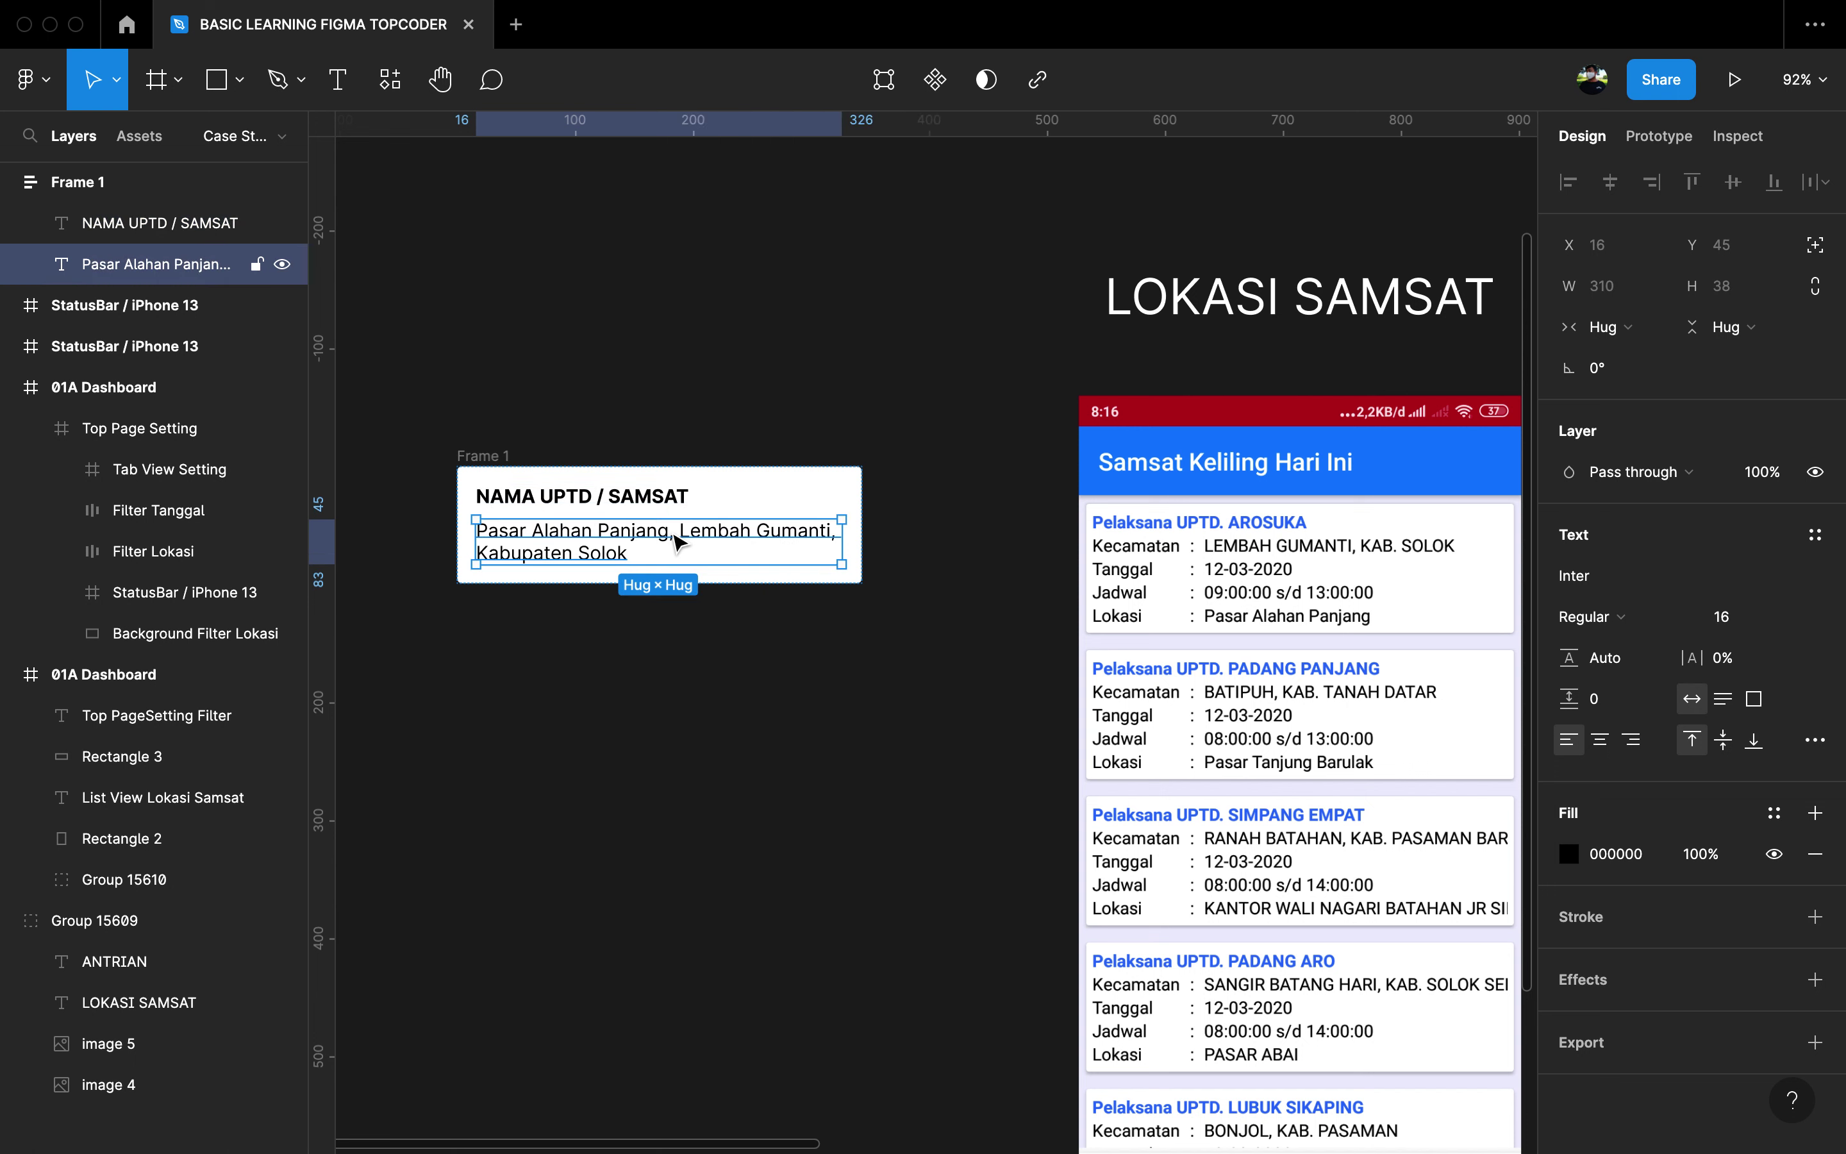
Step: Reduce the font size of the address text in the card to 14
click(1745, 624)
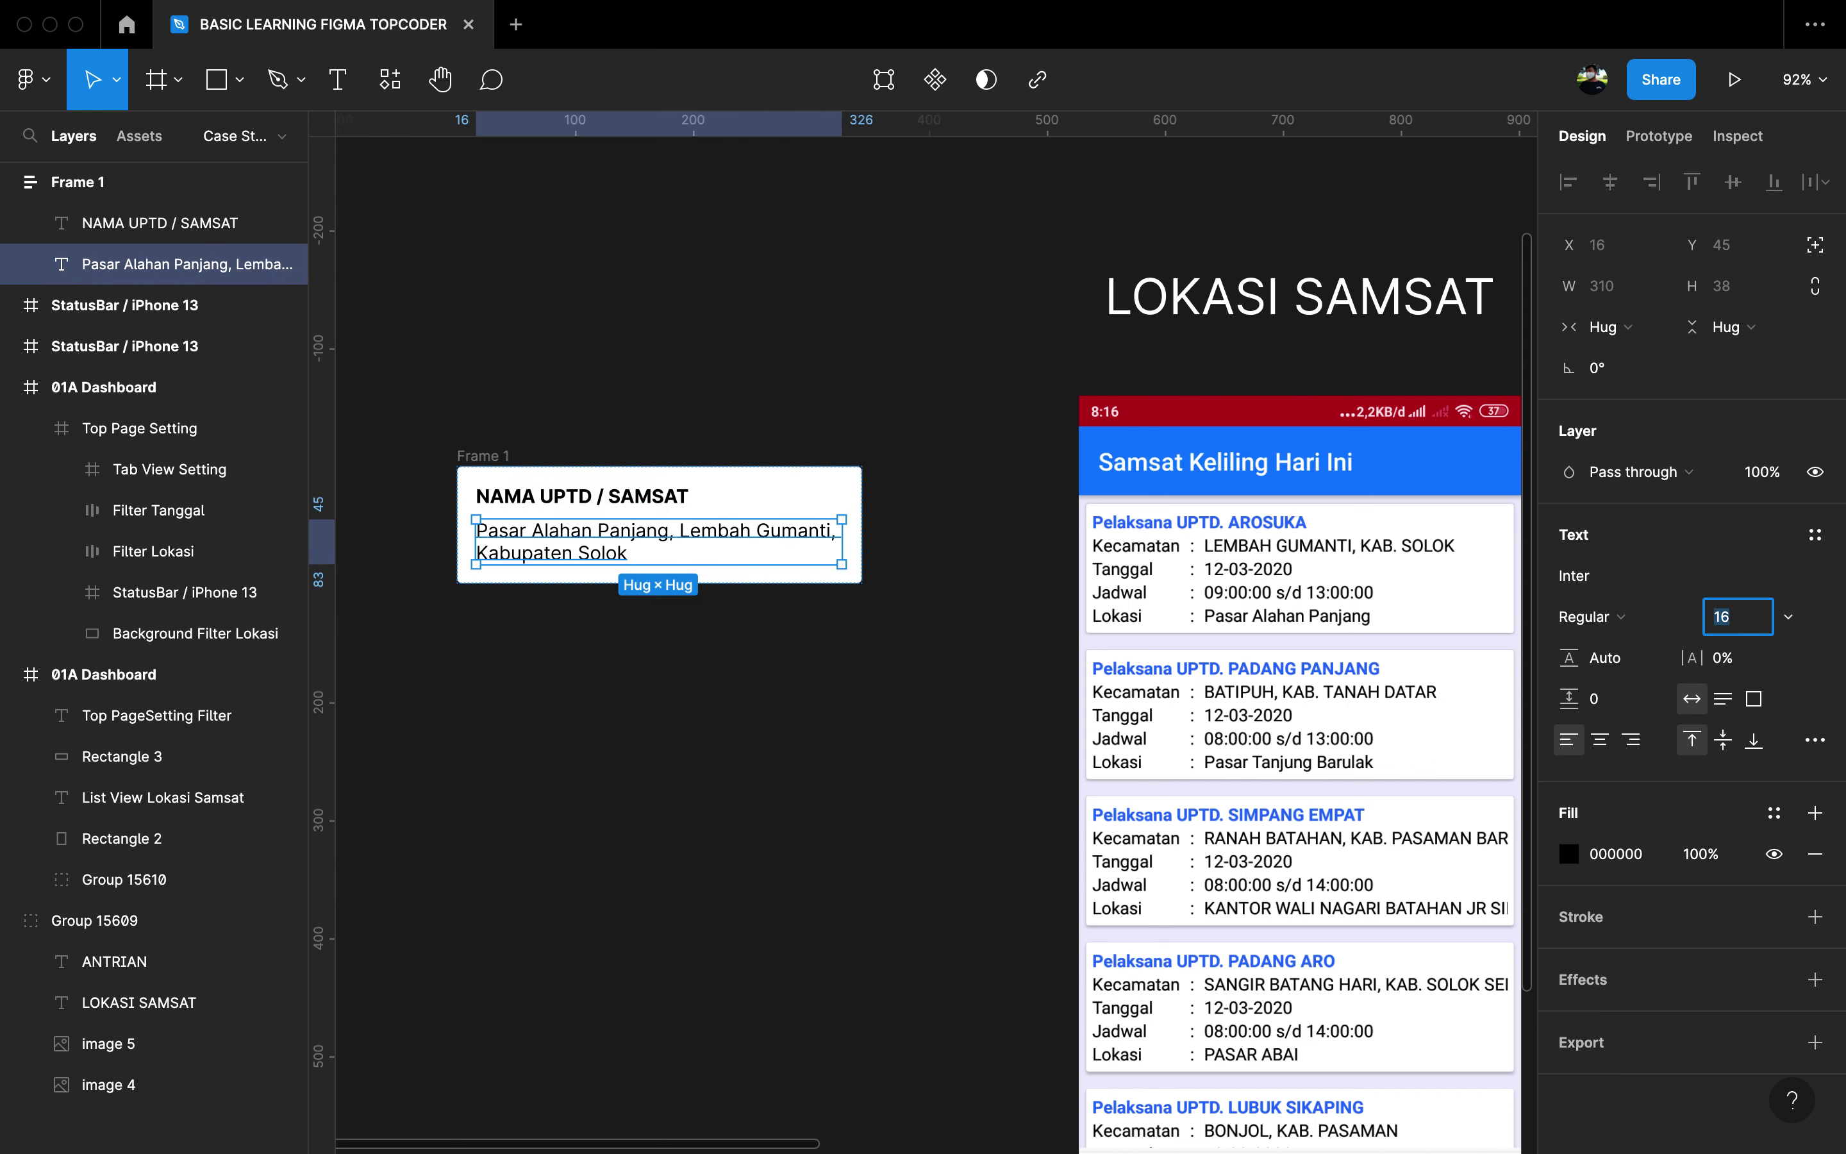
key(Down)
key(Down)
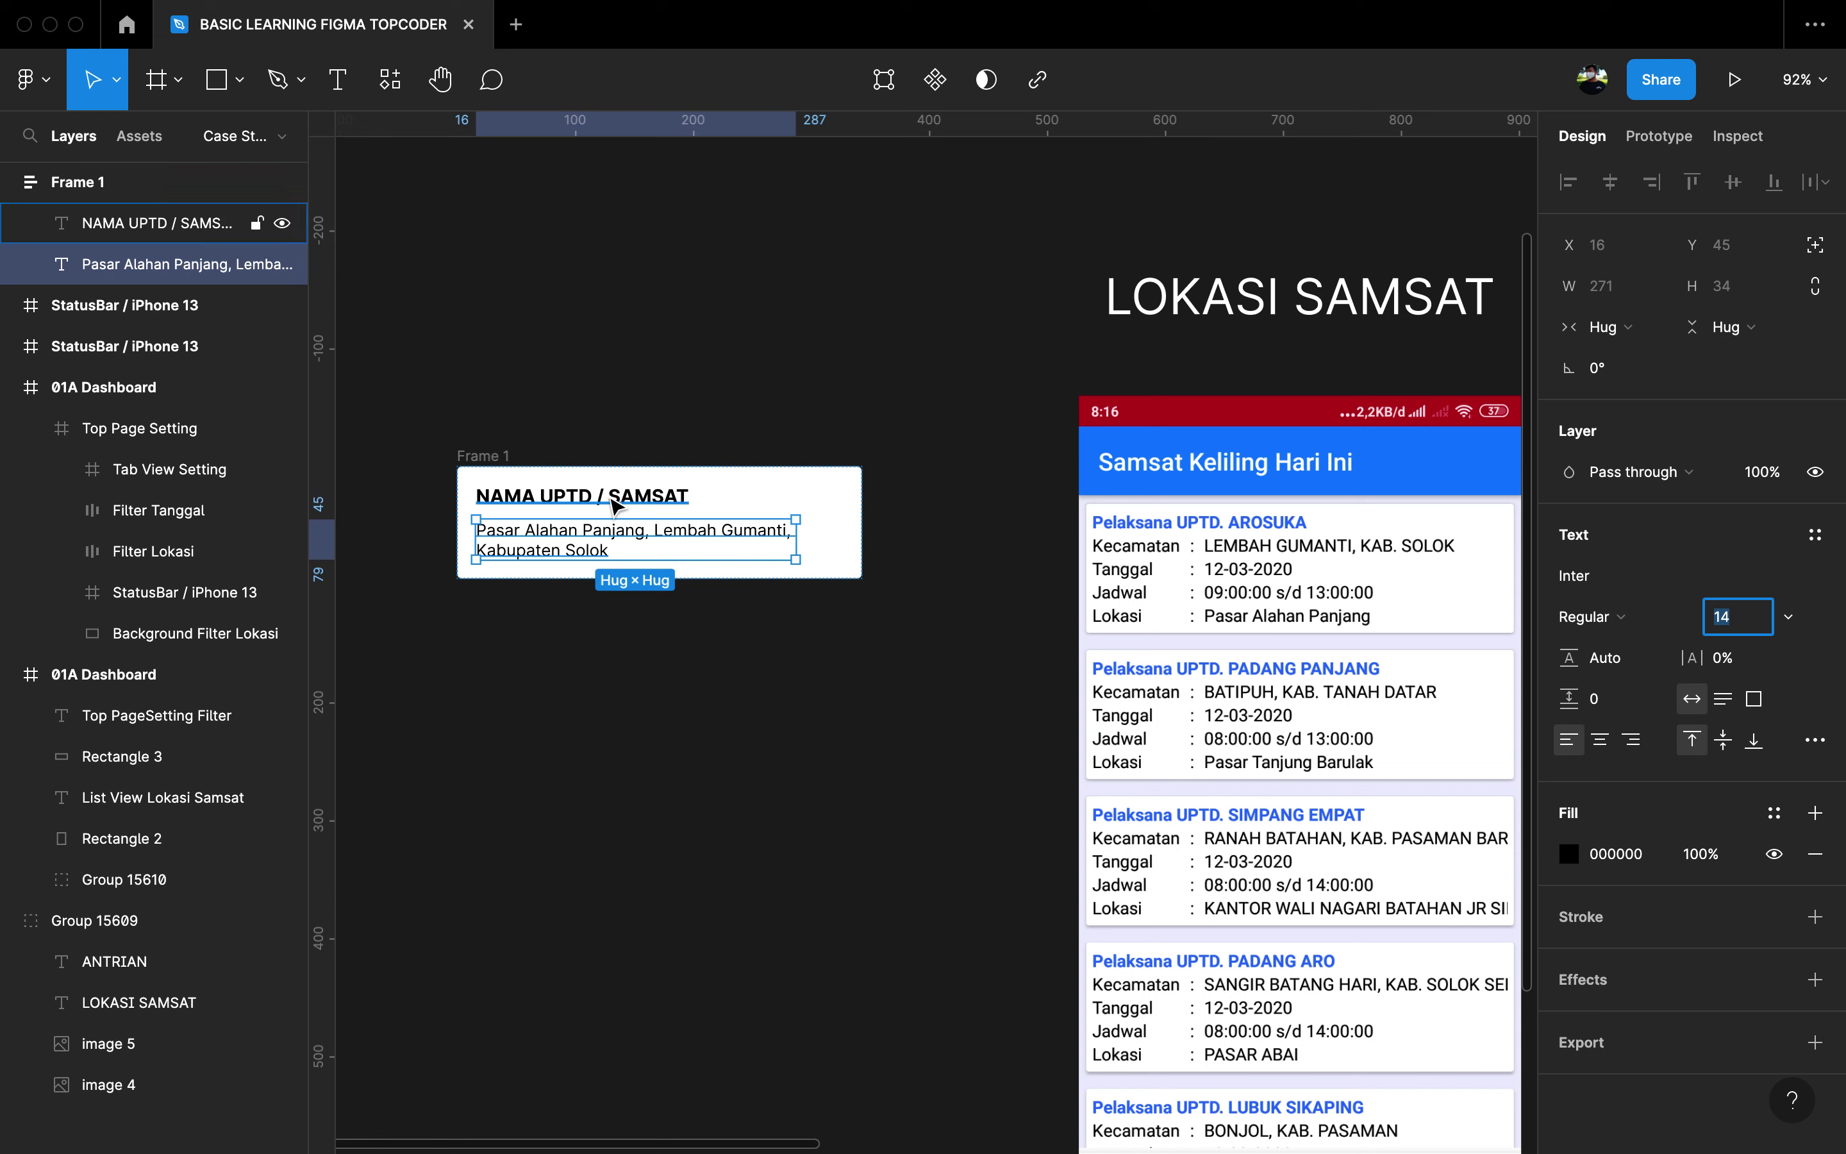
click(641, 534)
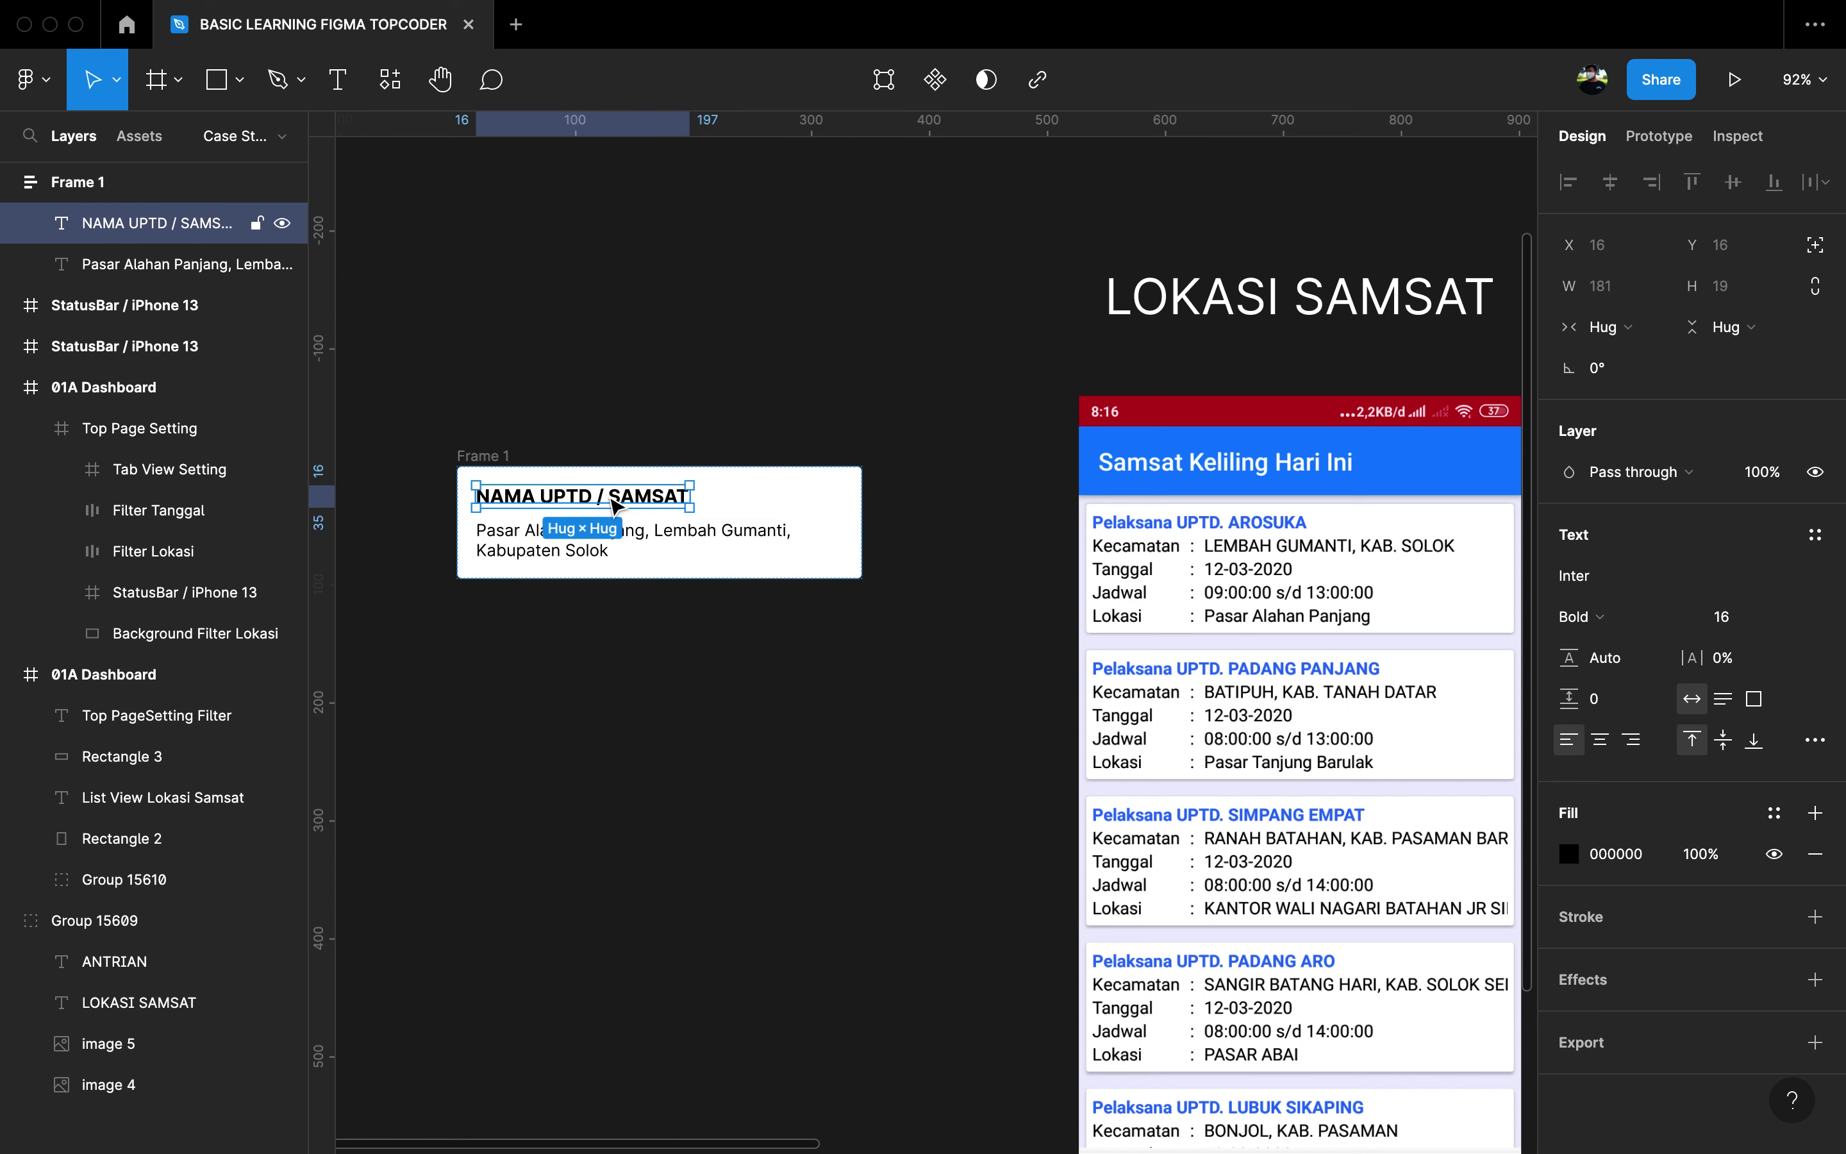
click(661, 500)
Step: Duplicate the address text inside the card and change the copy's text to "09:00 - 13:00"
click(695, 548)
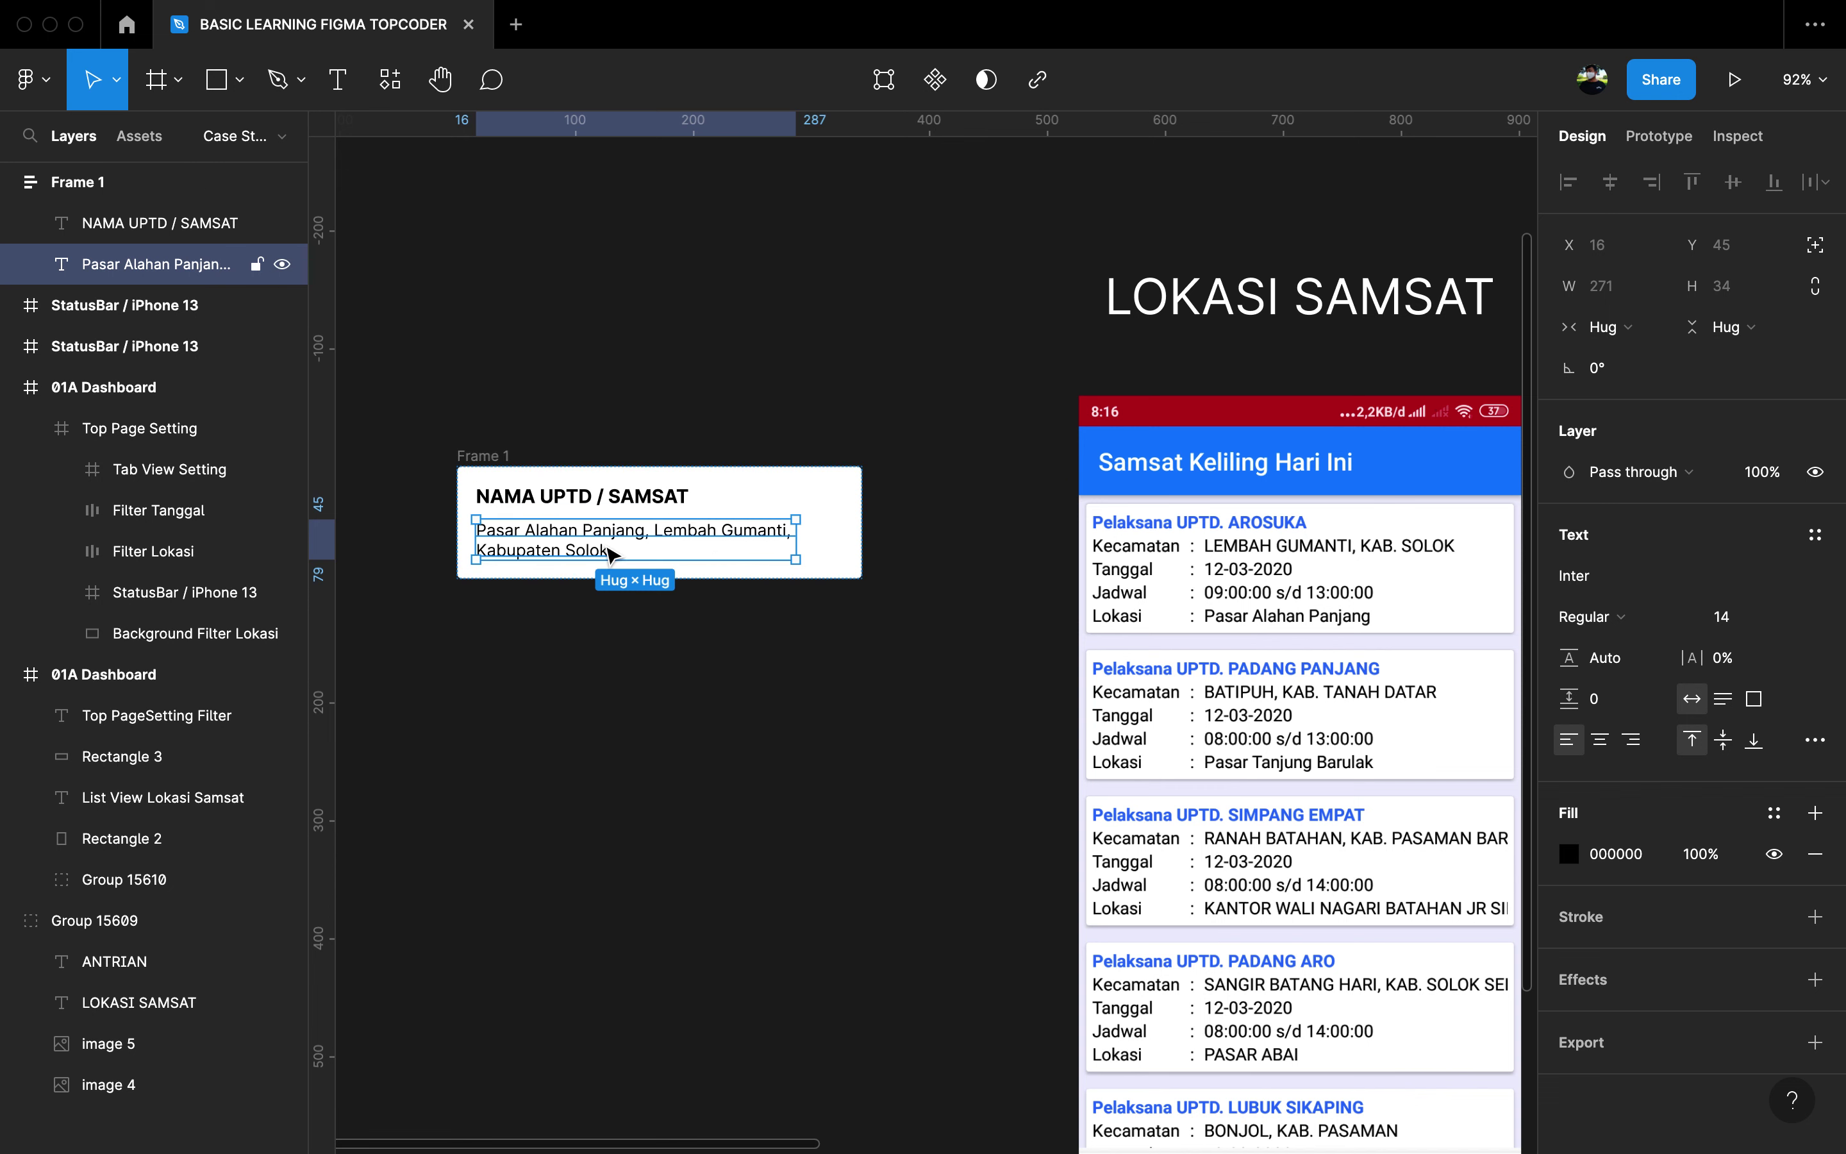
key(super+v)
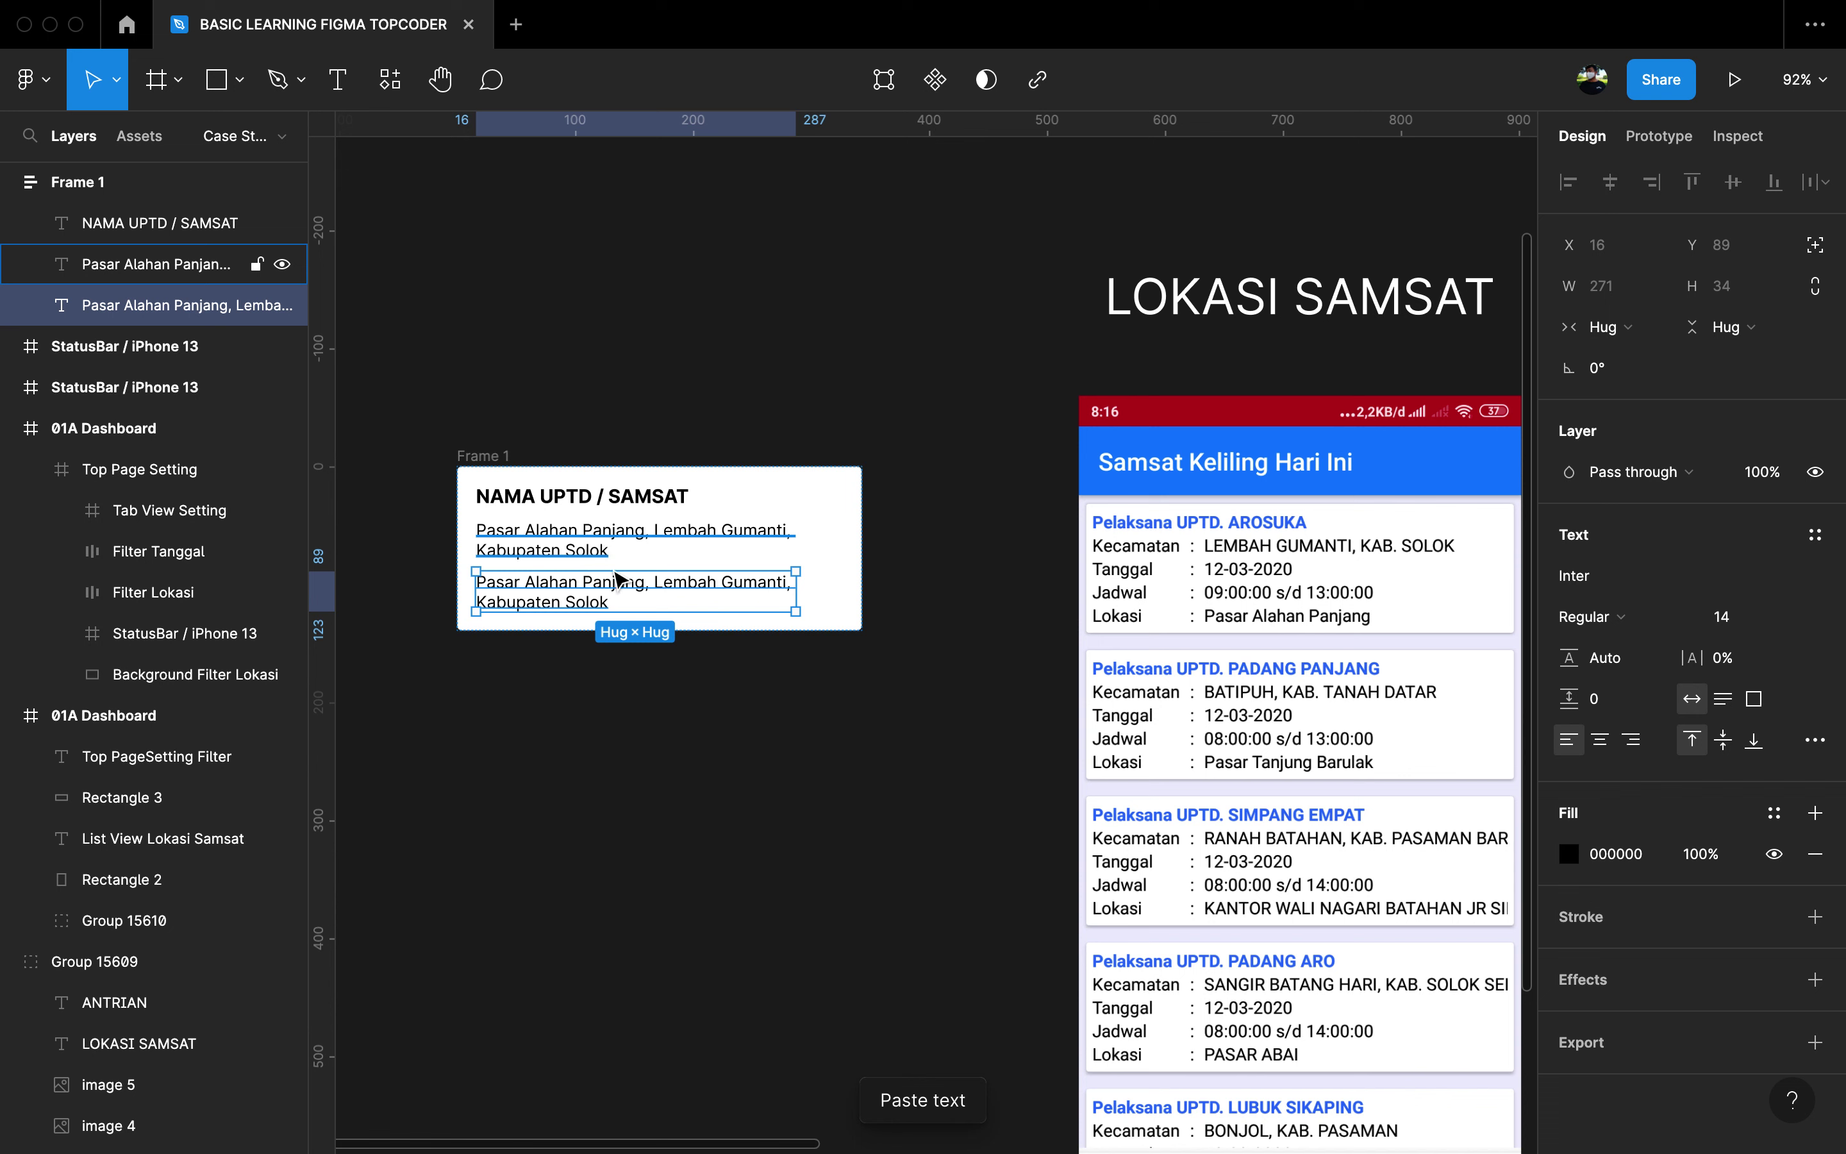
triple_click(611, 586)
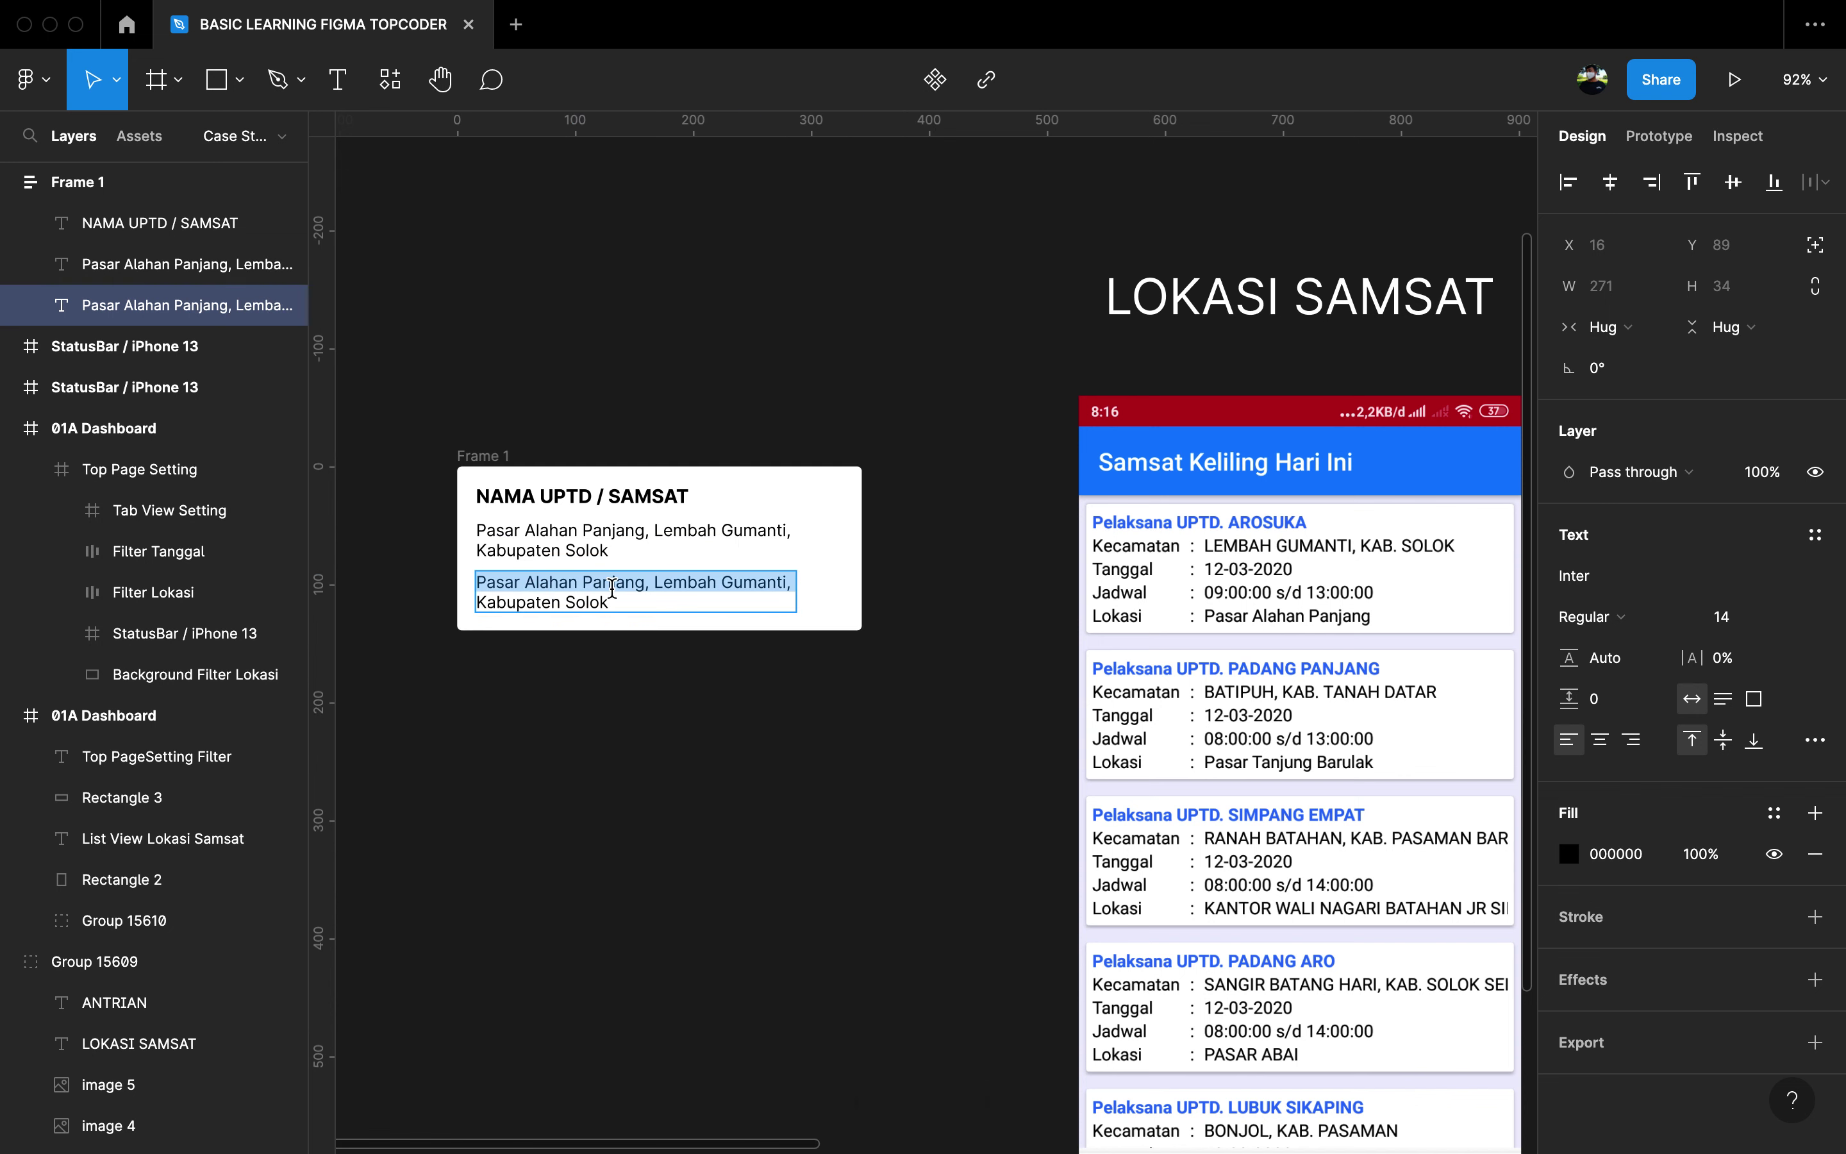
key(super+a)
text(09:00)
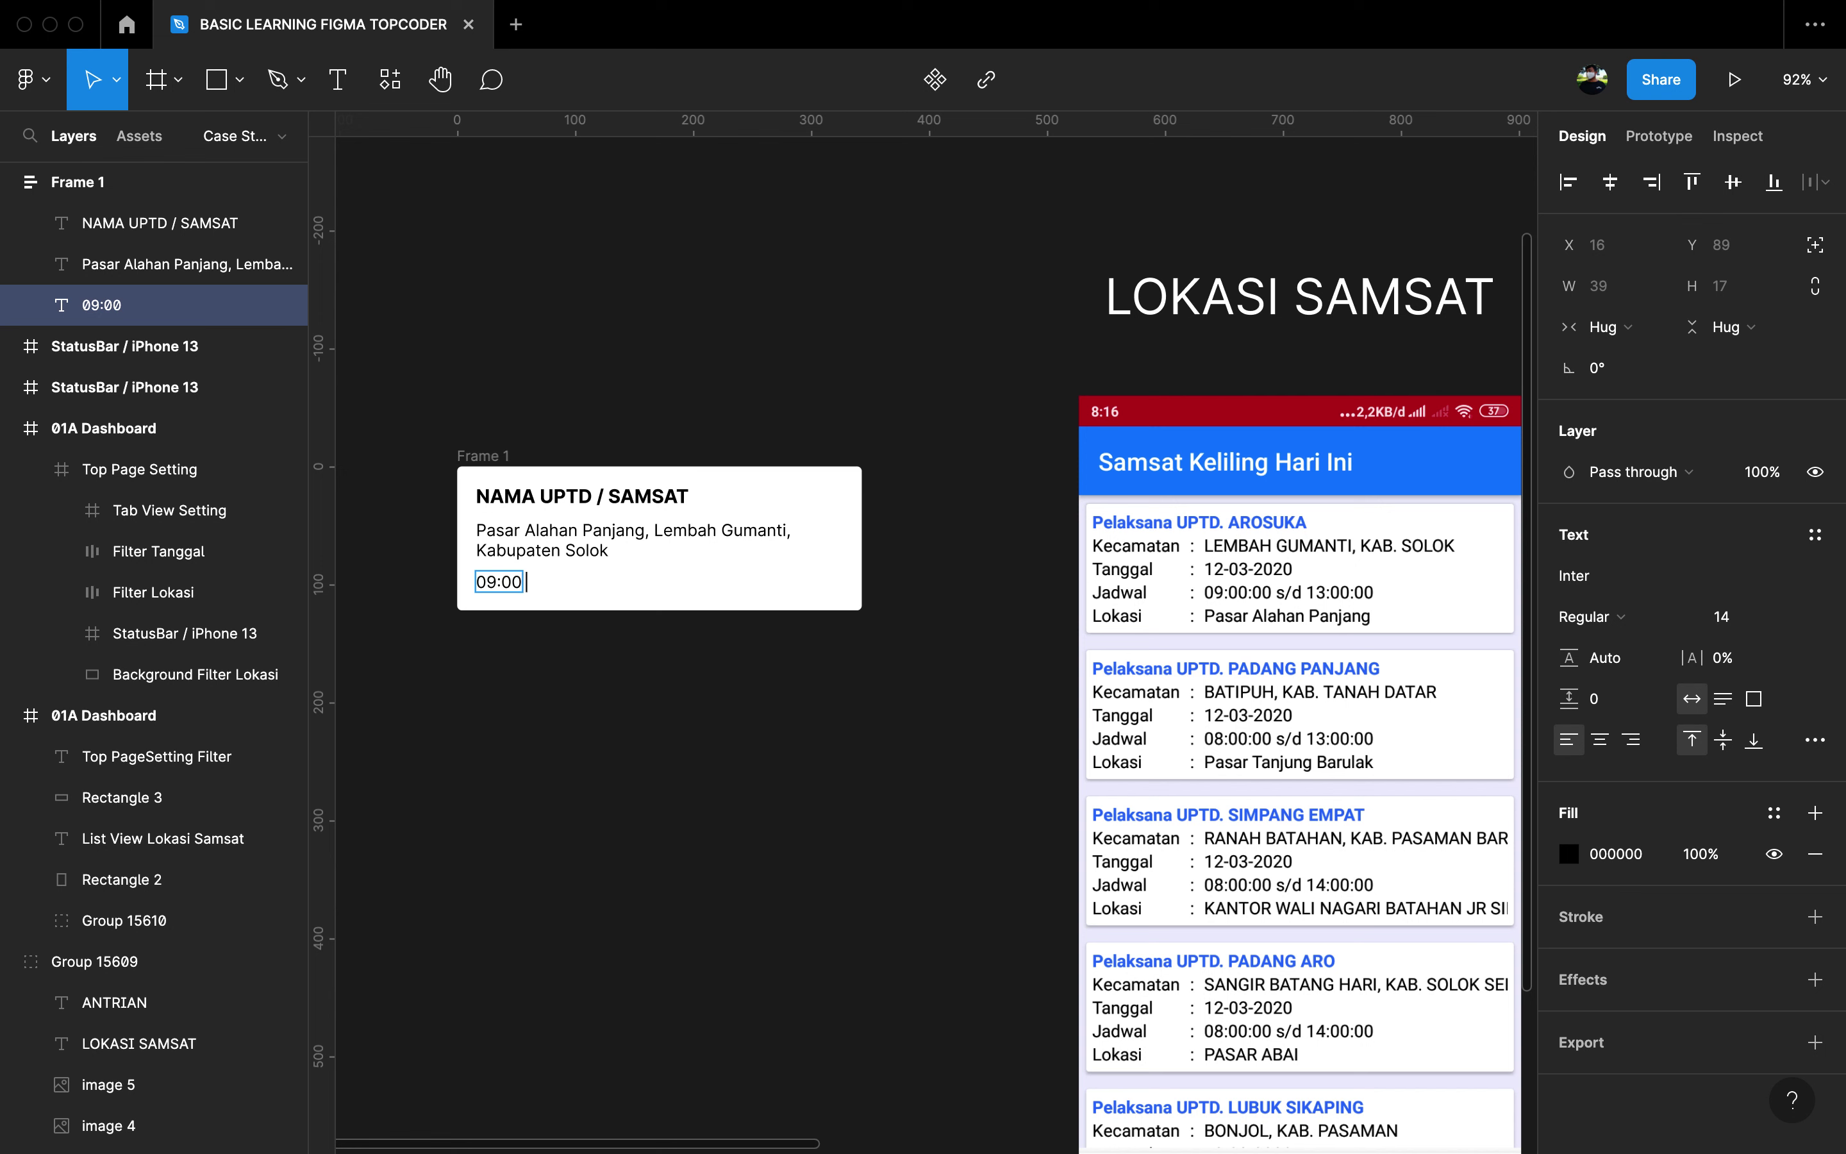
text( - 13:00)
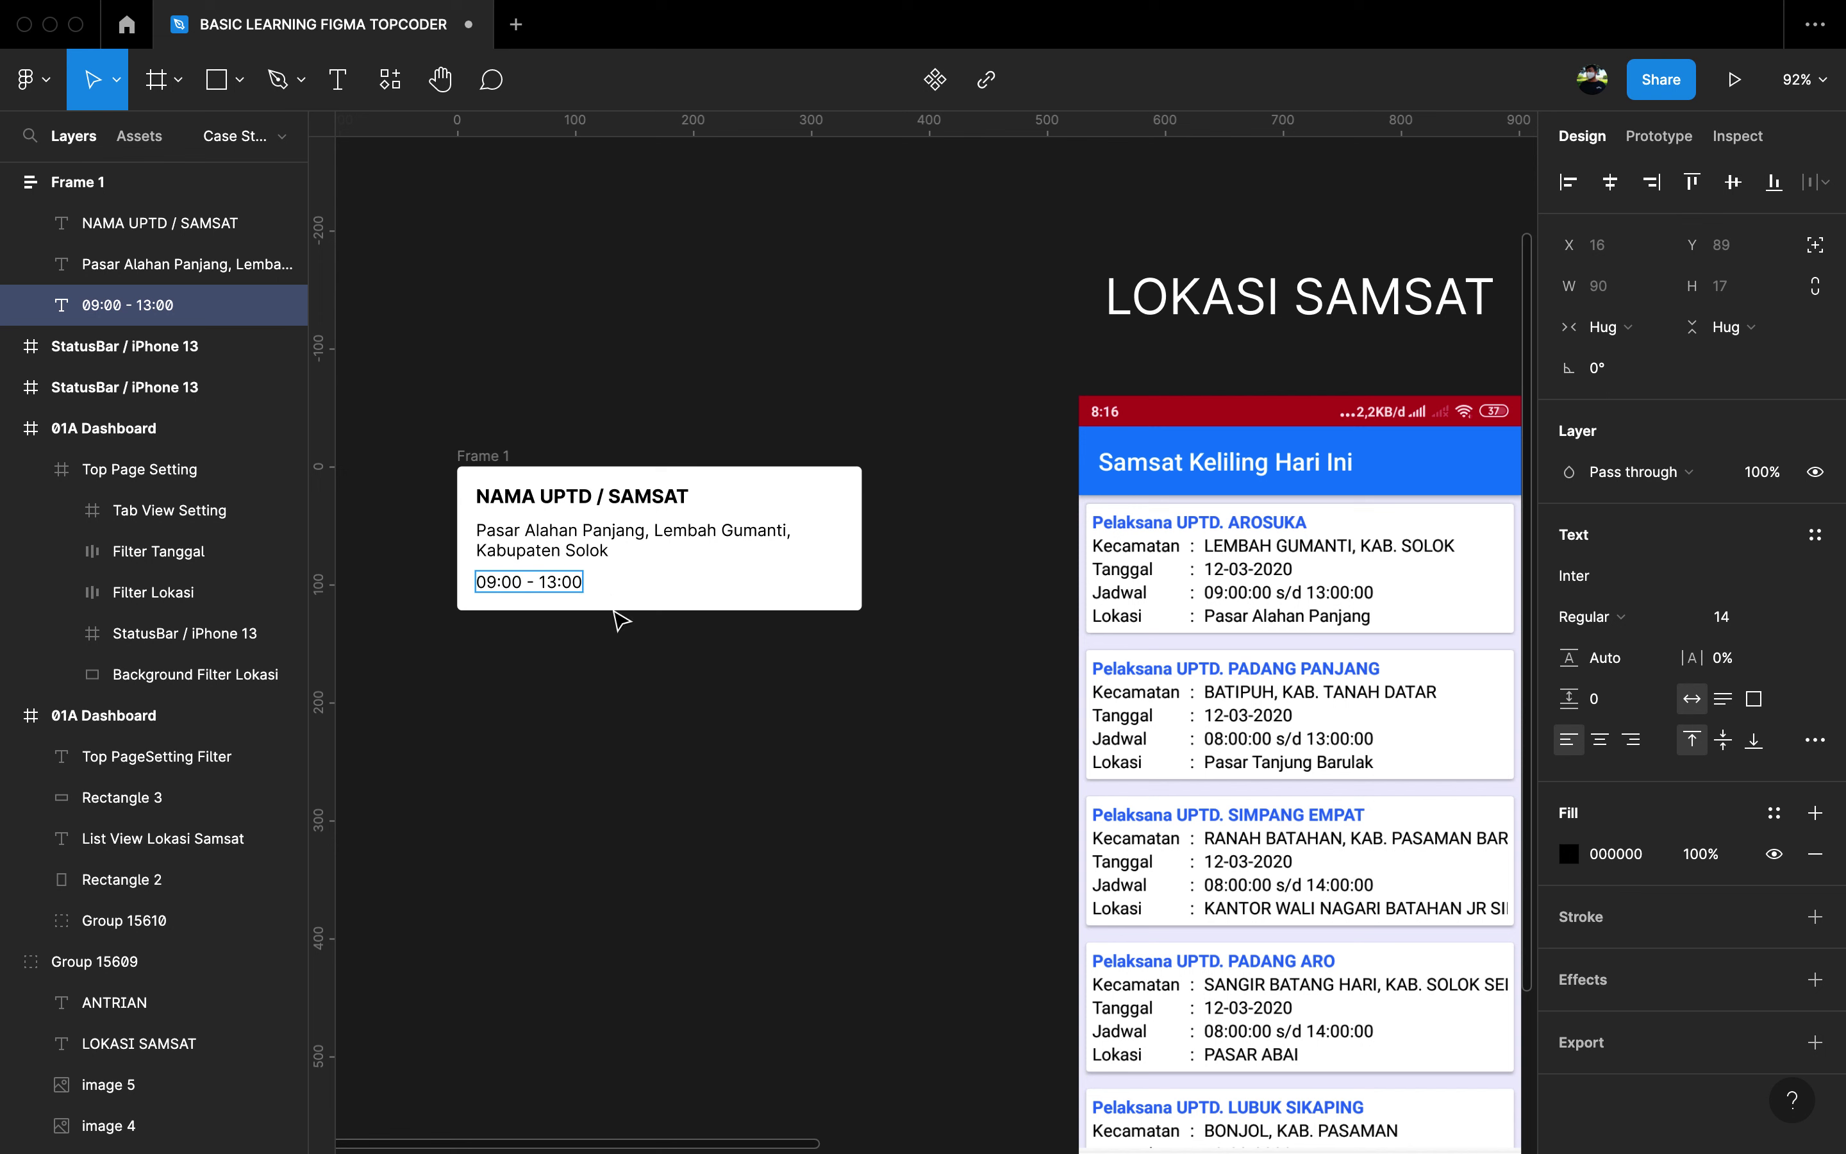
key(Escape)
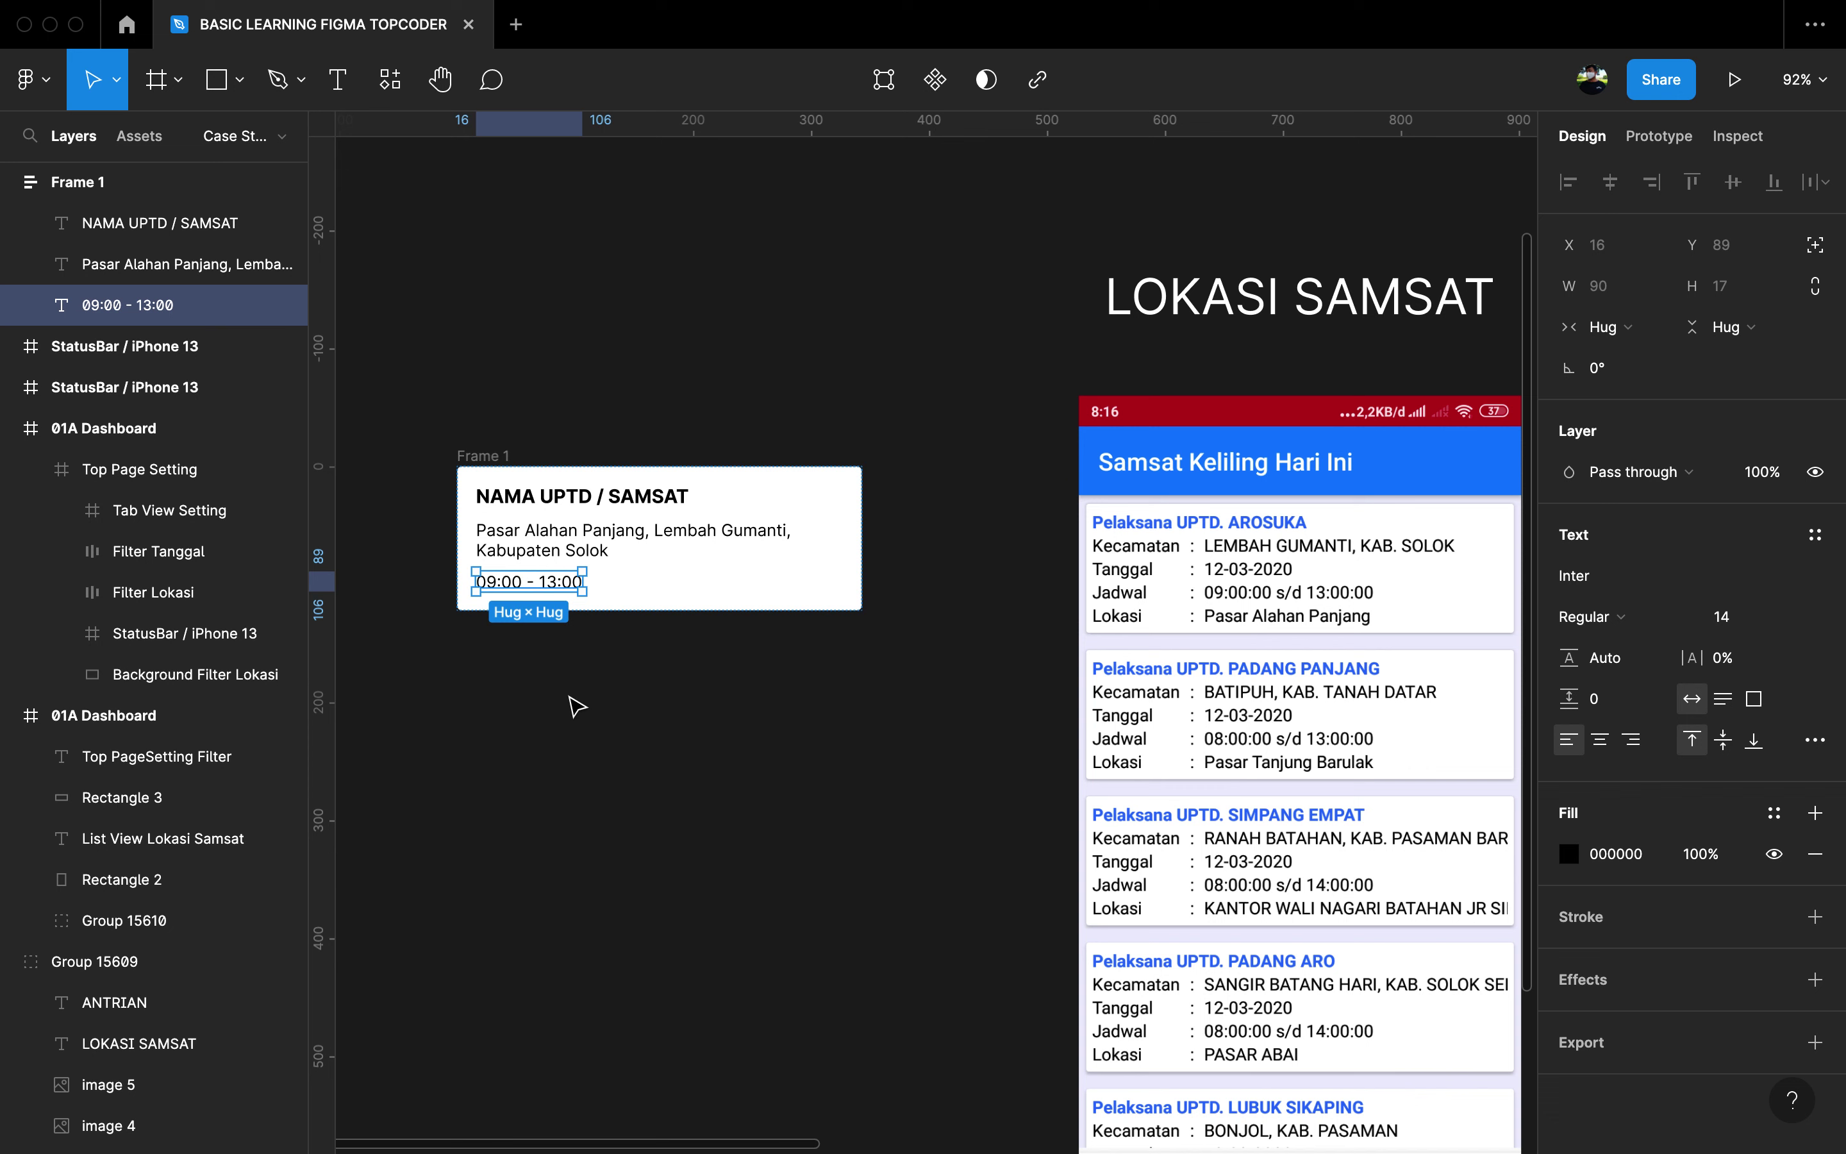
Step: Duplicate the opening-hours text inside the card and change the copy's text to "10 Km"
key(ctrl+v)
double_click(553, 614)
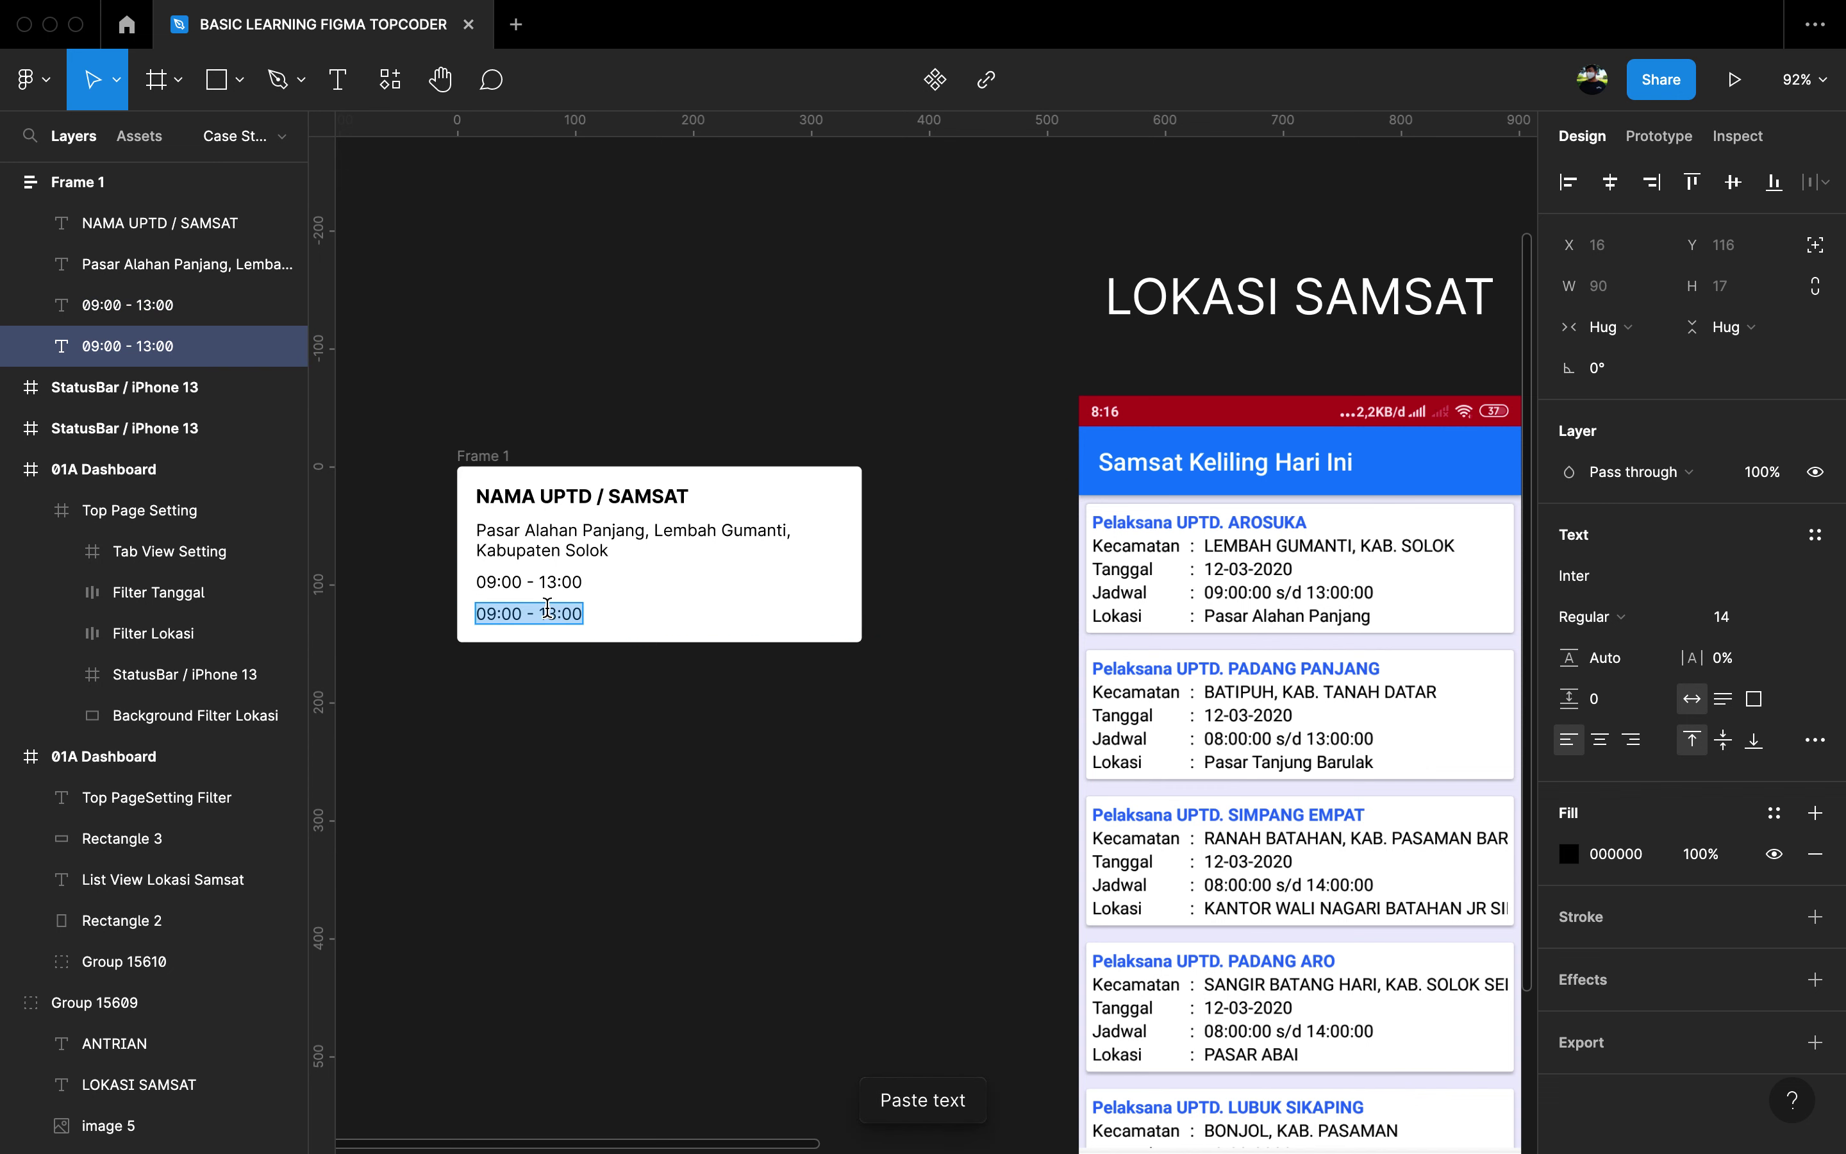
text(10)
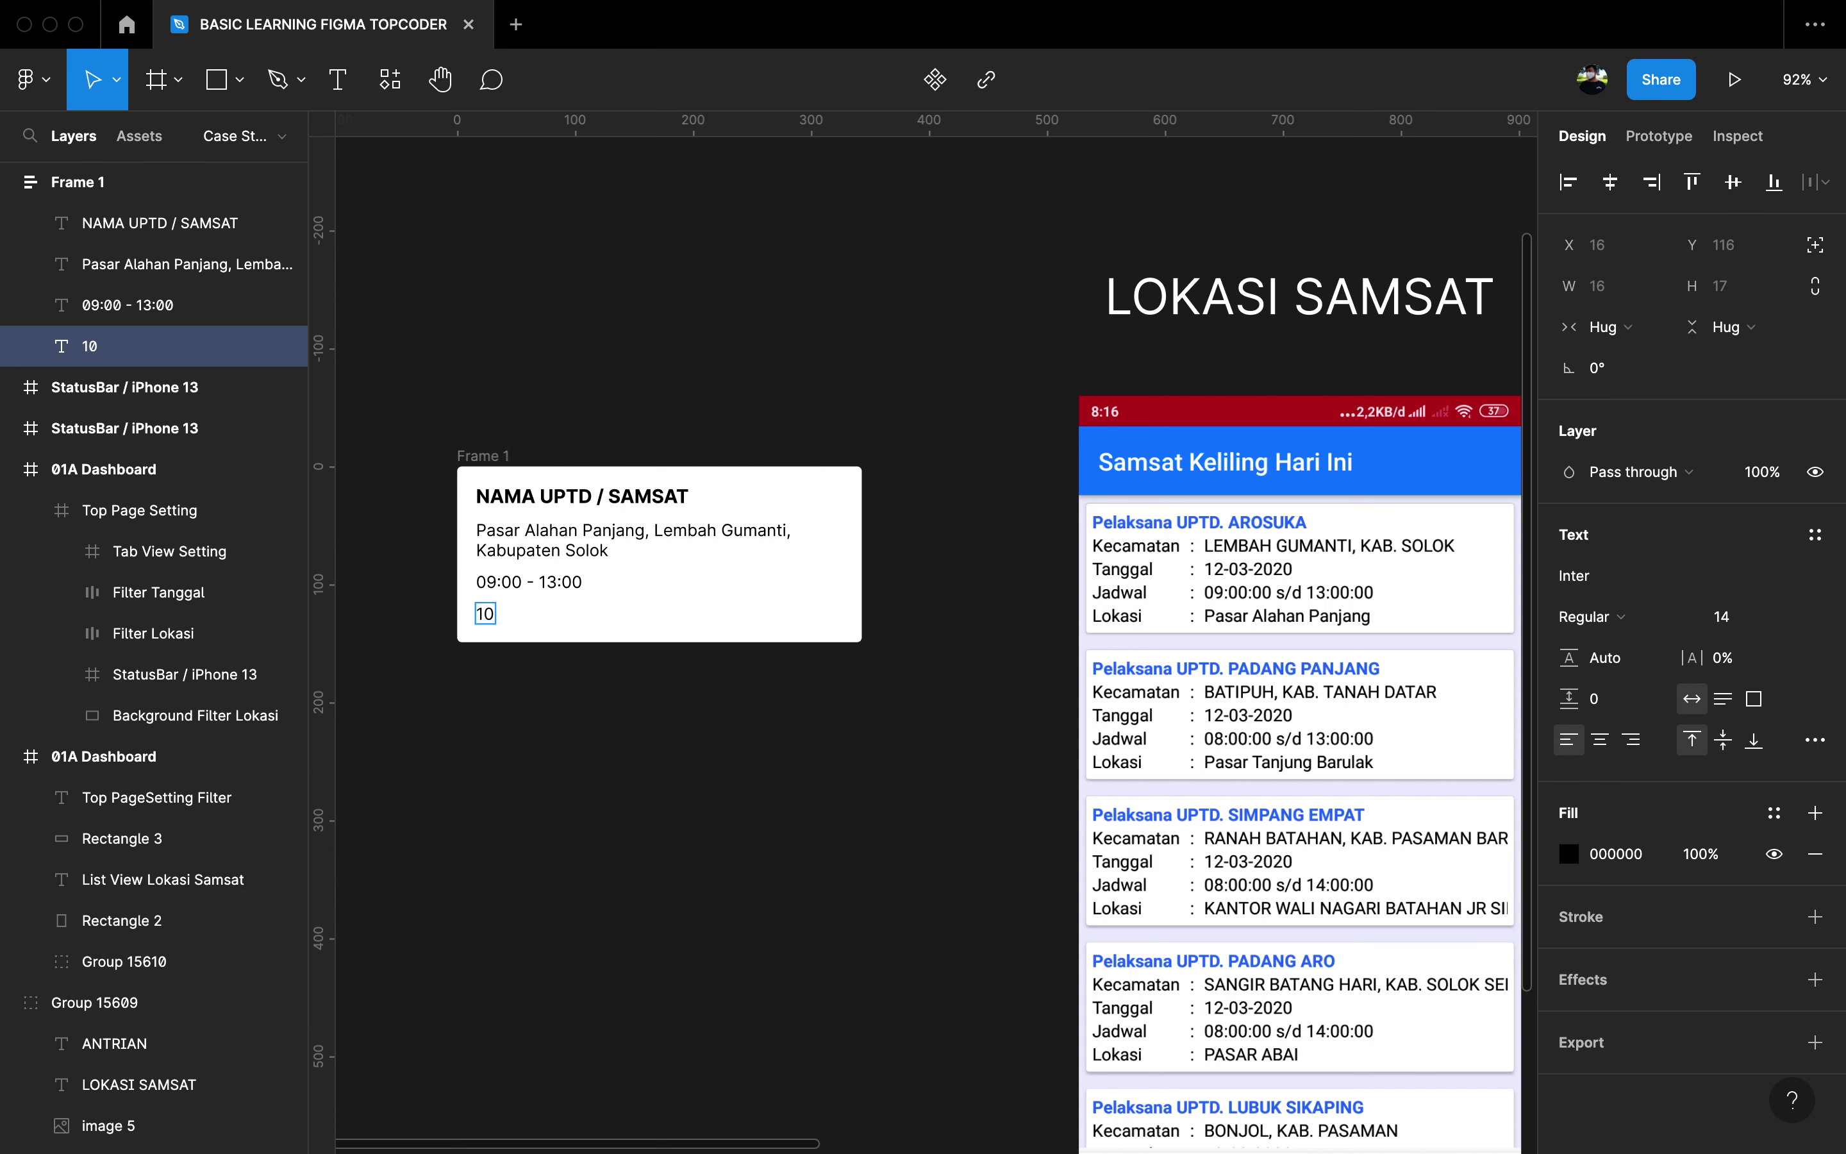
text( Km)
key(Escape)
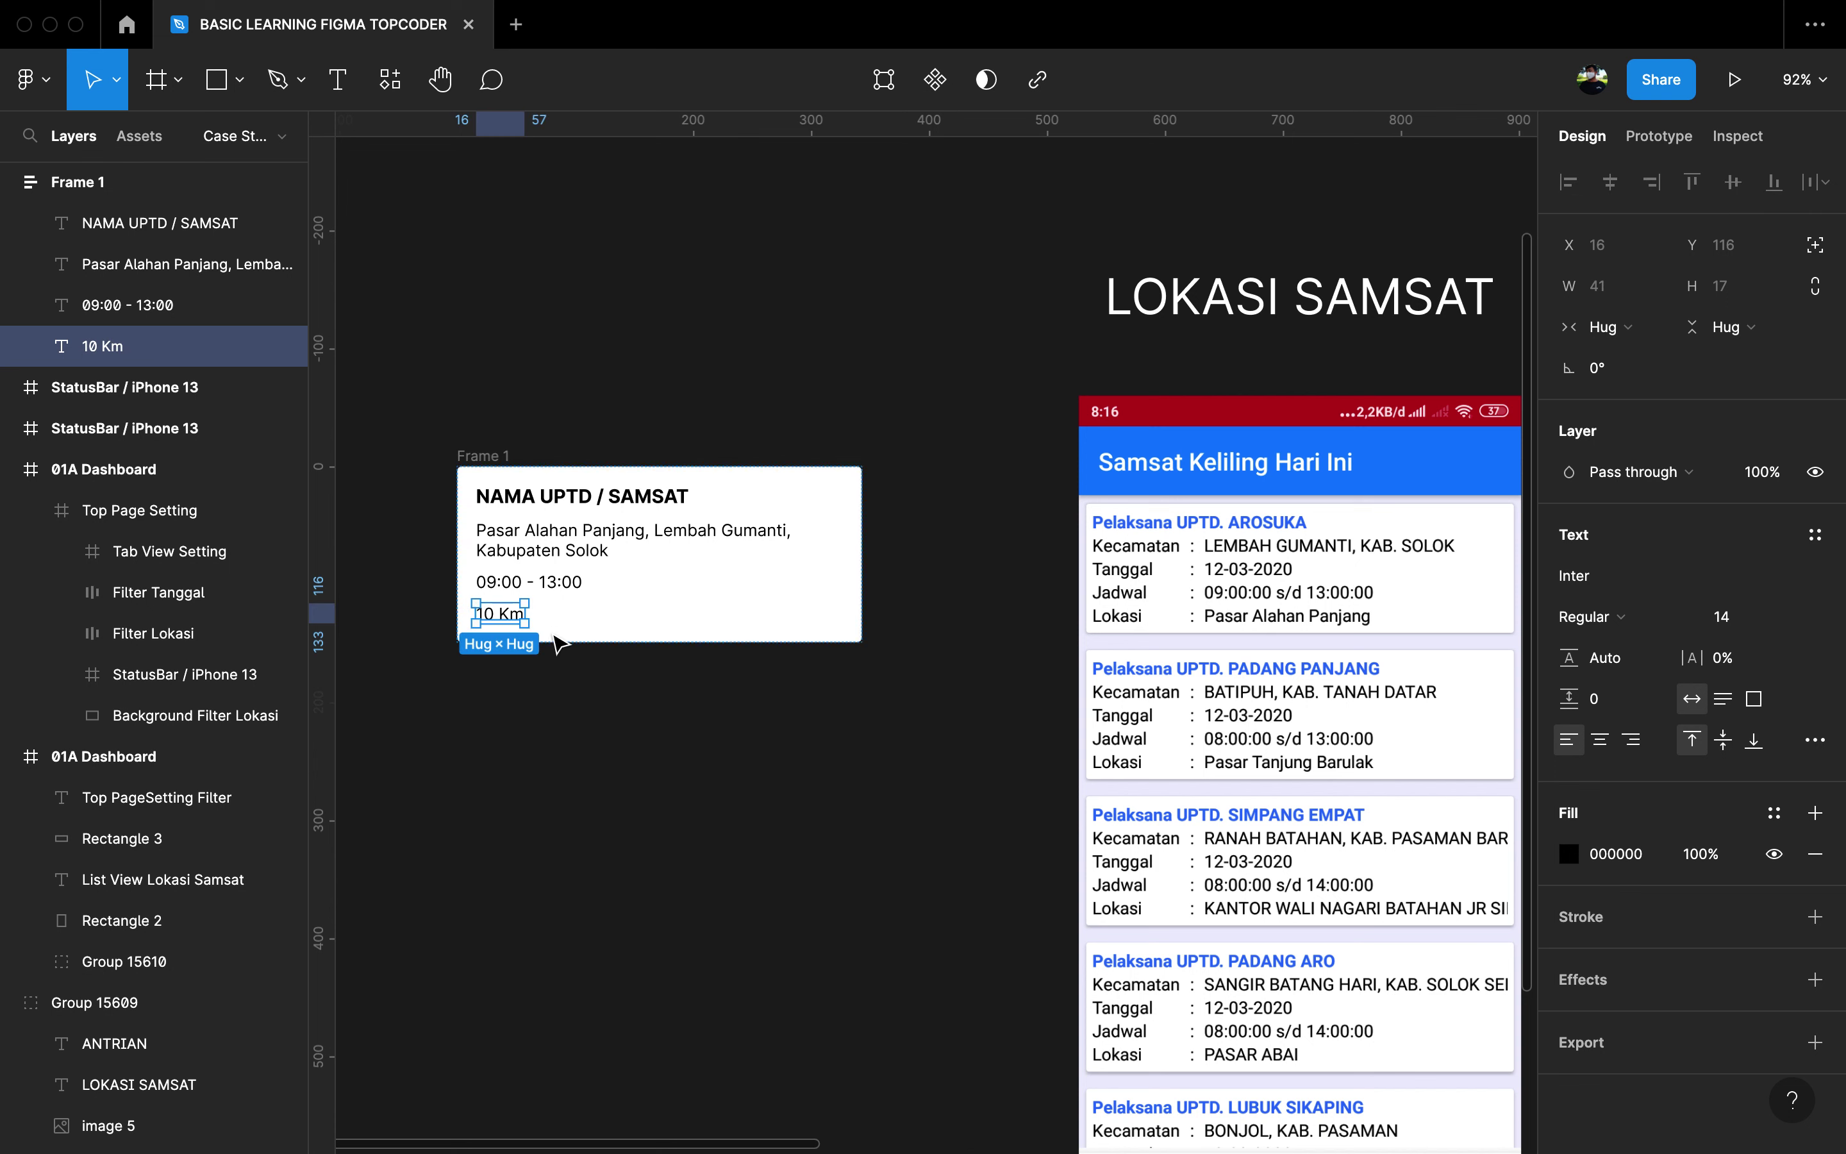
Step: Duplicate the "10 Km" text inside the card and change the copy's text to "20 Orang"
key(ctrl+v)
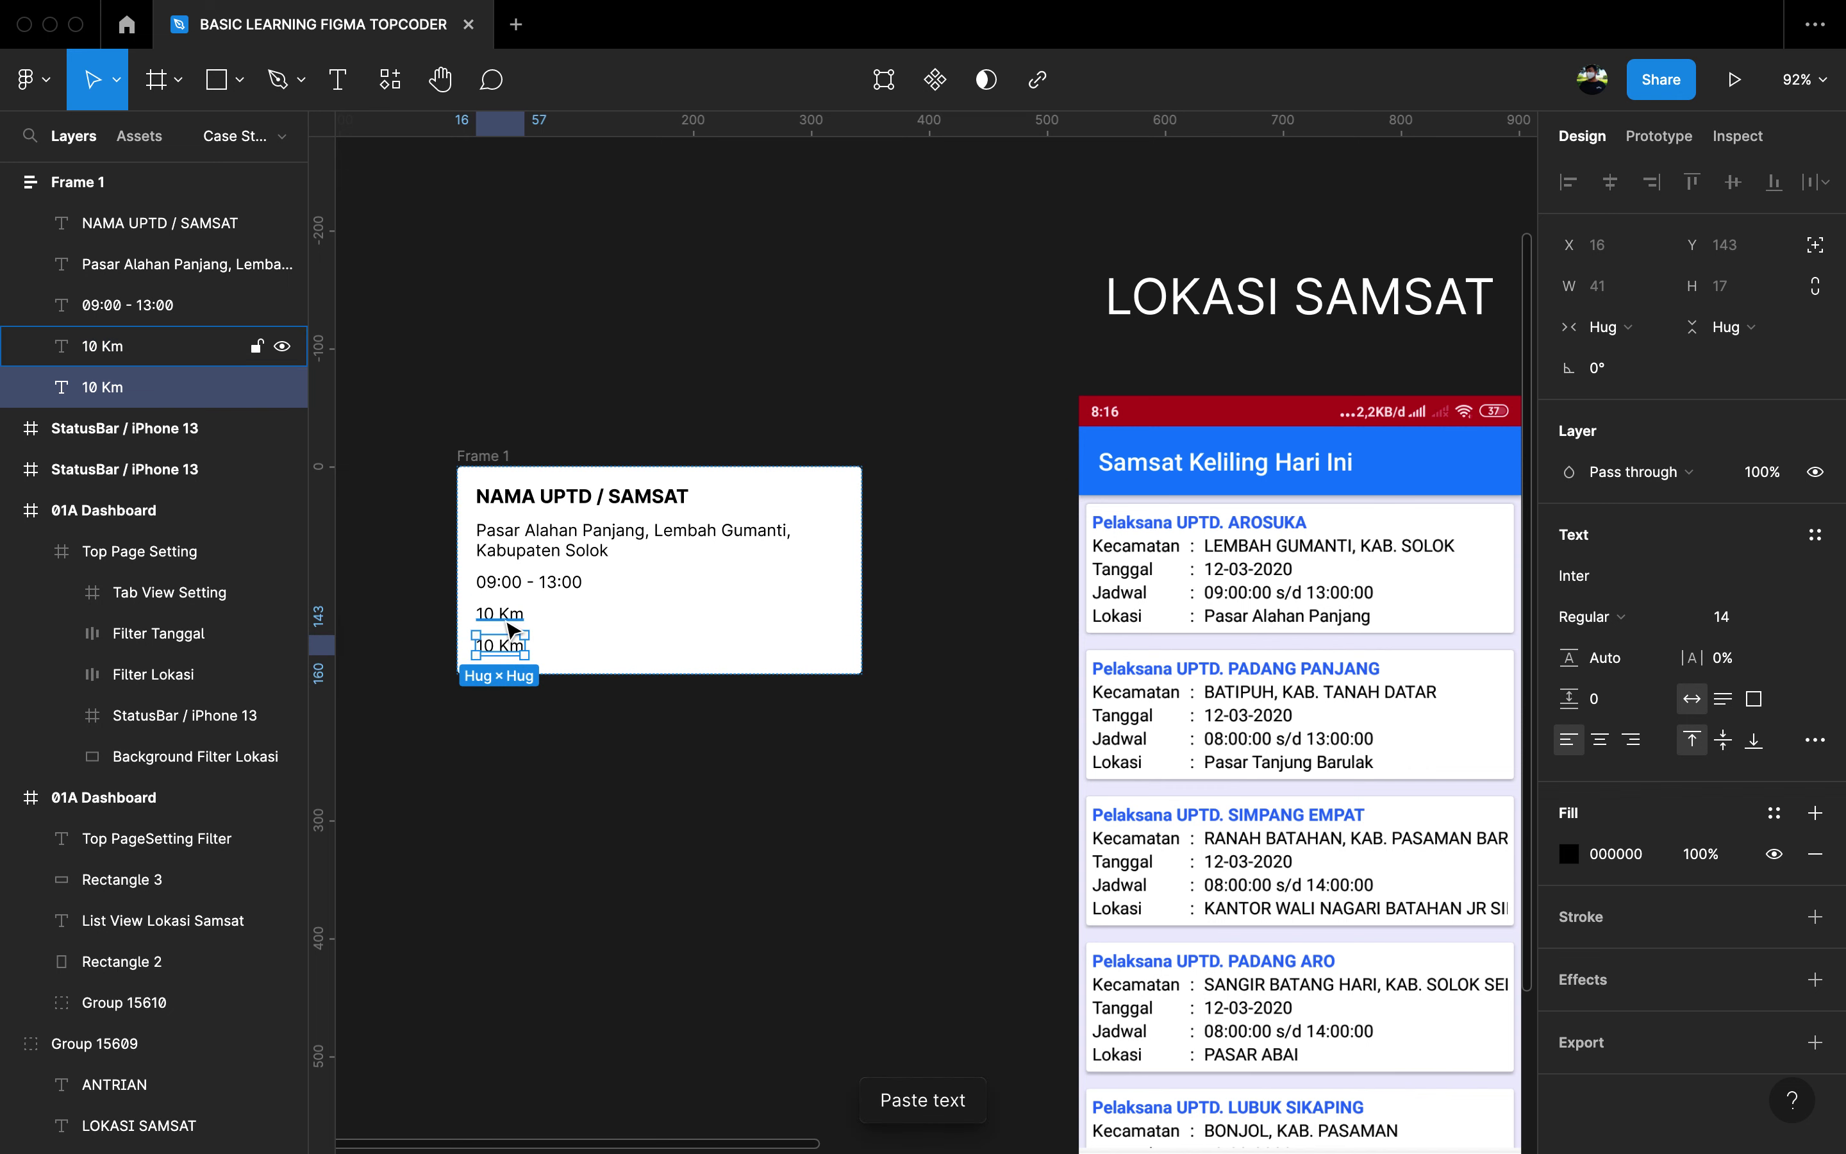
double_click(502, 646)
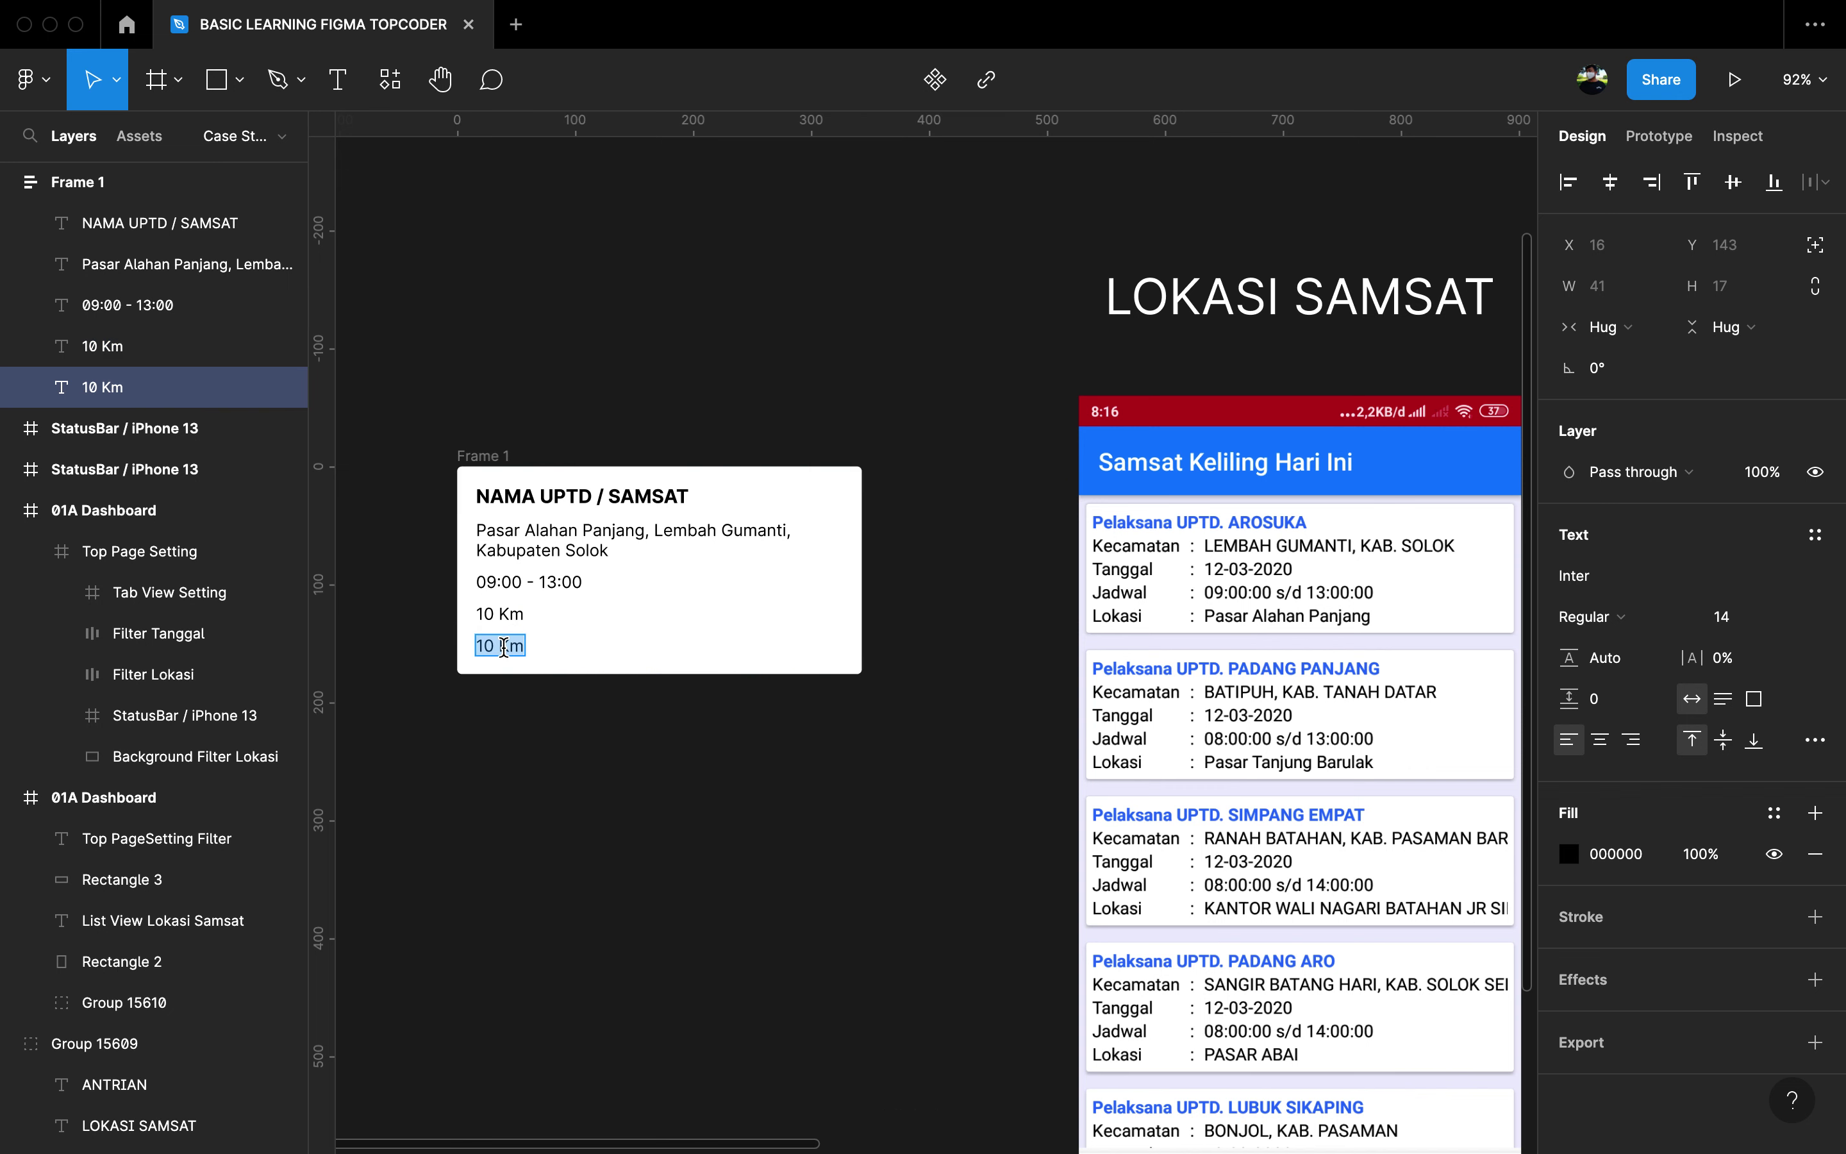
text(20 Orang)
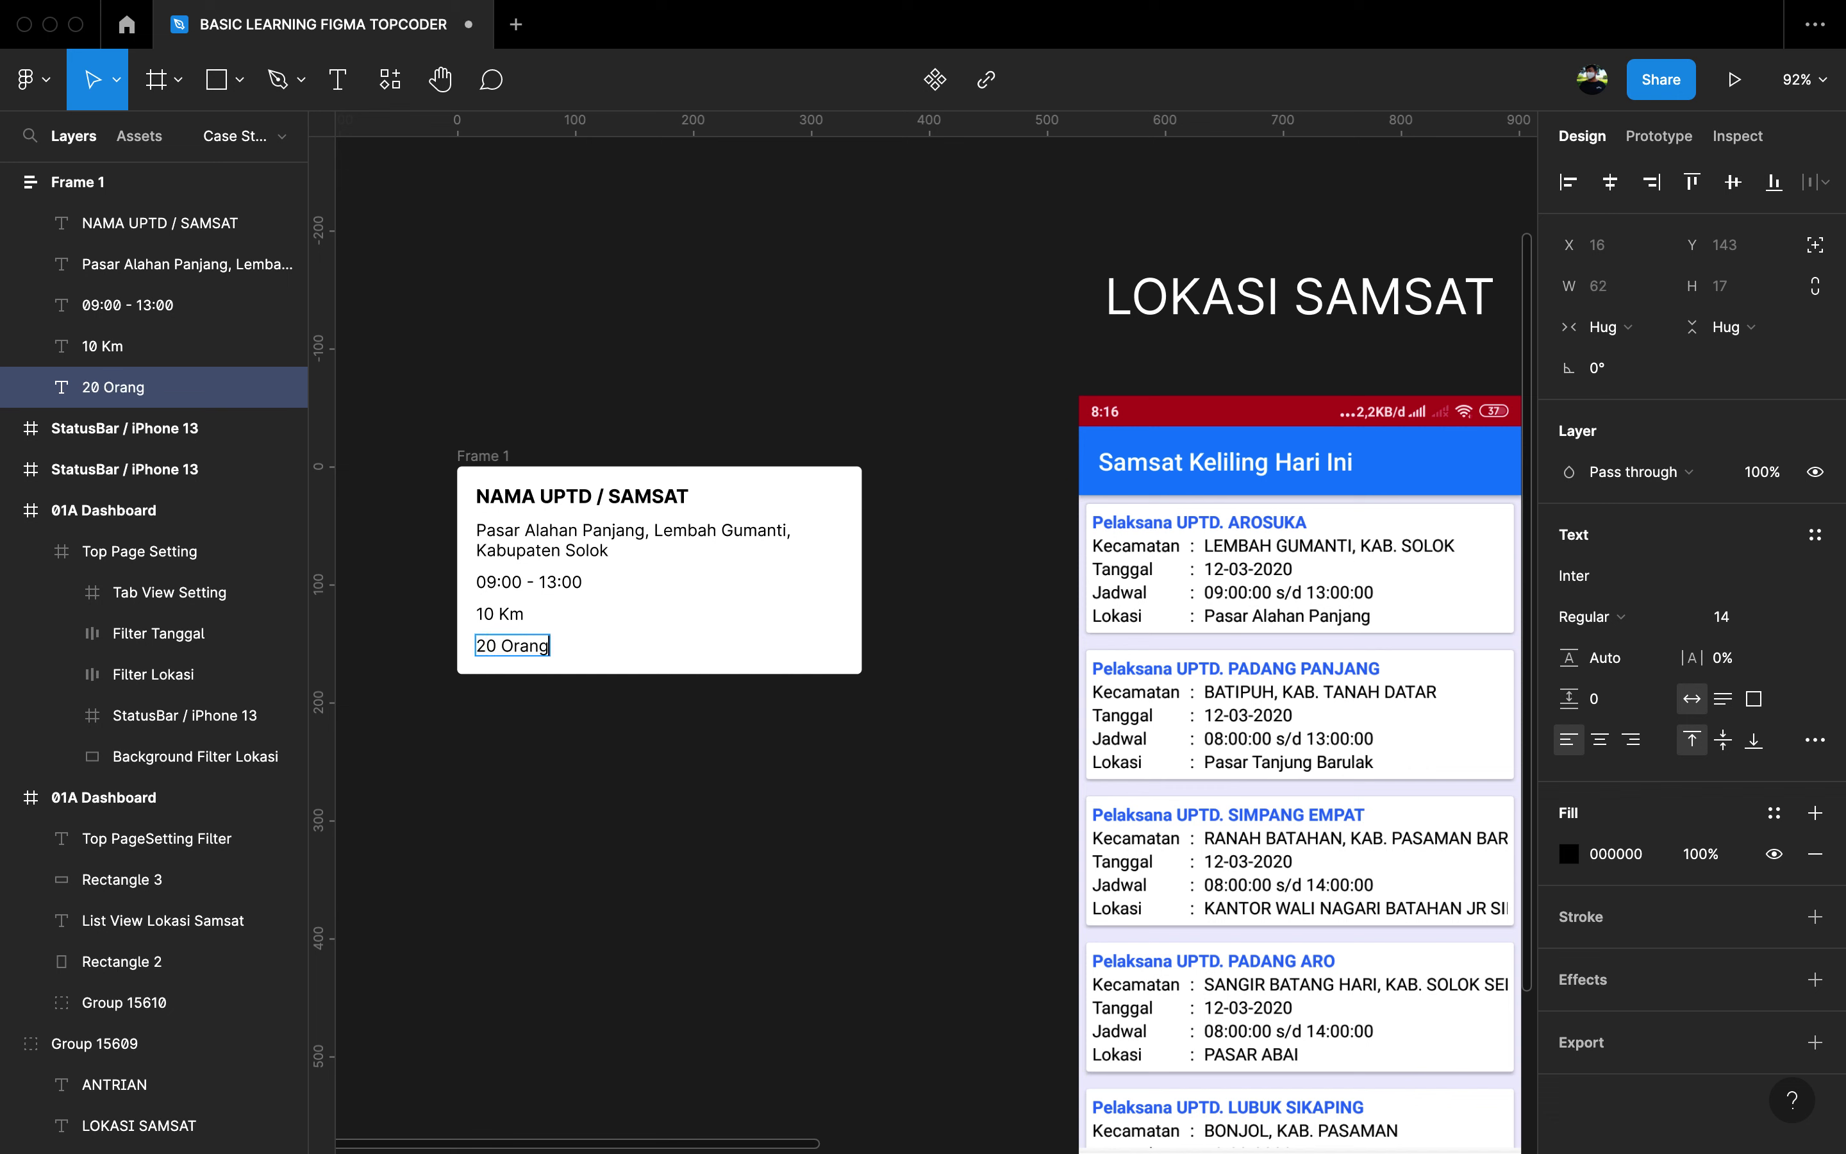
key(Escape)
Step: Group the "10 Km" and "20 Orang" texts and arrange them in a horizontal auto layout
shift+click(502, 616)
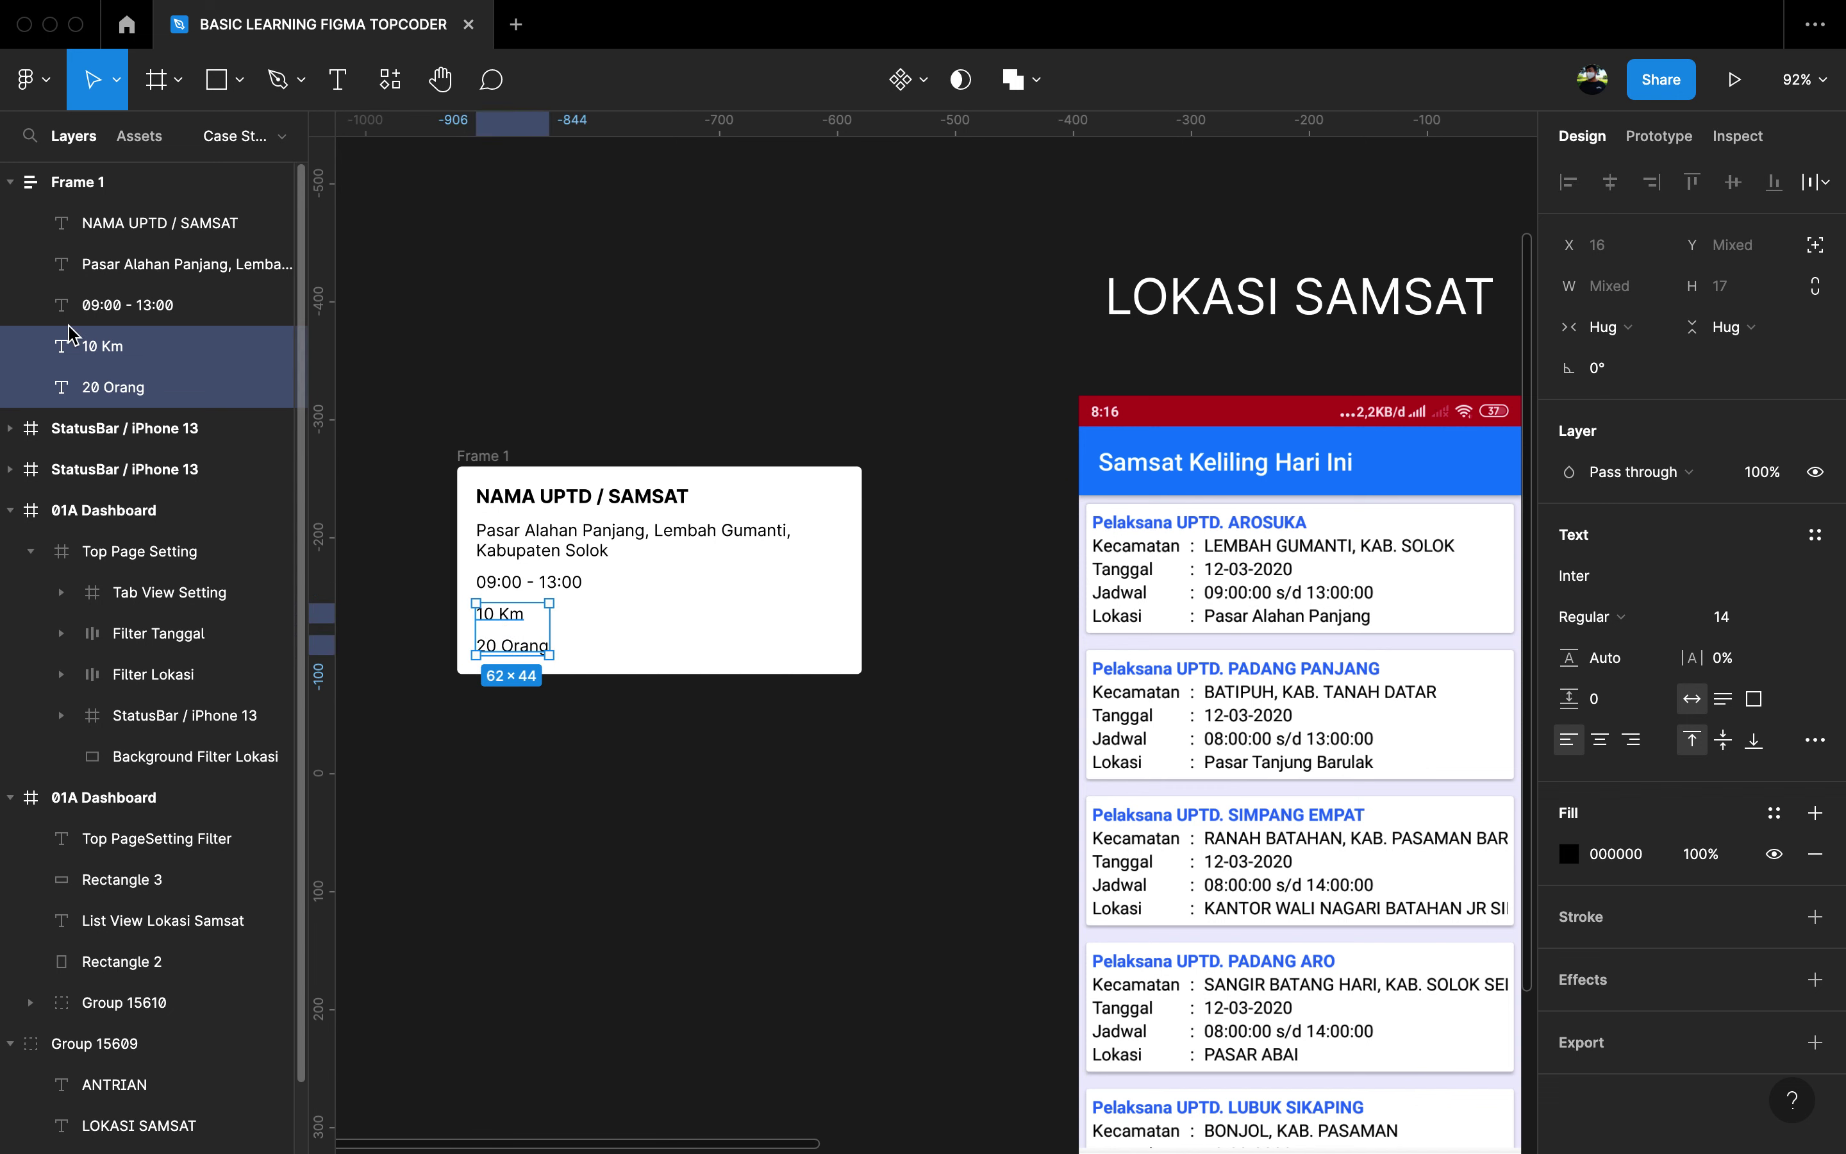
key(super+g)
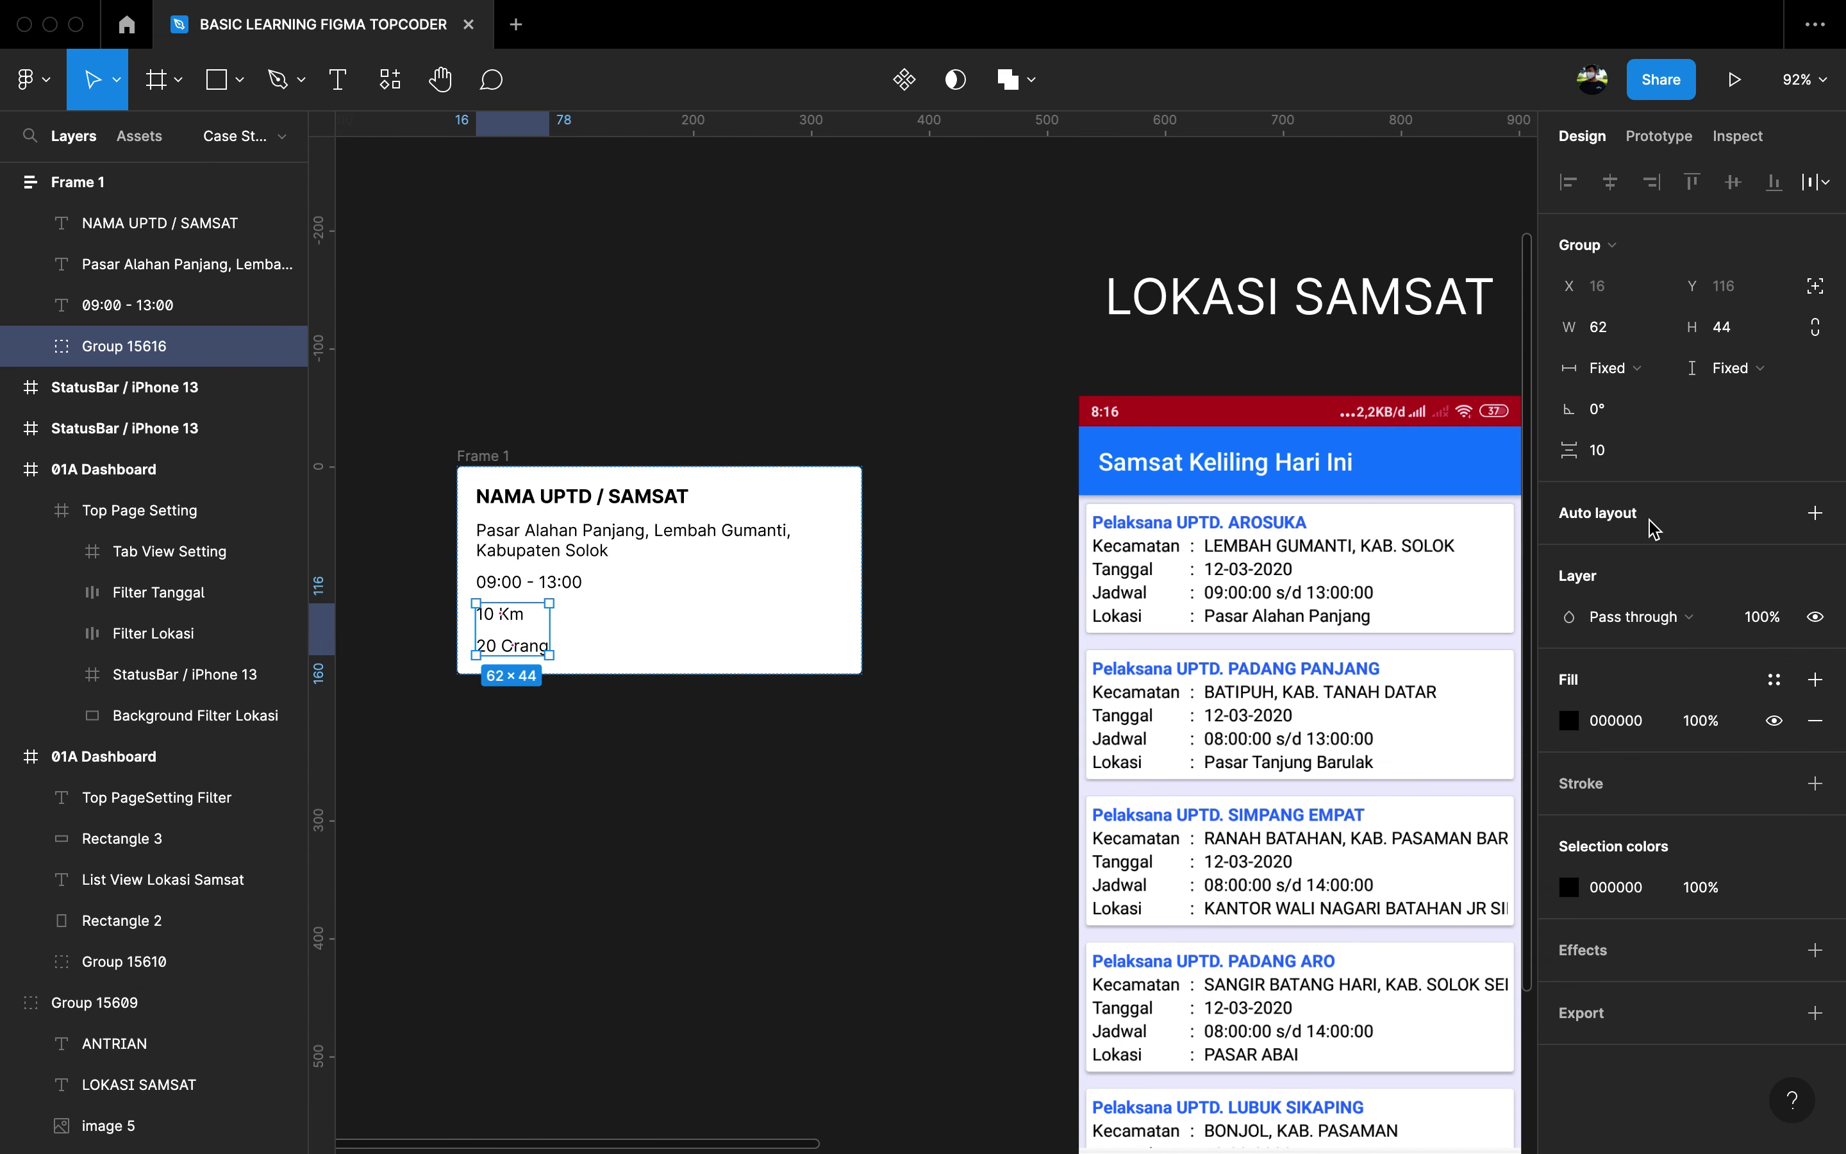
key(shift+a)
click(1601, 558)
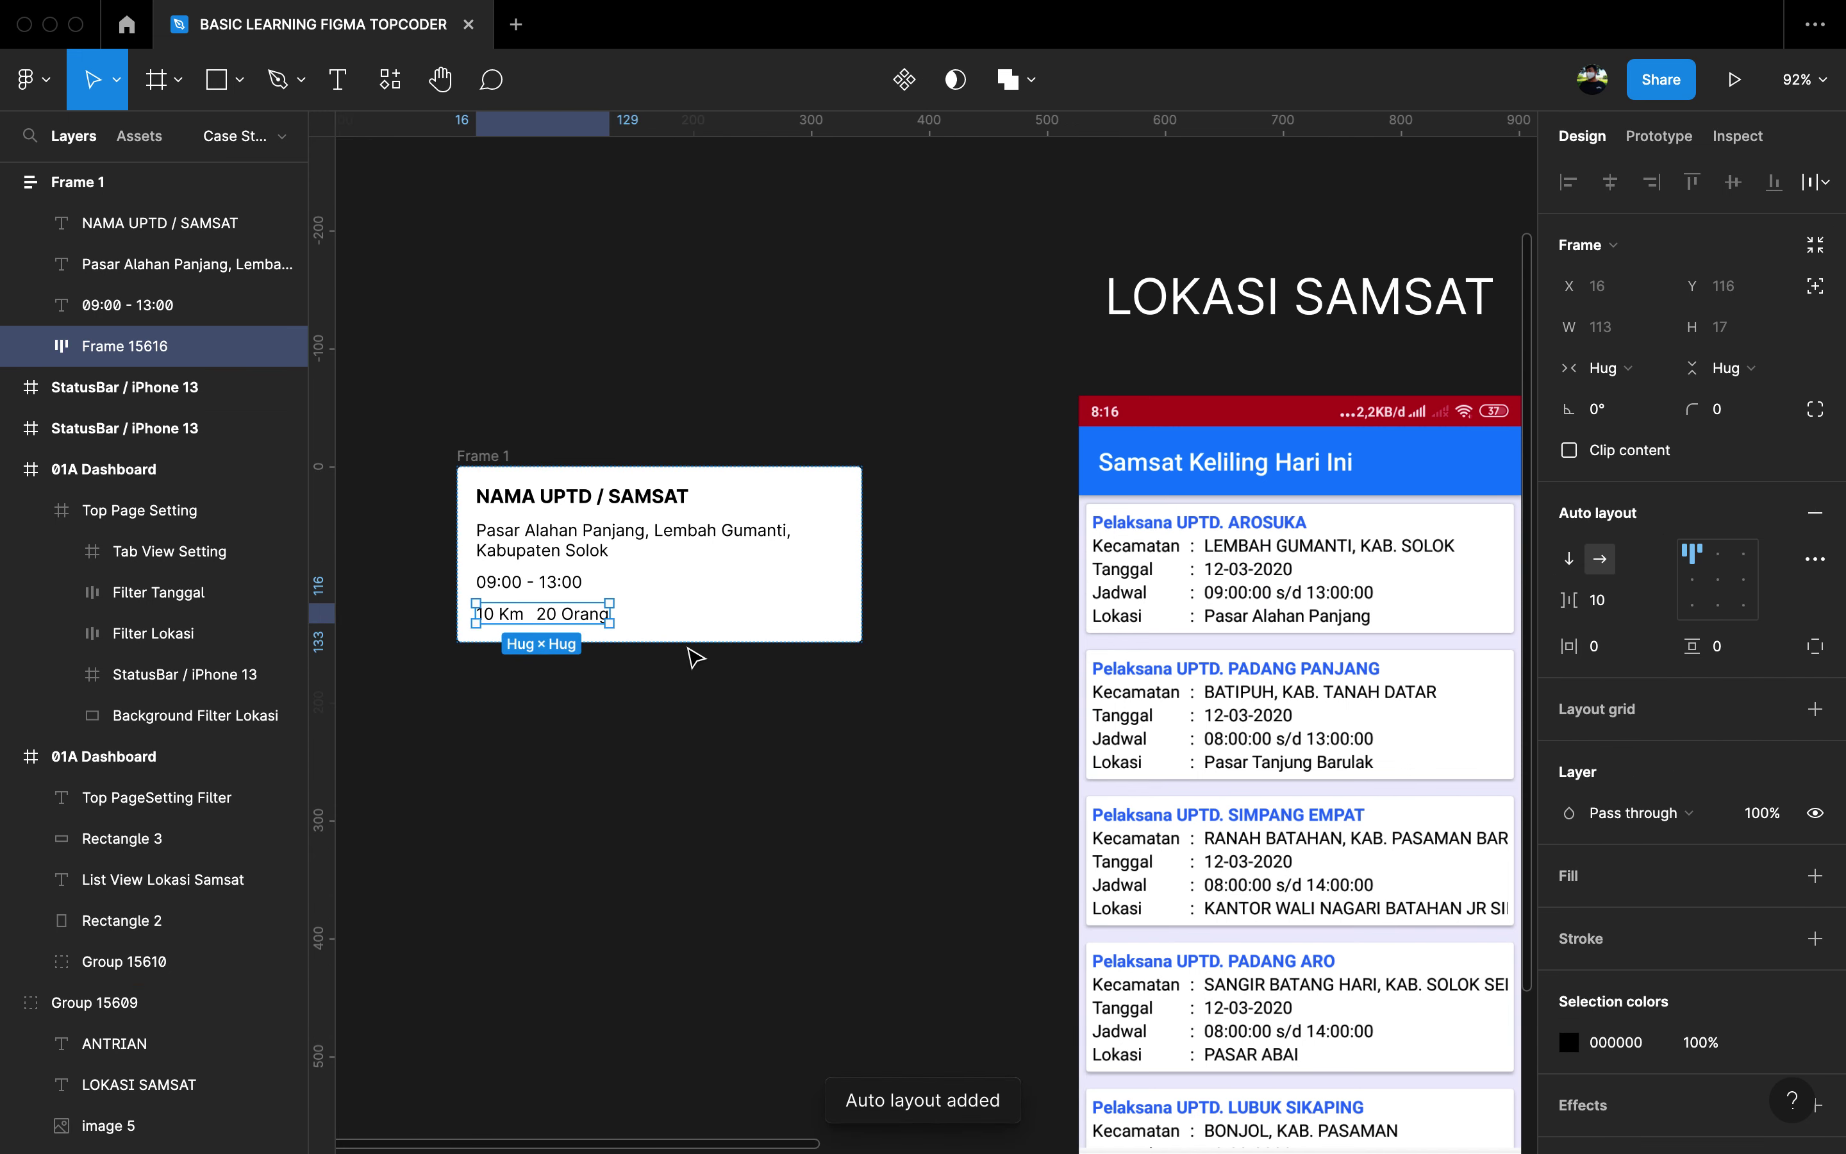
key(shift+Tab)
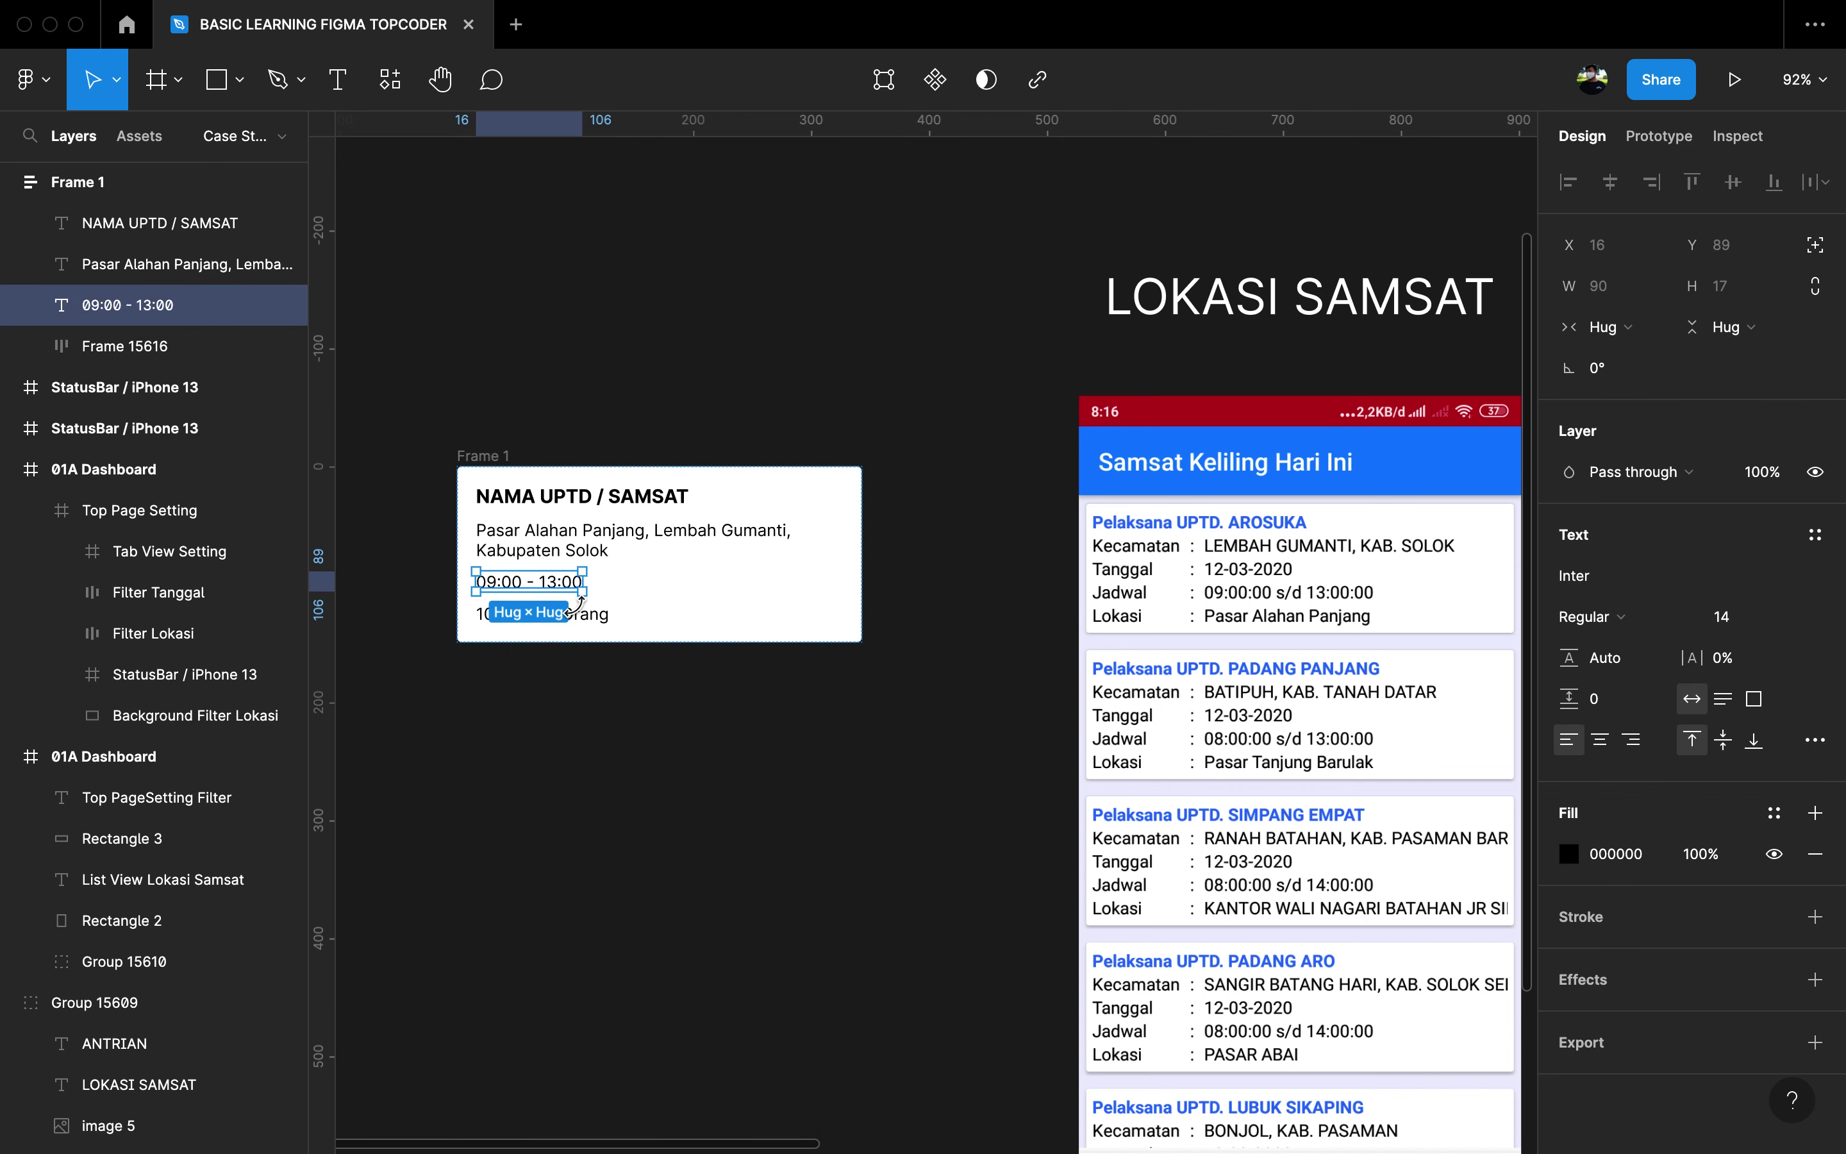
click(594, 619)
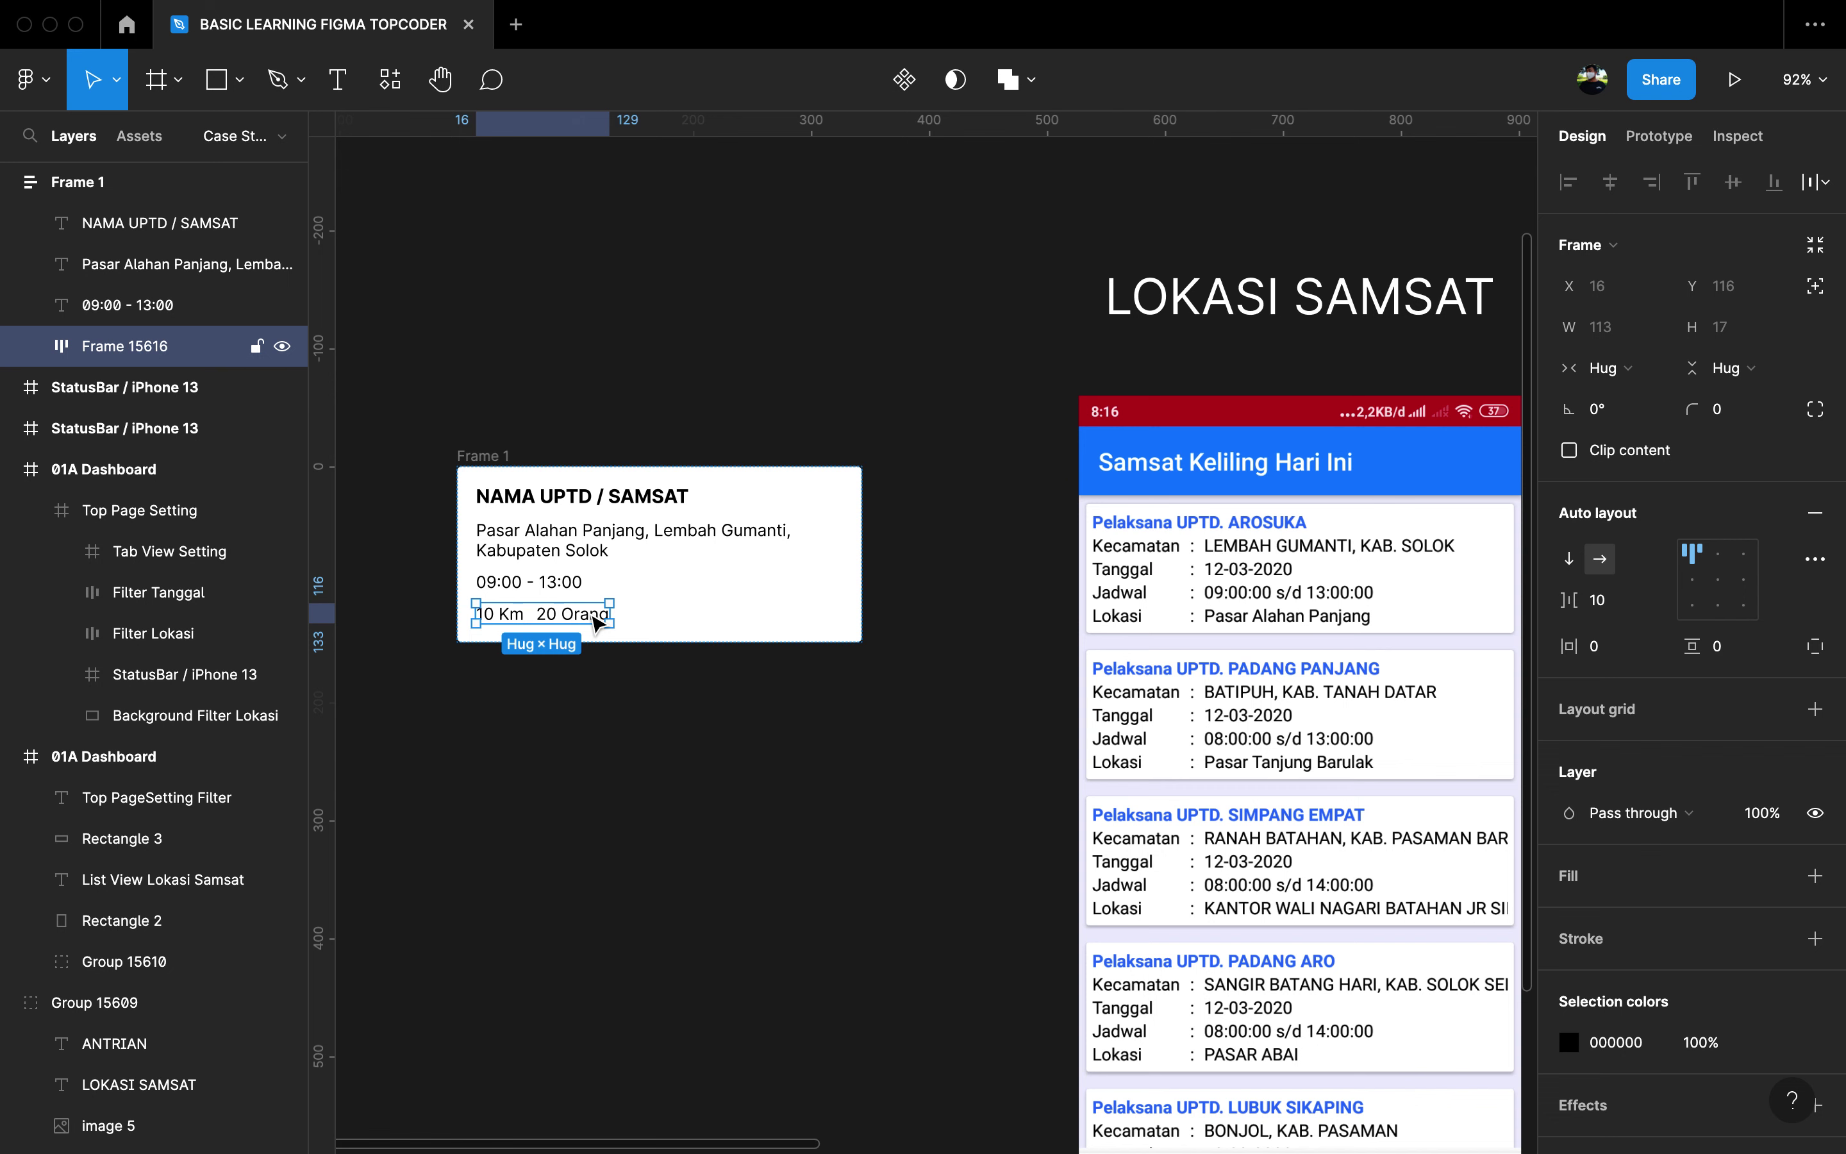
click(631, 614)
click(630, 538)
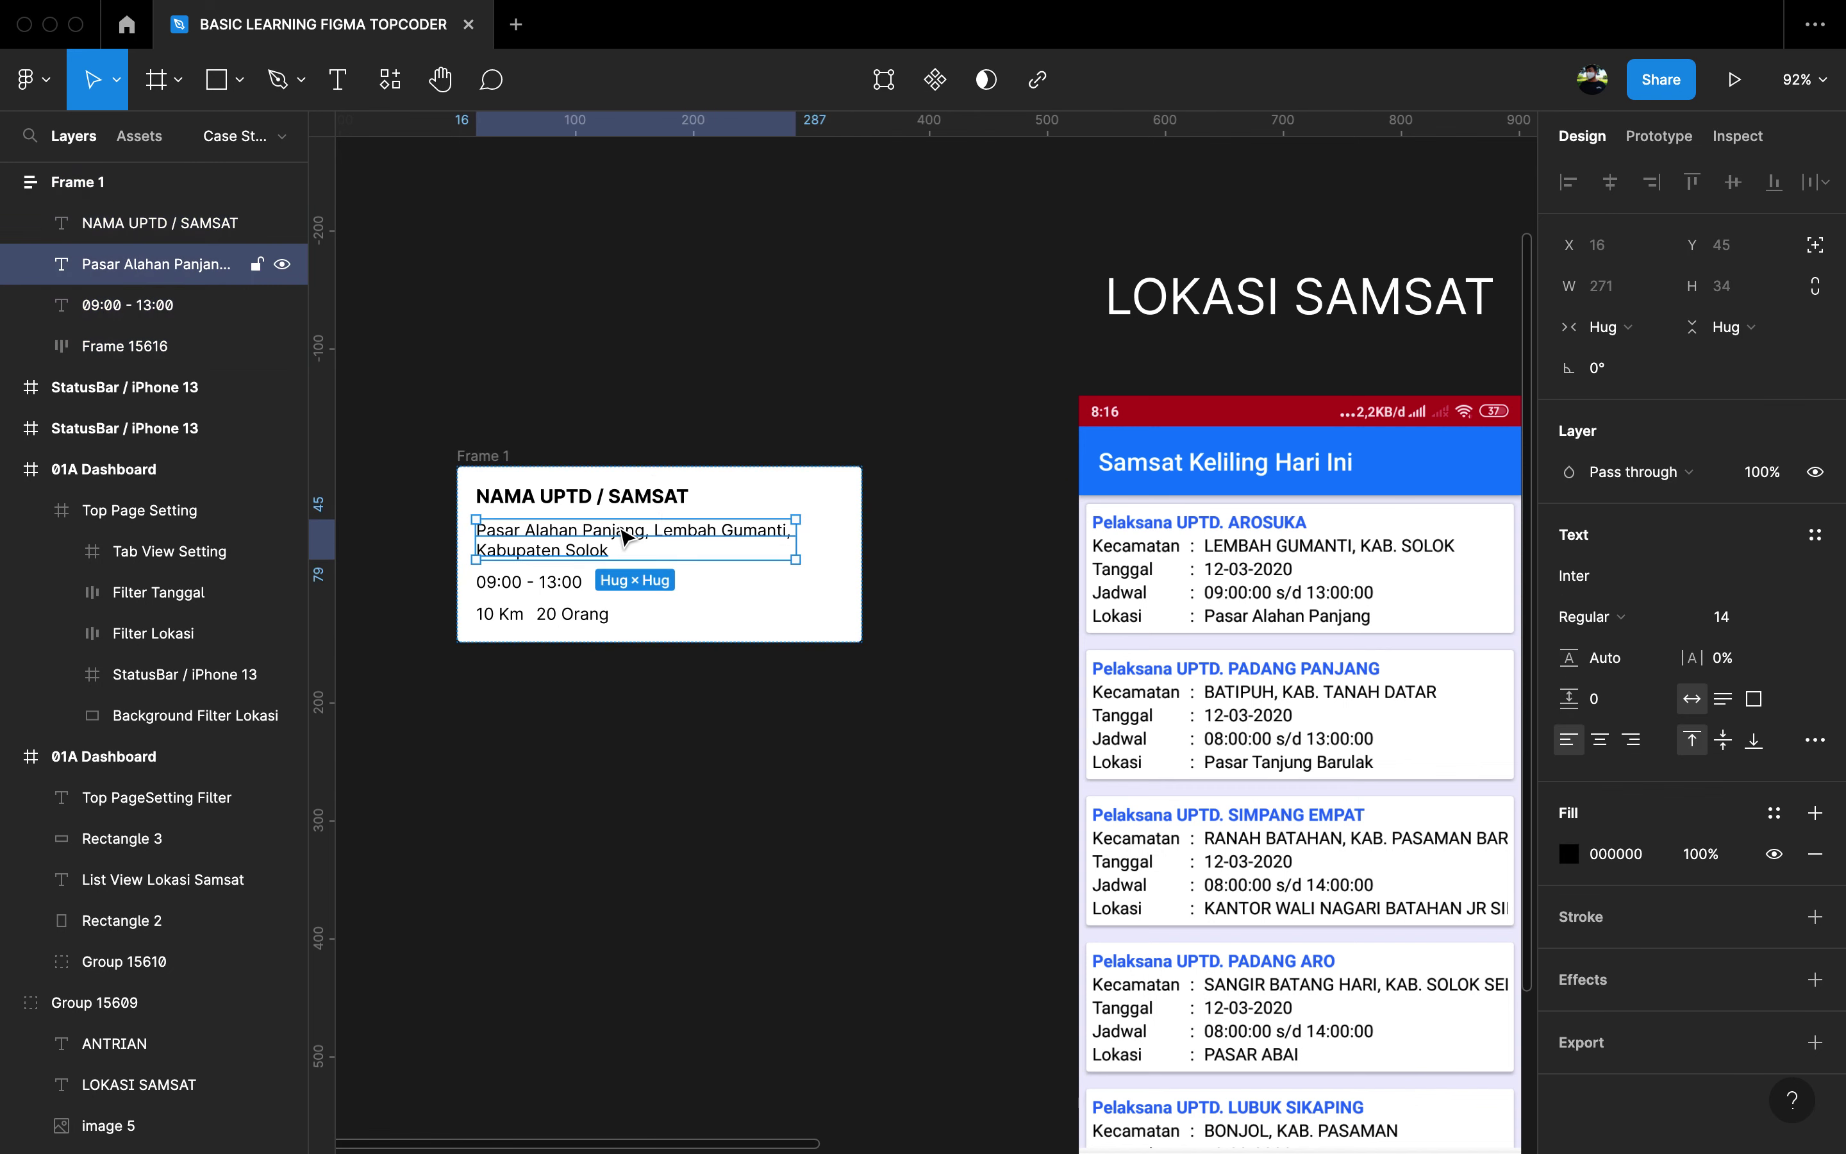
click(559, 610)
click(562, 622)
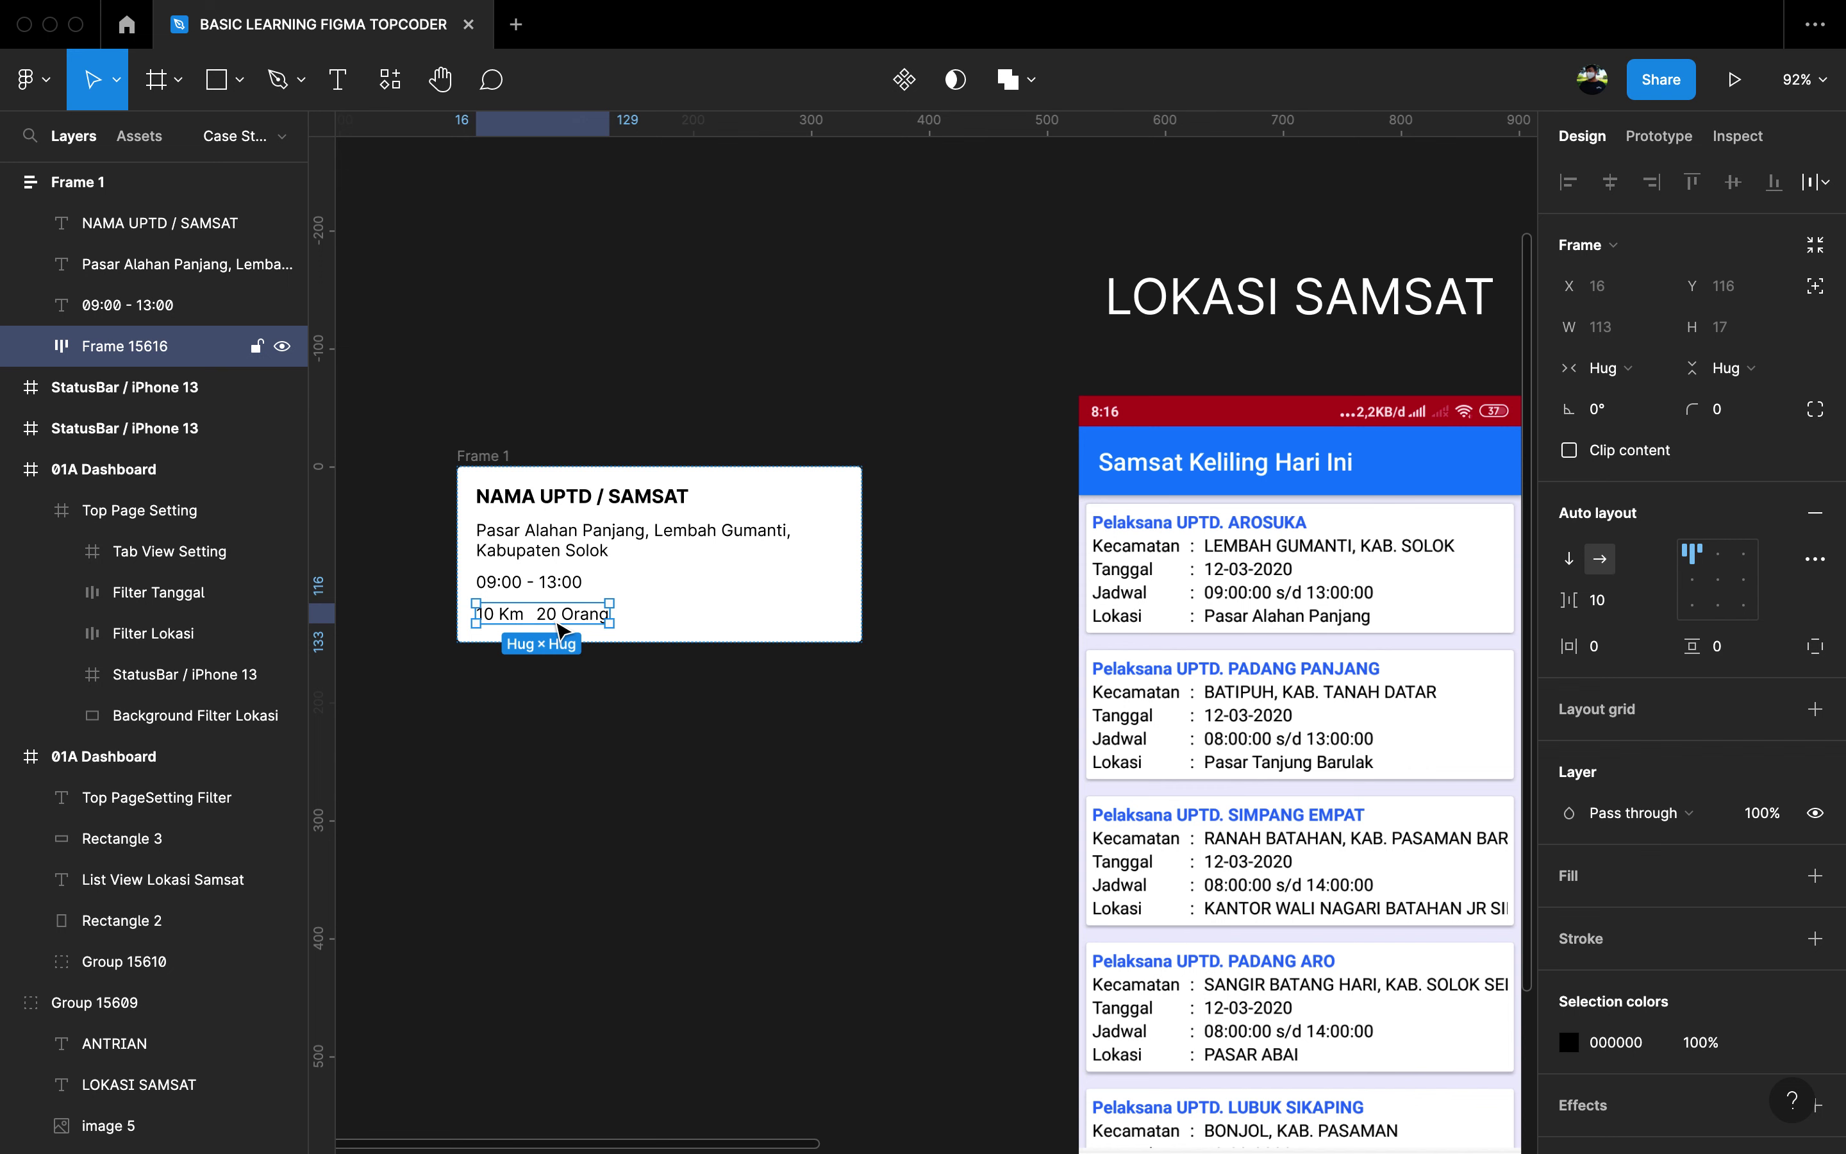
Step: Draw a new frame of about 197 × 90 on the empty canvas below the card
click(650, 815)
key(r)
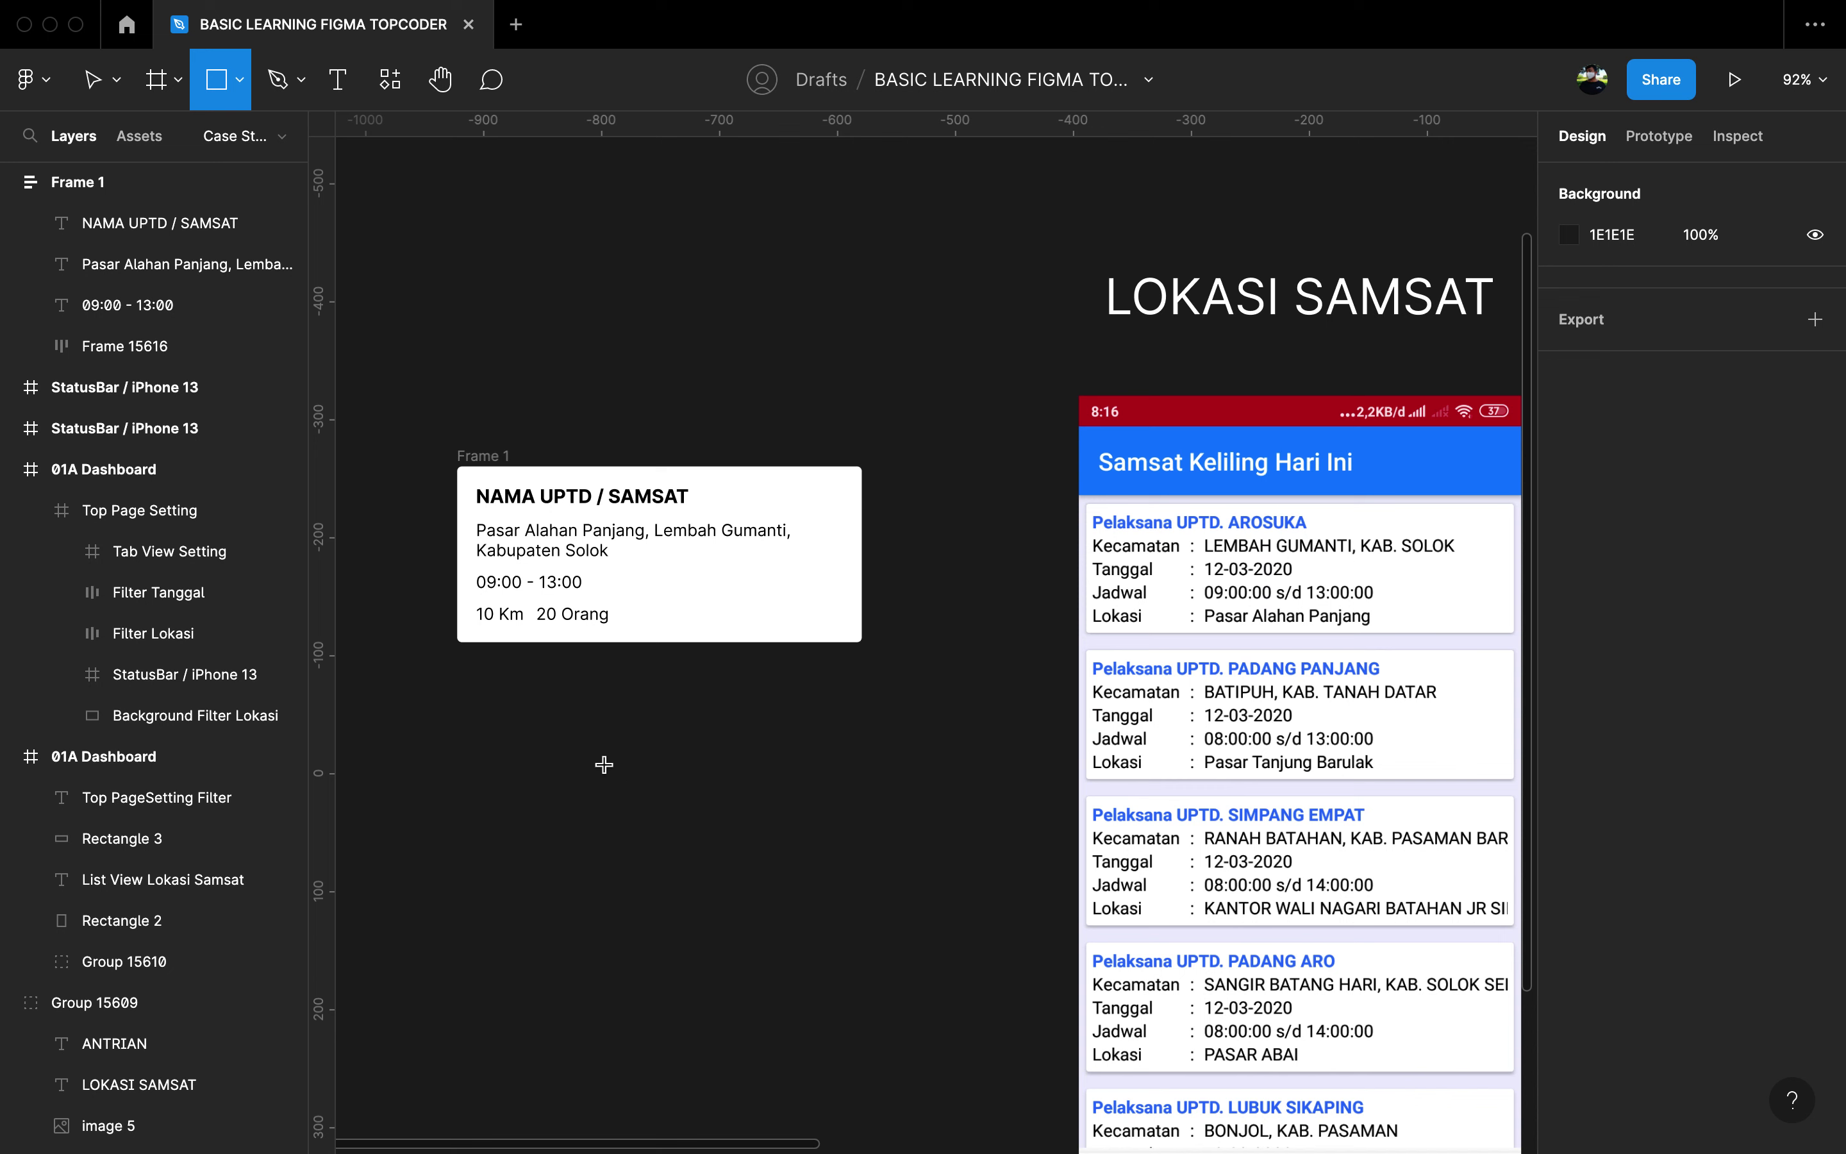
key(f)
drag(575, 752, 806, 857)
Step: Add the text "Daftar Sekarang" inside the new frame below the card
scroll(687, 874, up, 5)
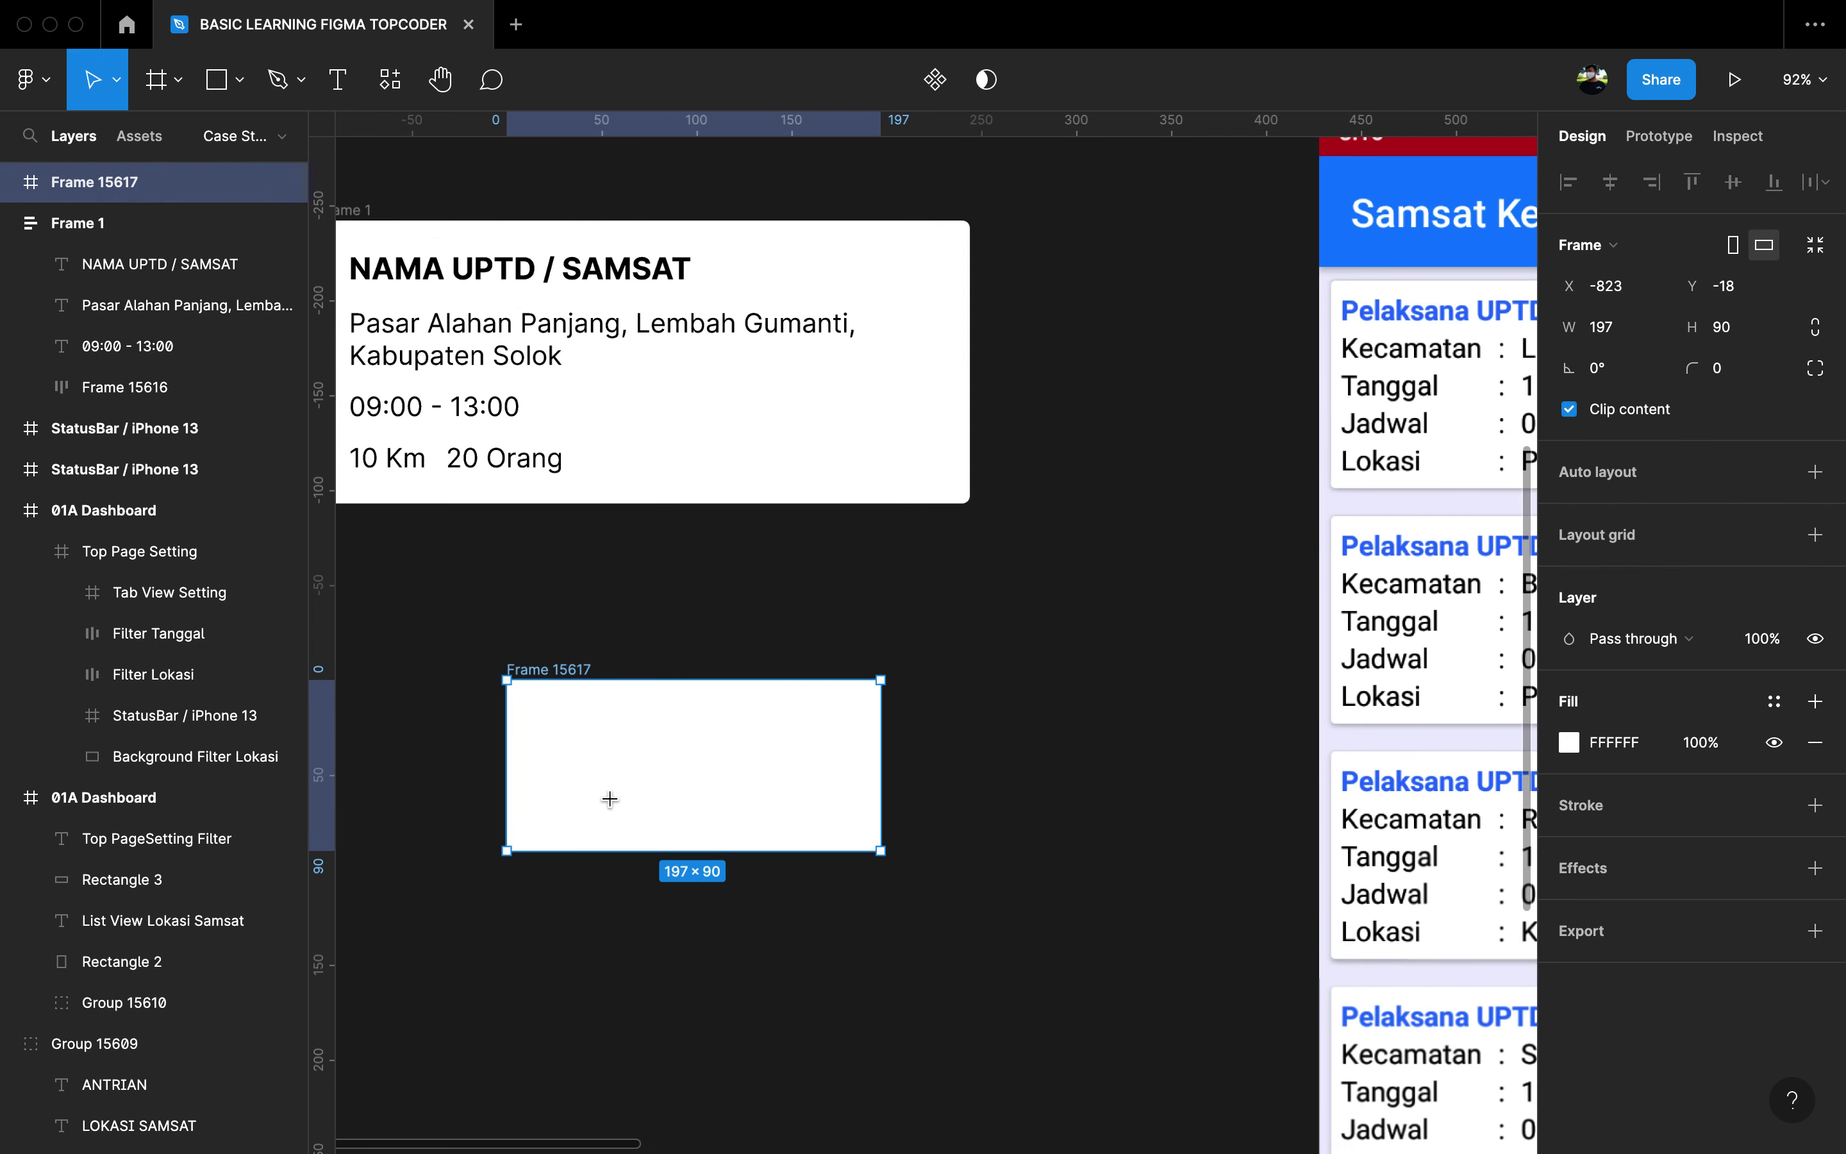
key(t)
click(602, 756)
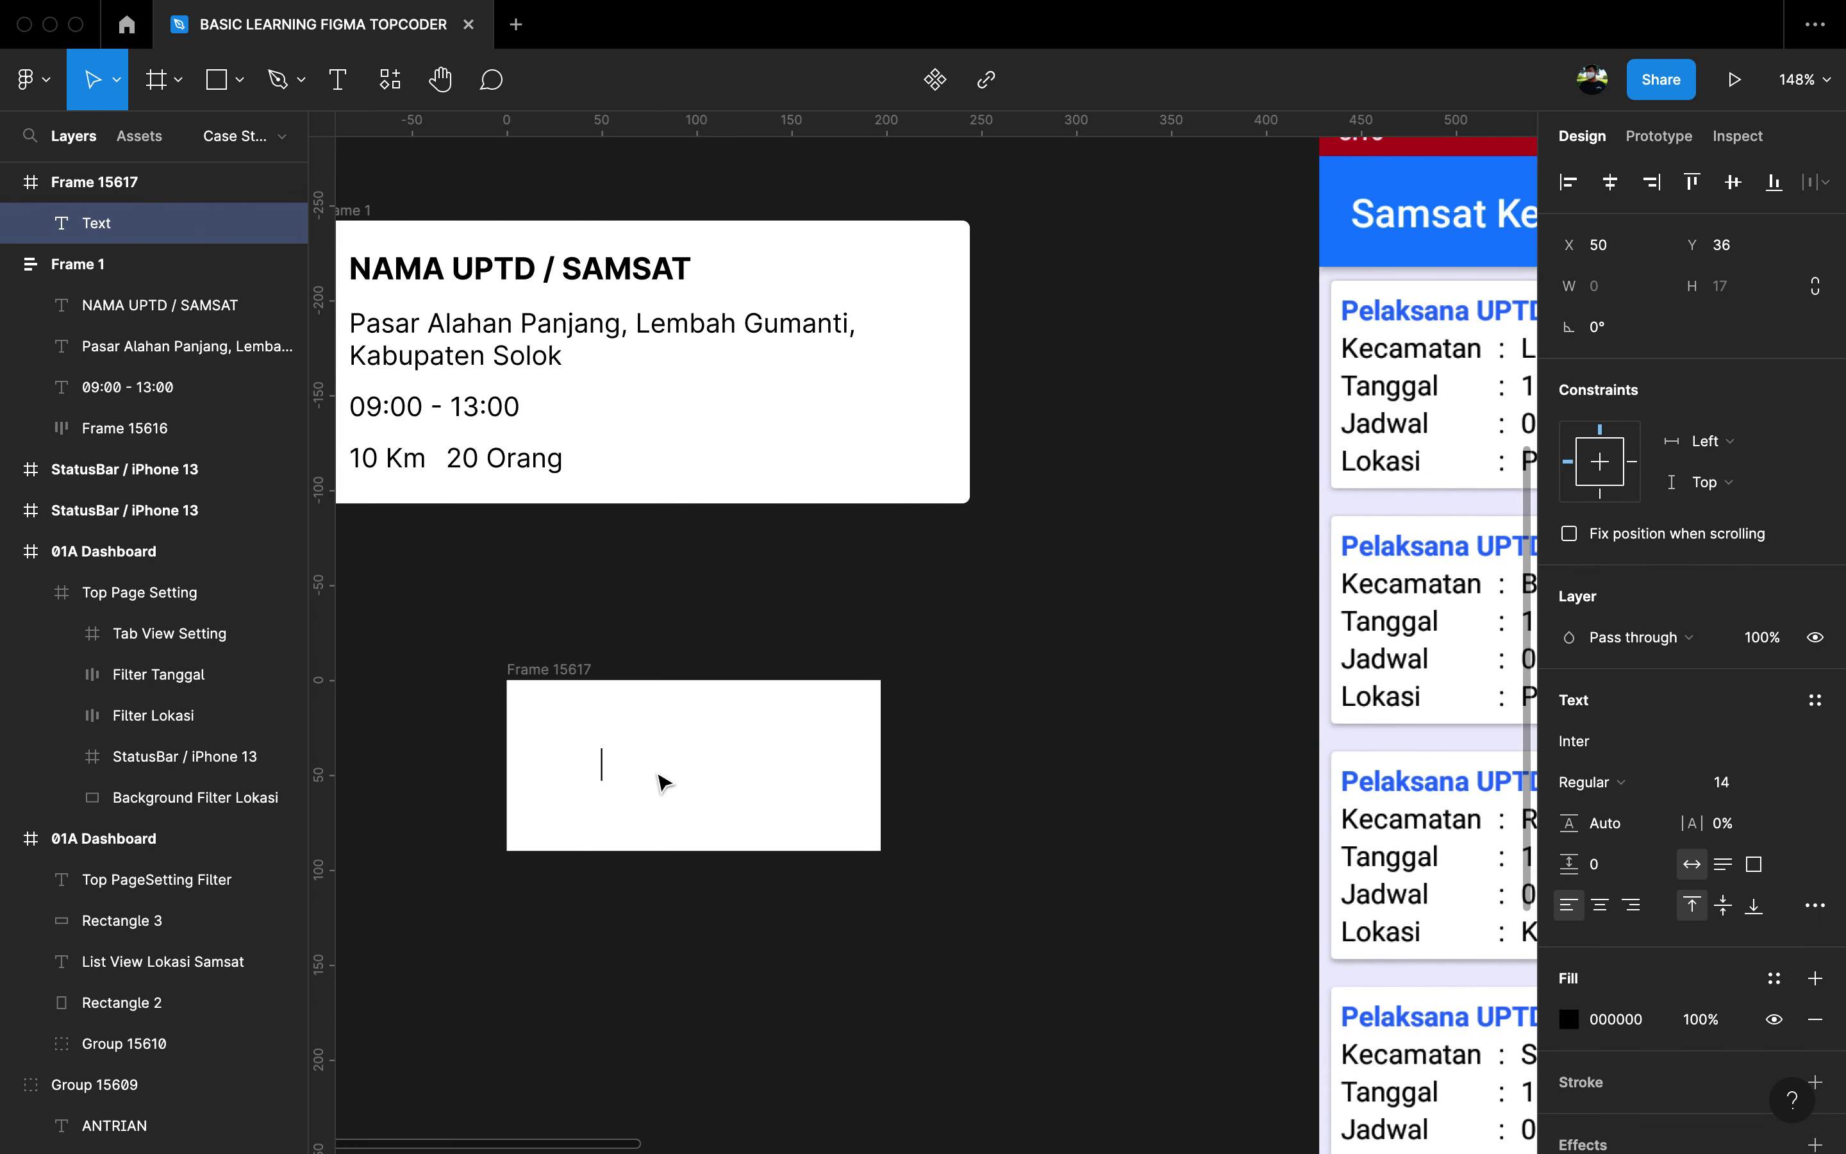
text(Daftar)
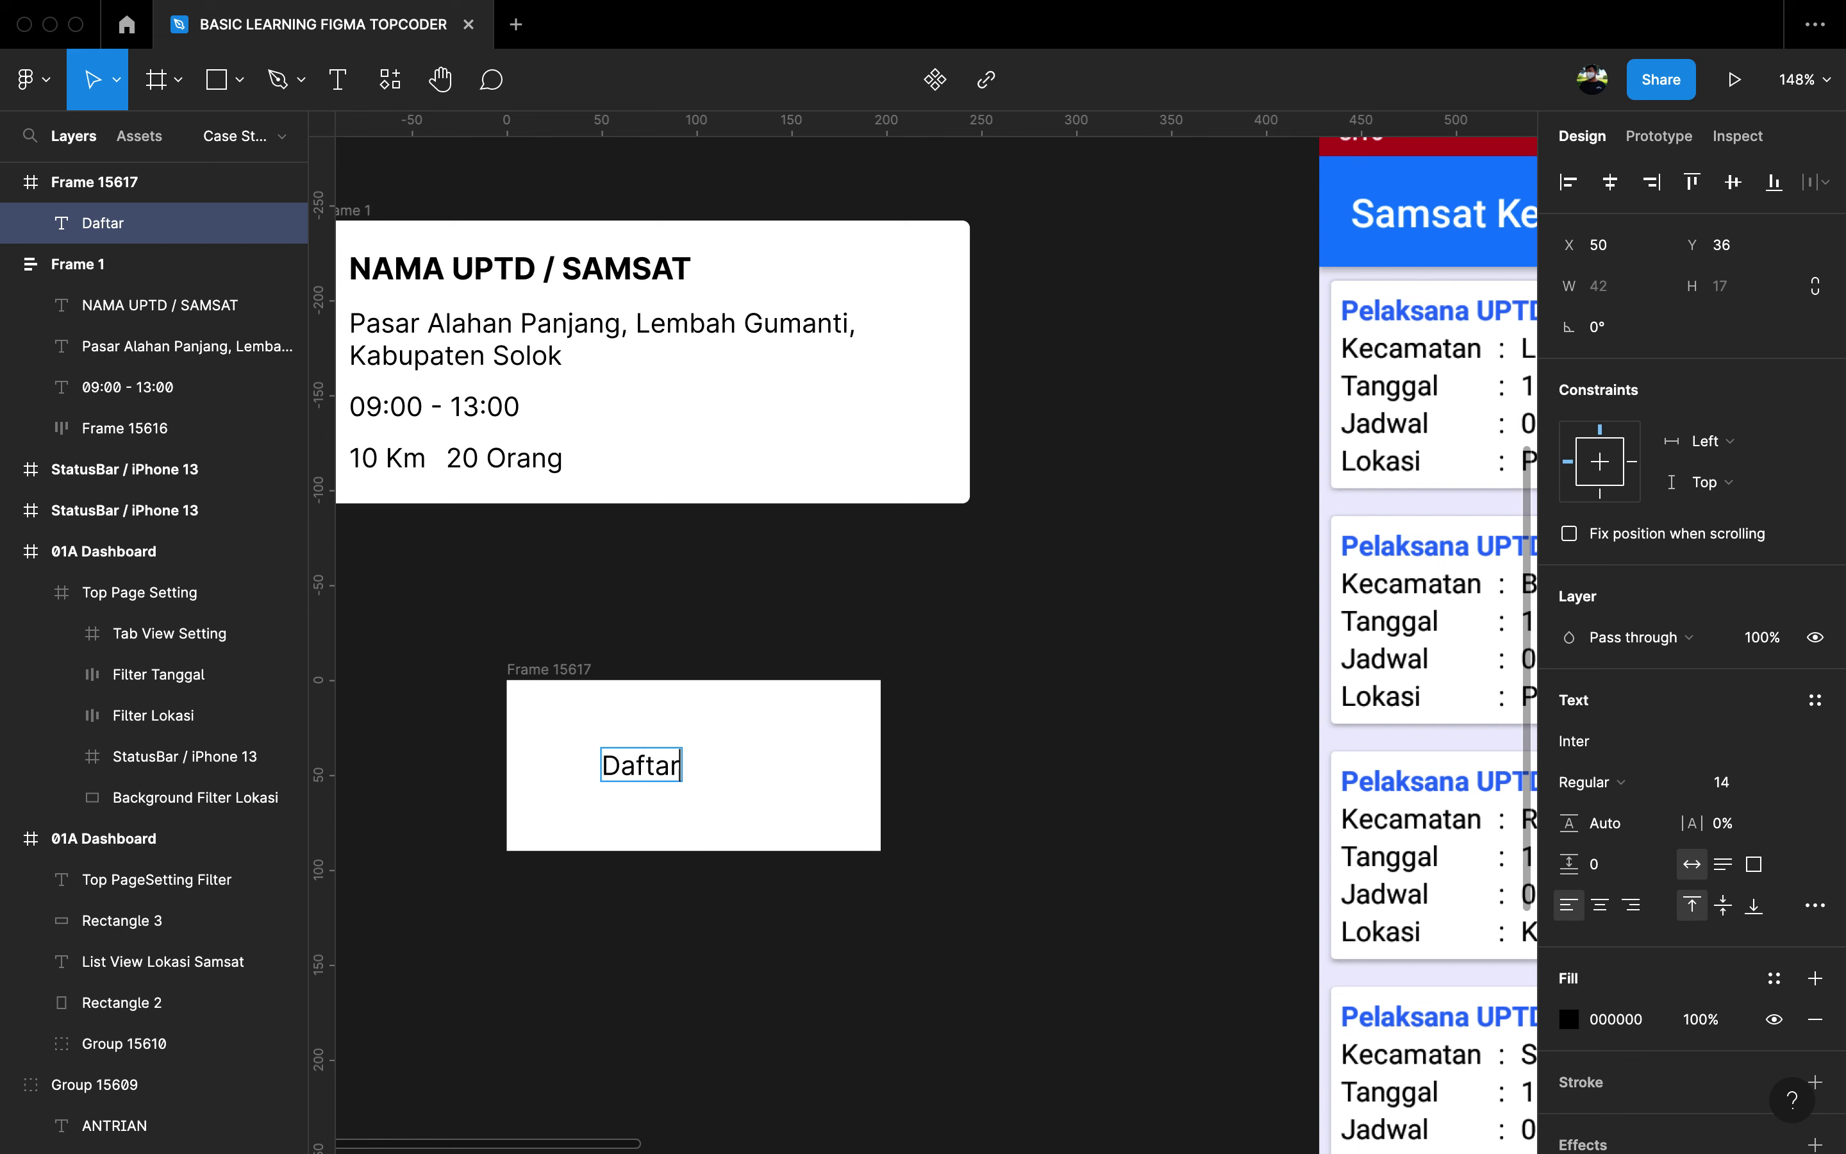
text( Sekarang)
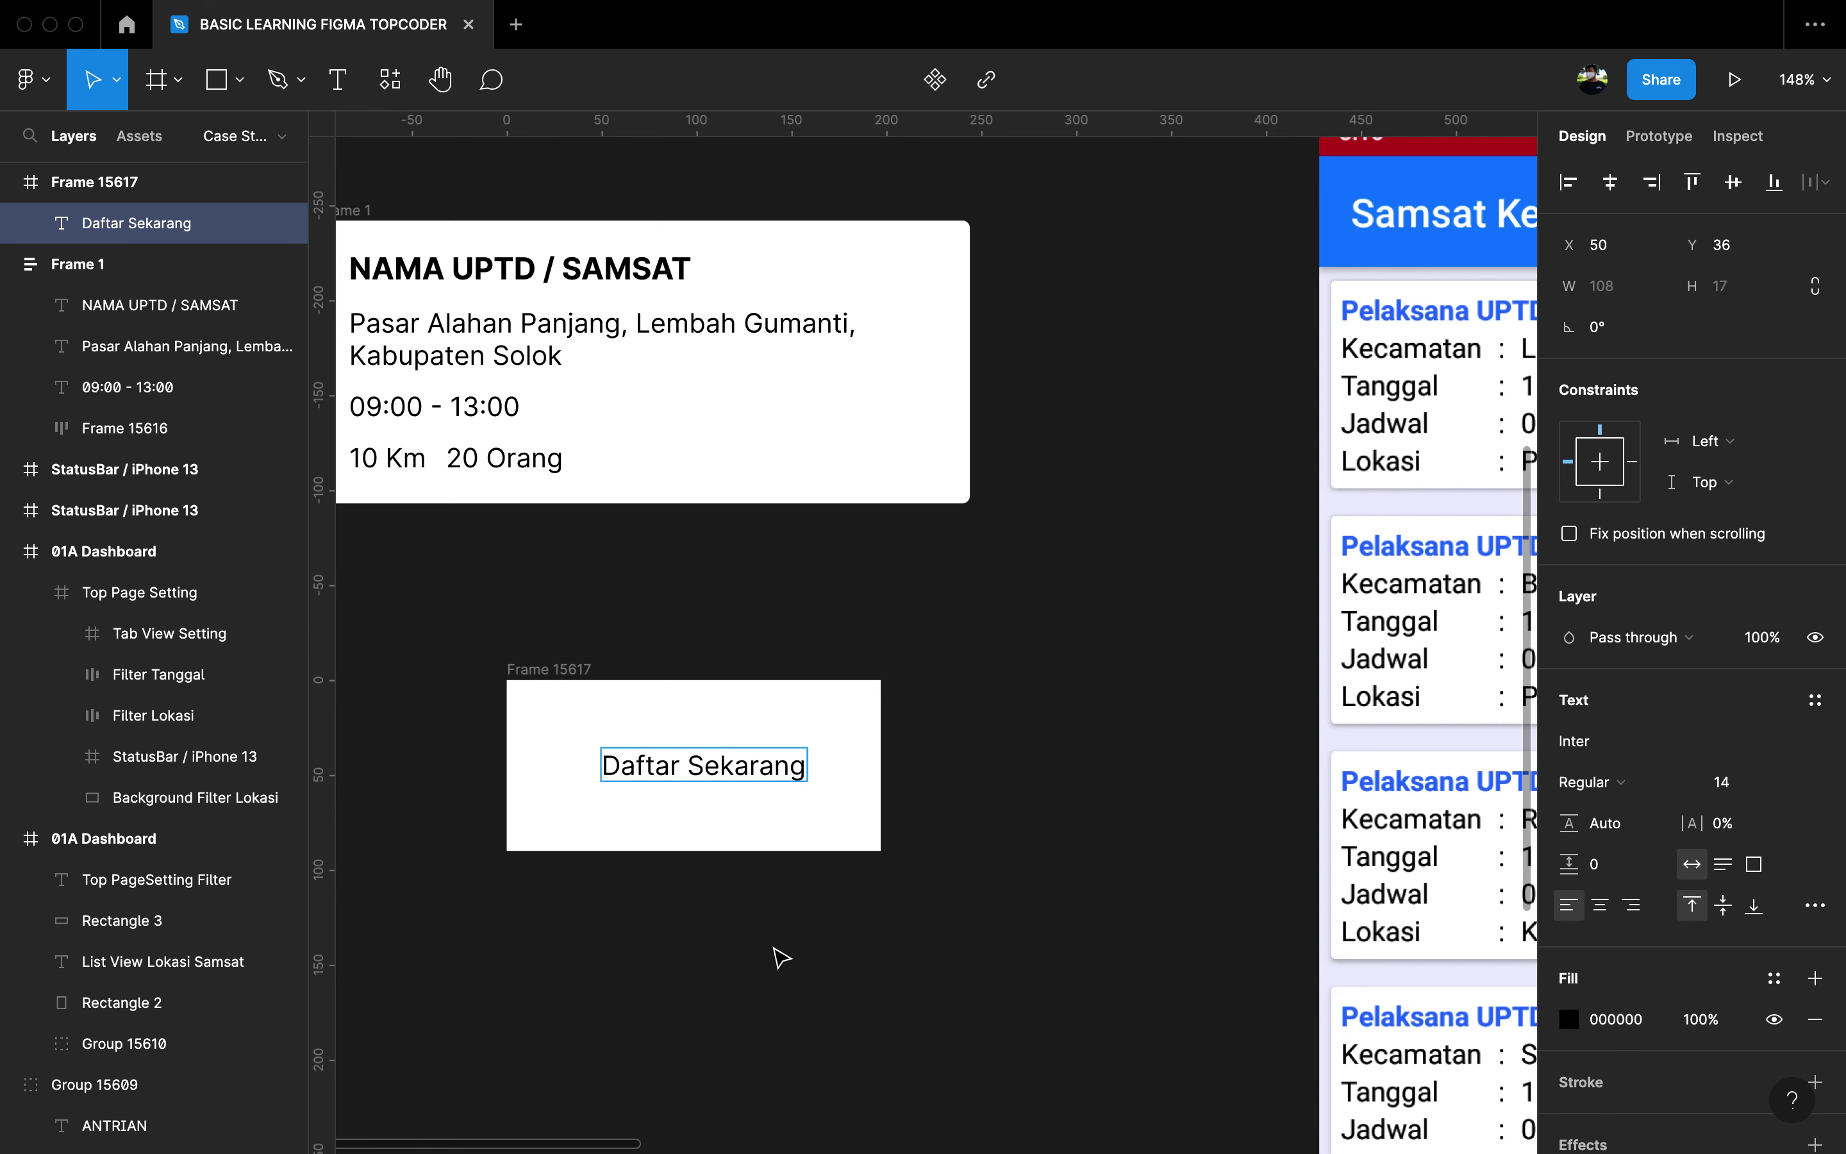
key(Escape)
Step: Apply auto layout to the "Daftar Sekarang" frame with horizontal and vertical padding of 16
scroll(770, 954, down, 5)
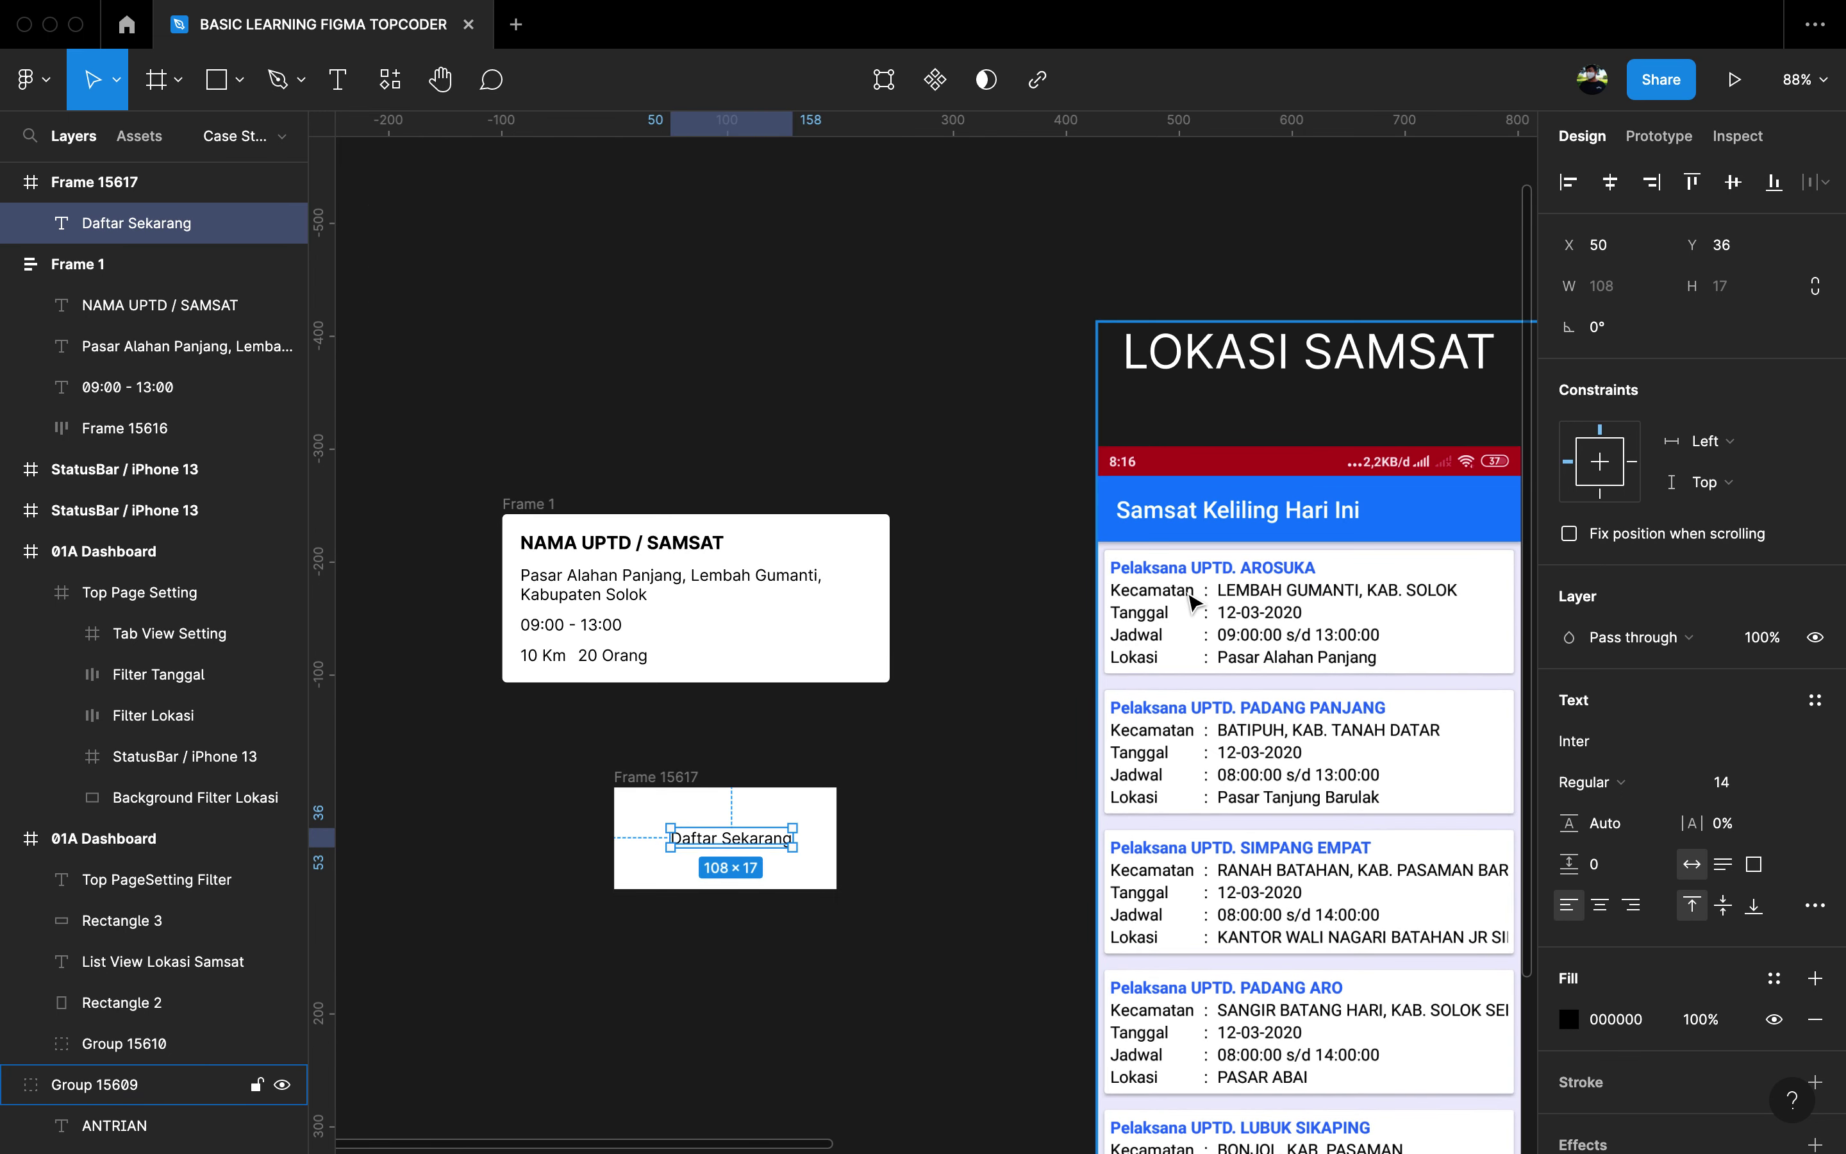
click(670, 777)
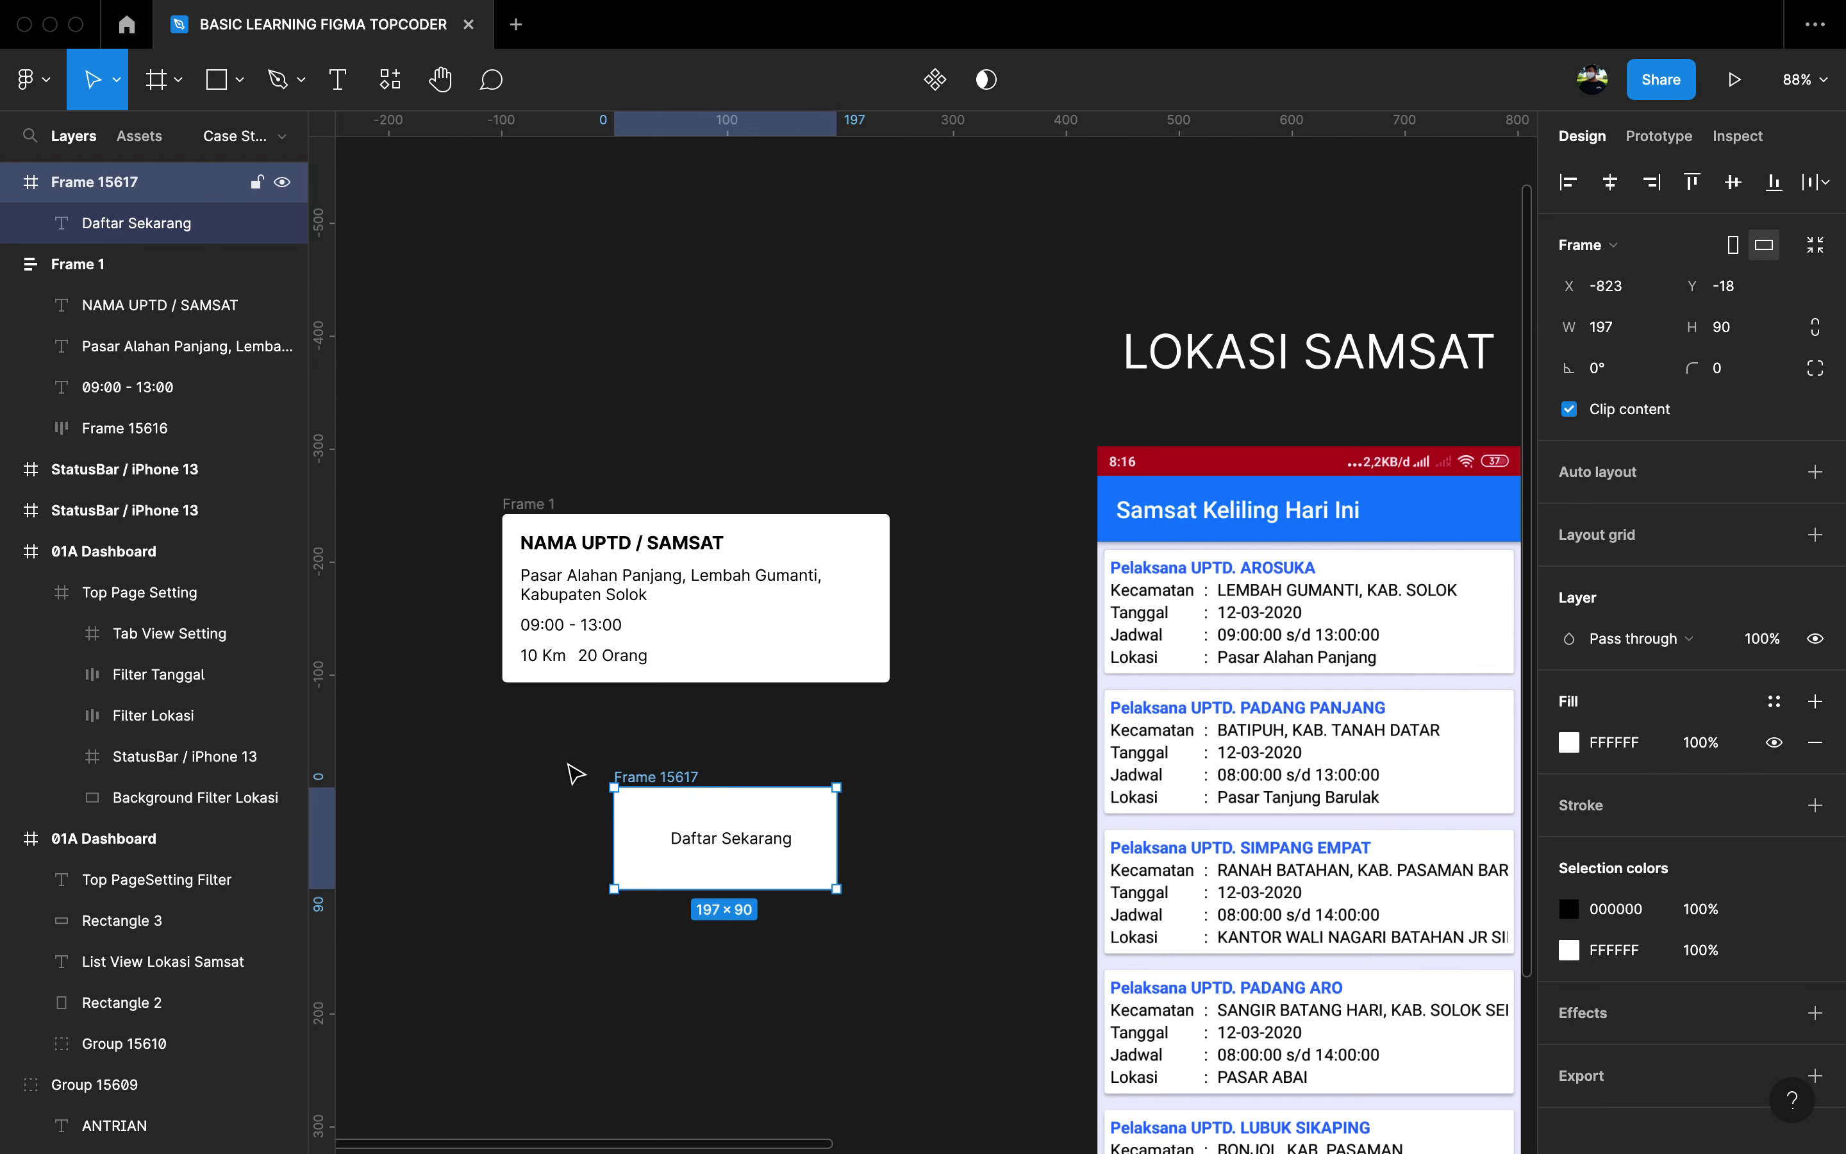
drag(569, 765, 855, 929)
click(1602, 472)
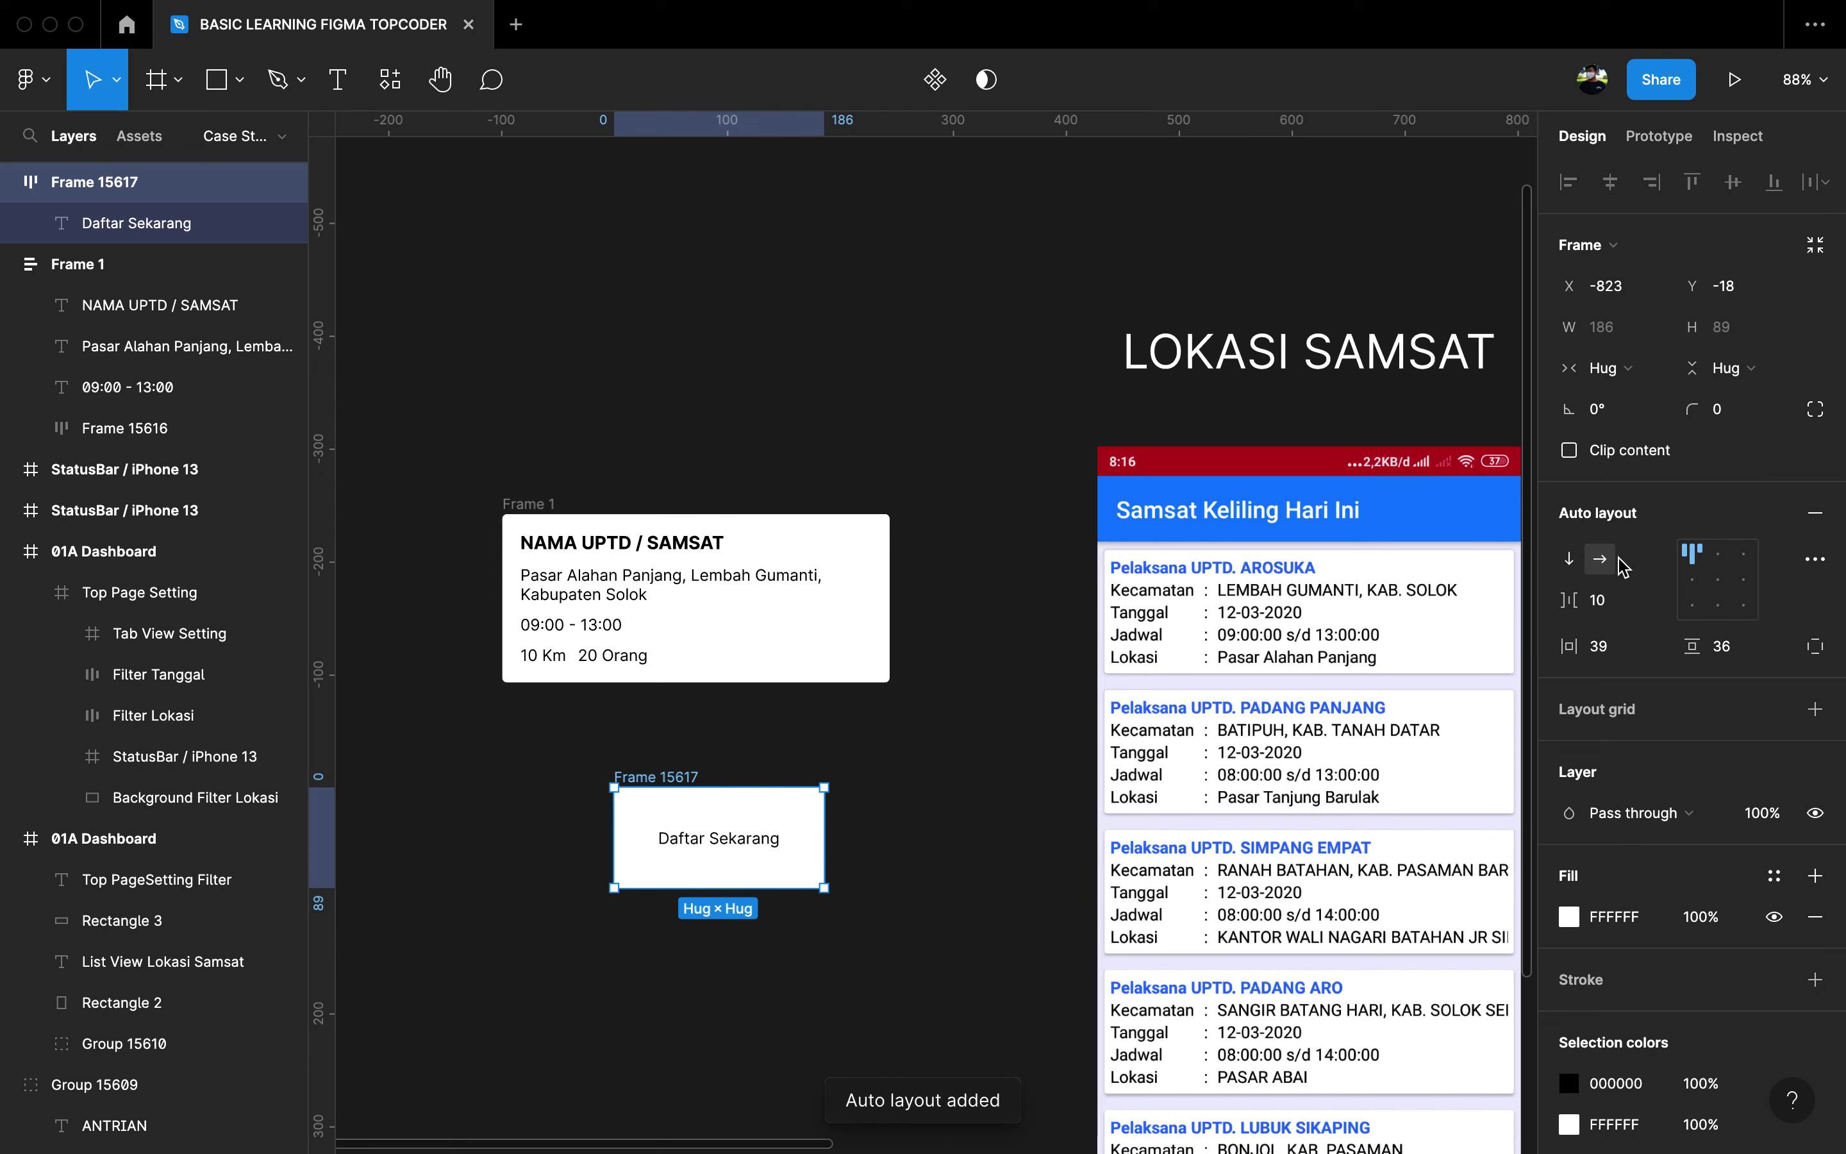
click(1621, 647)
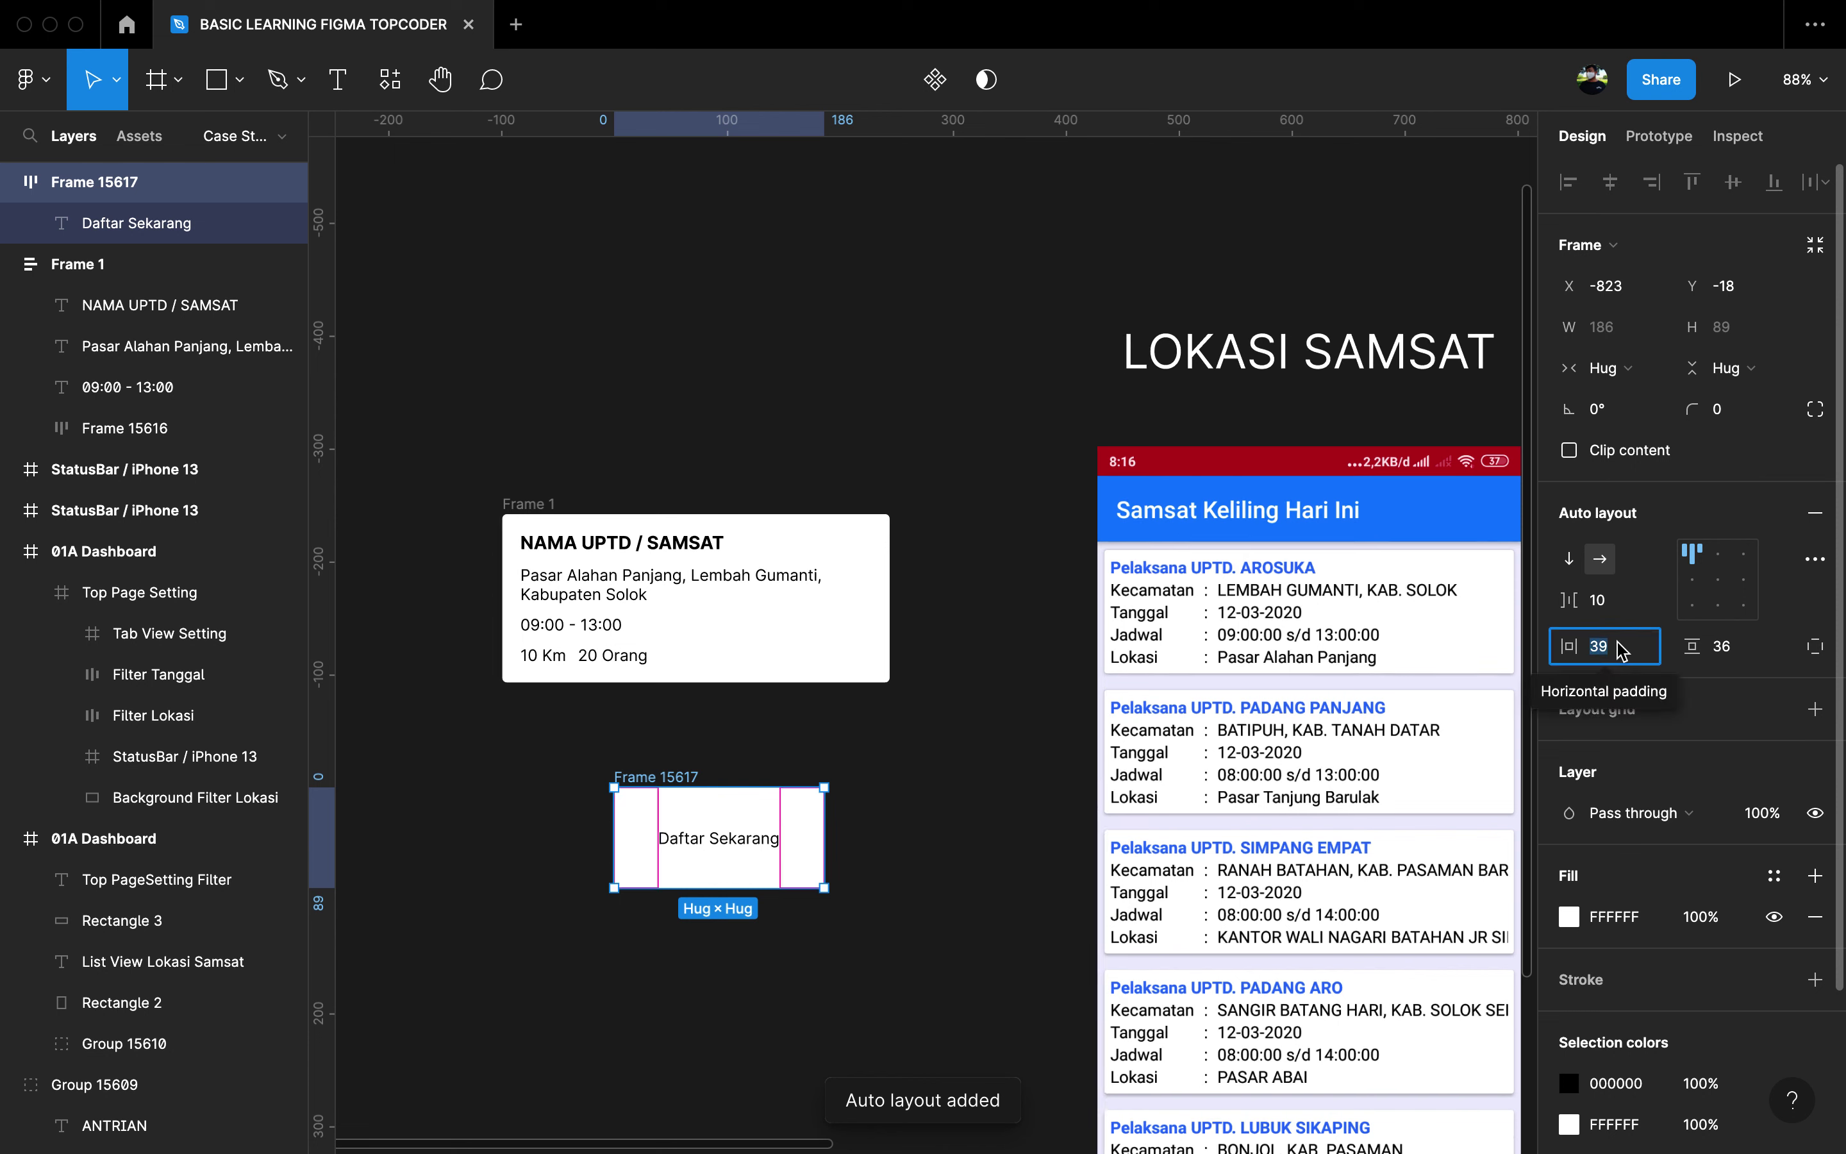
text(16)
key(Return)
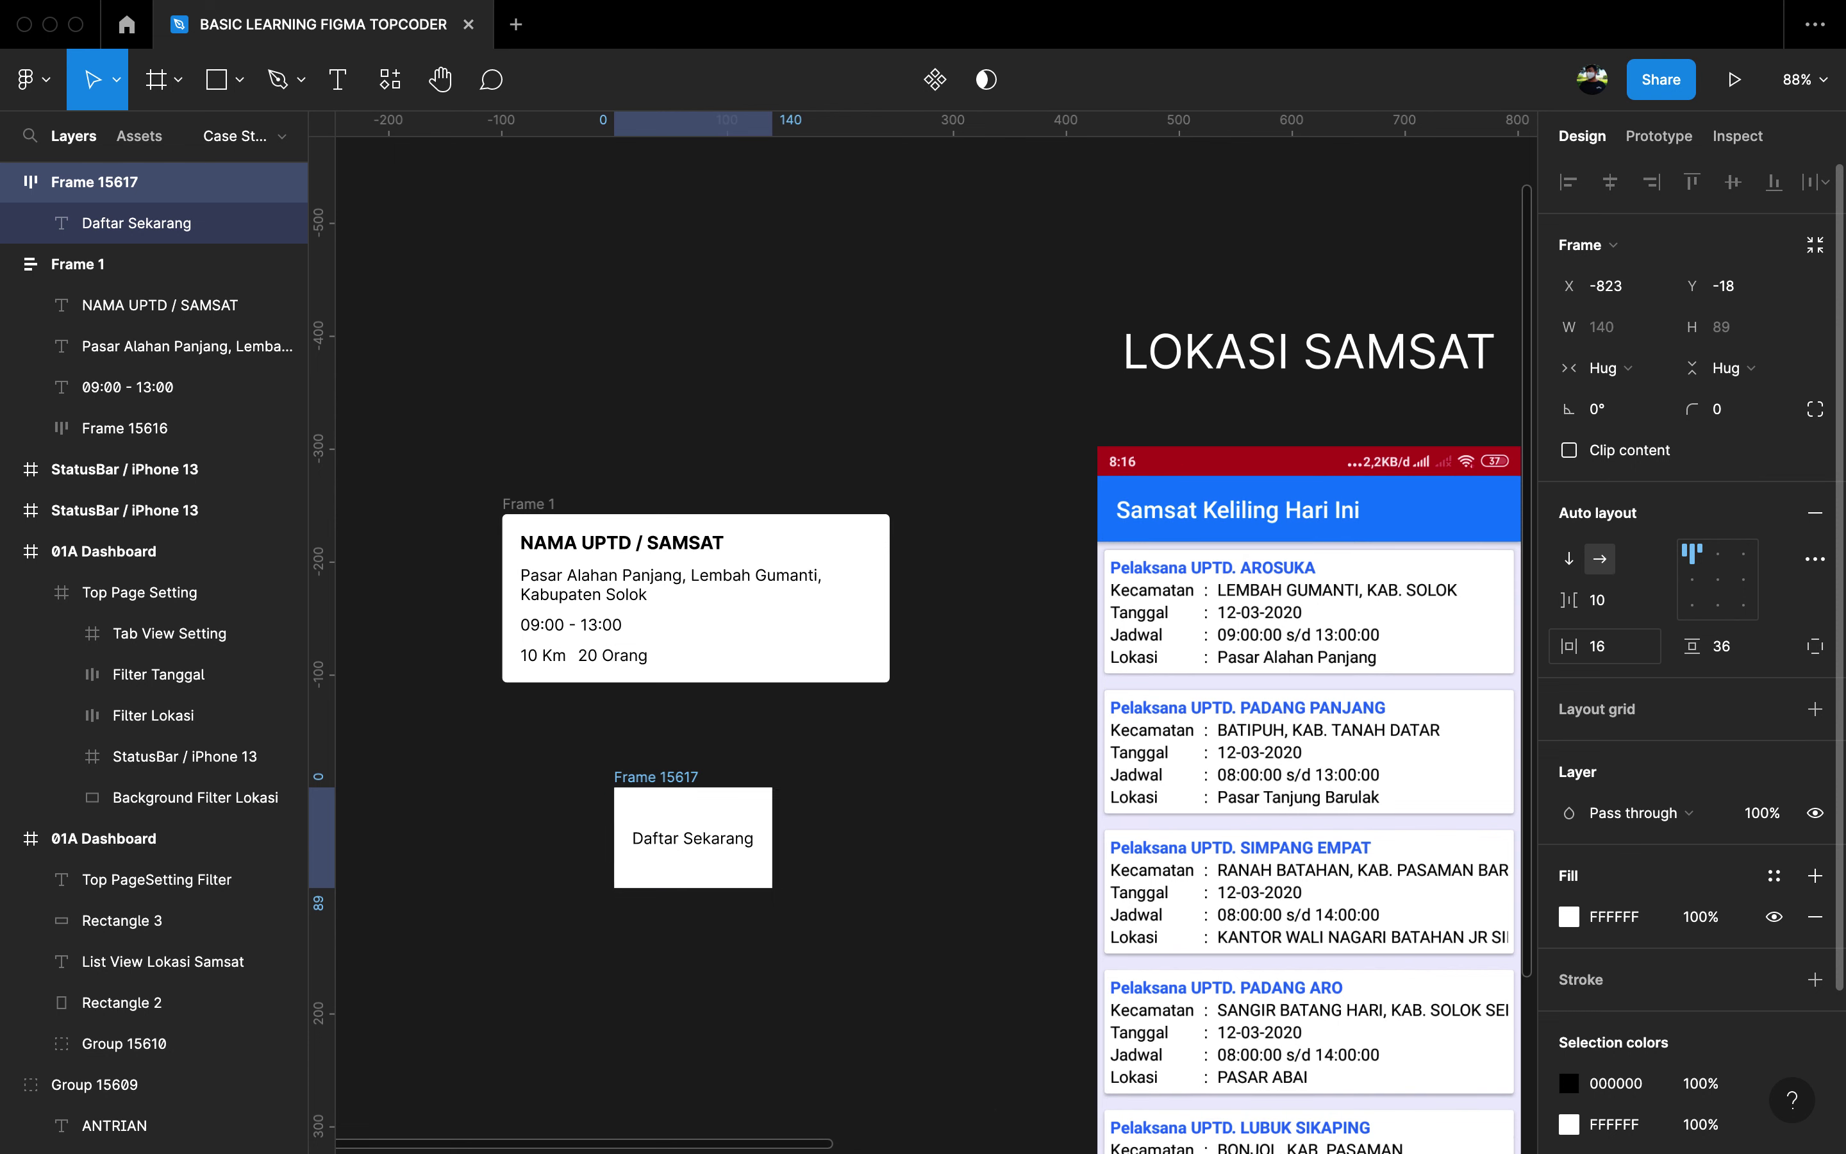
click(1769, 661)
text(1)
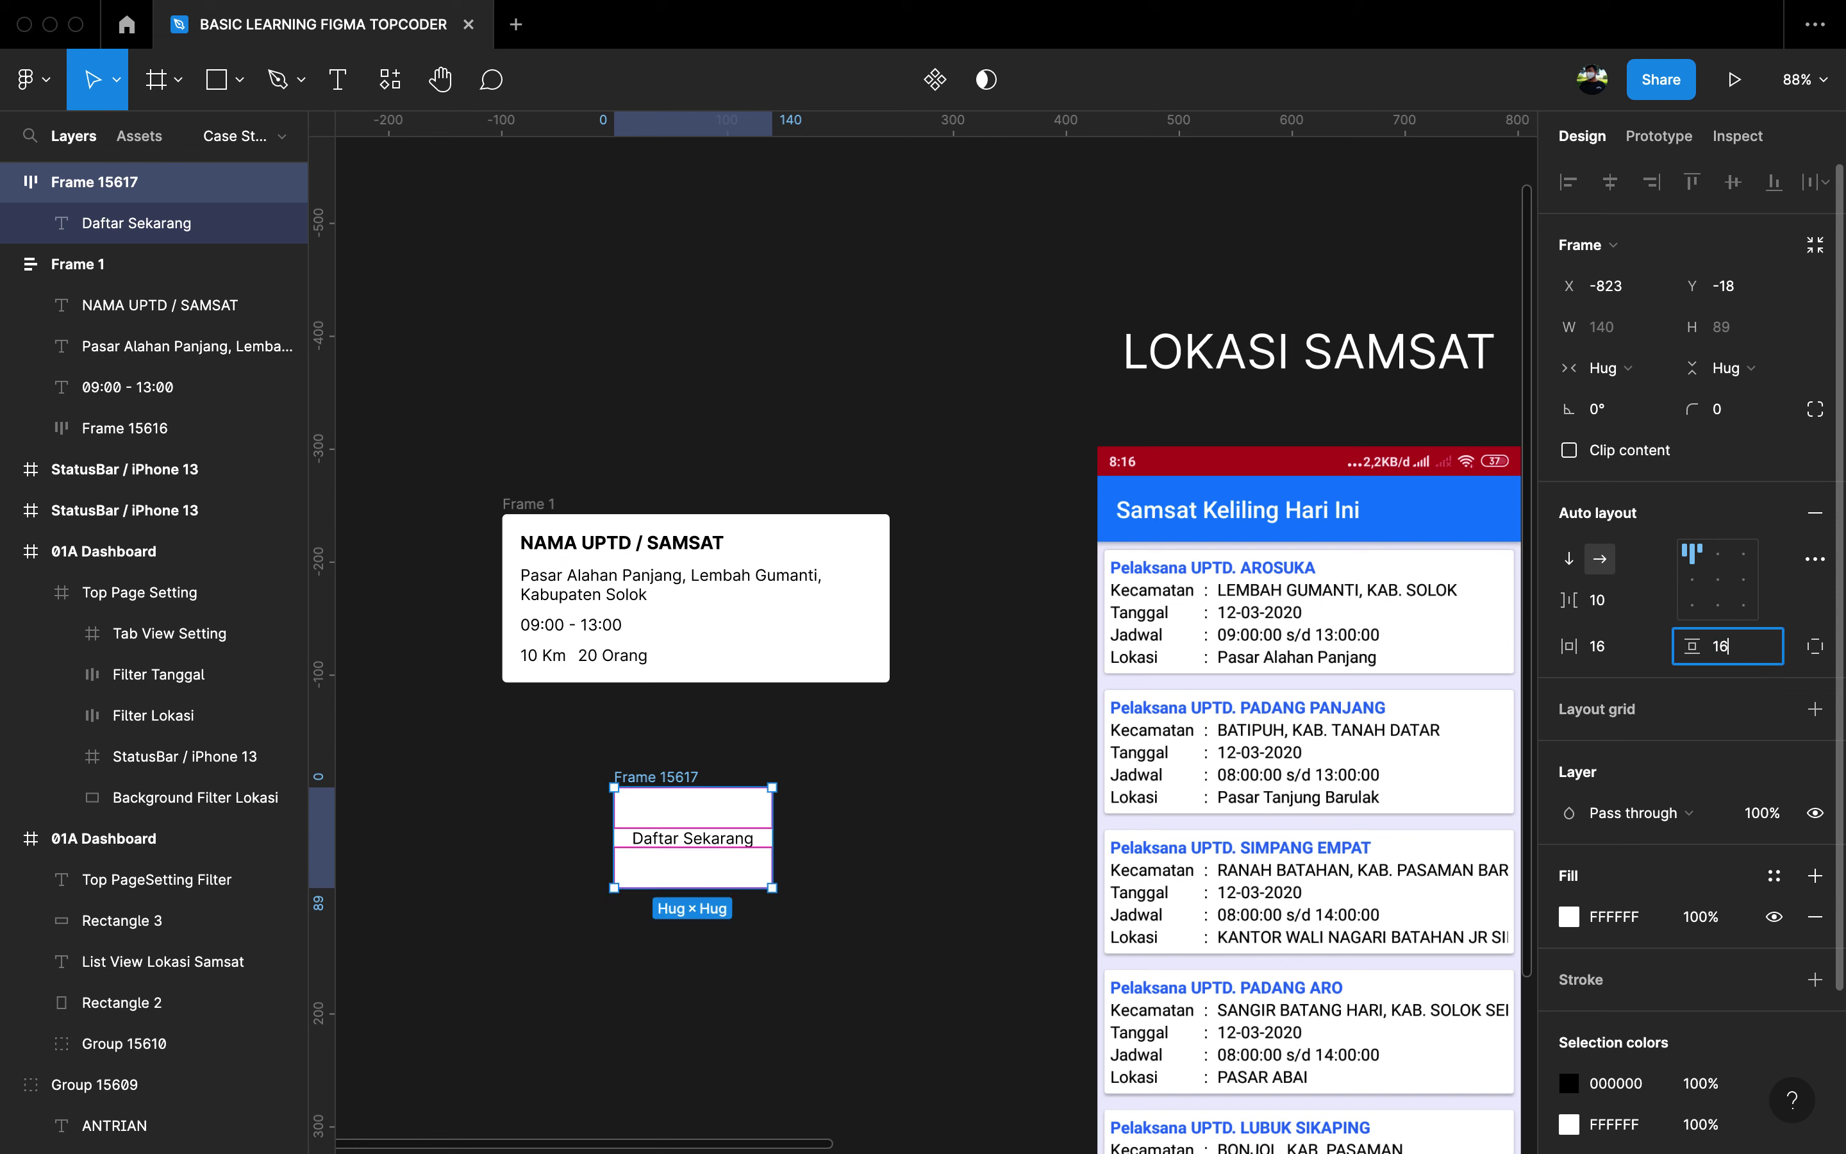
text(6)
key(Return)
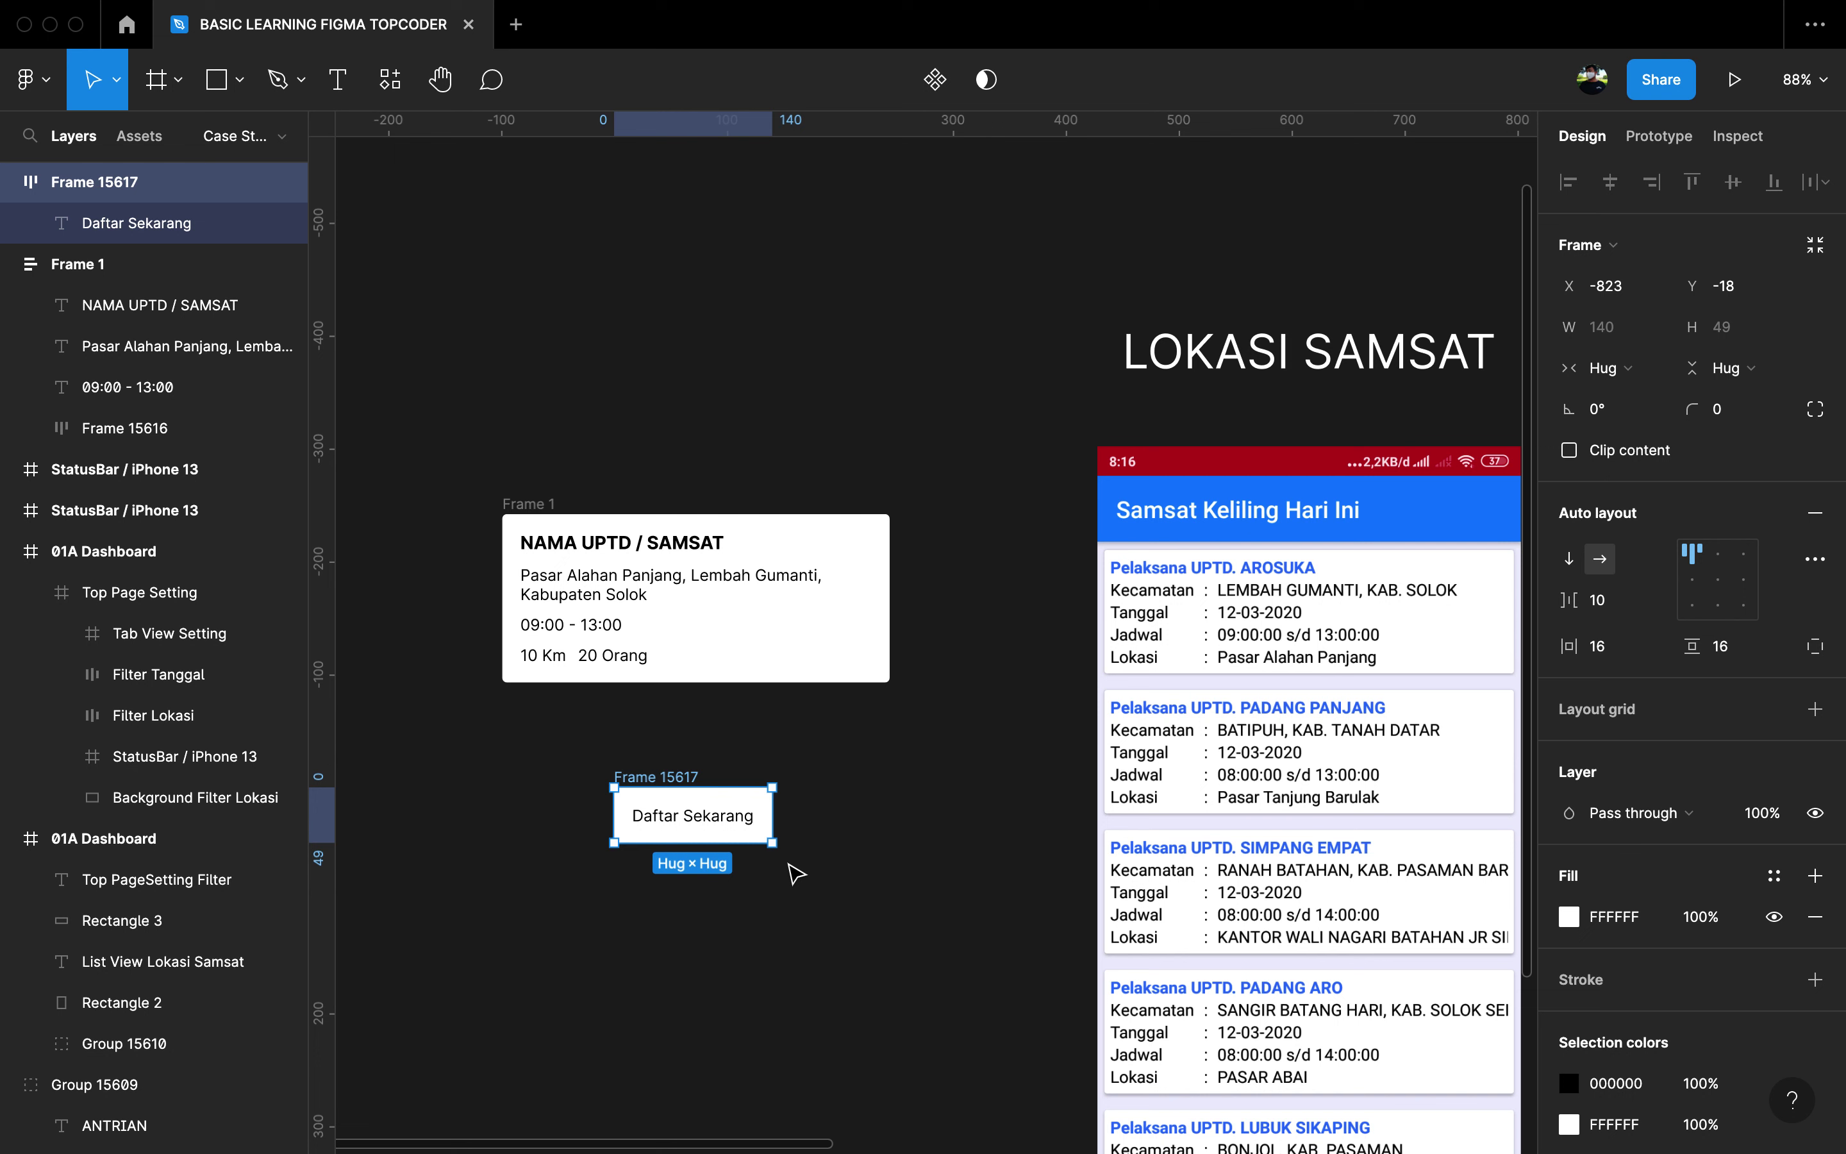
click(706, 823)
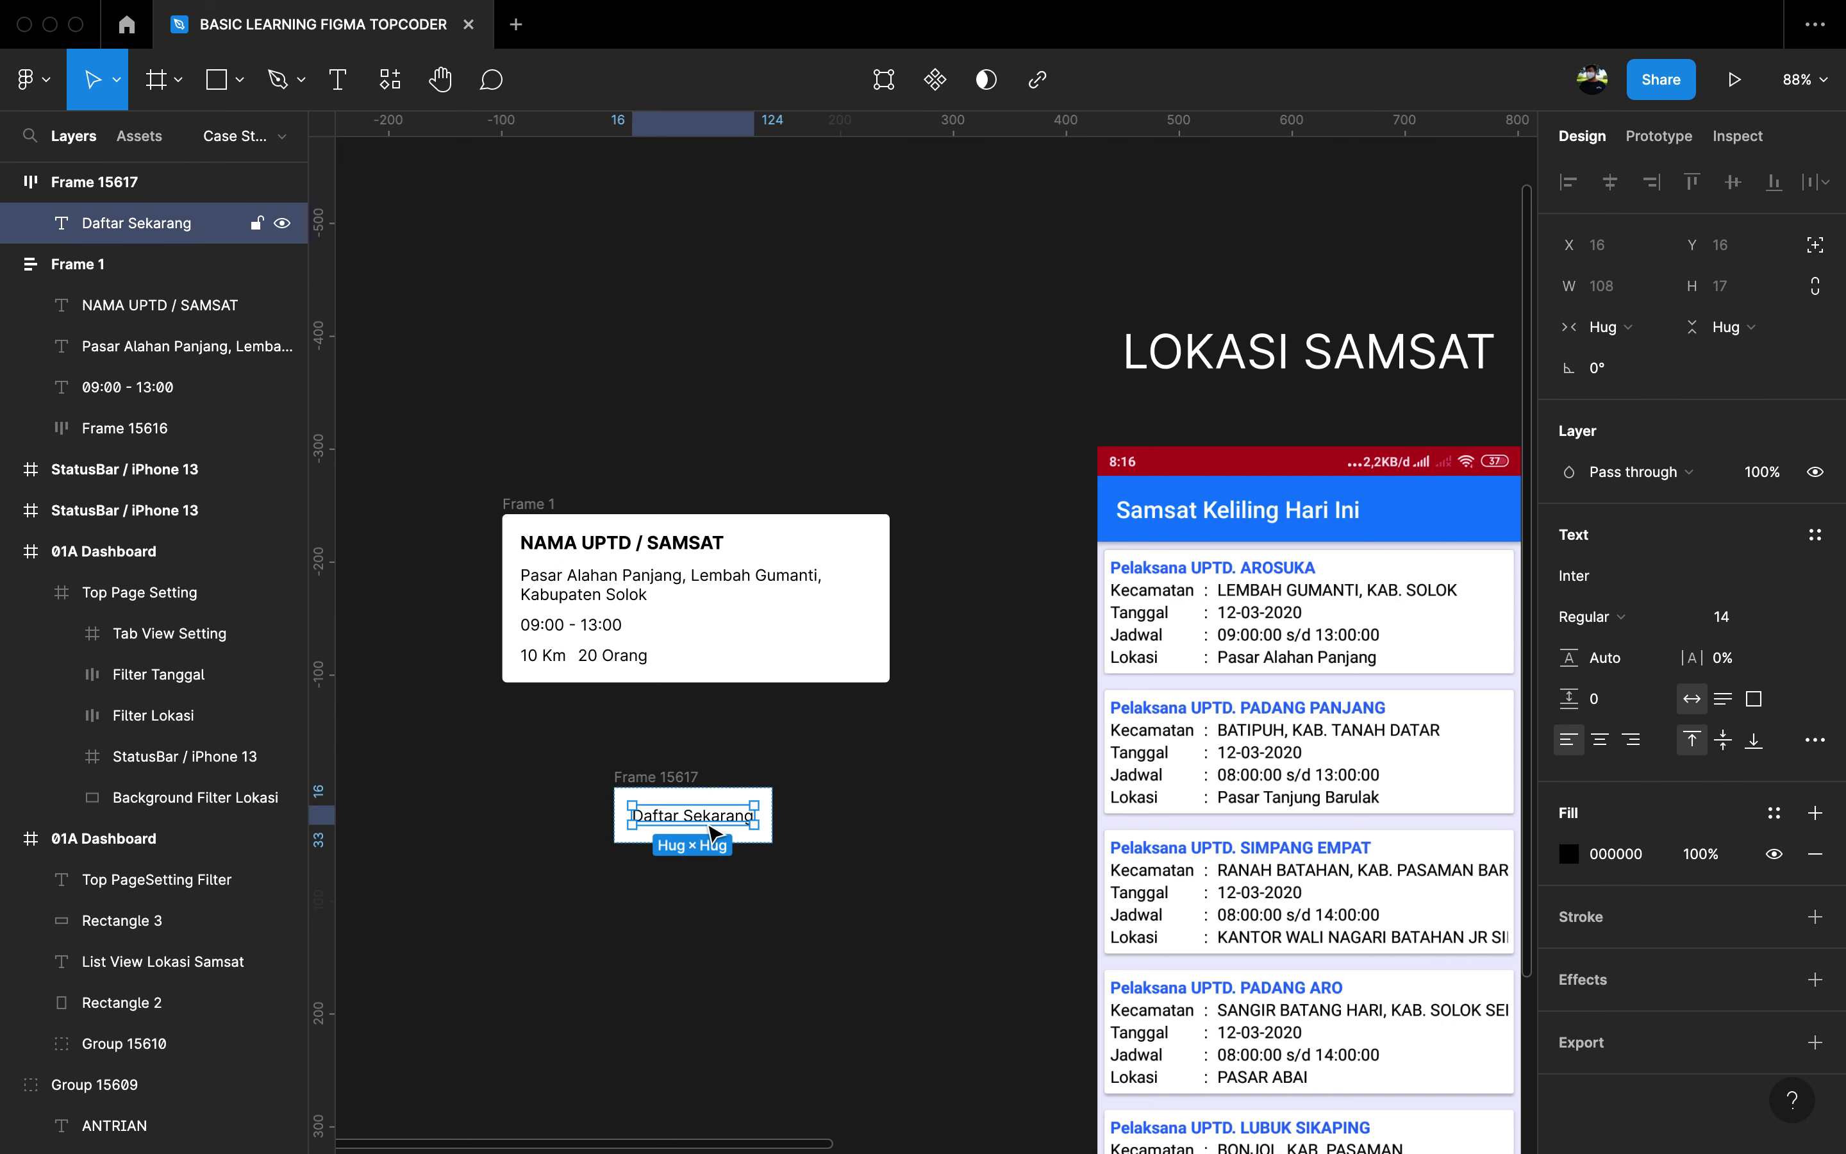
Step: Set the font size of the "Daftar Sekarang" text below the card to 16
click(1743, 618)
text(16)
key(Return)
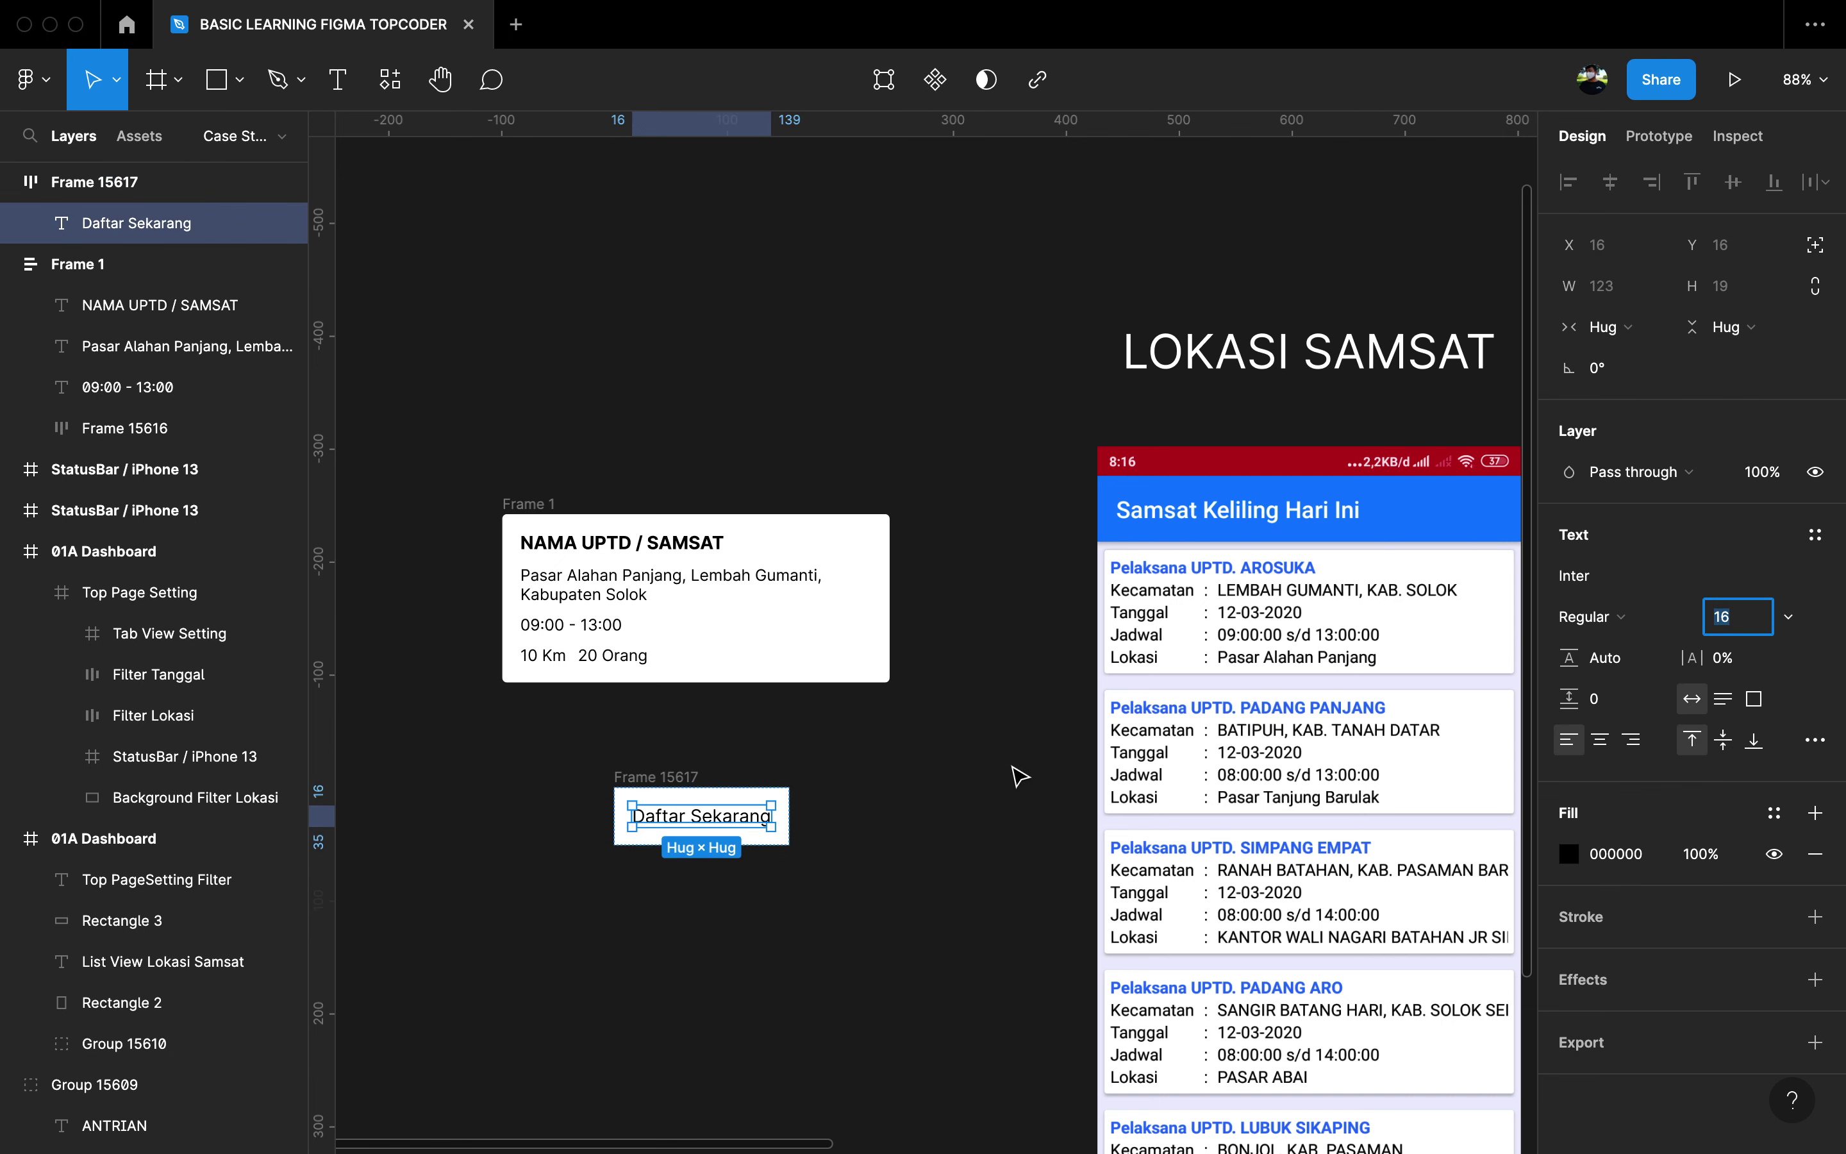
Step: Set the corner radius of the "Daftar Sekarang" frame to 4
click(1022, 770)
click(691, 780)
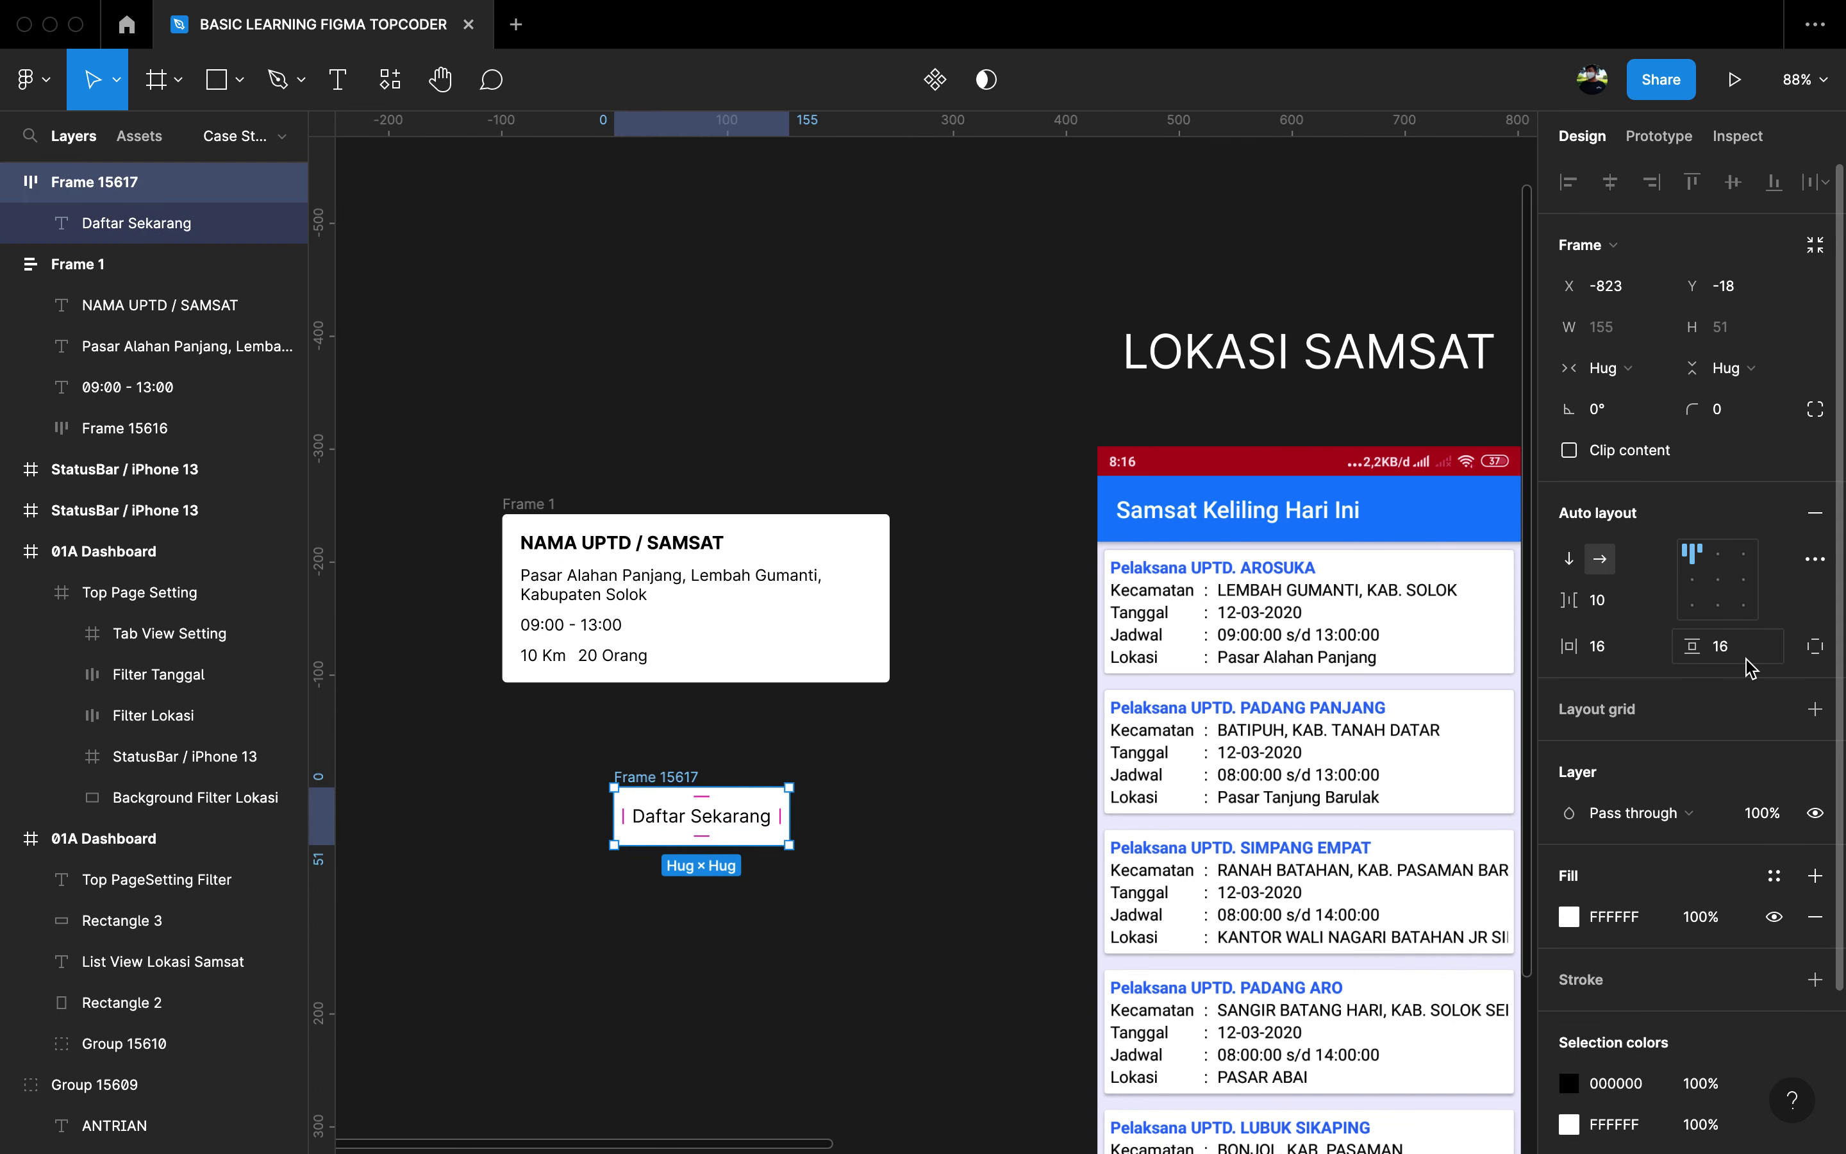
click(1752, 416)
text(2)
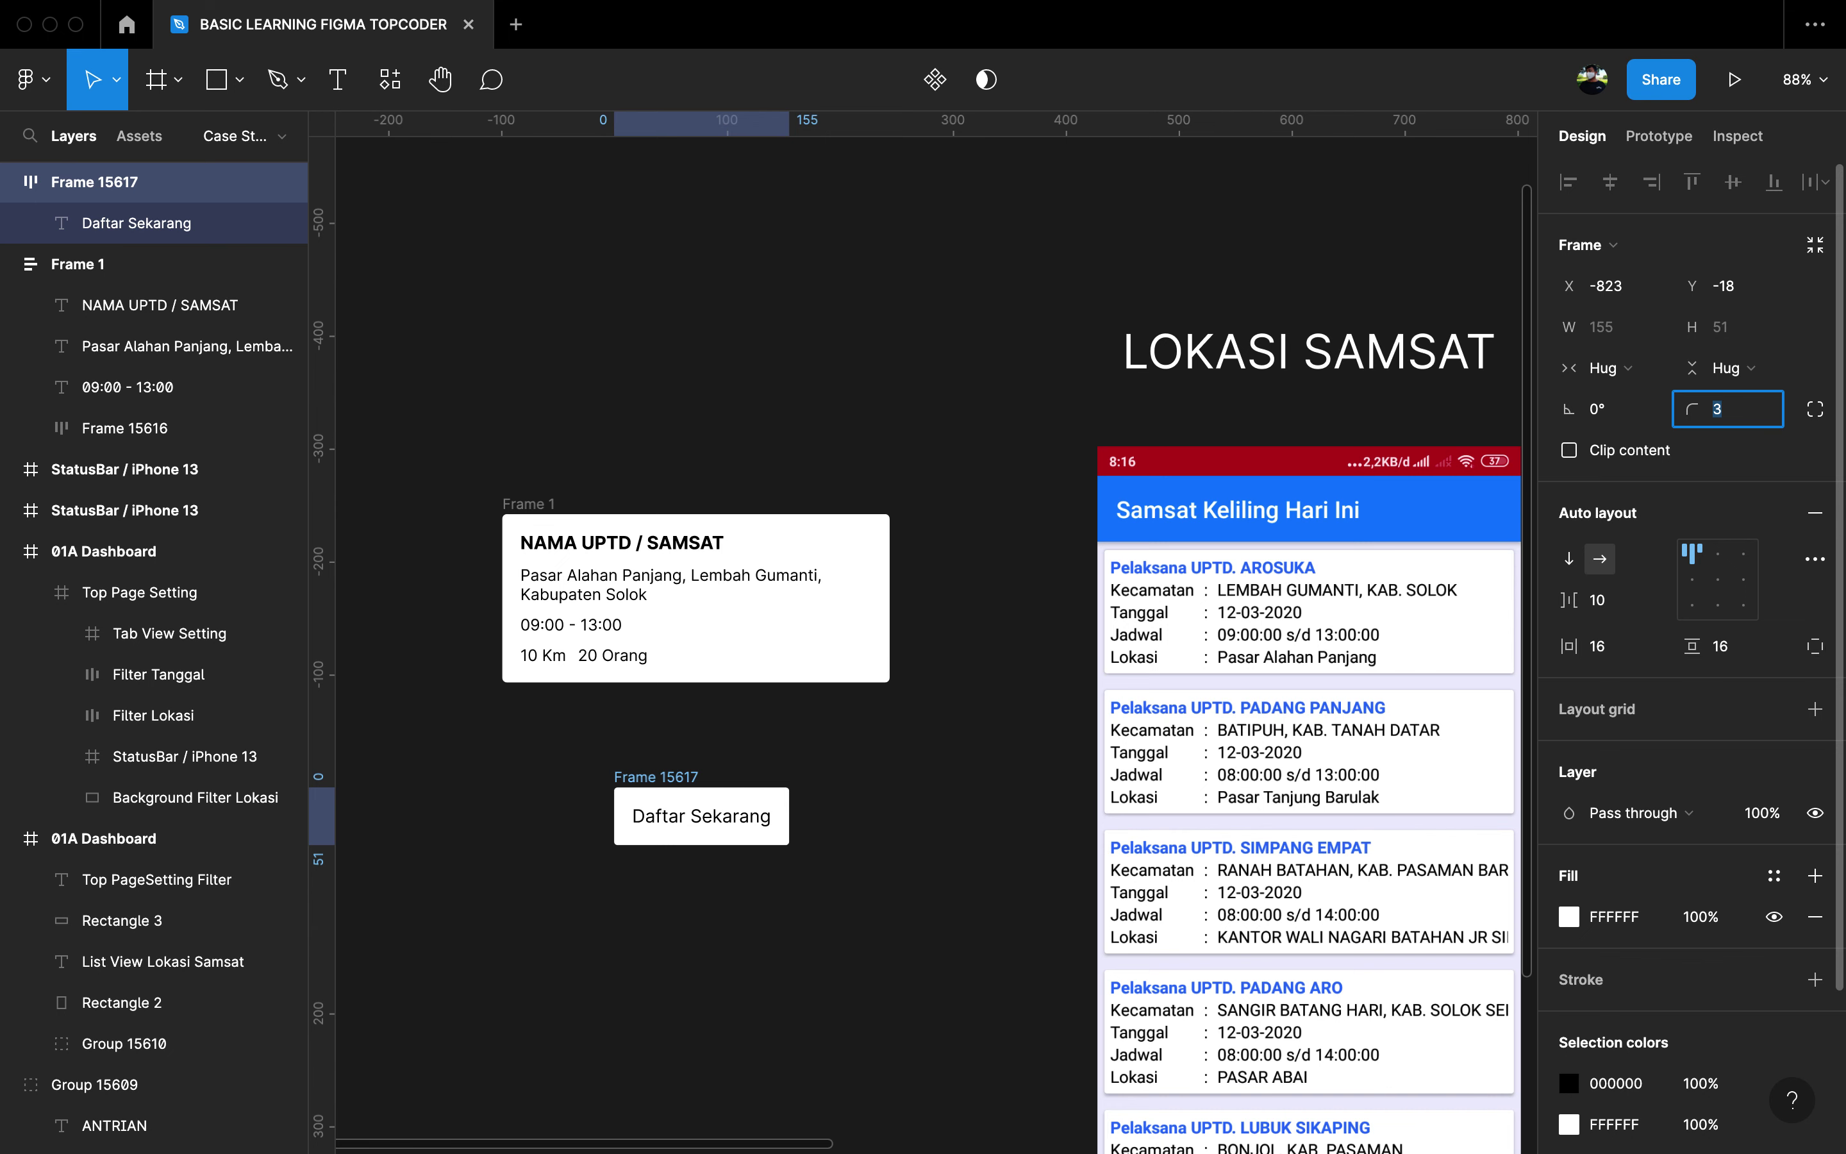
scroll(824, 648, up, 5)
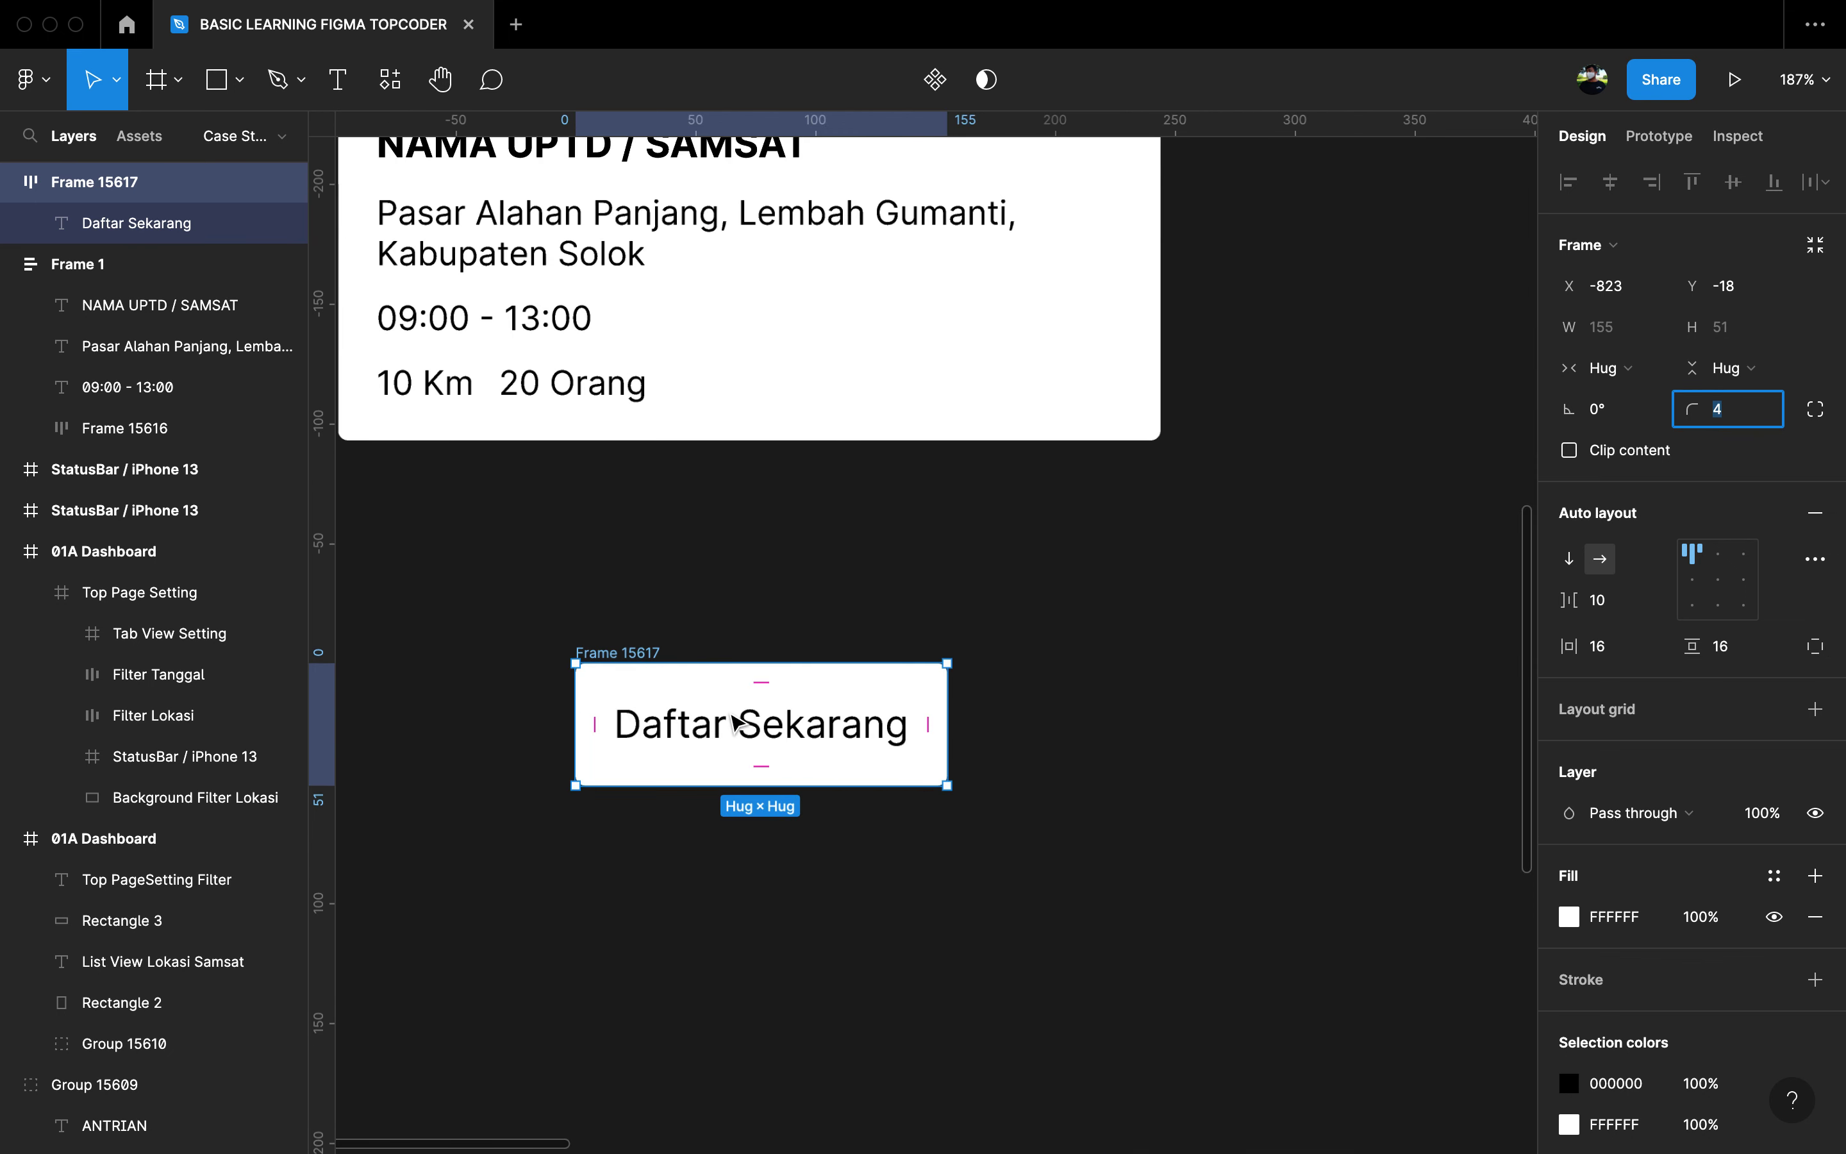
Step: Change the fill of the "Daftar Sekarang" frame to light grey CCCBCB
click(735, 721)
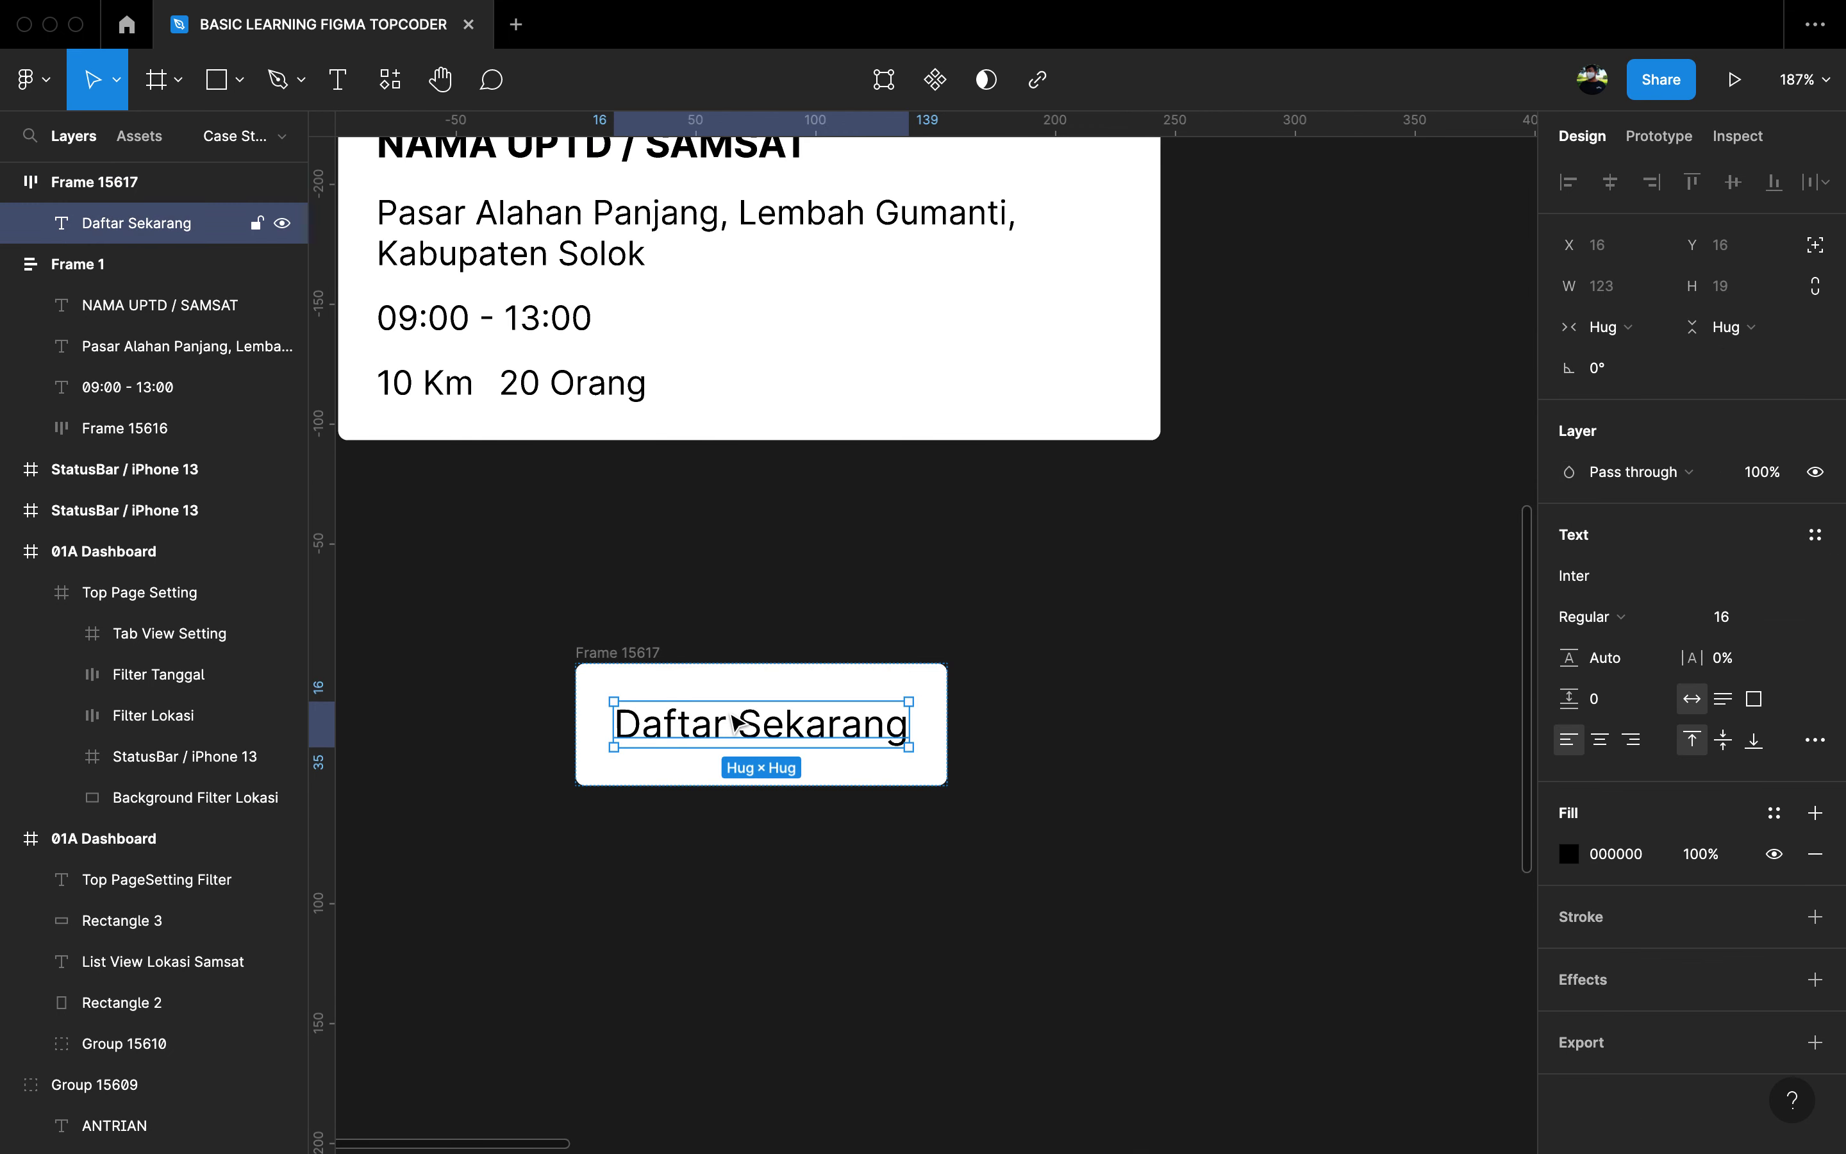
click(939, 730)
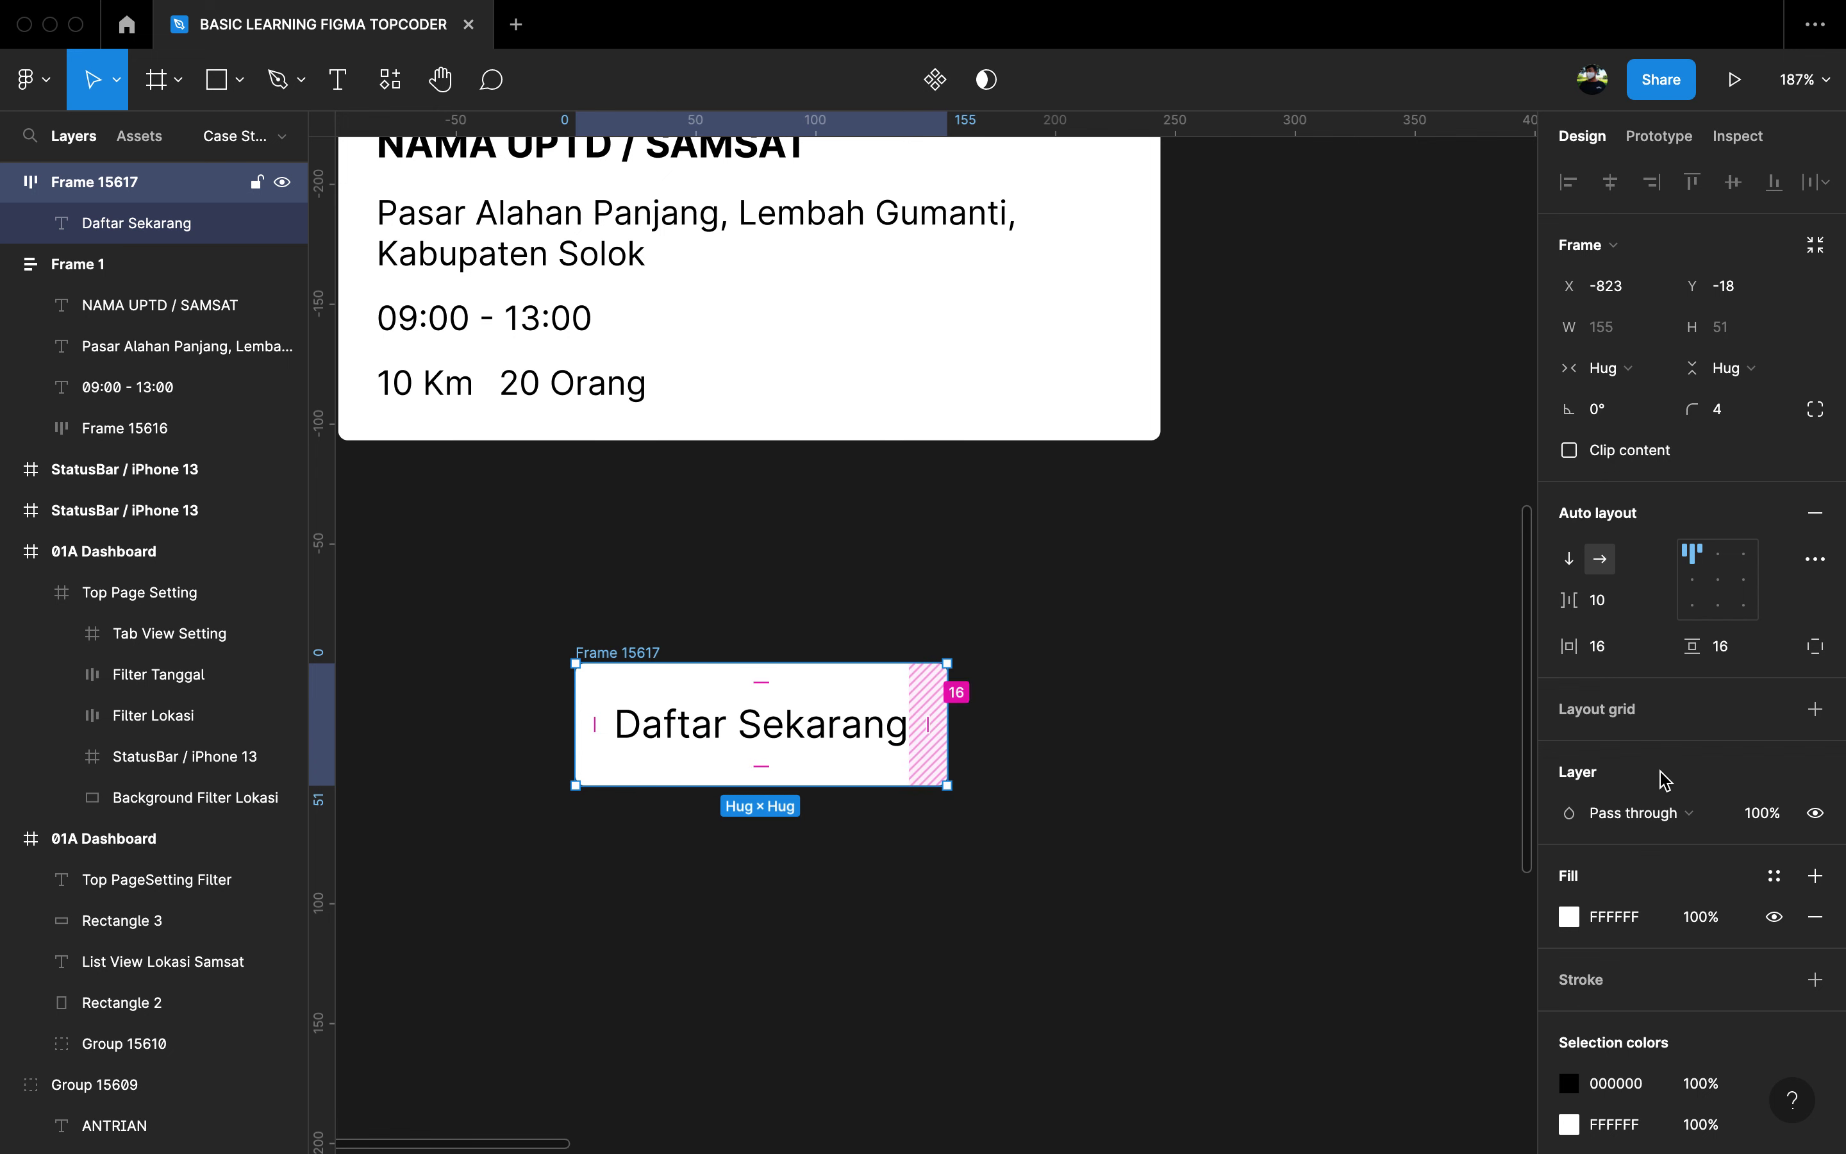
click(1572, 918)
click(1232, 551)
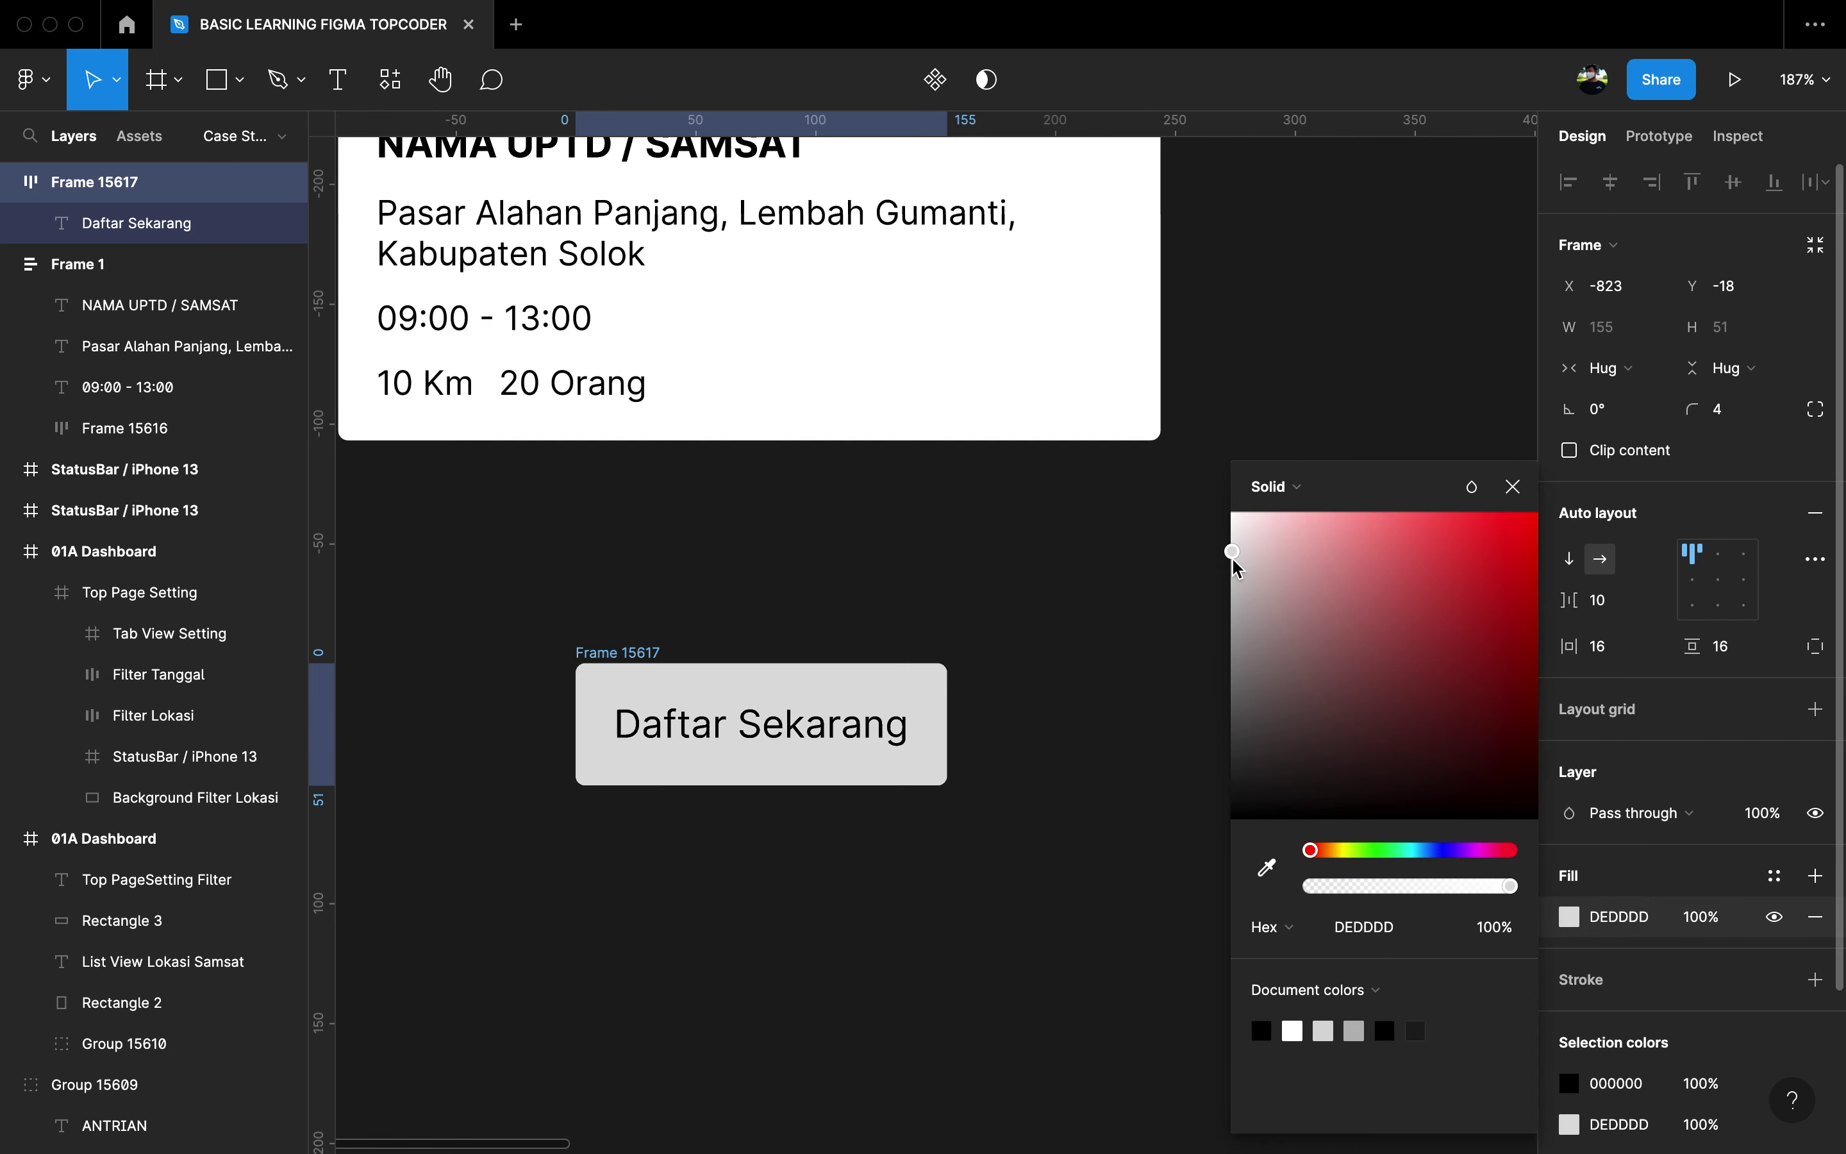
drag(1234, 573, 1234, 581)
click(1084, 589)
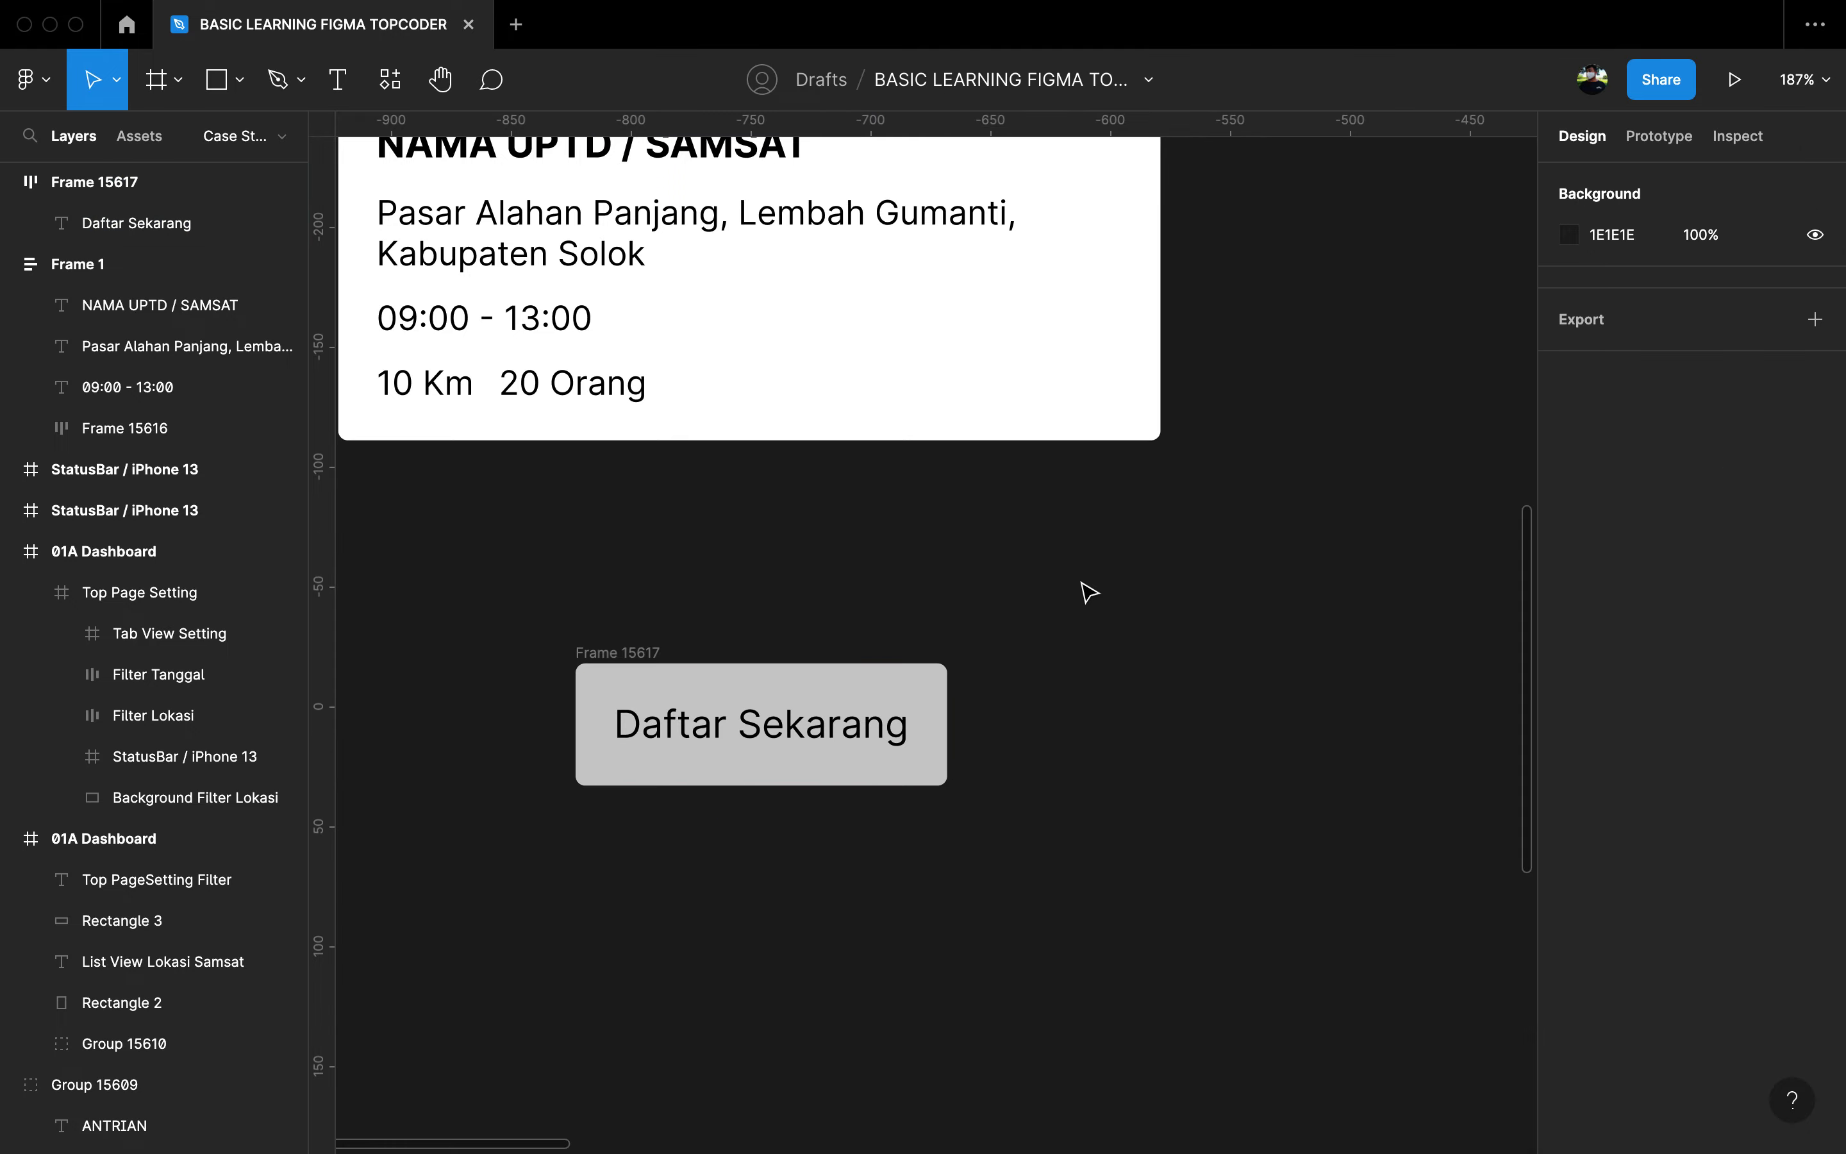
Step: Rename the "Daftar Sekarang" frame as "Button"
click(837, 706)
scroll(838, 706, down, 5)
scroll(835, 706, right, 10)
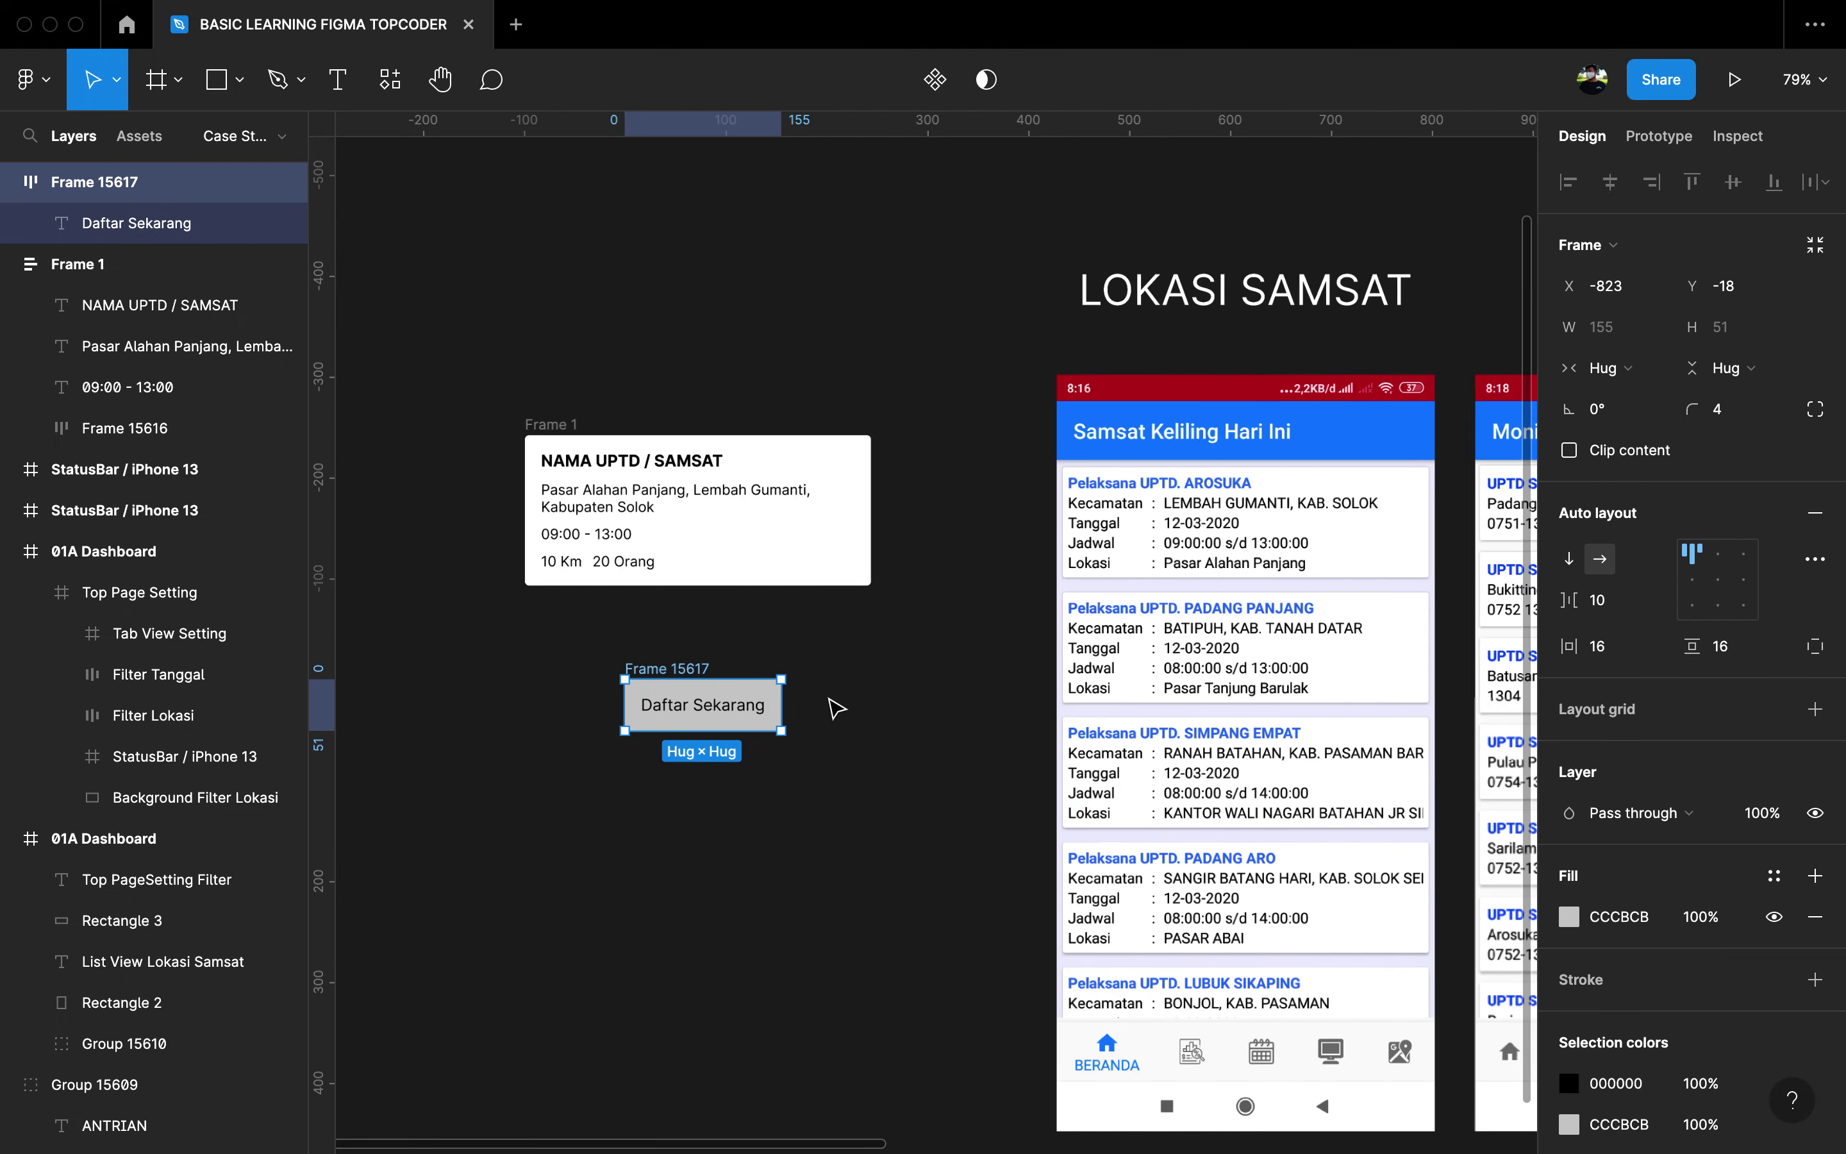
scroll(838, 705, down, 2)
scroll(828, 592, left, 8)
scroll(622, 697, up, 5)
click(940, 721)
click(1116, 717)
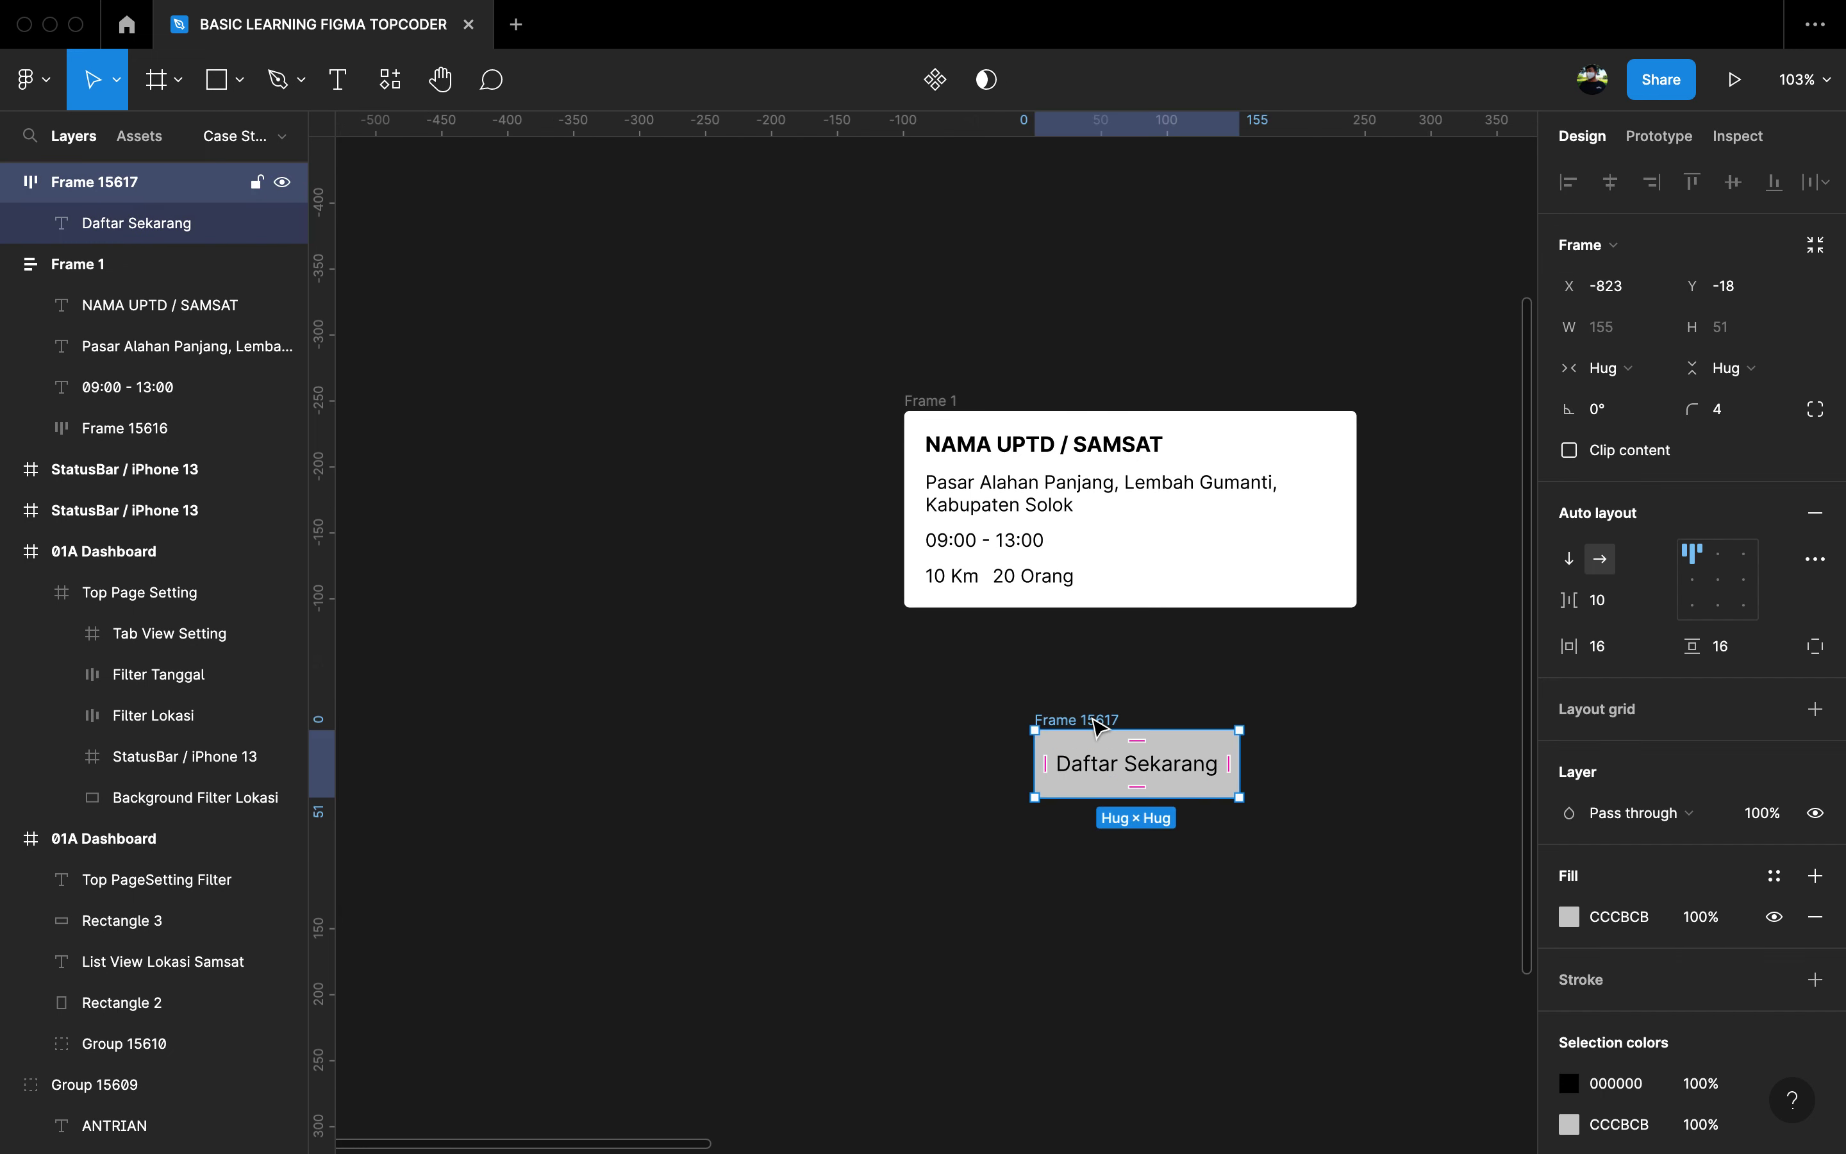
double_click(93, 185)
text(B)
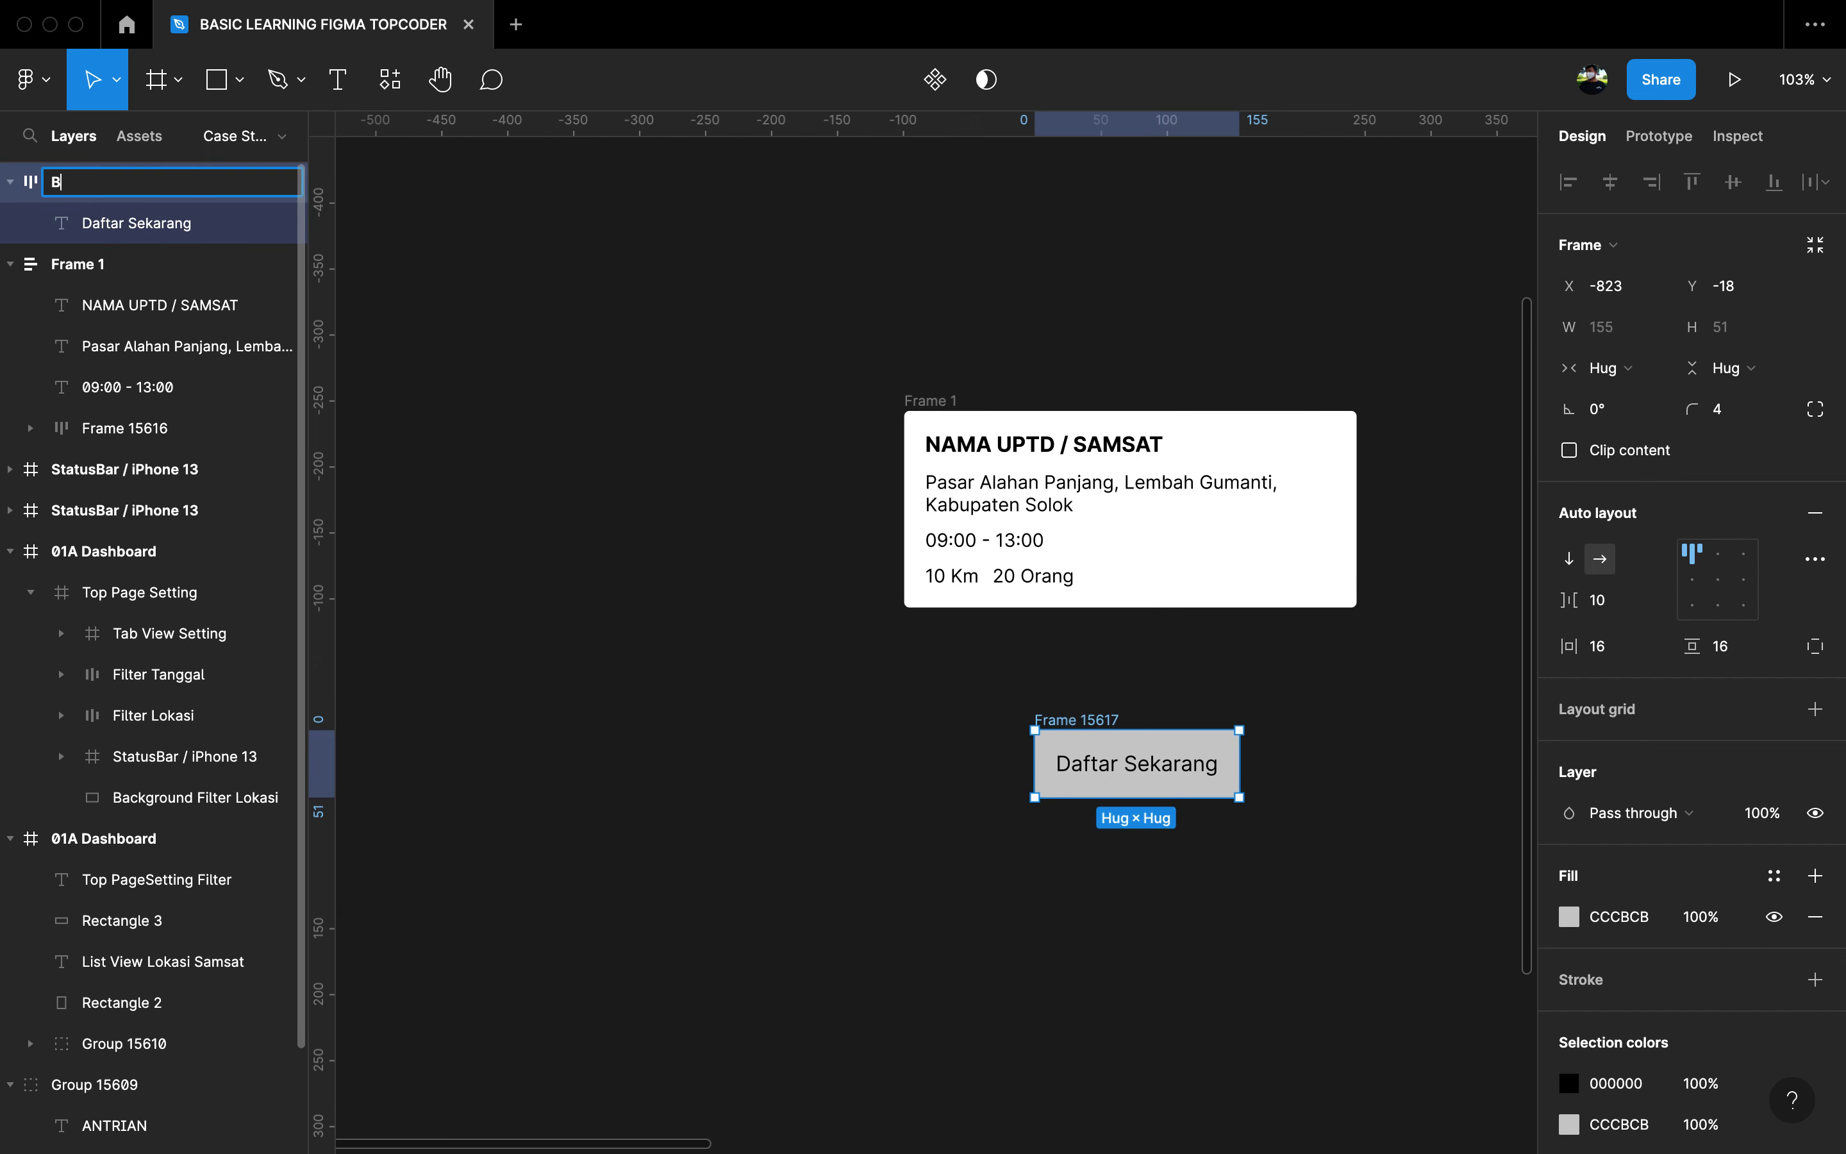
text(utton)
key(Return)
Step: Rename the white location card's frame as "List Samsat"
double_click(70, 266)
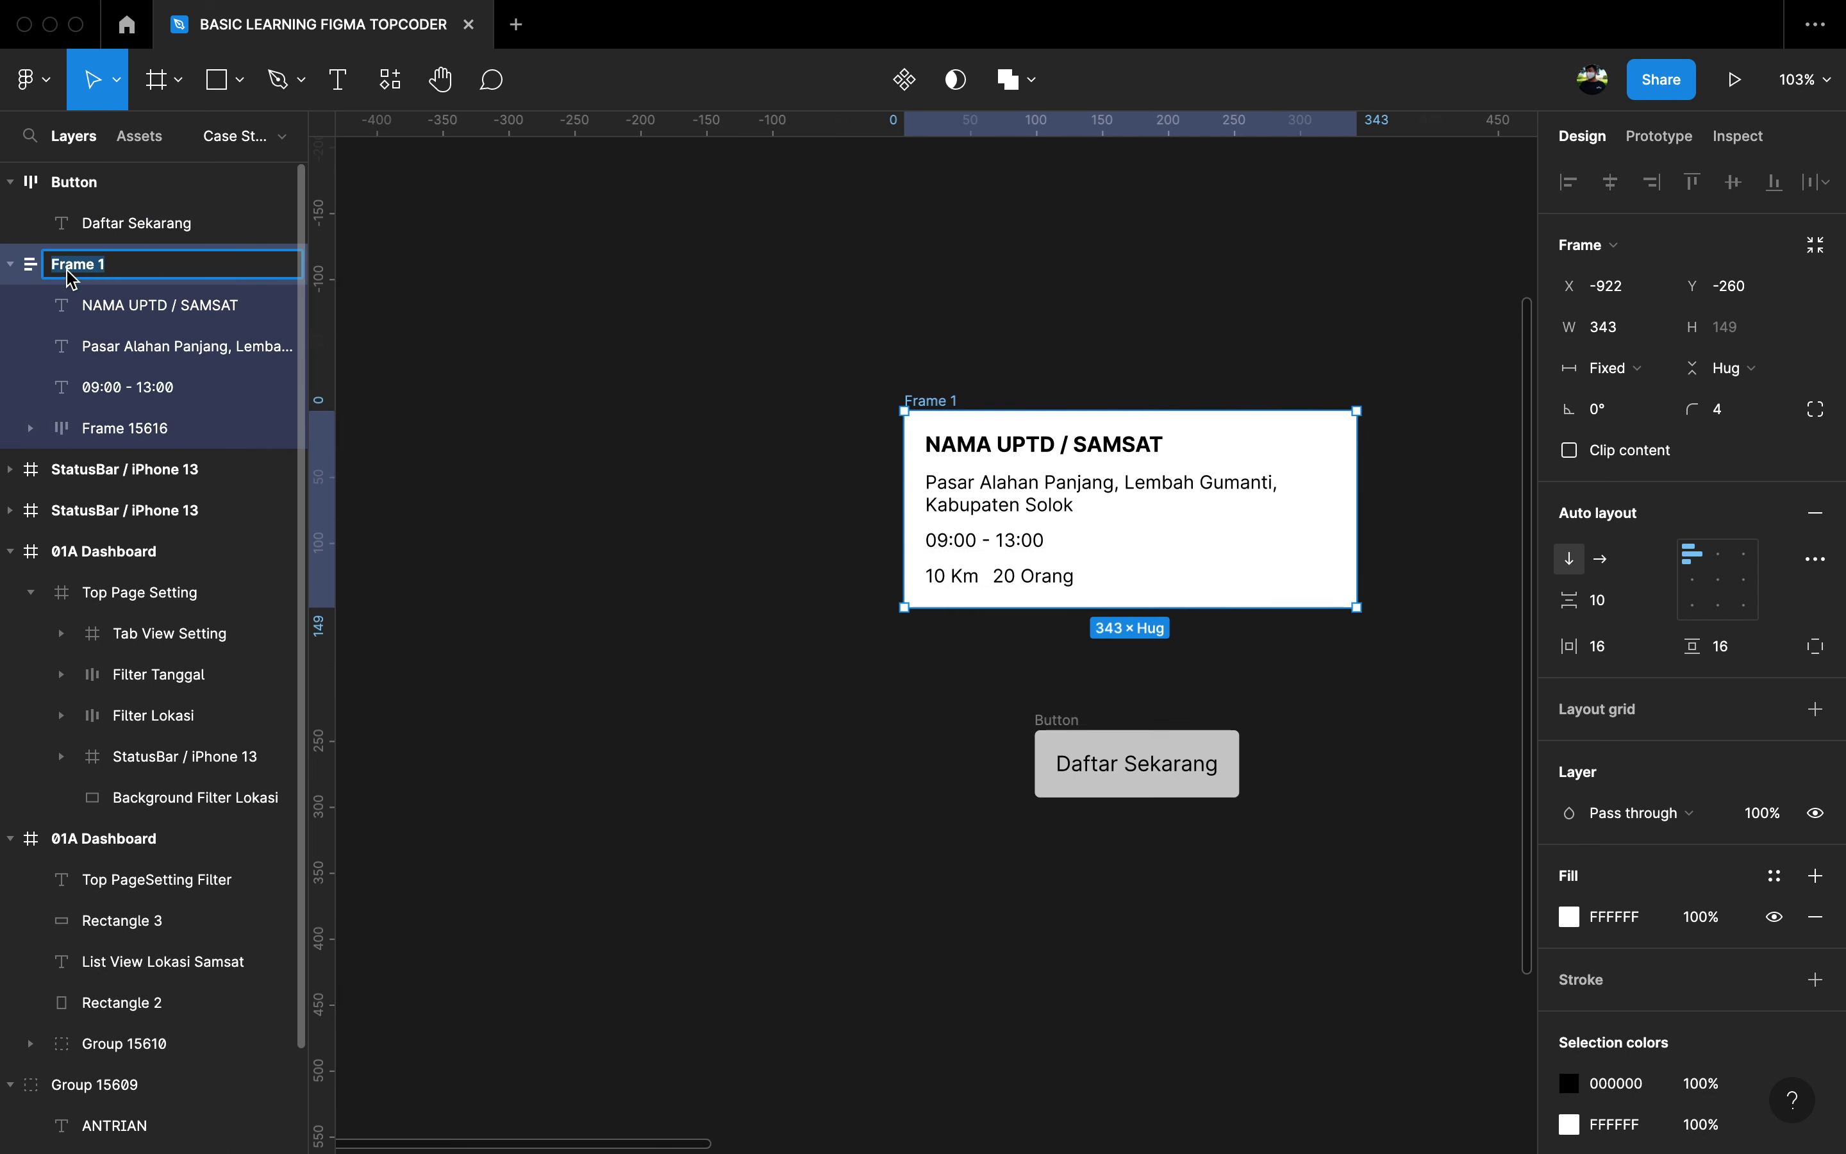
text(List Samsat)
key(Return)
Step: Copy the Button frame and paste it into the List Samsat card below the distance and queue row
click(1055, 721)
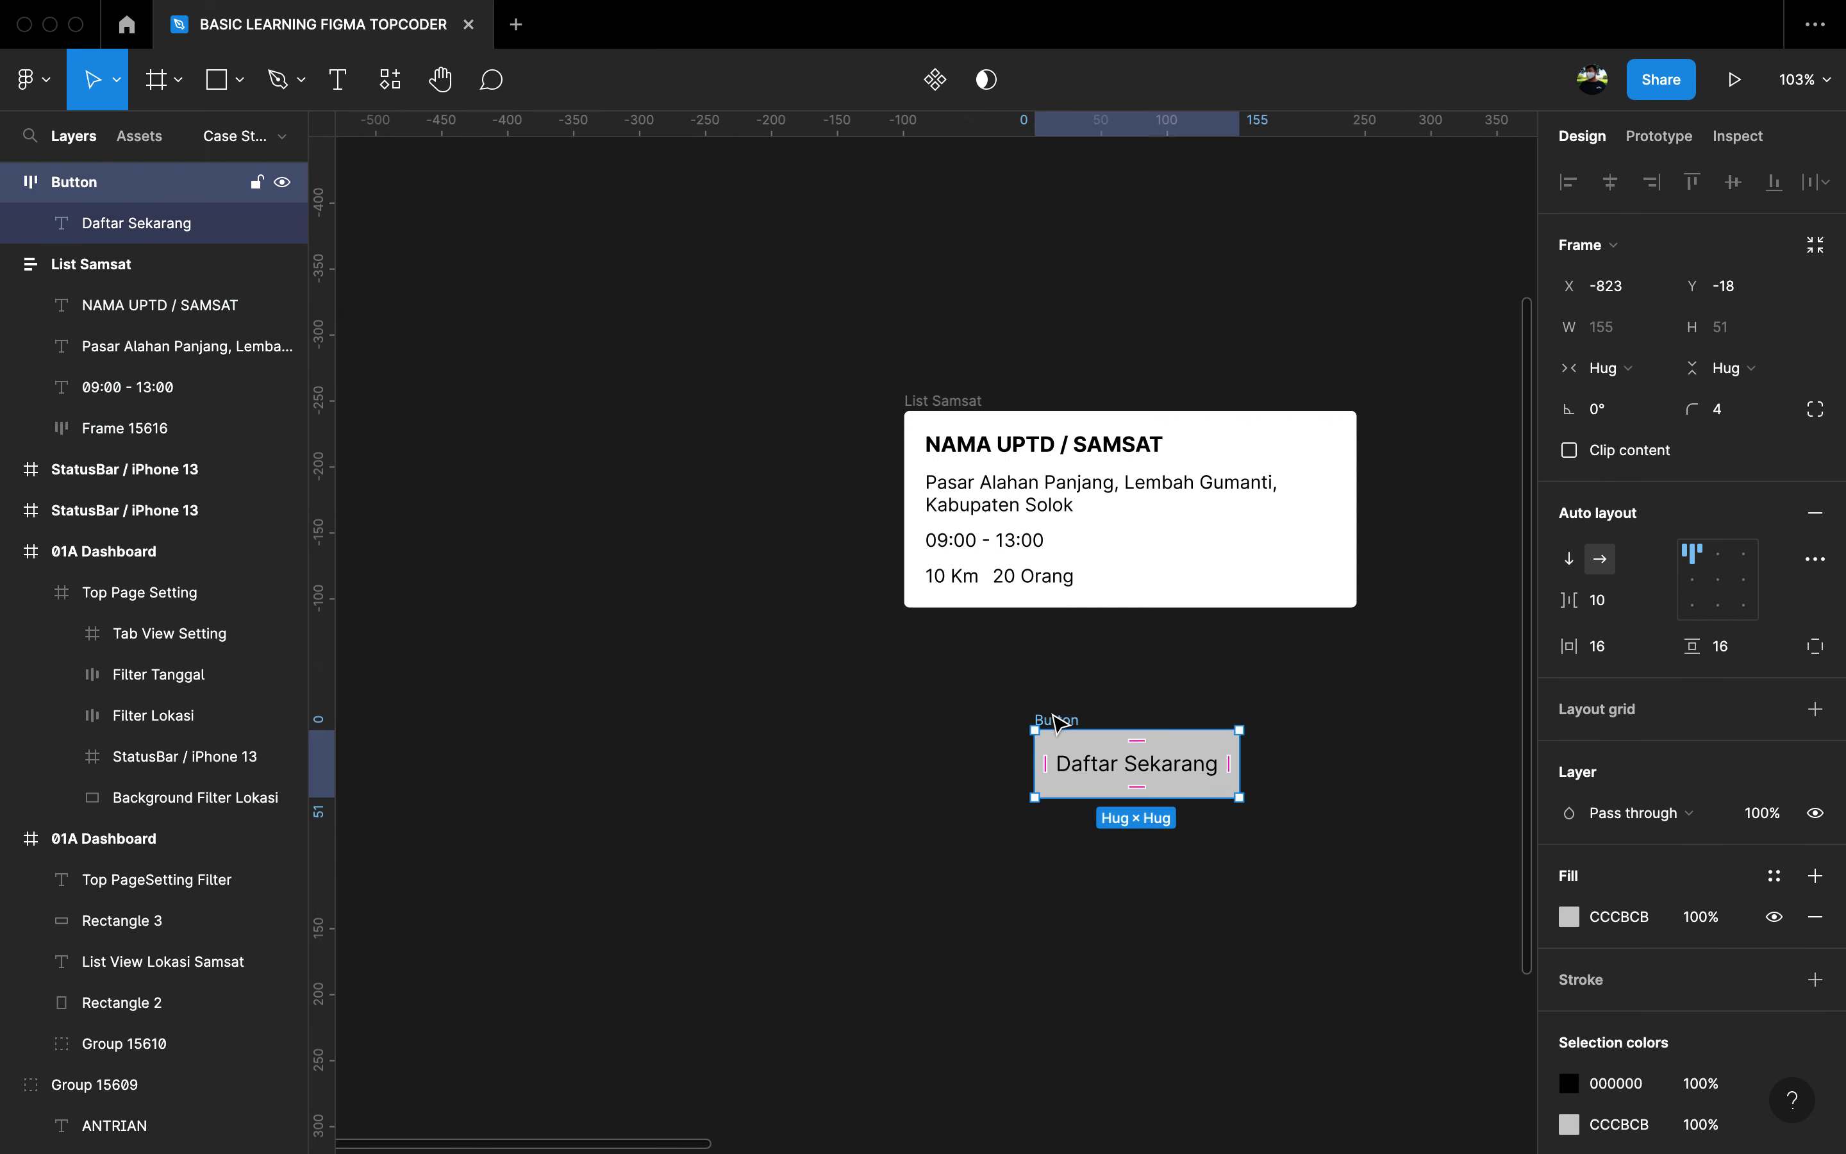
click(943, 402)
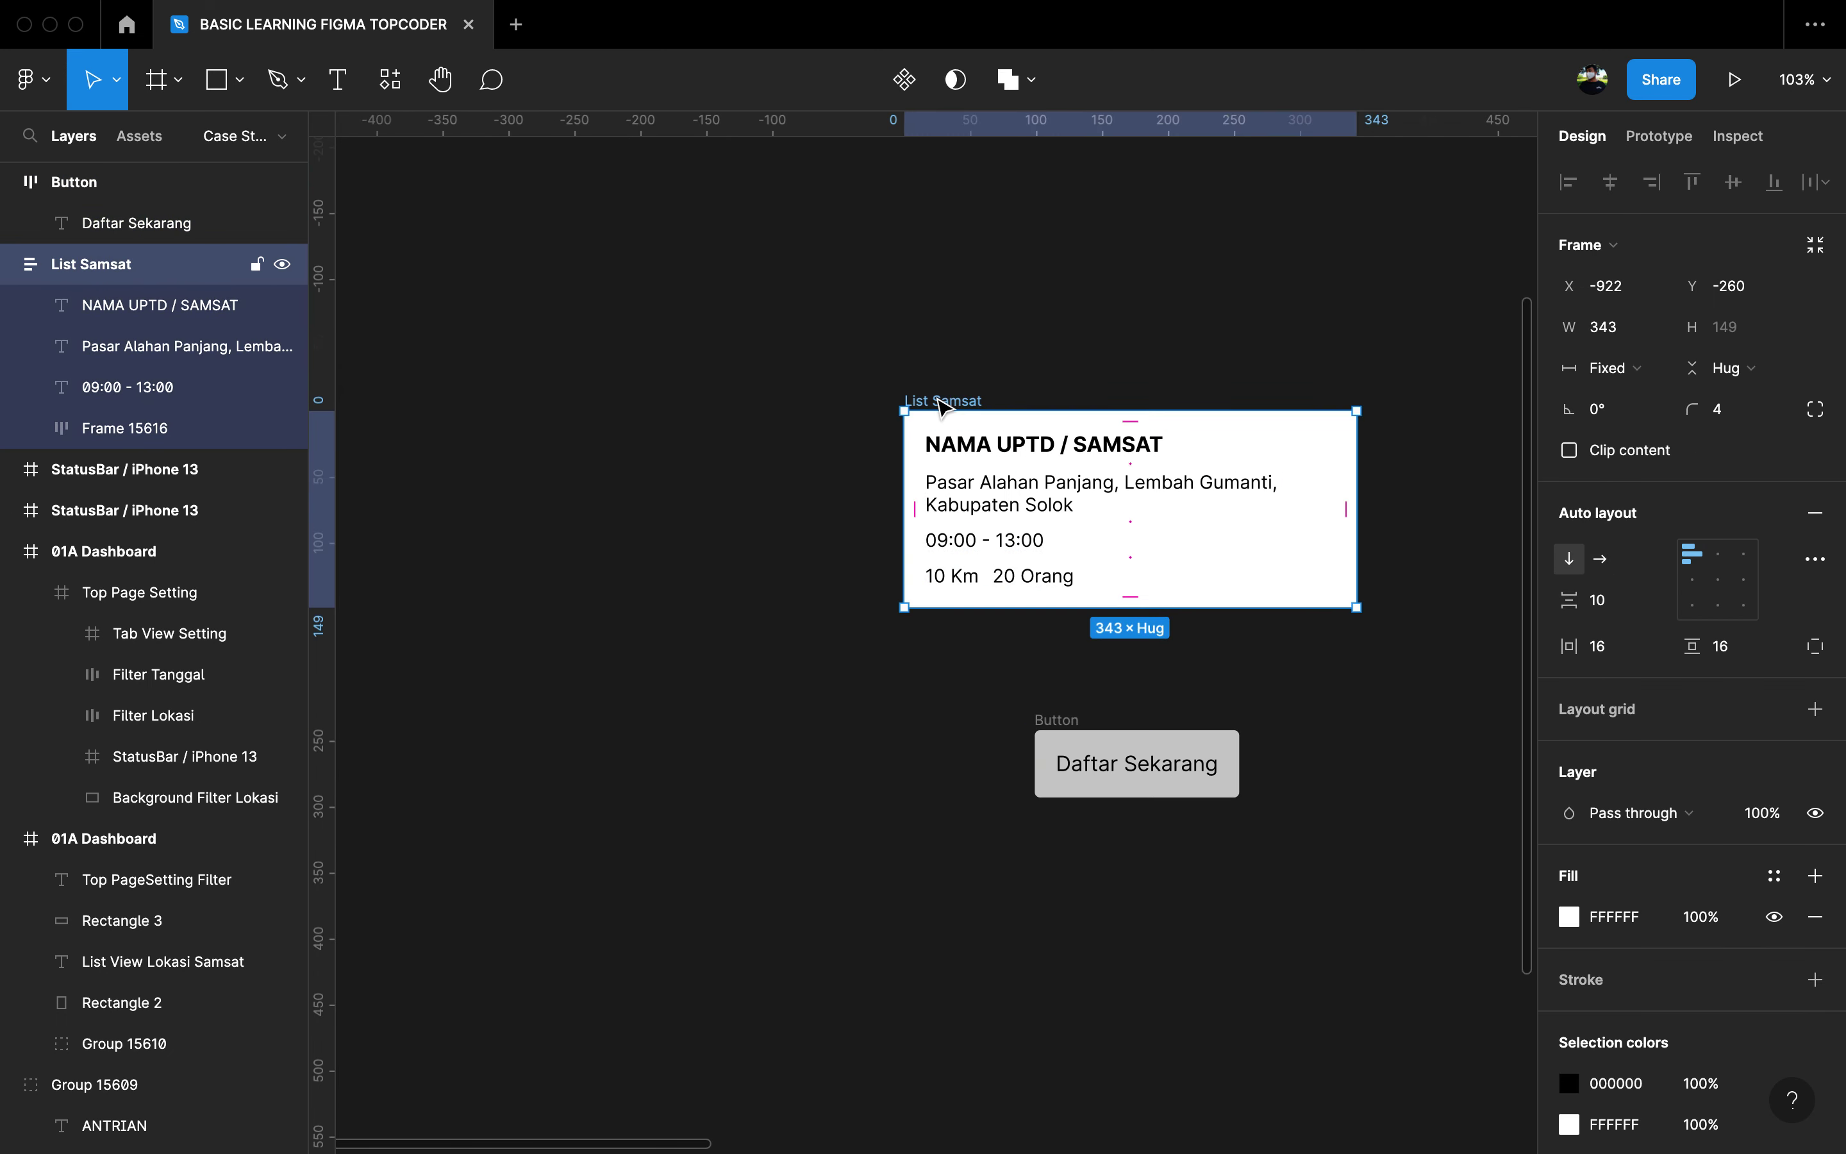
key(super+v)
click(1059, 914)
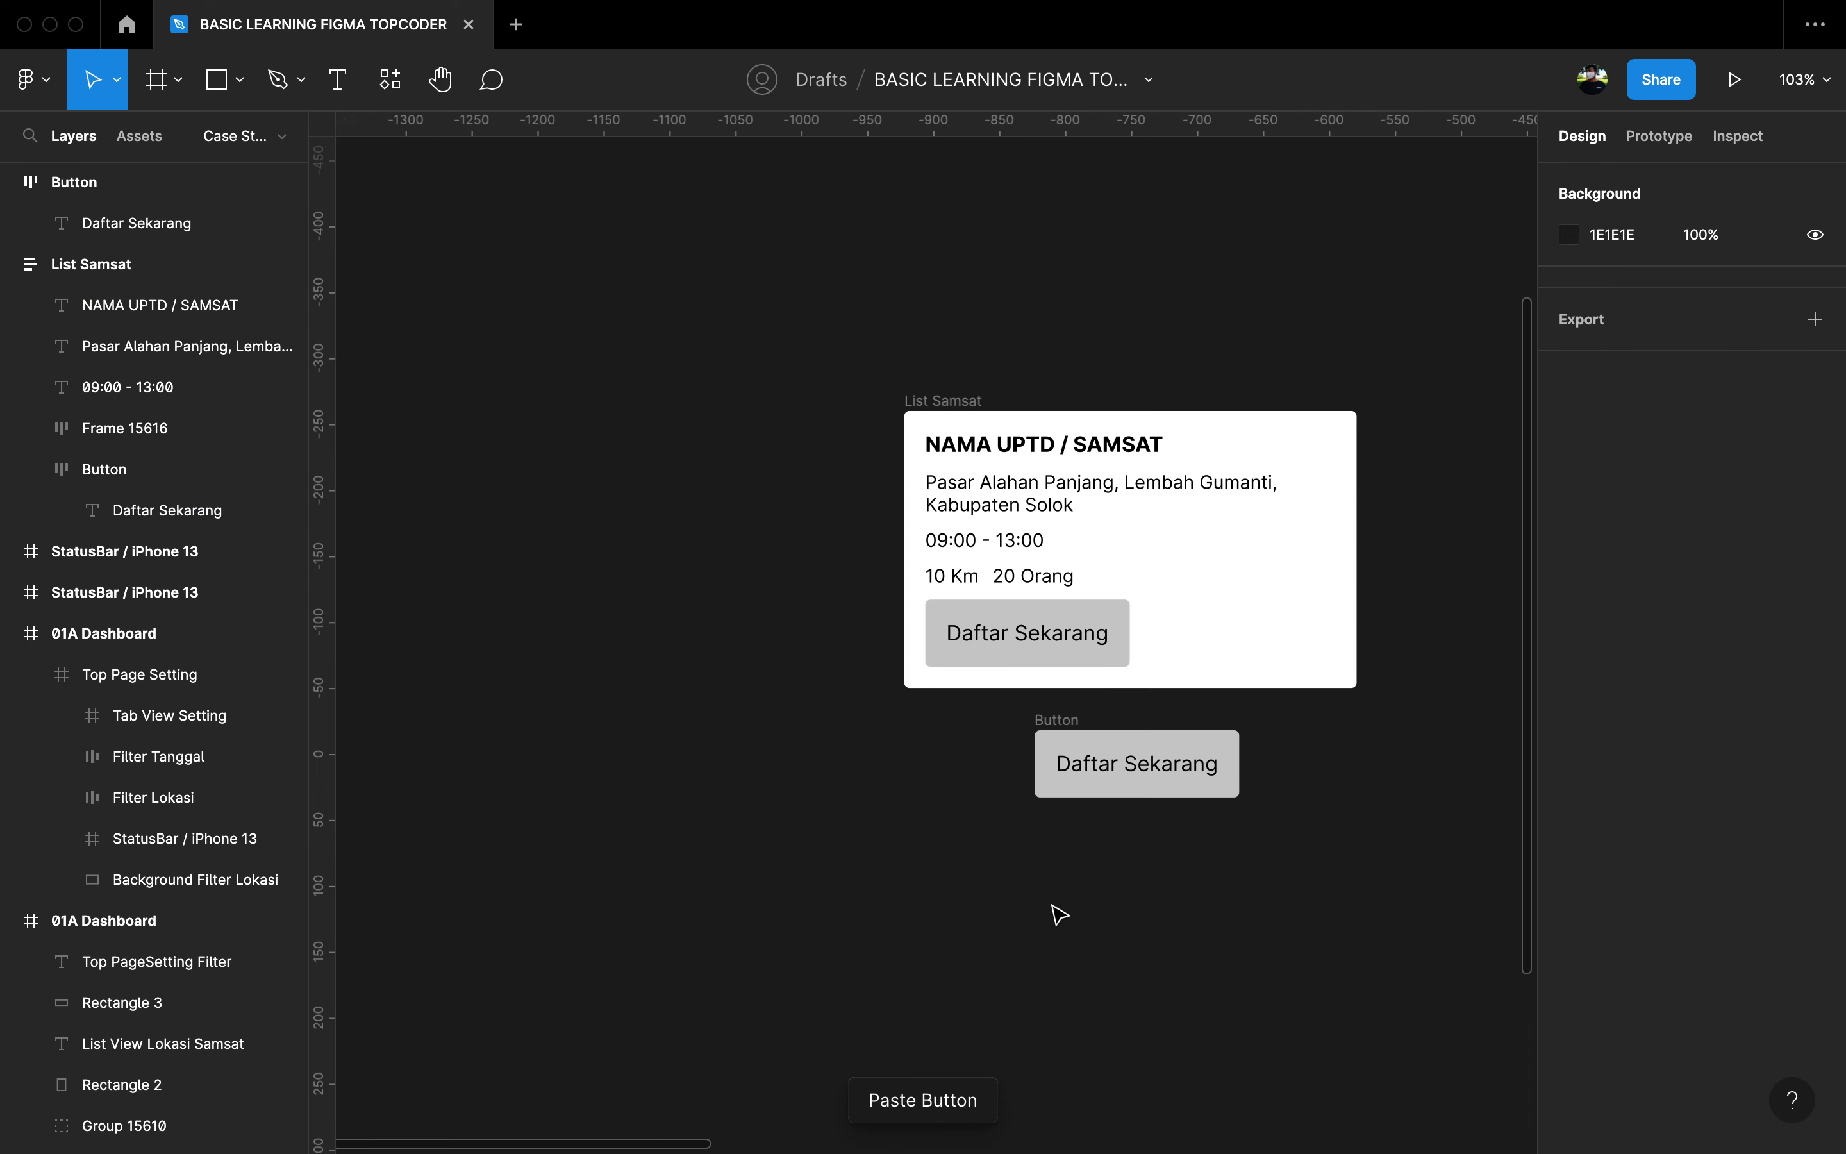
click(1028, 648)
scroll(1020, 613, up, 1)
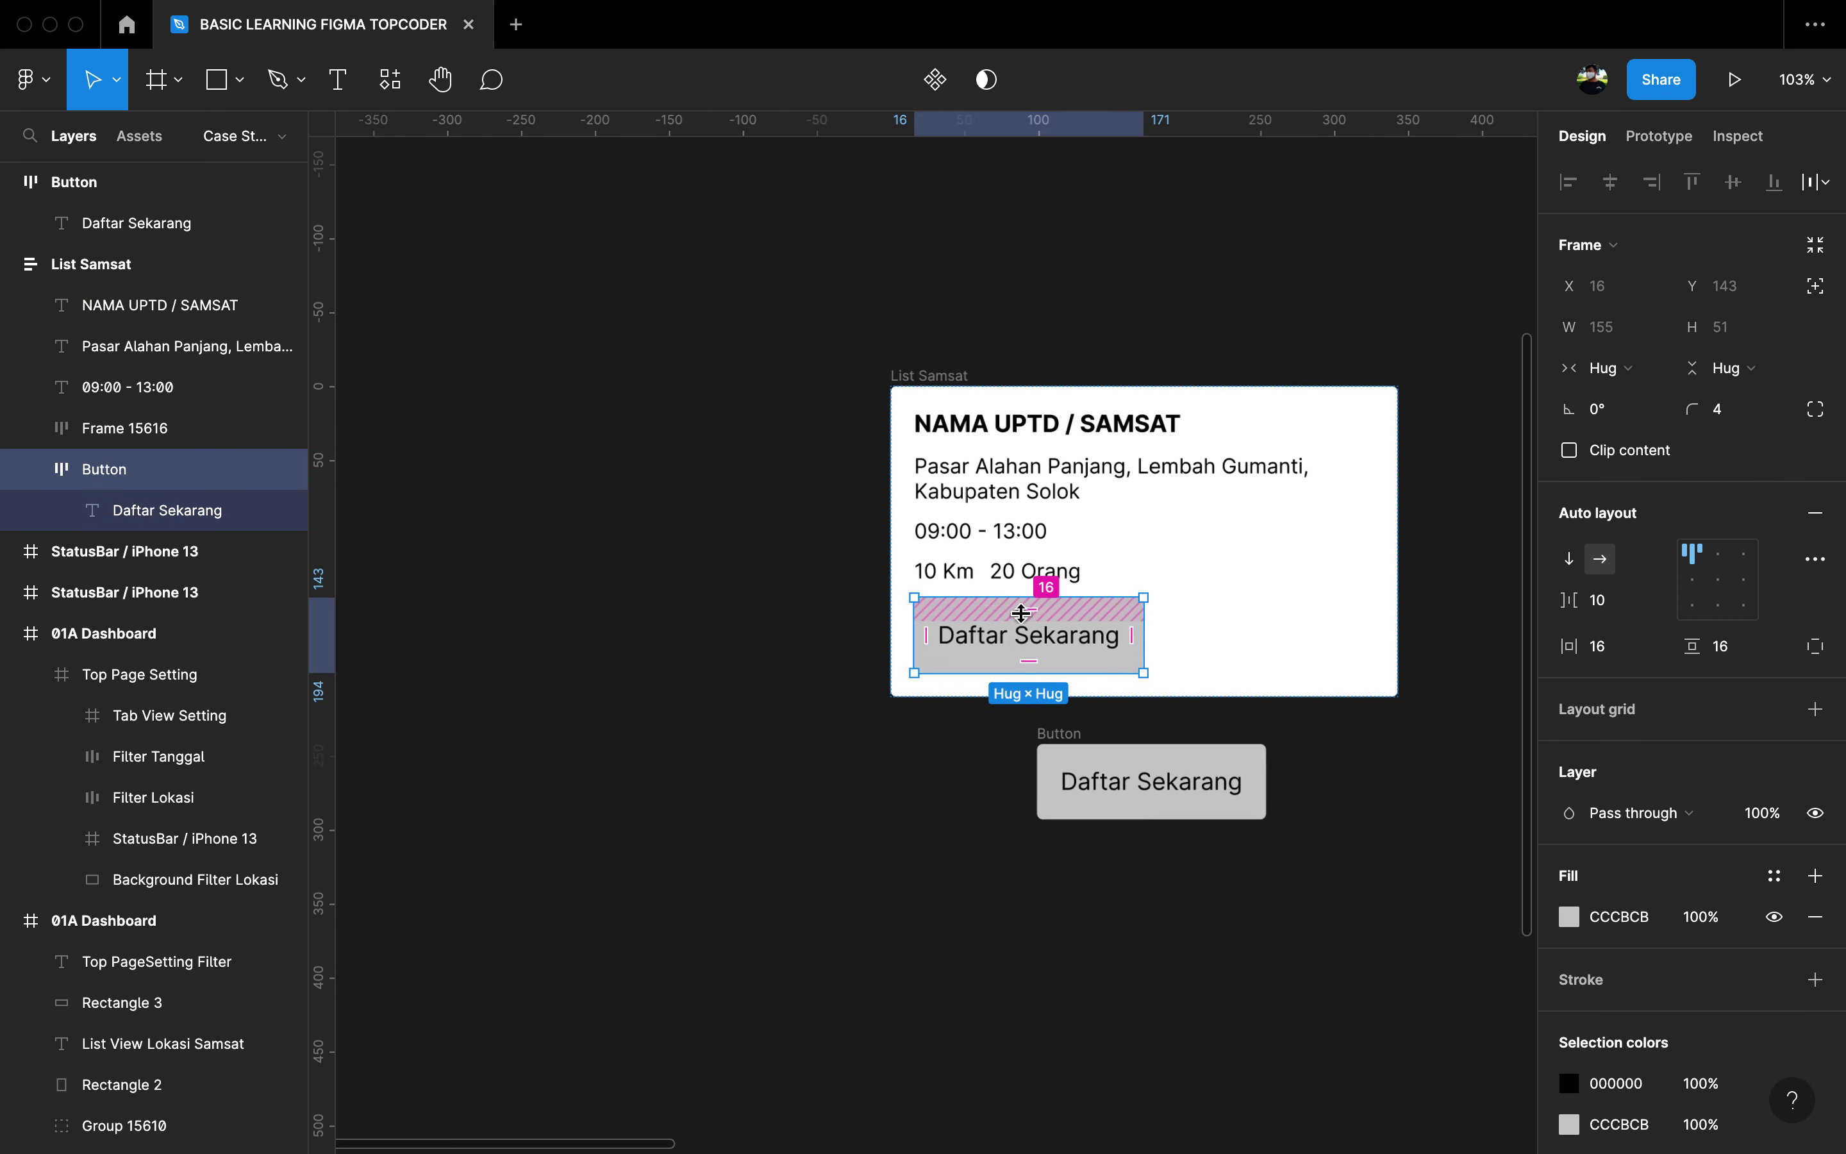
scroll(1021, 613, up, 2)
click(1000, 563)
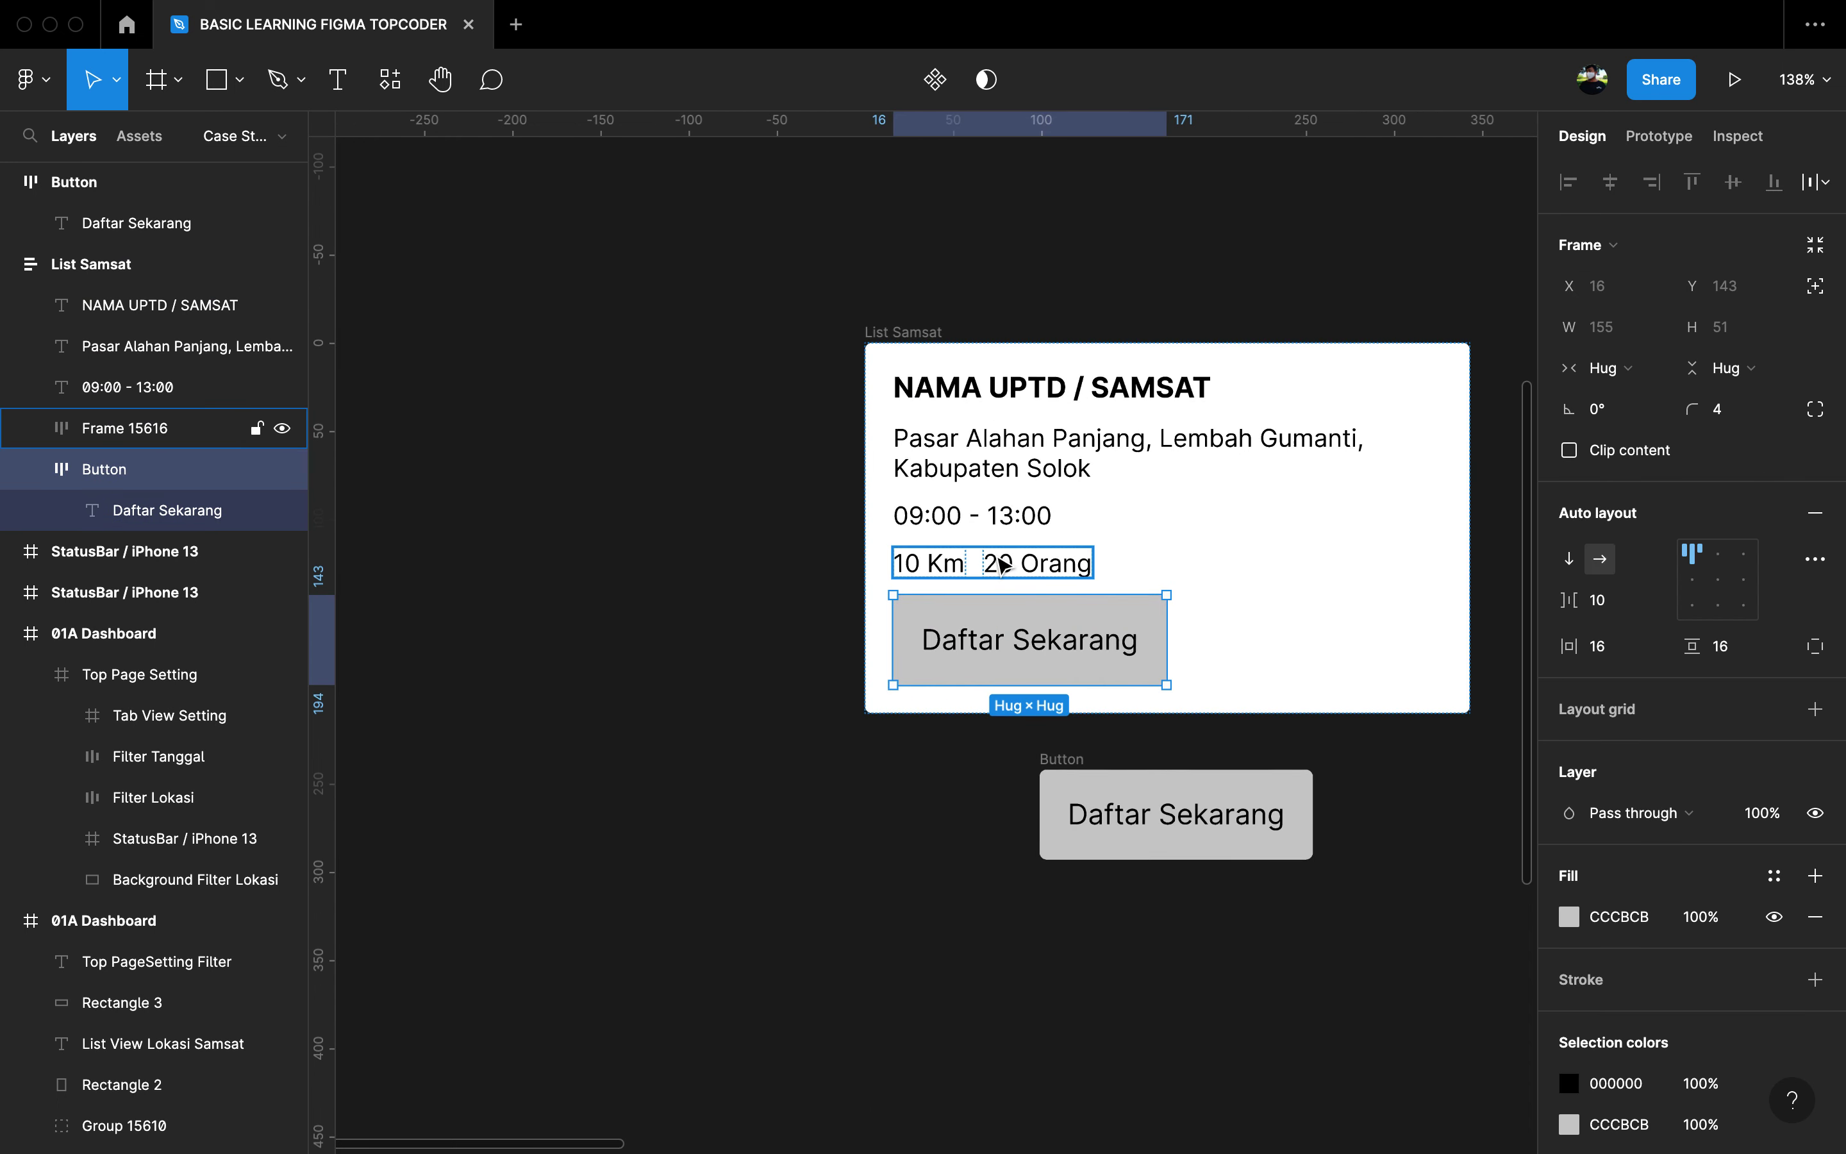
click(998, 519)
click(992, 473)
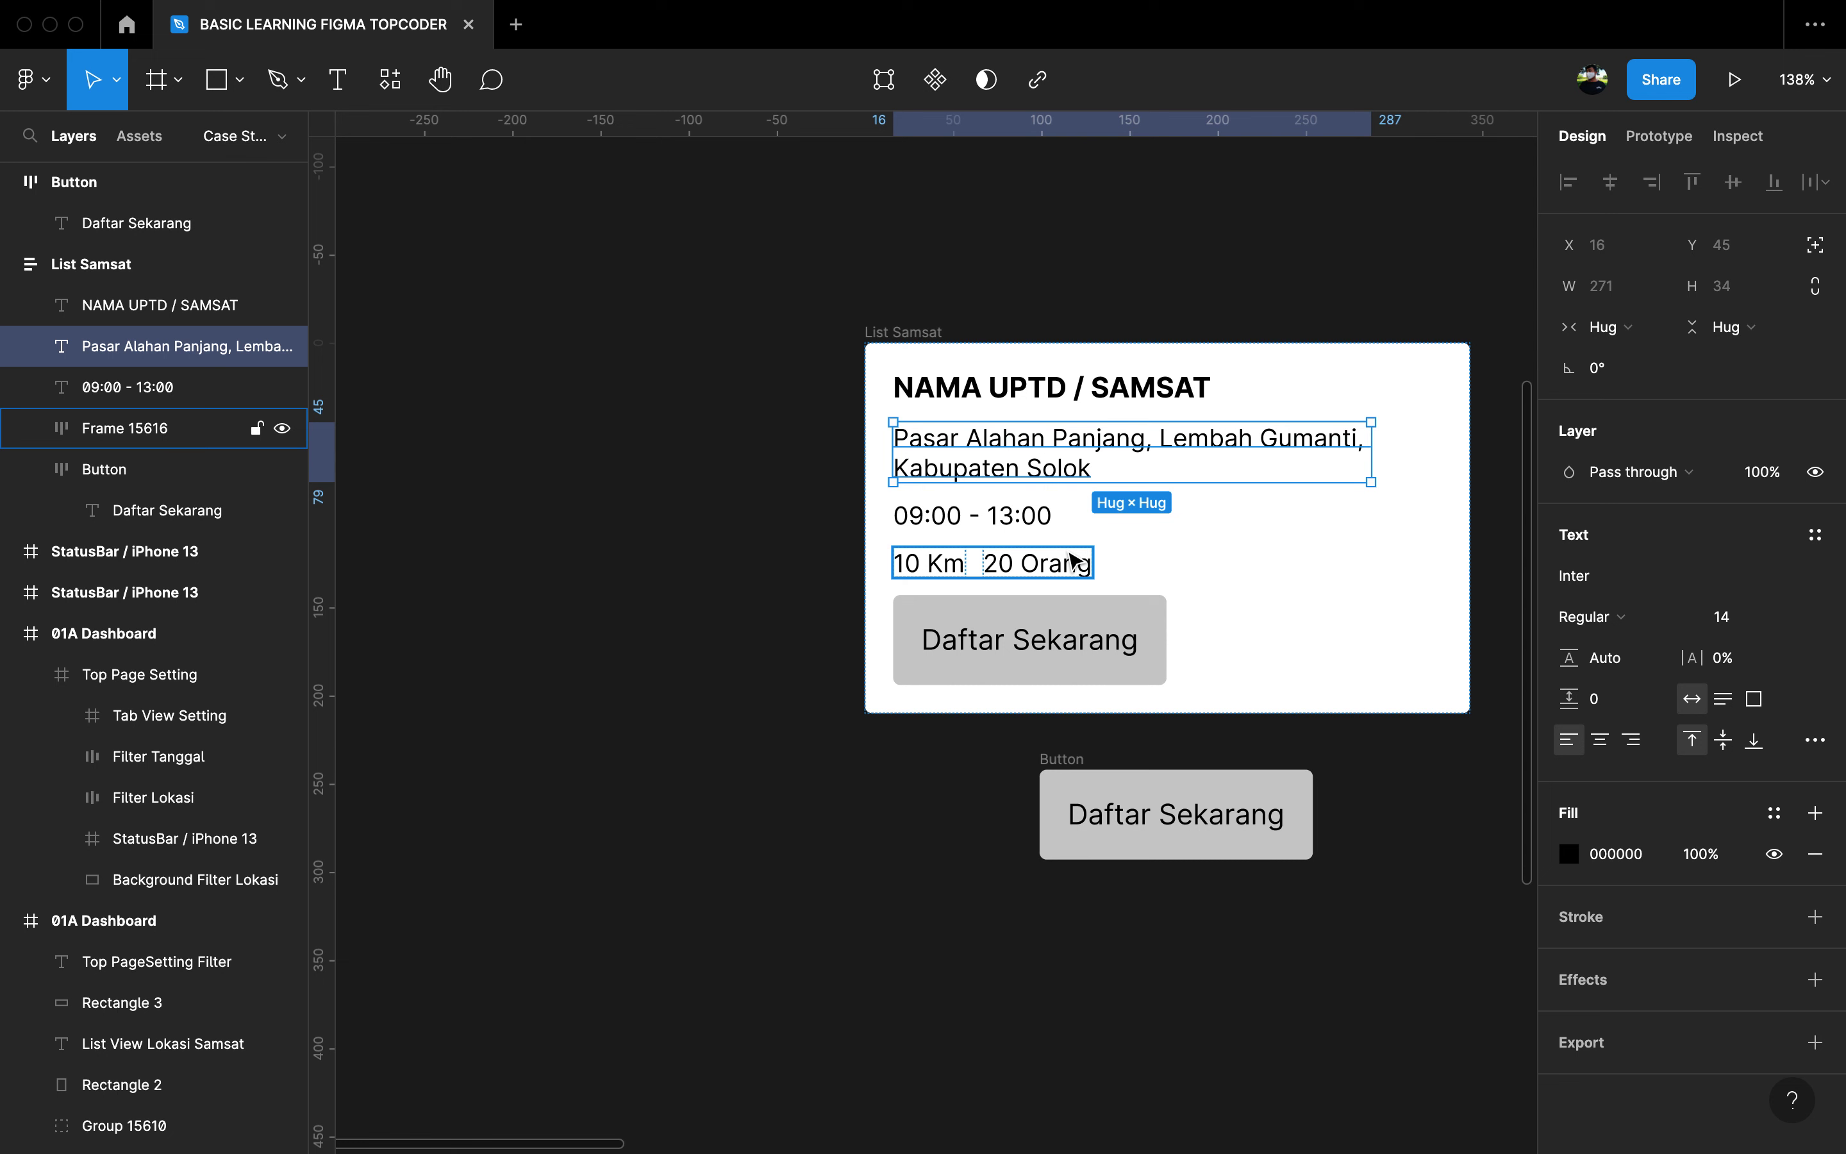
click(1024, 513)
click(1035, 480)
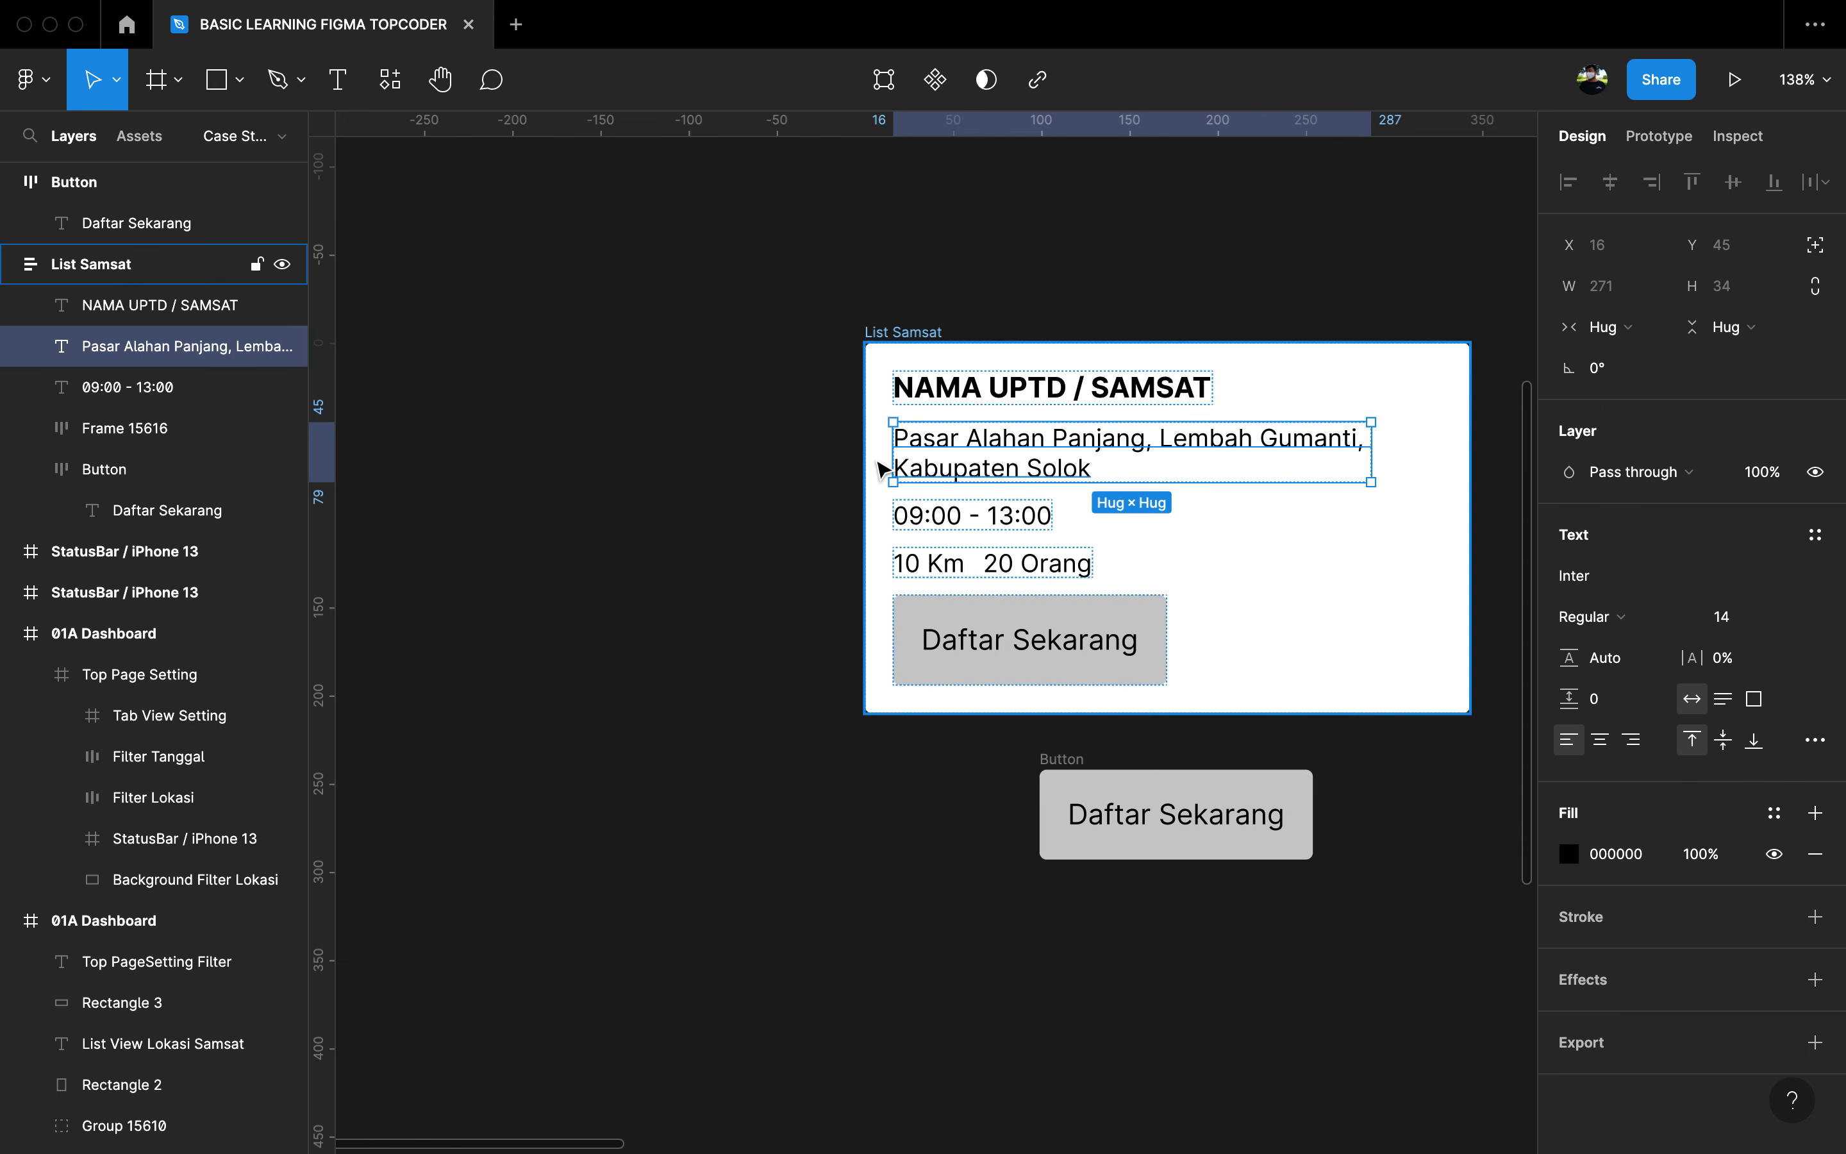
click(820, 622)
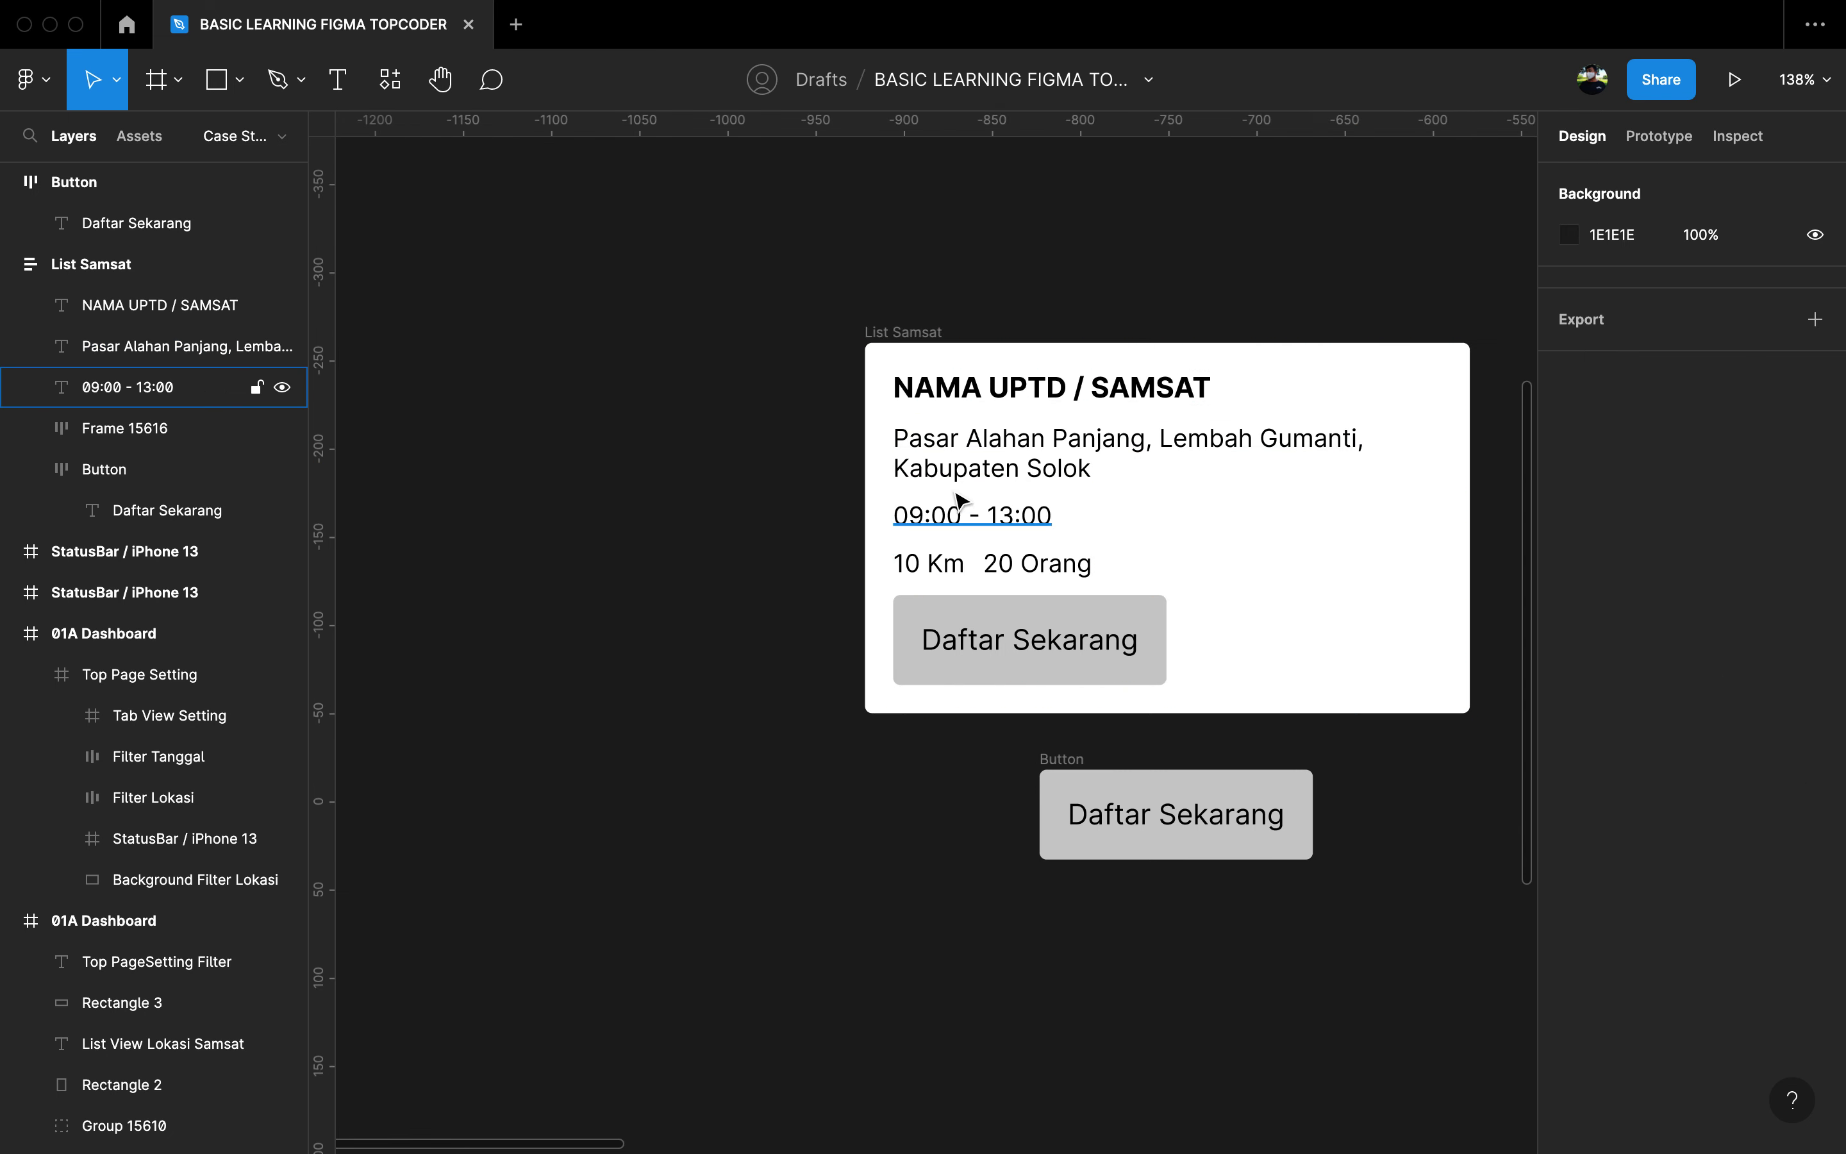
Step: Group the address text in the List Samsat card and apply auto layout to the group
click(959, 465)
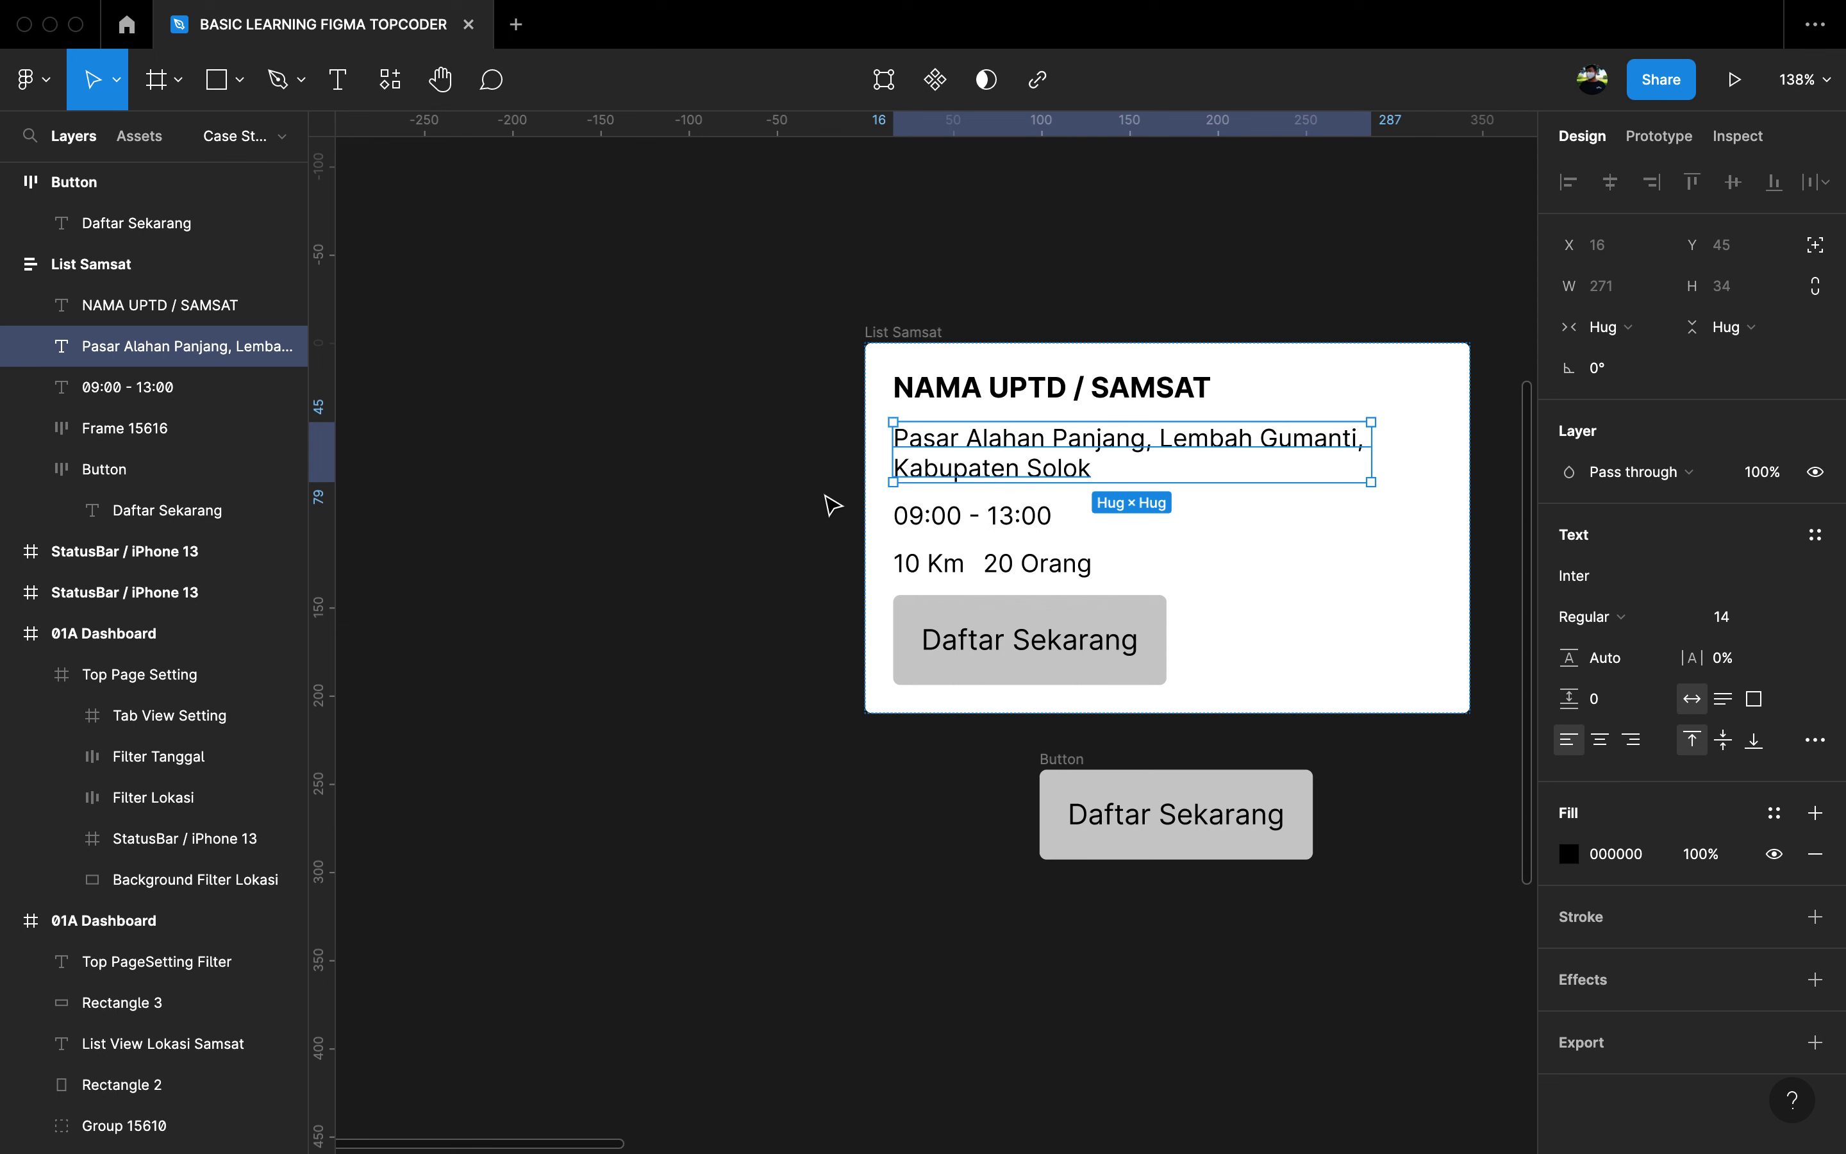
key(super+g)
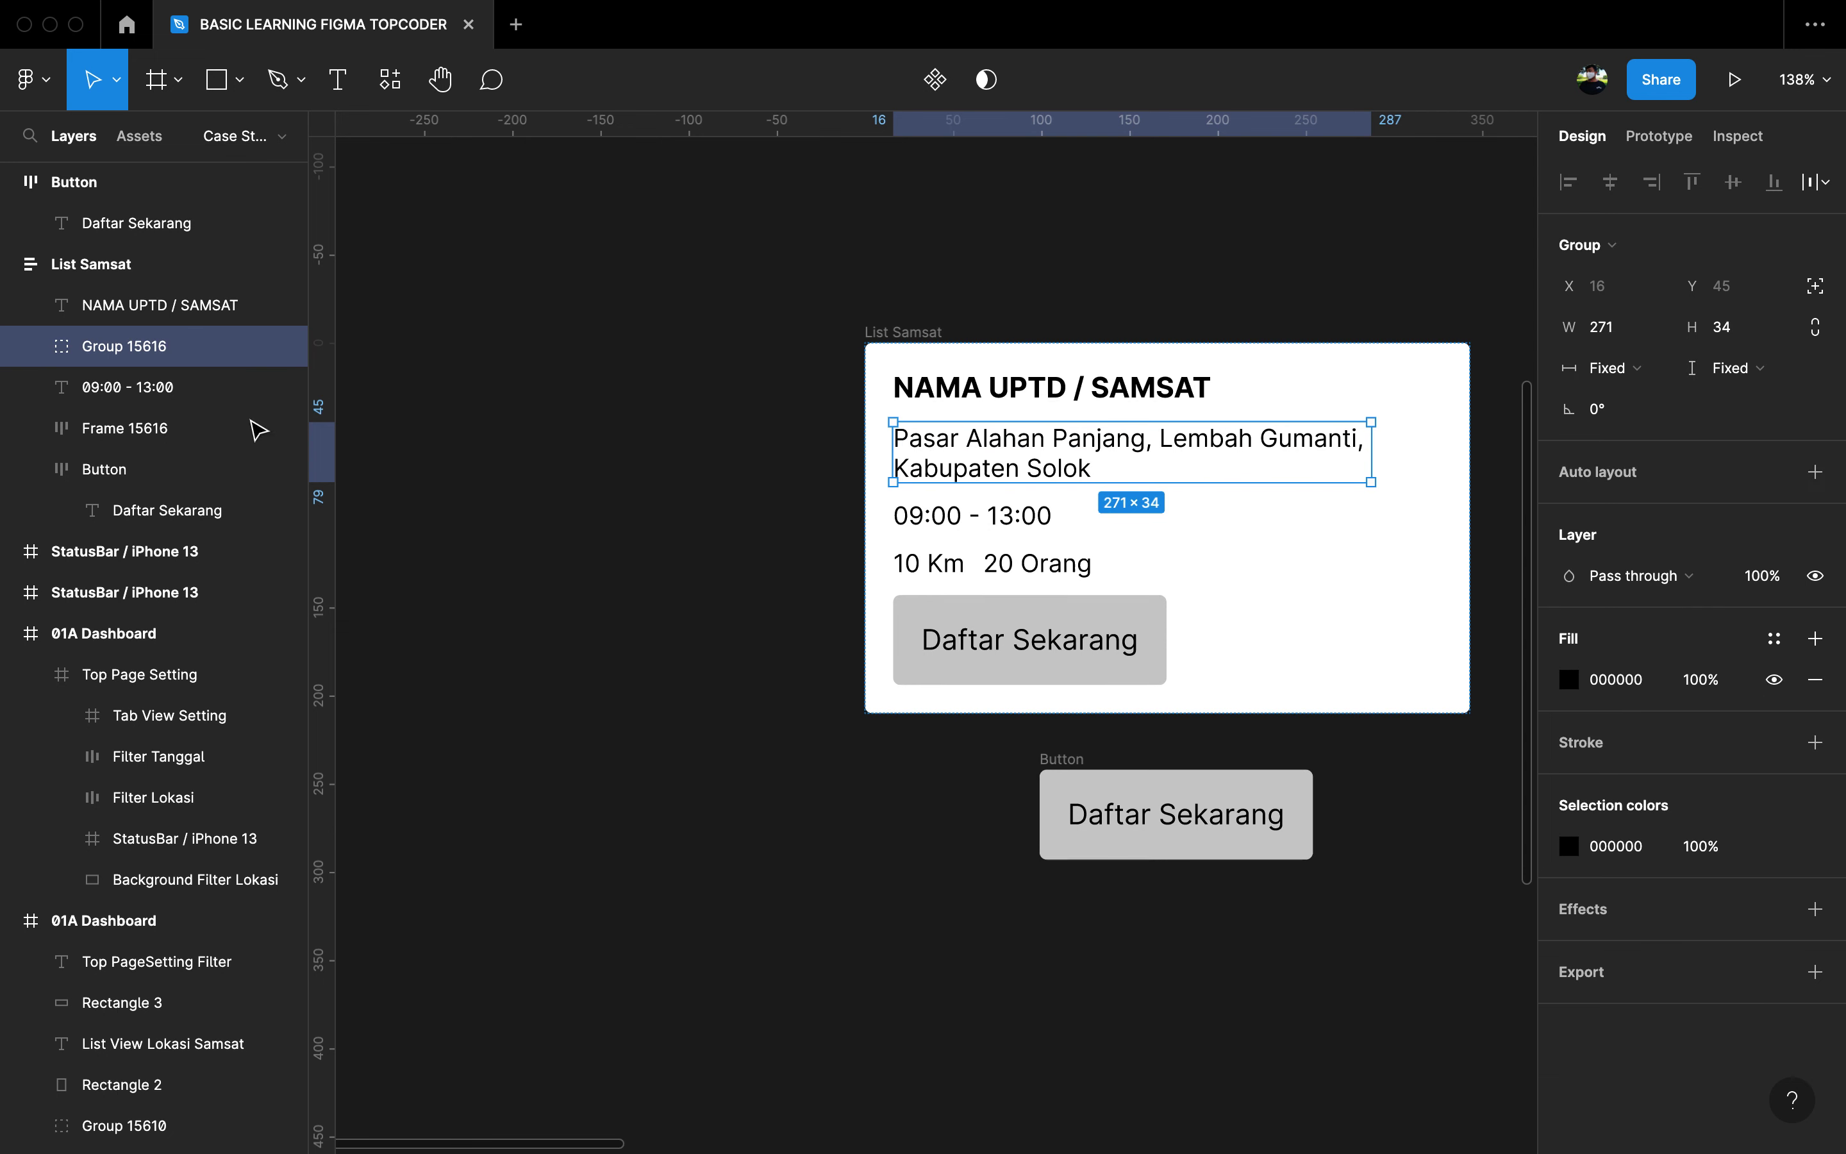
key(shift+a)
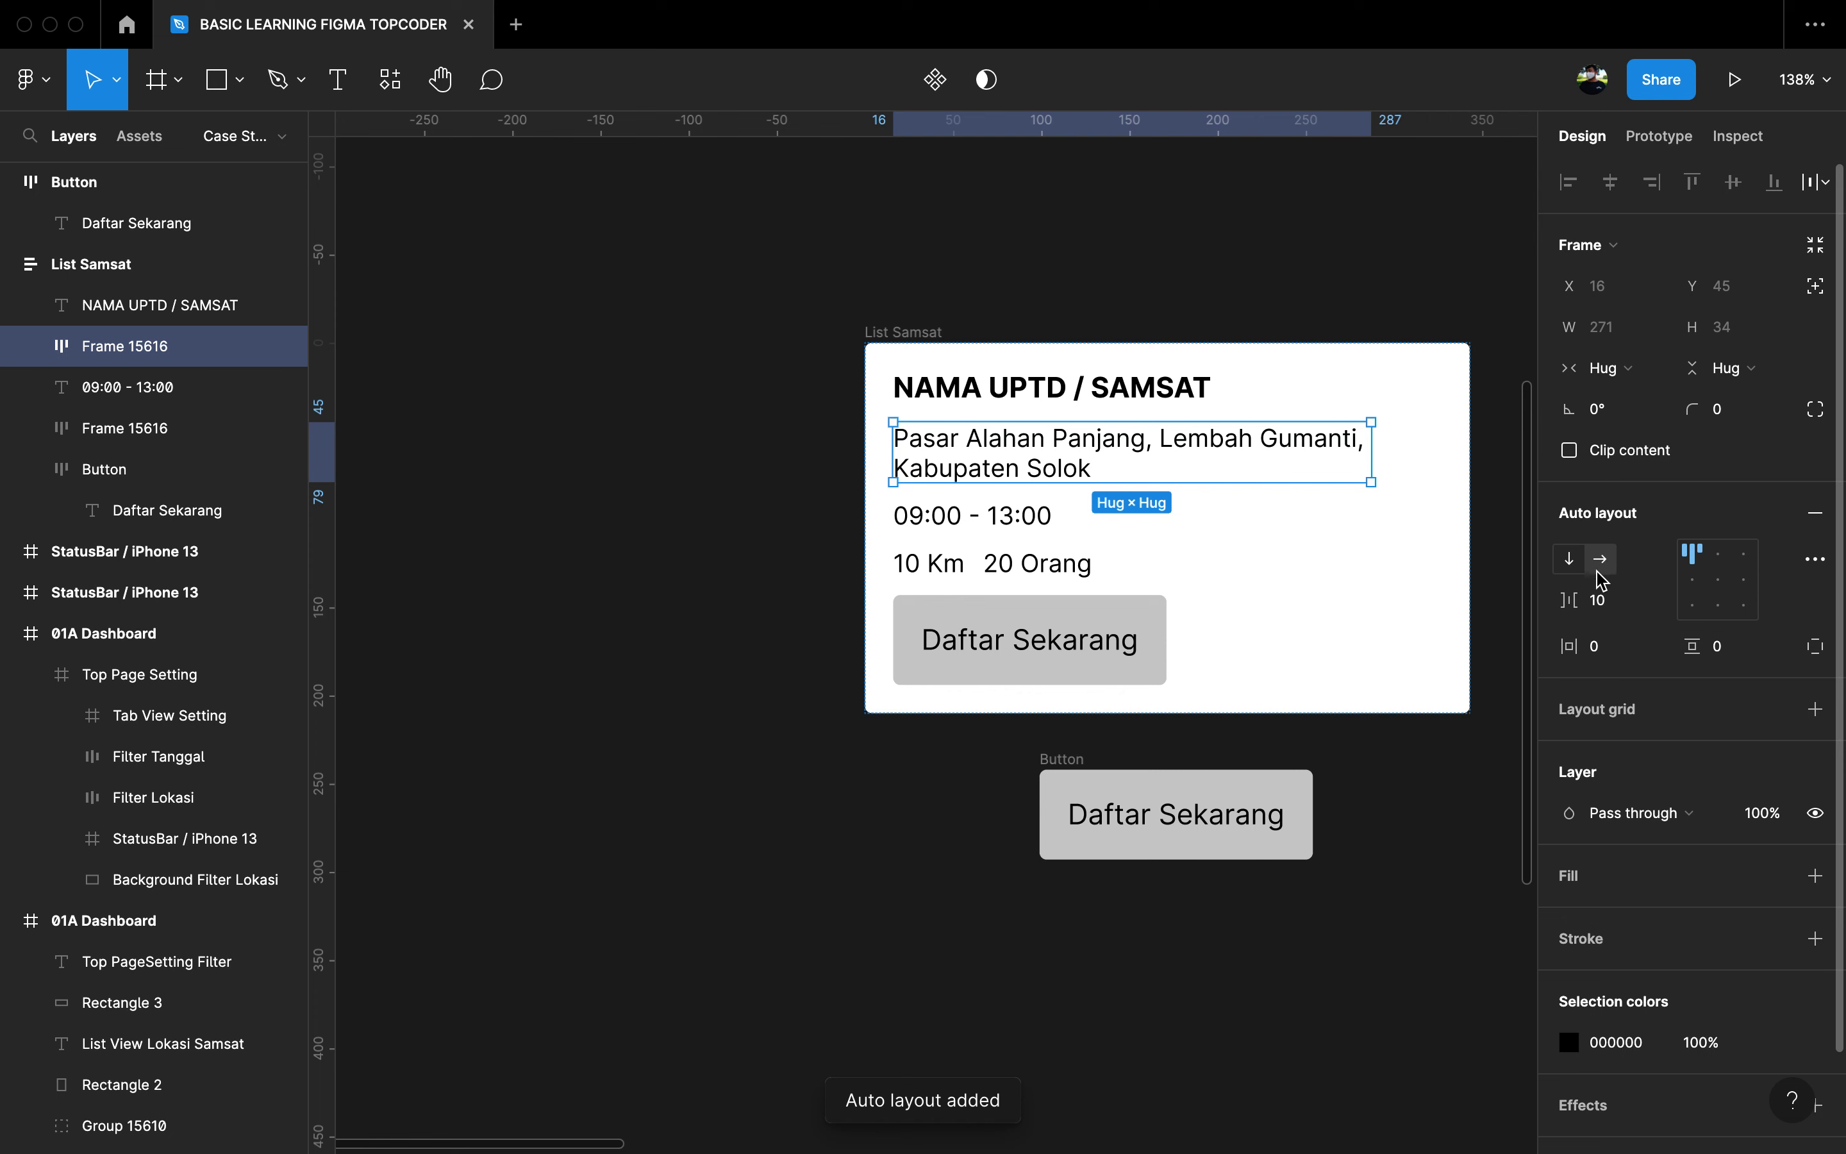
Step: Insert the map-pin icon on the empty canvas with the Feather Icons plugin, searching for "locat"
scroll(904, 441, left, 5)
click(907, 443)
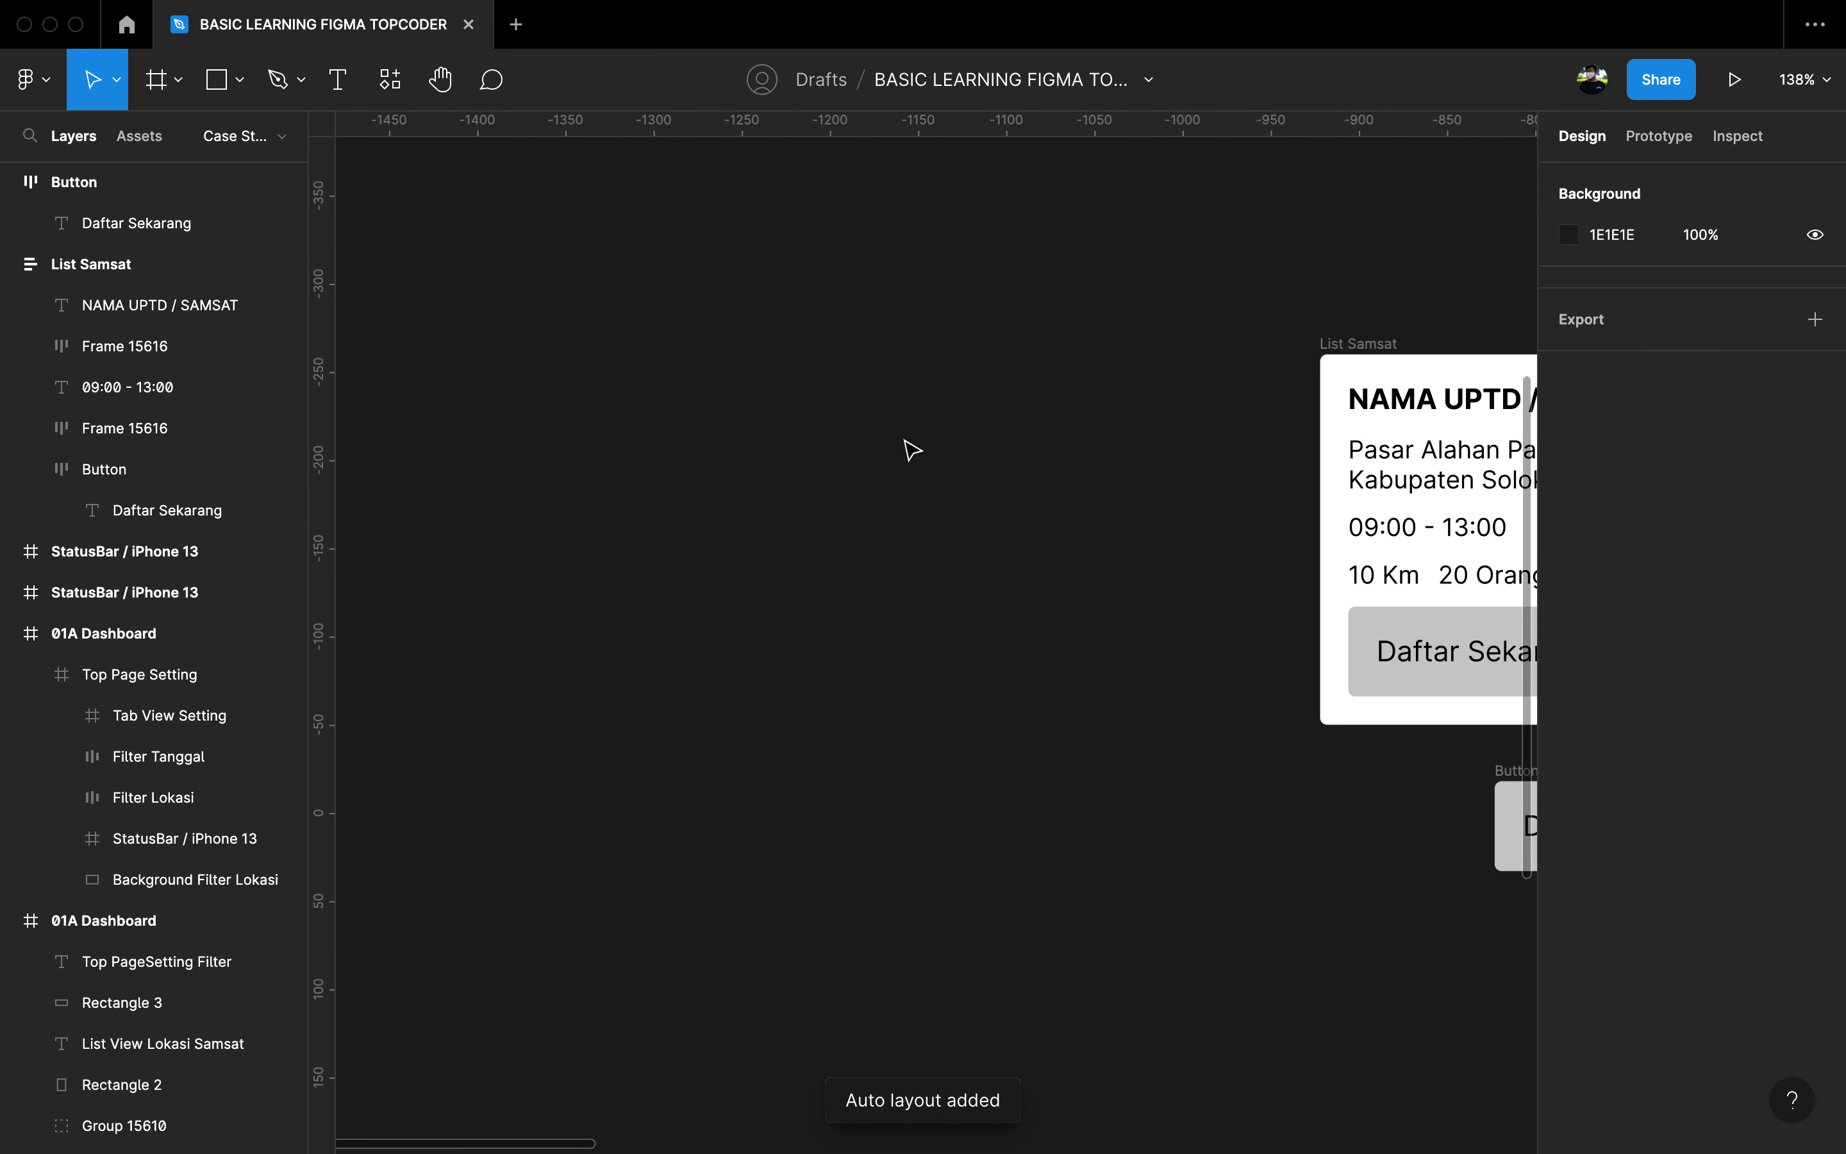
right_click(908, 435)
mouse_move(1019, 655)
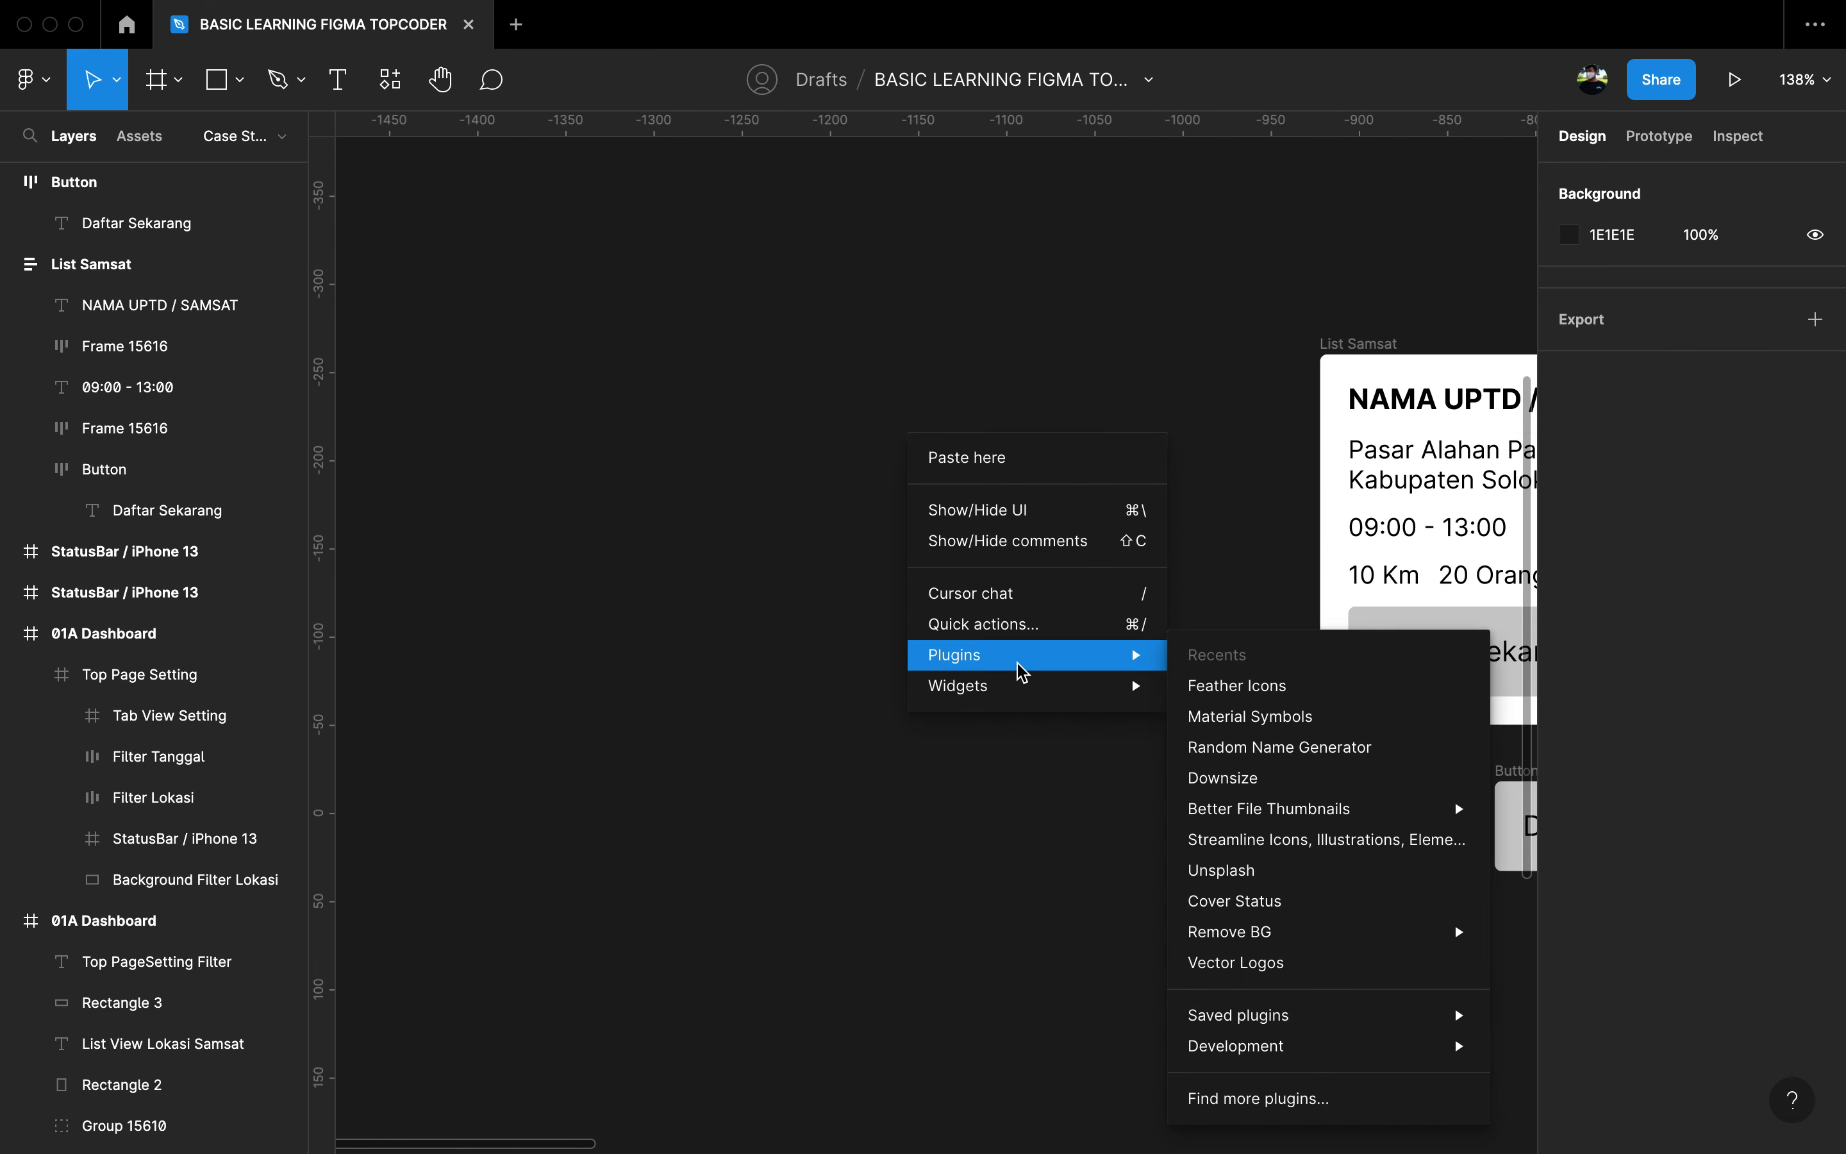
click(1348, 701)
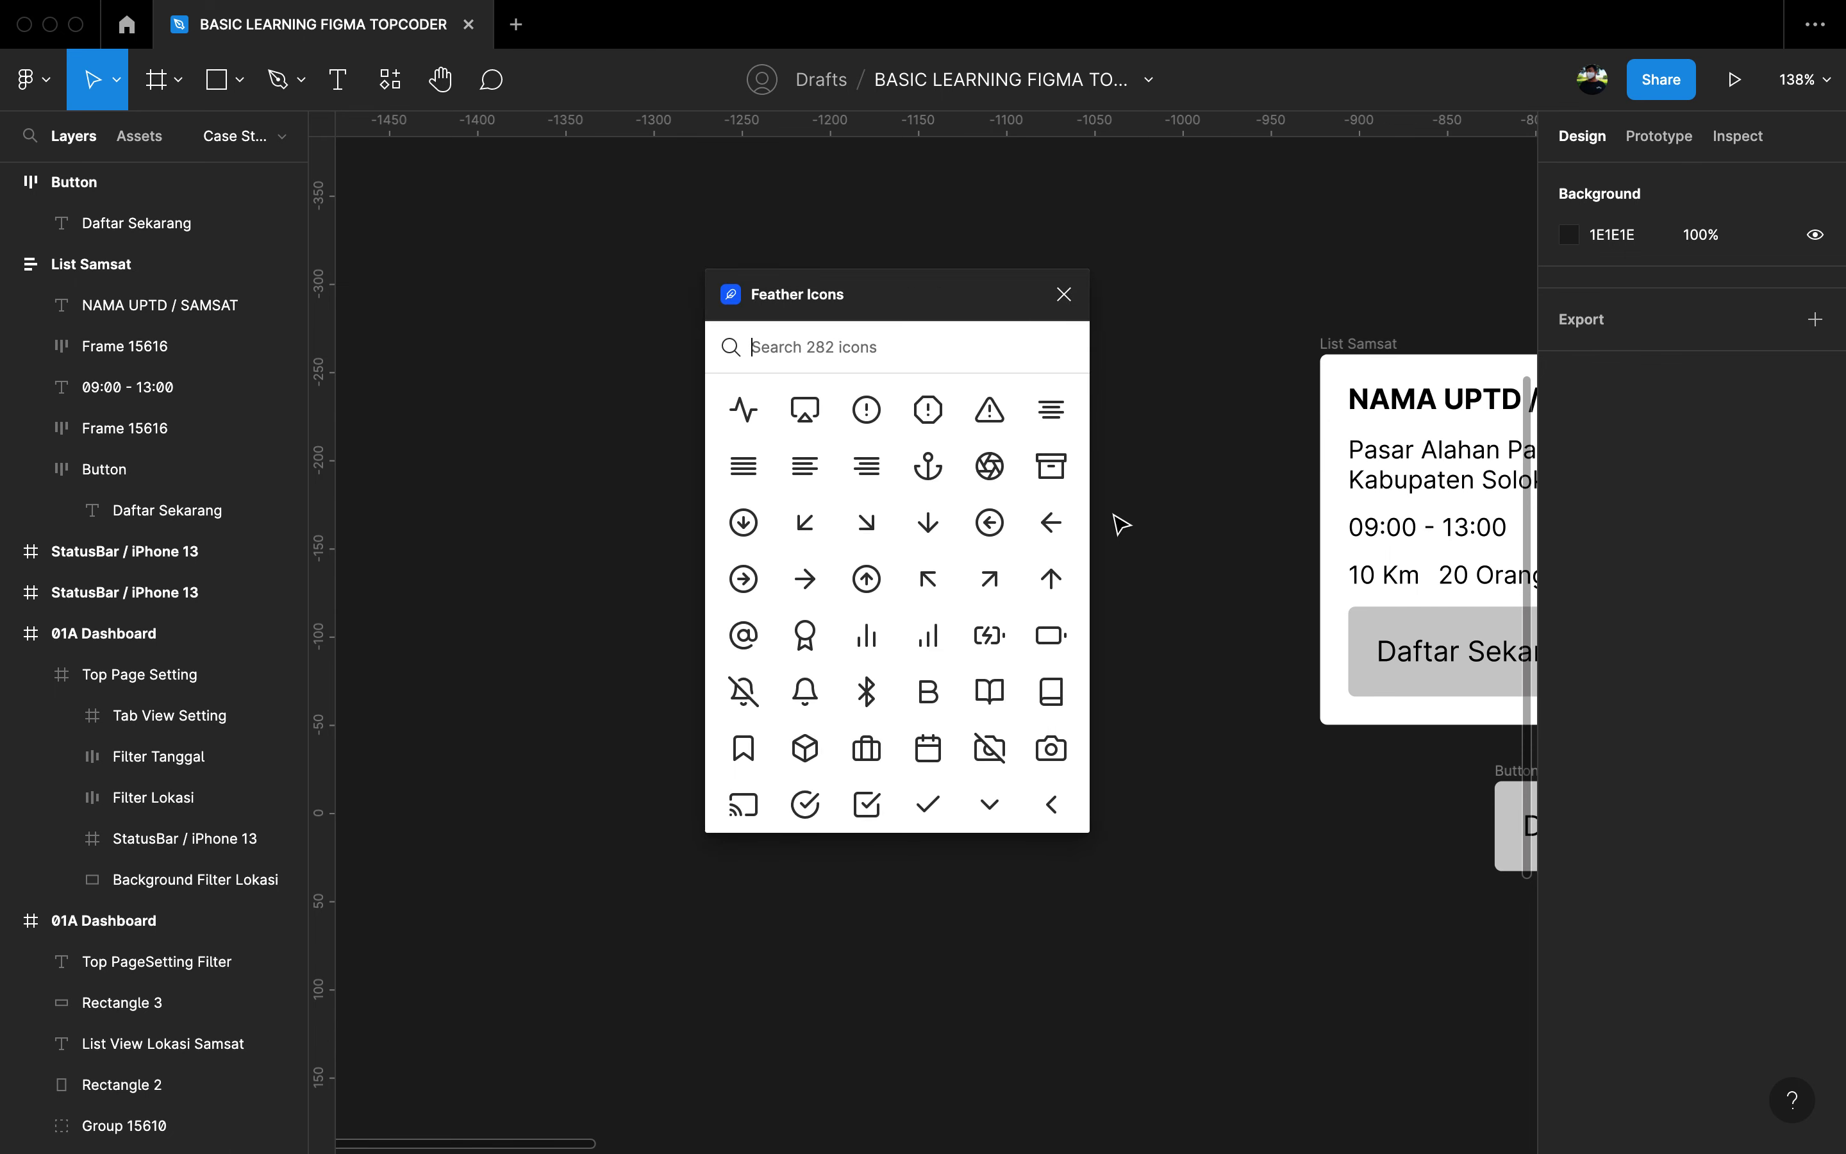
text(locat)
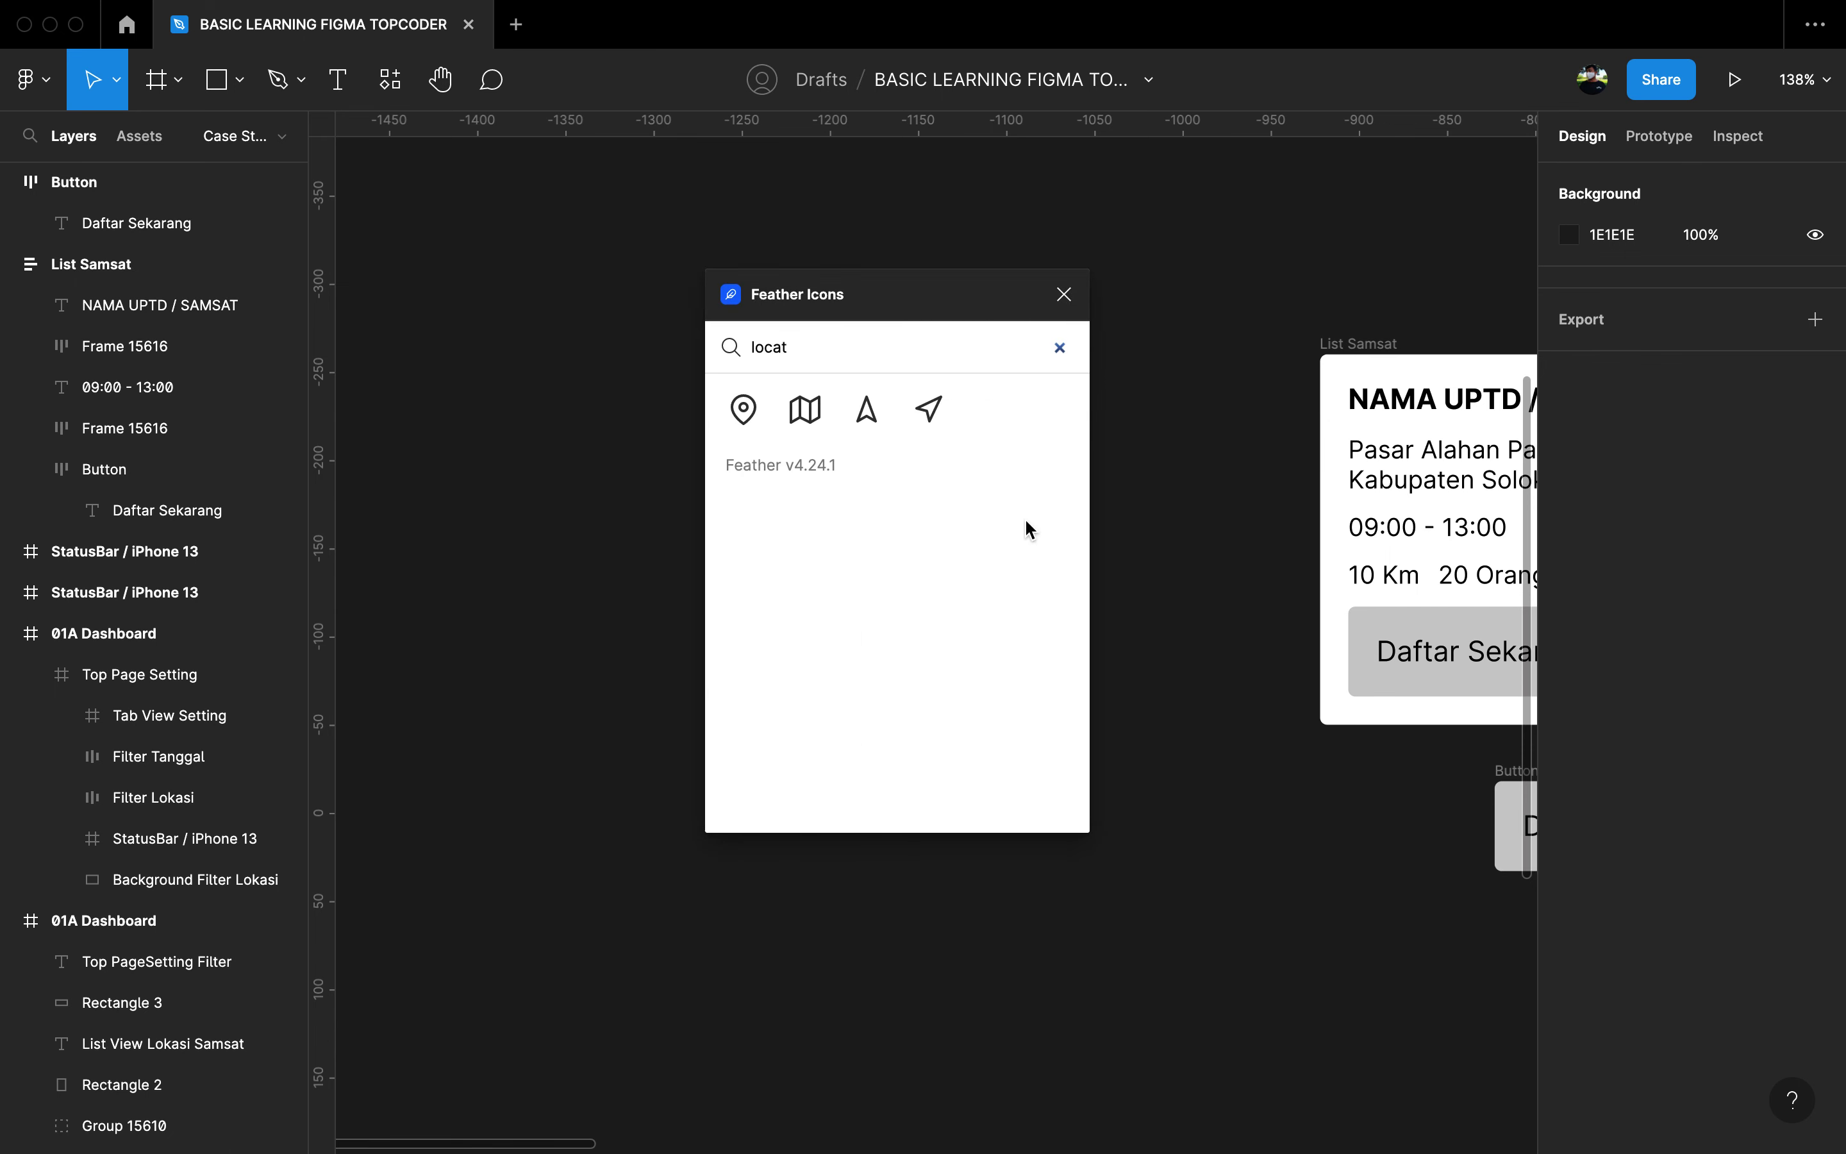
click(743, 409)
click(1064, 295)
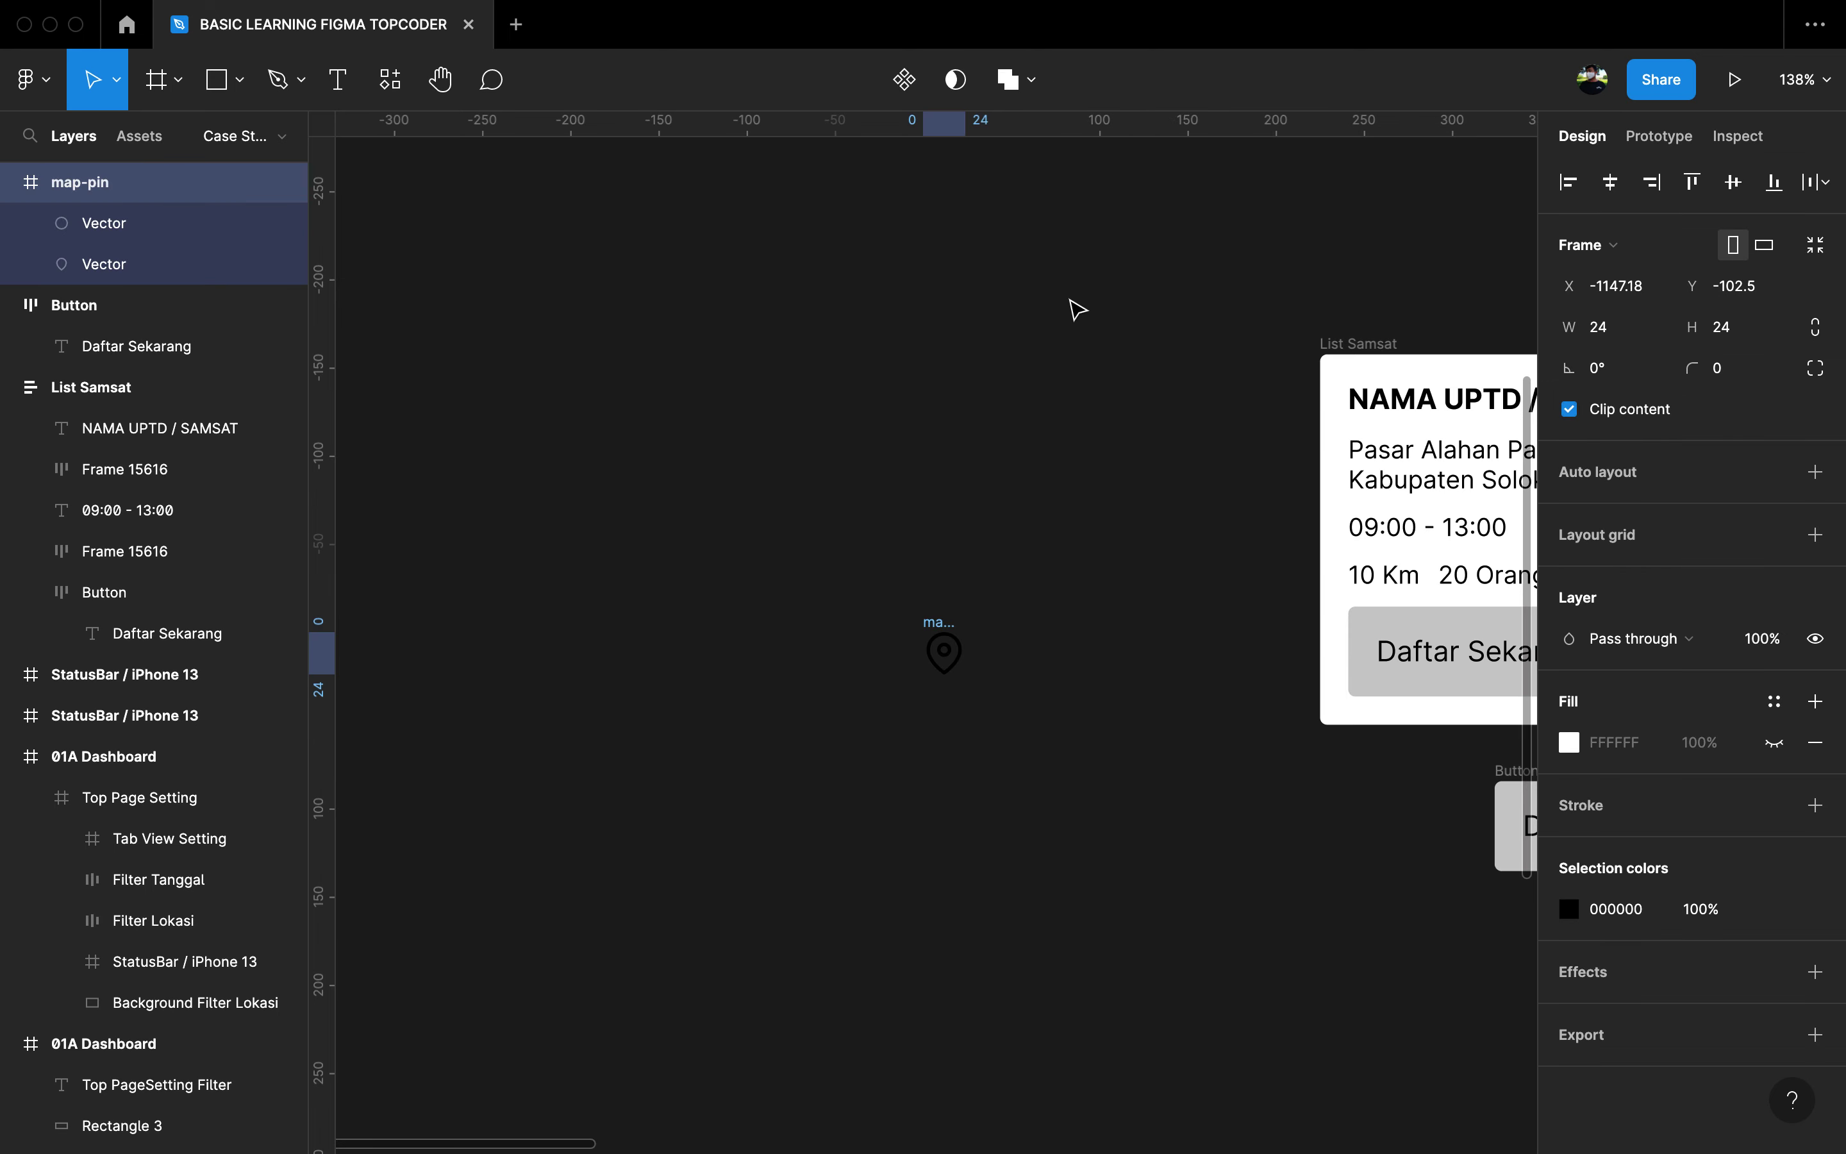
Step: Move the map-pin icon from the canvas into the address row's auto layout frame, in front of the address text
key(Delete)
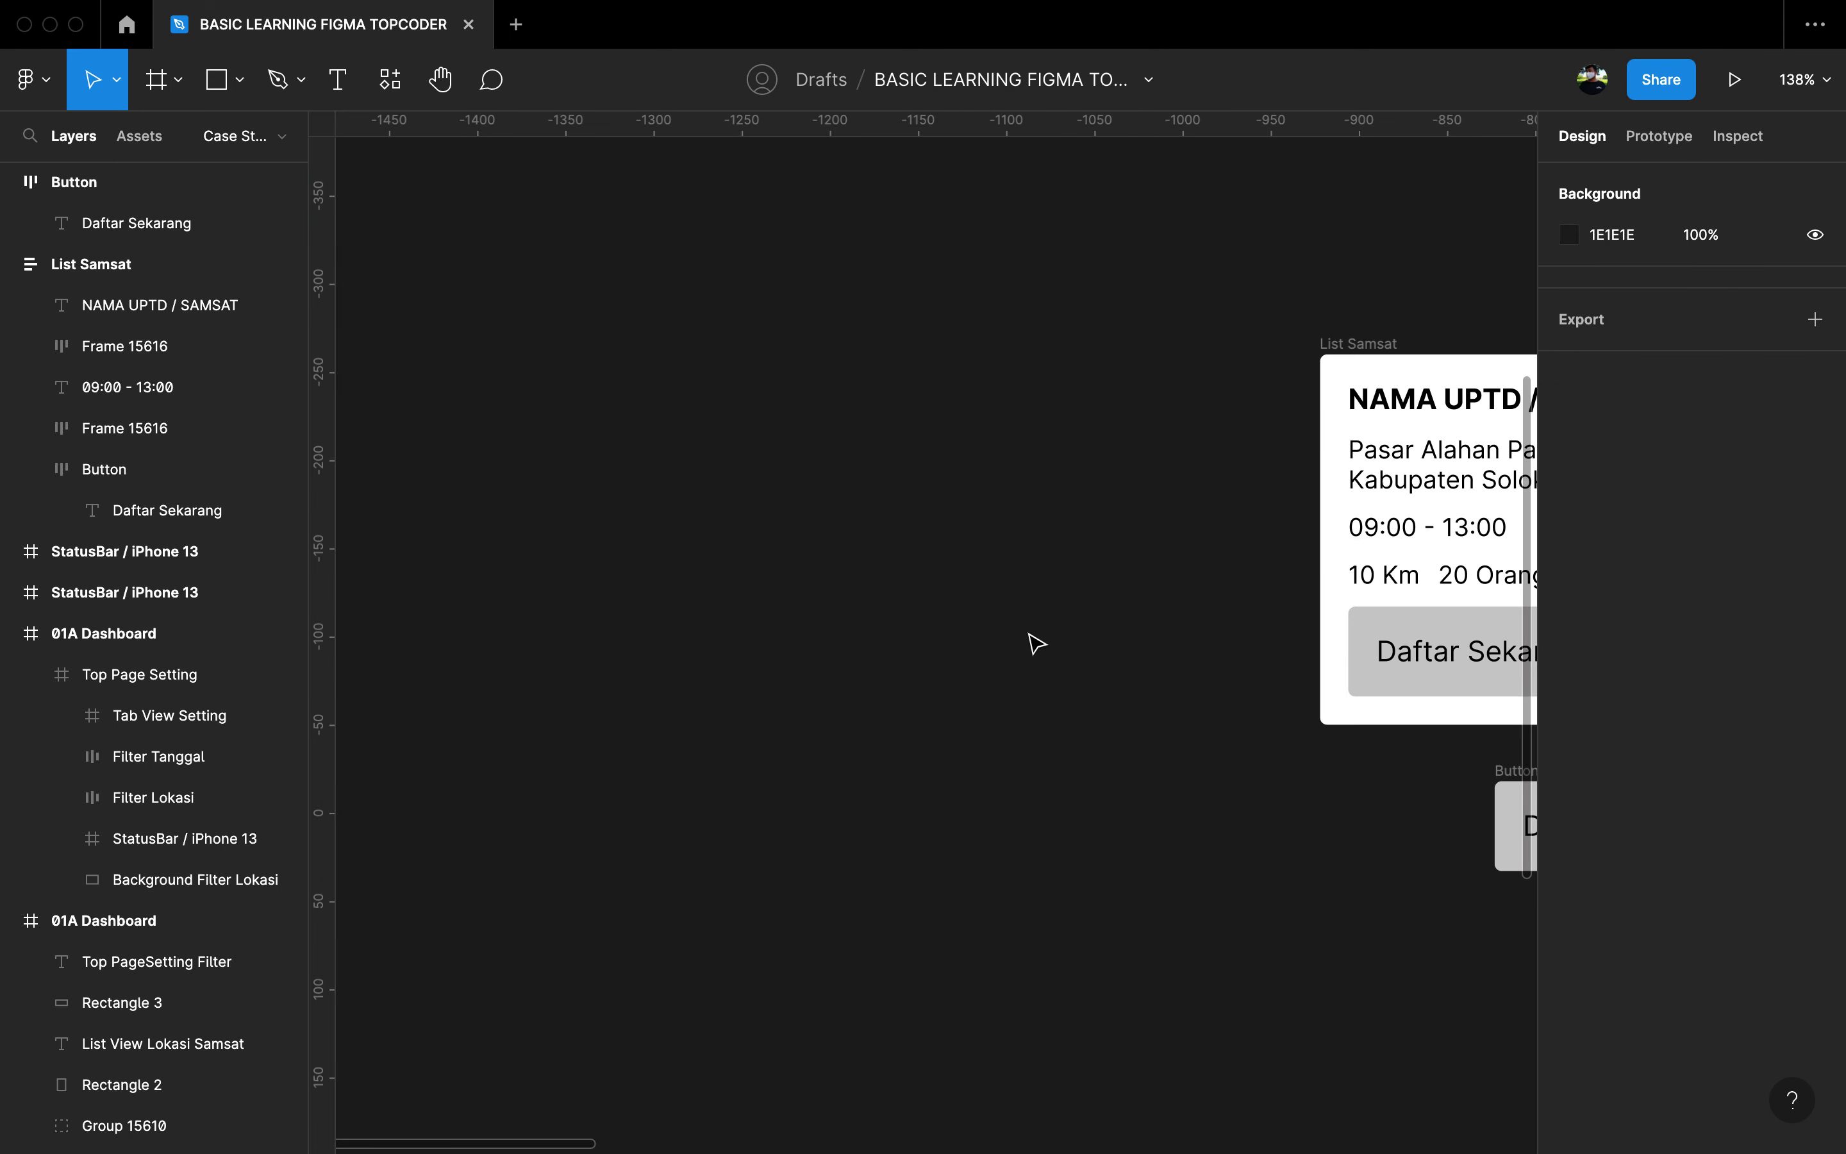
scroll(1036, 644, right, 5)
click(1041, 480)
click(1041, 480)
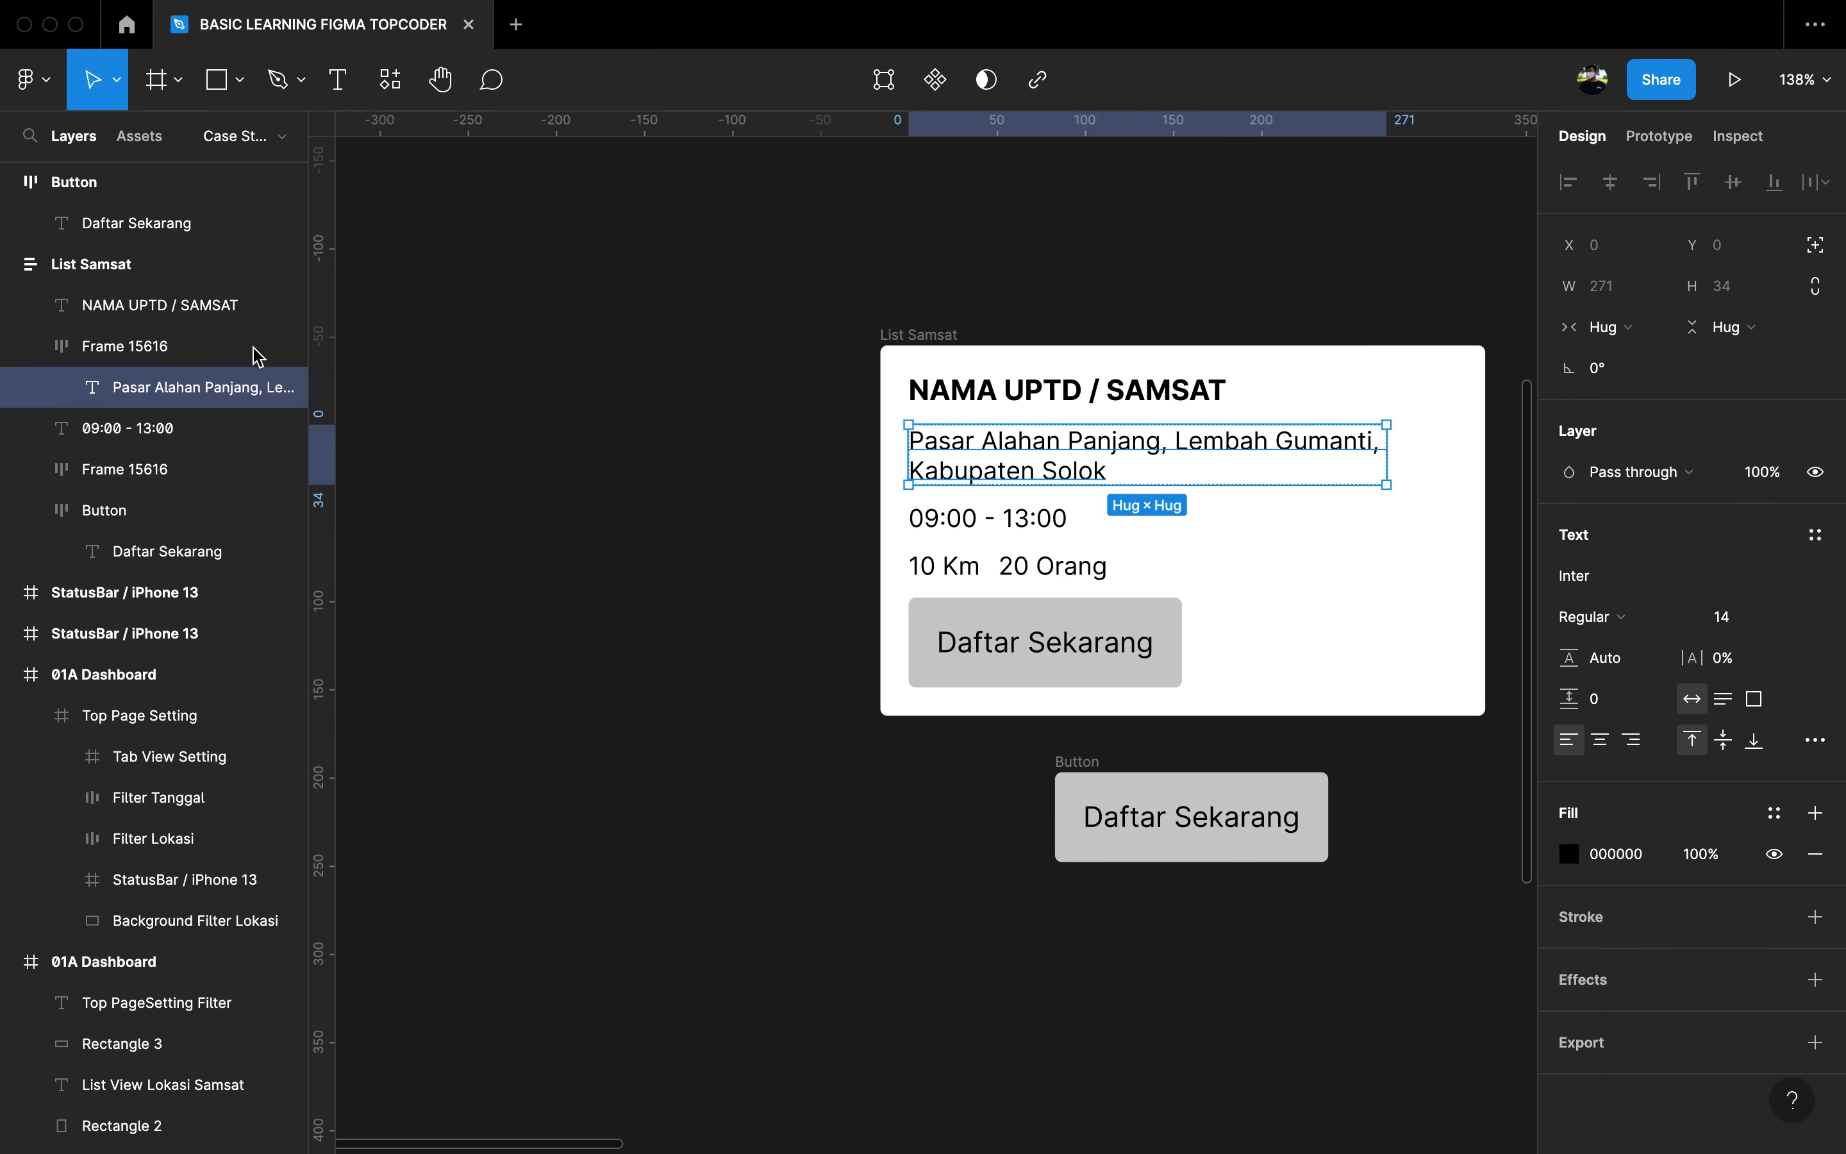
click(162, 347)
key(ctrl+v)
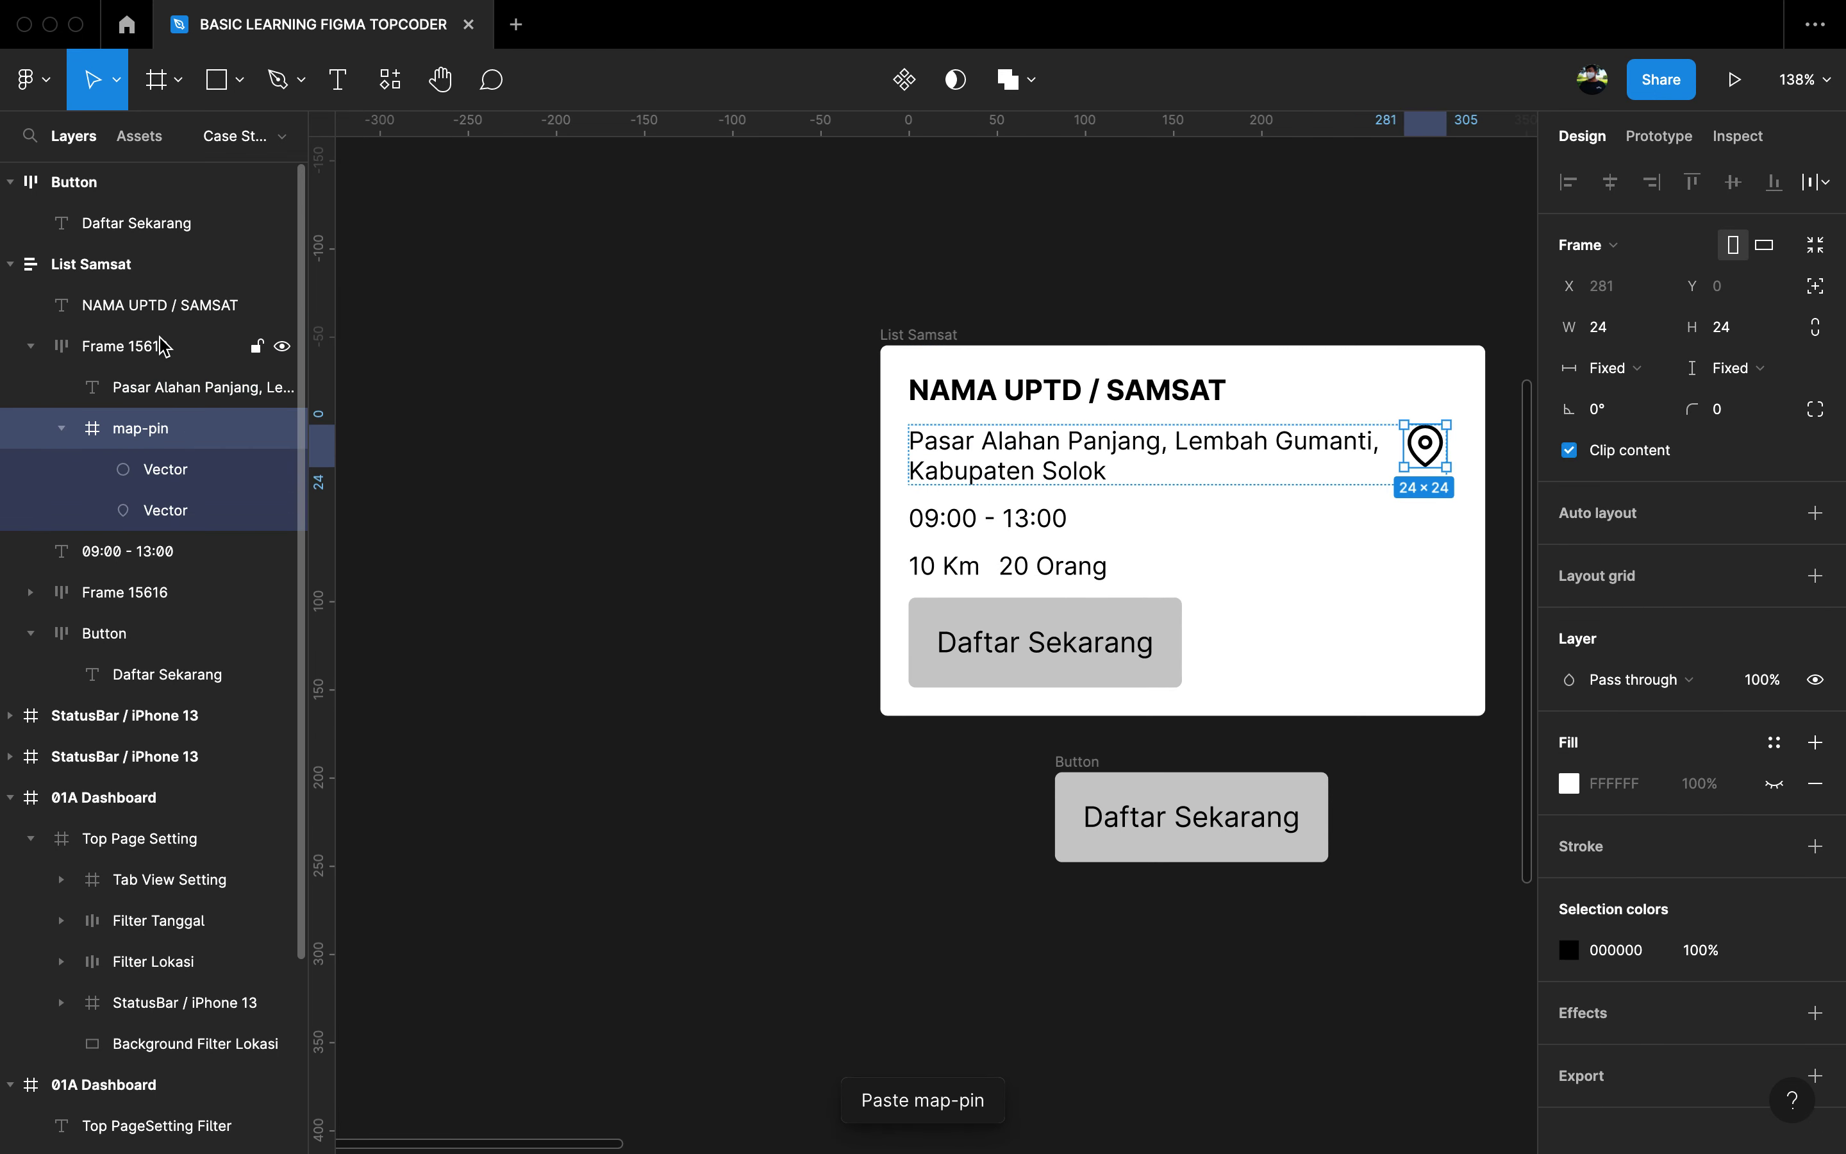
key(Left)
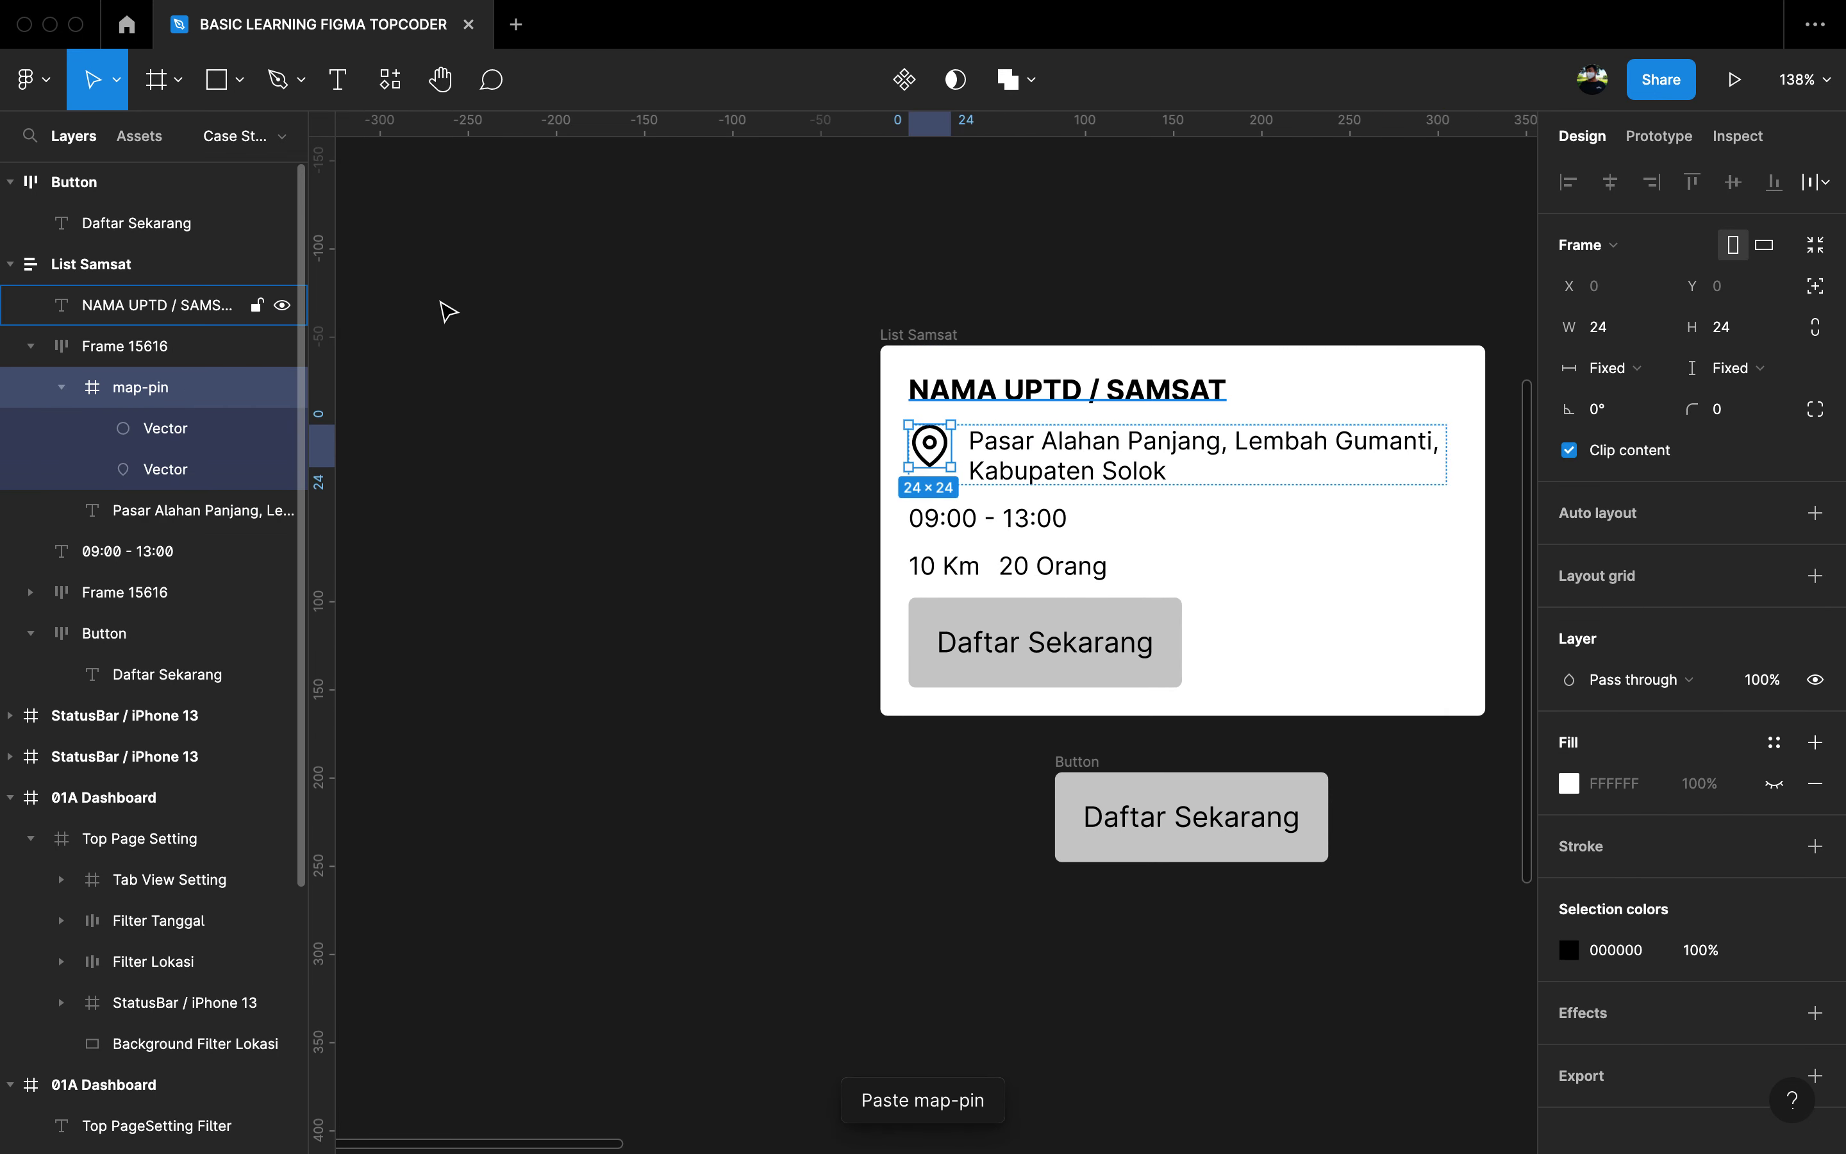
click(477, 309)
scroll(664, 400, right, 3)
click(860, 468)
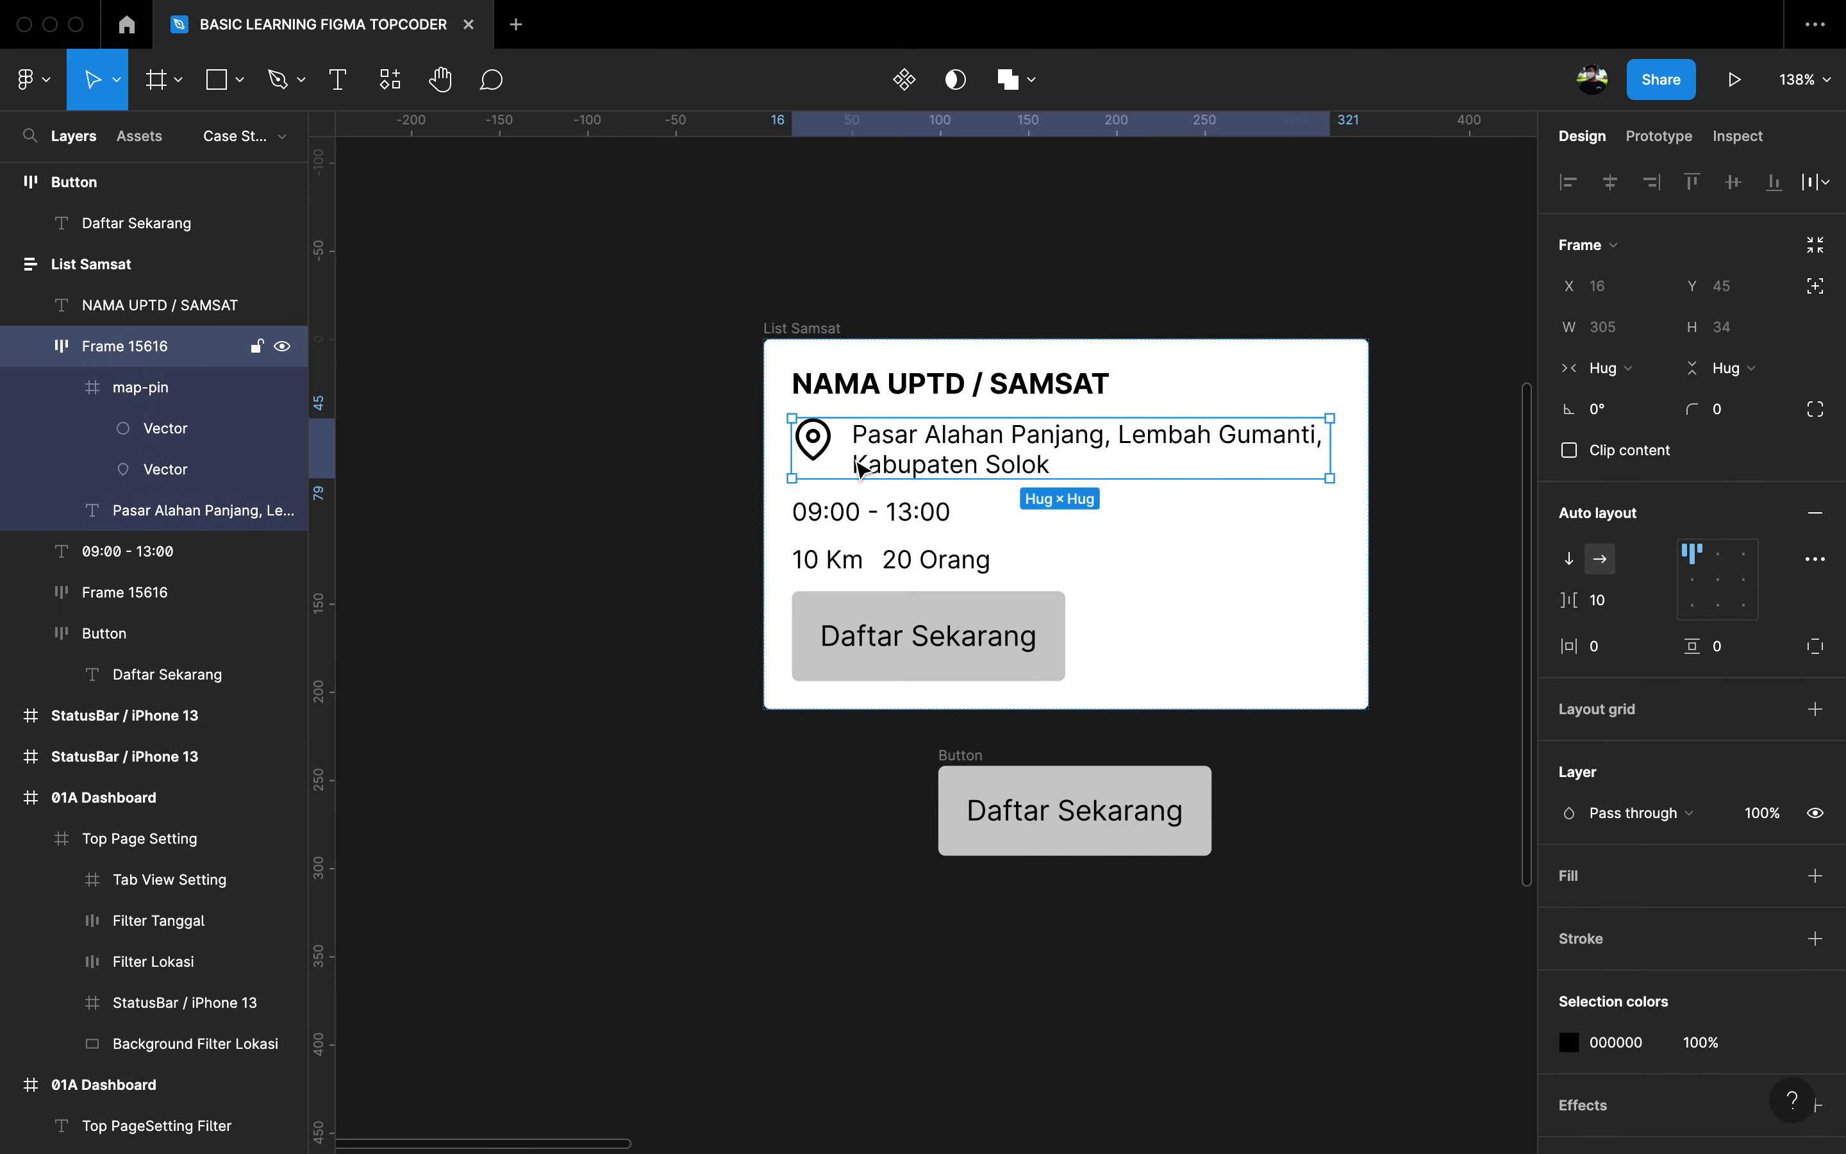
scroll(855, 464, up, 5)
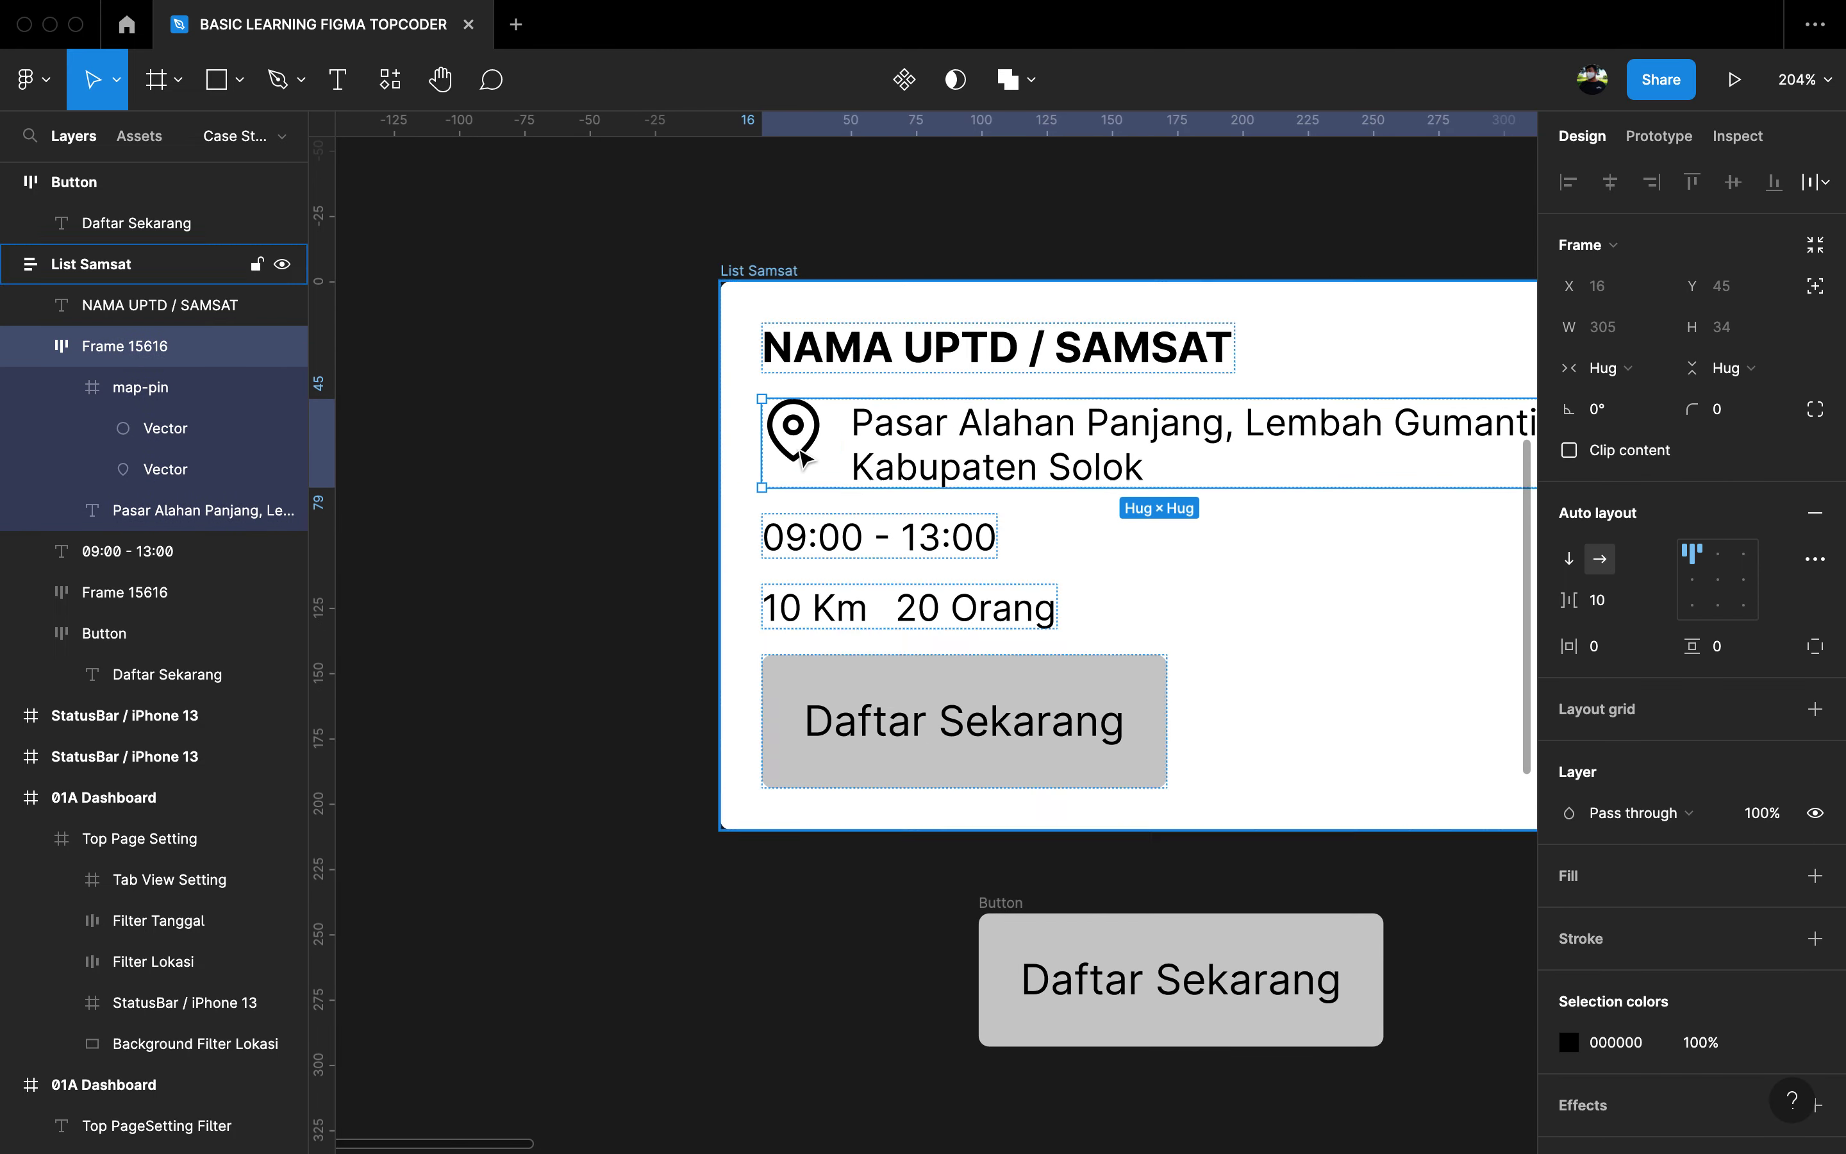
scroll(809, 457, down, 5)
scroll(809, 458, up, 4)
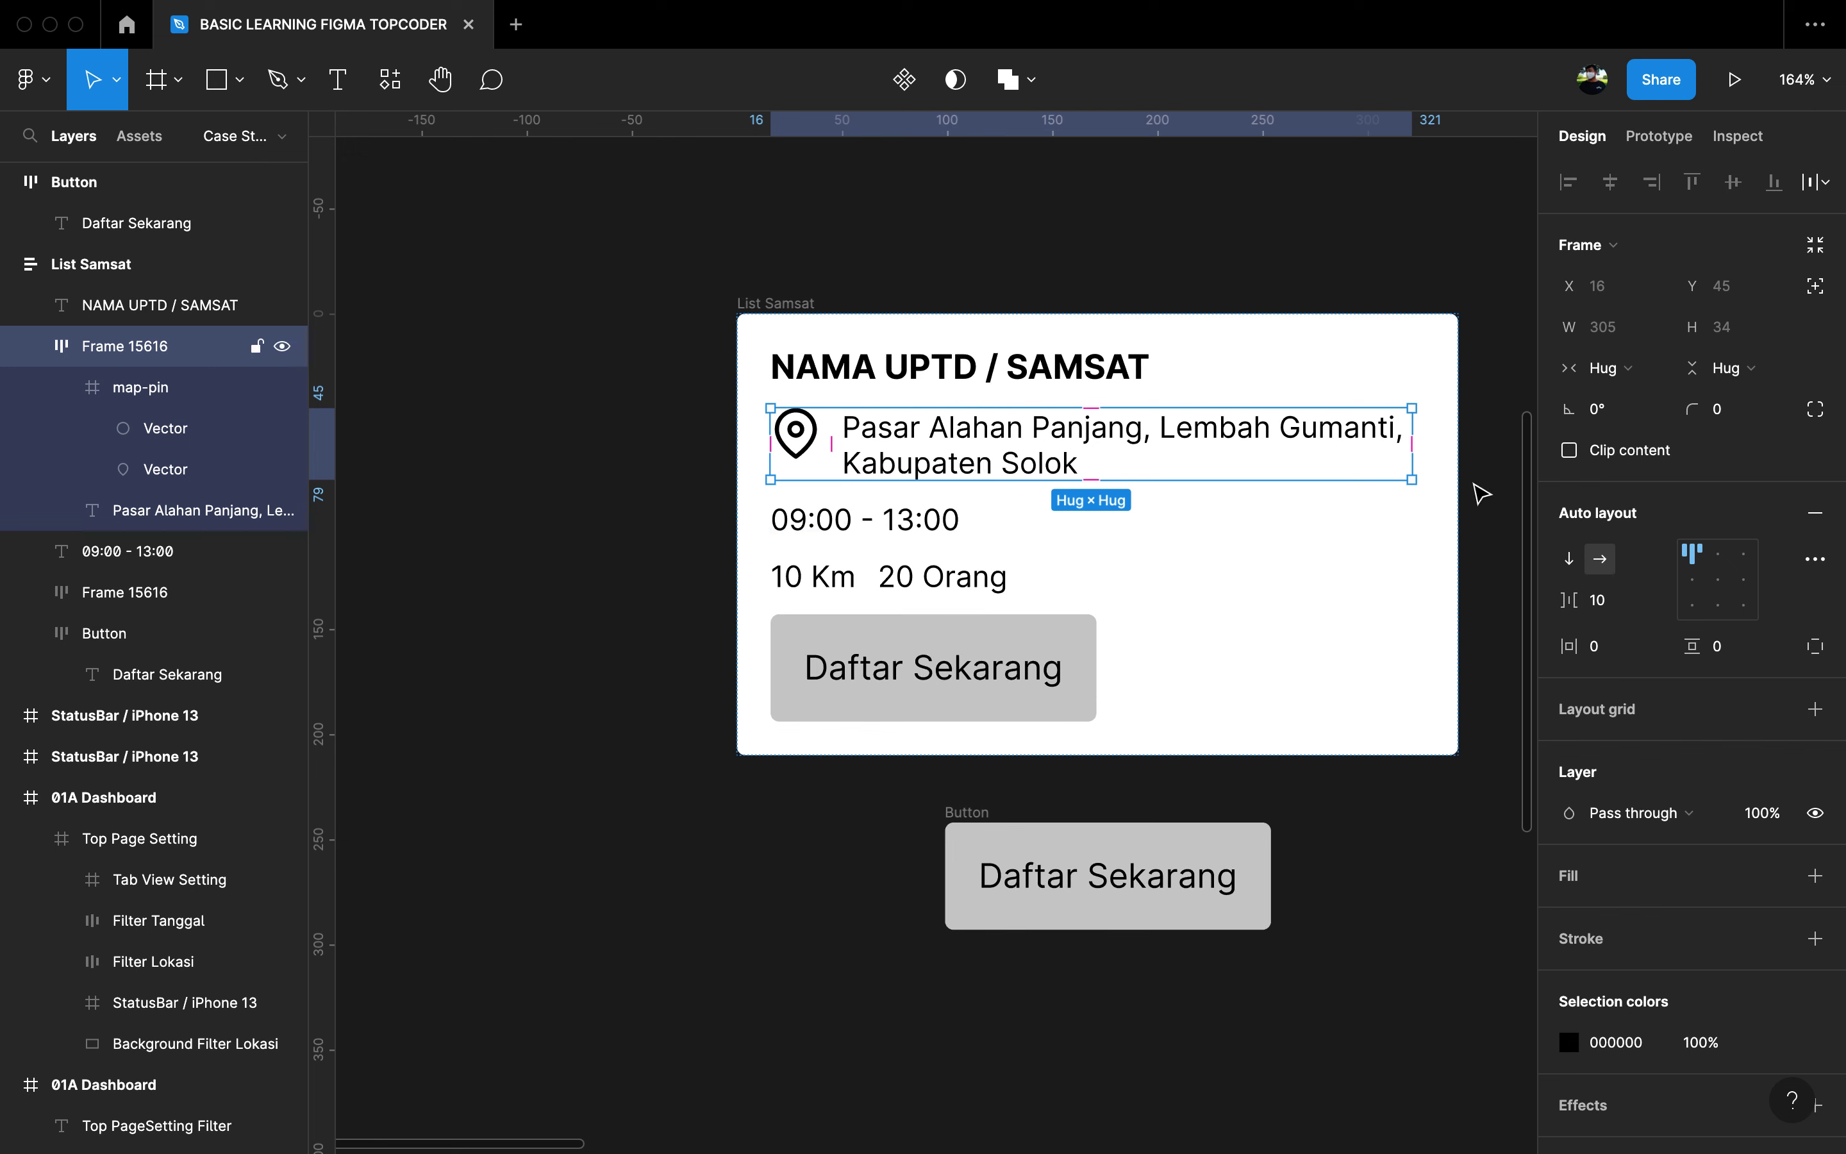
Step: Set the address row's auto layout alignment to left and vertically centered
click(1693, 581)
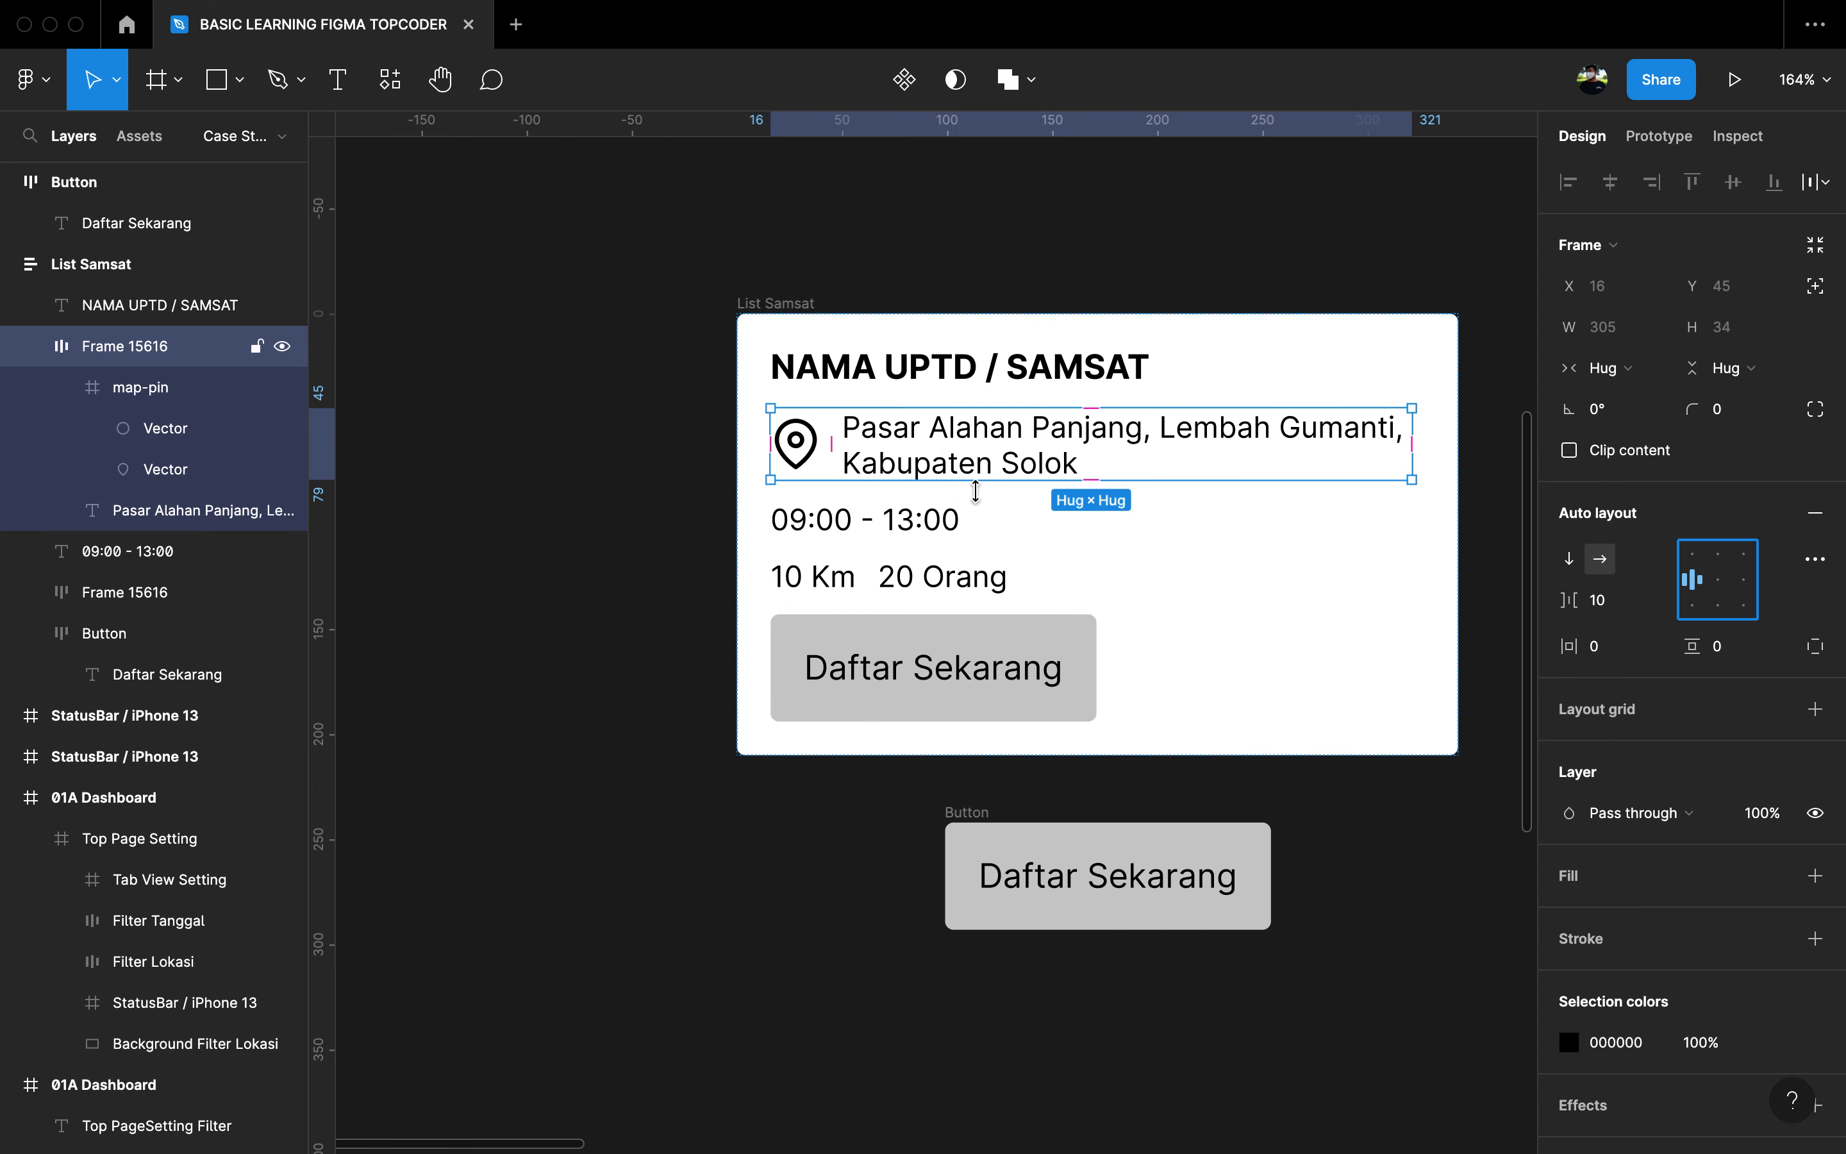
click(907, 536)
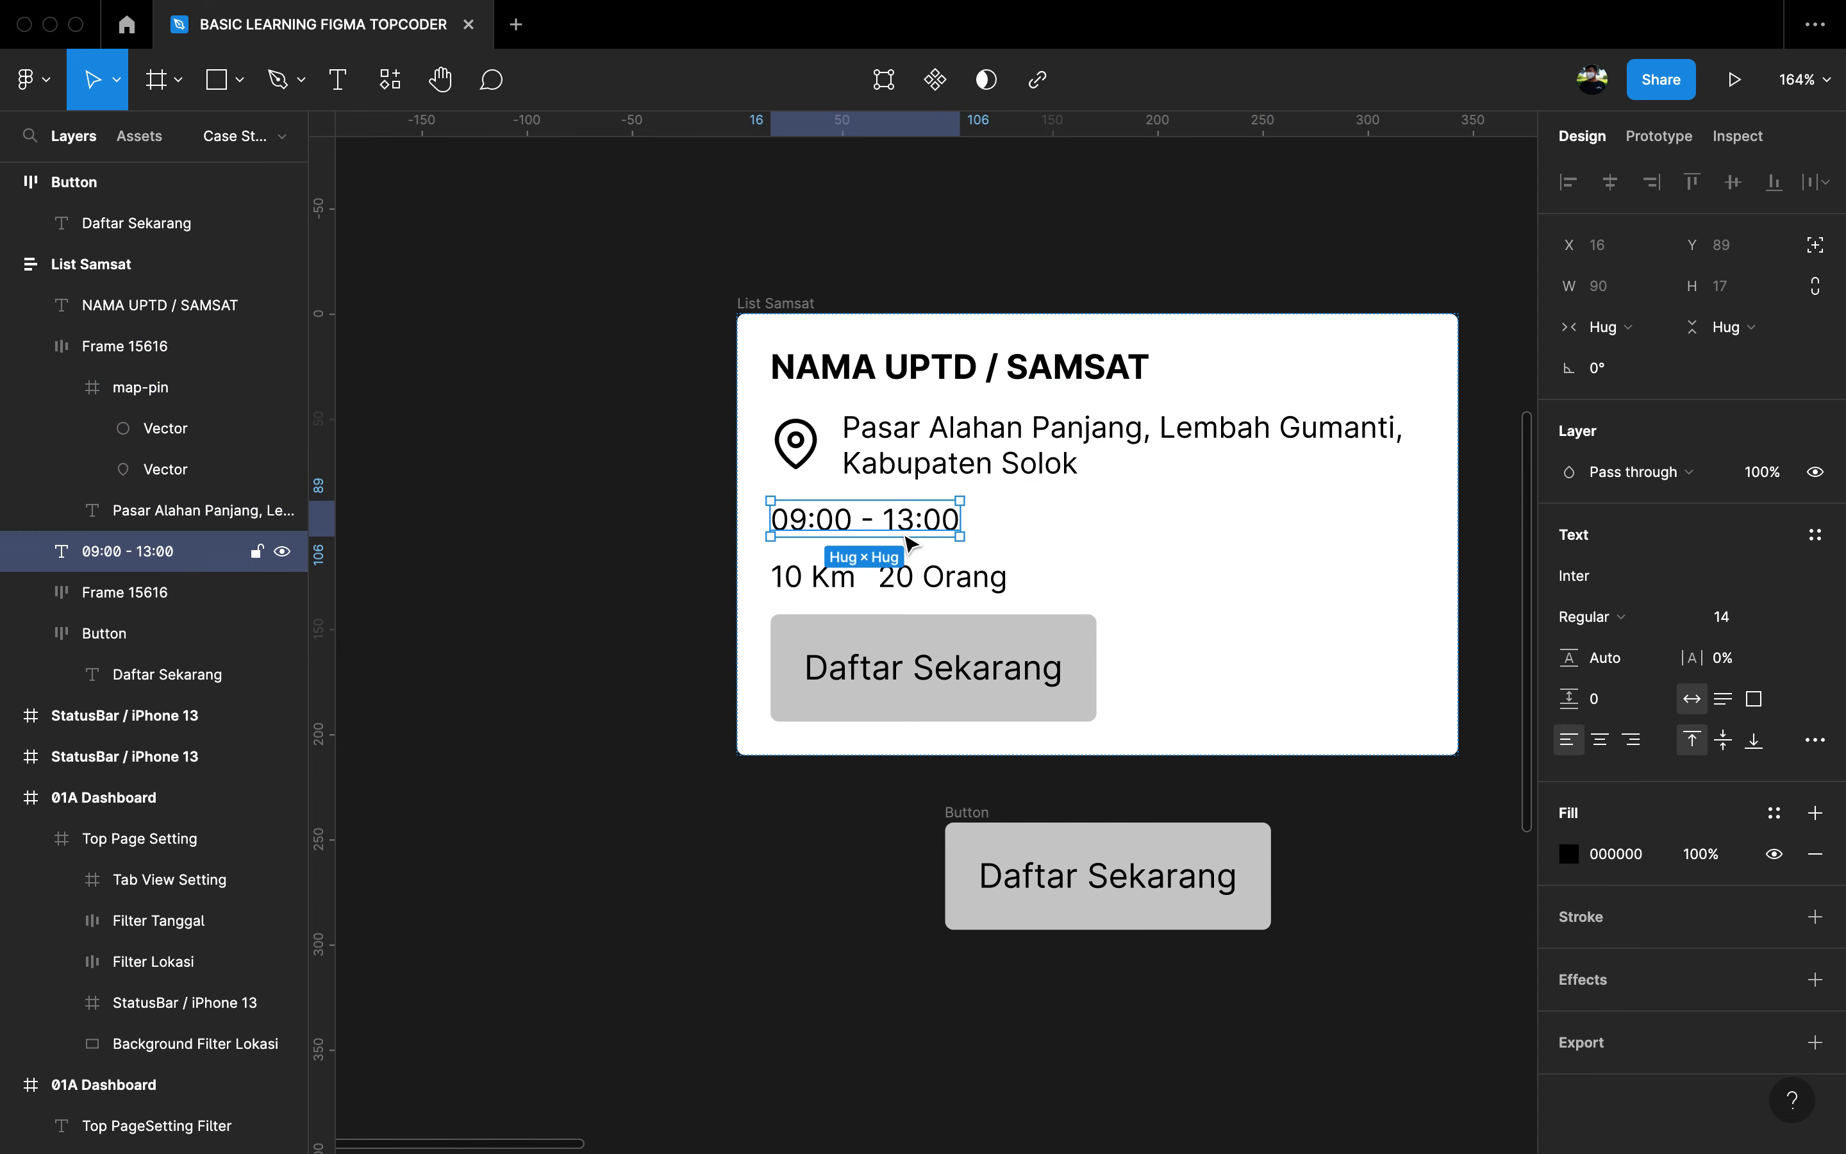
Step: Insert the clock icon with the Feather Icons plugin, searching for "clo"
scroll(907, 542, down, 5)
click(635, 622)
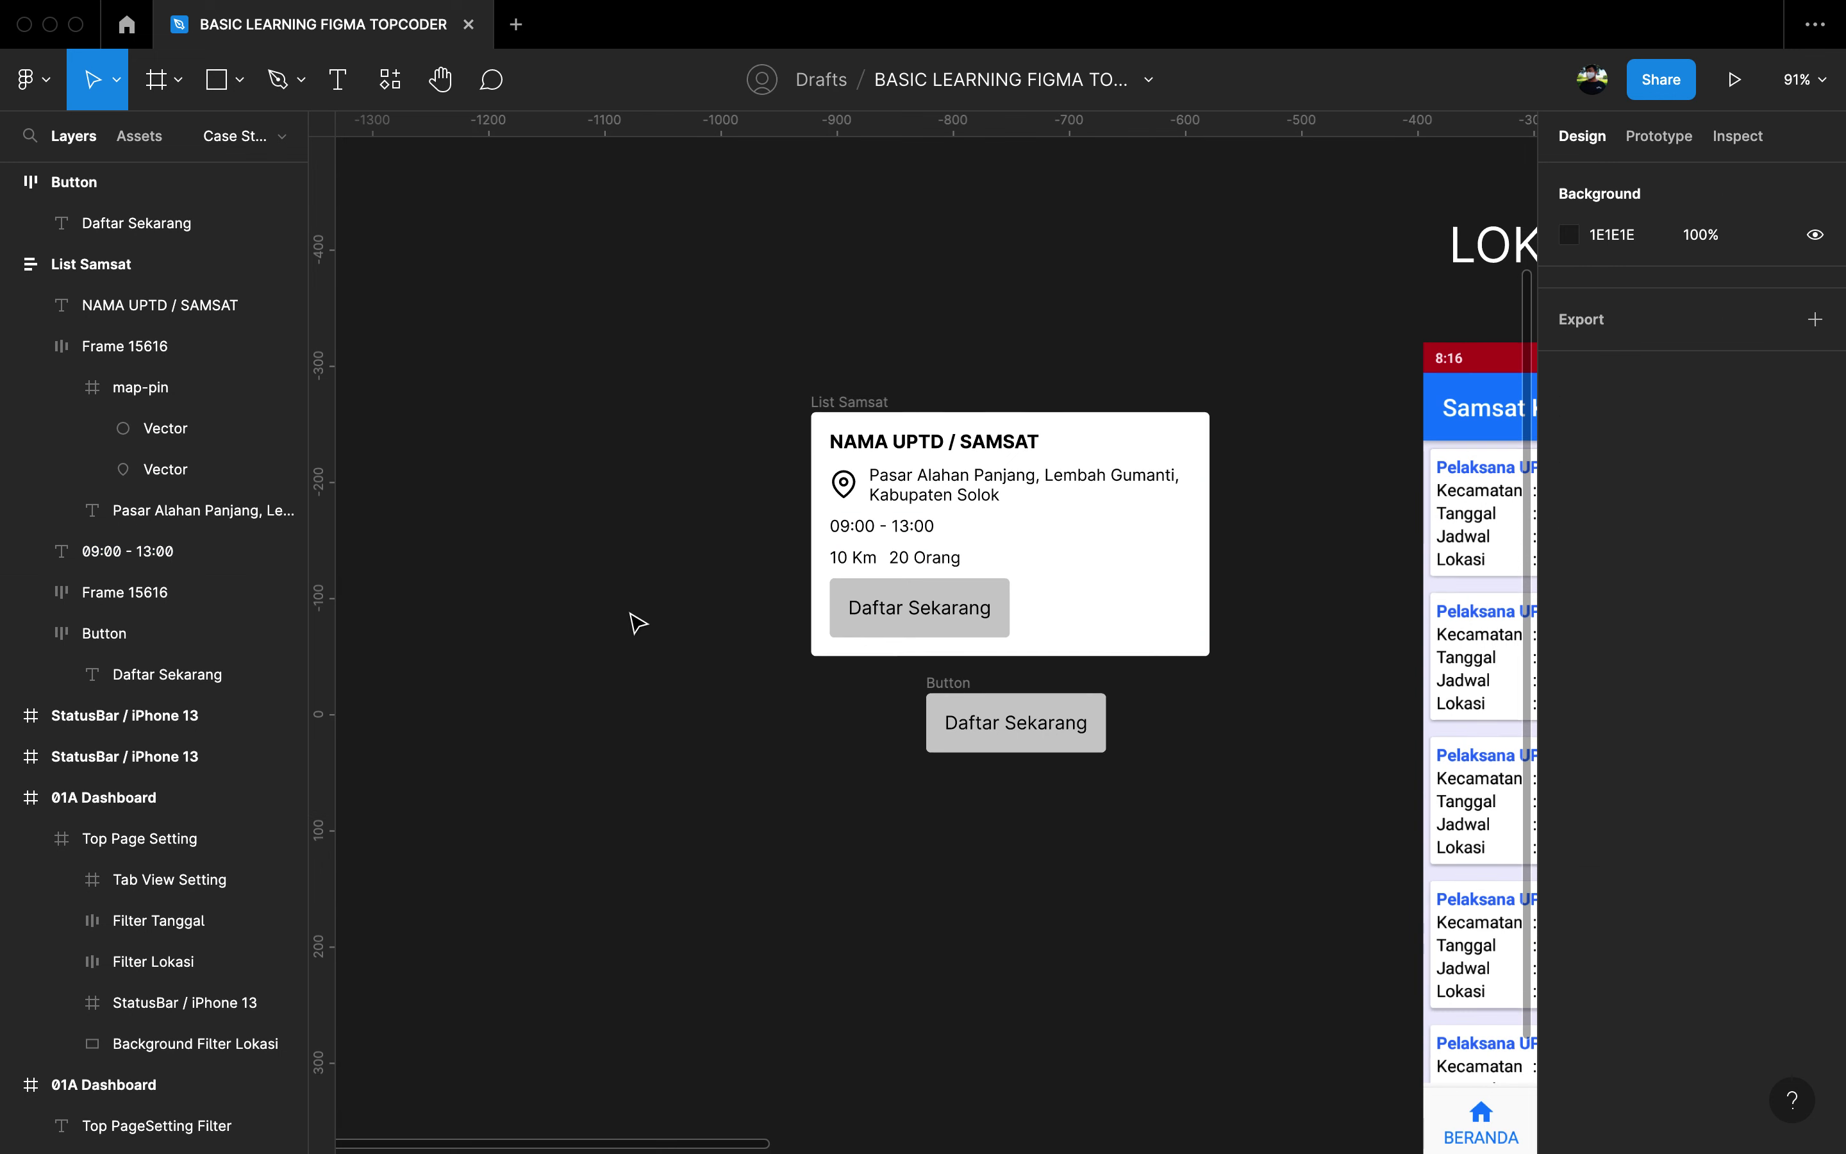
scroll(638, 624, up, 2)
scroll(638, 624, up, 2)
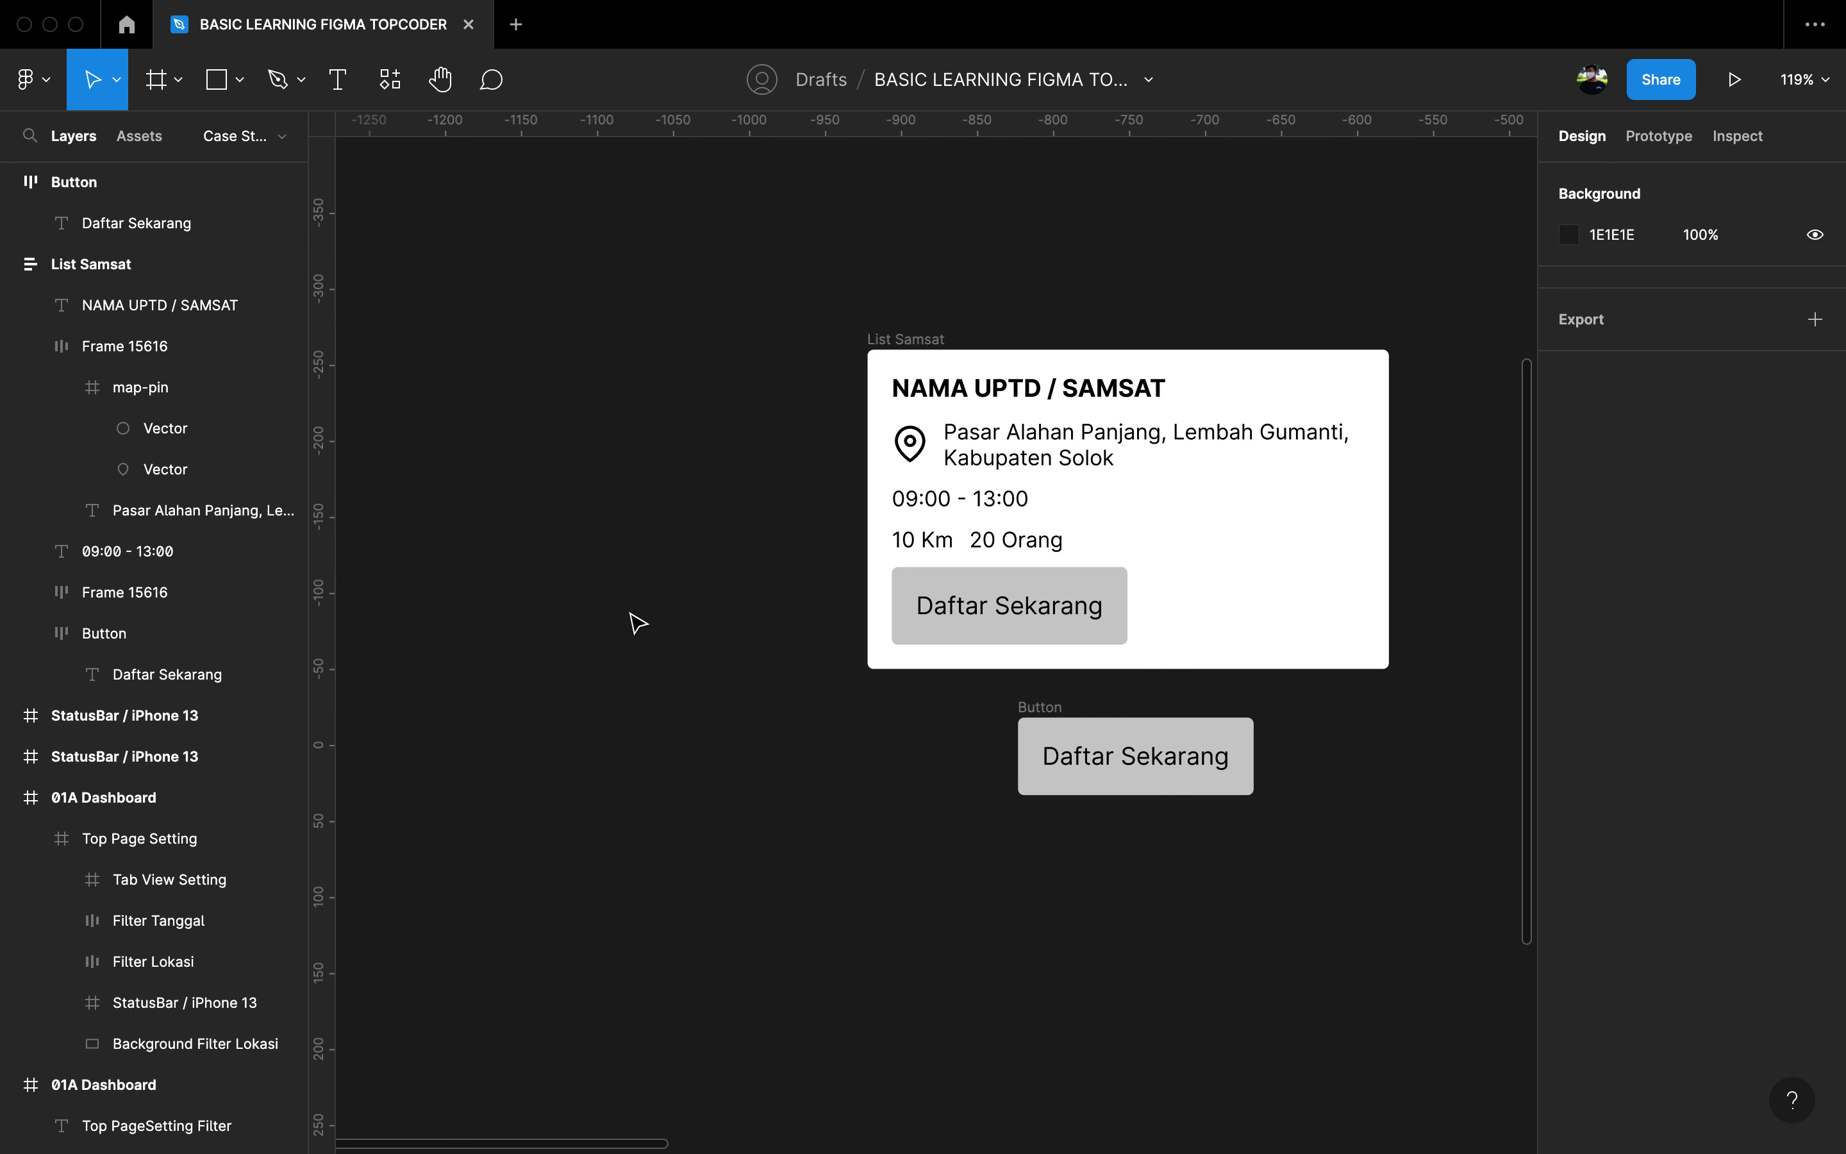
right_click(638, 624)
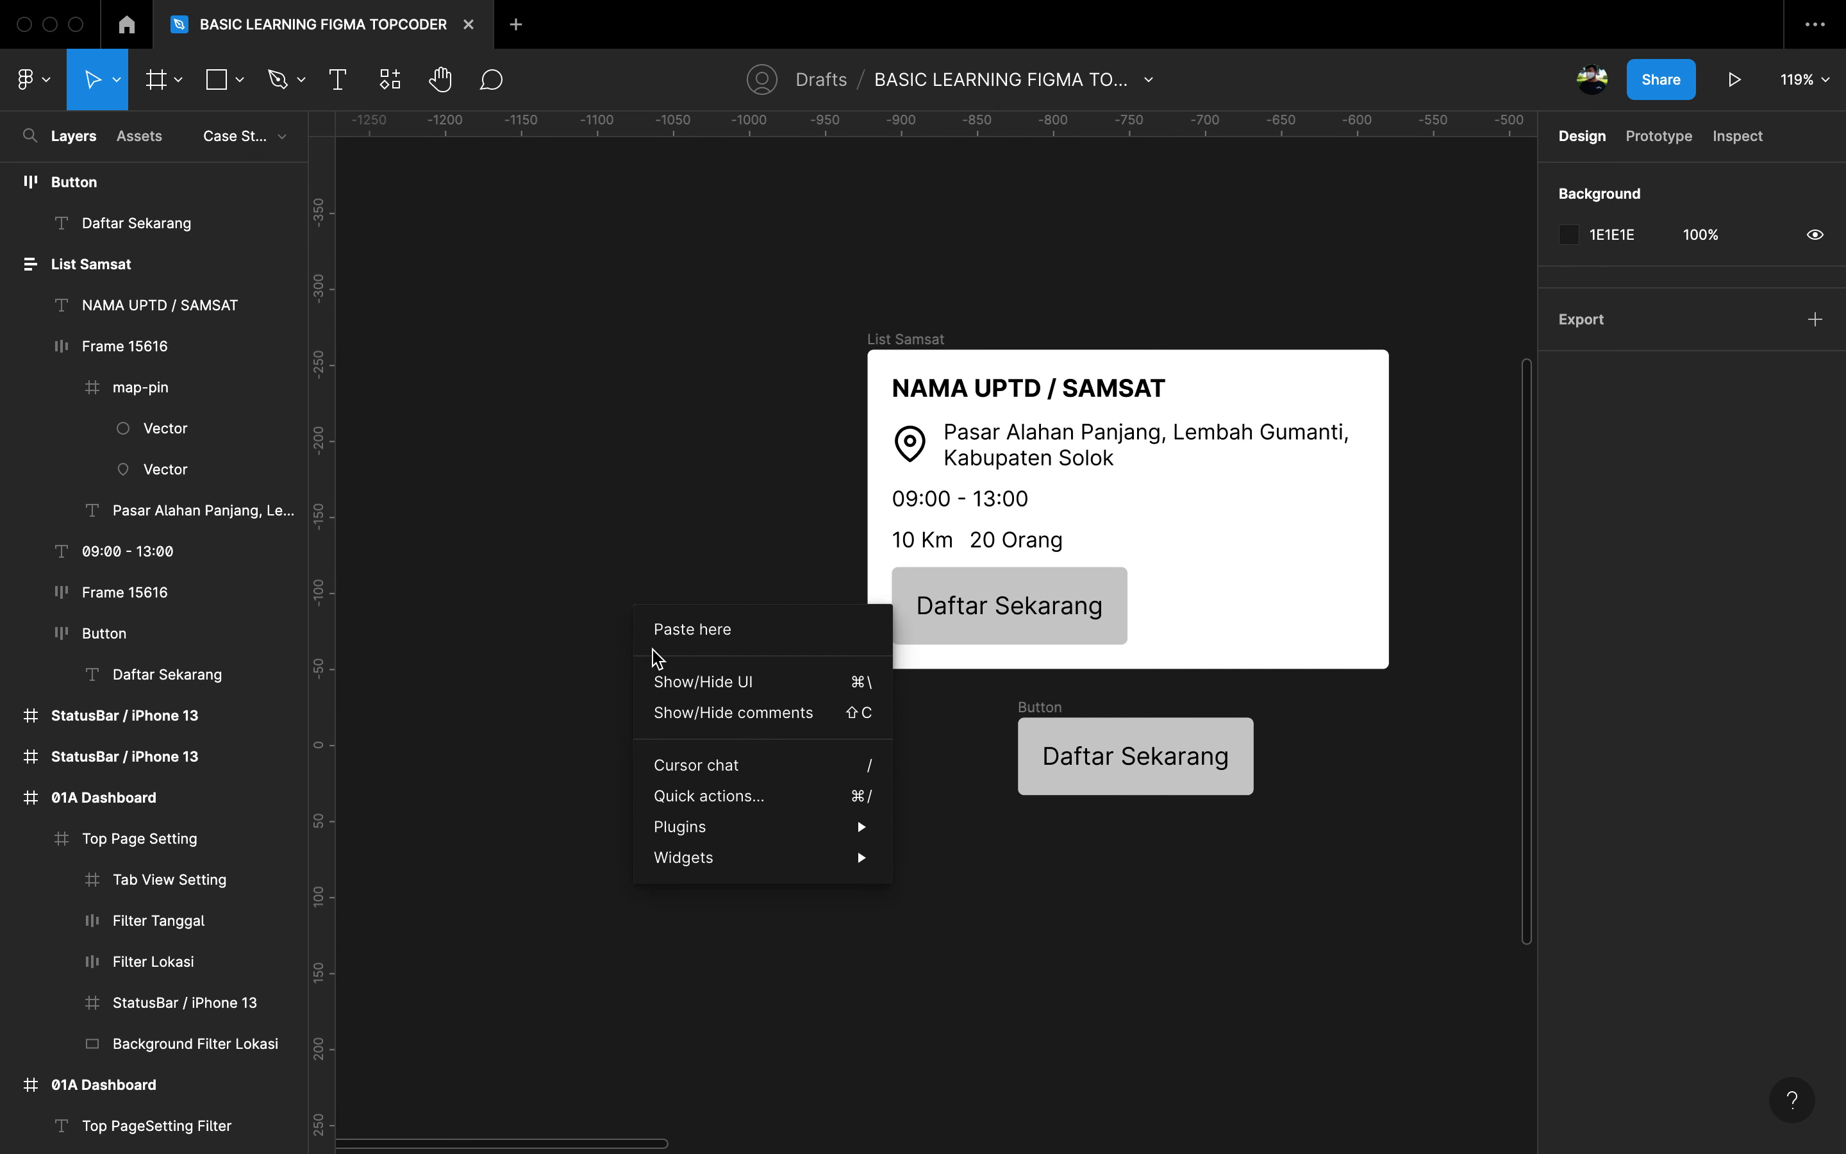
mouse_move(762, 832)
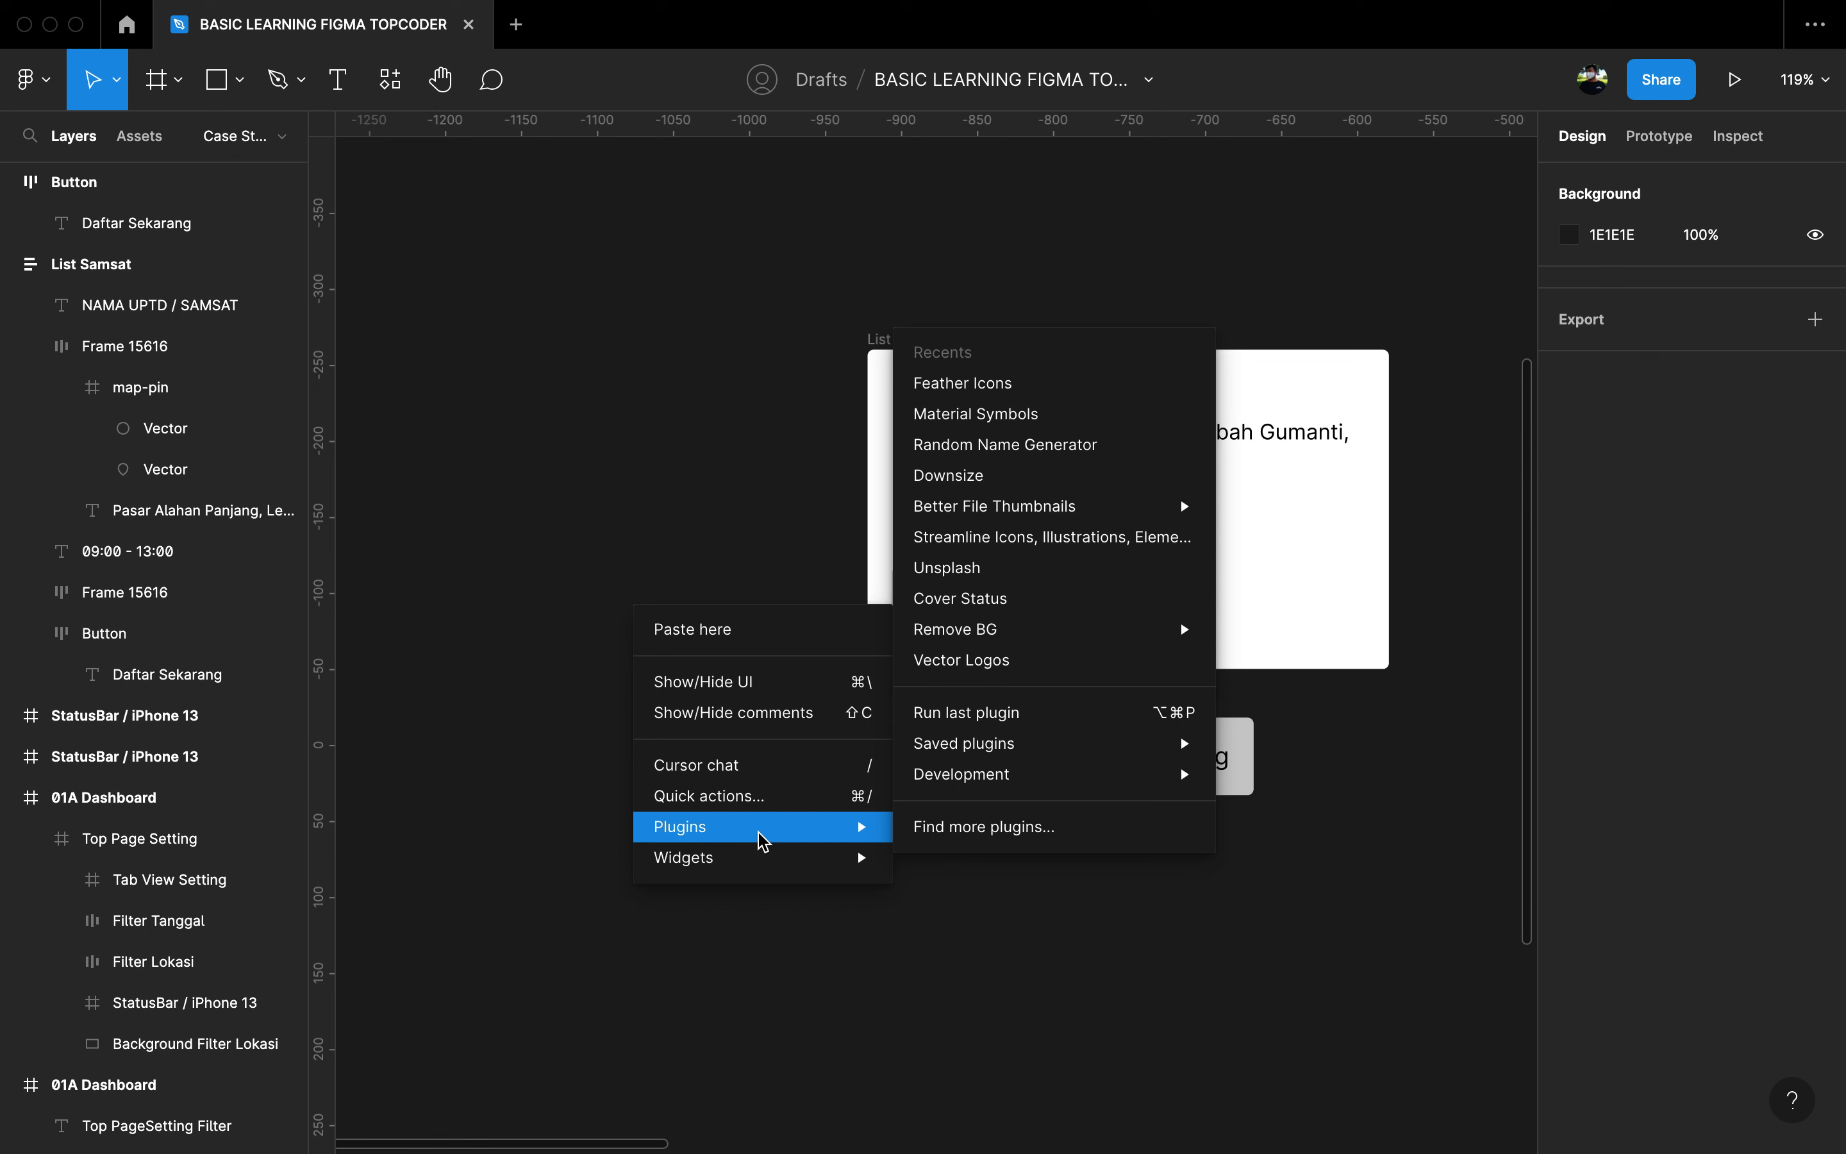
click(1021, 385)
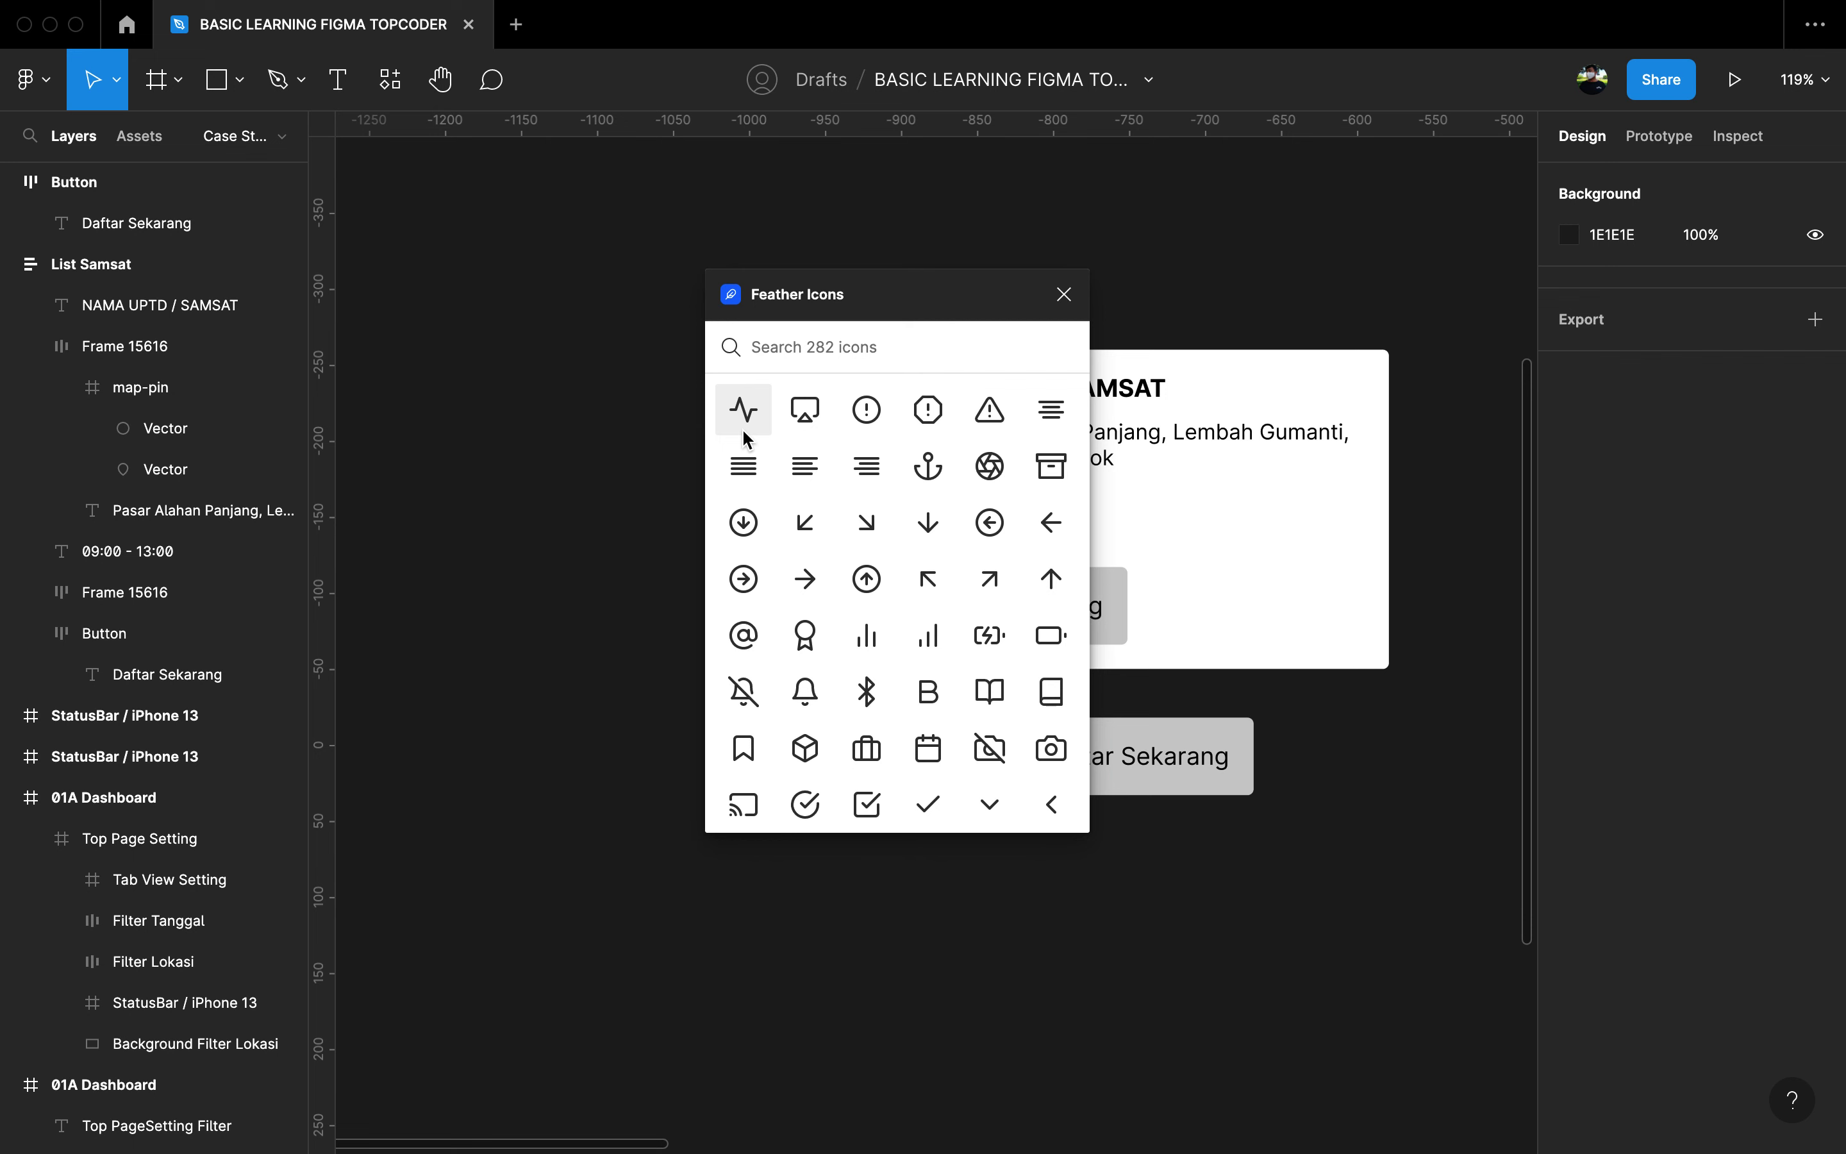
text(clo)
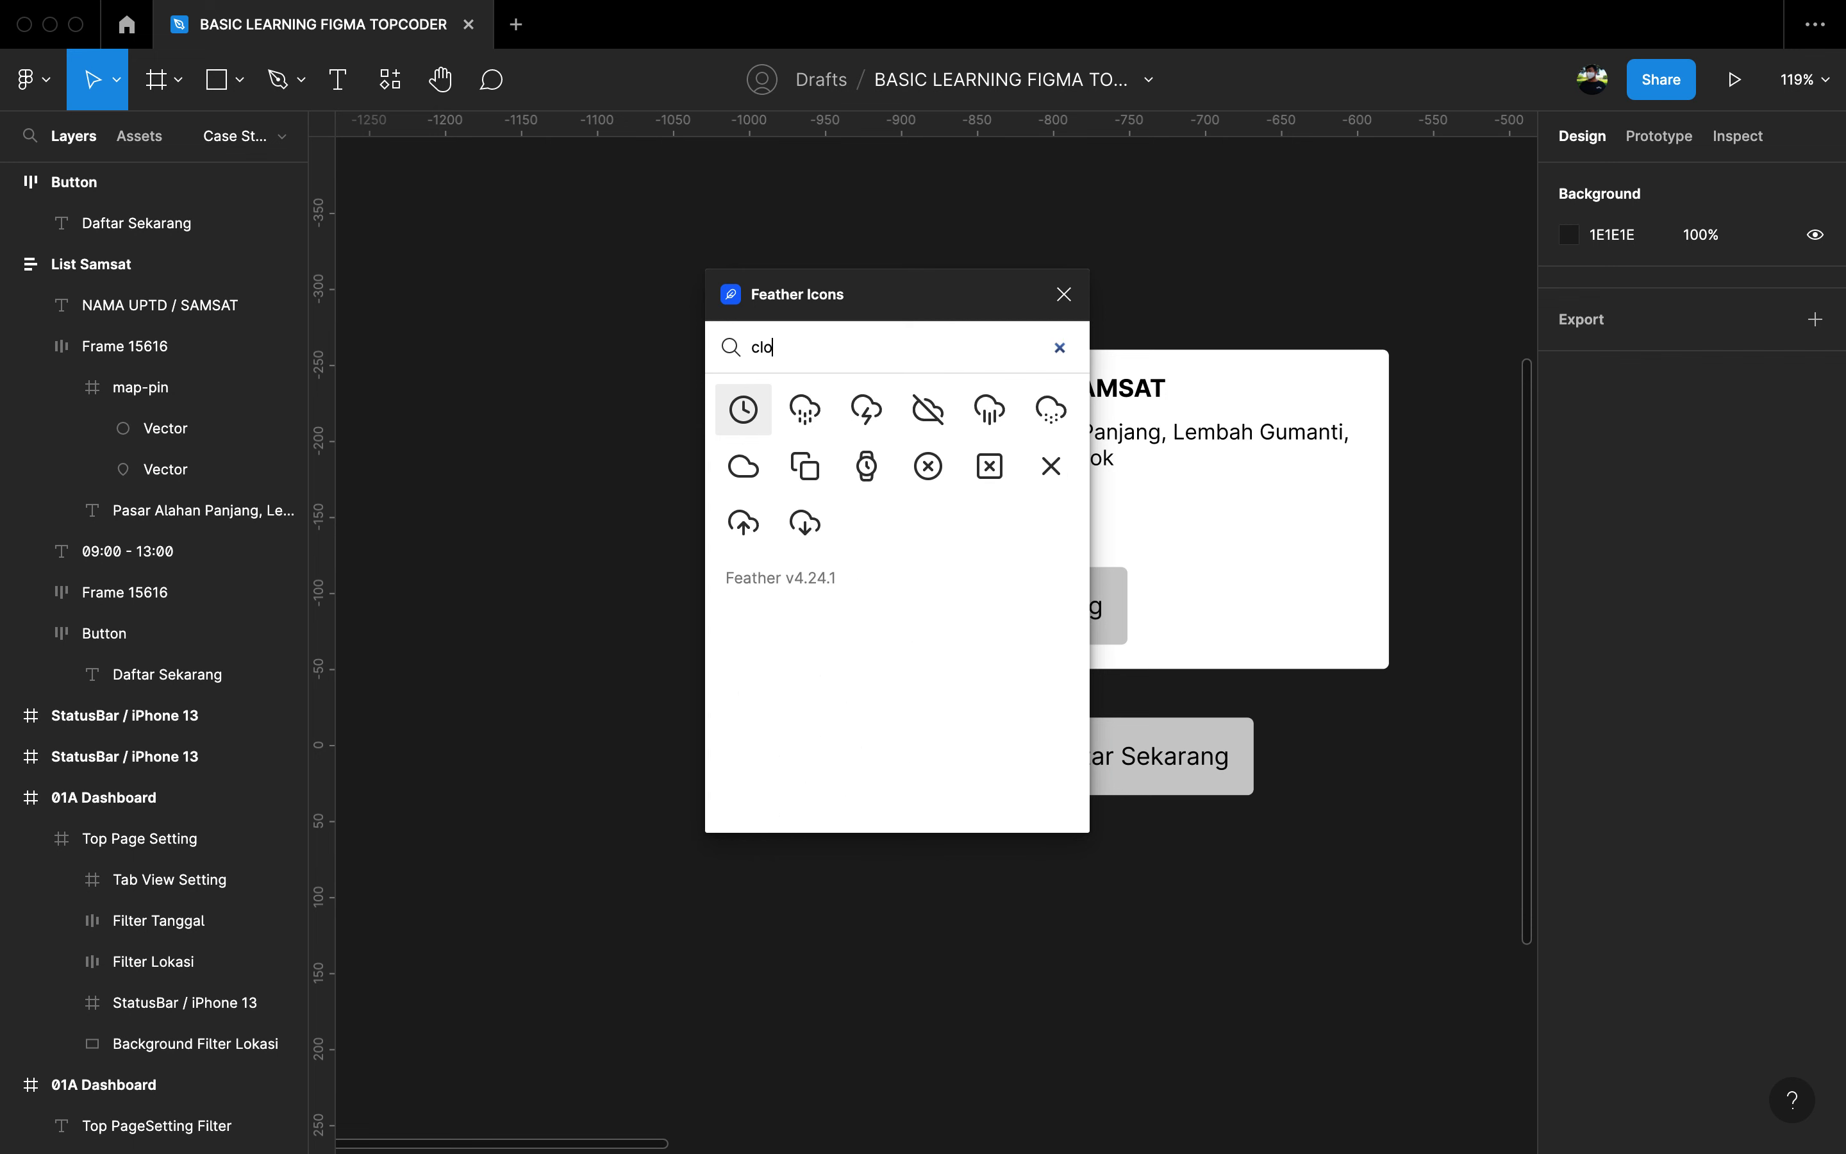
click(755, 431)
click(1065, 293)
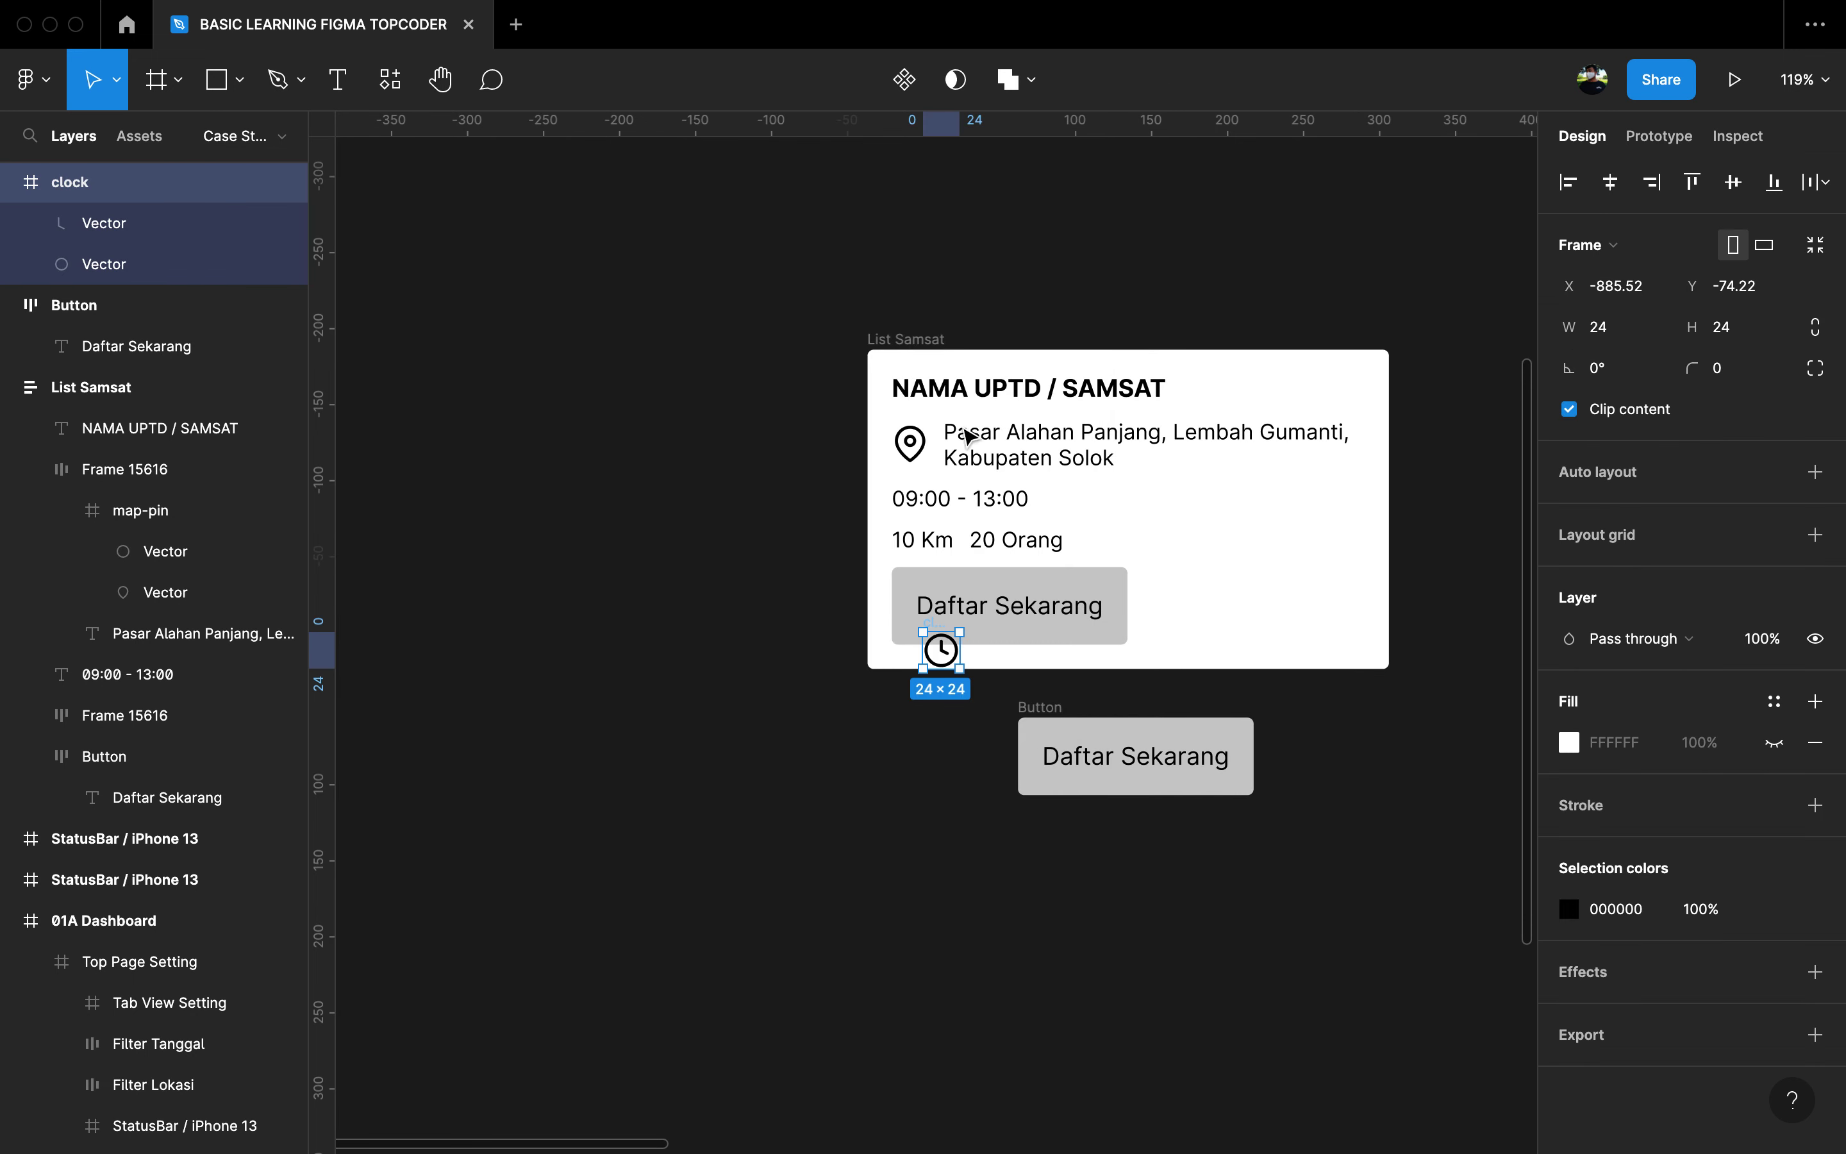
Step: Cut the clock icon, and group the opening hours text in the List Samsat card with auto layout
key(Delete)
click(924, 512)
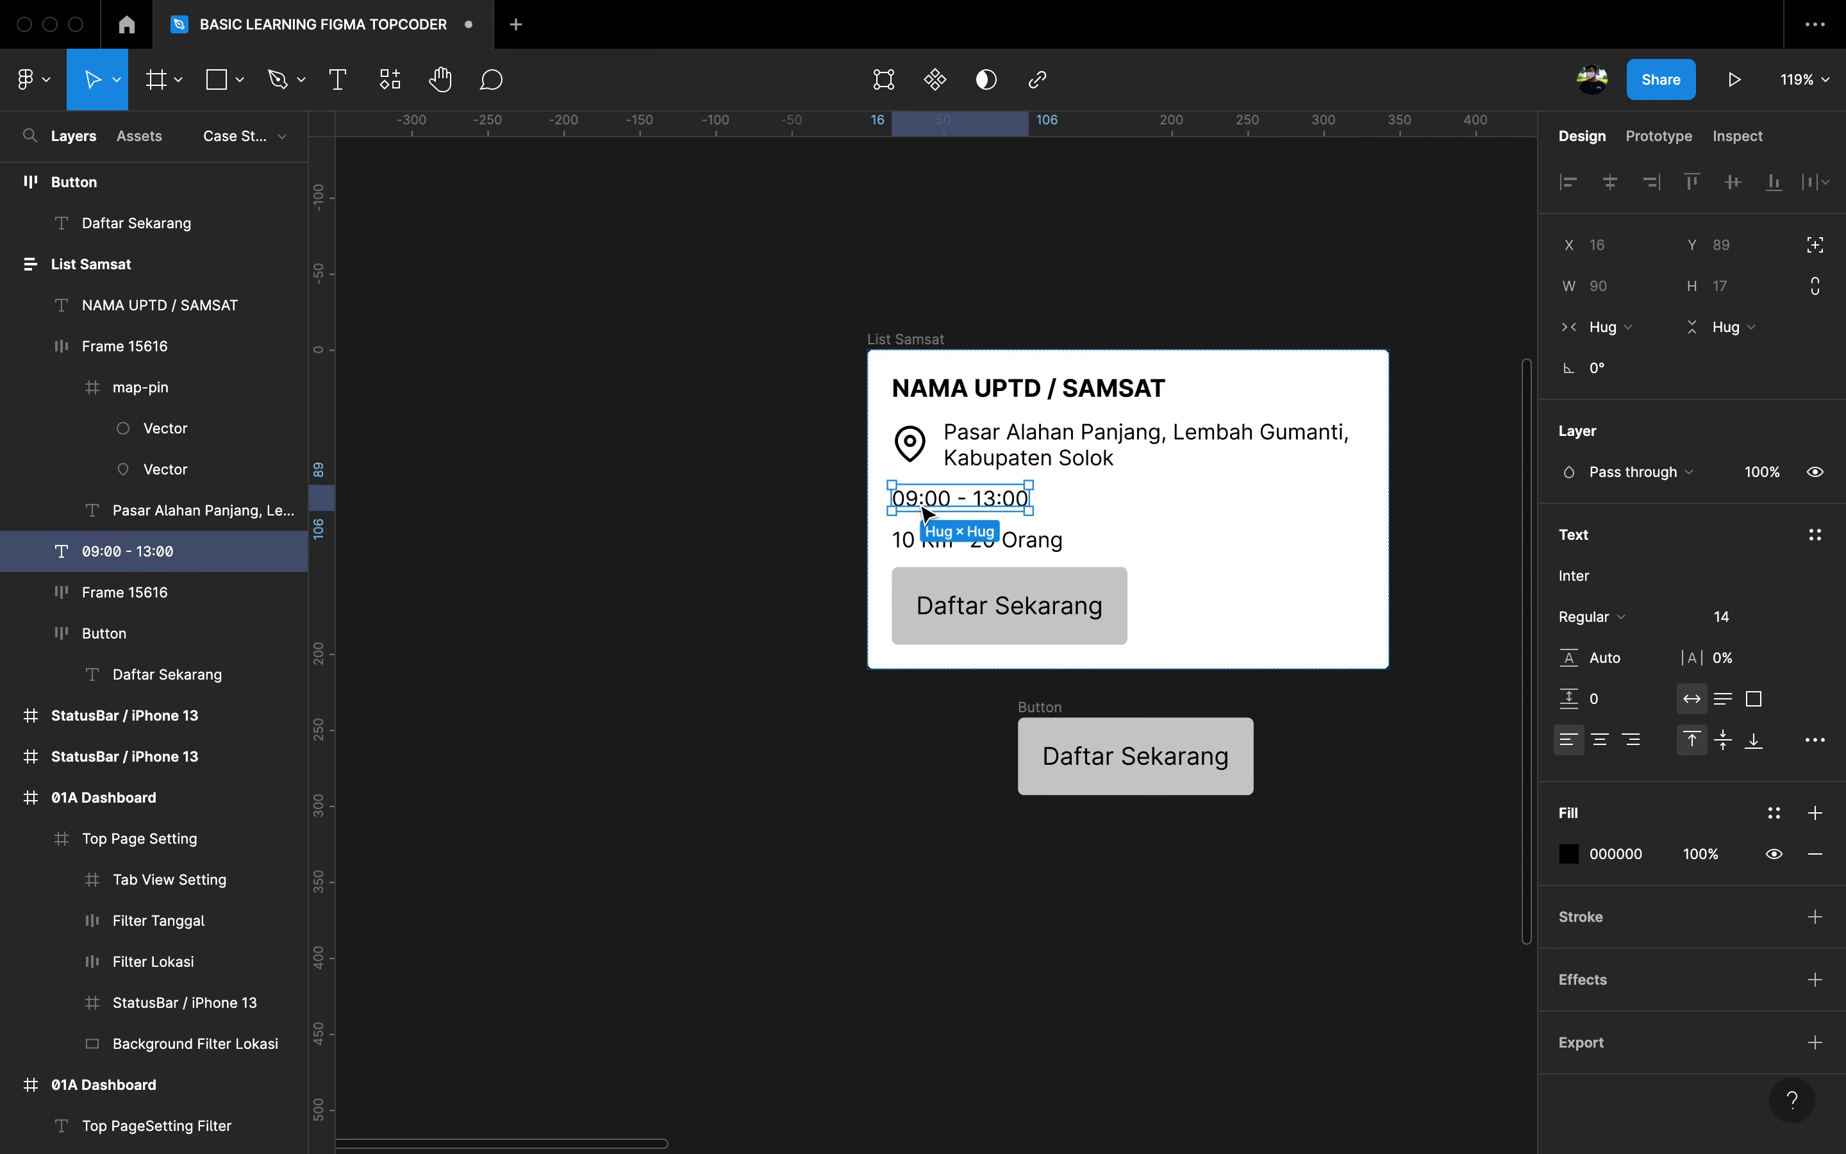
key(super+g)
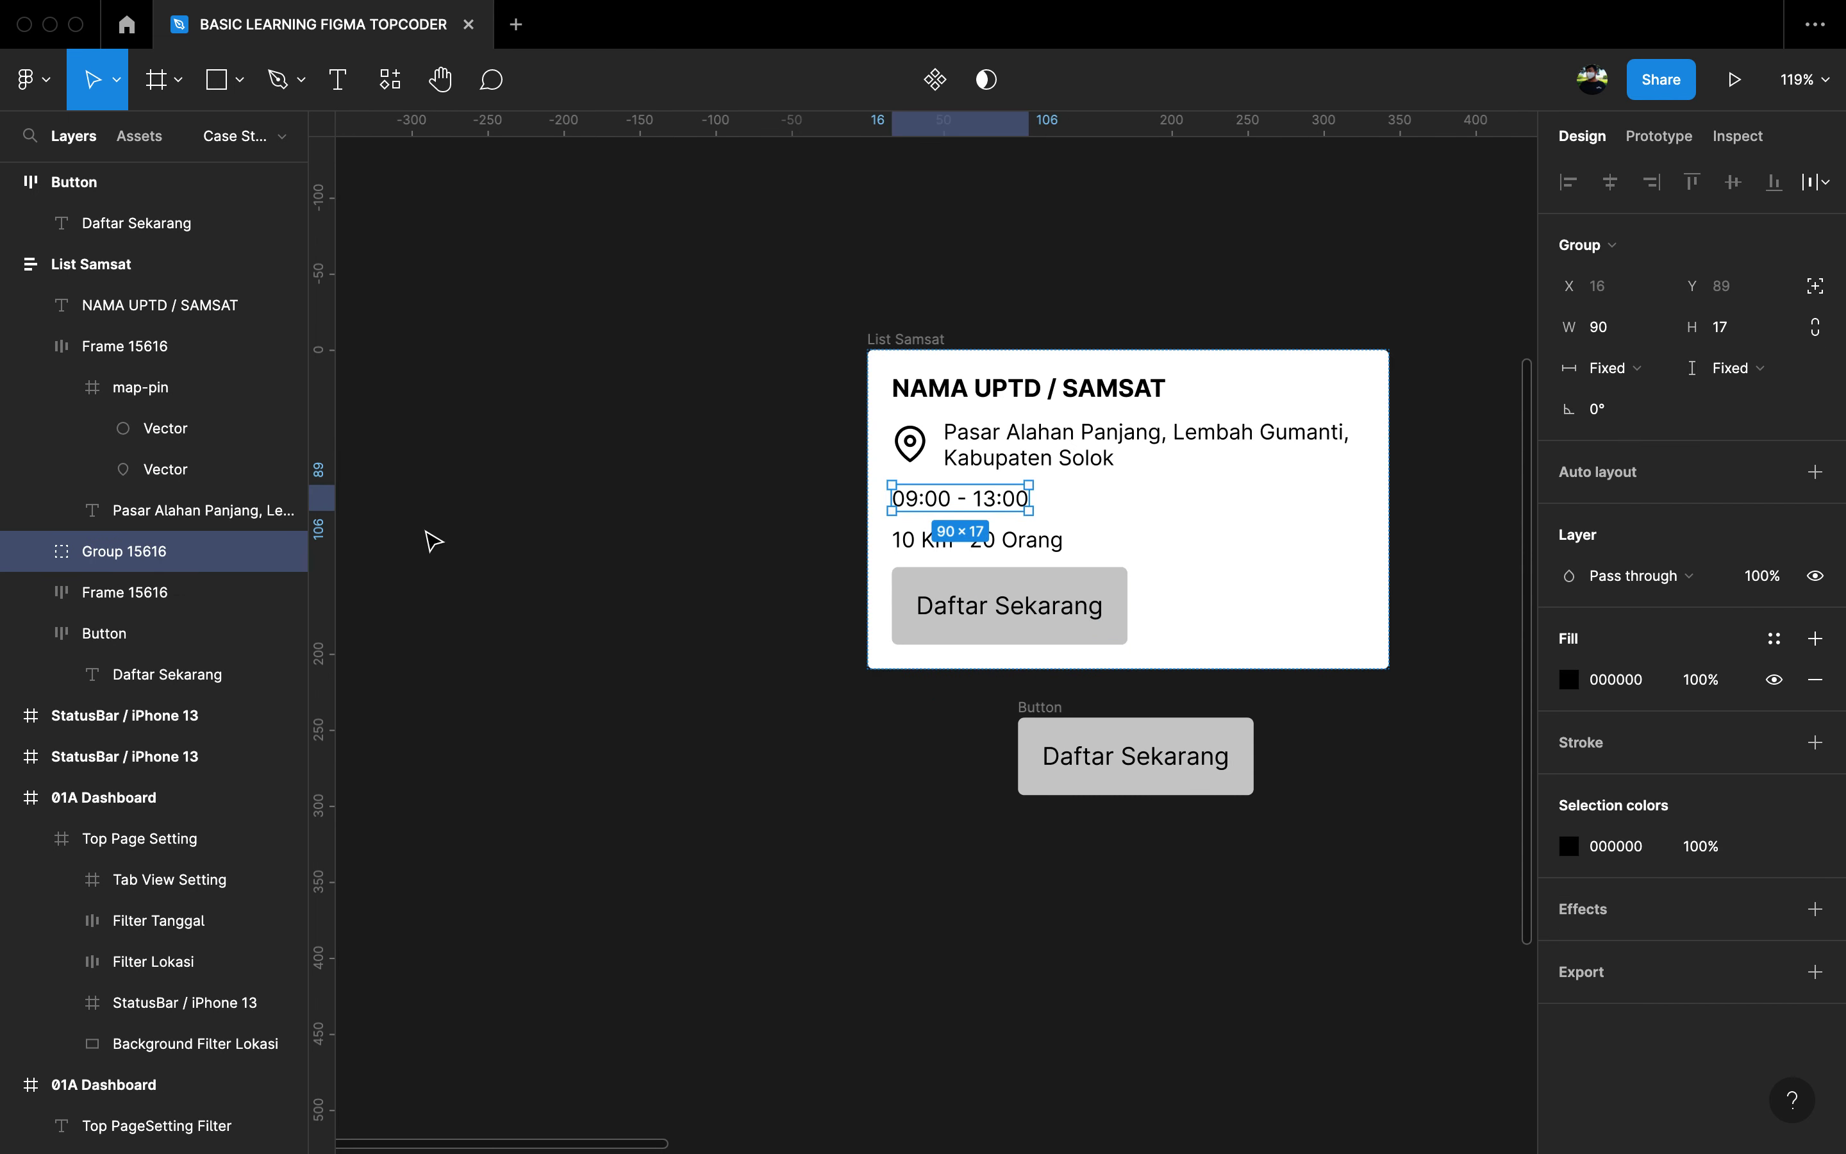
click(1616, 477)
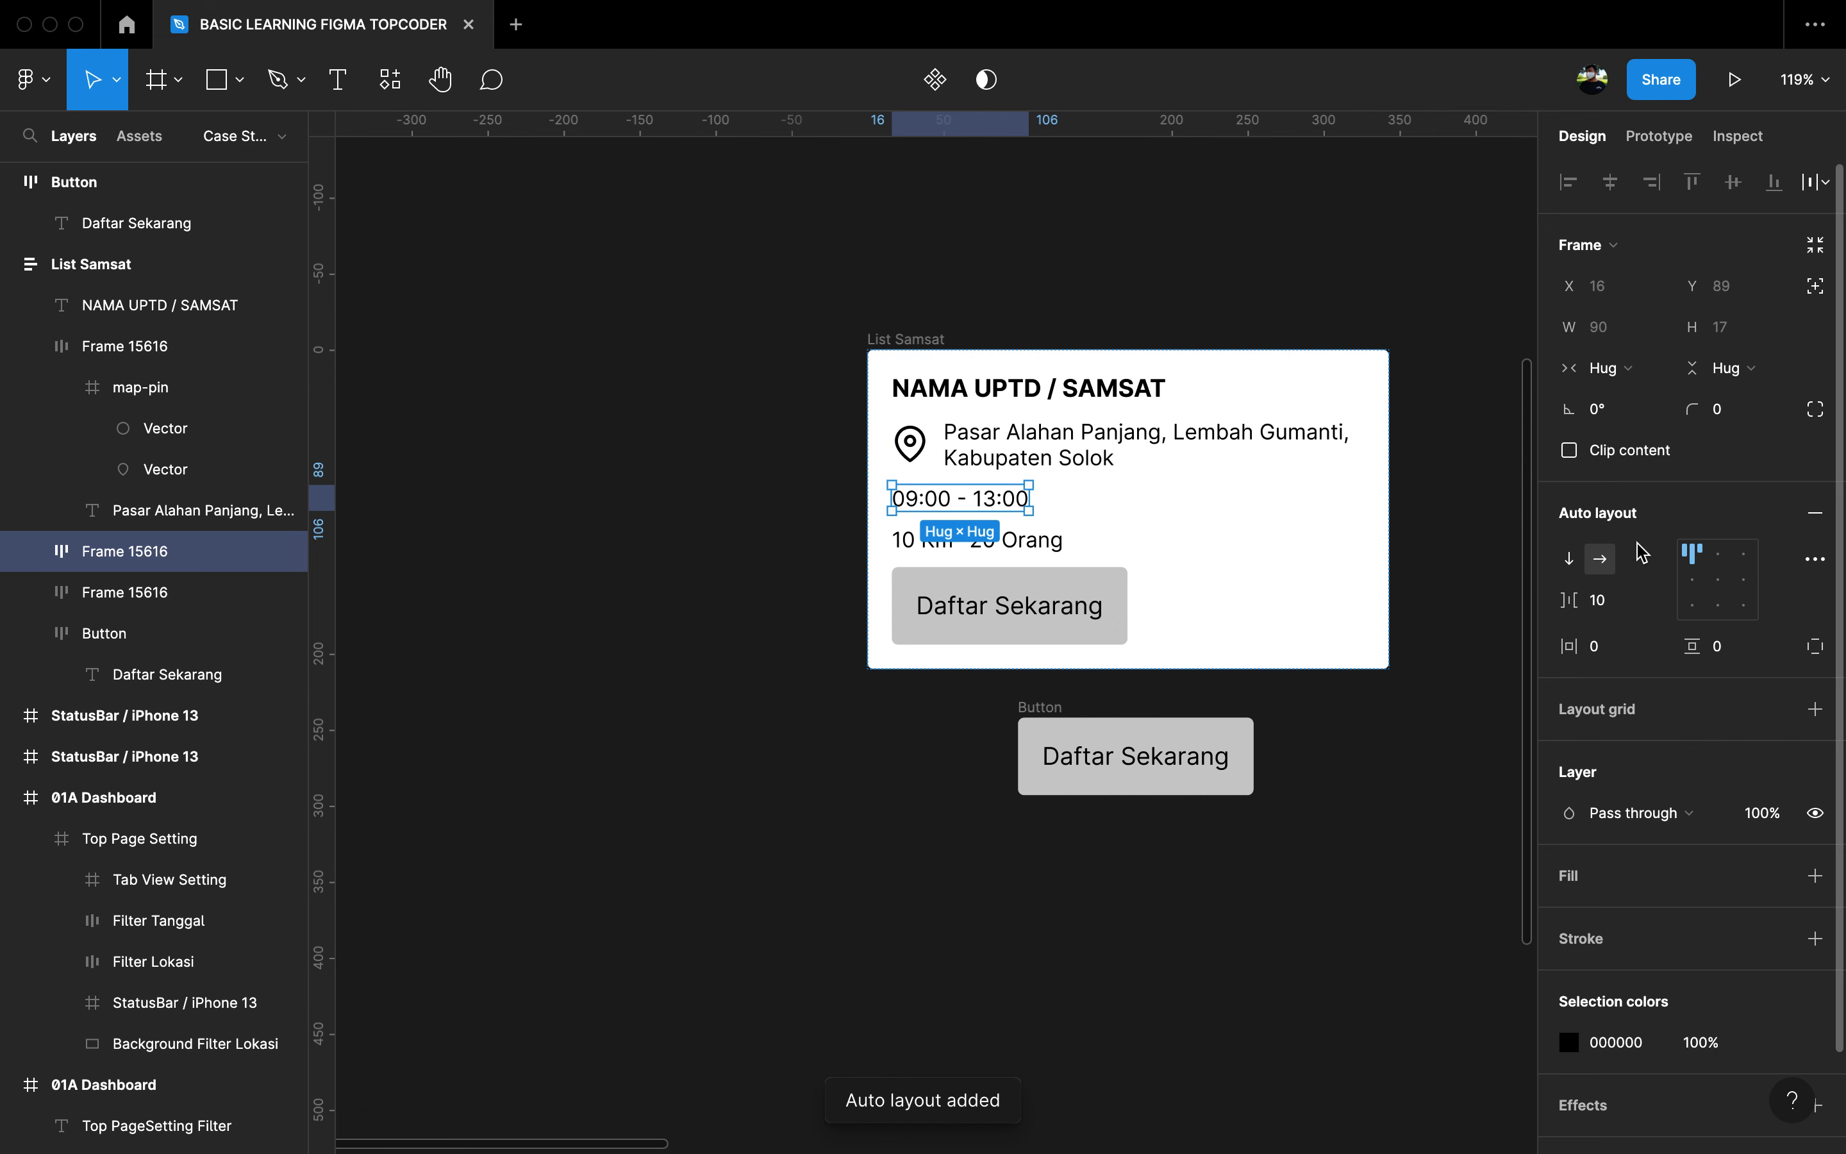
Step: Paste the clock icon in front of the opening hours text and align that row left and vertically centered
key(super+v)
key(Left)
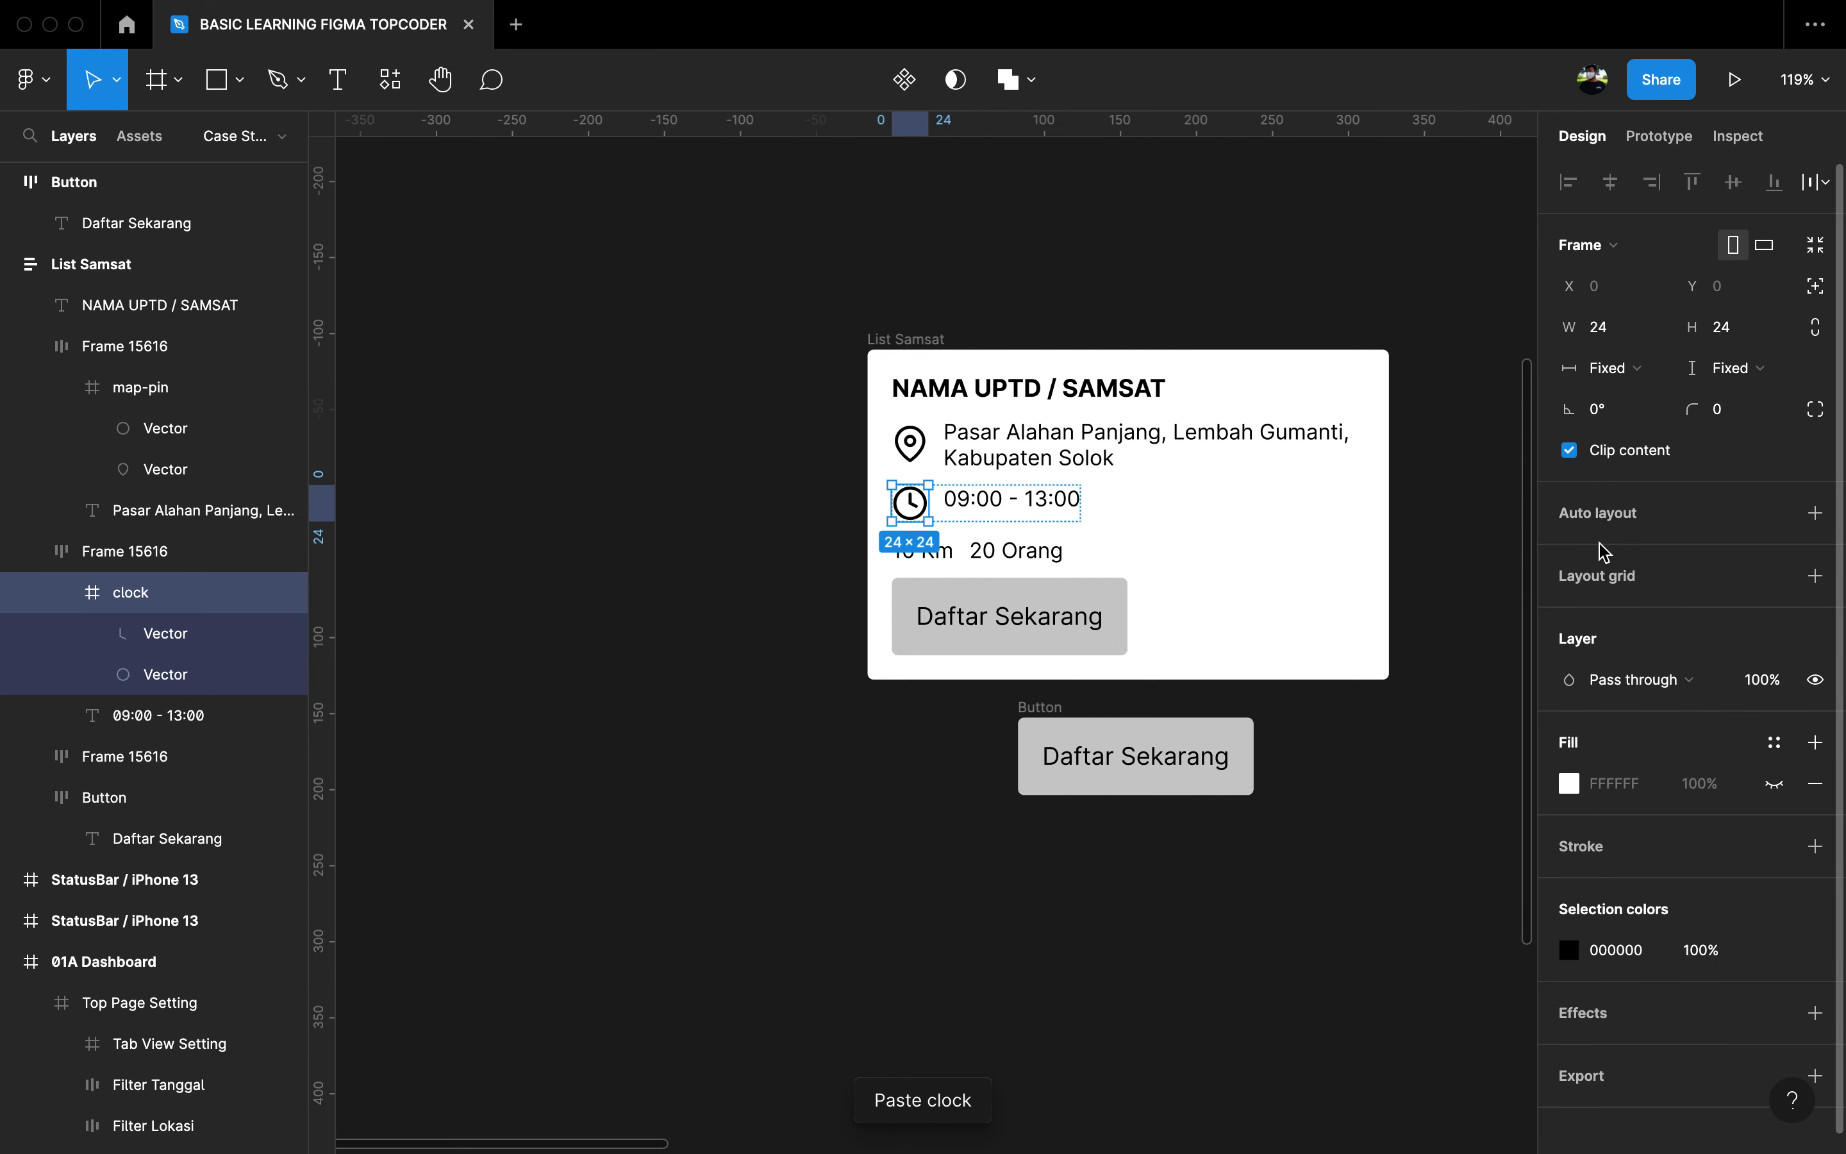
click(1091, 428)
click(992, 513)
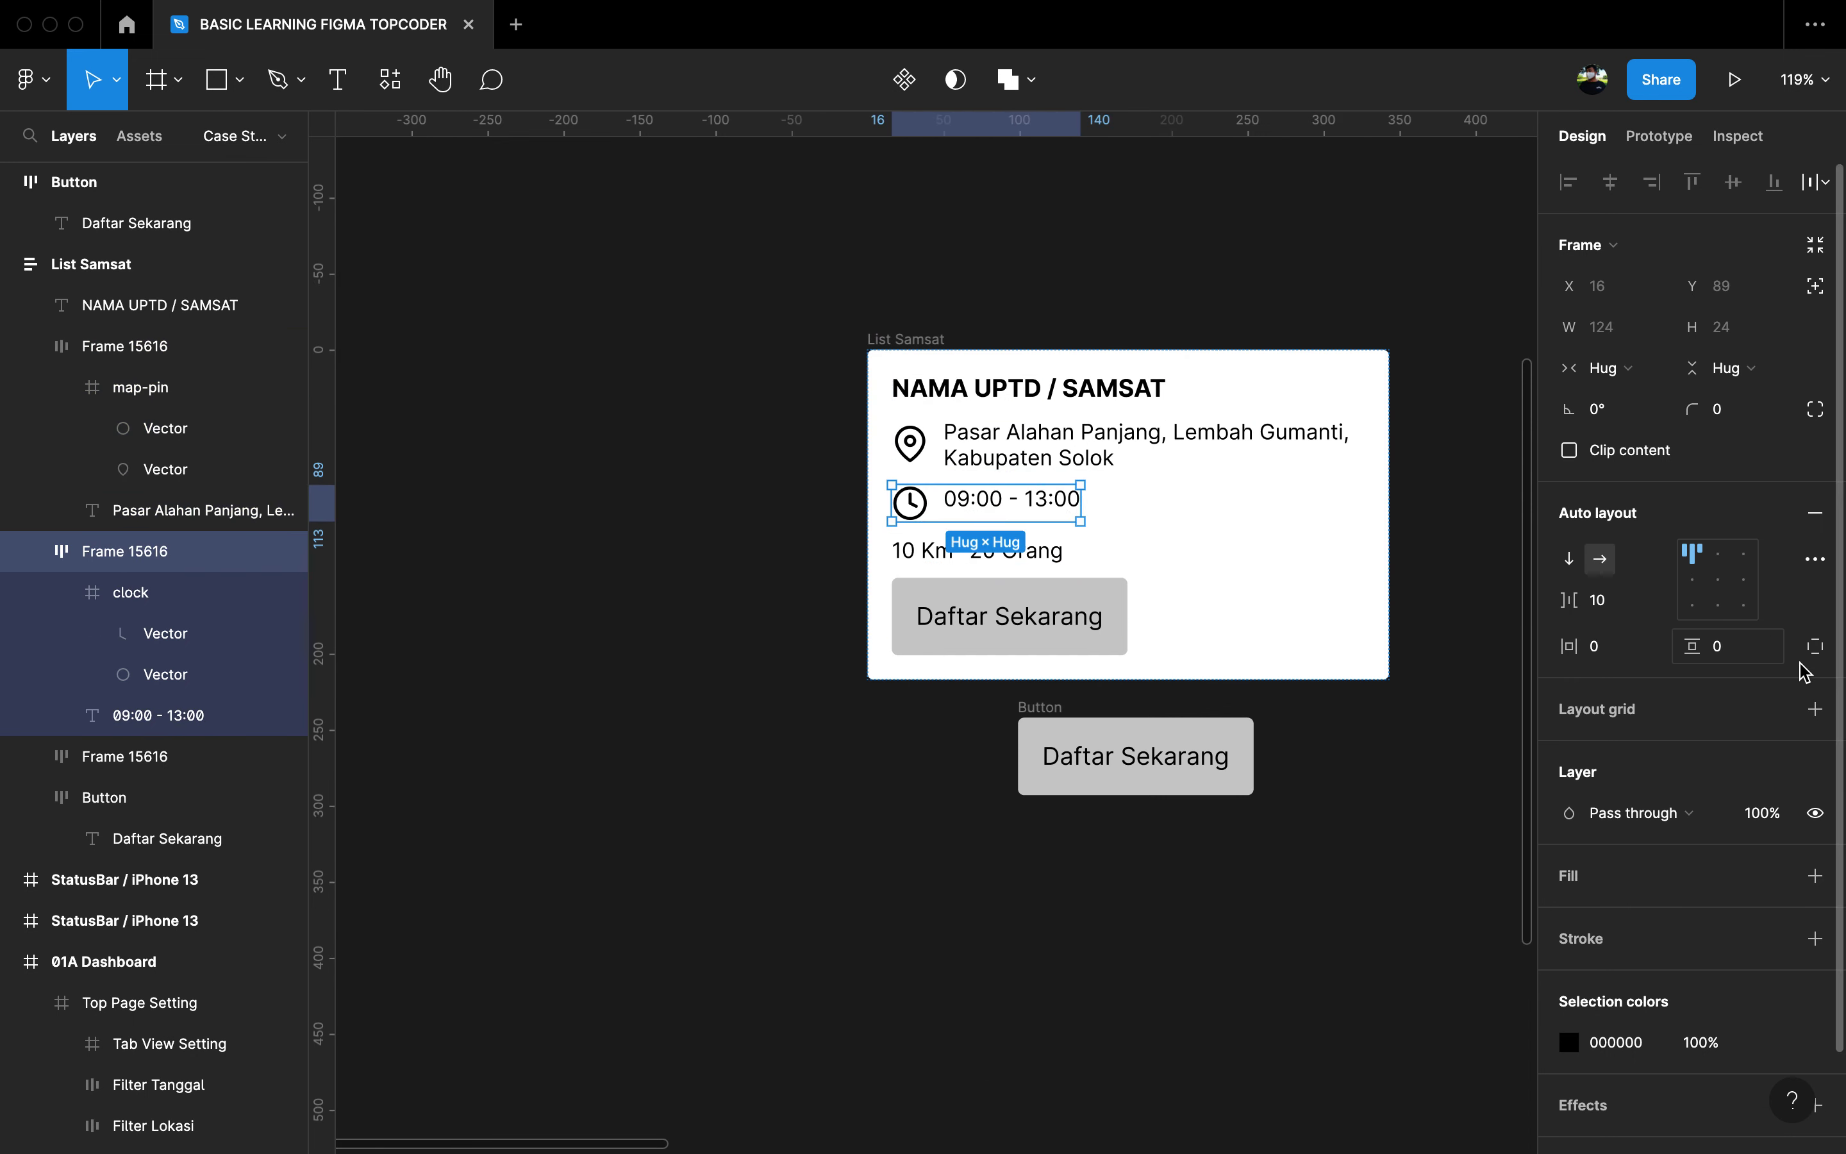
click(1816, 561)
click(1691, 580)
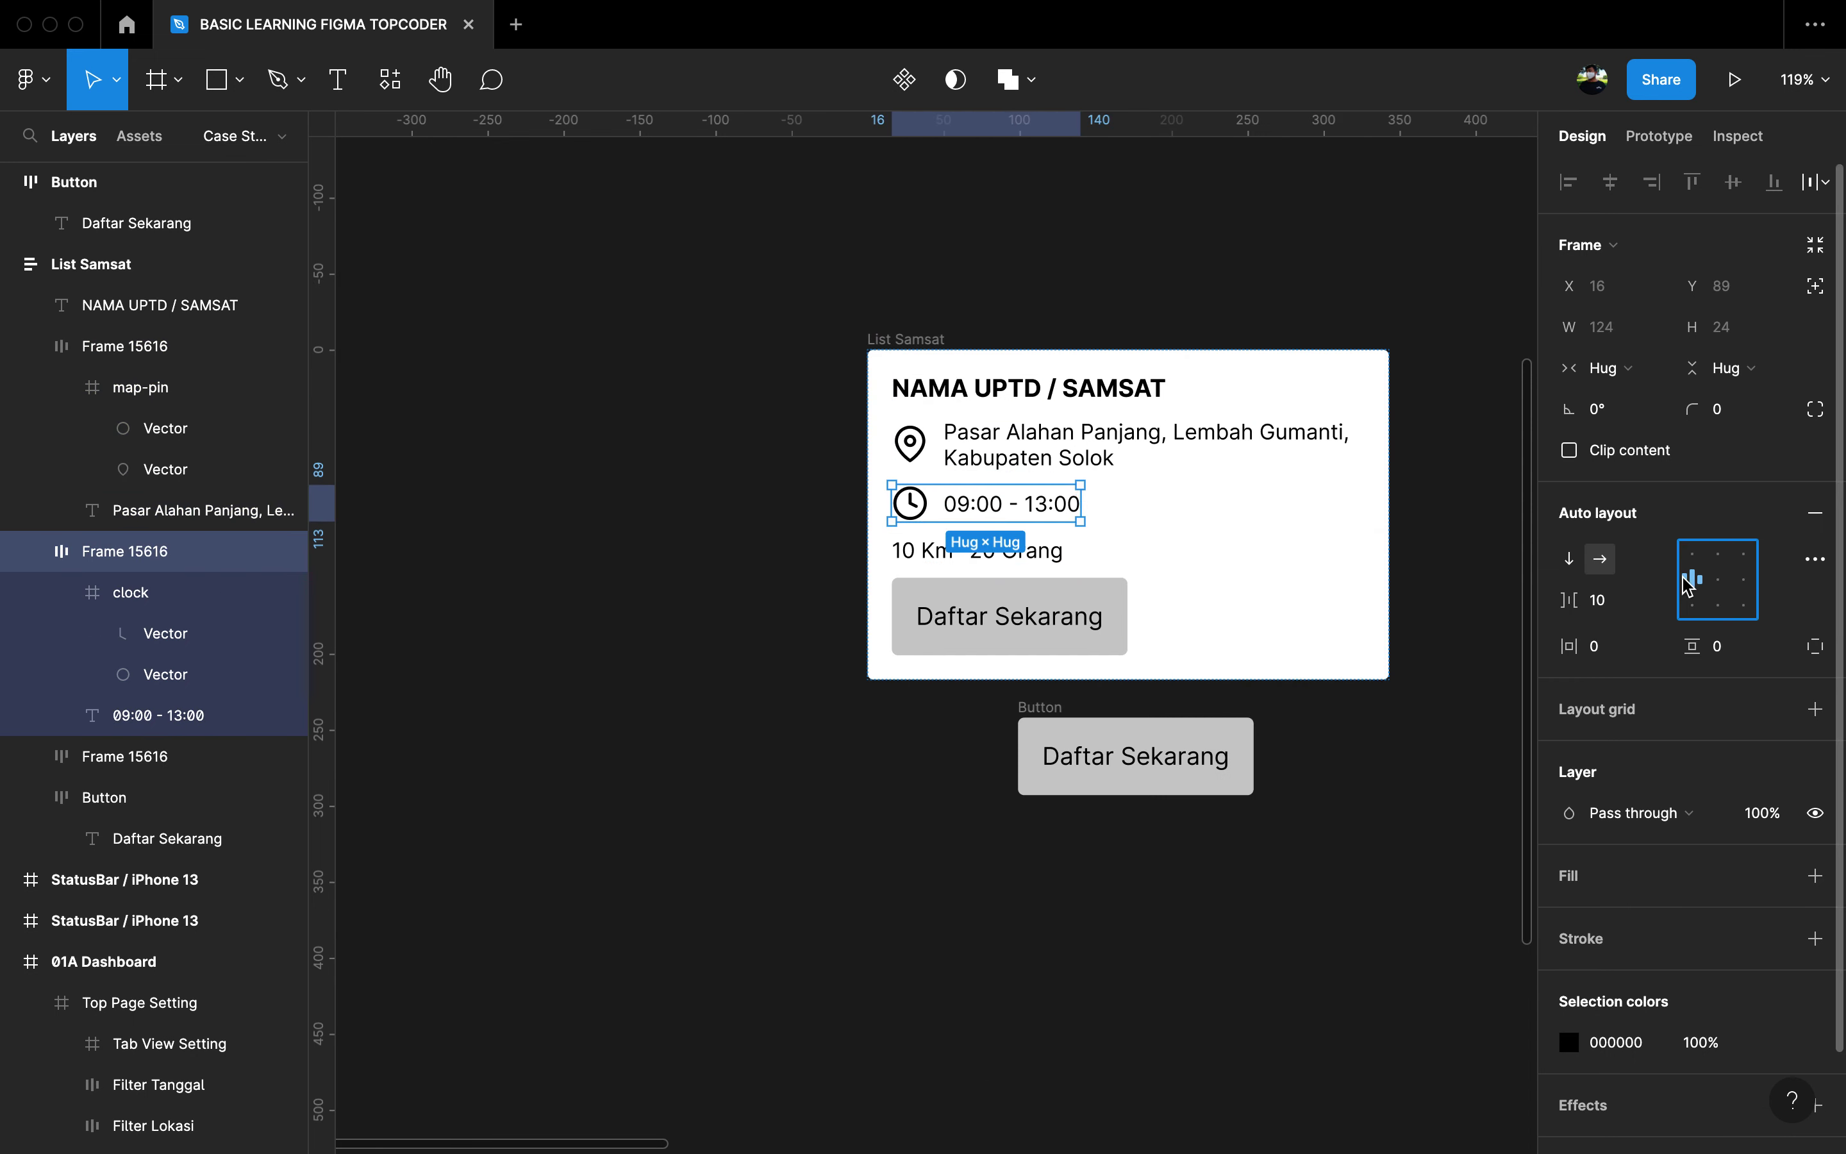
click(1411, 501)
click(1129, 458)
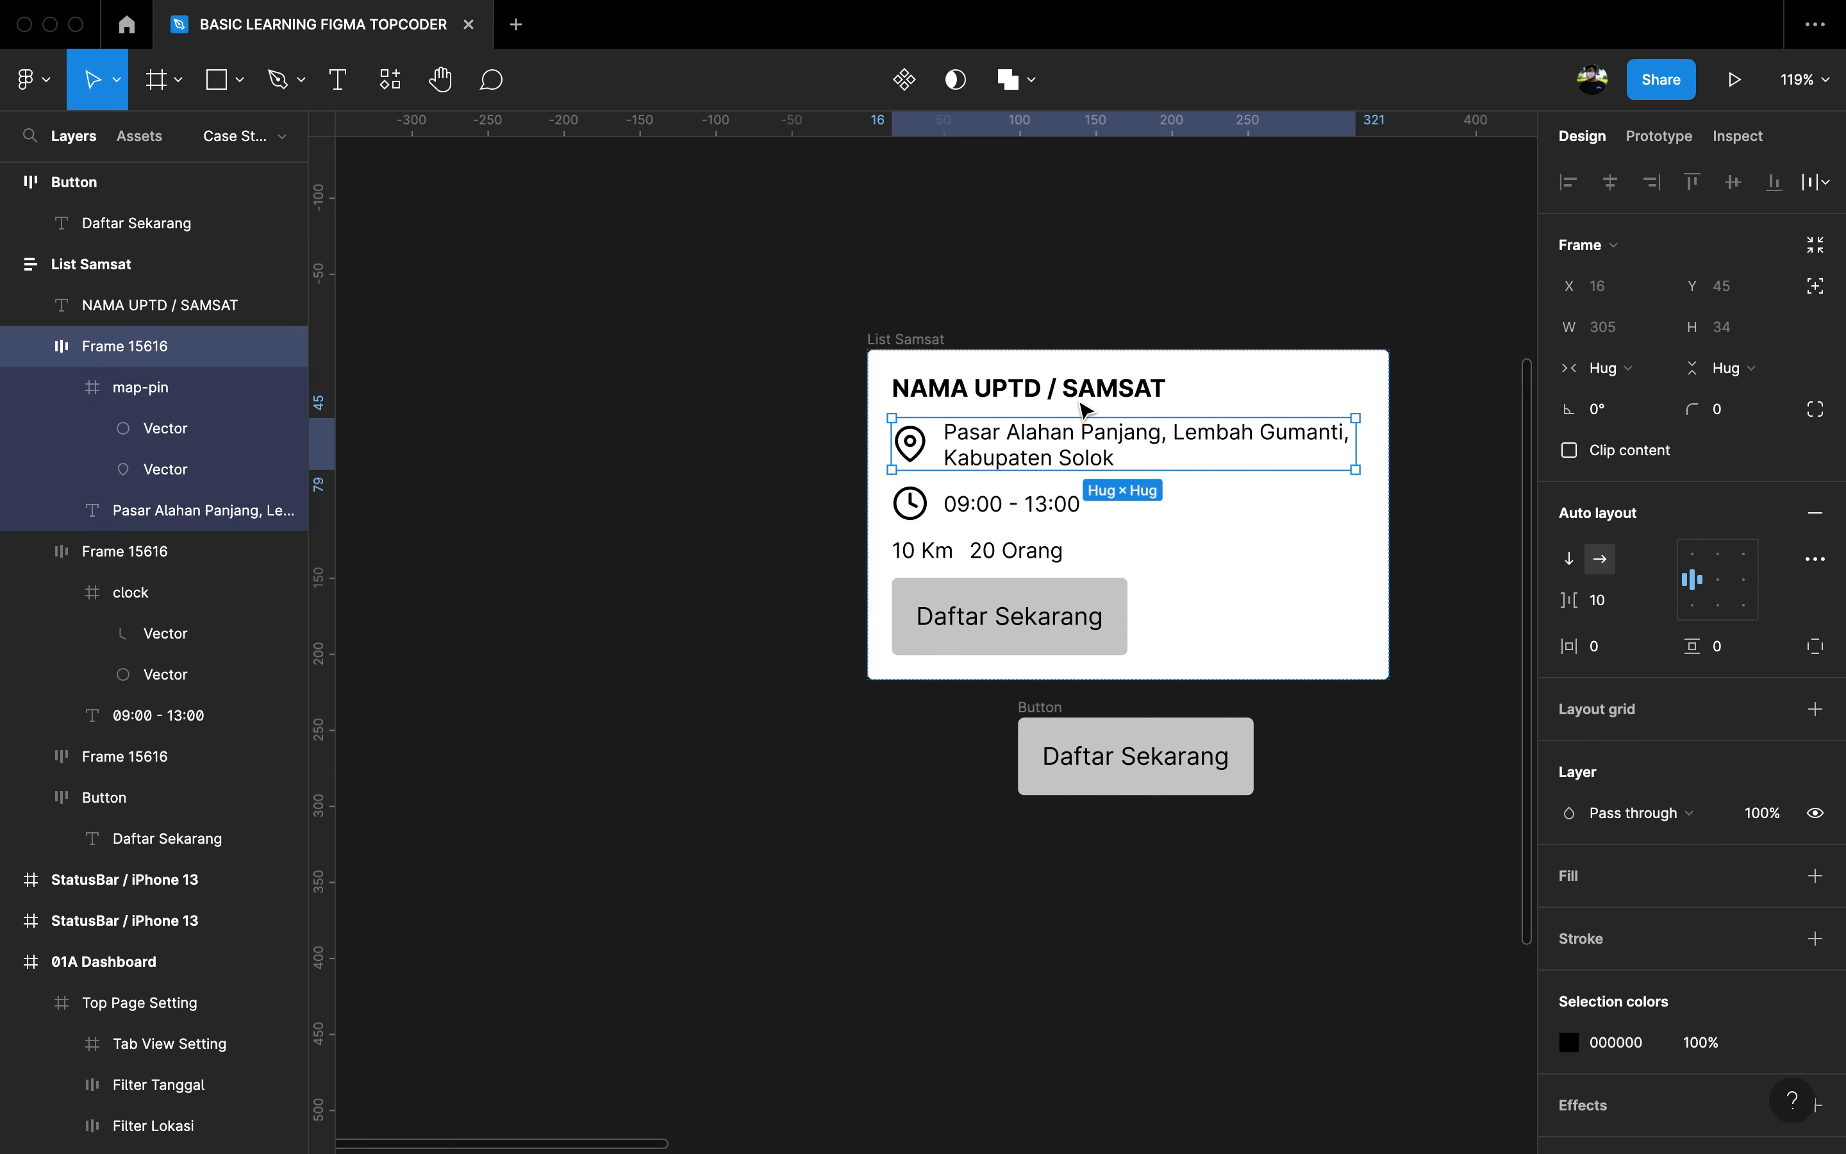
Step: Rename the card's title text layer to "Nama Samsat" and the address row frame to "Lokasi Samsat"
click(1083, 405)
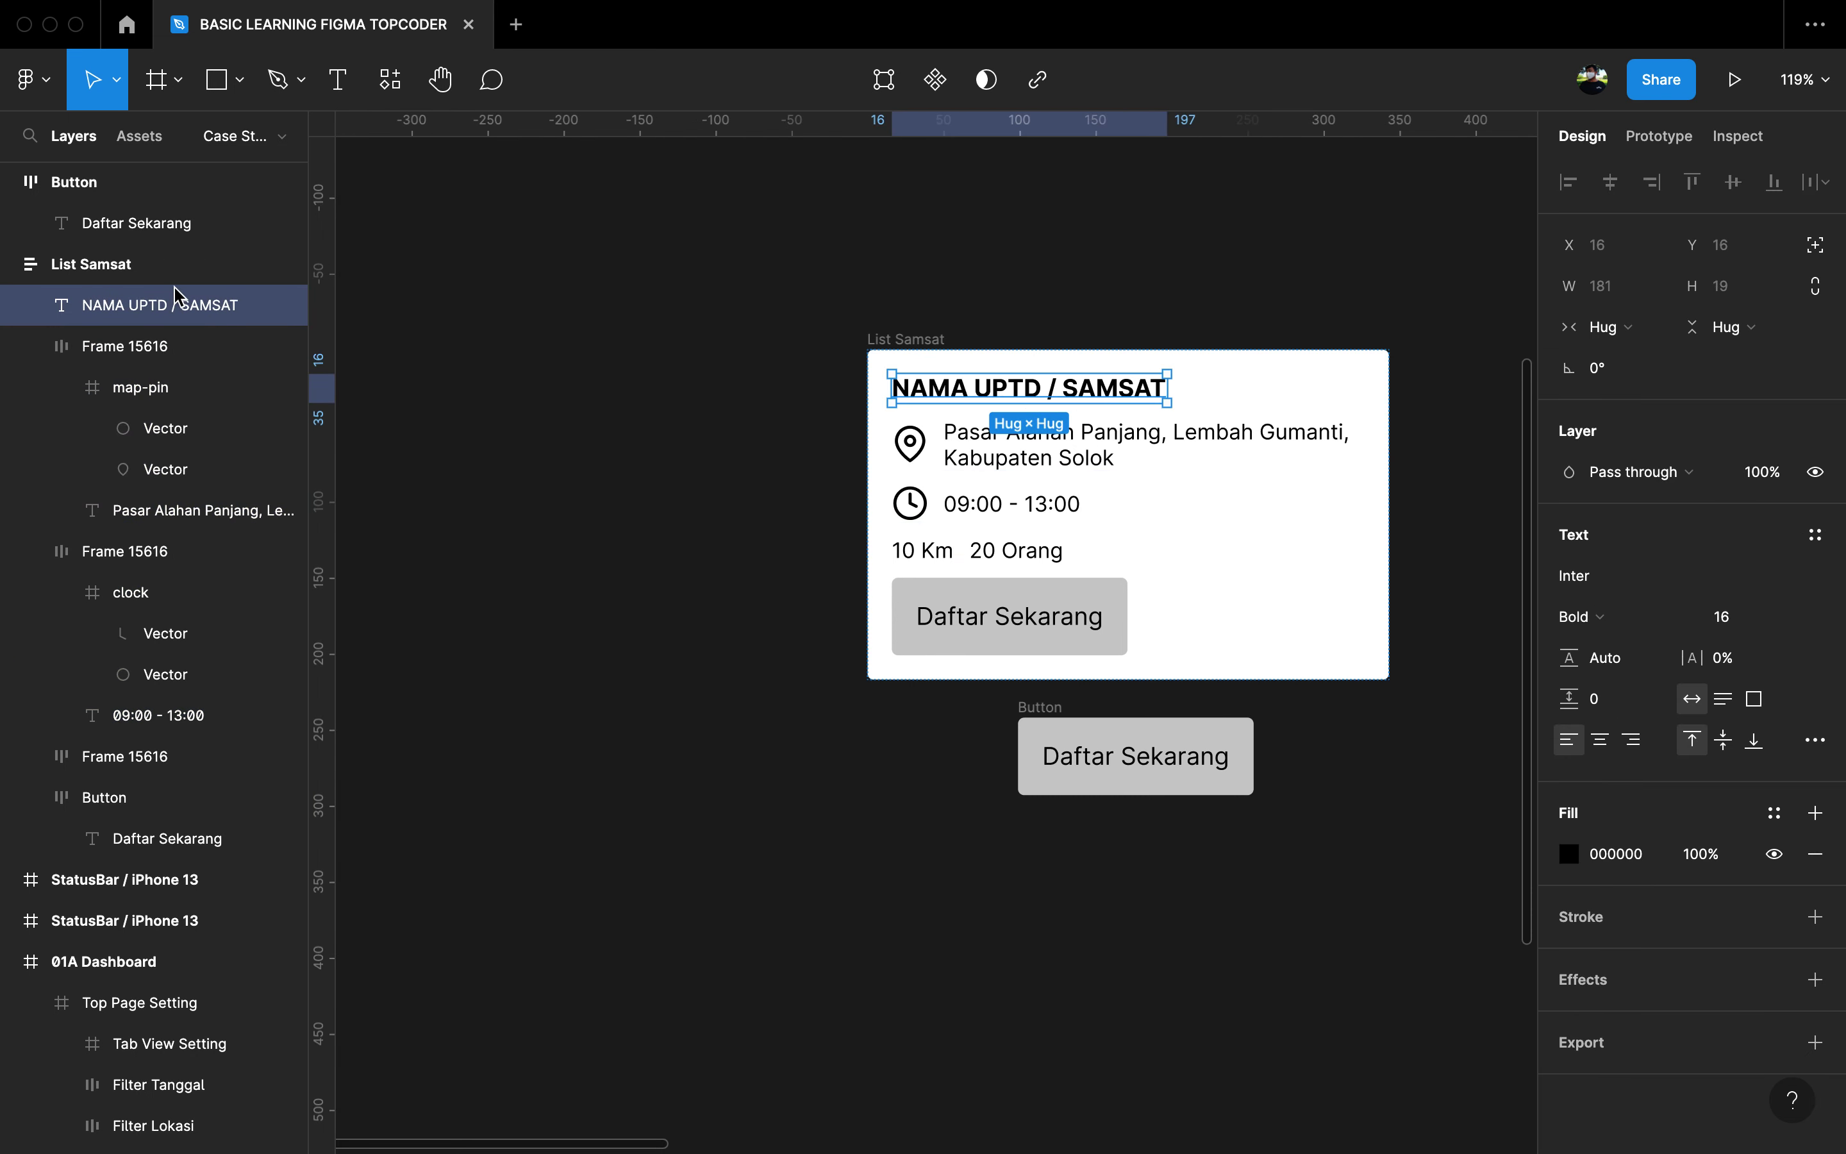
double_click(145, 307)
text(Nama Samsat)
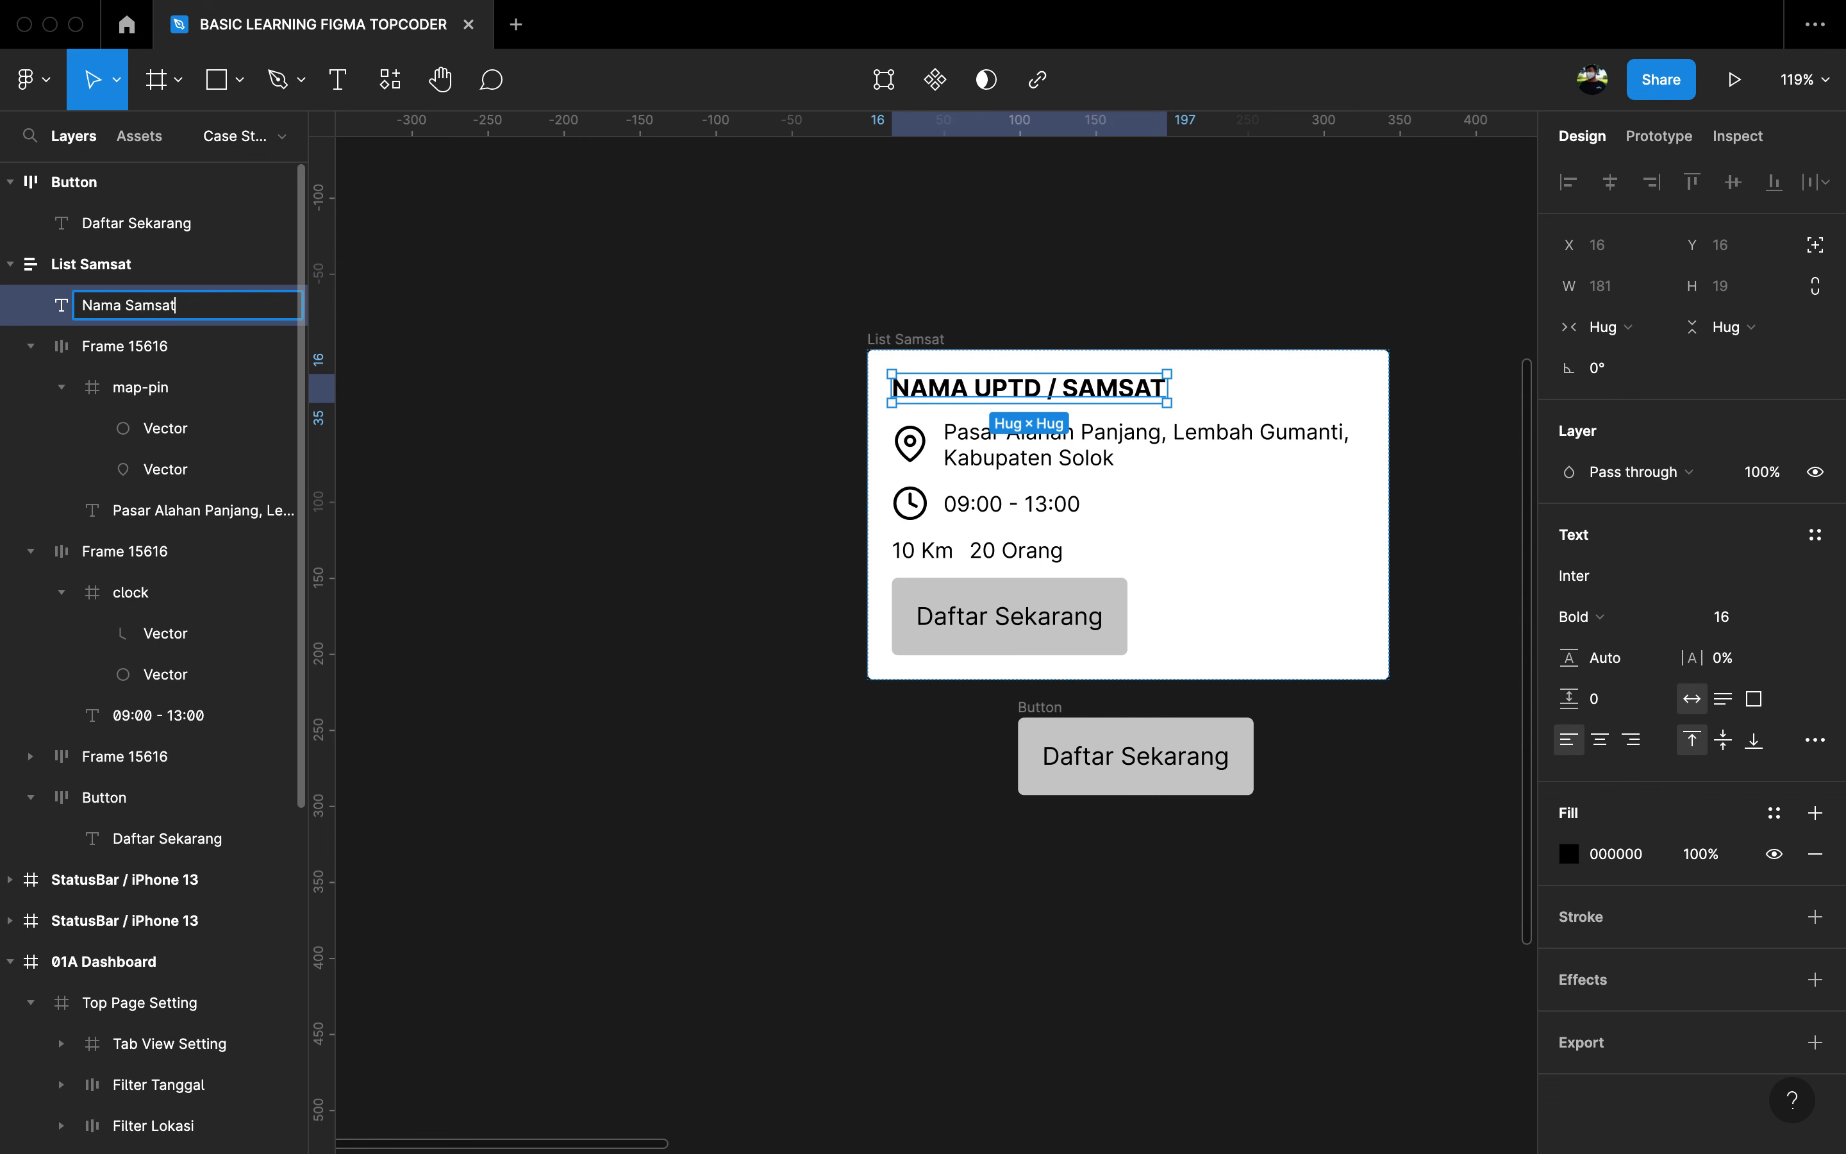
click(145, 346)
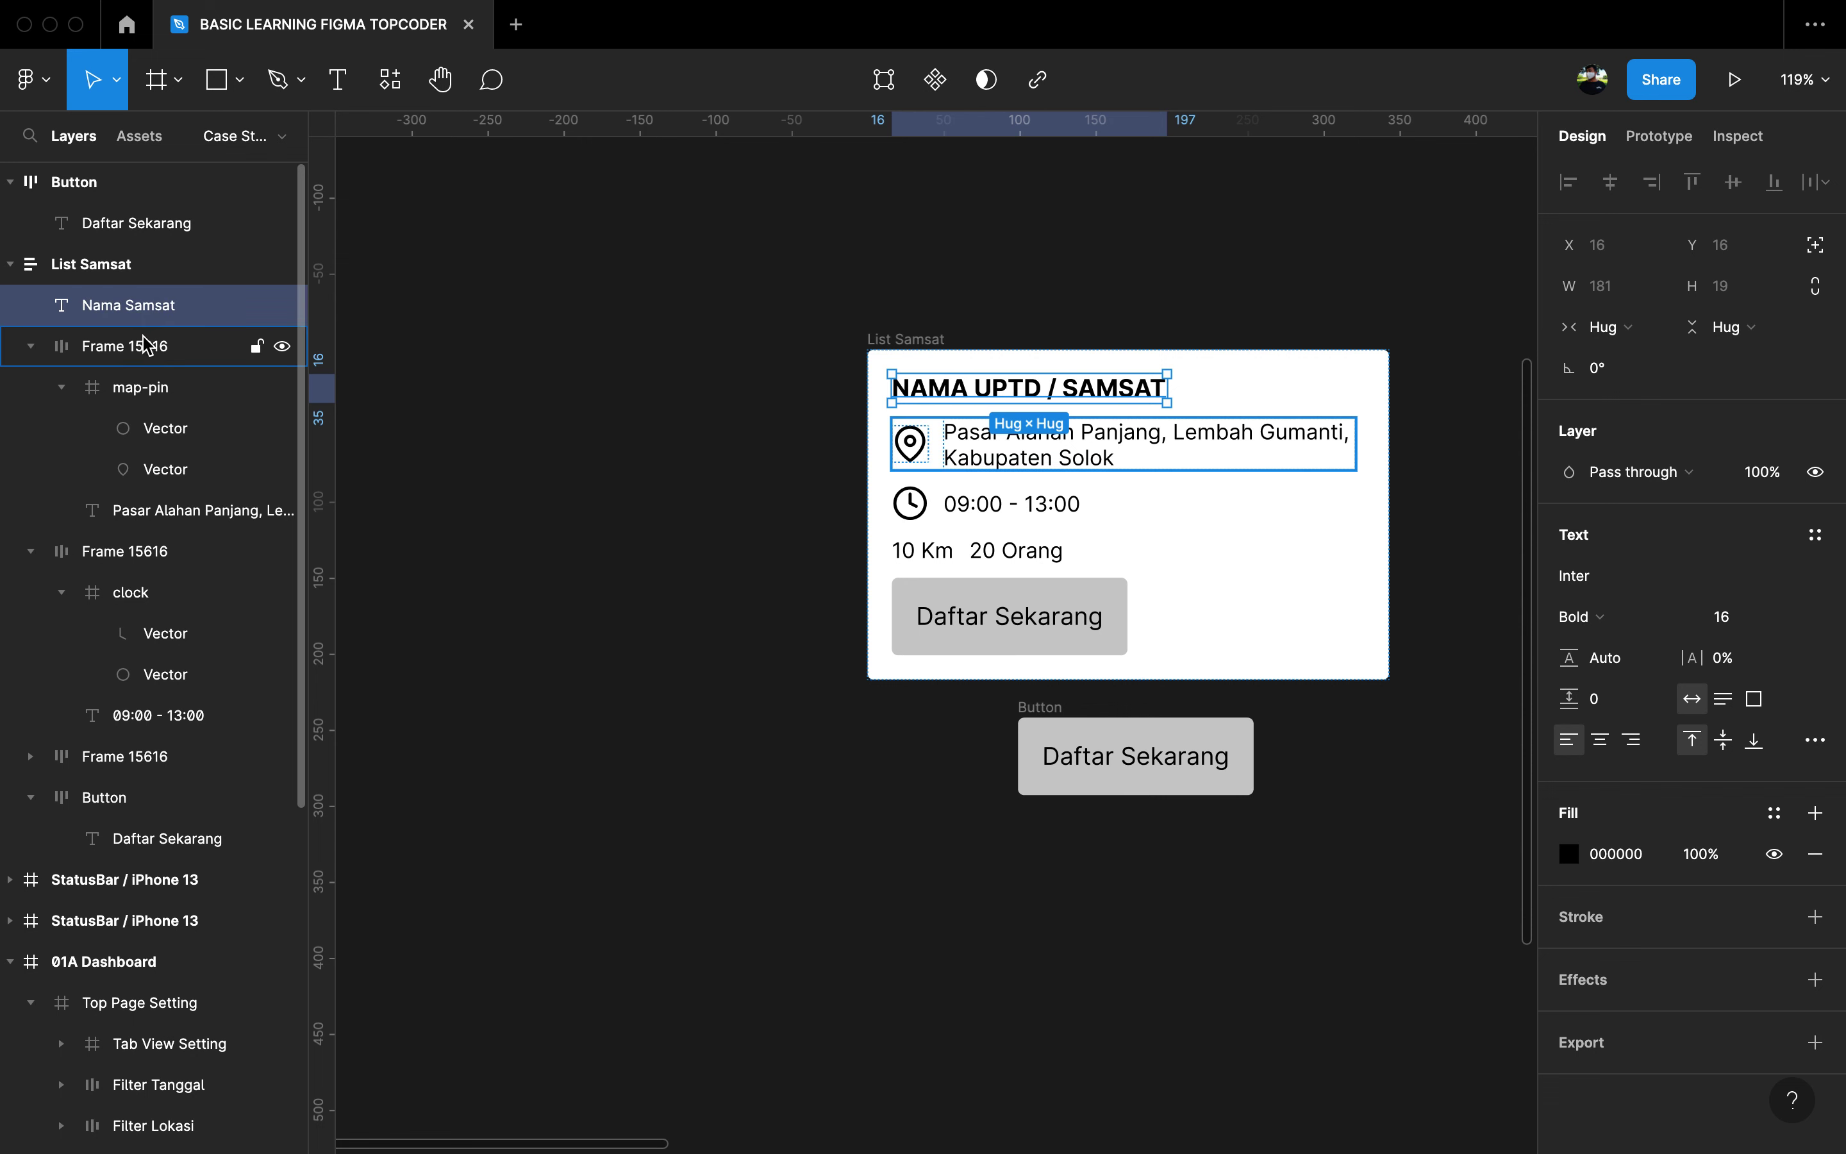
double_click(145, 346)
text(Lokas)
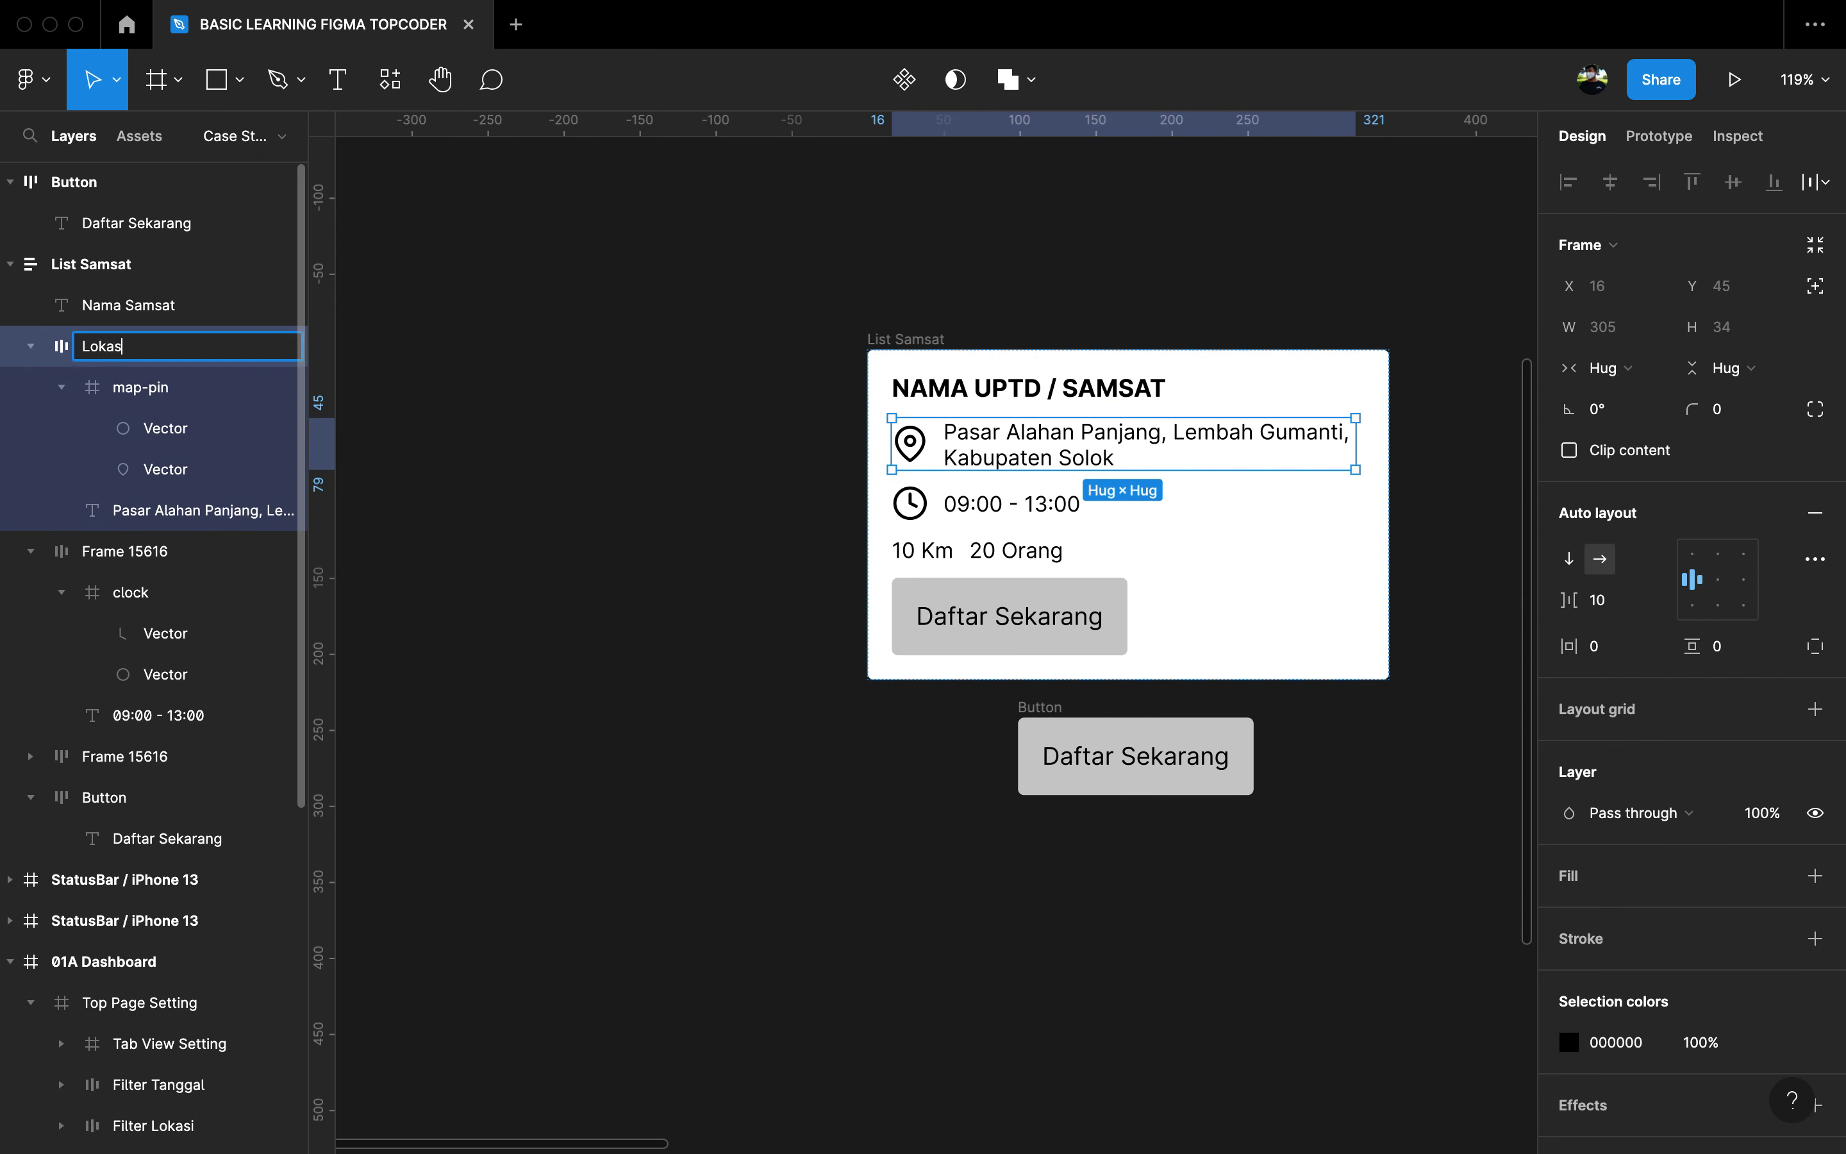
text(i Samsat)
key(Return)
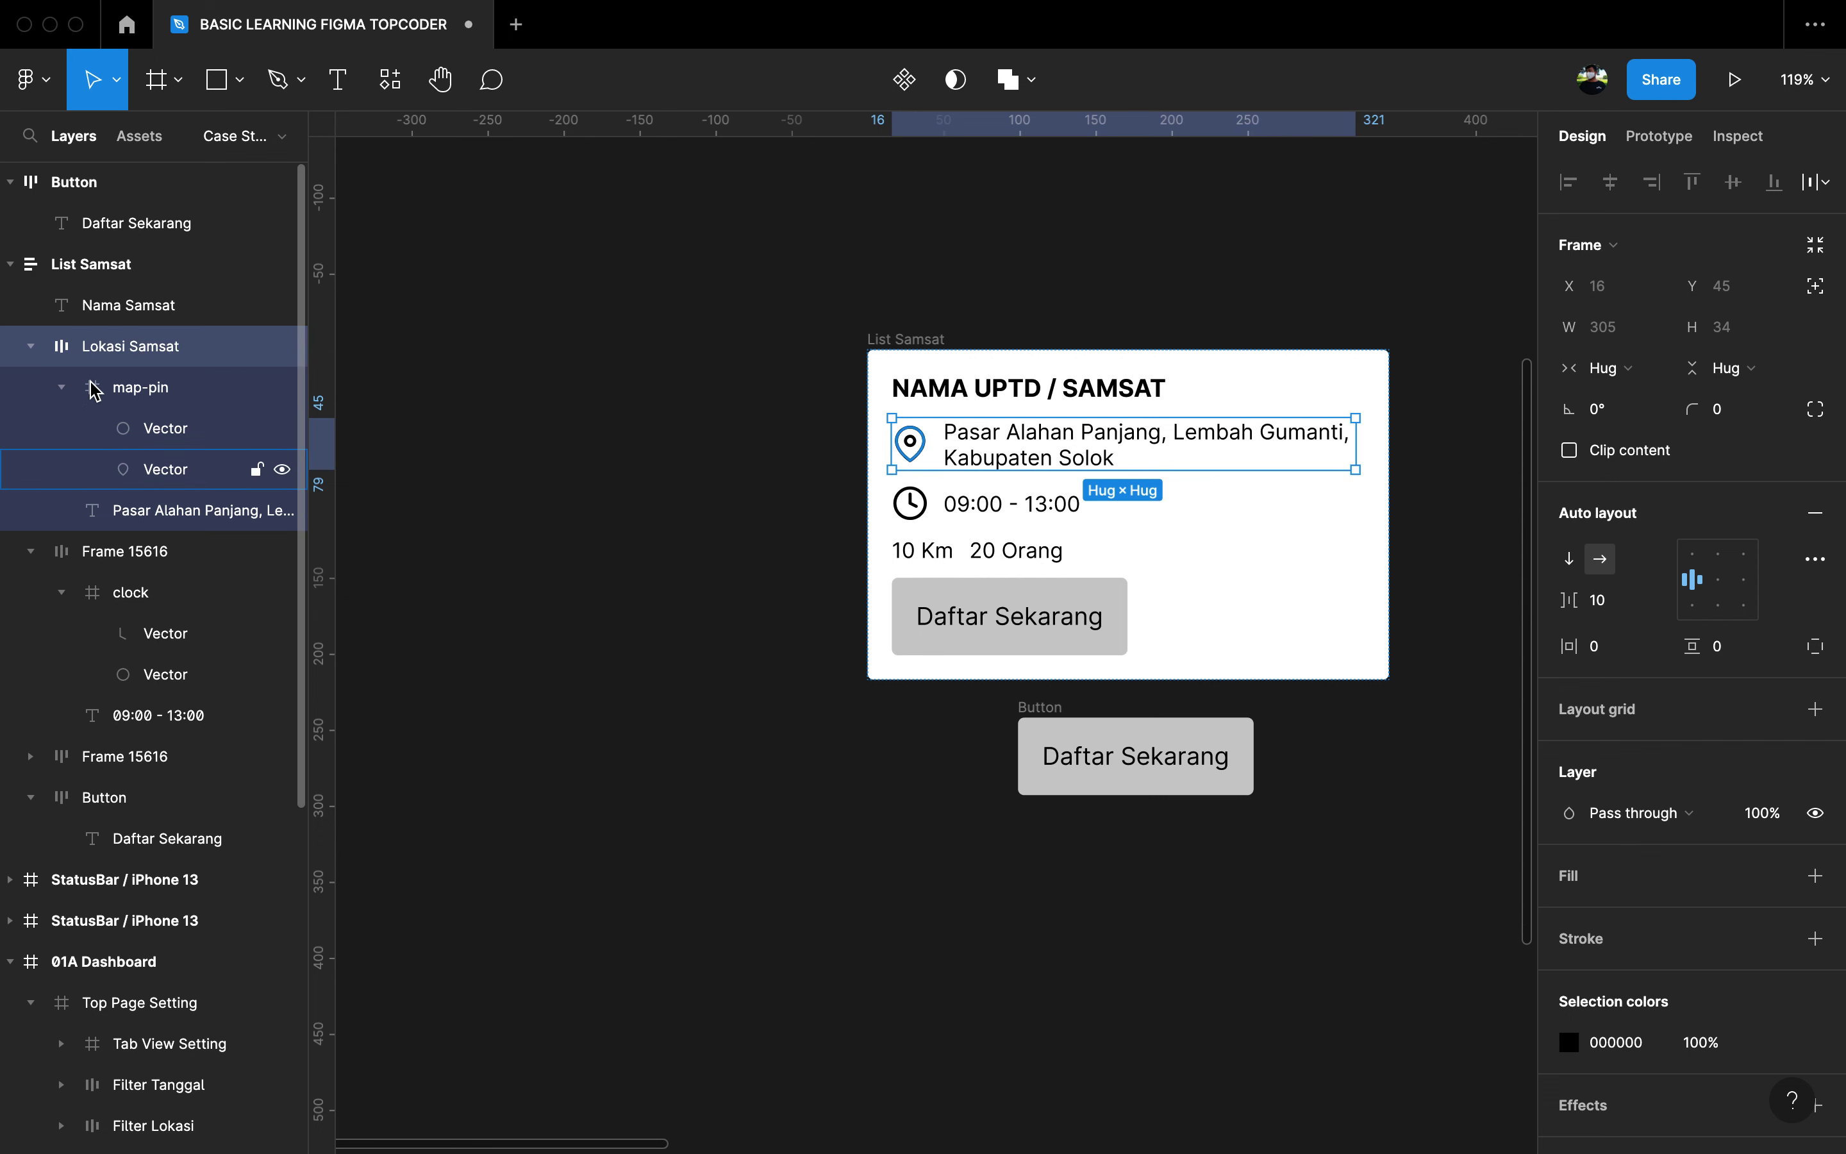
Step: Collapse the address row layer and rename the opening hours row frame to "Waktu Layanan"
click(31, 346)
double_click(129, 394)
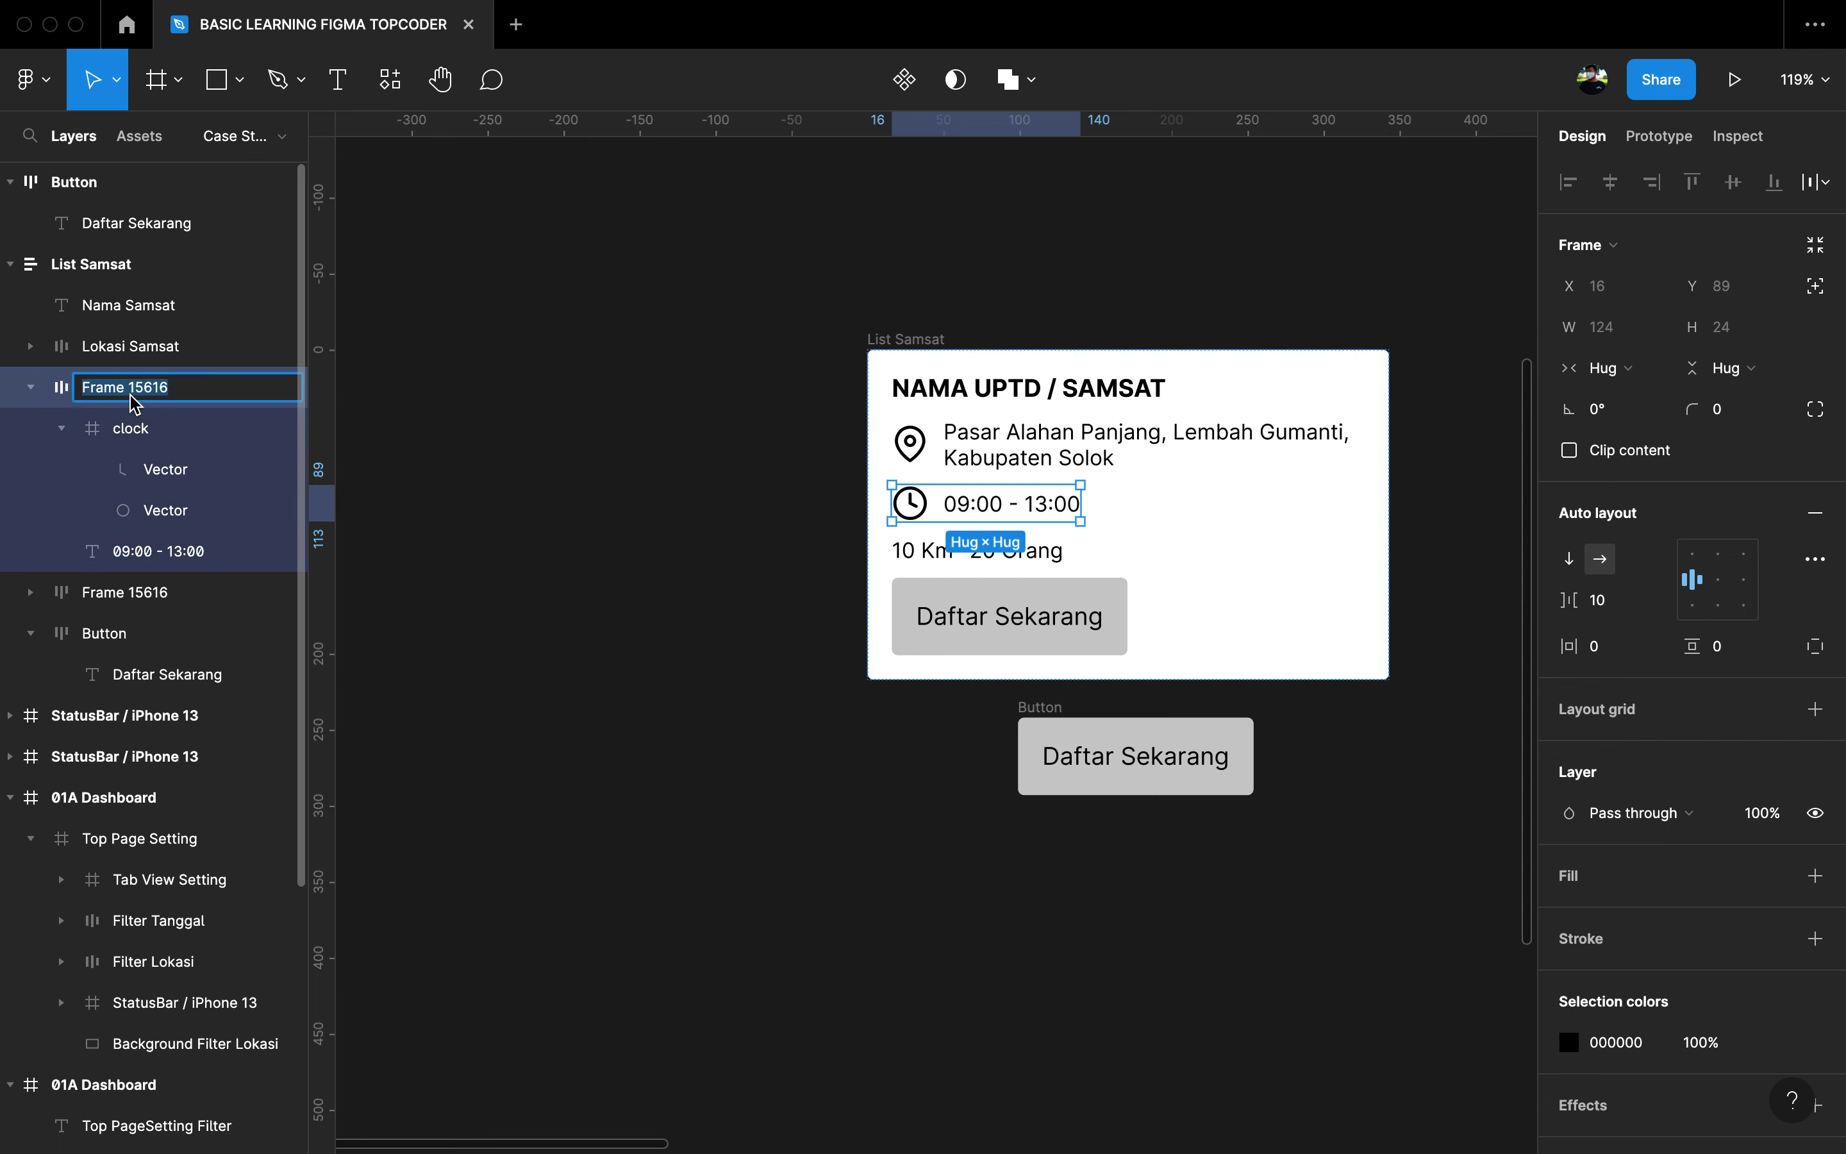
text(Waktu Layanan)
key(Return)
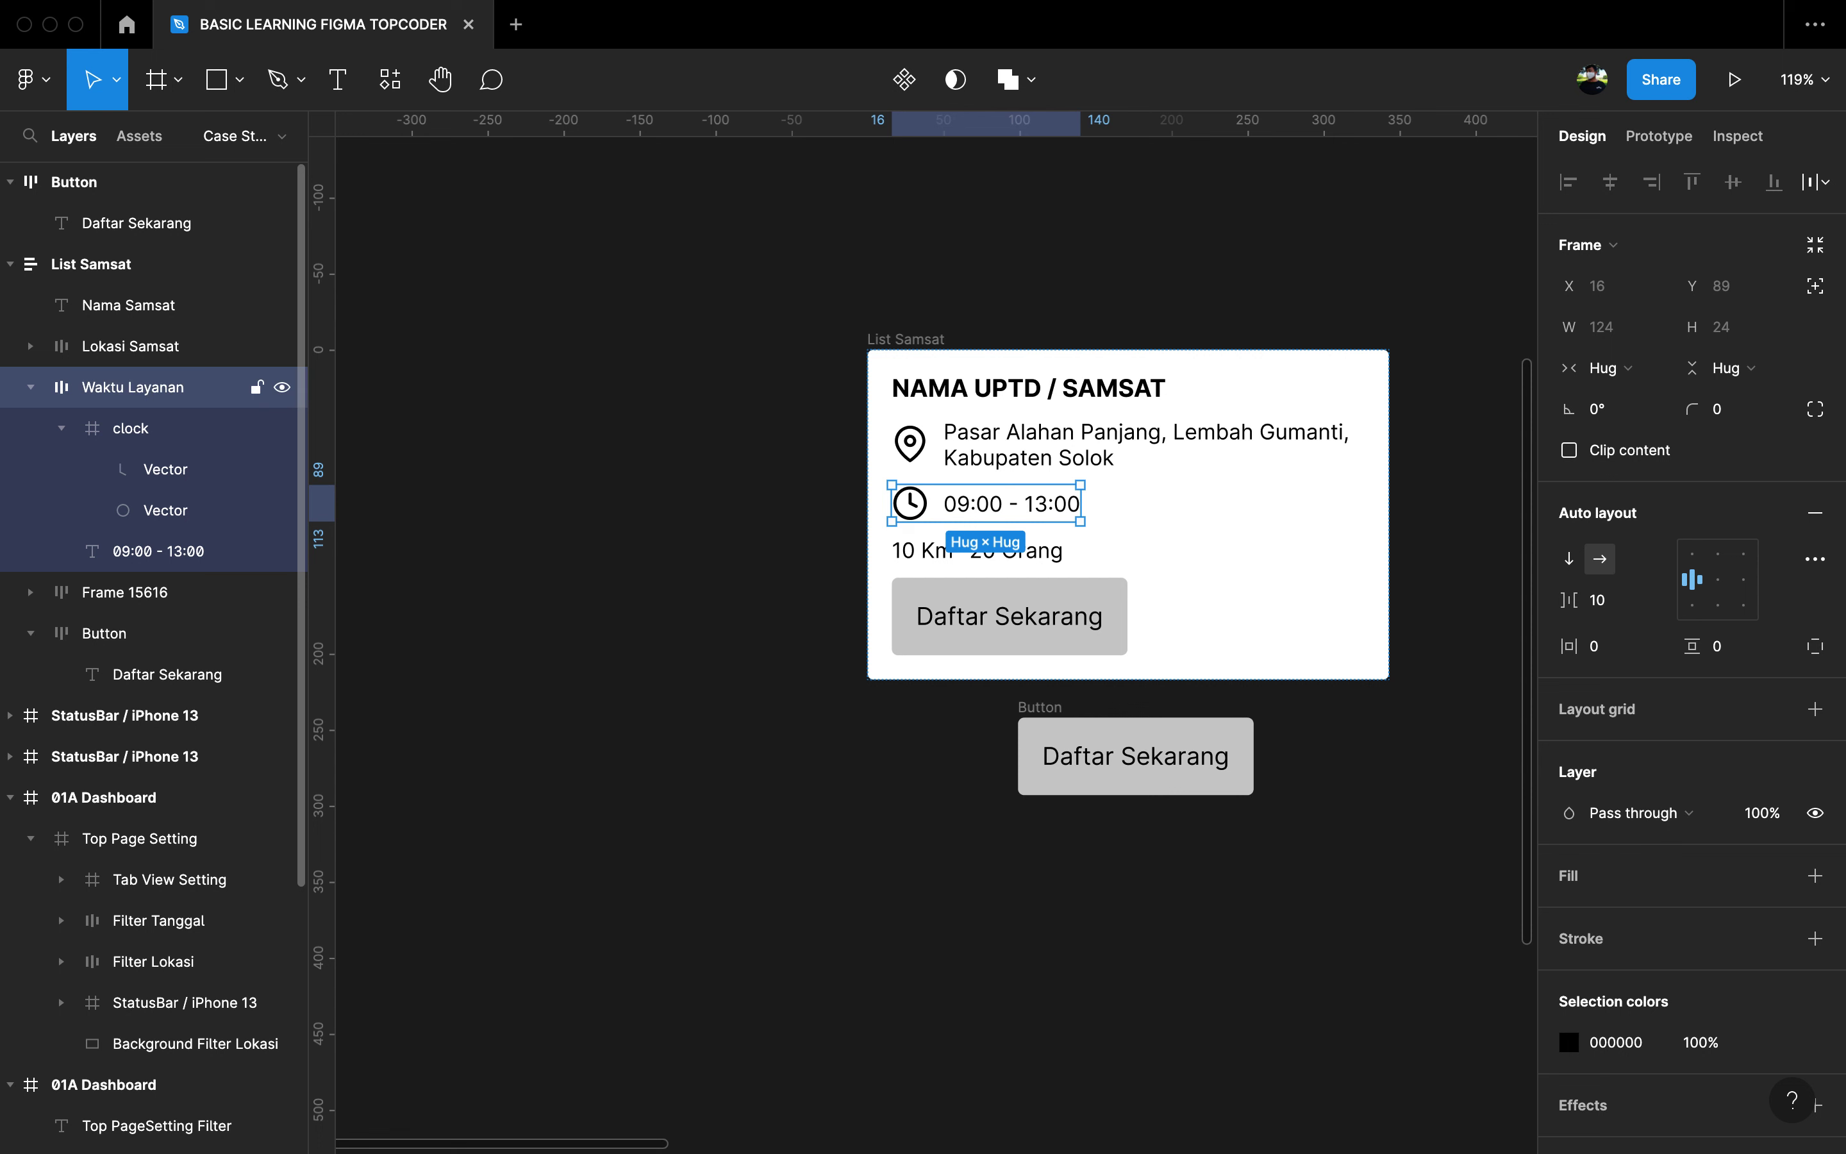
click(714, 490)
Step: Inspect the distance and queue texts in the List Samsat card
scroll(878, 473, down, 4)
scroll(877, 474, right, 4)
scroll(879, 473, up, 5)
click(801, 380)
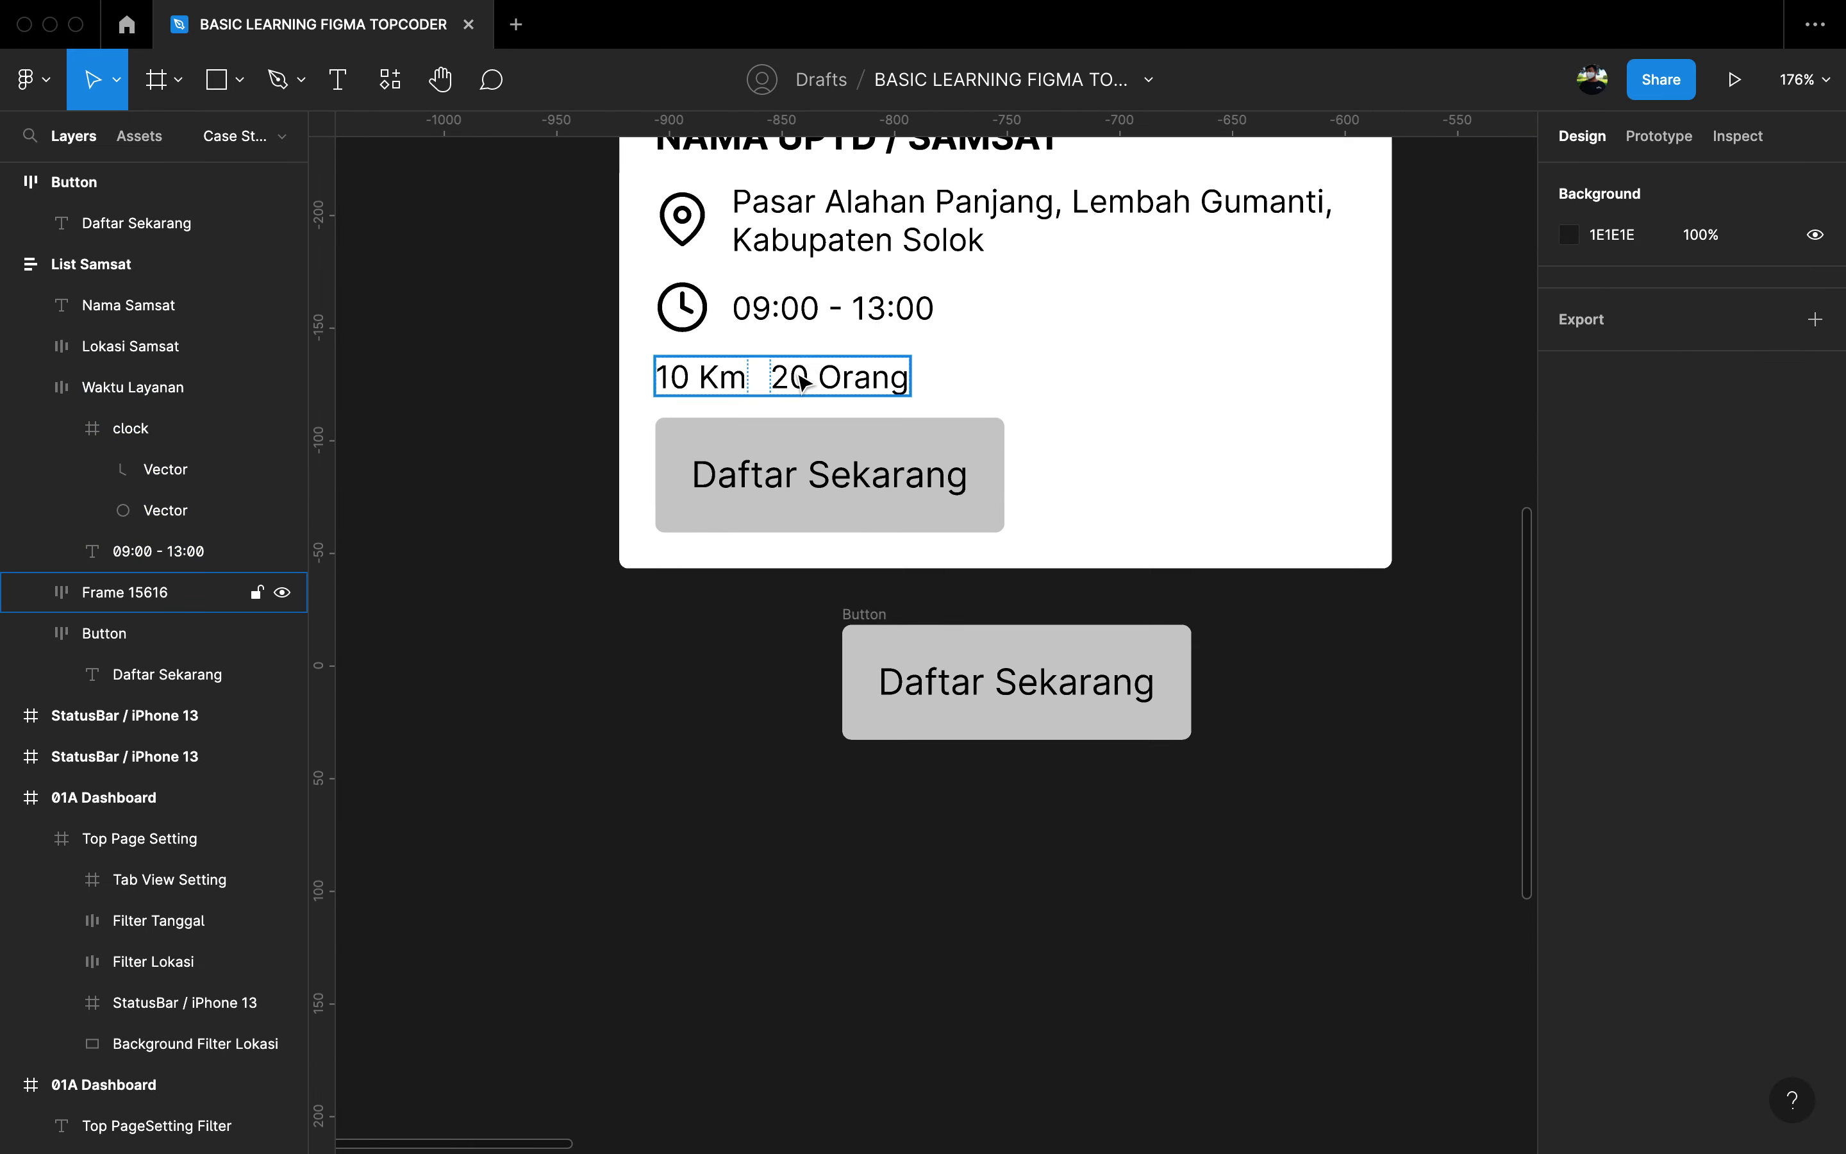
double_click(801, 381)
click(717, 379)
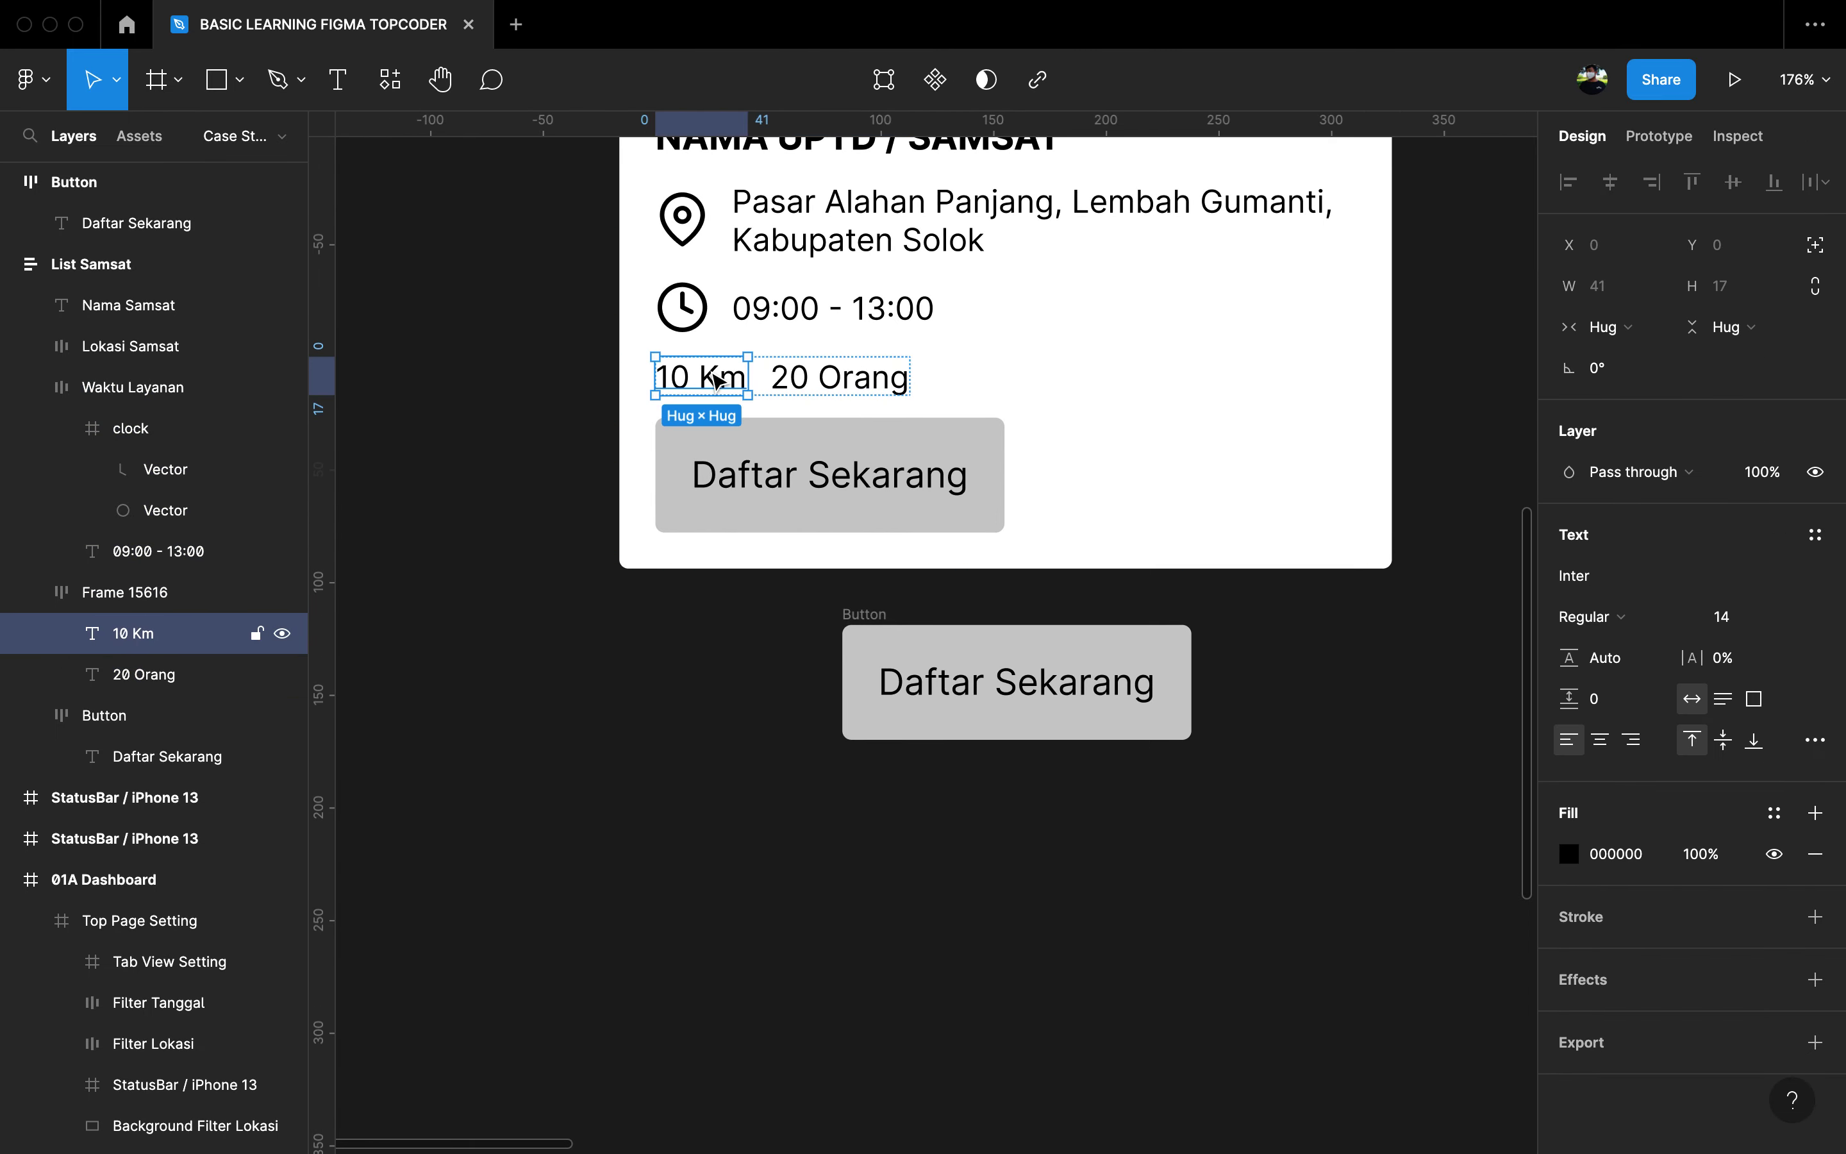
click(840, 397)
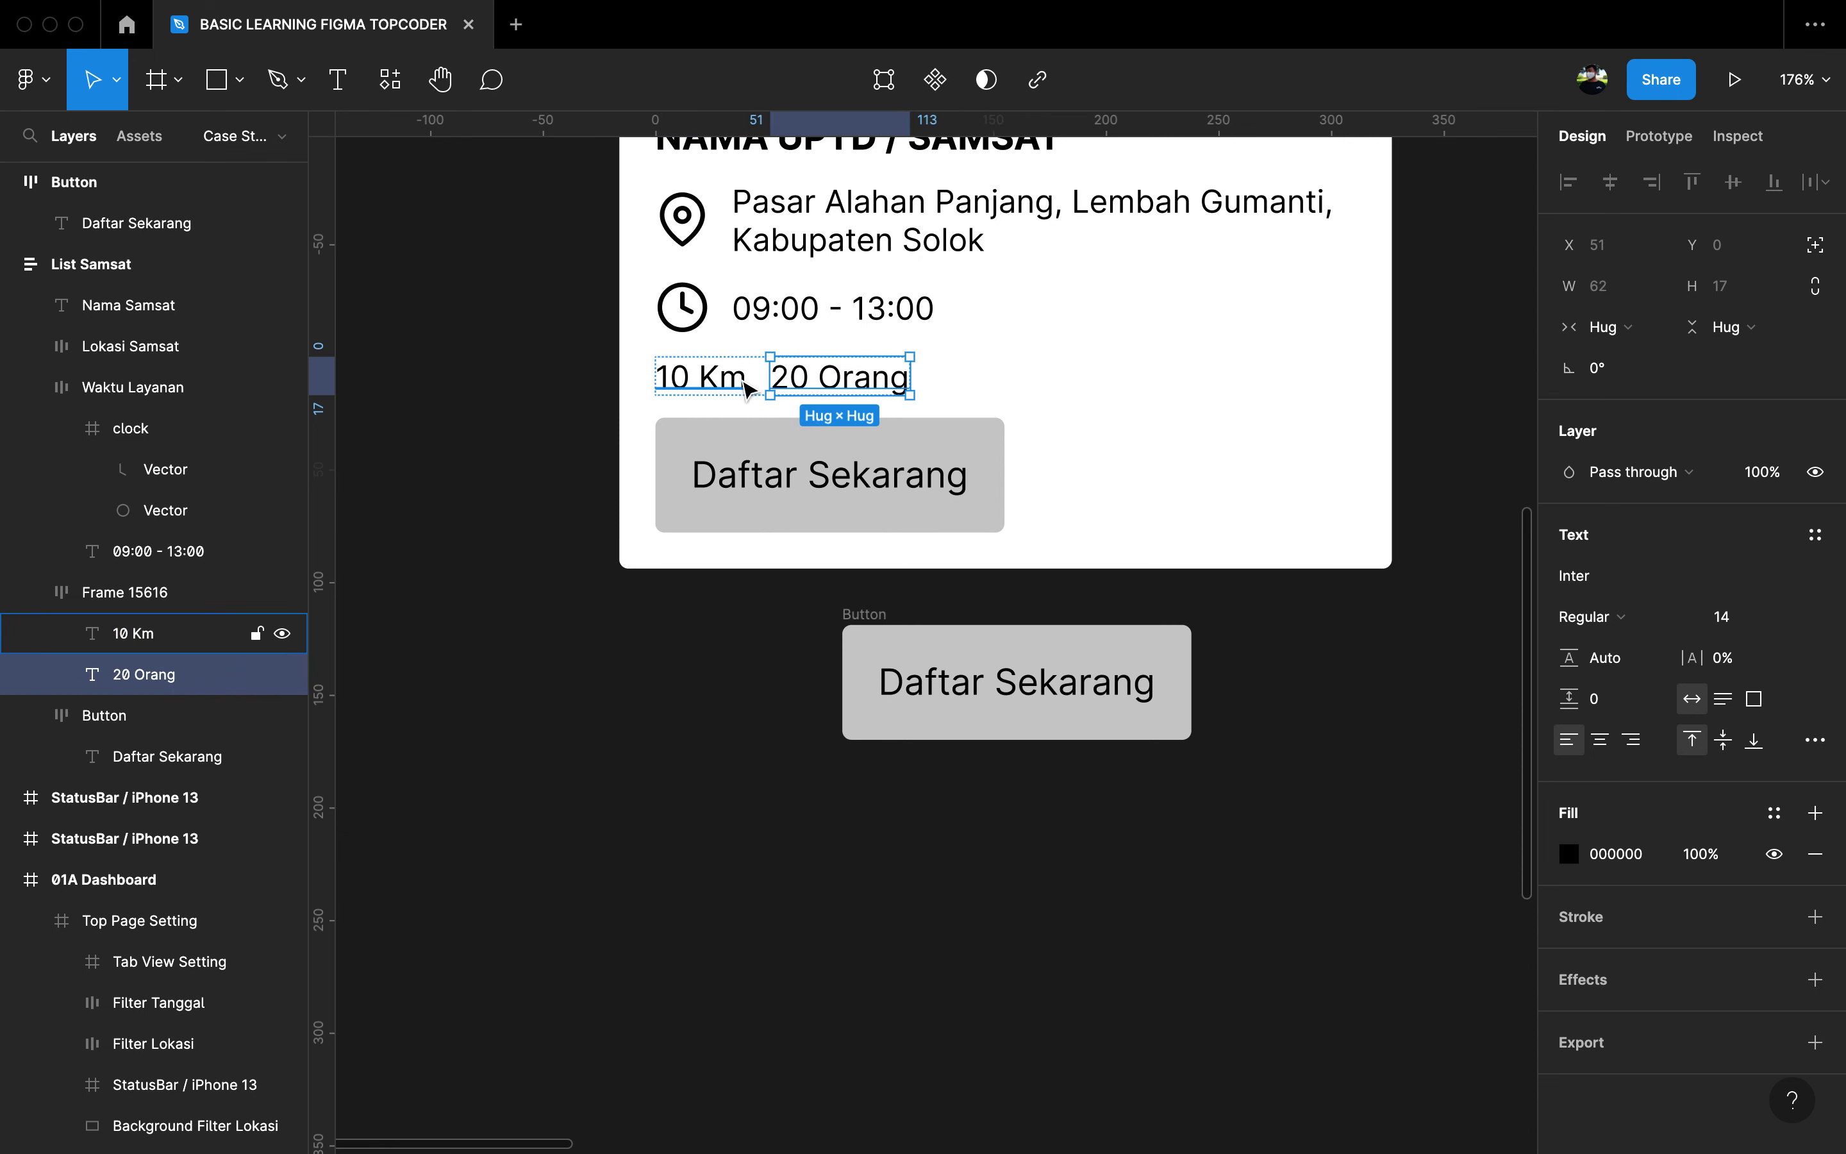
scroll(798, 456, down, 5)
scroll(750, 462, left, 3)
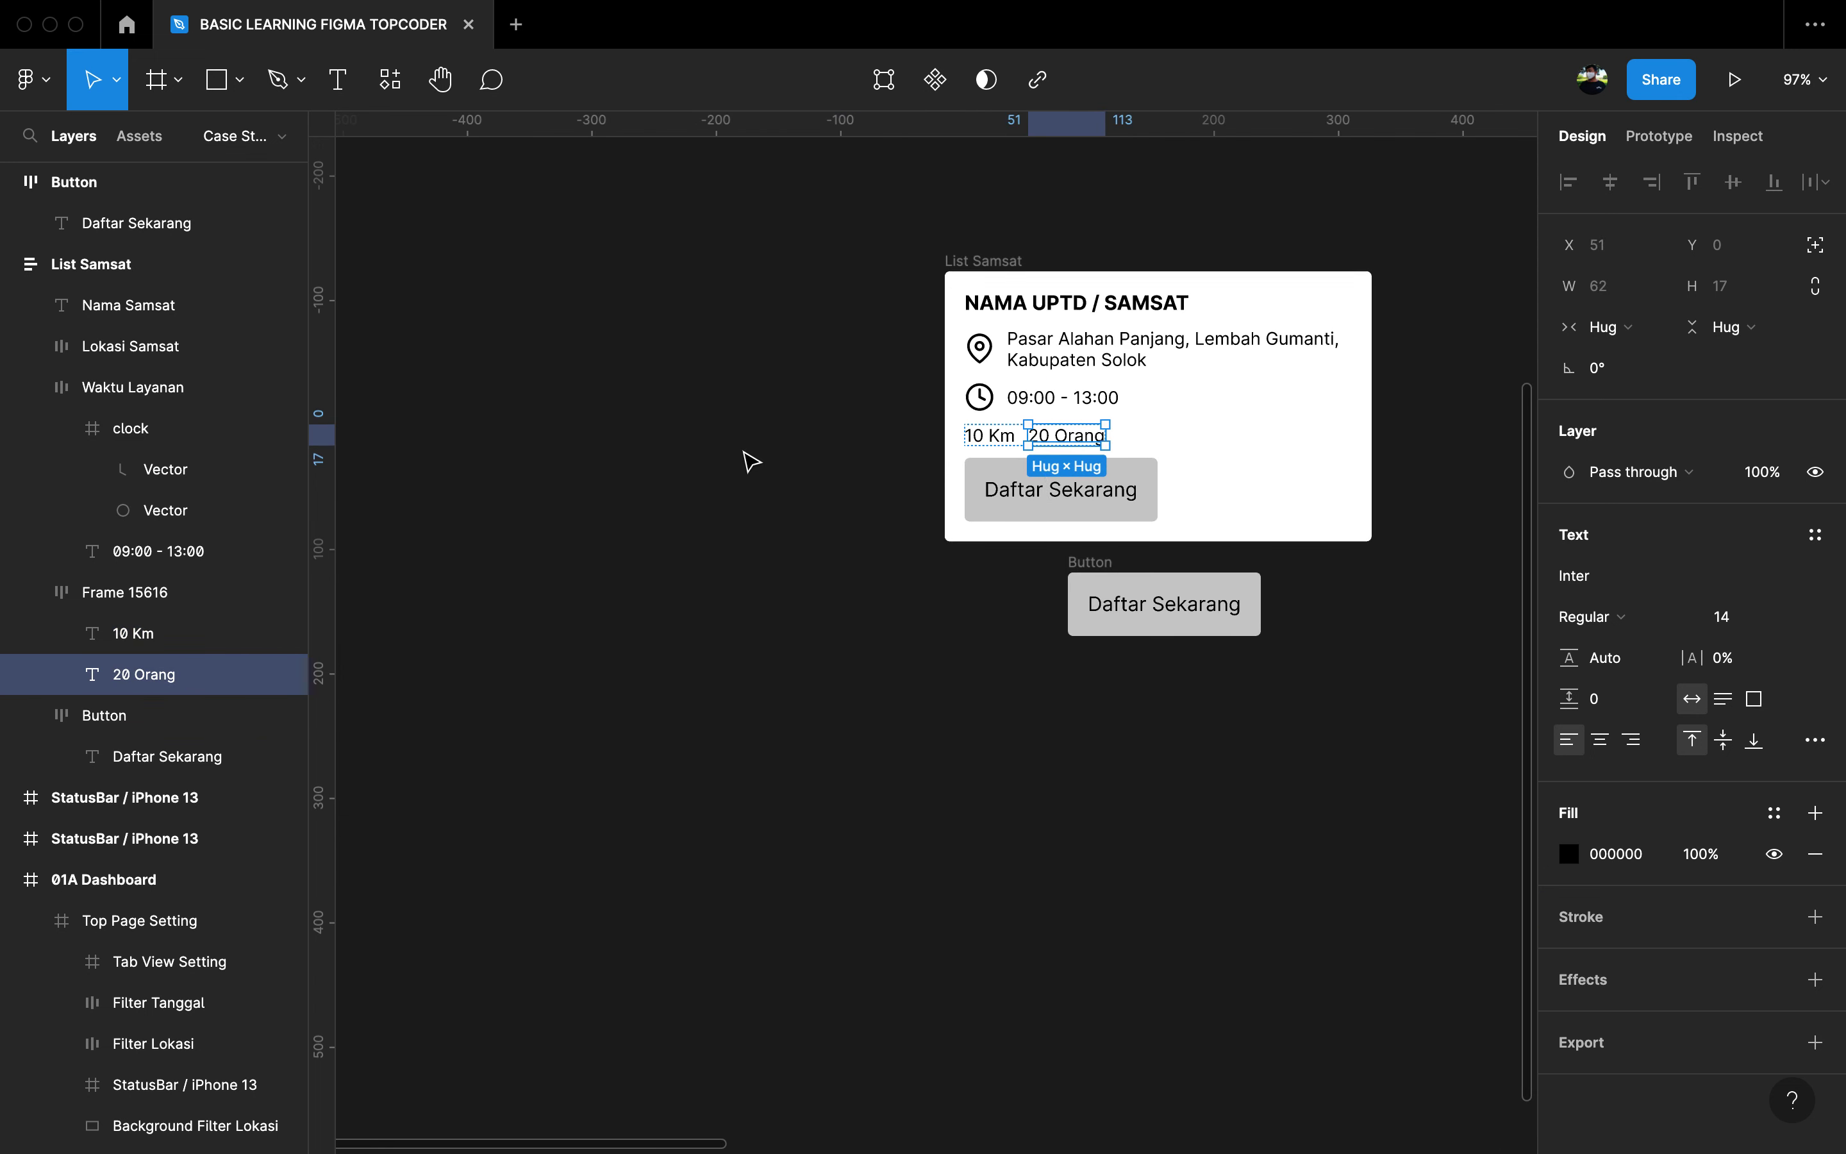
Step: Insert the users icon with the Feather Icons plugin, searching for "user", and place it on the empty canvas left of the card
click(630, 449)
right_click(627, 440)
mouse_move(843, 656)
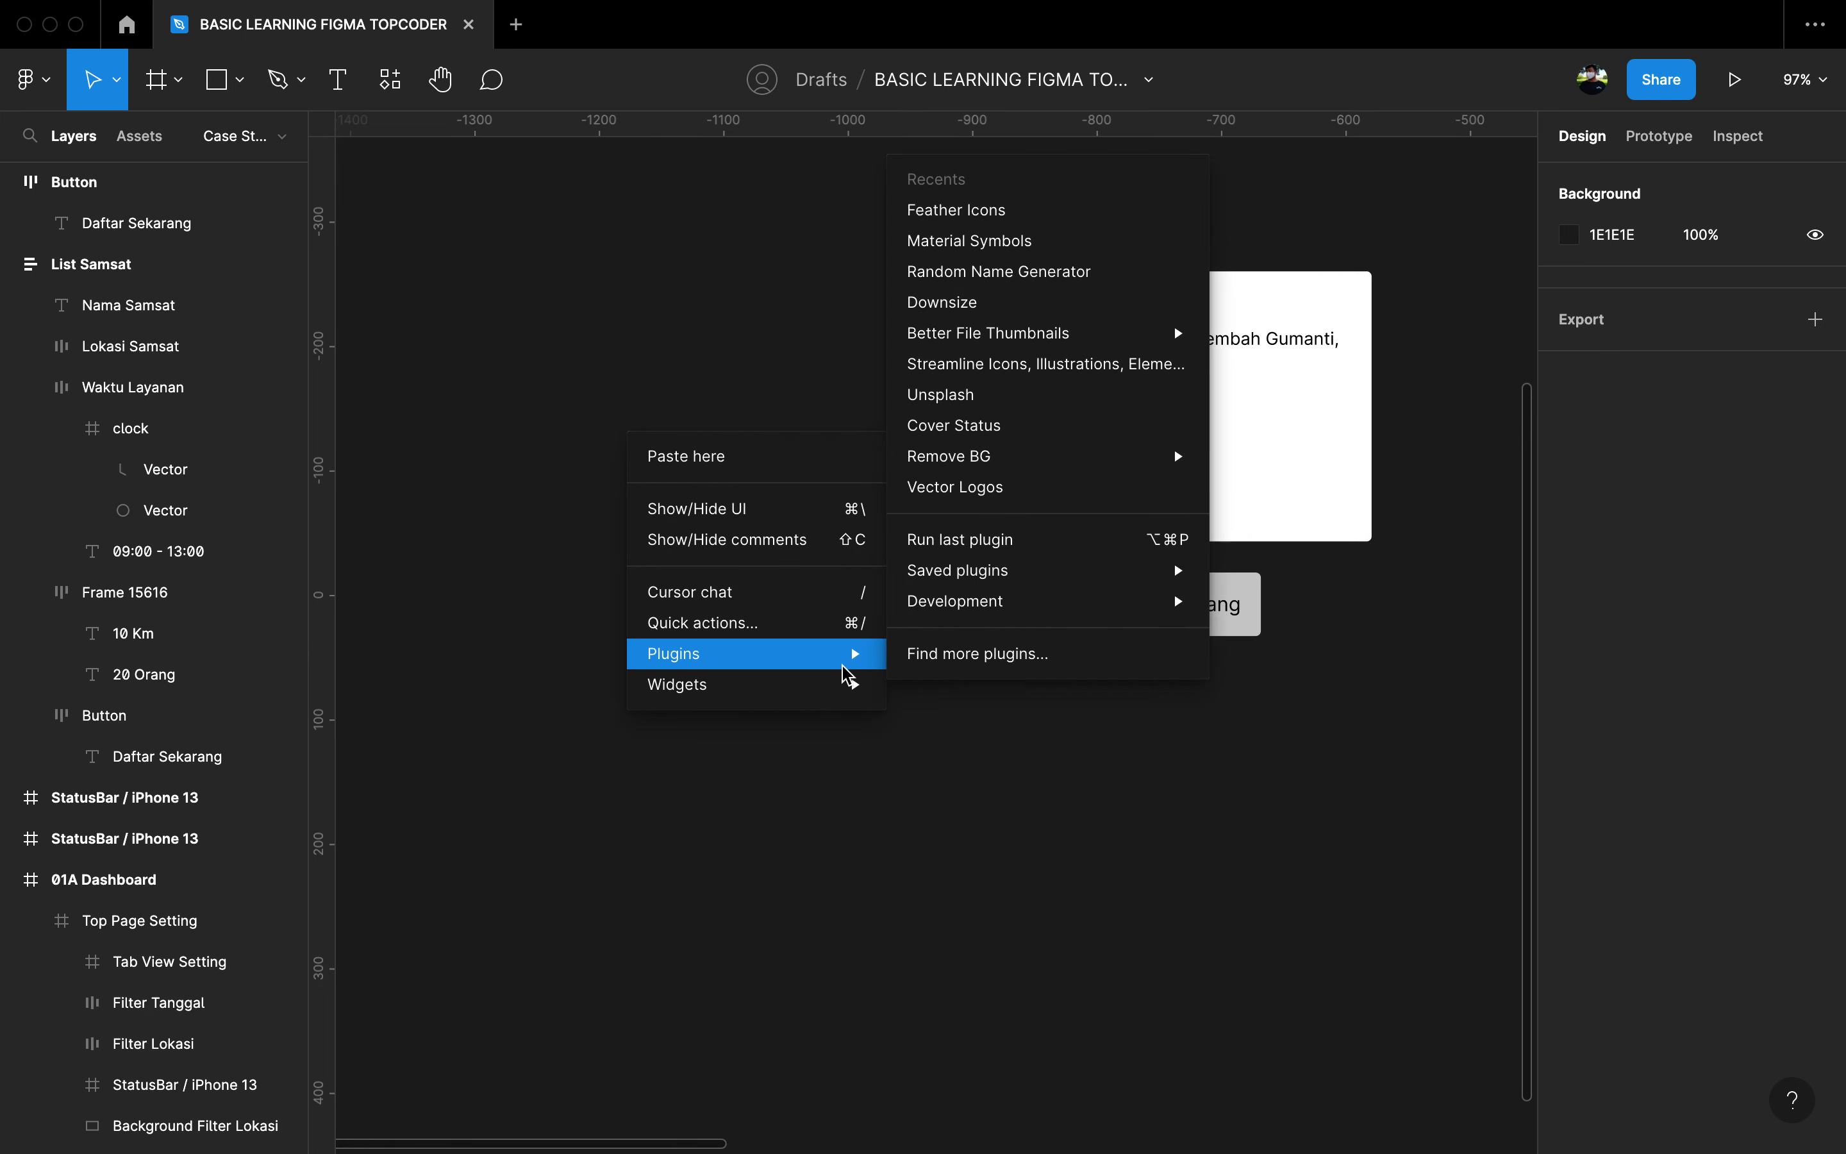
click(912, 209)
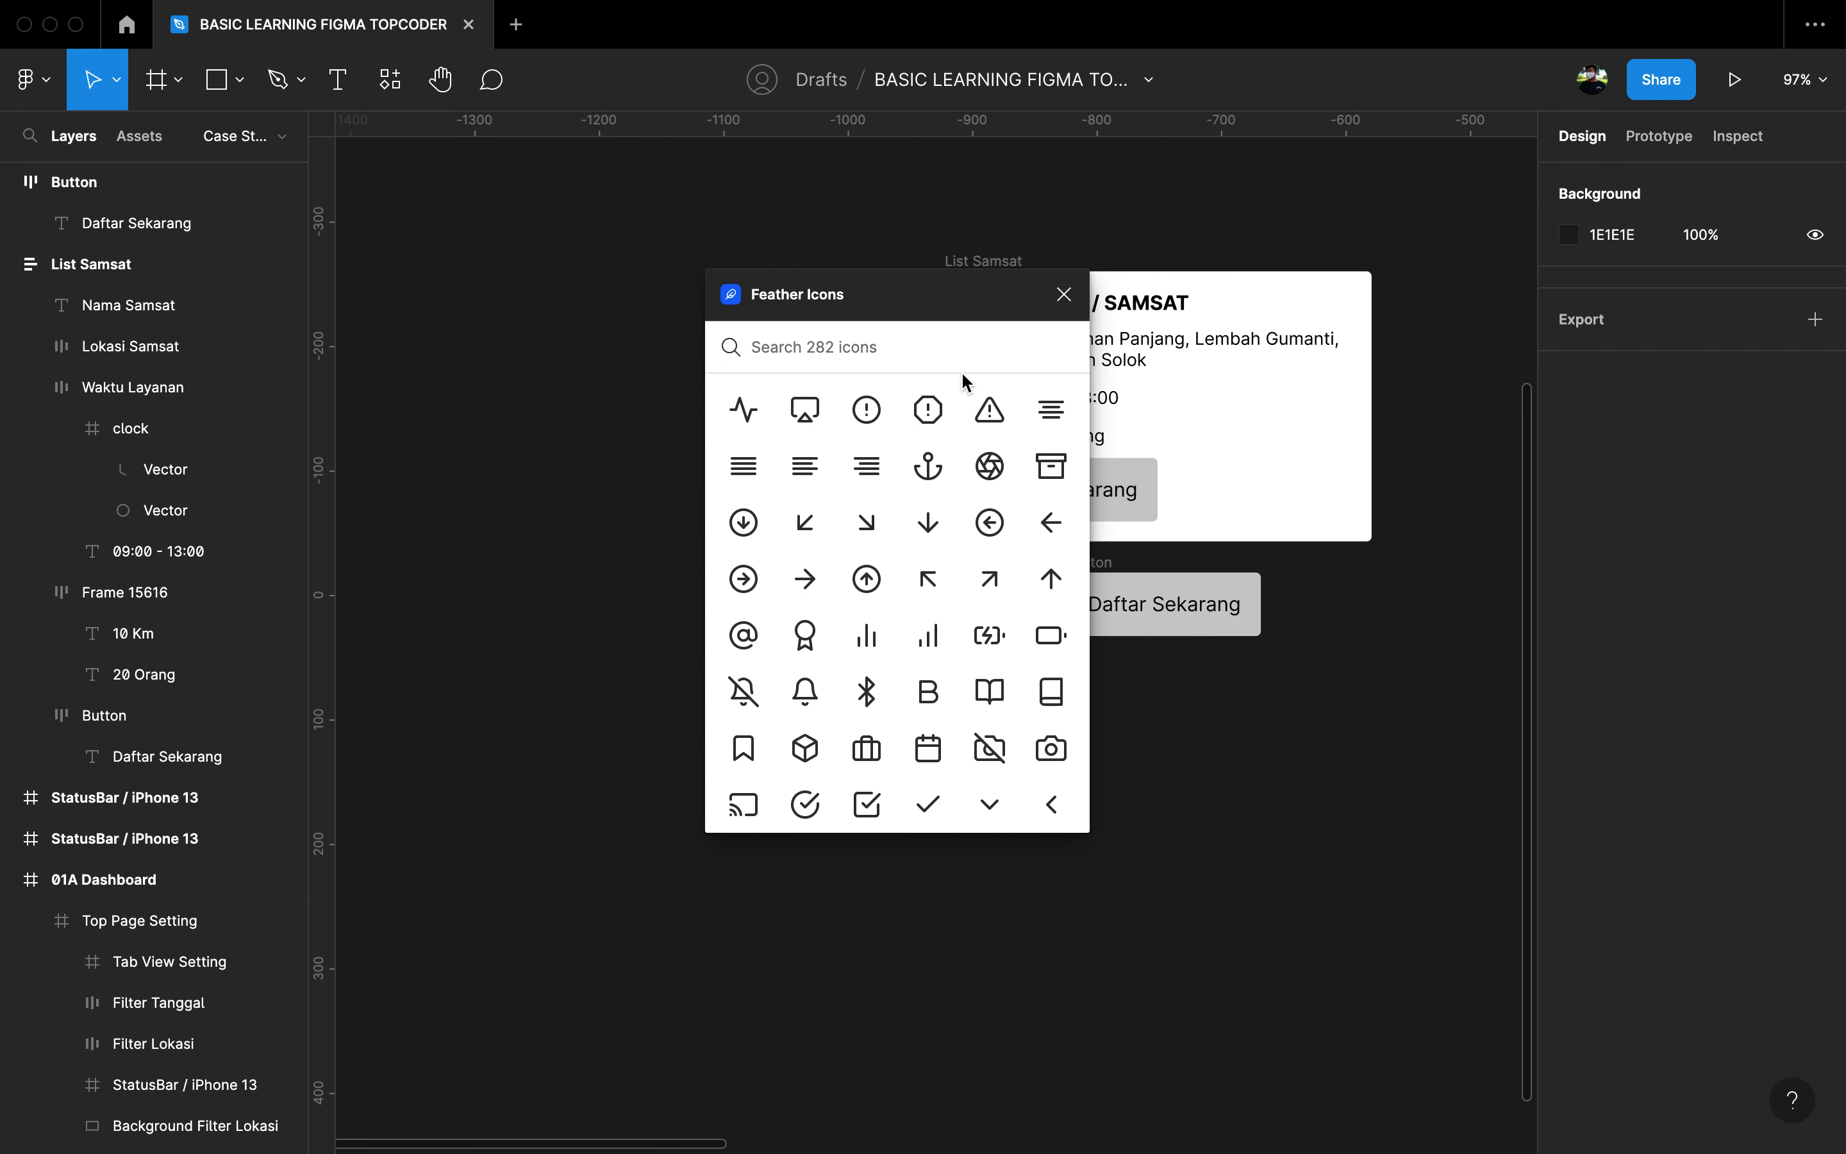
text(user)
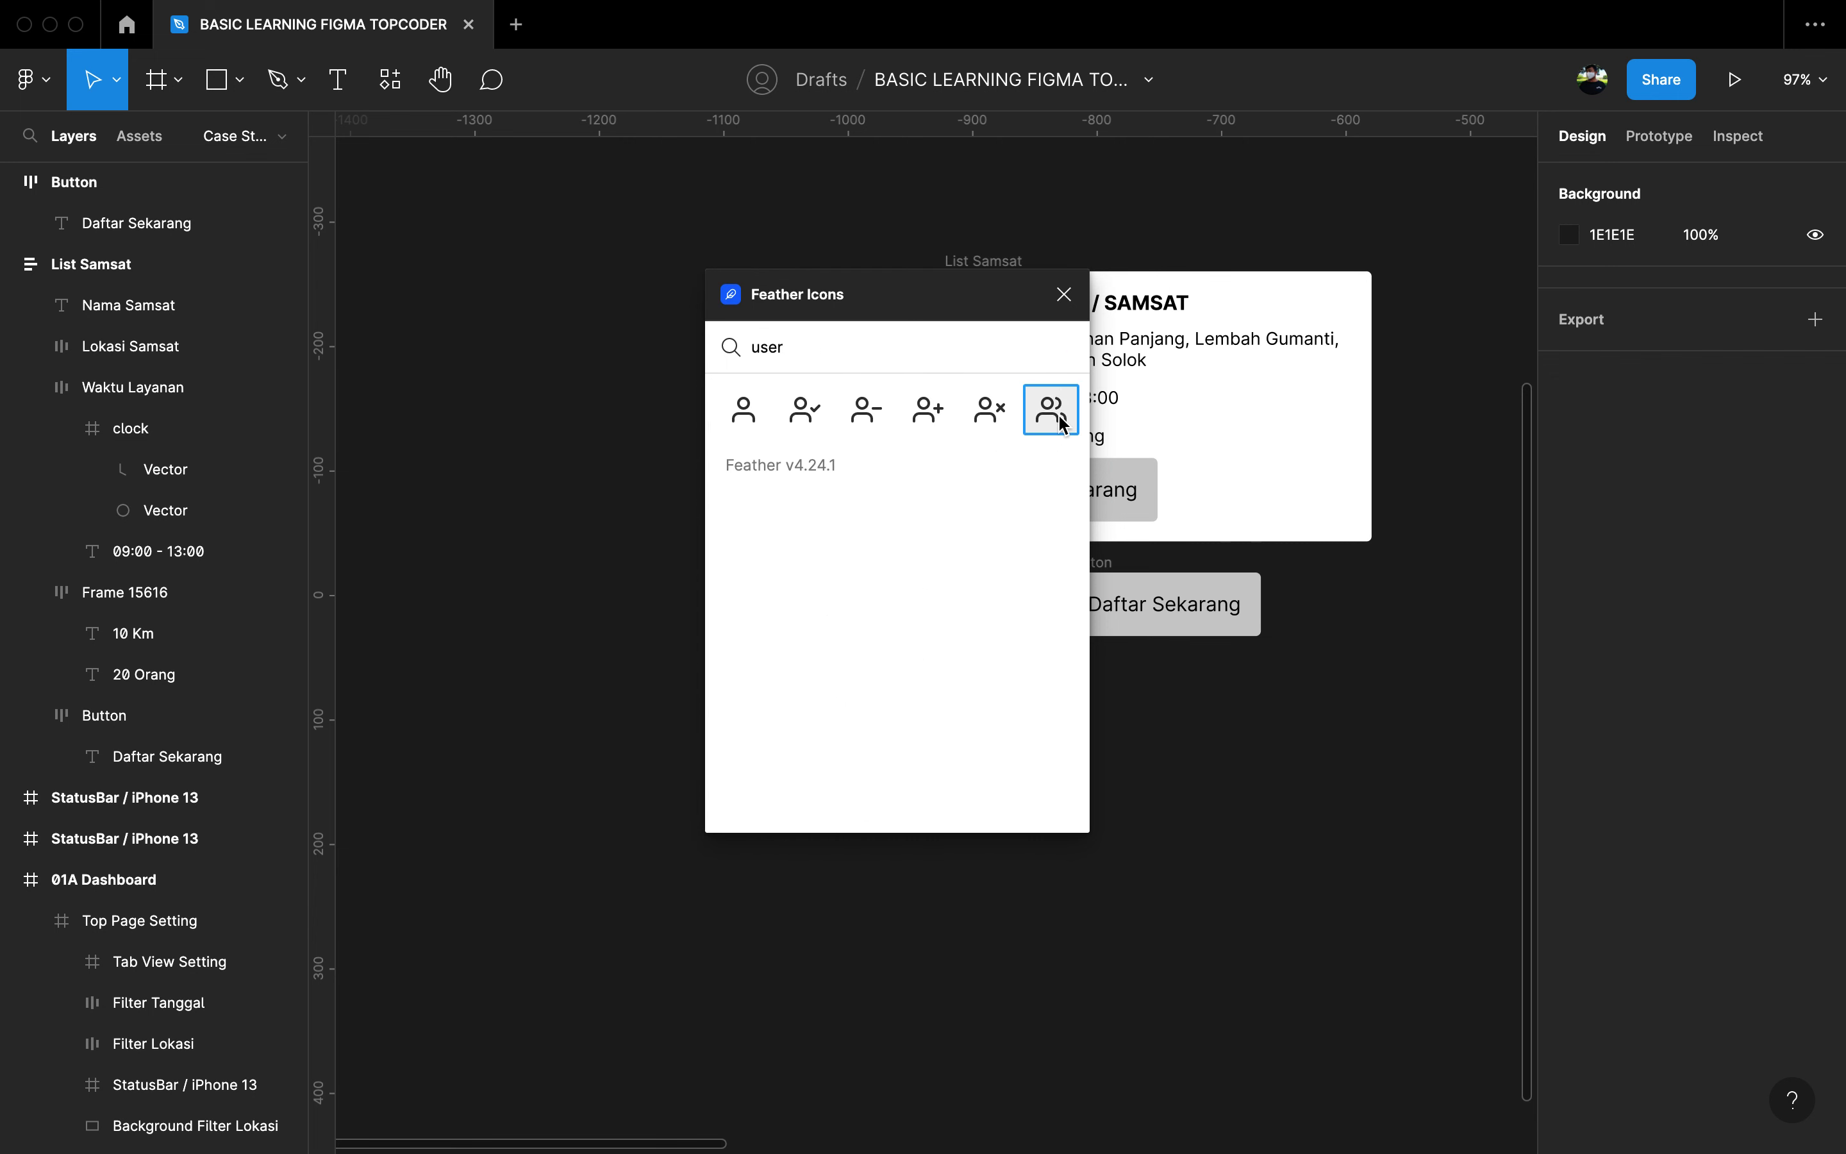
click(1067, 429)
click(1064, 294)
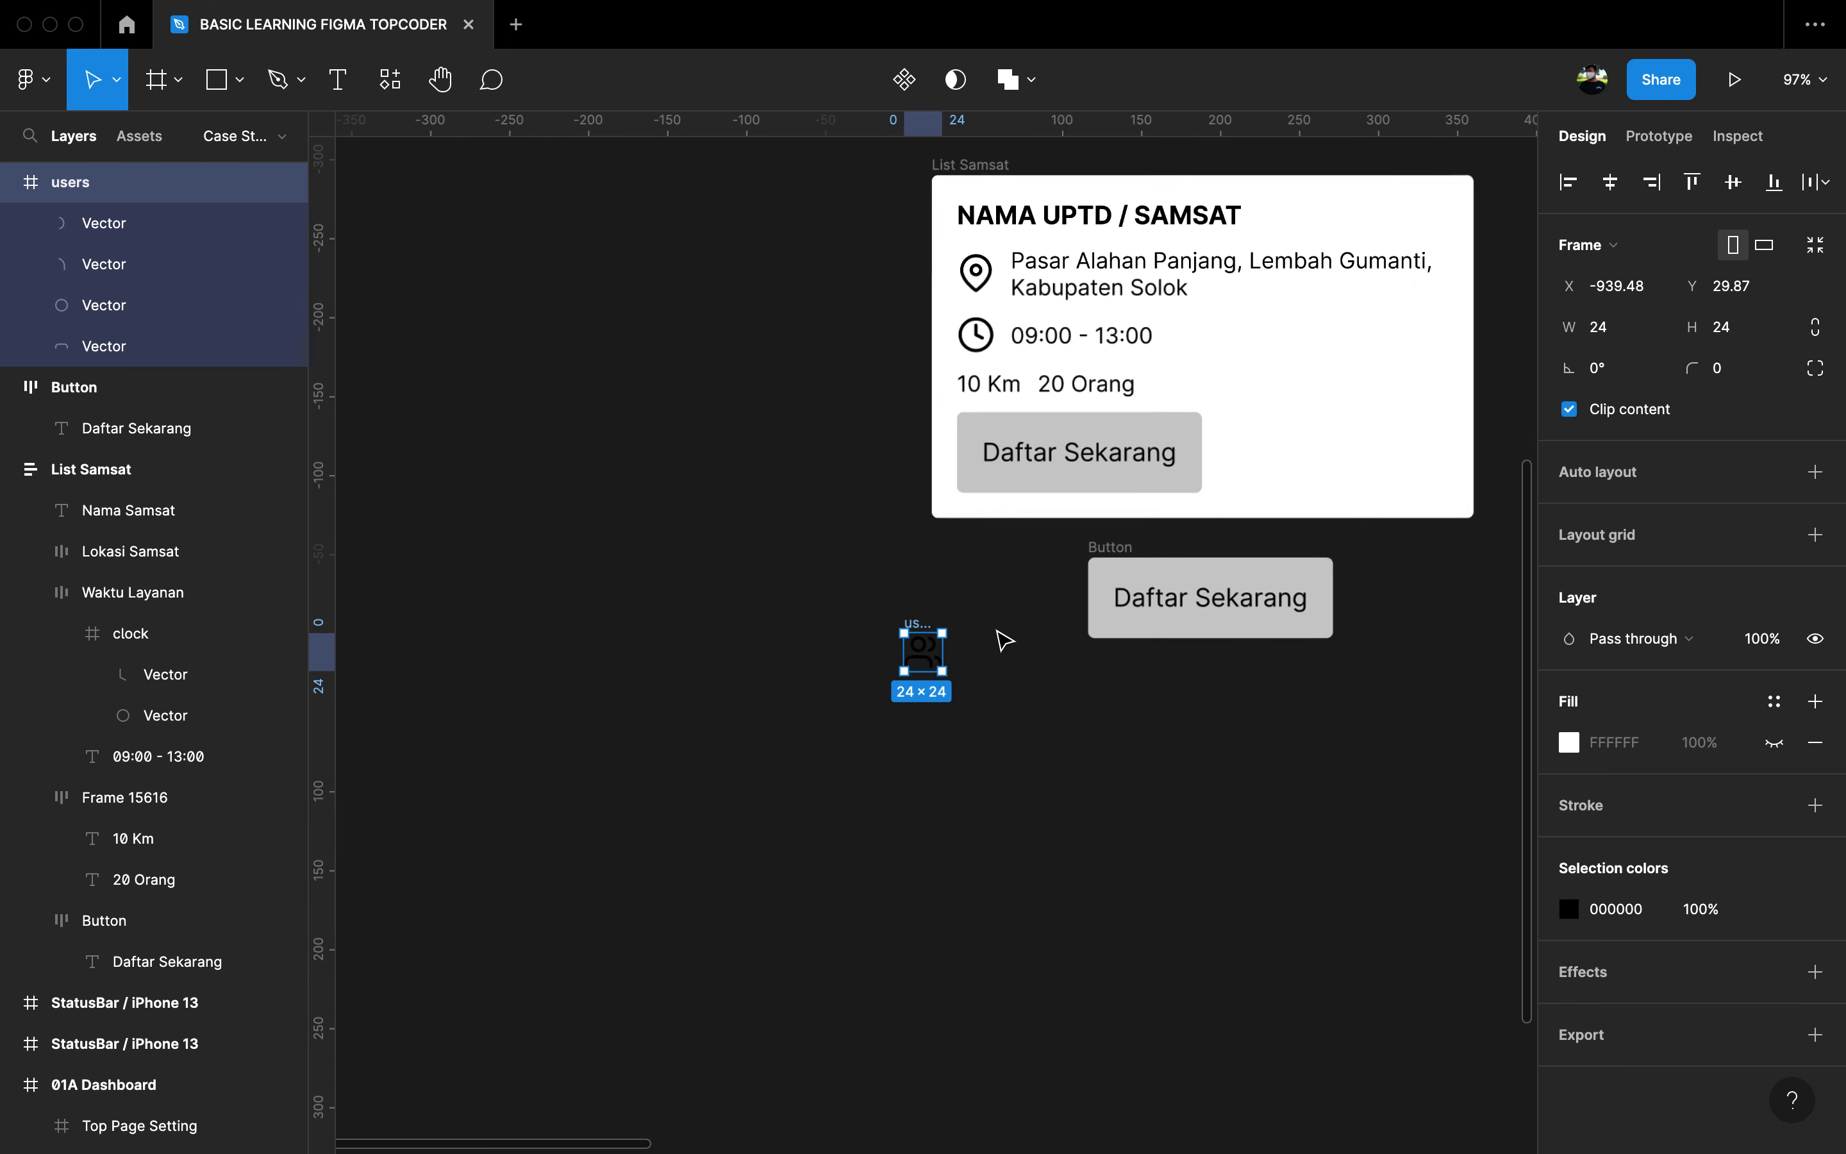
scroll(1002, 639, up, 5)
drag(889, 682, 709, 259)
click(770, 374)
Step: Group the "20 Orang" text in the distance and queue row and apply auto layout to the group
scroll(766, 375, up, 3)
scroll(766, 375, right, 2)
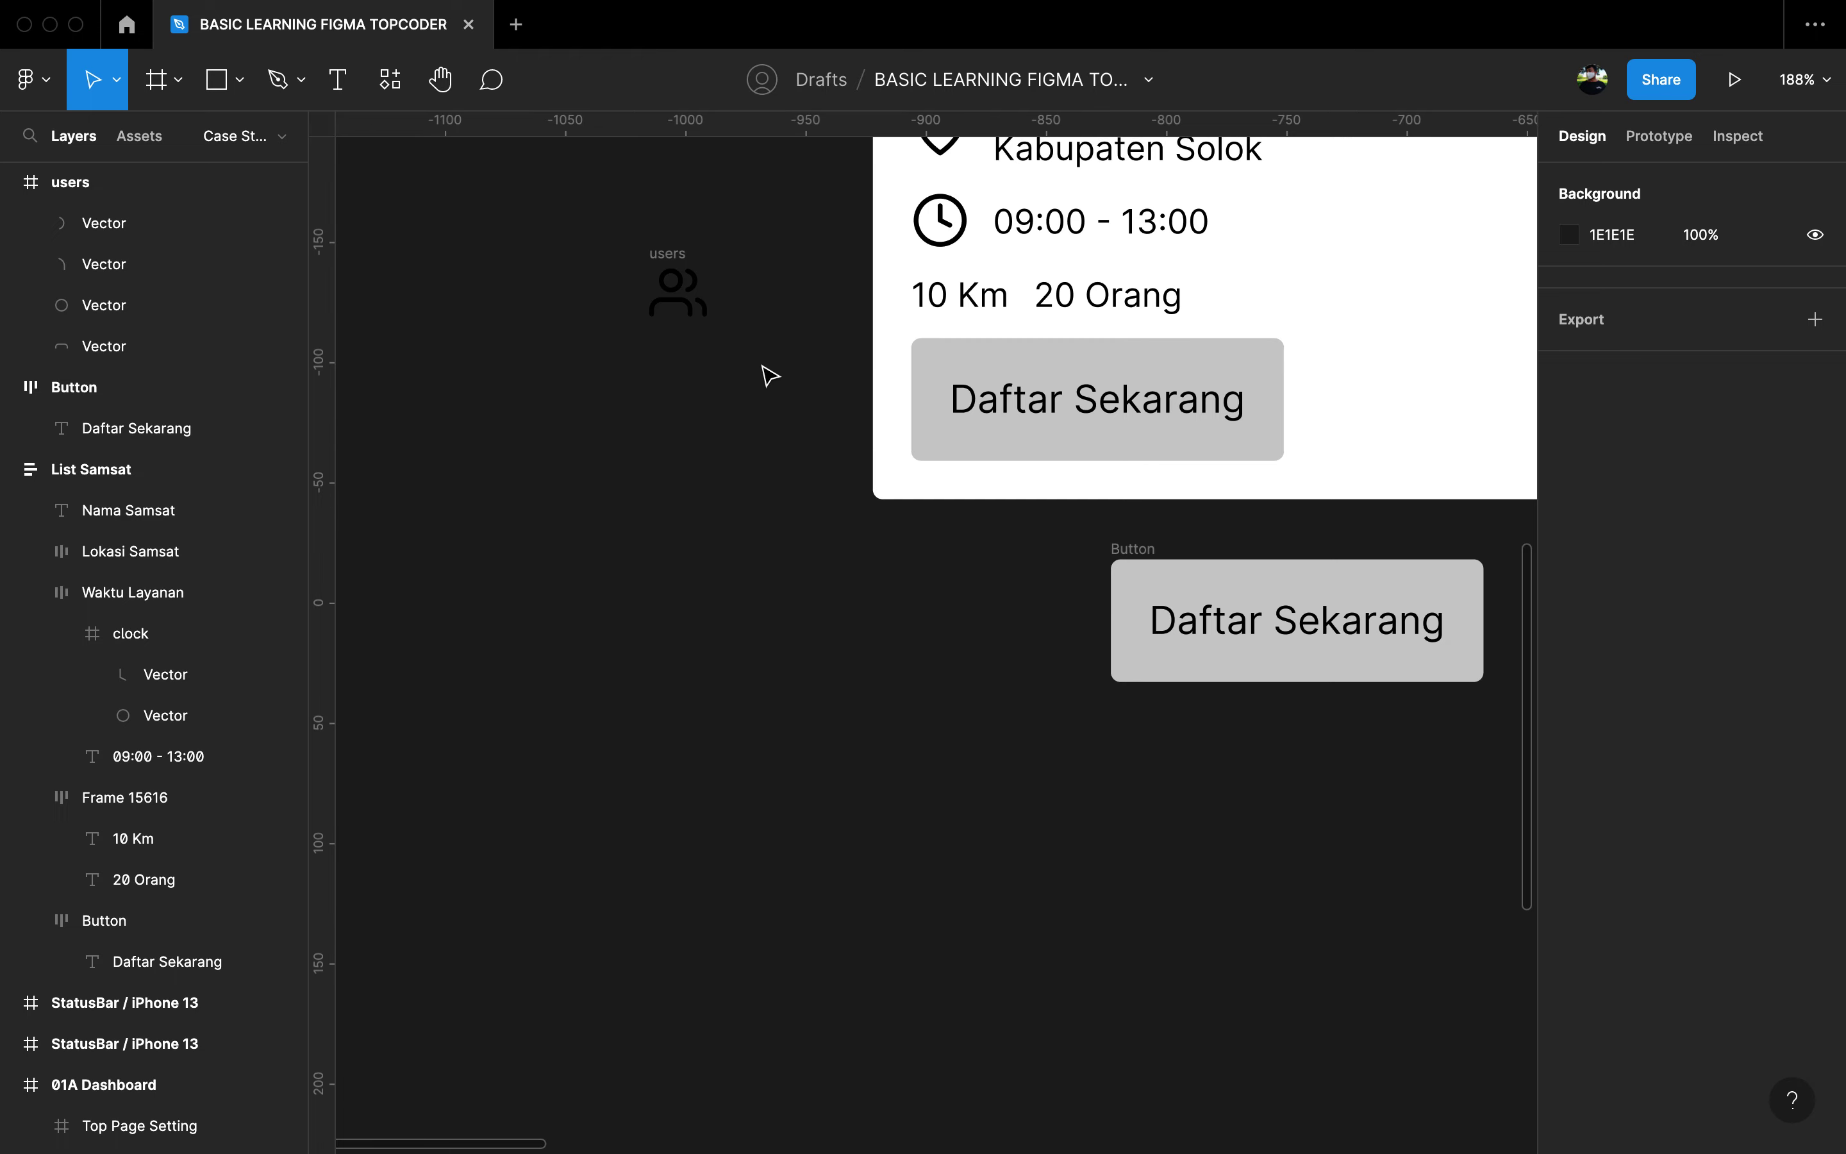
click(1055, 362)
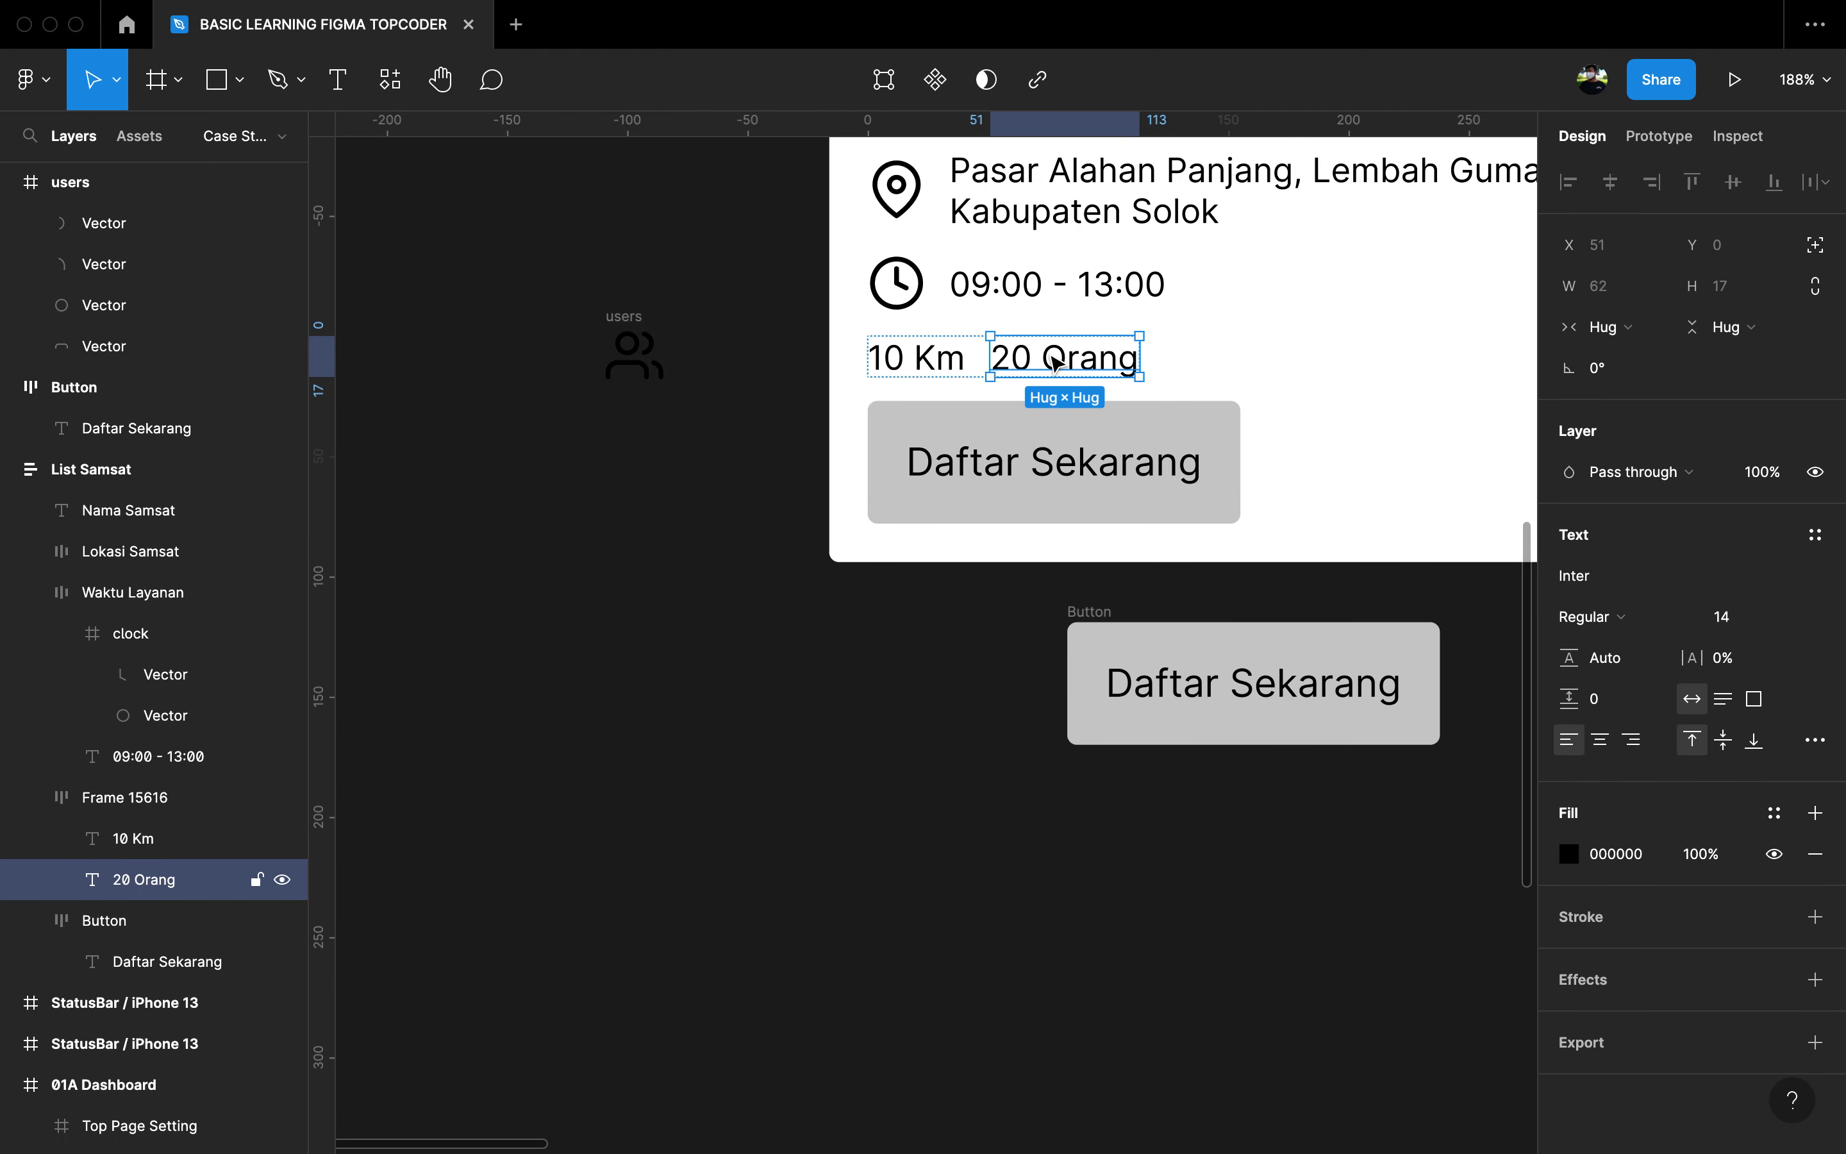
key(ctrl+g)
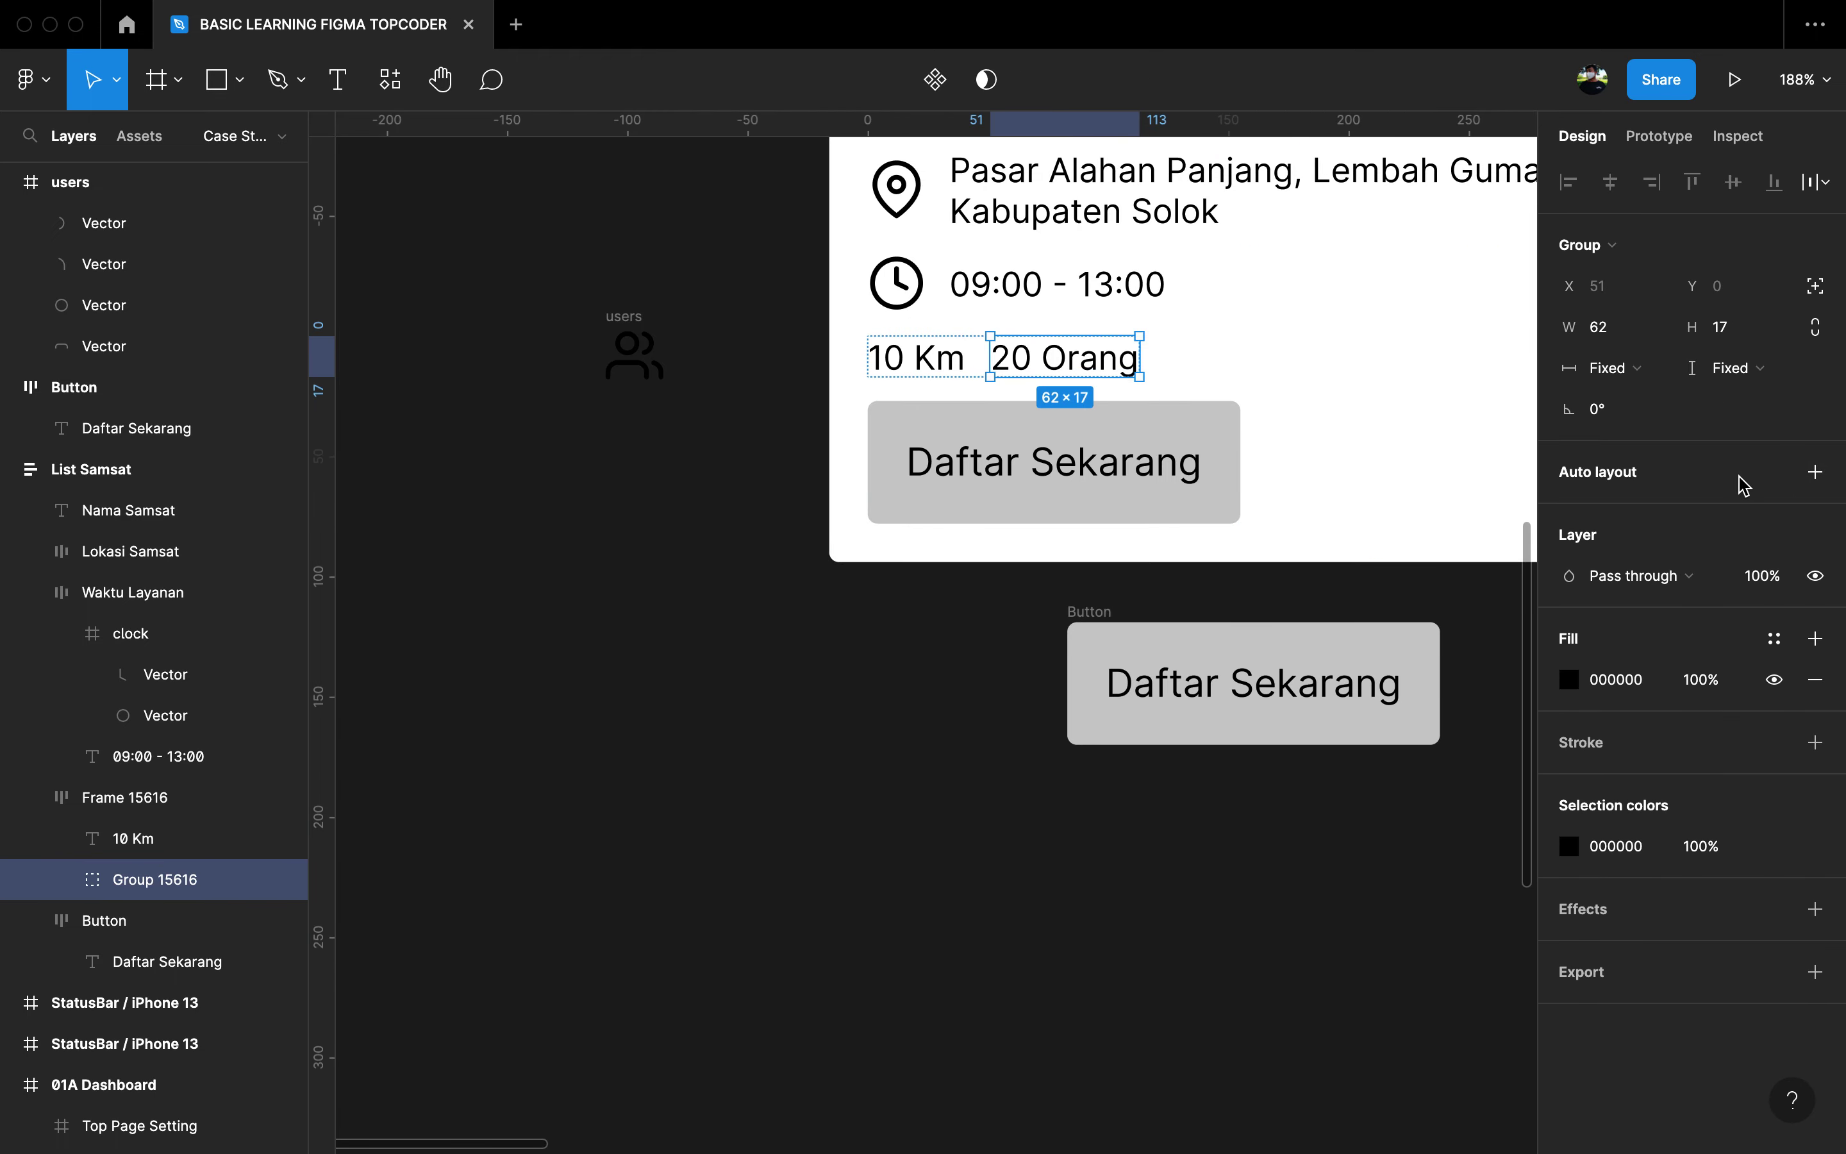
key(shift+a)
Step: Rename the auto layout frame around "20 Orang" to "Antrian" and its parent row frame to "Jarak dan Antrian"
double_click(151, 884)
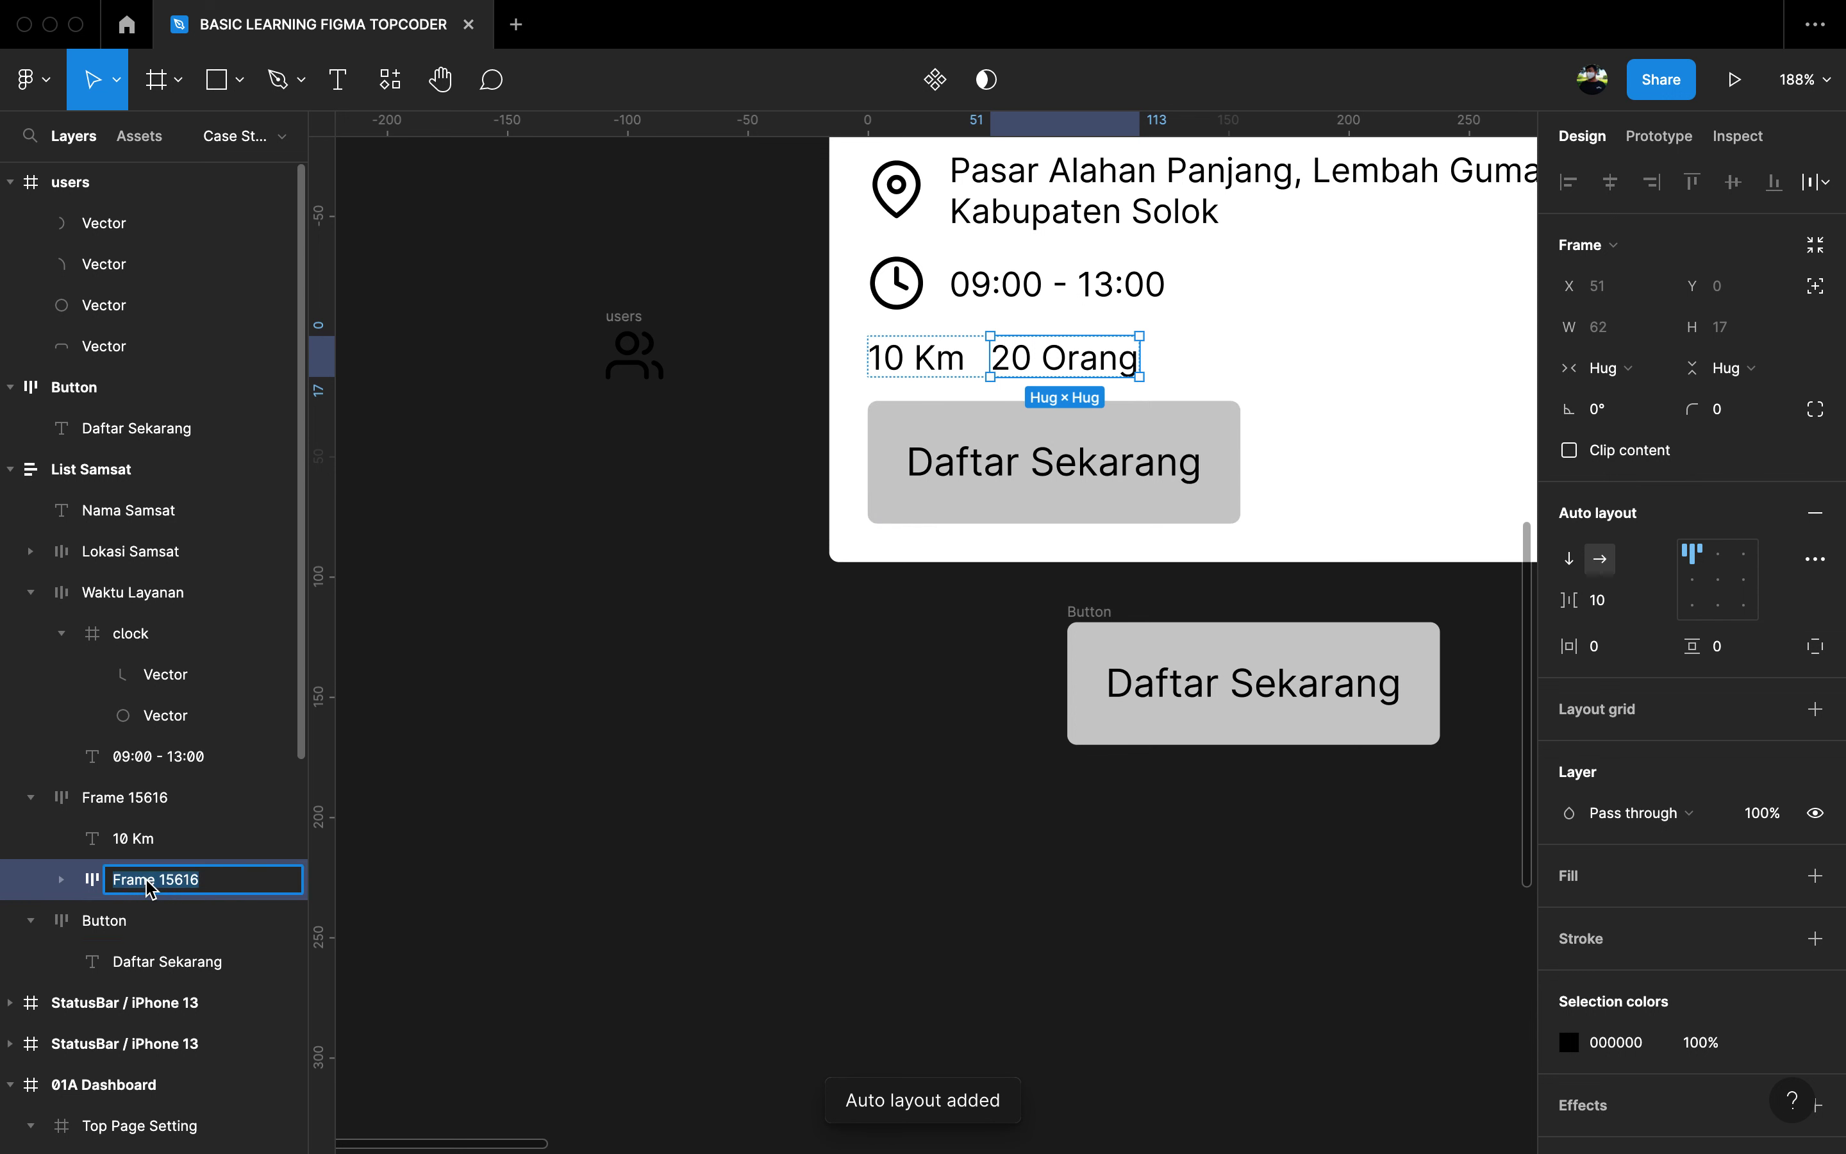
text(Antrian)
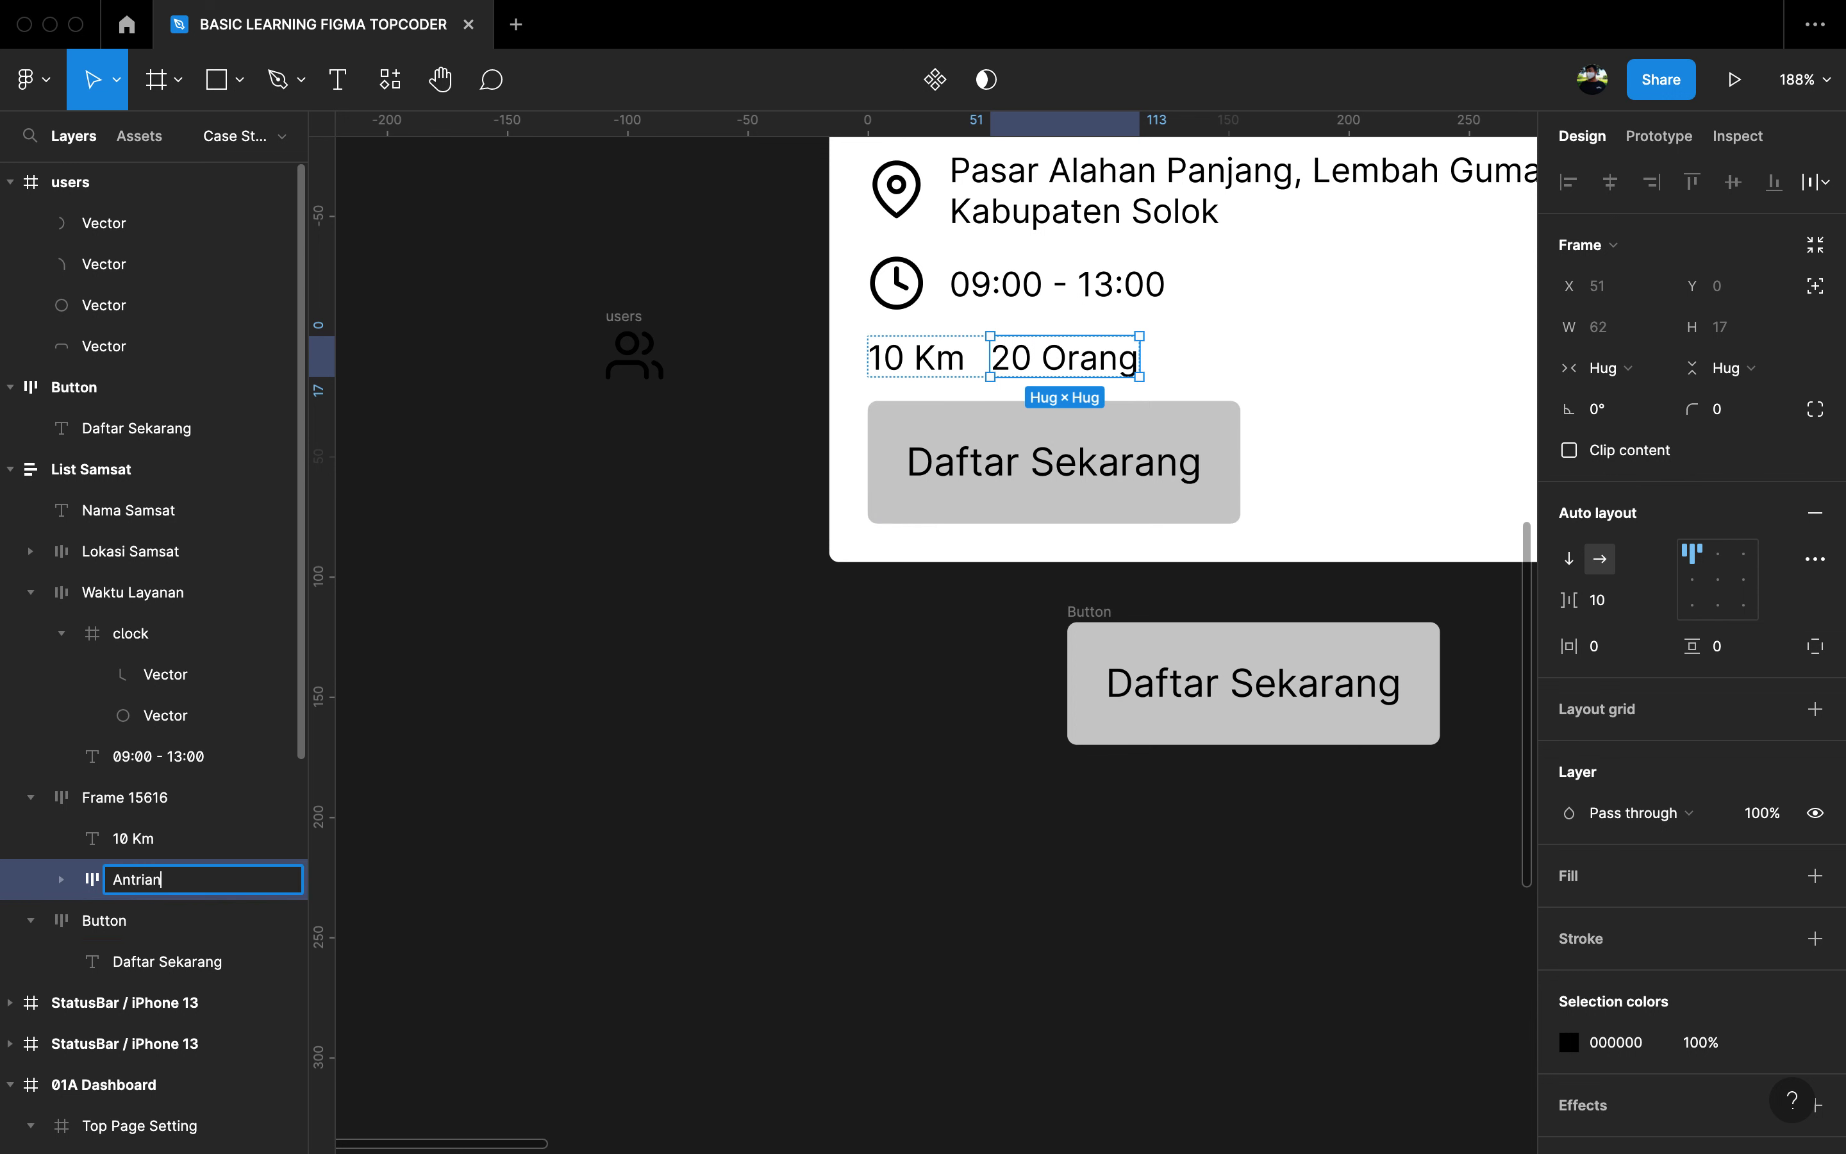
key(Return)
double_click(118, 798)
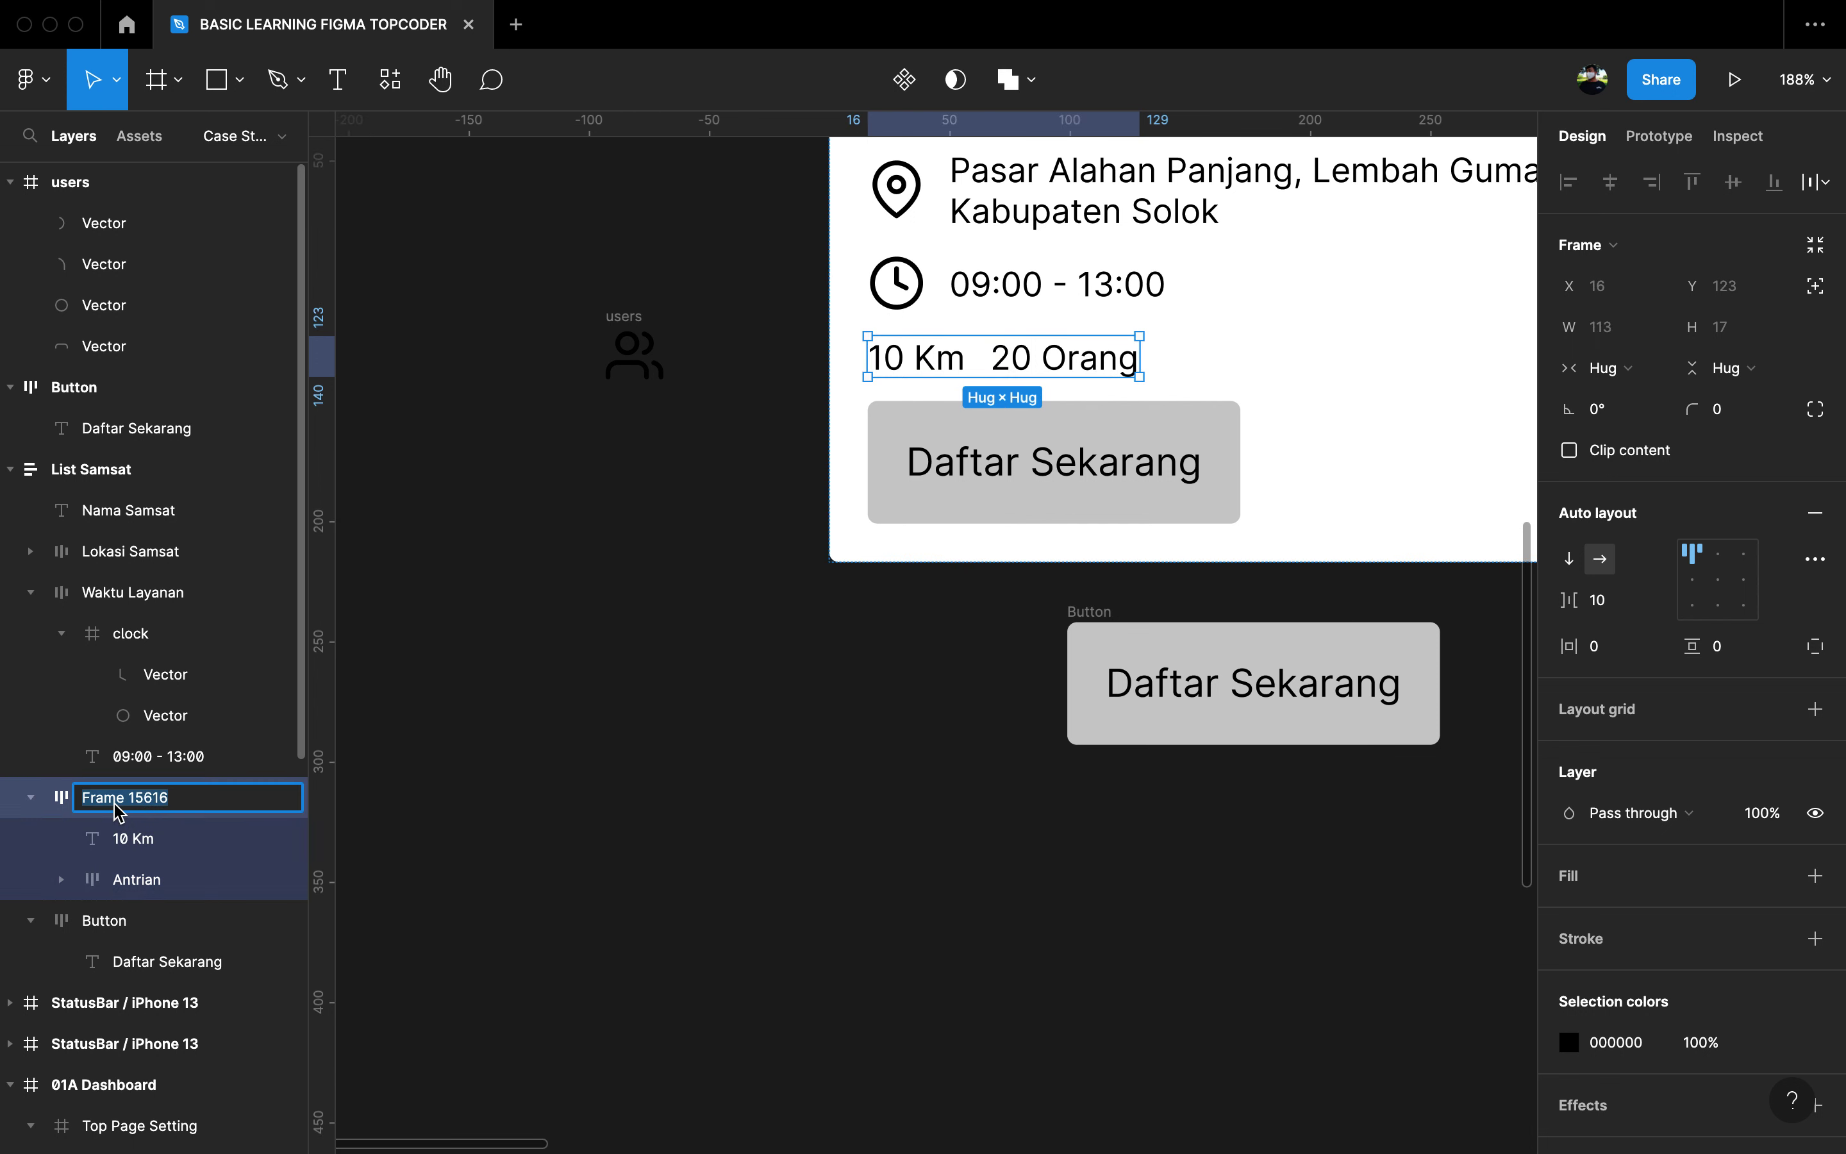
text(K)
text(arak dan Antrian)
key(Return)
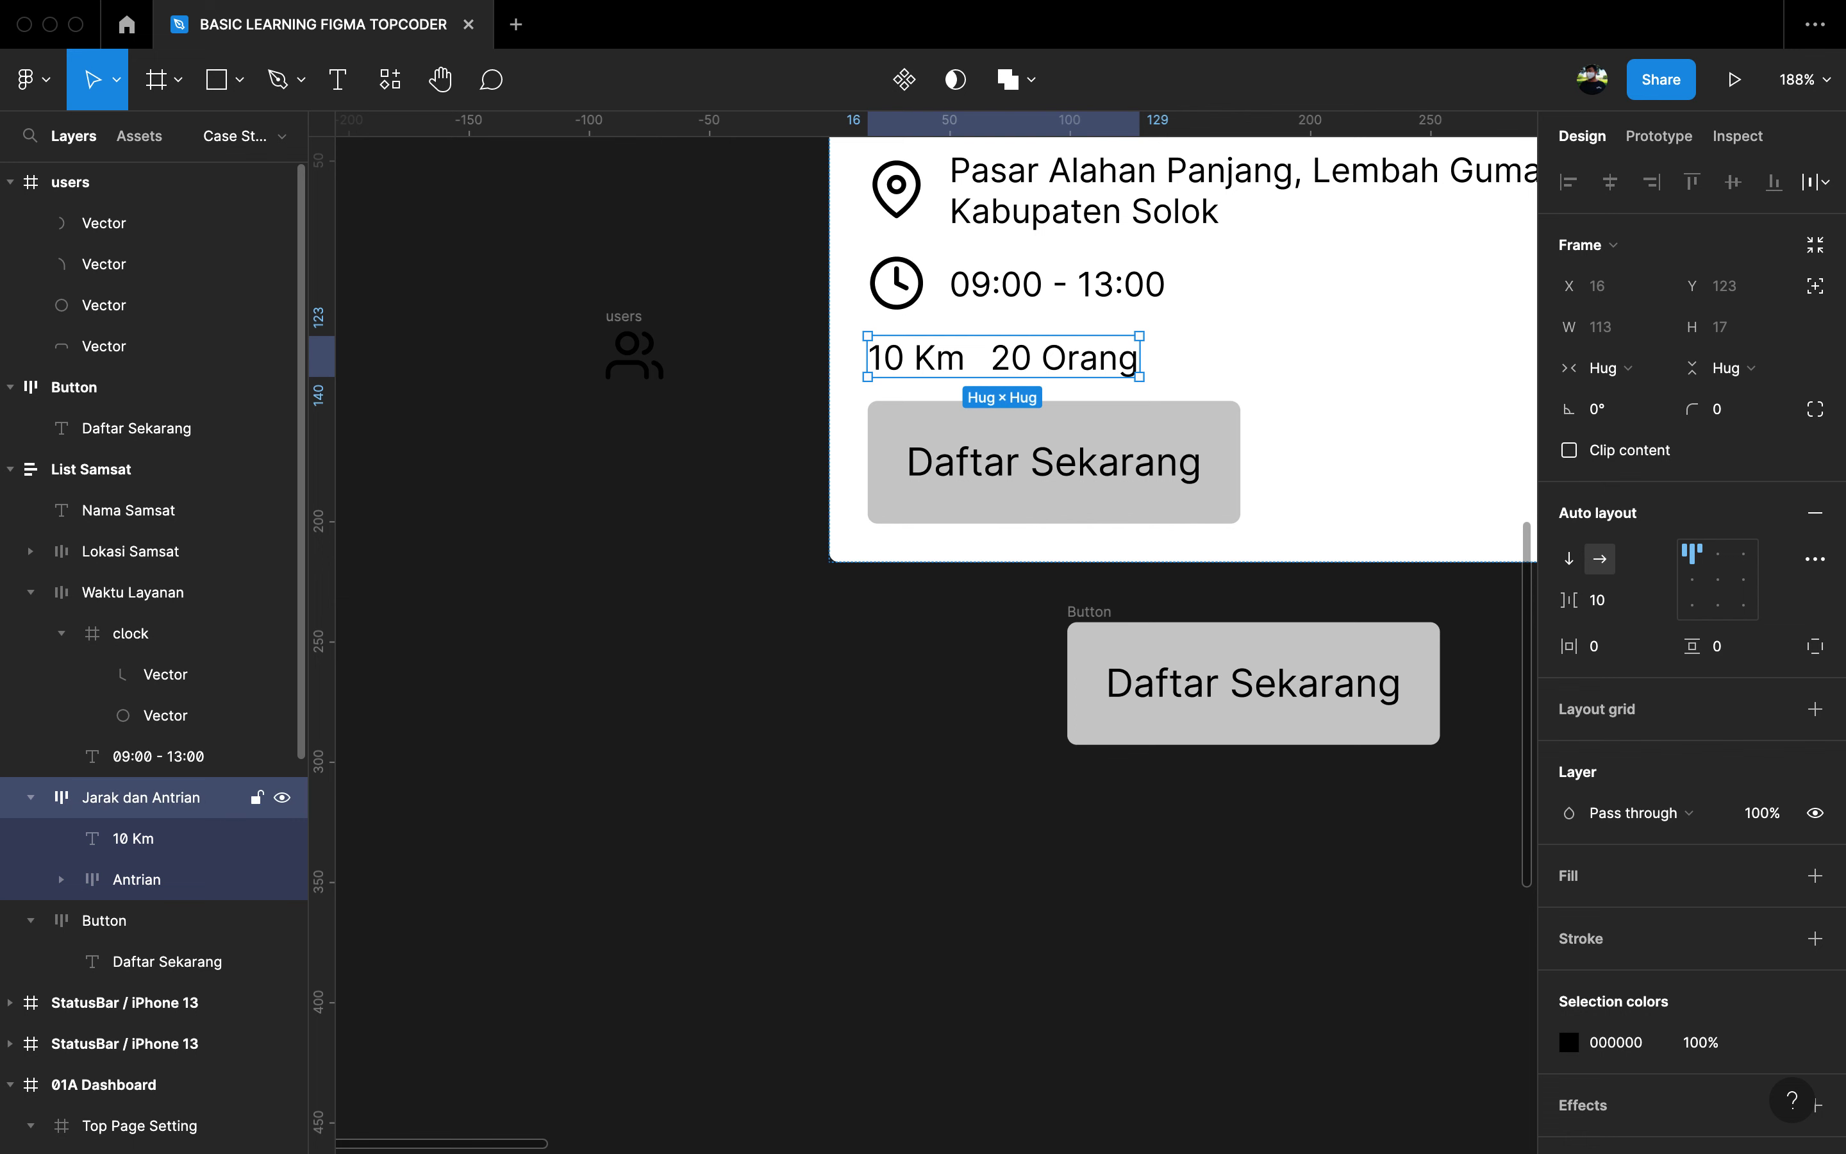
Step: Move the users icon from the canvas into the Antrian frame ahead of "20 Orang" and align the frame's contents left and vertically centred
click(664, 540)
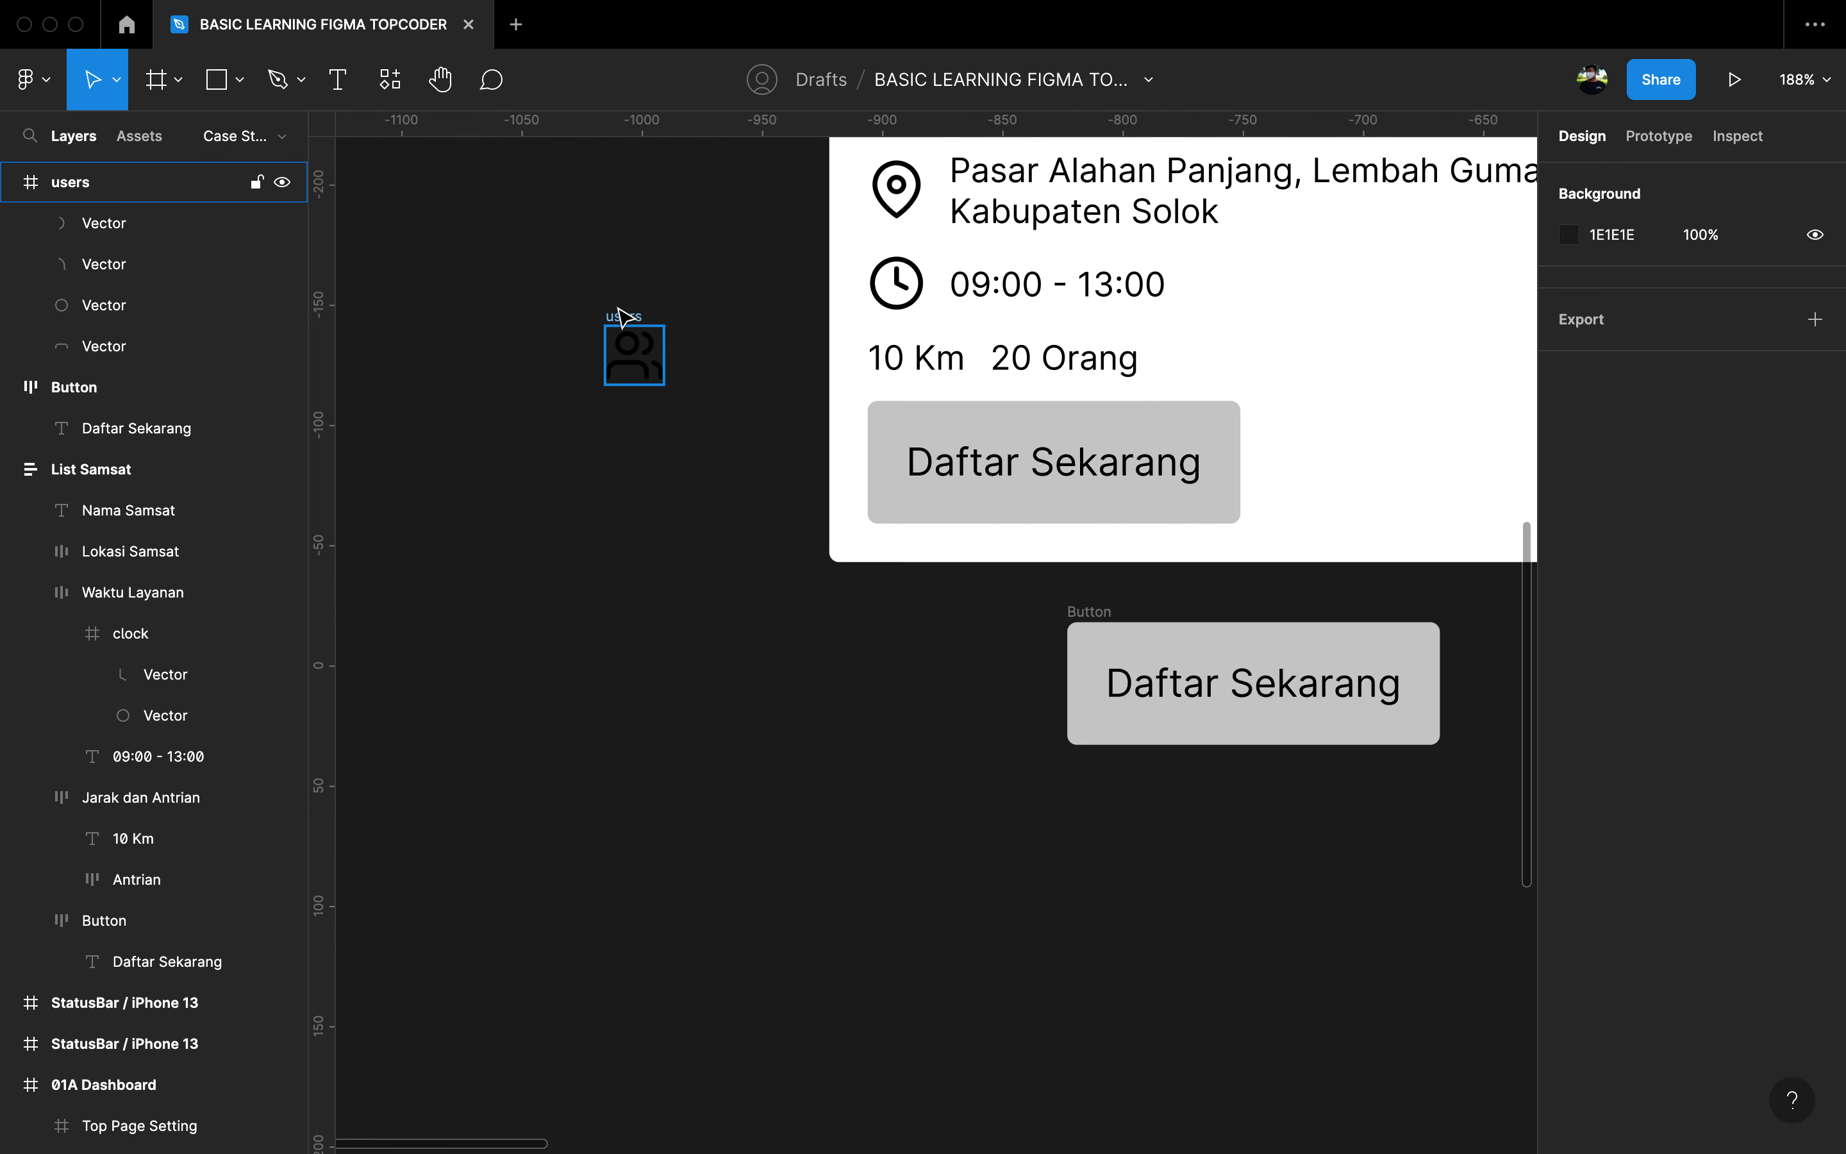
click(620, 313)
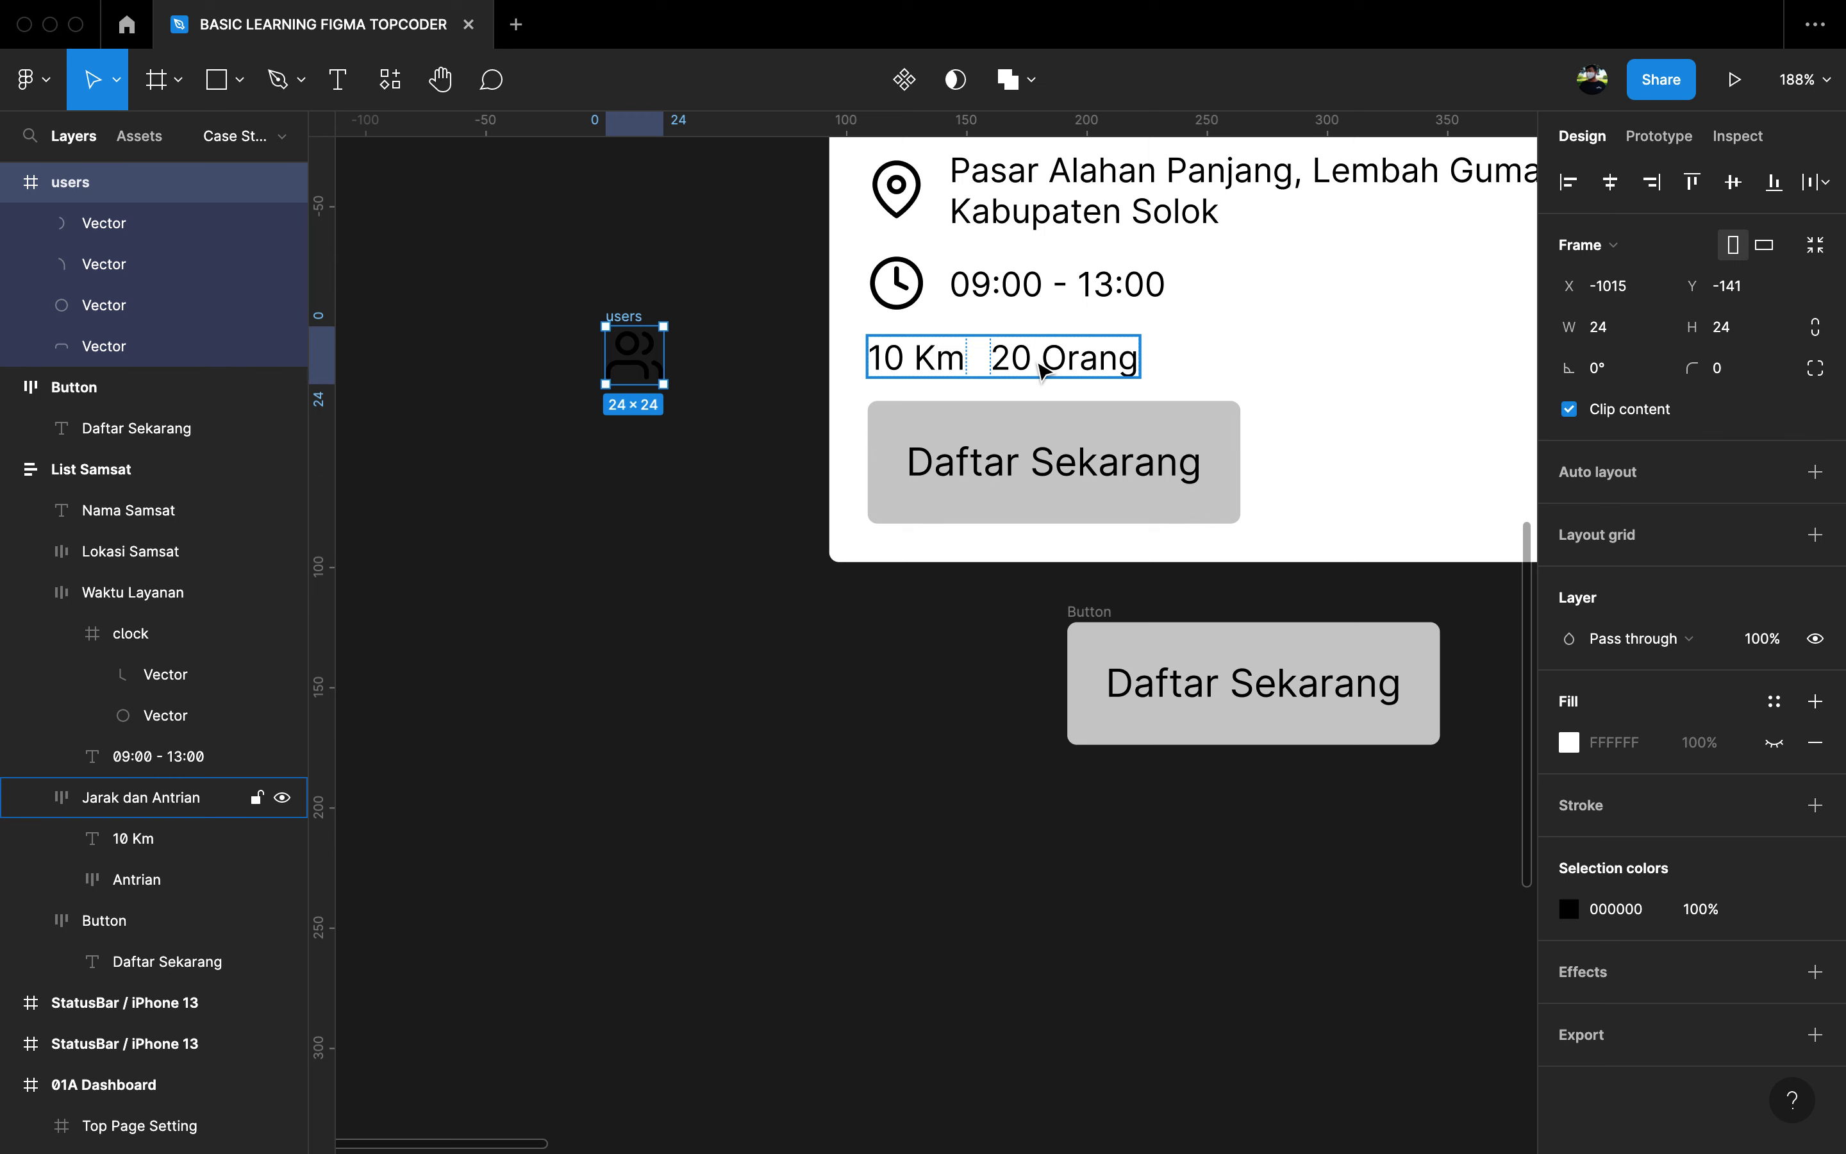
click(1004, 373)
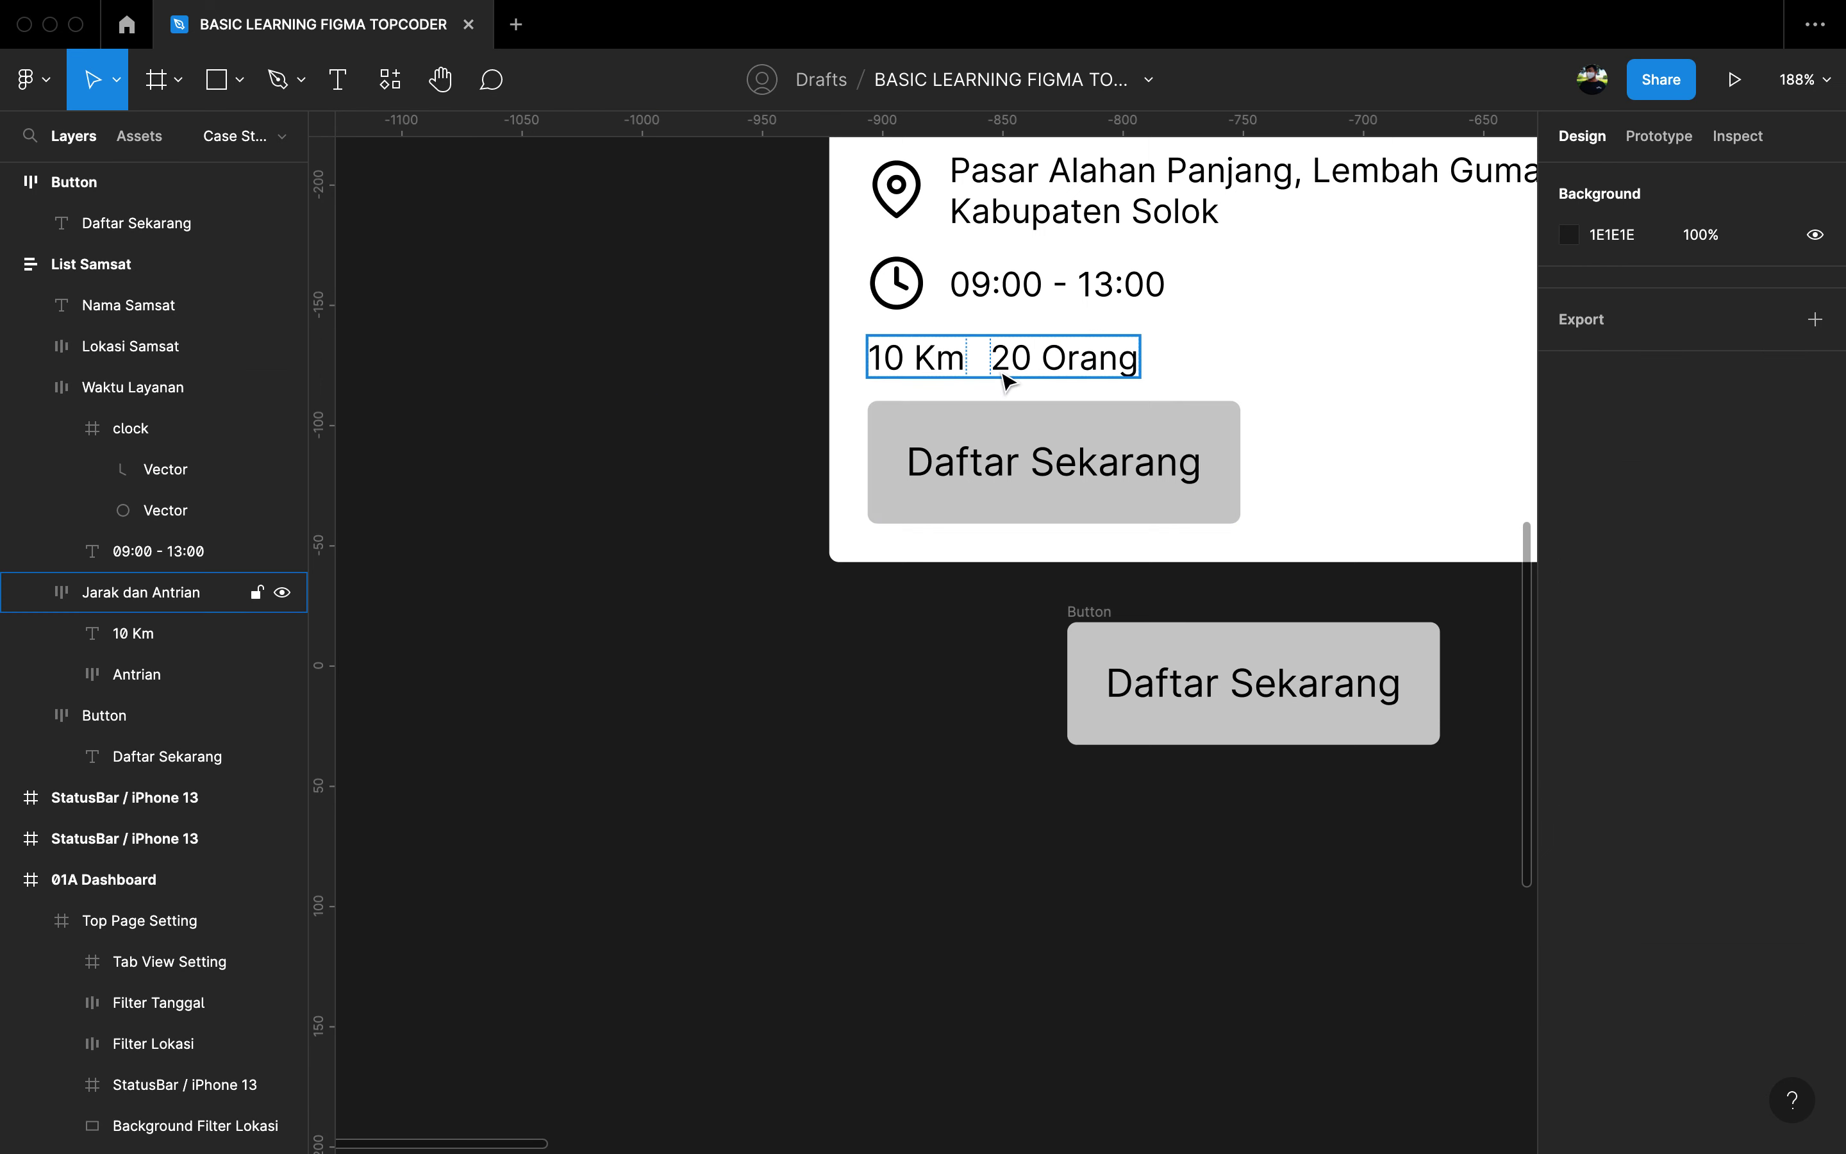
click(131, 674)
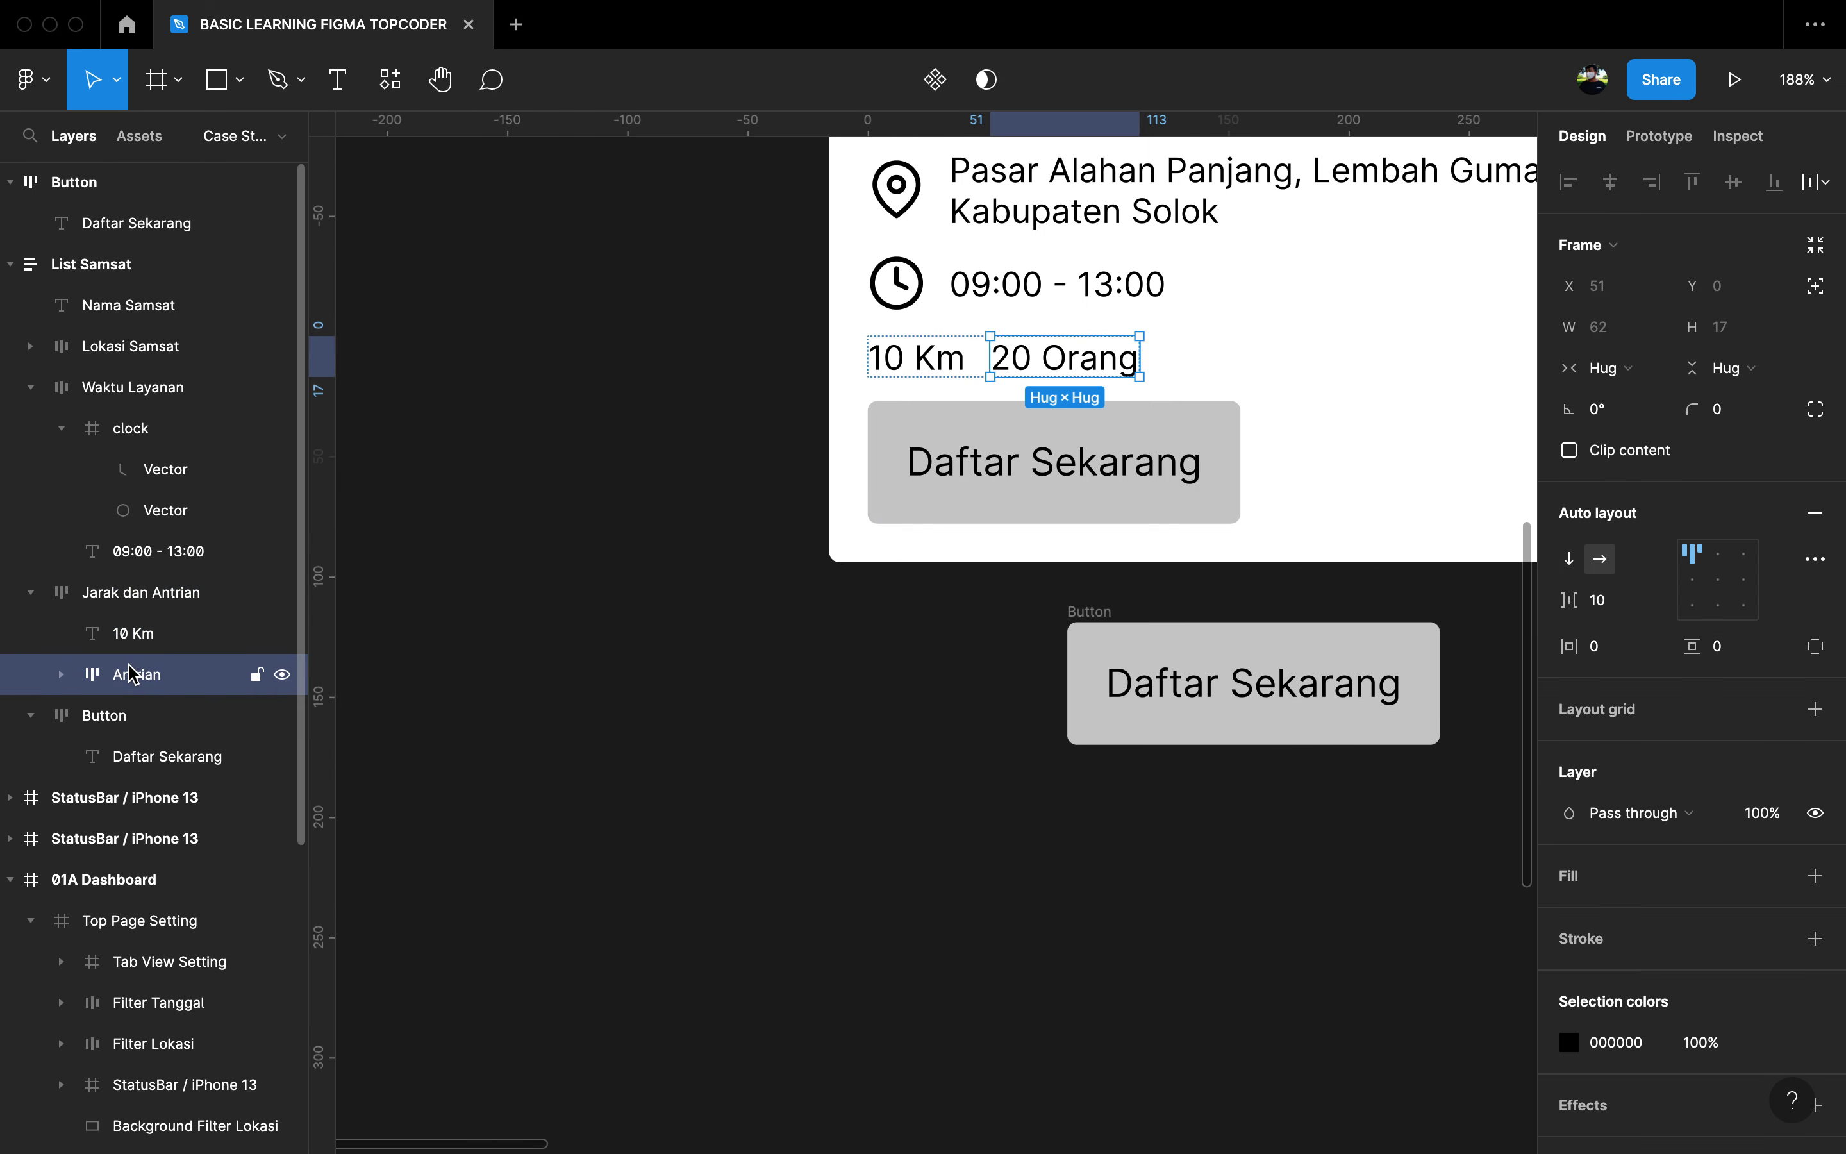
key(ctrl+v)
key(Left)
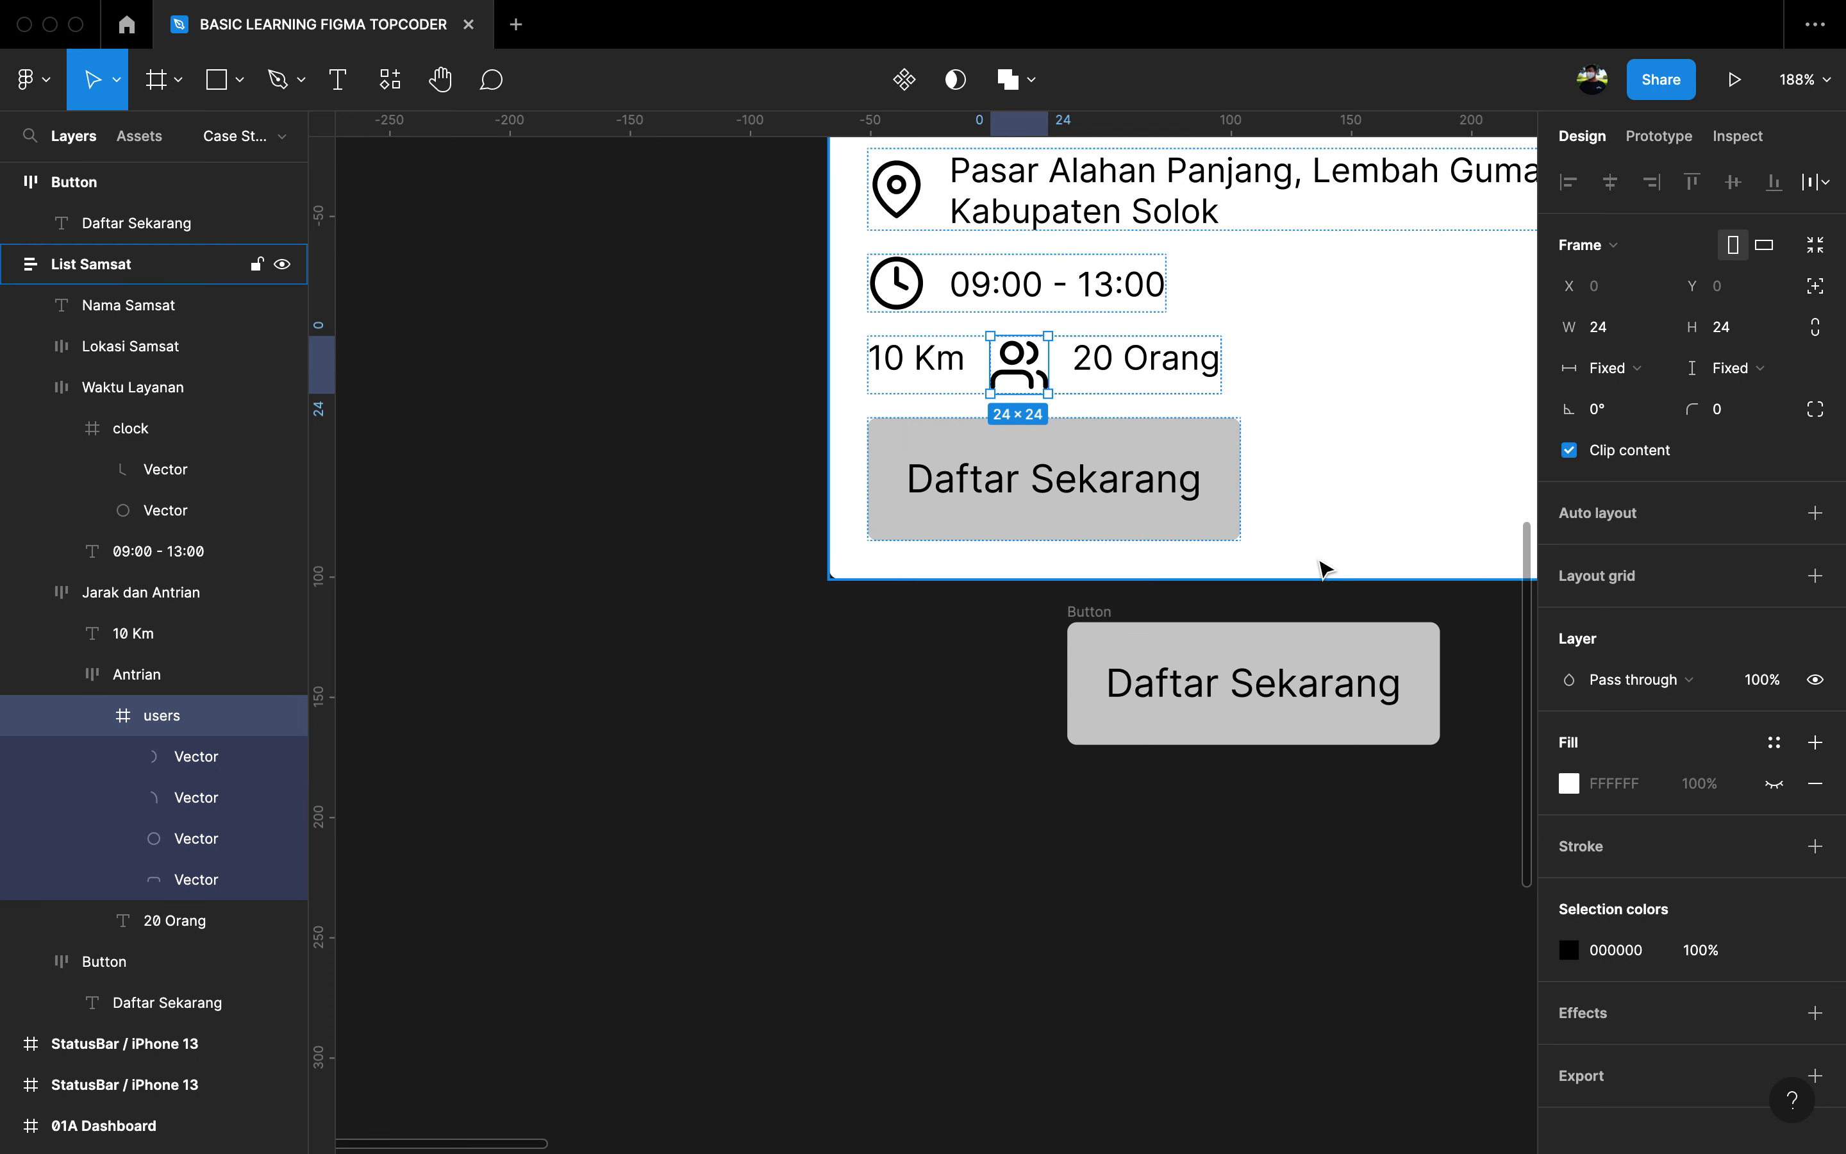
click(209, 682)
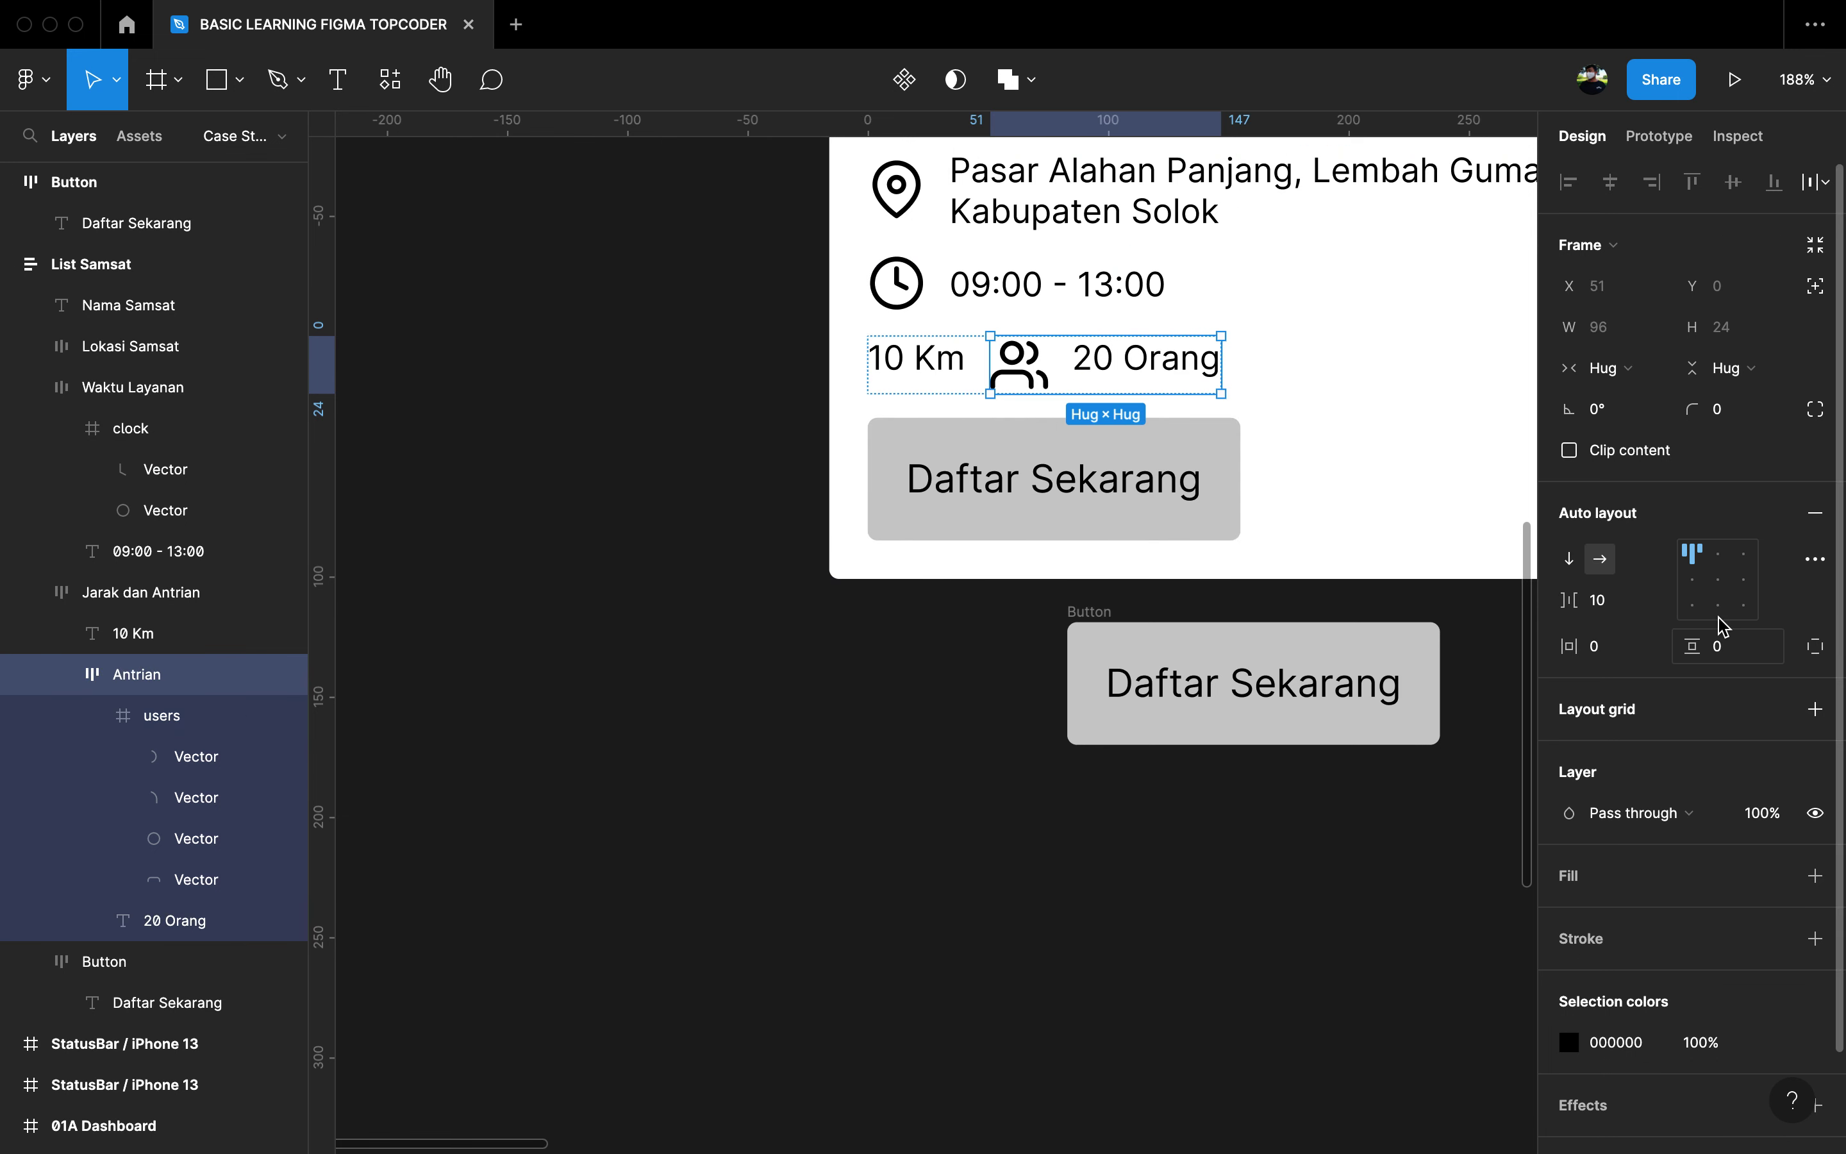
click(1696, 581)
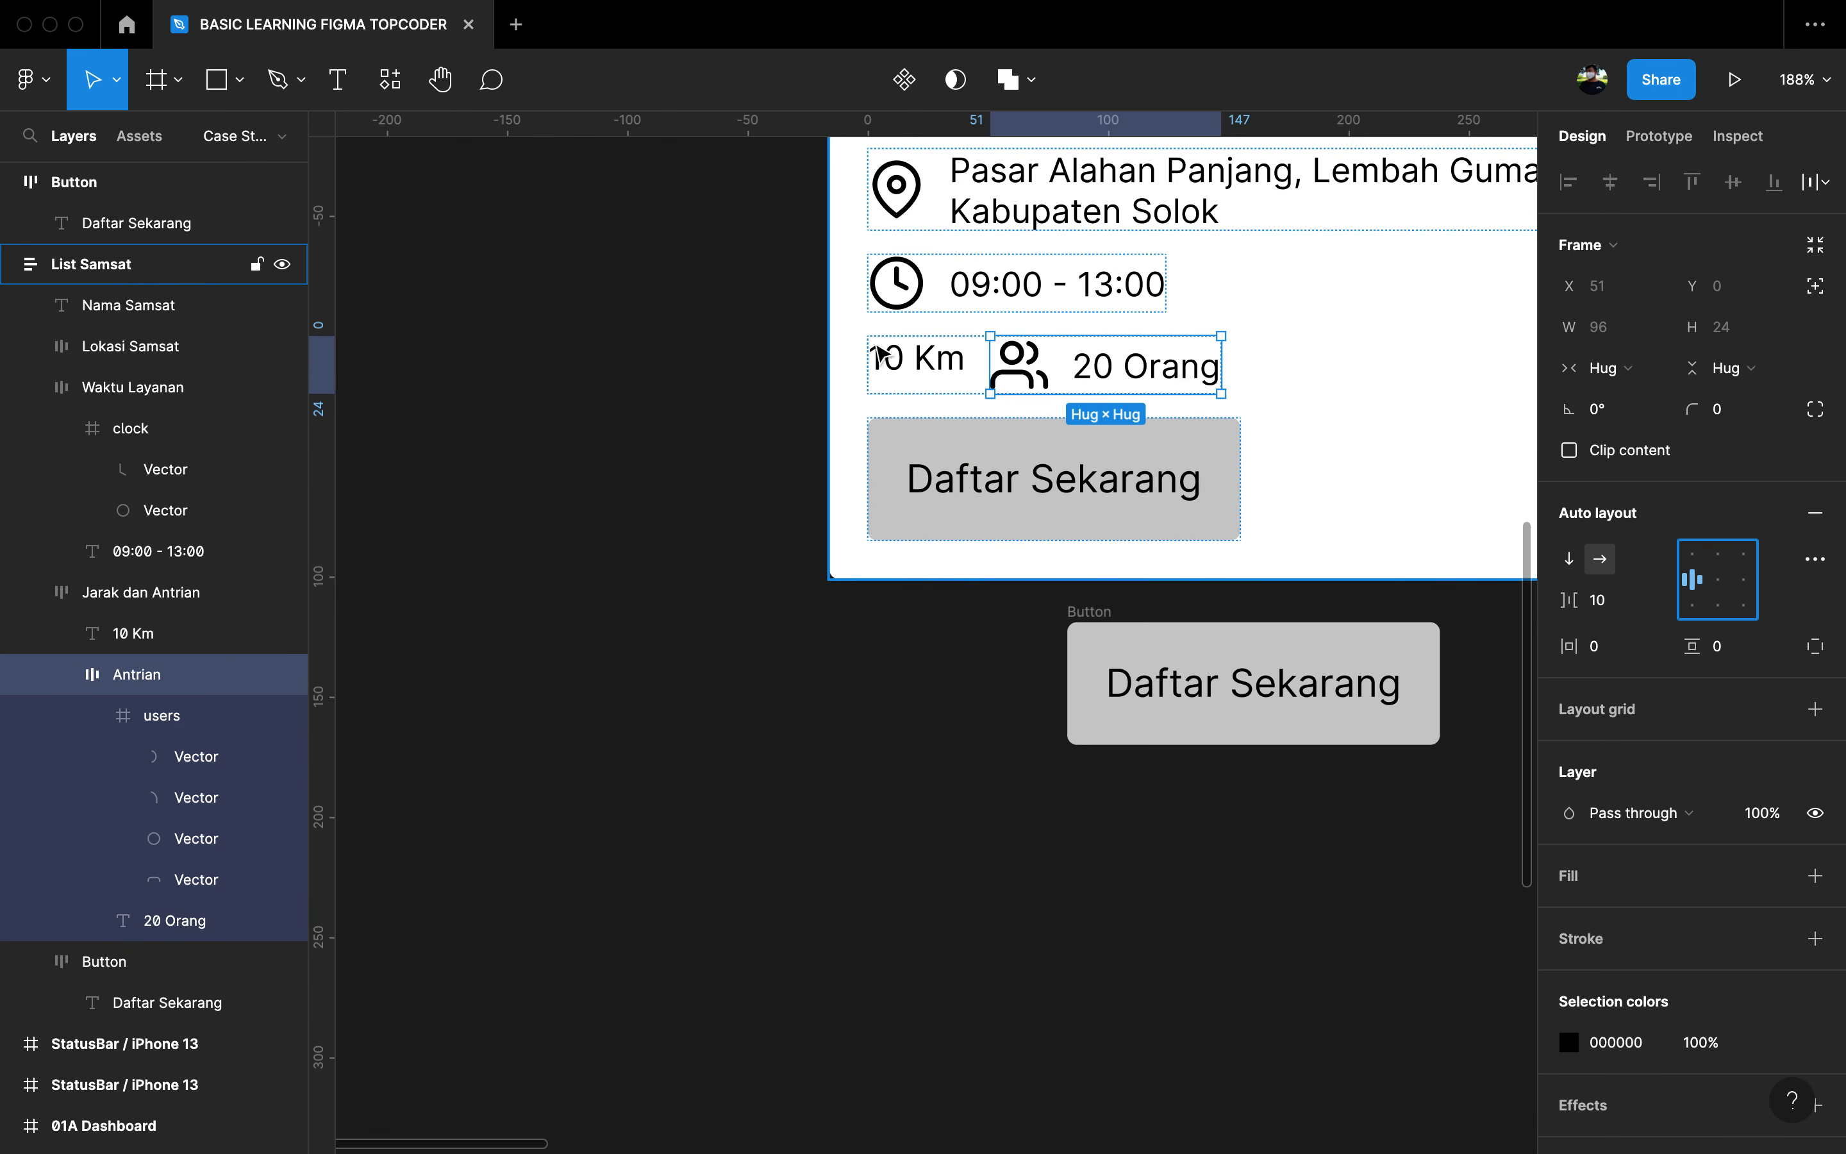
Step: Underline the "20 Orang" text in the distance and queue row
click(900, 359)
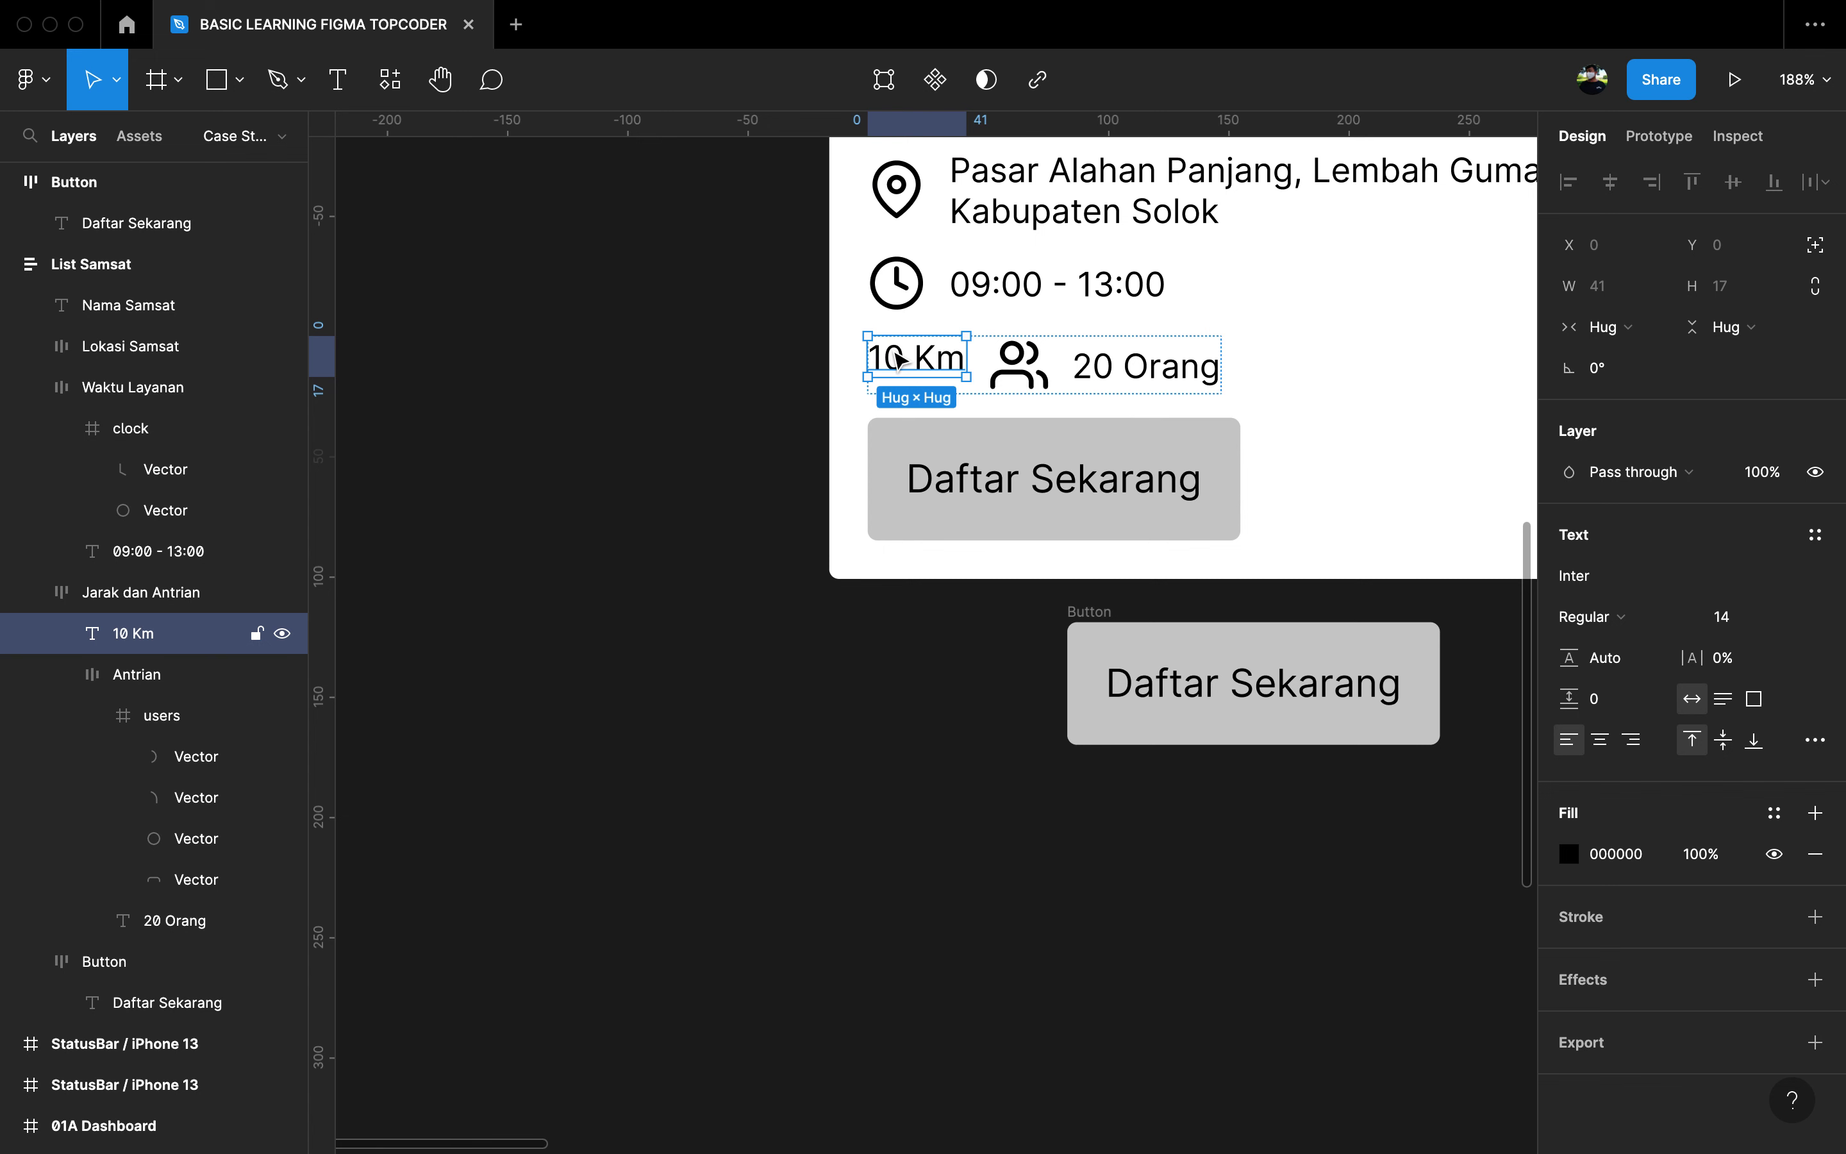
double_click(1165, 382)
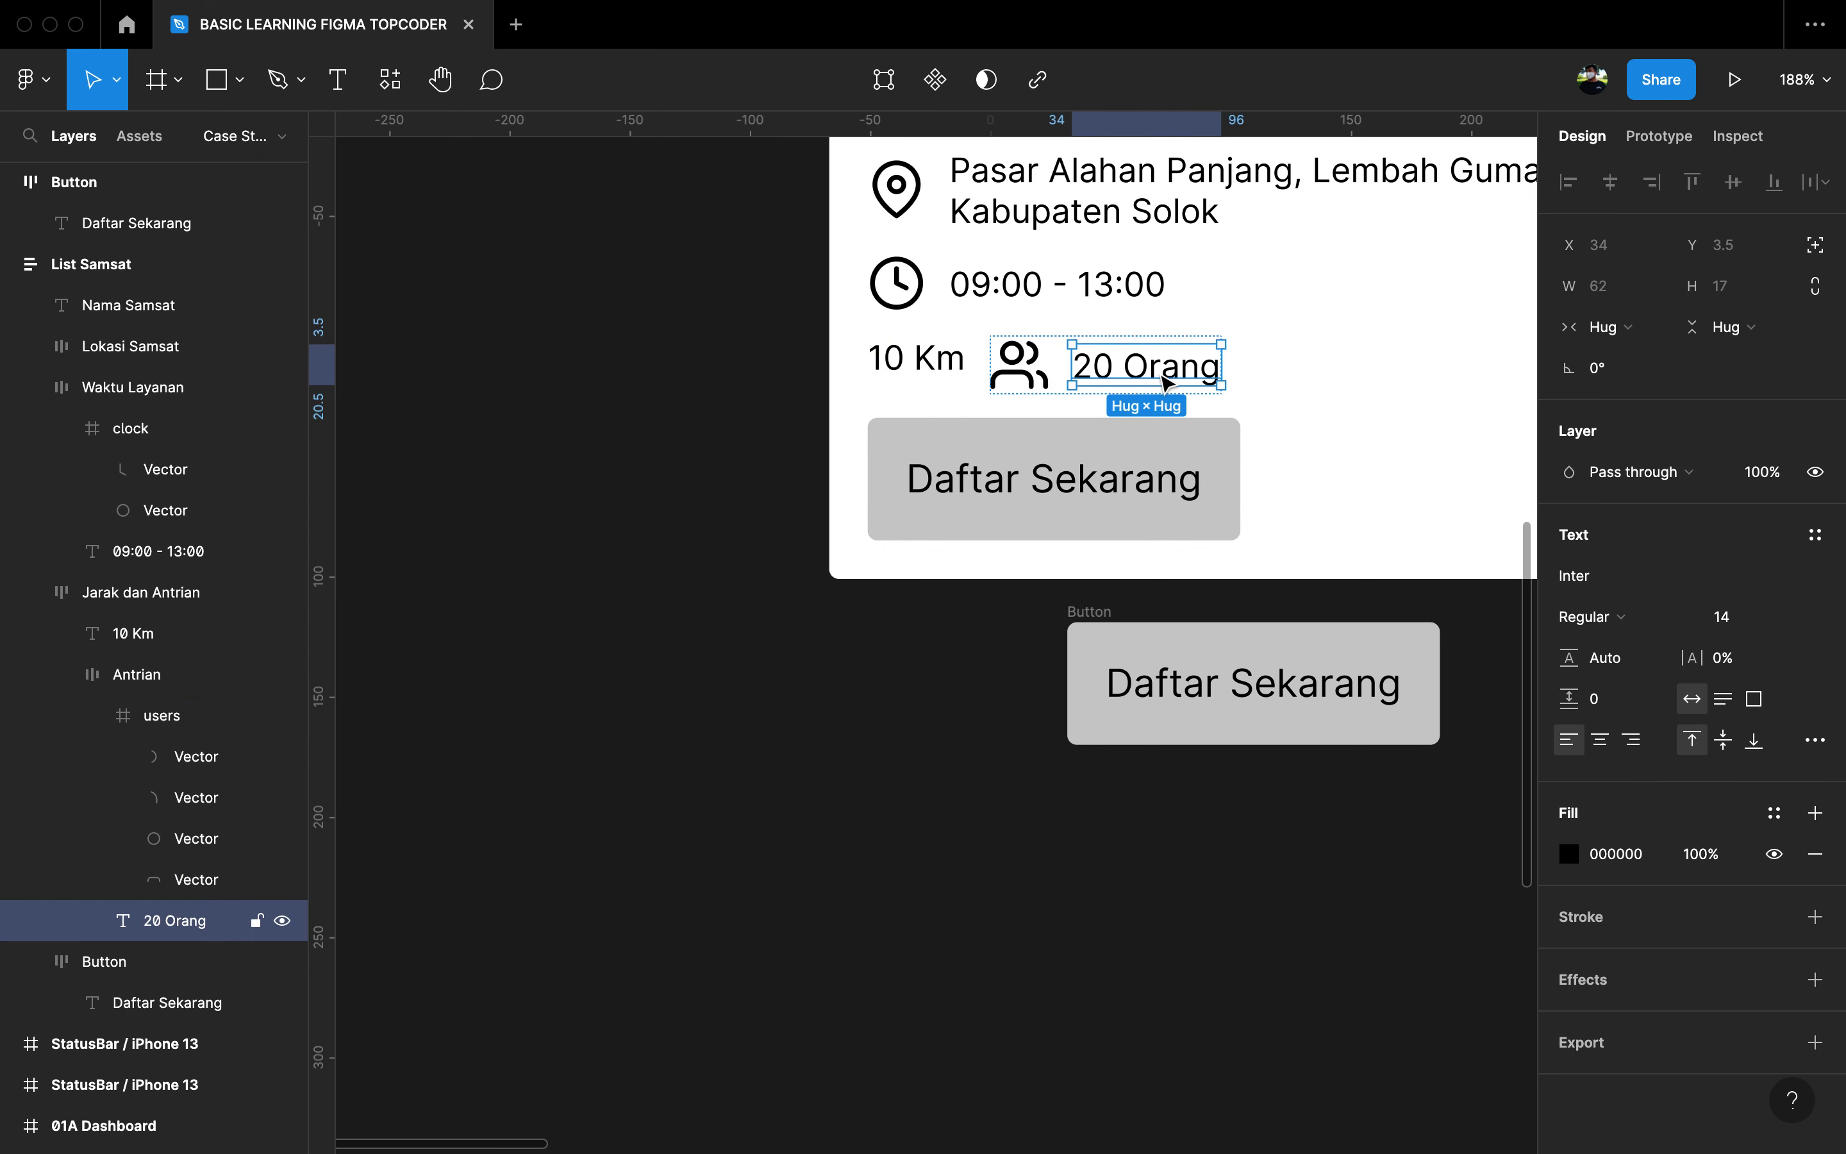
click(956, 630)
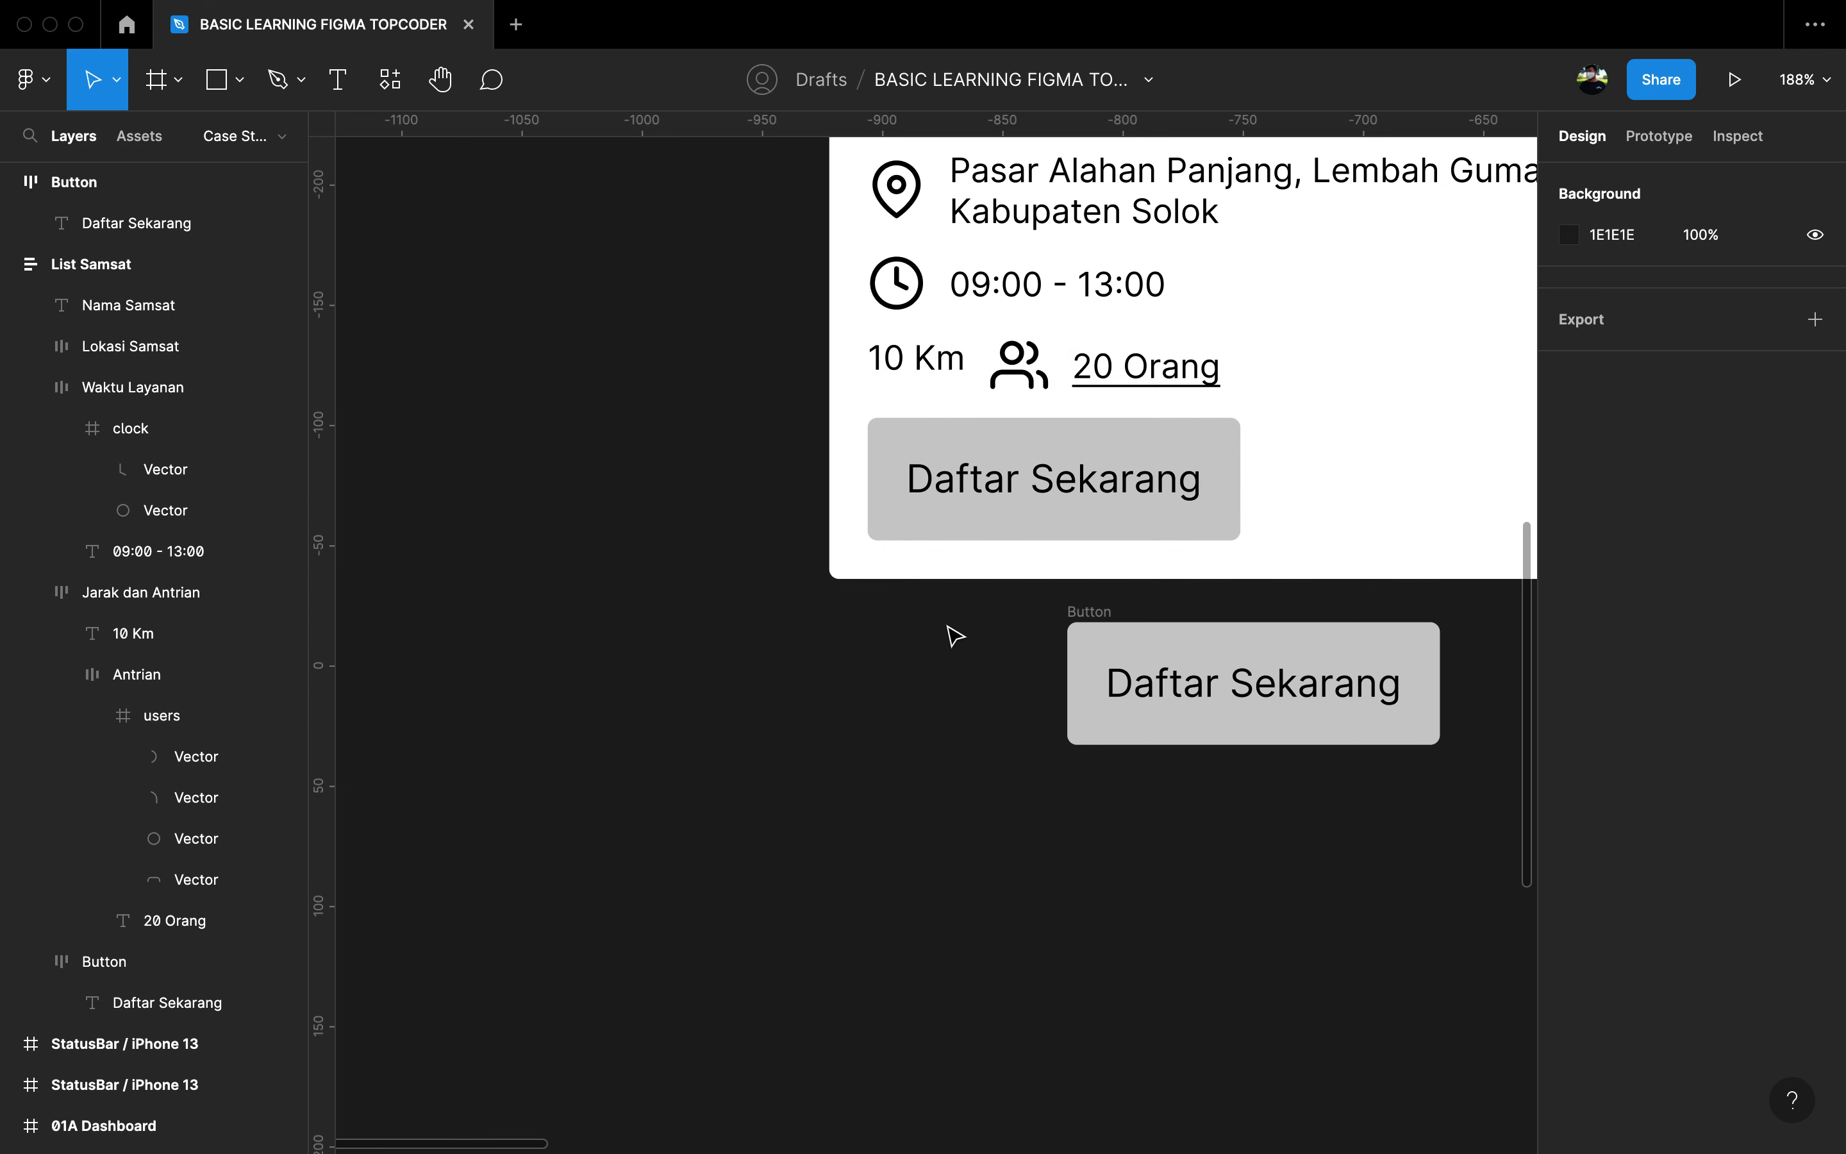
double_click(1101, 368)
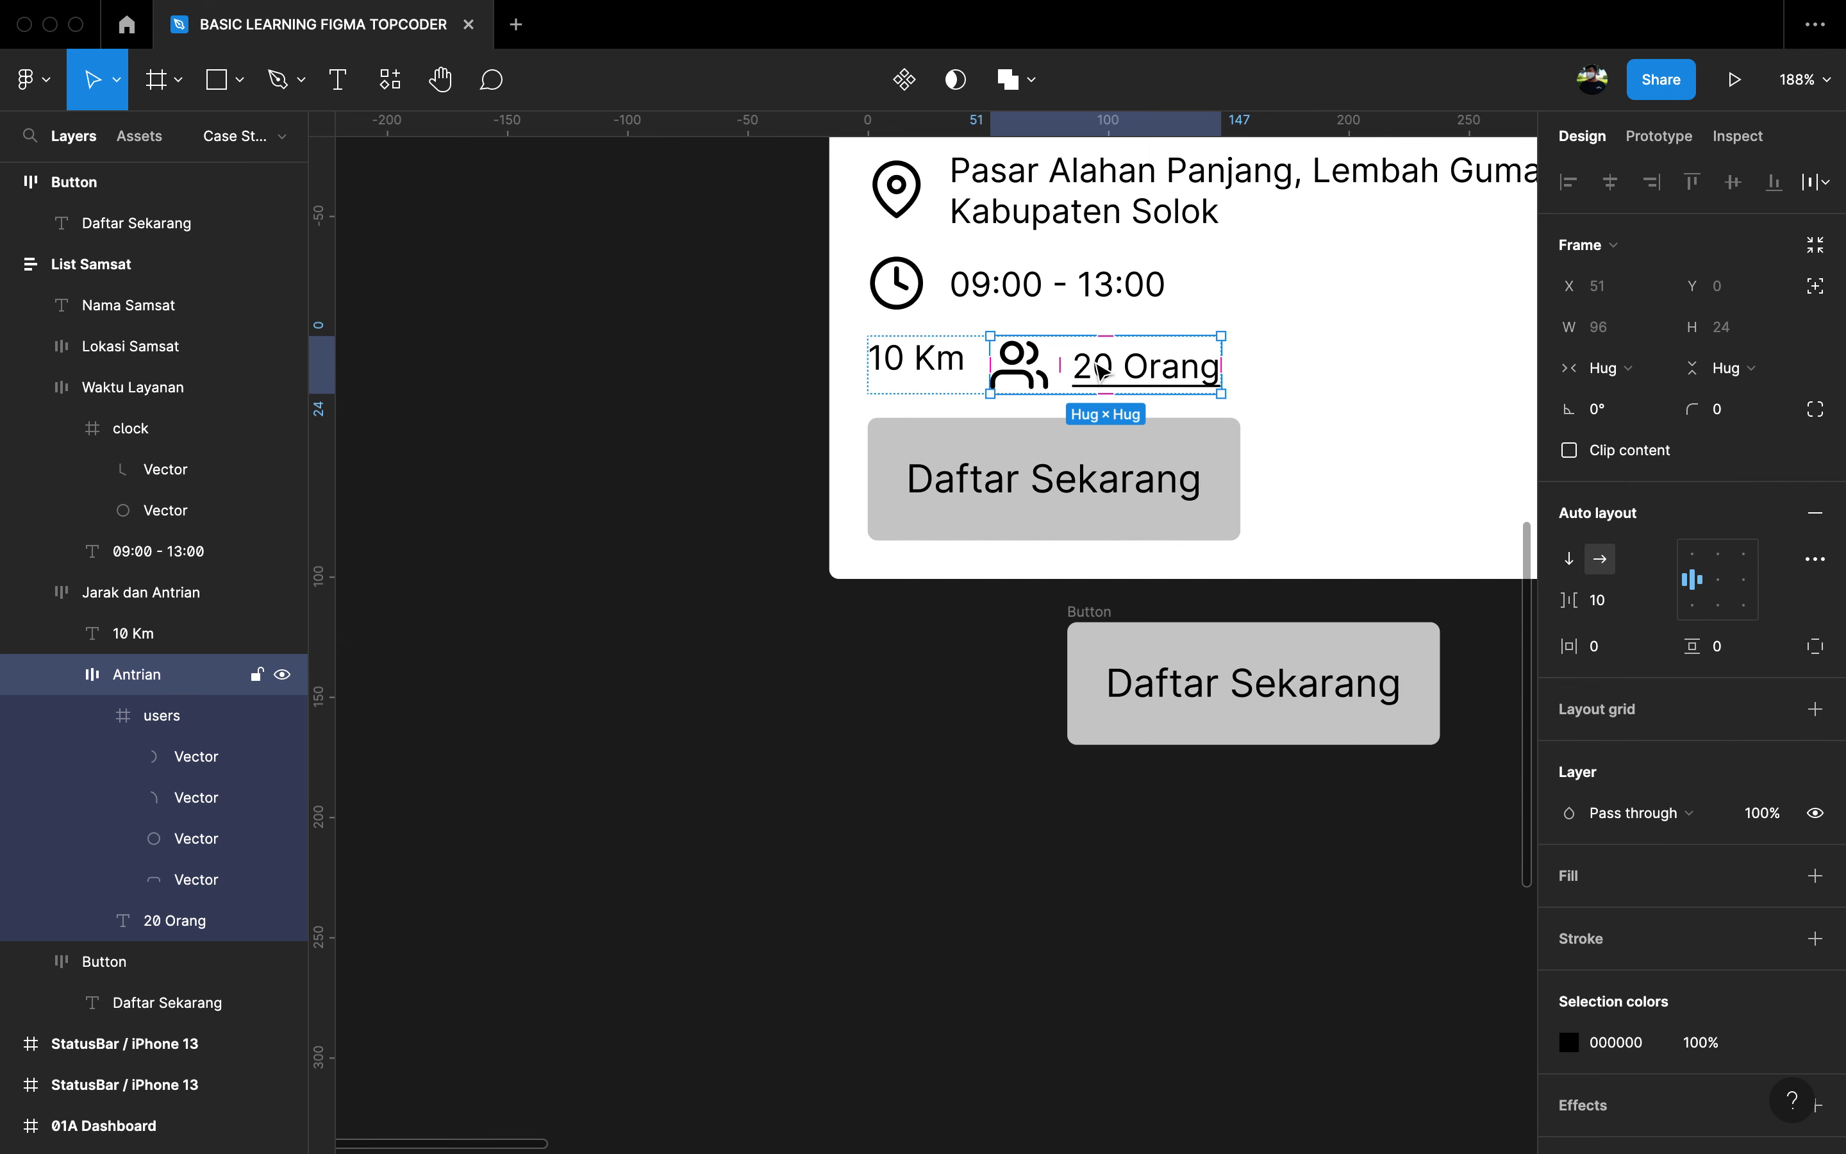
click(946, 368)
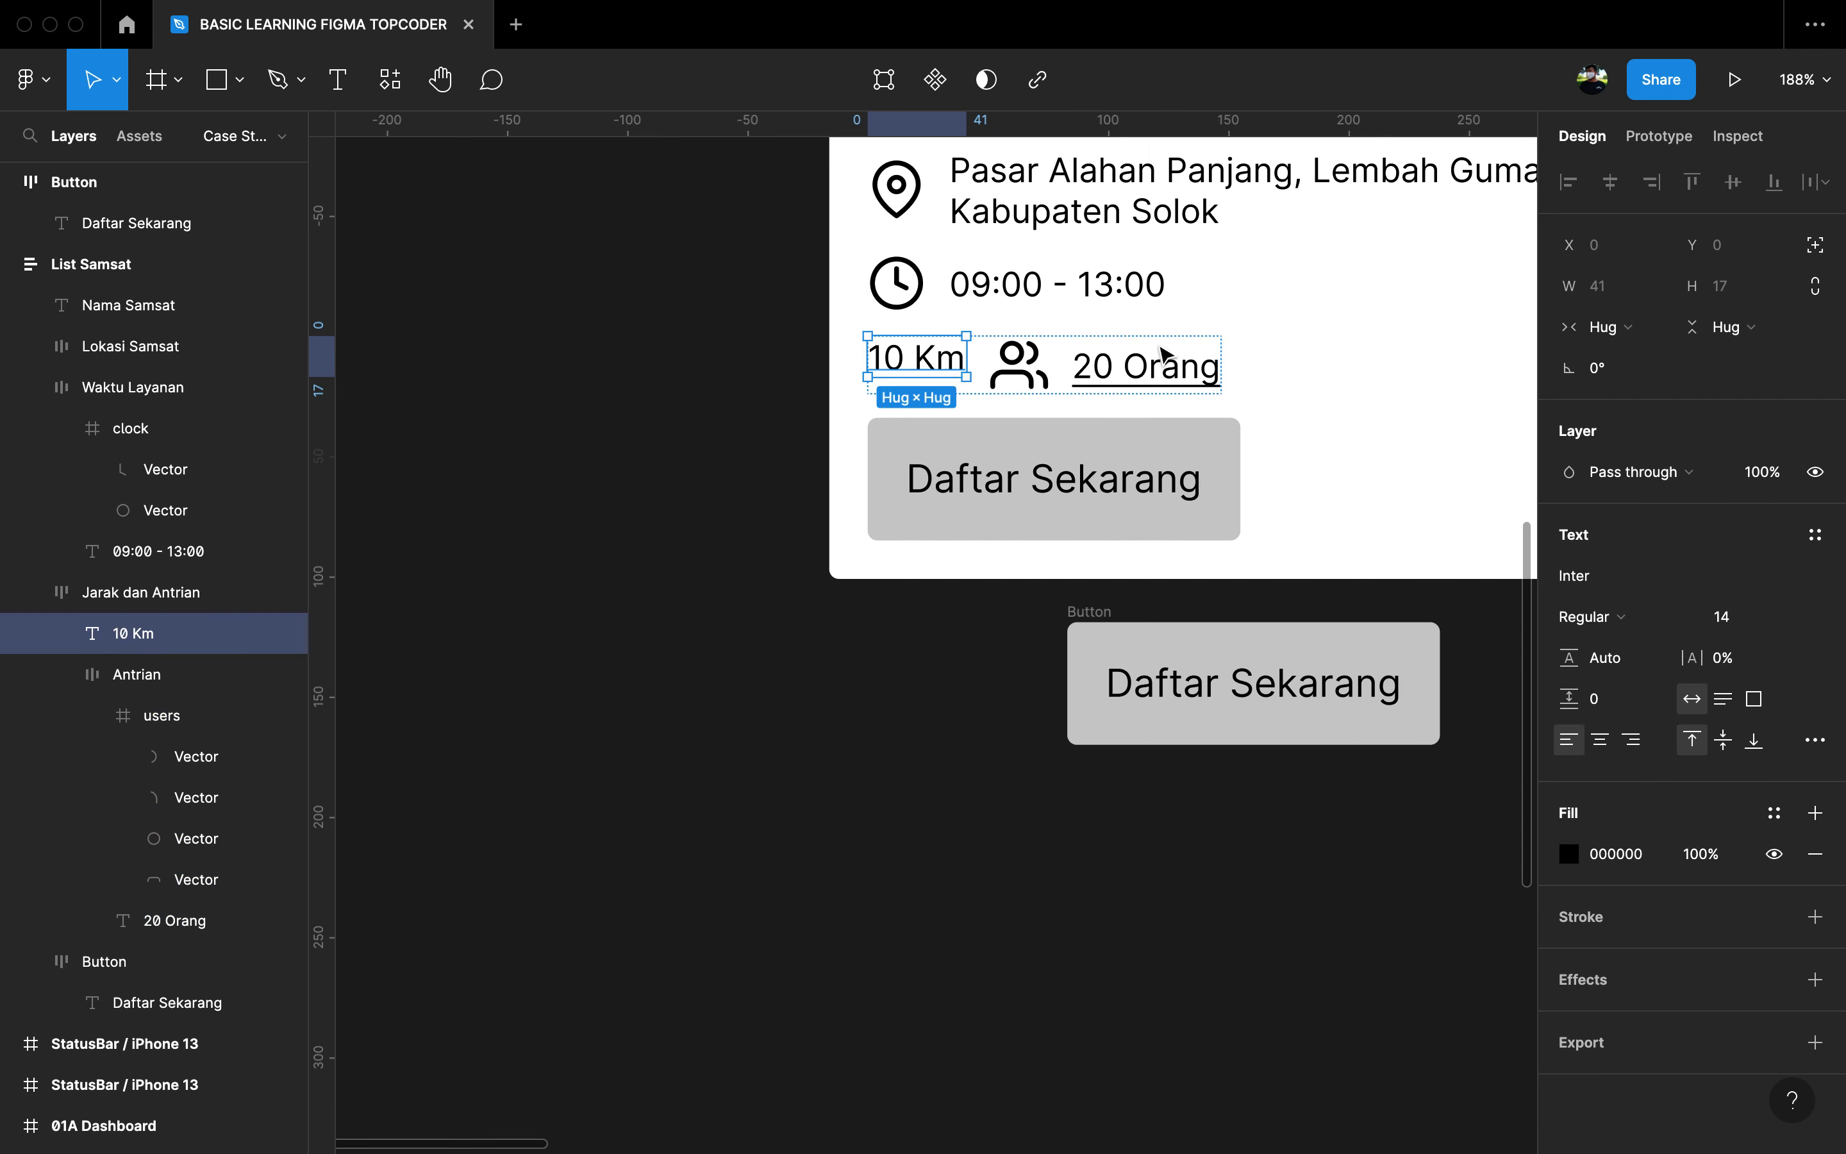
click(1157, 370)
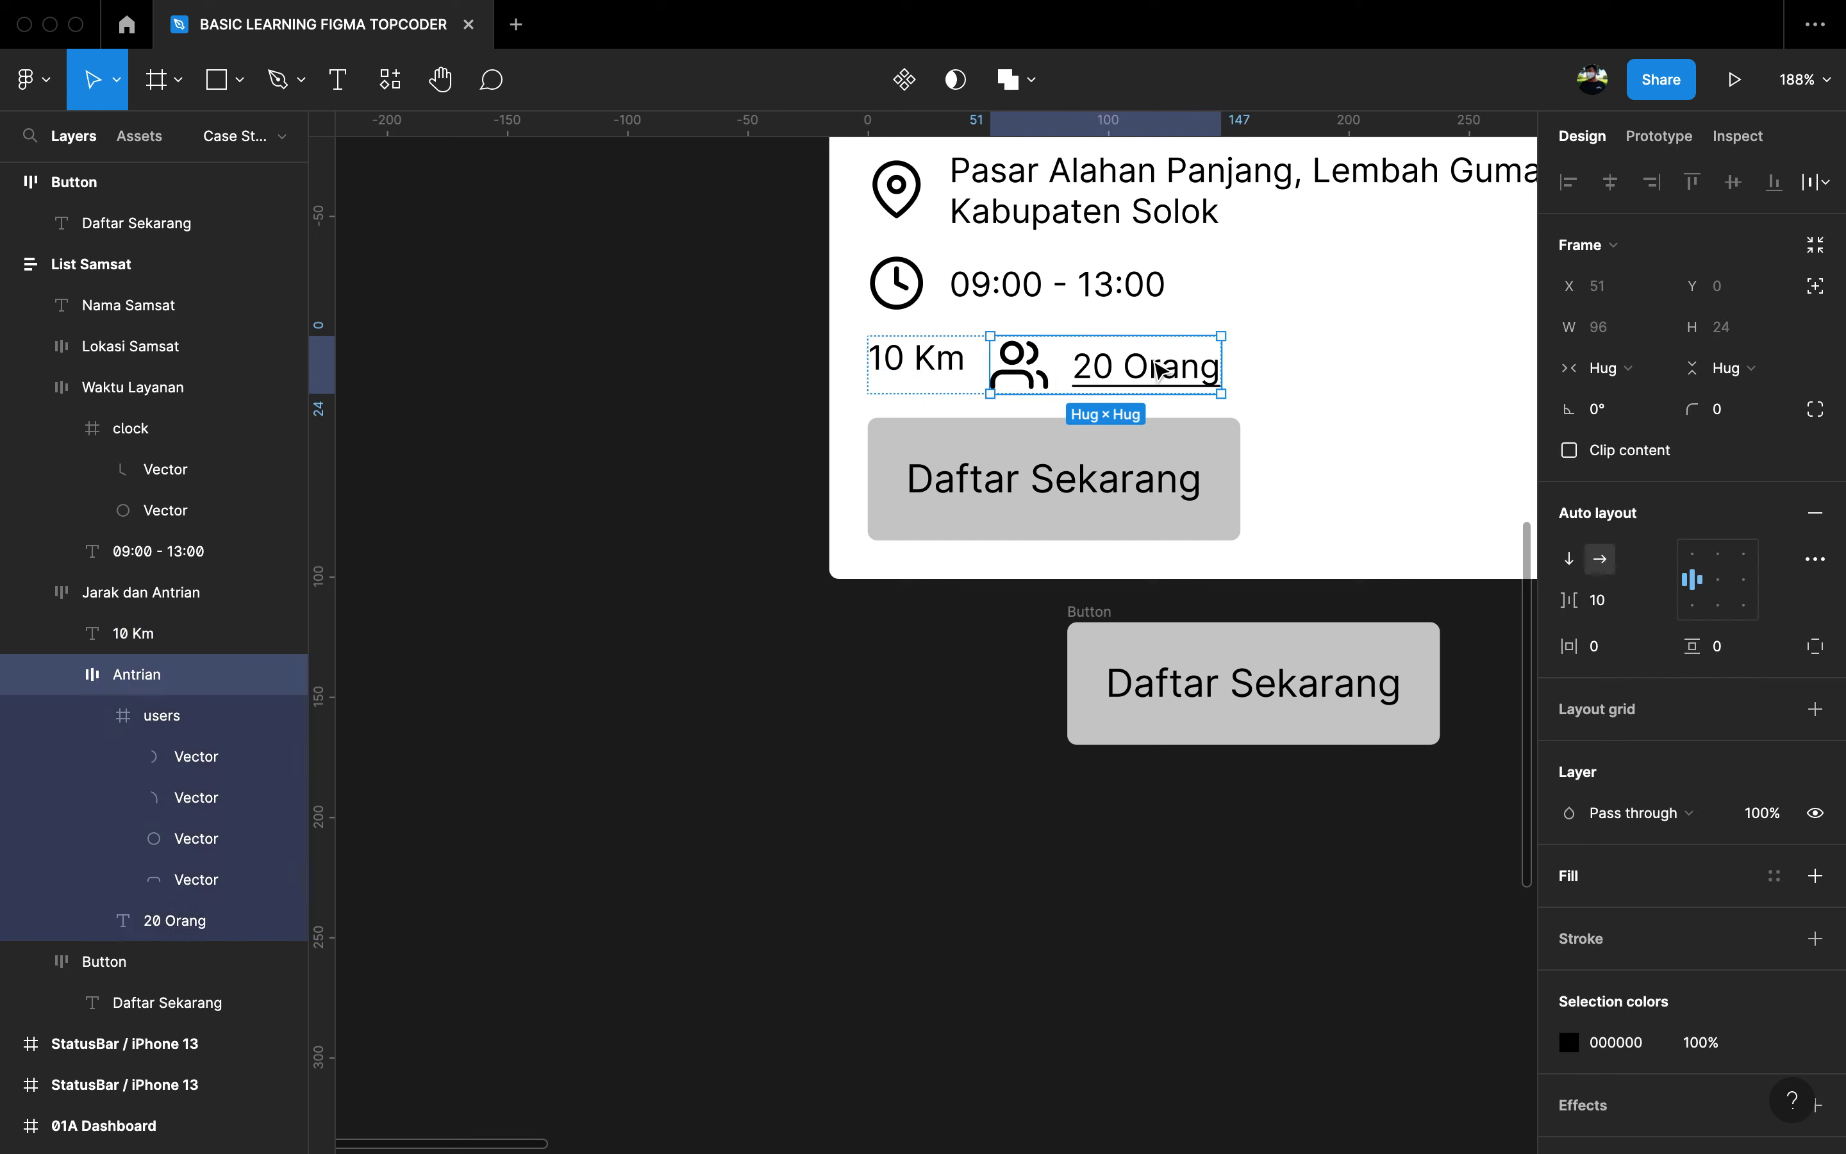
click(937, 372)
right_click(589, 485)
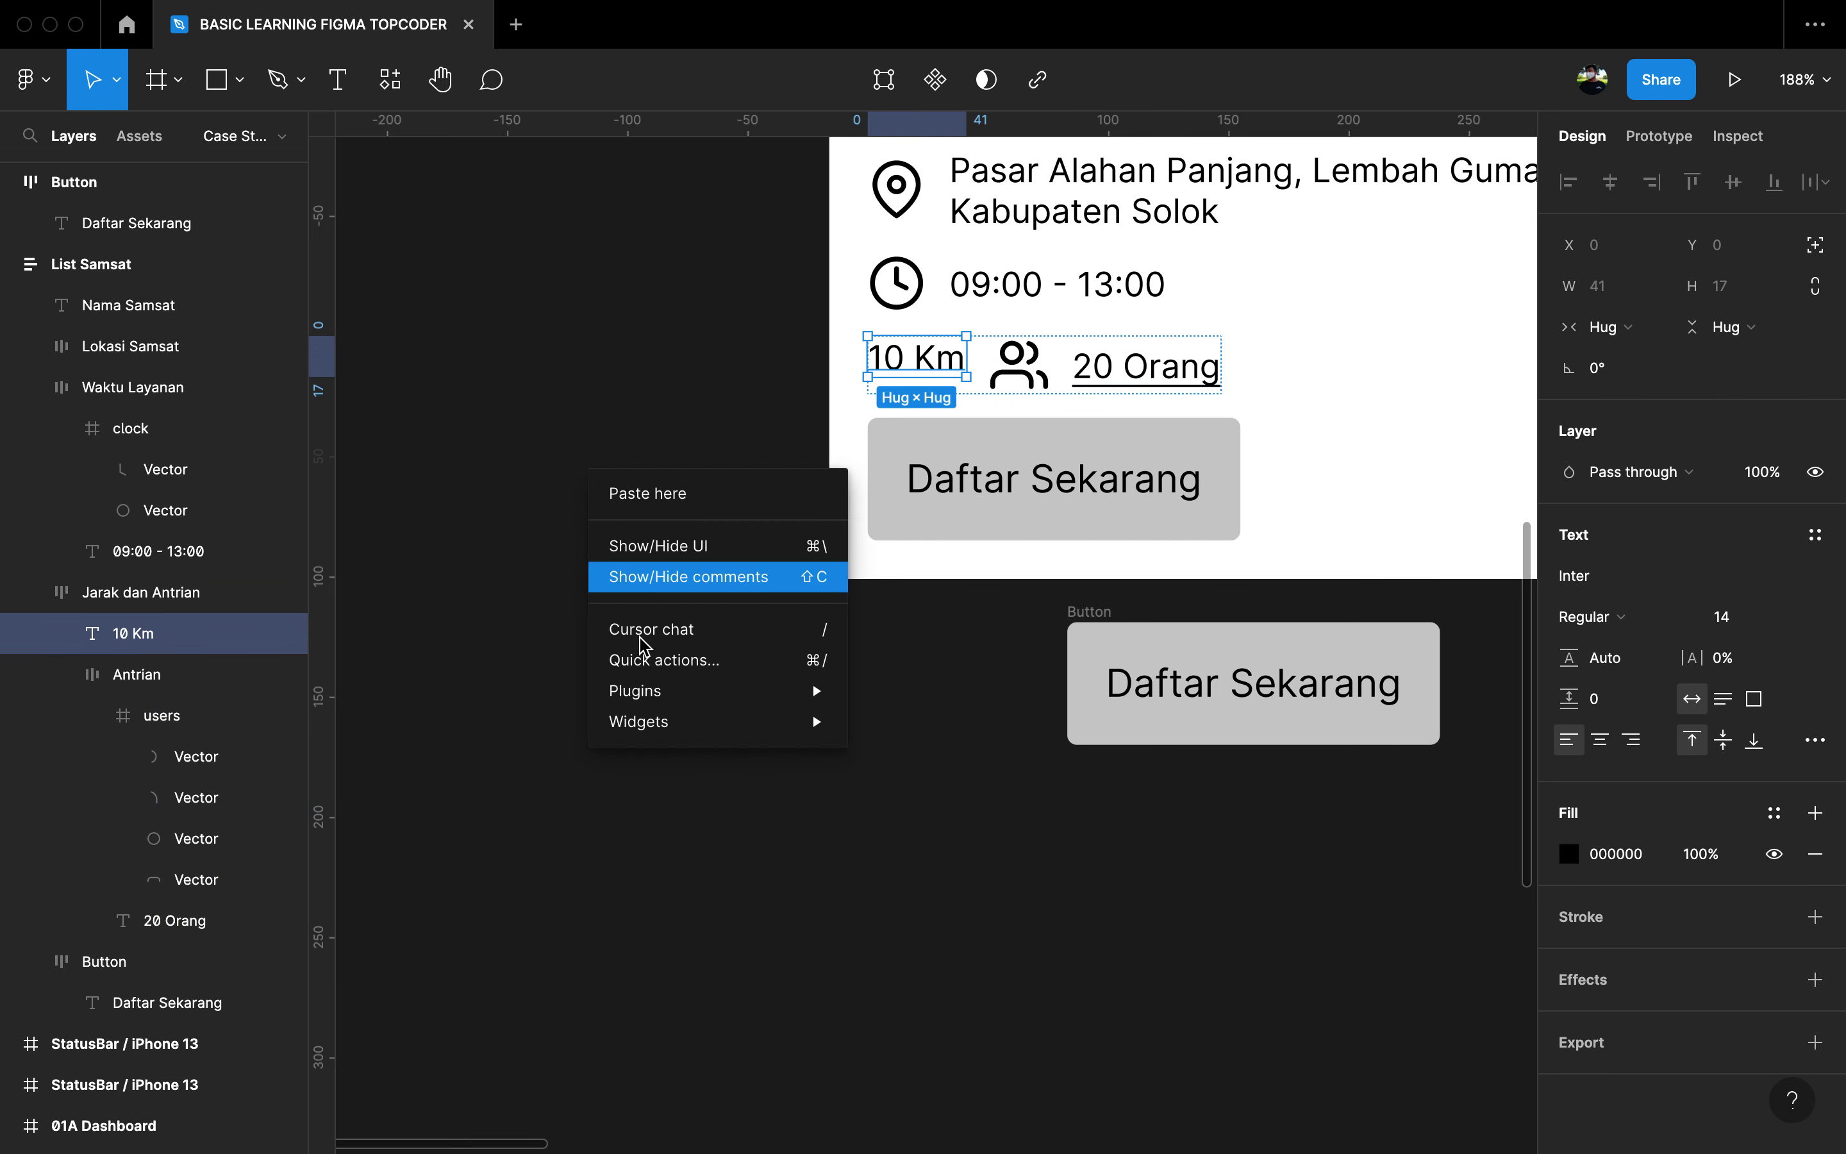
click(556, 747)
click(556, 669)
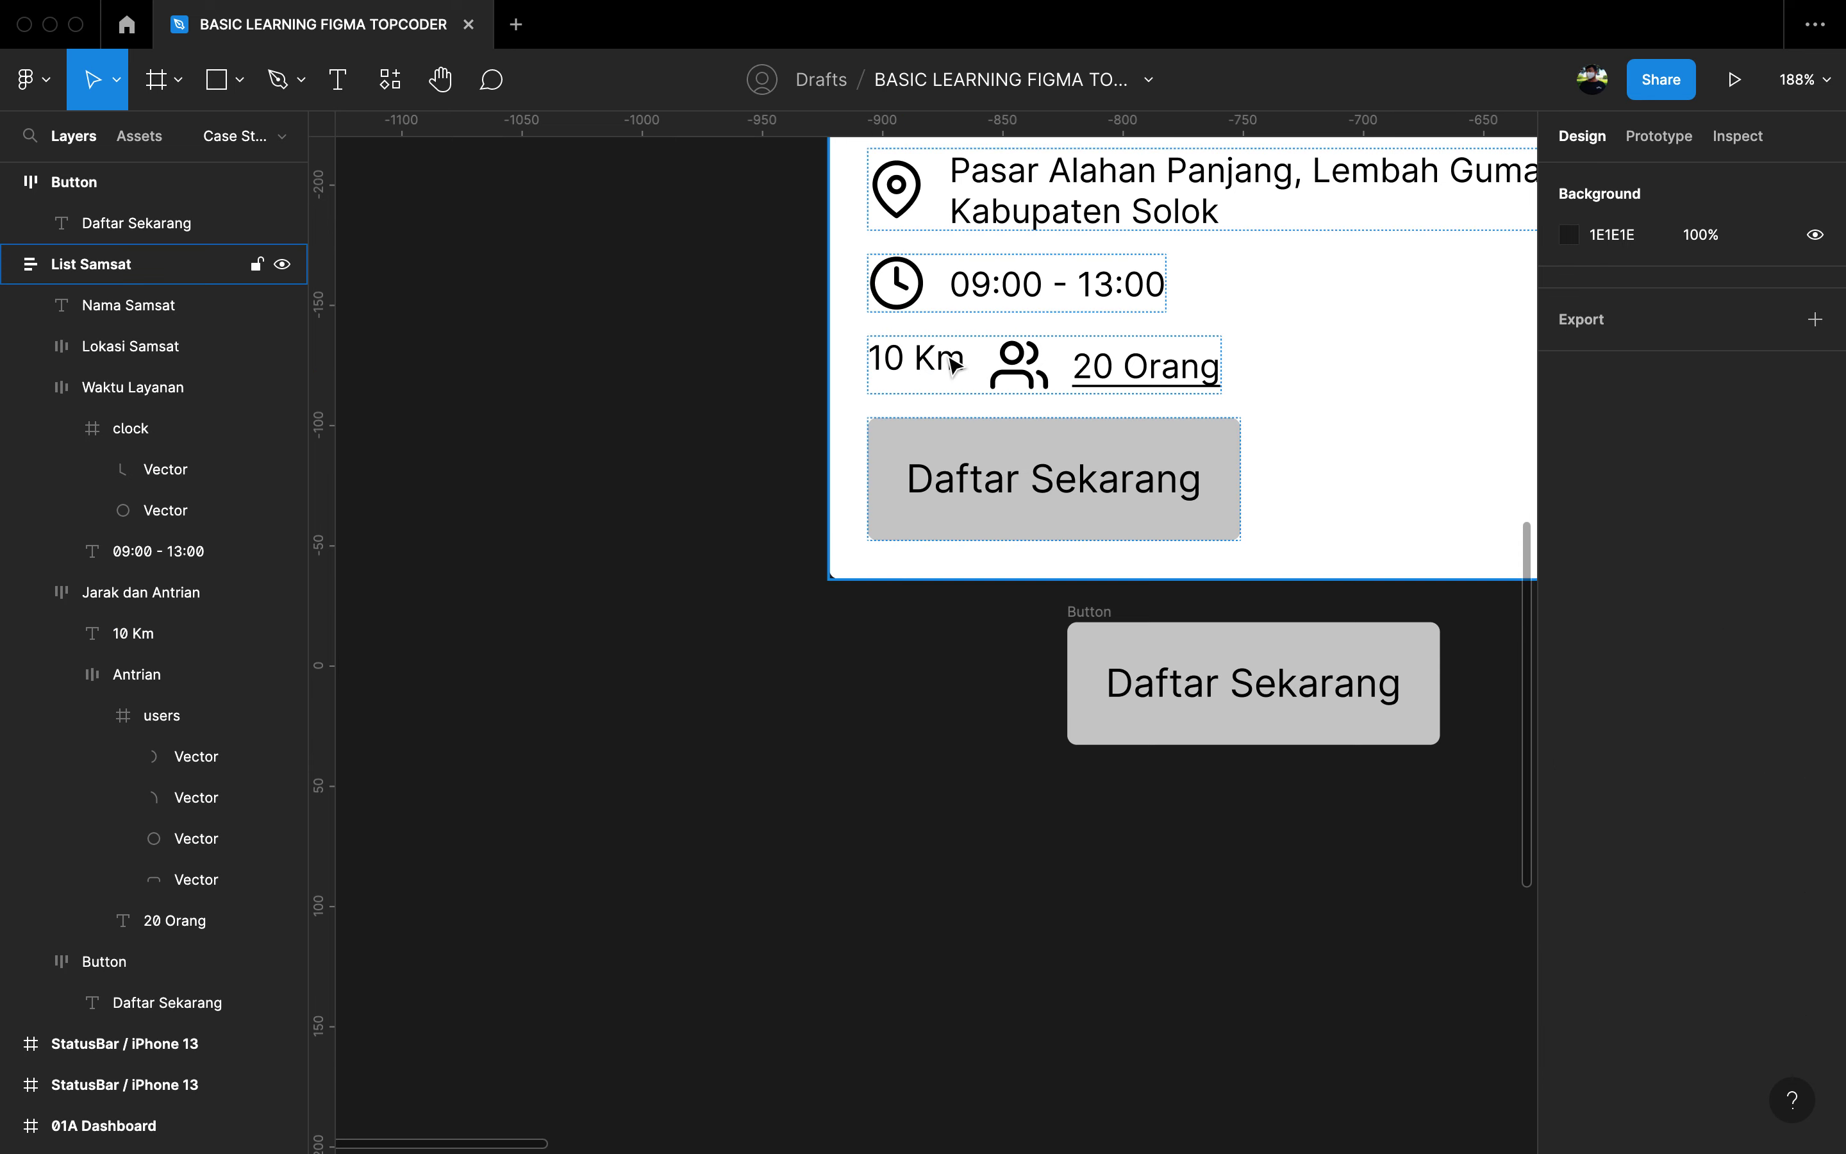
click(946, 359)
click(946, 359)
Step: Insert the navigation-2 icon with the Feather Icons plugin, searching for "loca", on the empty canvas beside the List Samsat card
scroll(725, 478, down, 1)
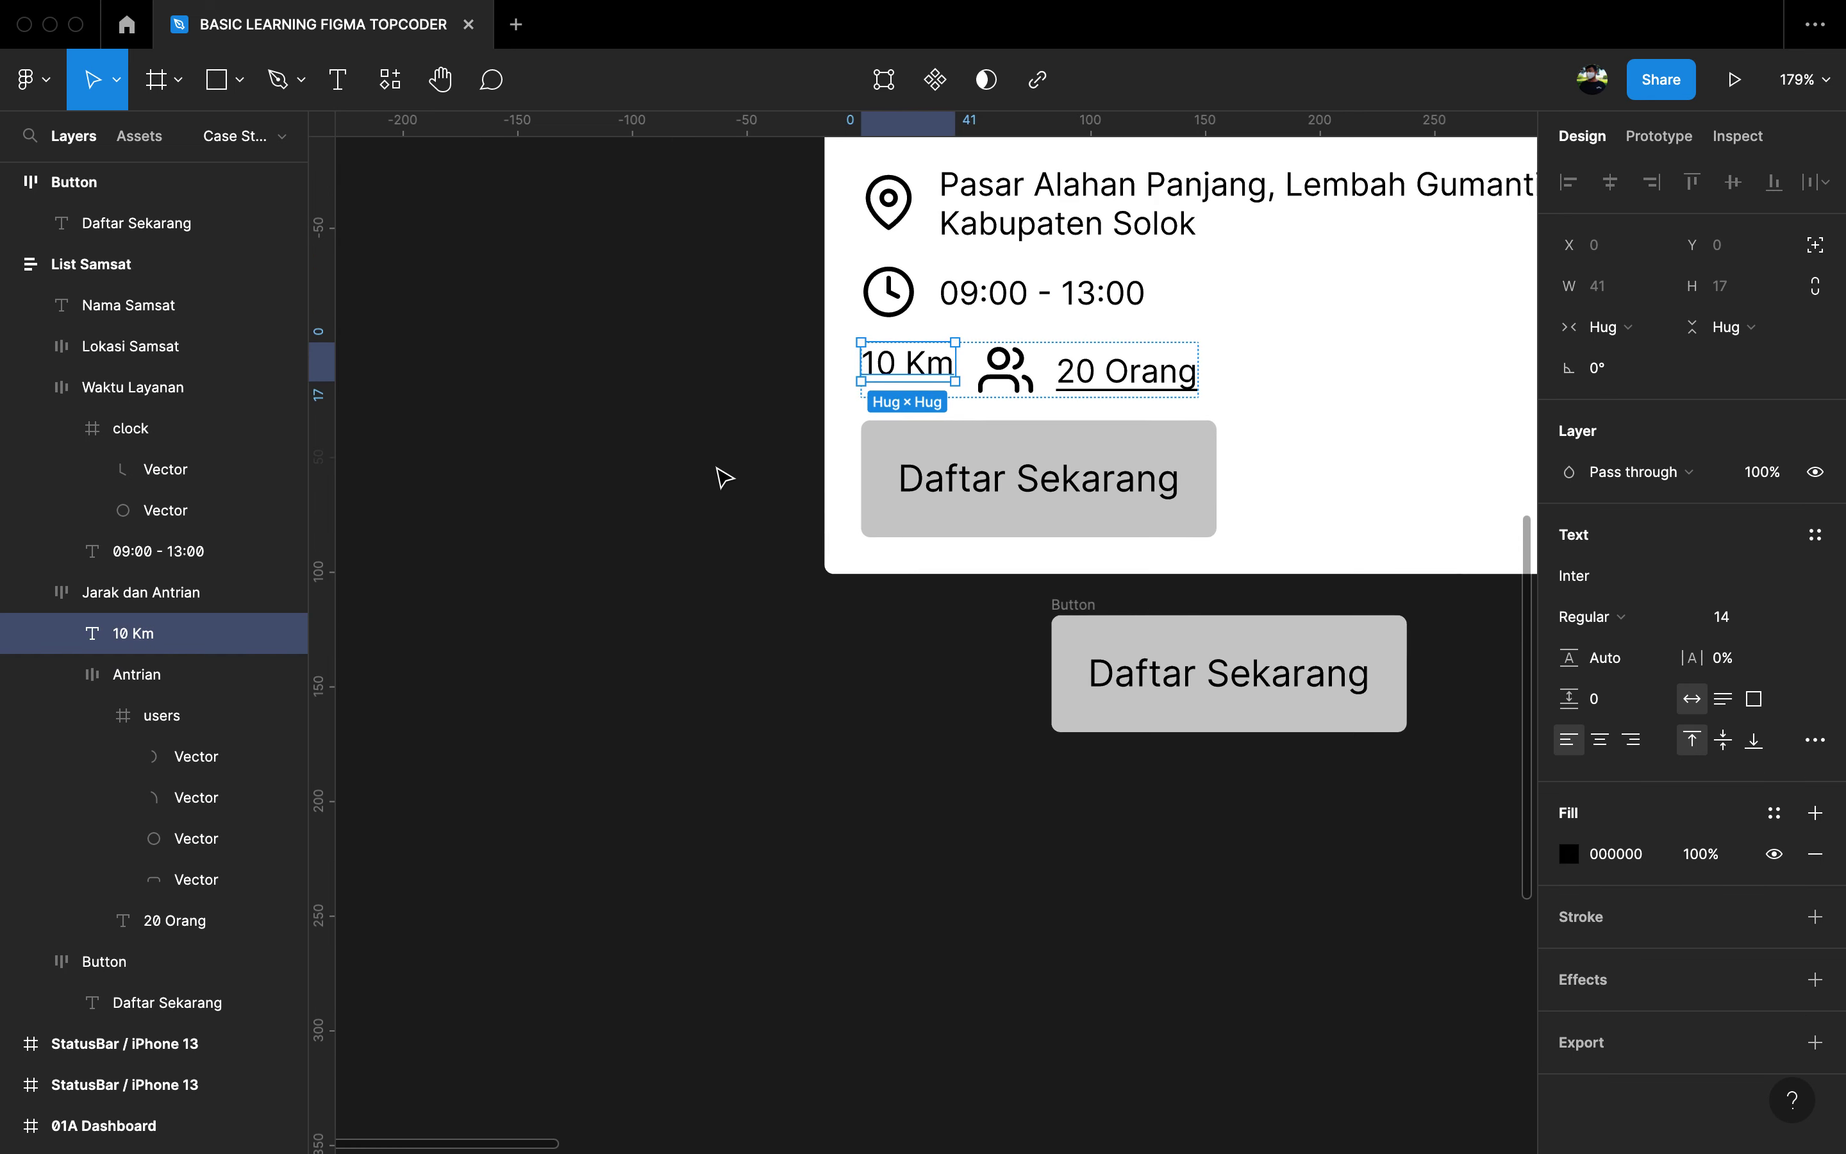
scroll(725, 478, up, 3)
scroll(725, 478, right, 4)
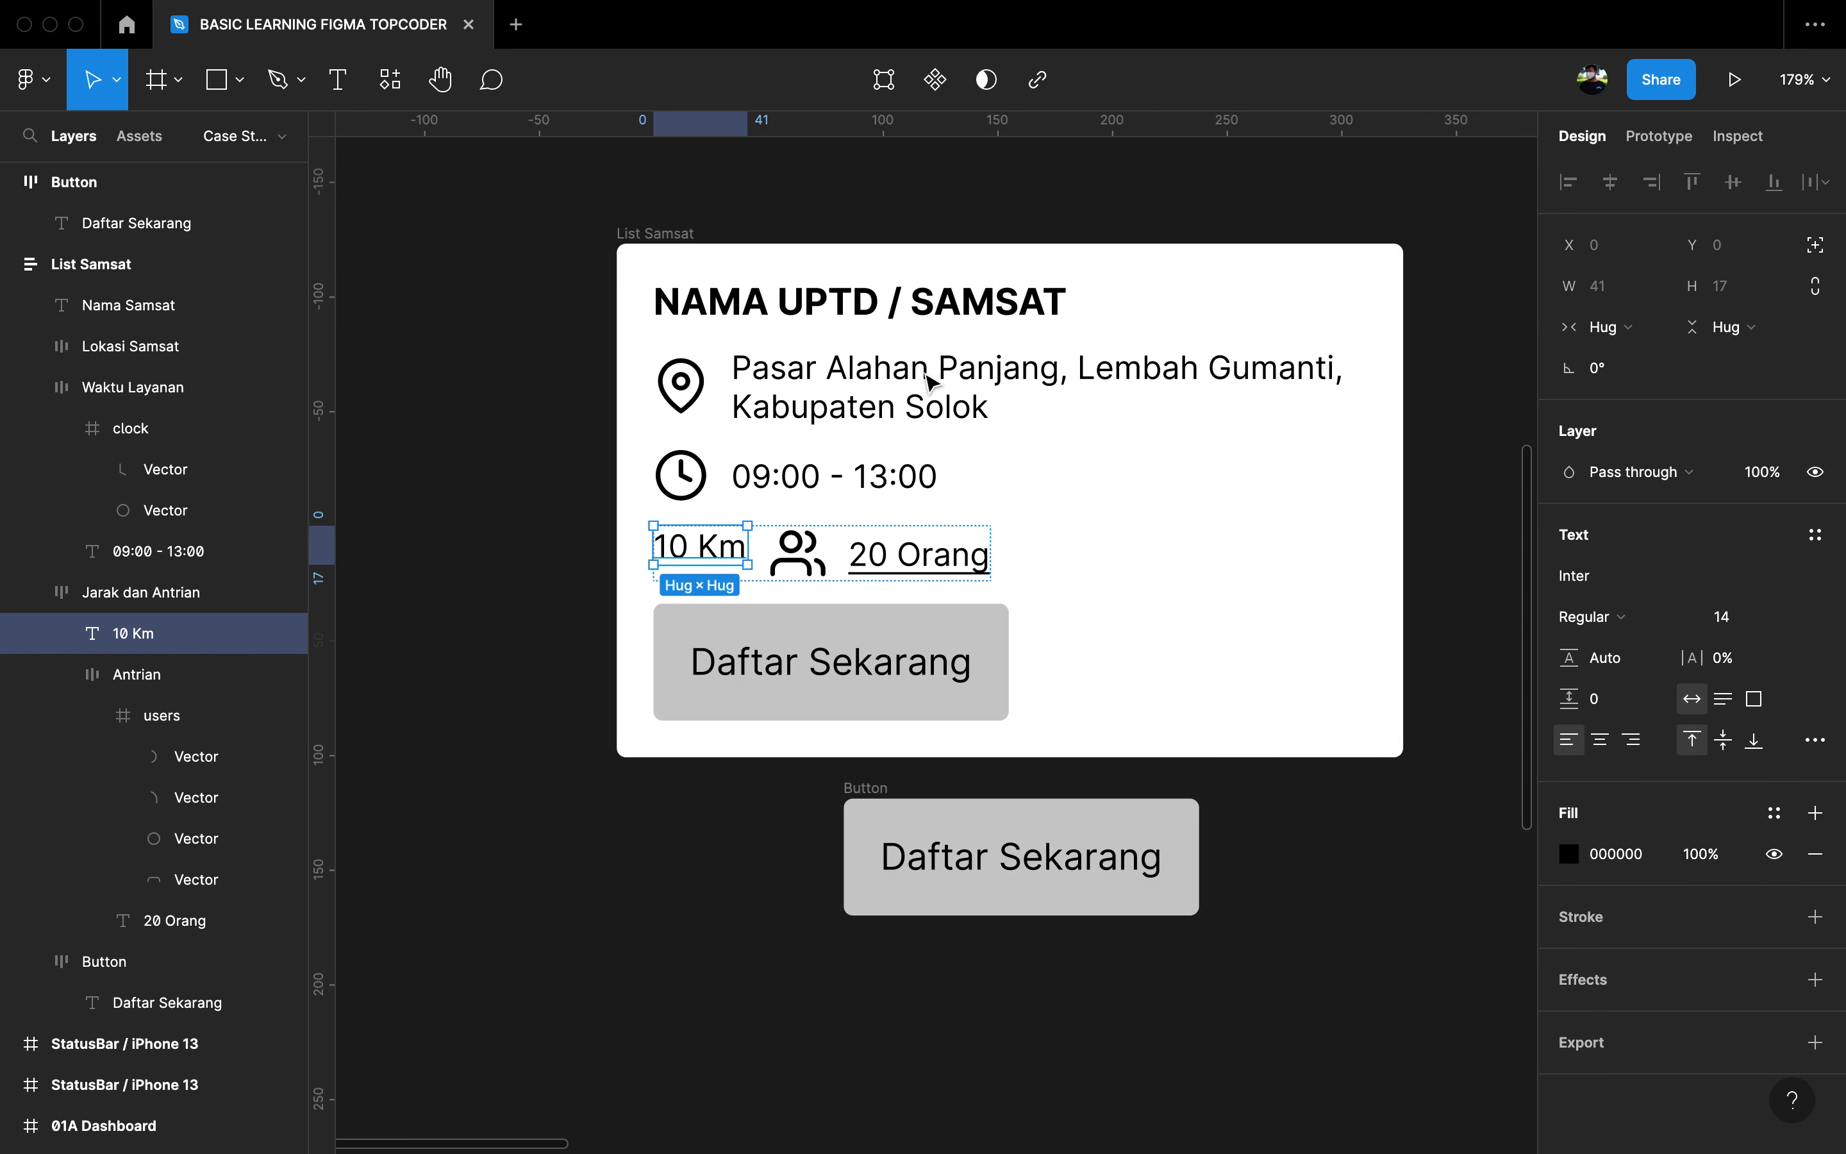
scroll(778, 548, left, 5)
right_click(691, 460)
mouse_move(813, 683)
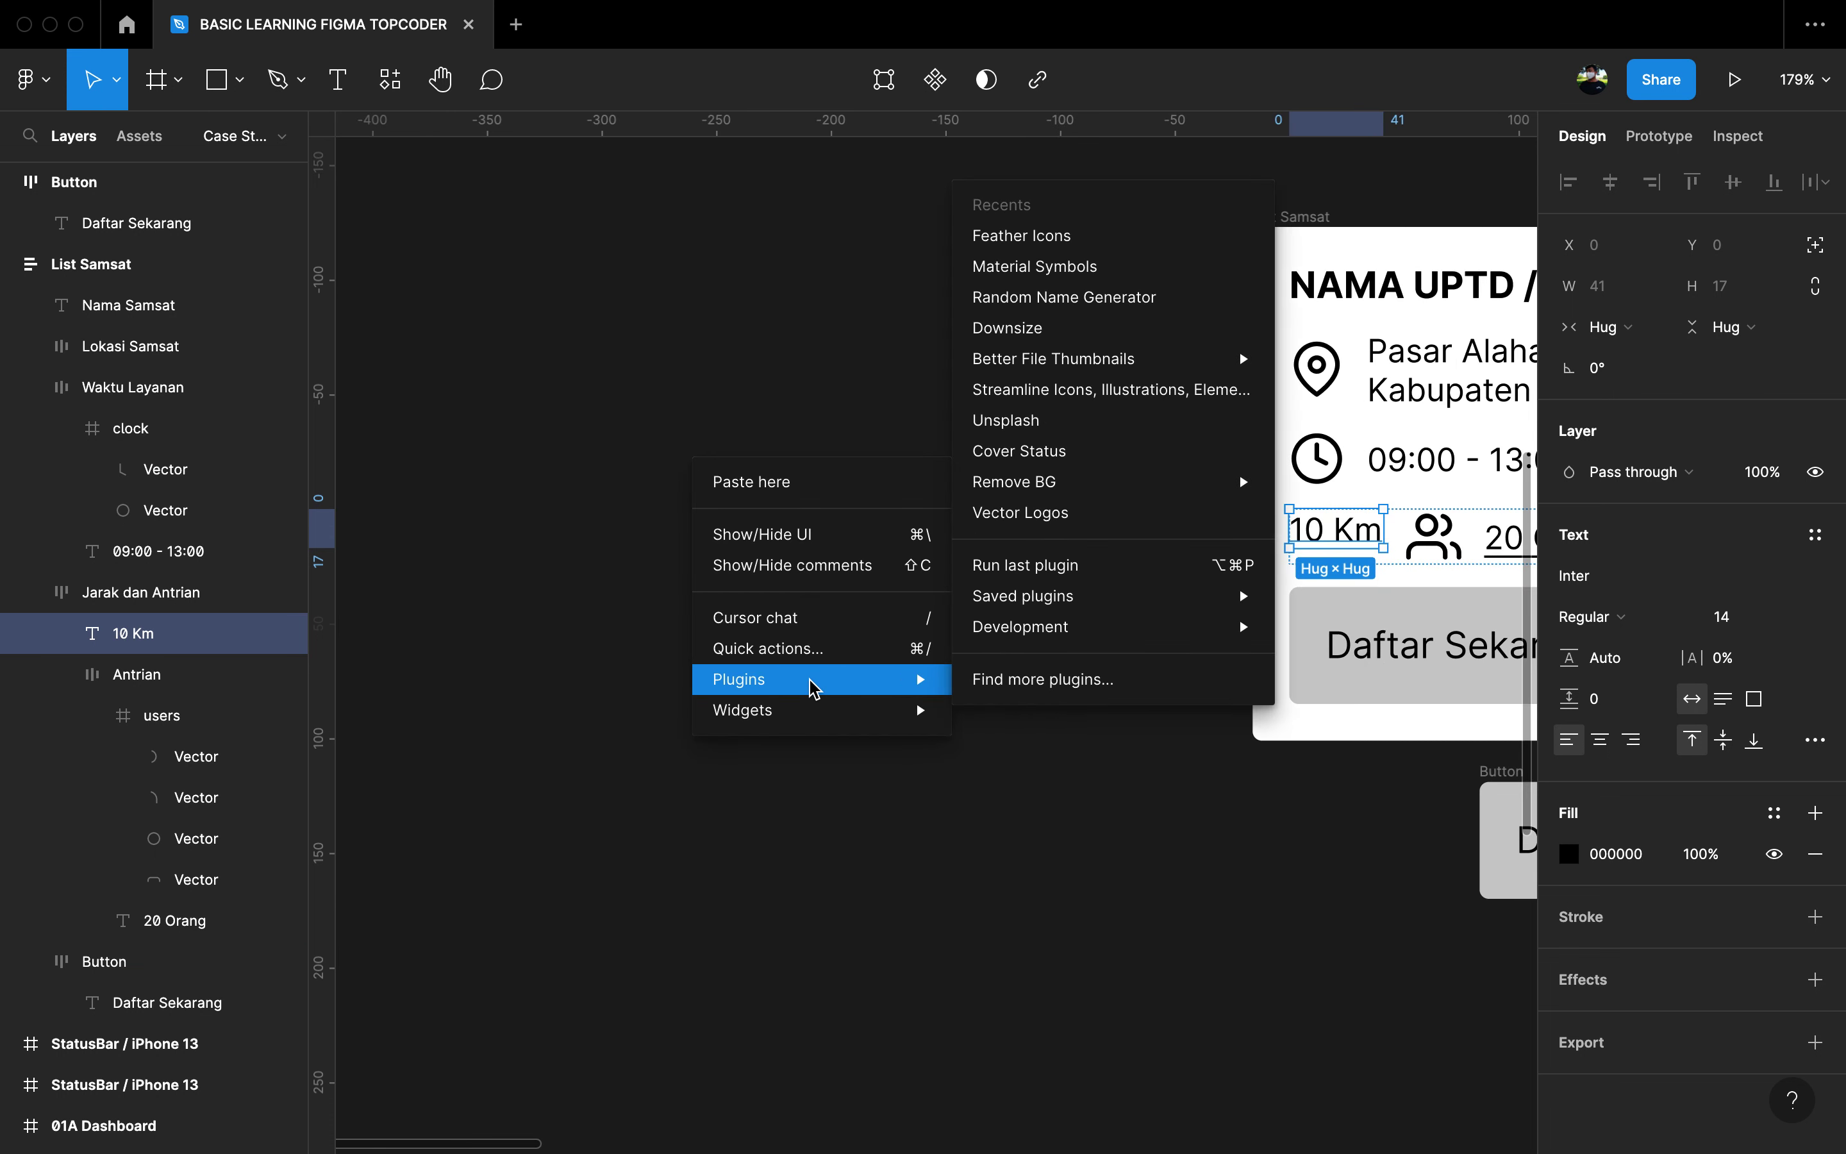
click(1061, 238)
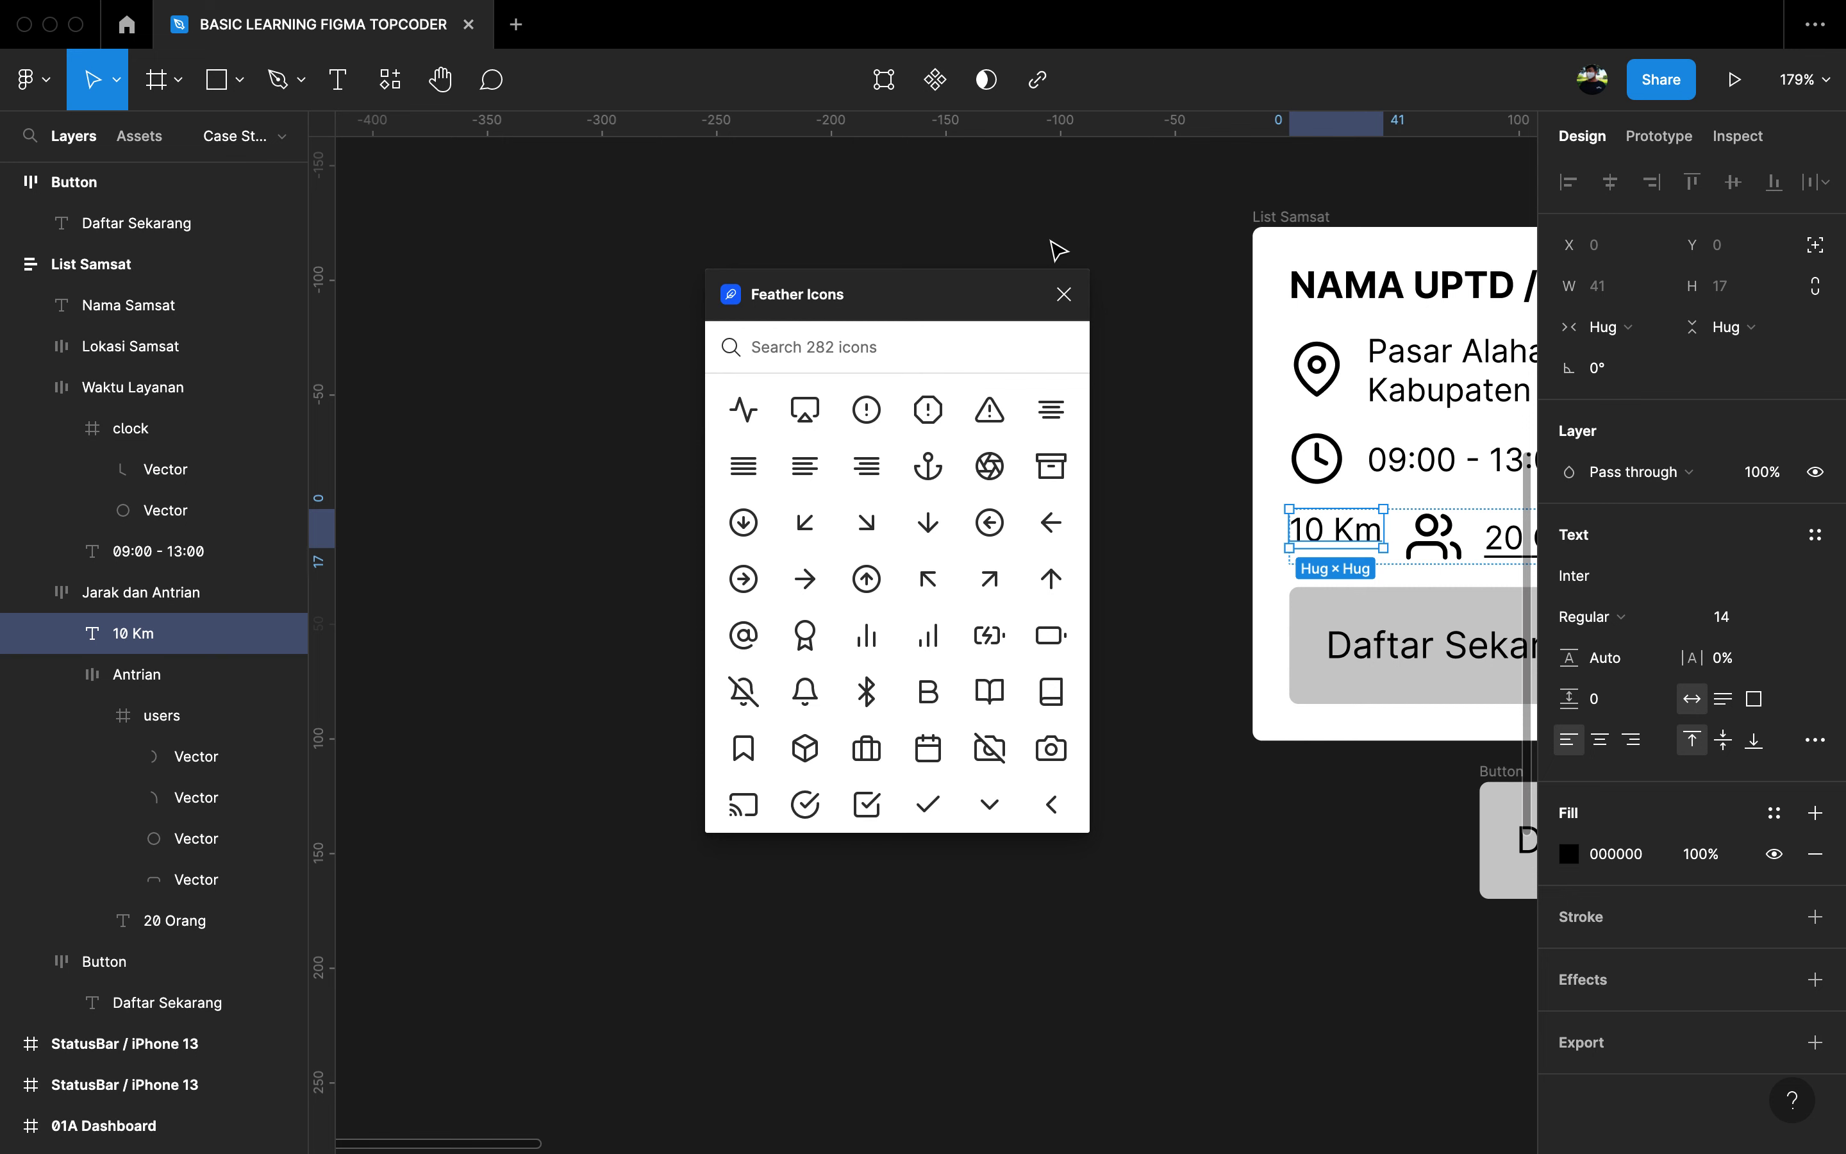
text(loca)
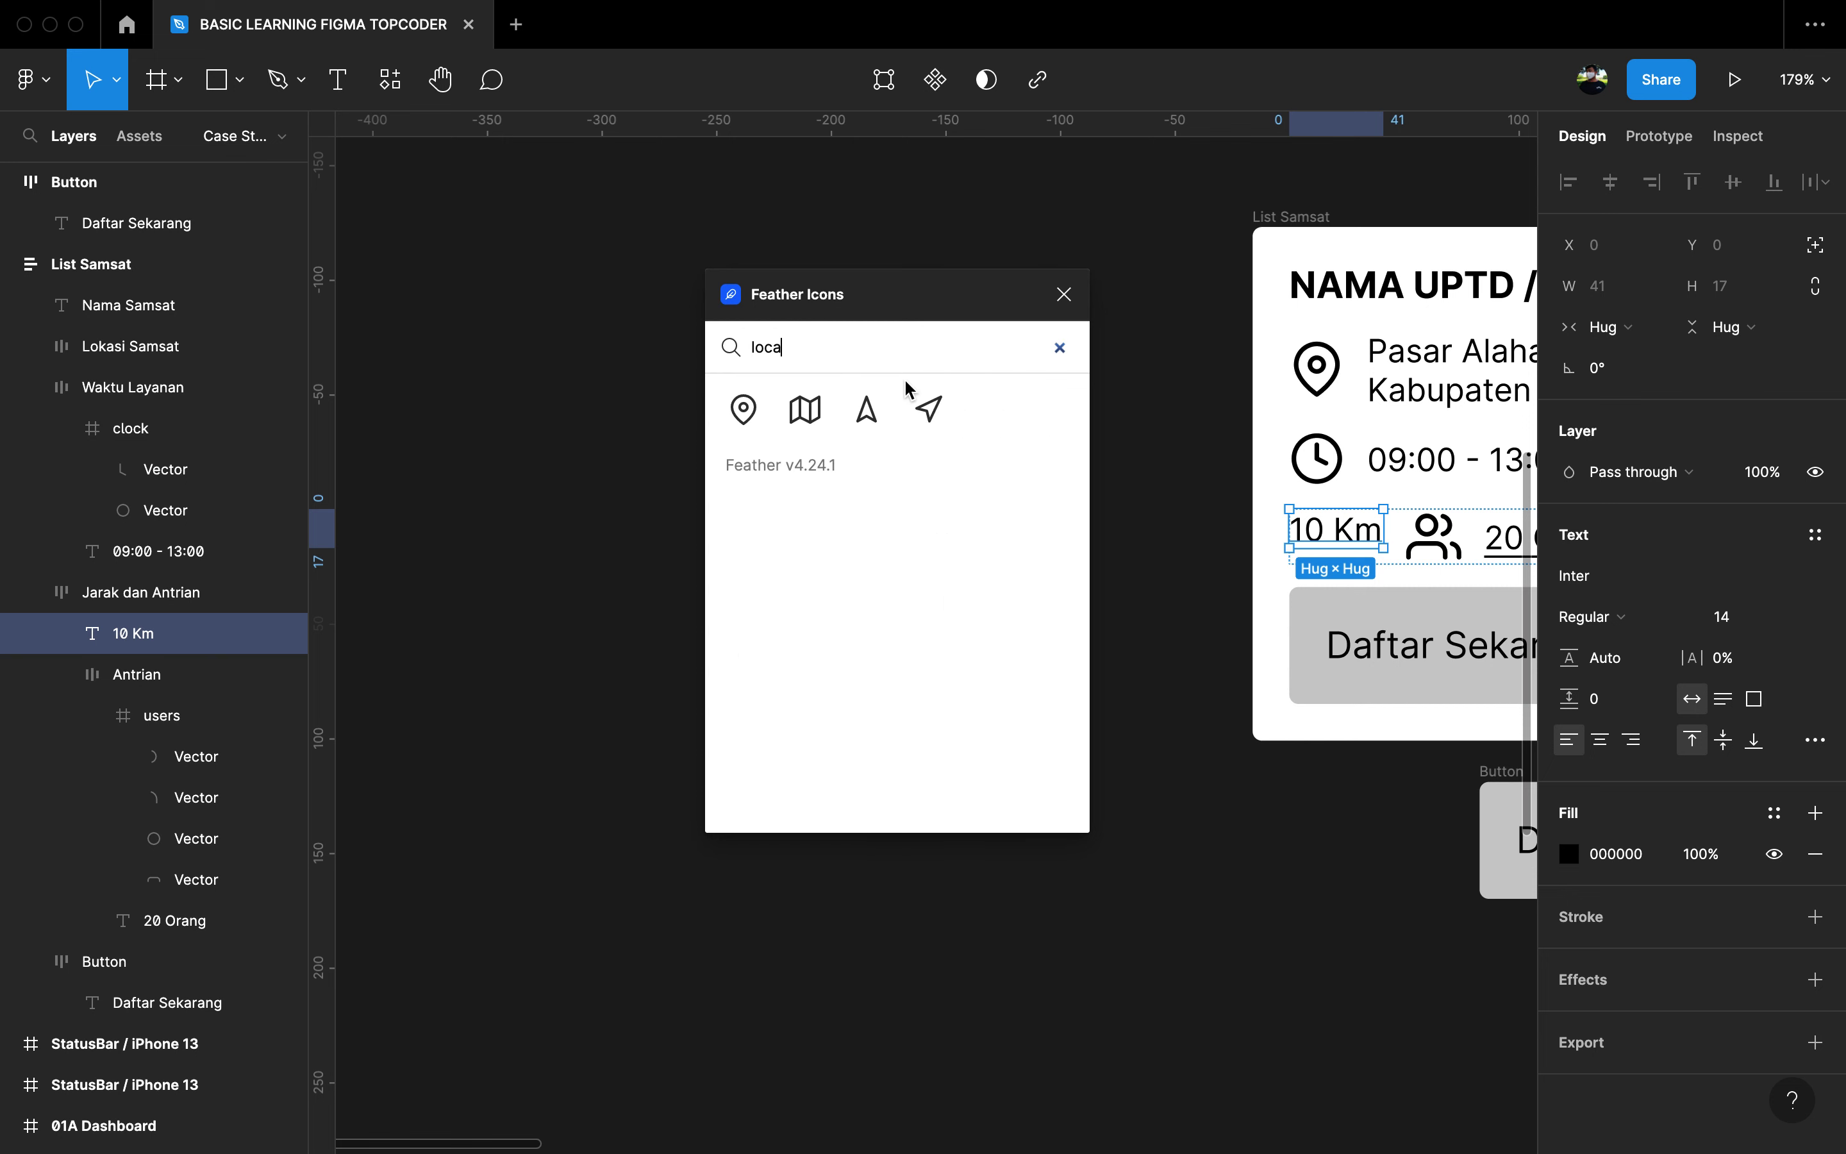
click(867, 410)
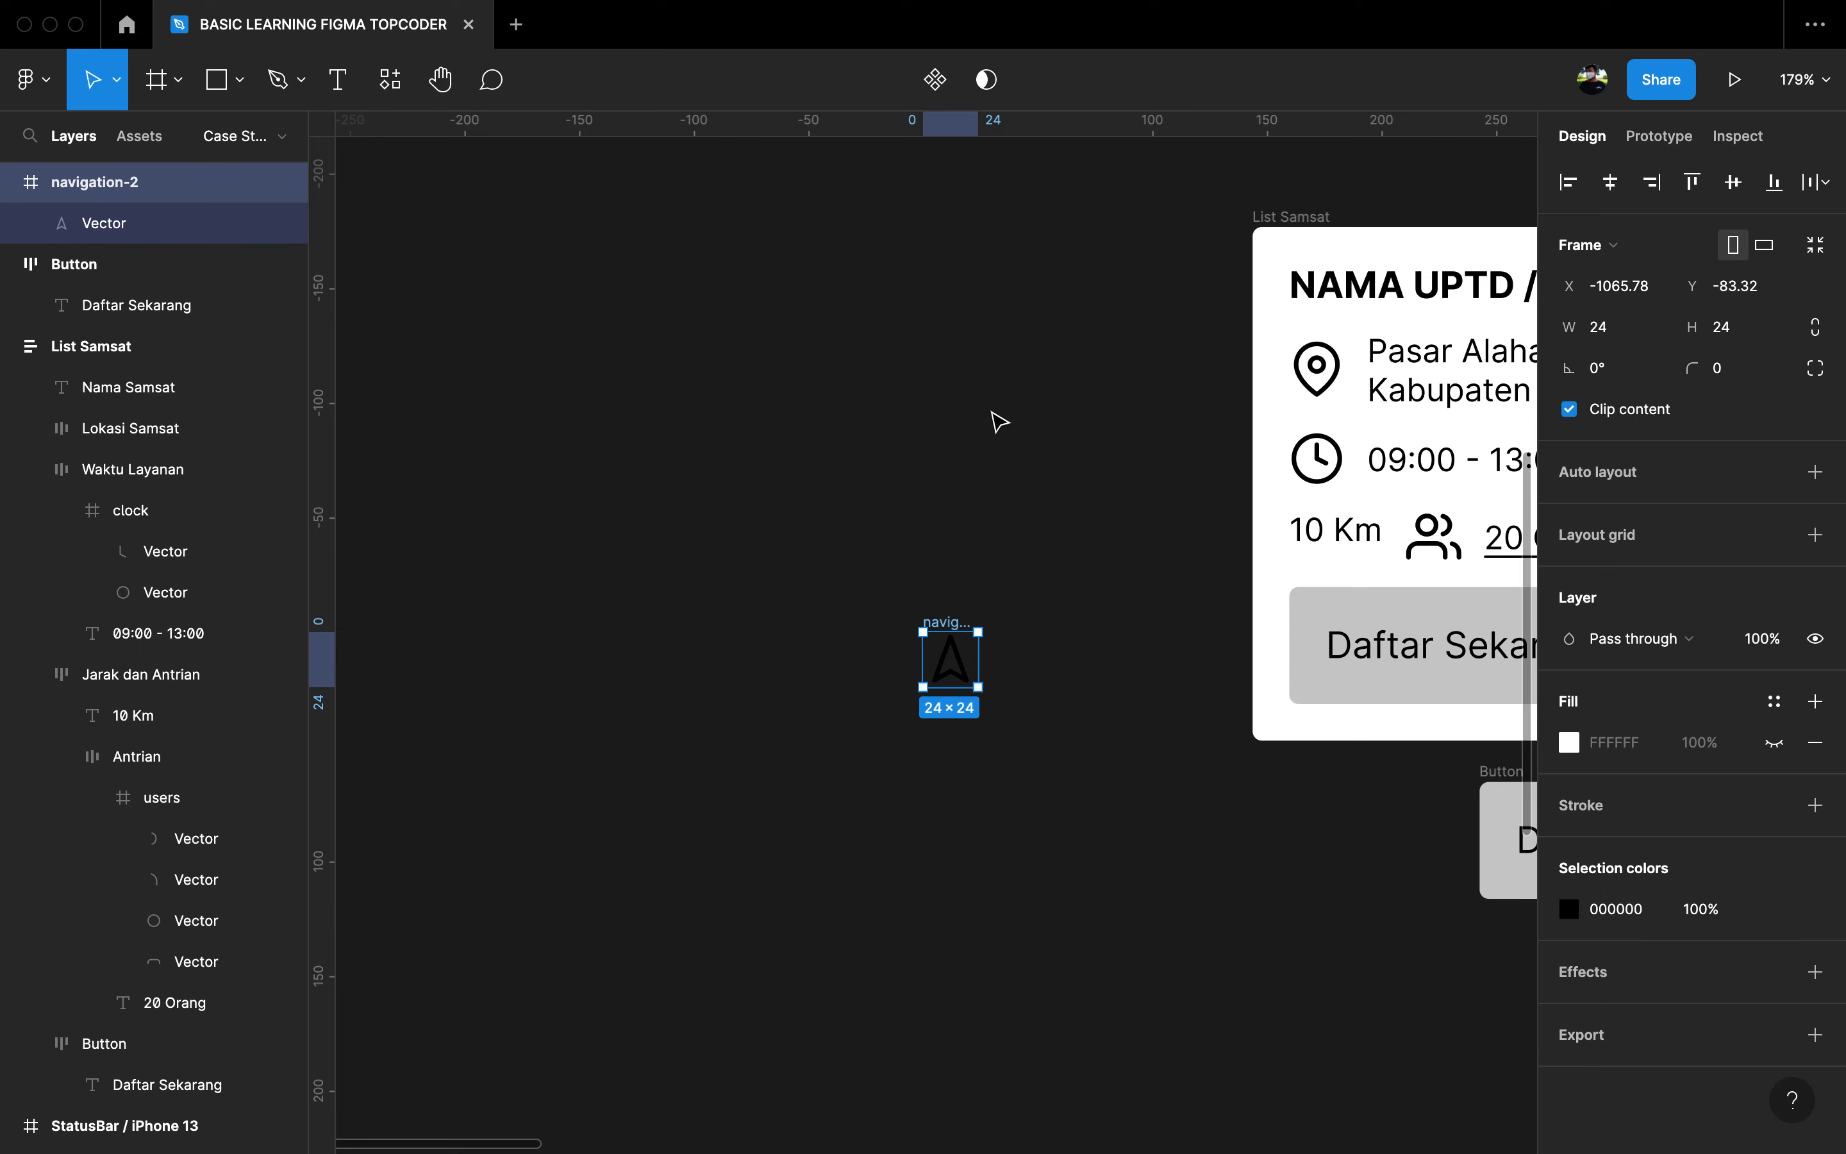
Step: Cut the navigation-2 icon from the canvas and paste it after the "10 Km" text in the Jarak dan Antrian row
key(Delete)
scroll(999, 422, left, 10)
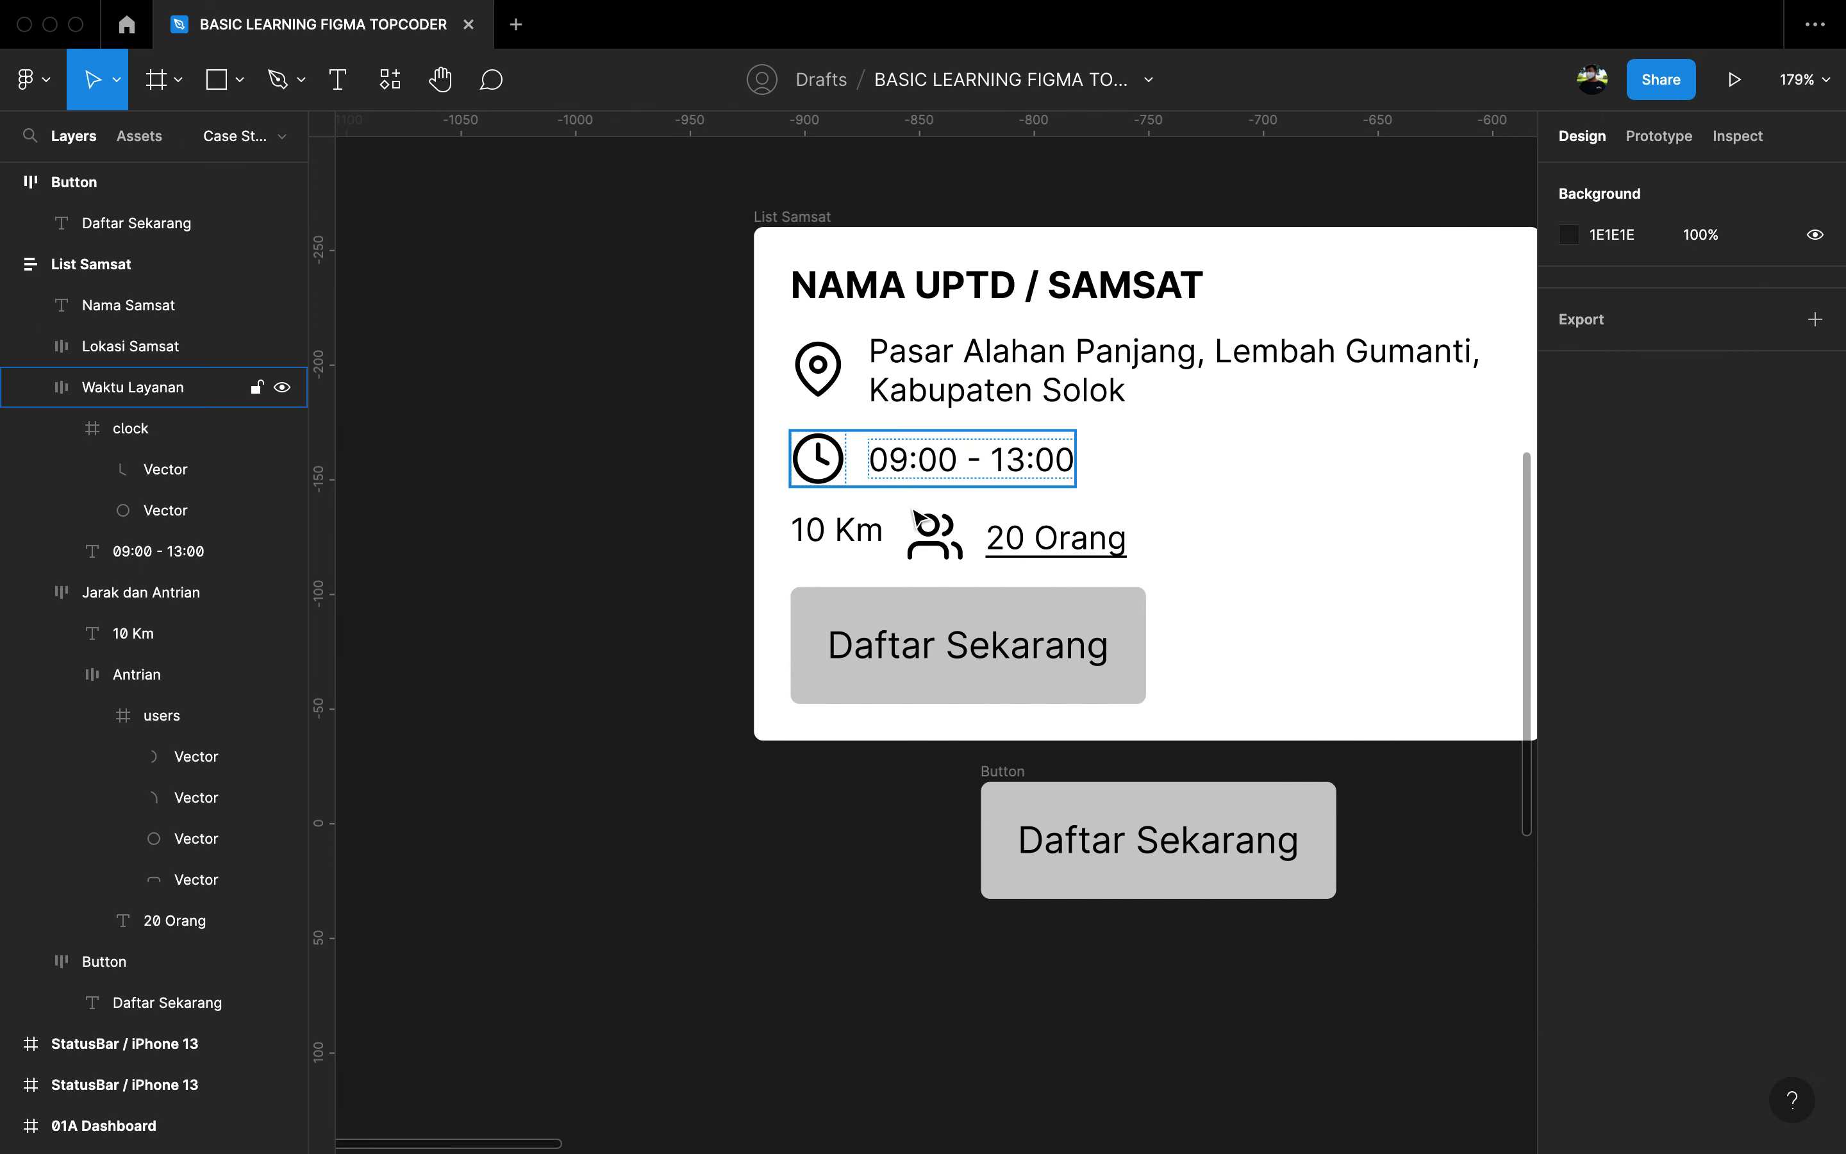
double_click(858, 537)
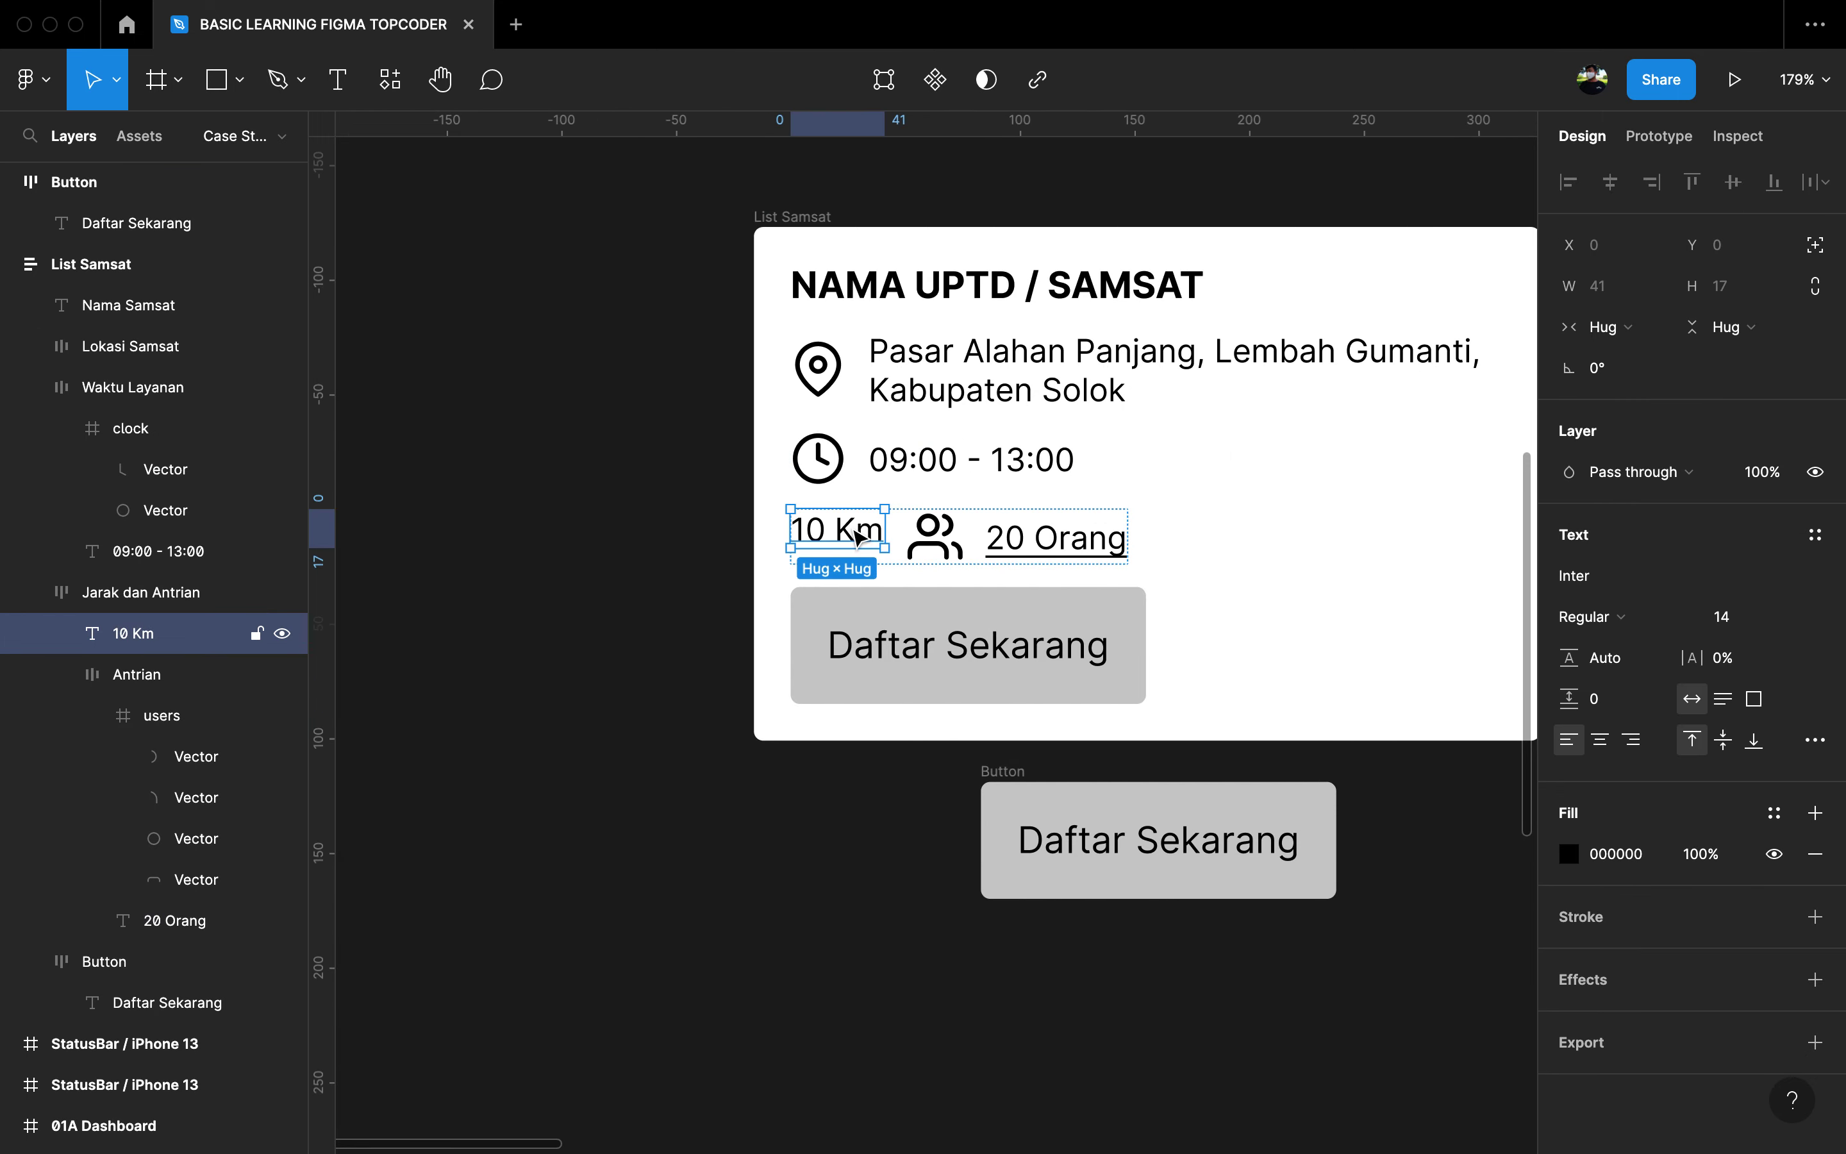
key(ctrl+v)
click(857, 536)
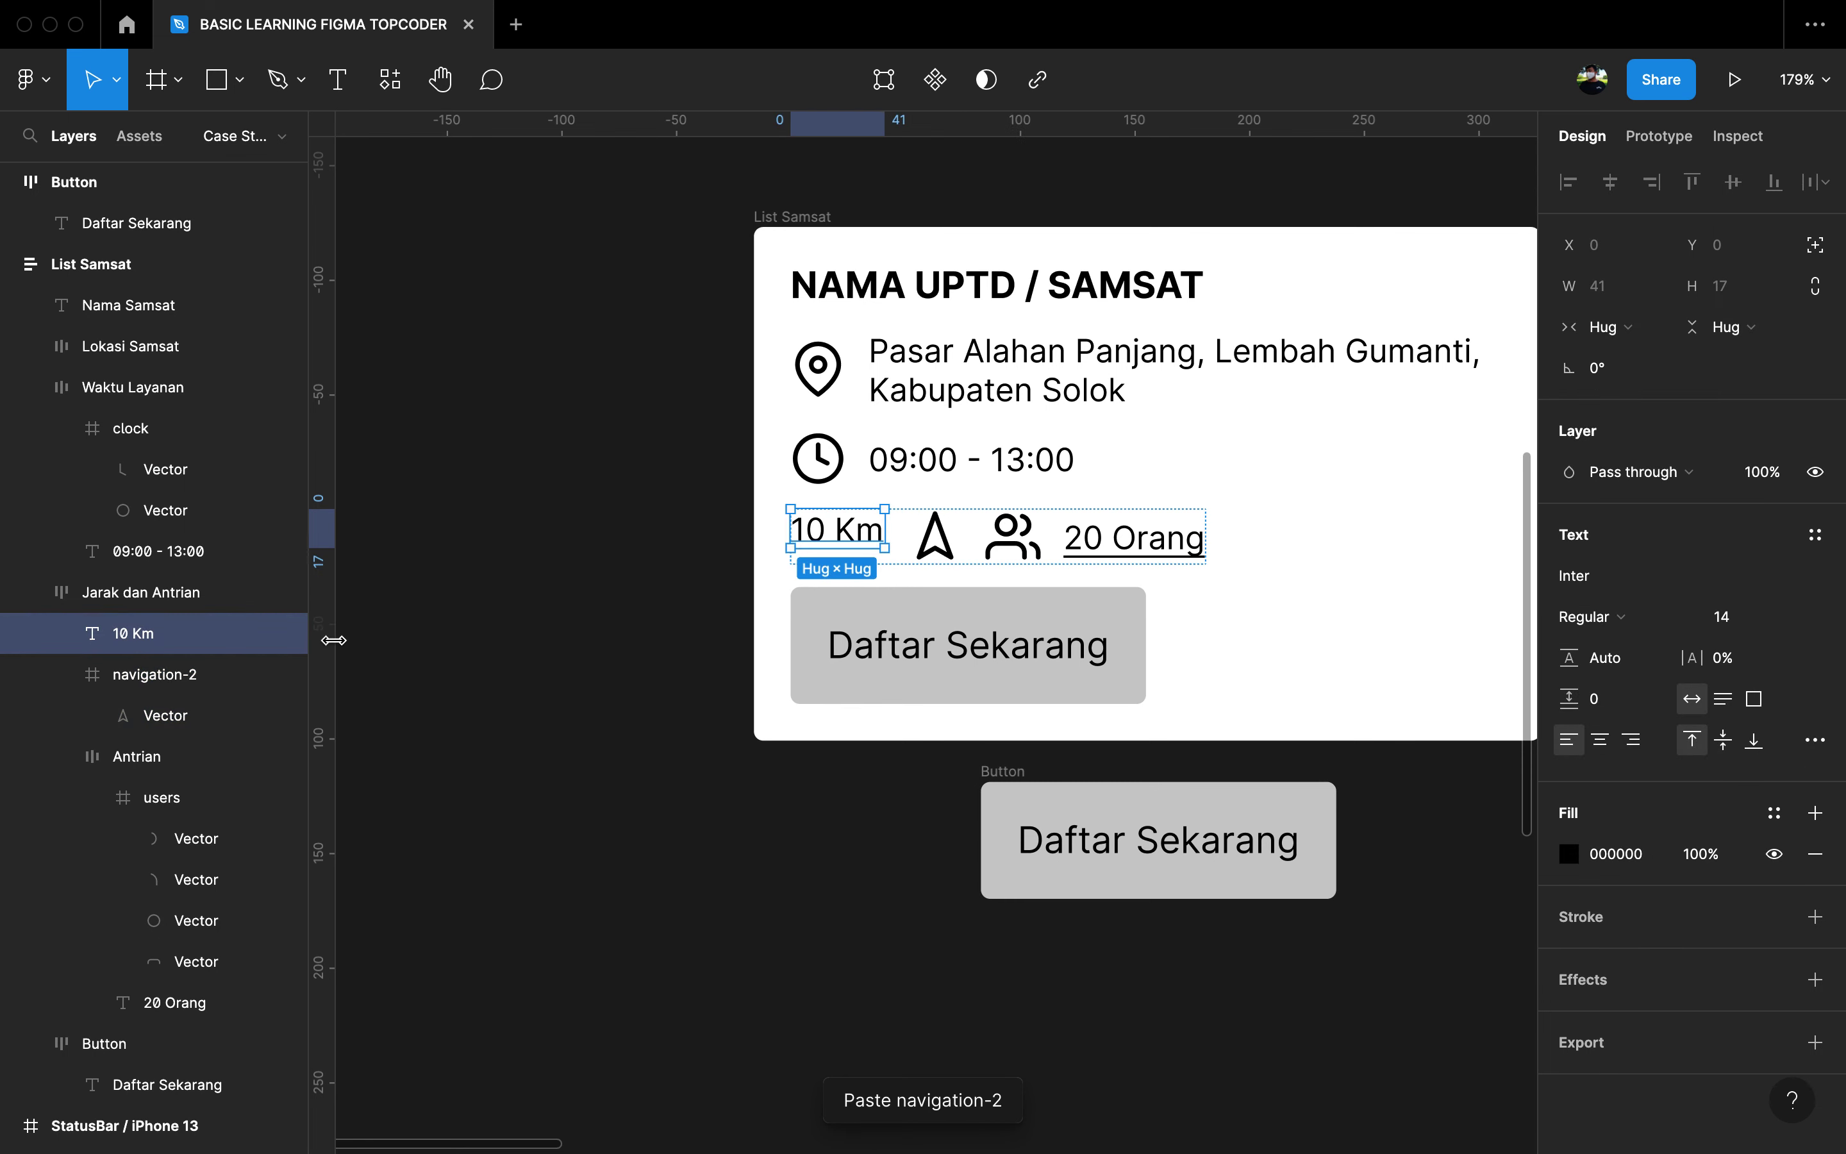
Step: Group the "10 Km" text with the navigation-2 icon and apply auto layout aligned left and vertically centred
shift+click(197, 686)
key(ctrl+g)
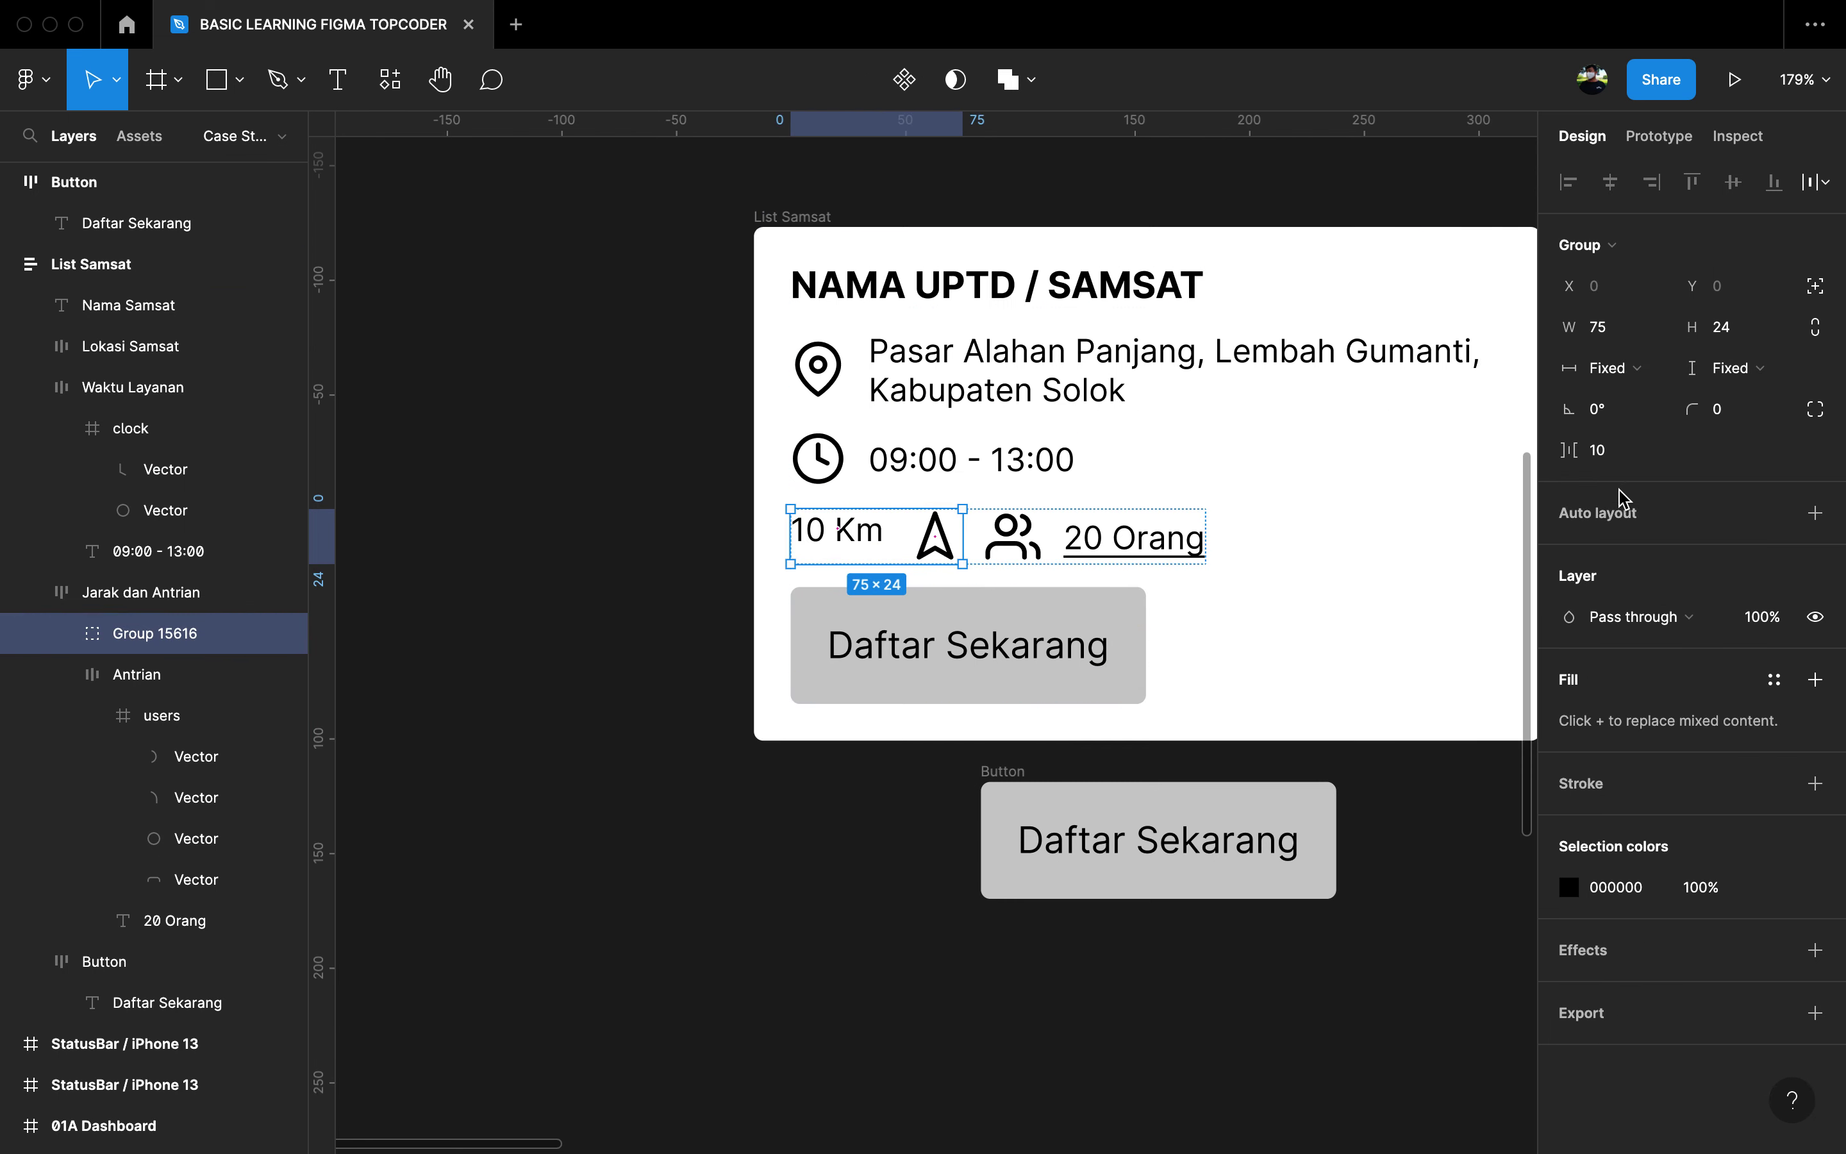
click(1617, 520)
click(1693, 578)
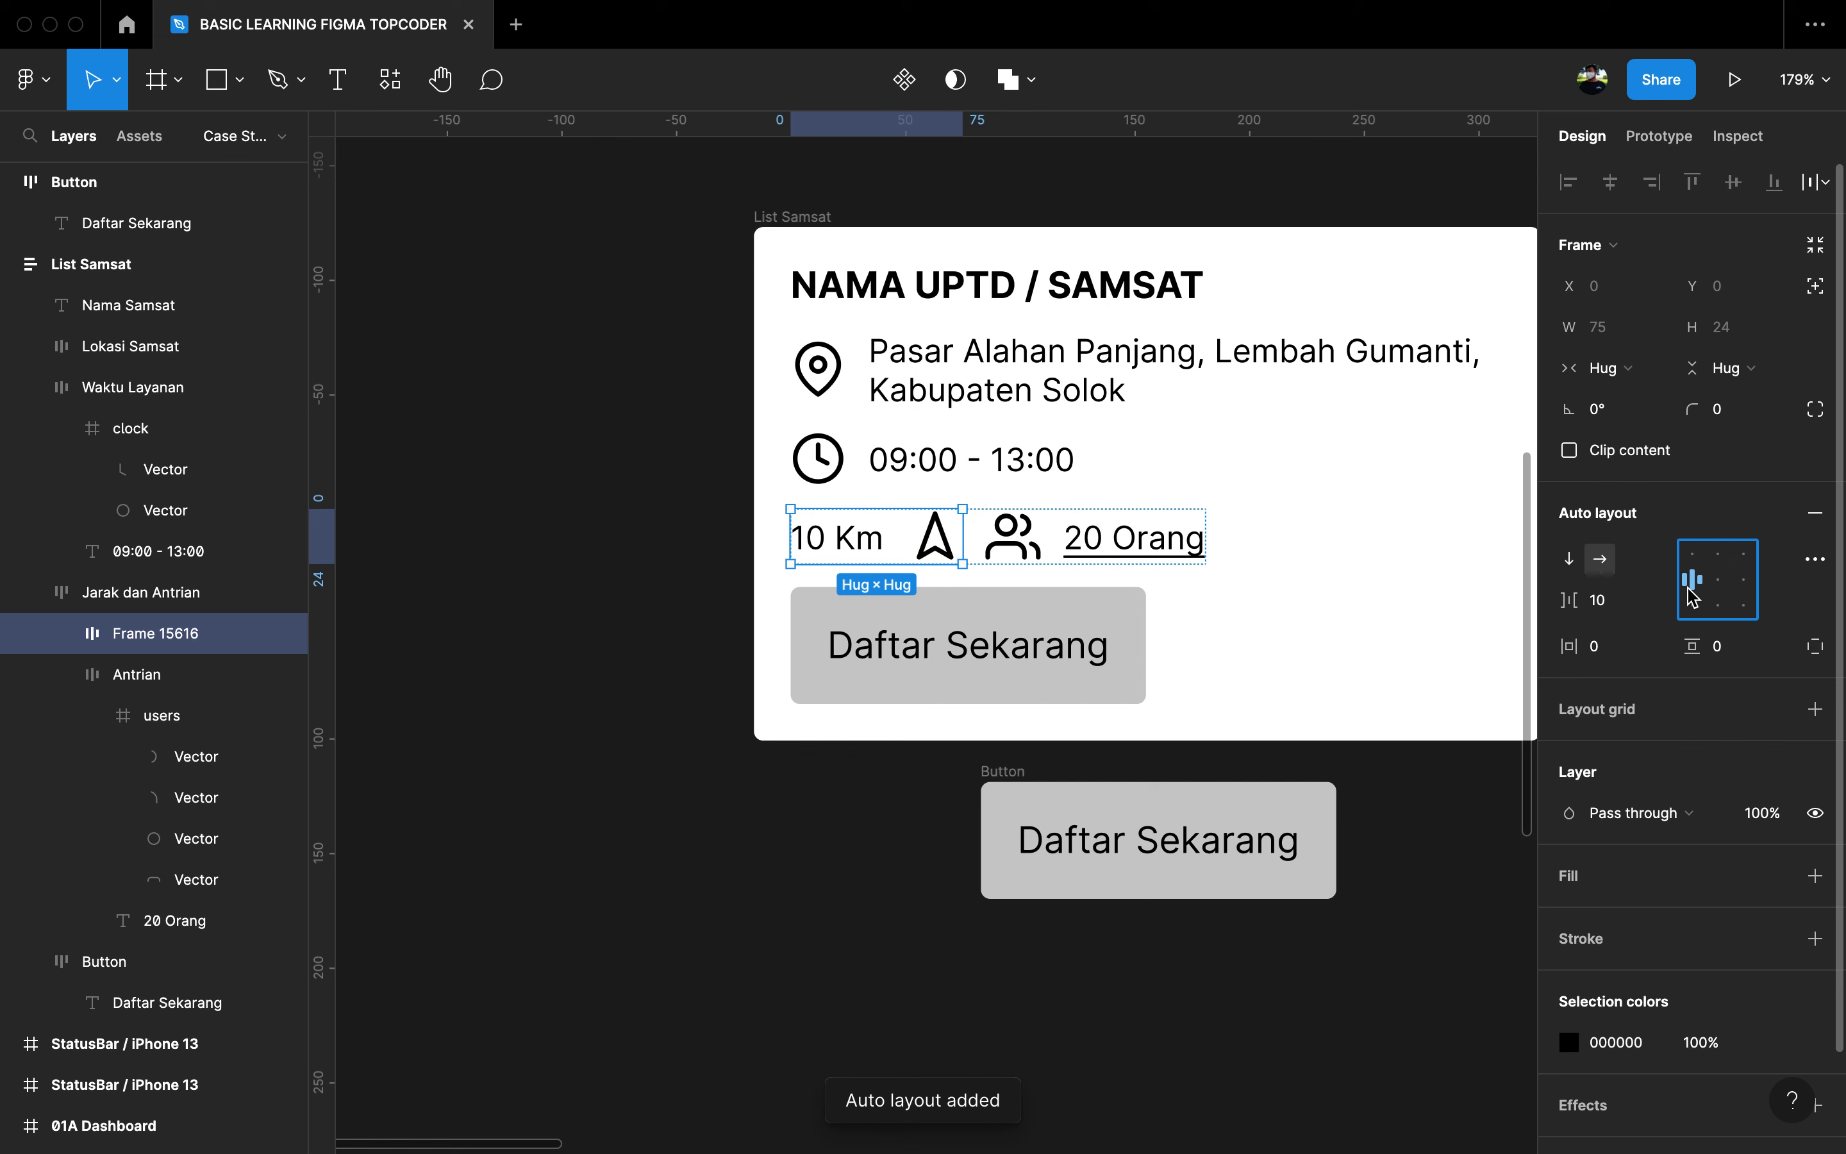
Step: Reorder the new auto layout frame so the navigation-2 icon comes before the "10 Km" text
click(930, 545)
key(Left)
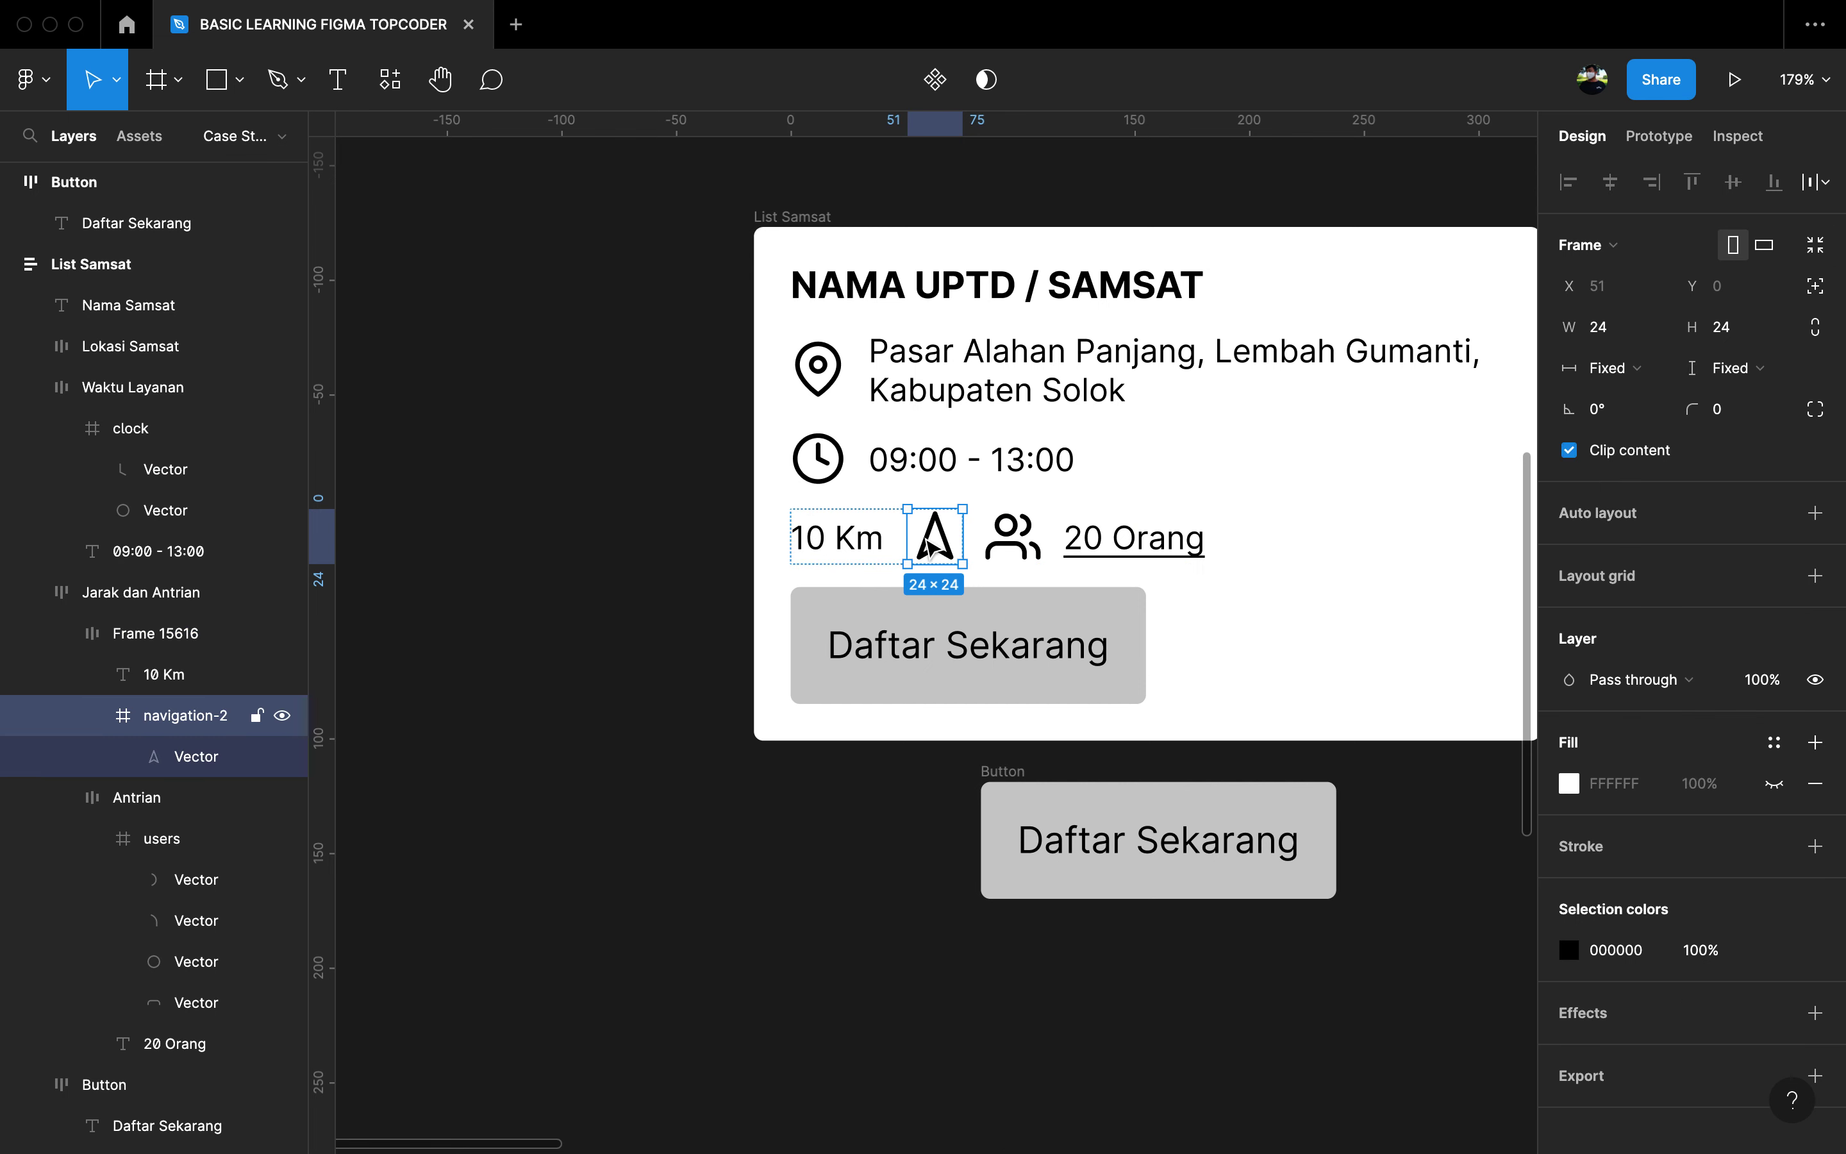
click(930, 545)
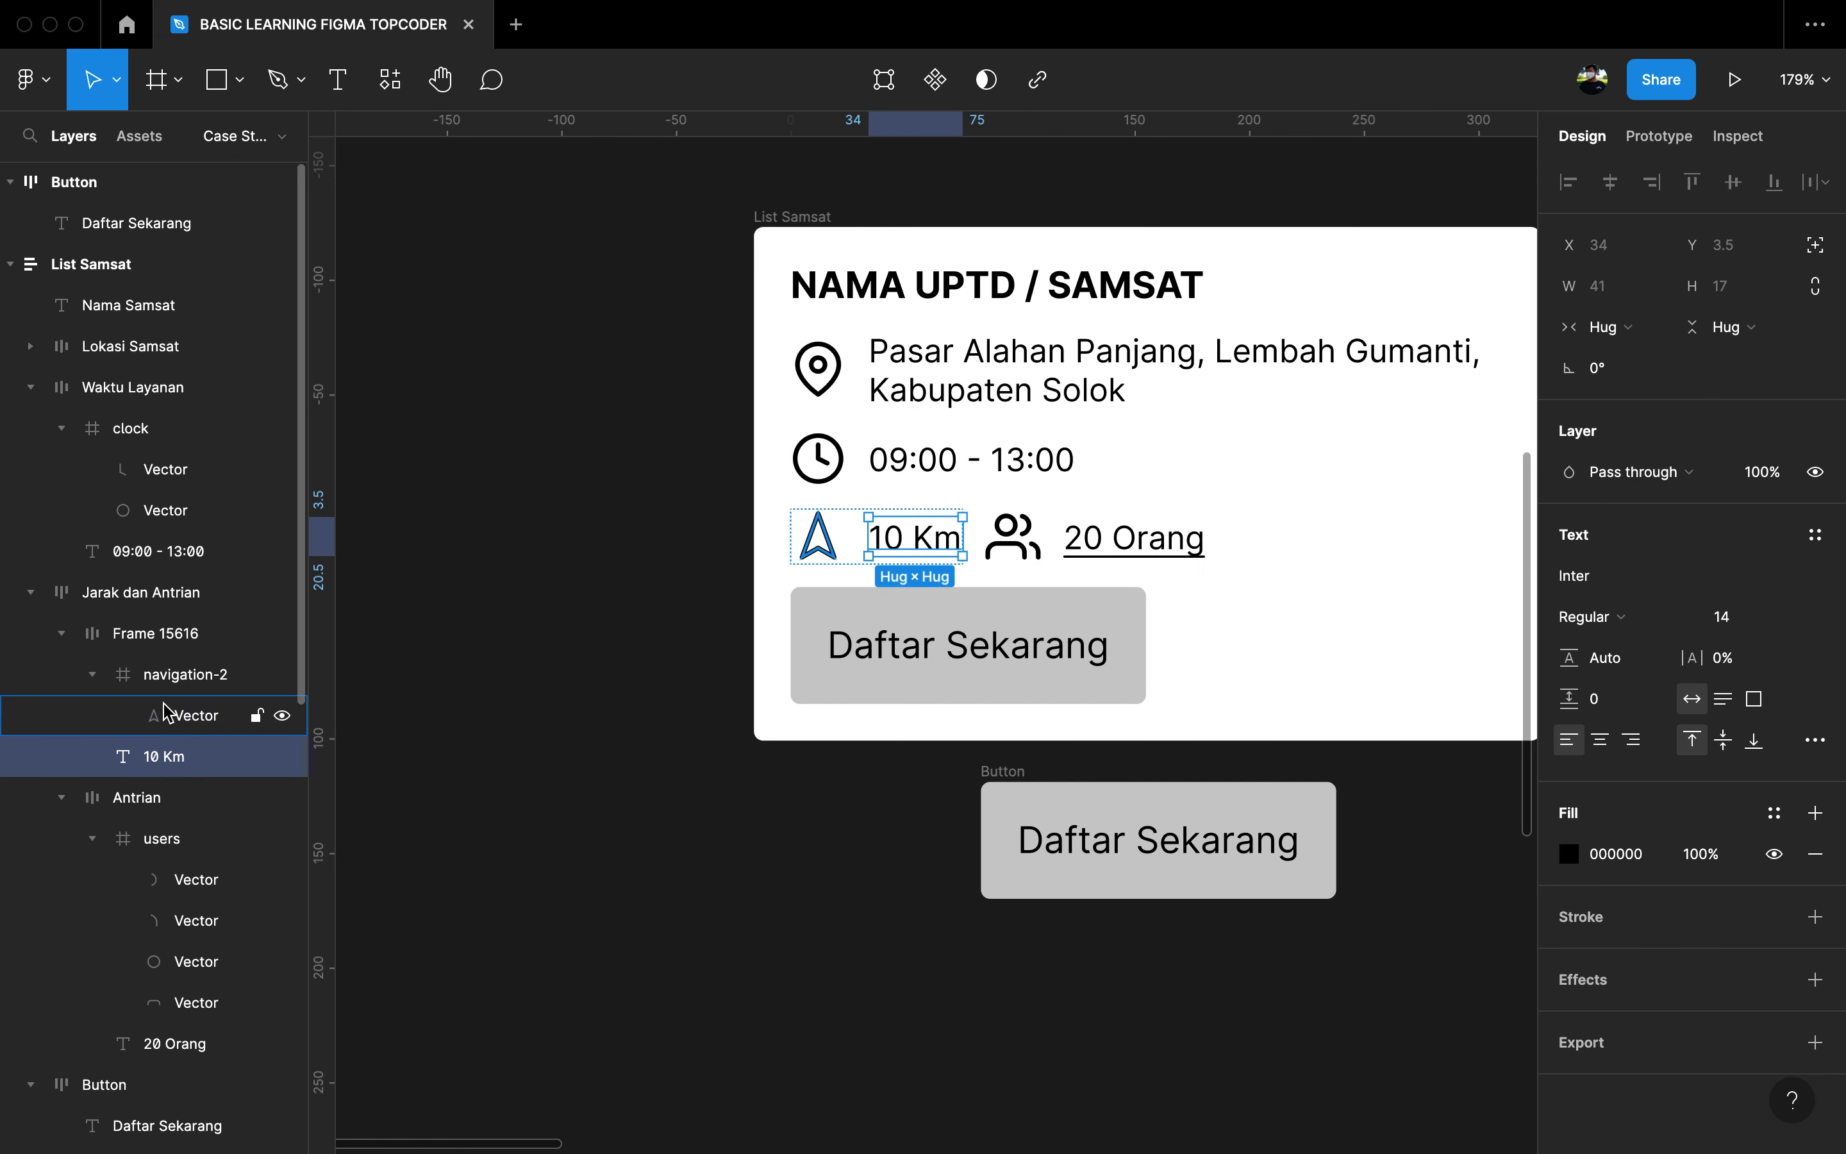
Step: Rename the frame holding the navigation icon and "10 Km" to "Jarak" and add a white FFFFFF fill to it
click(135, 648)
double_click(136, 633)
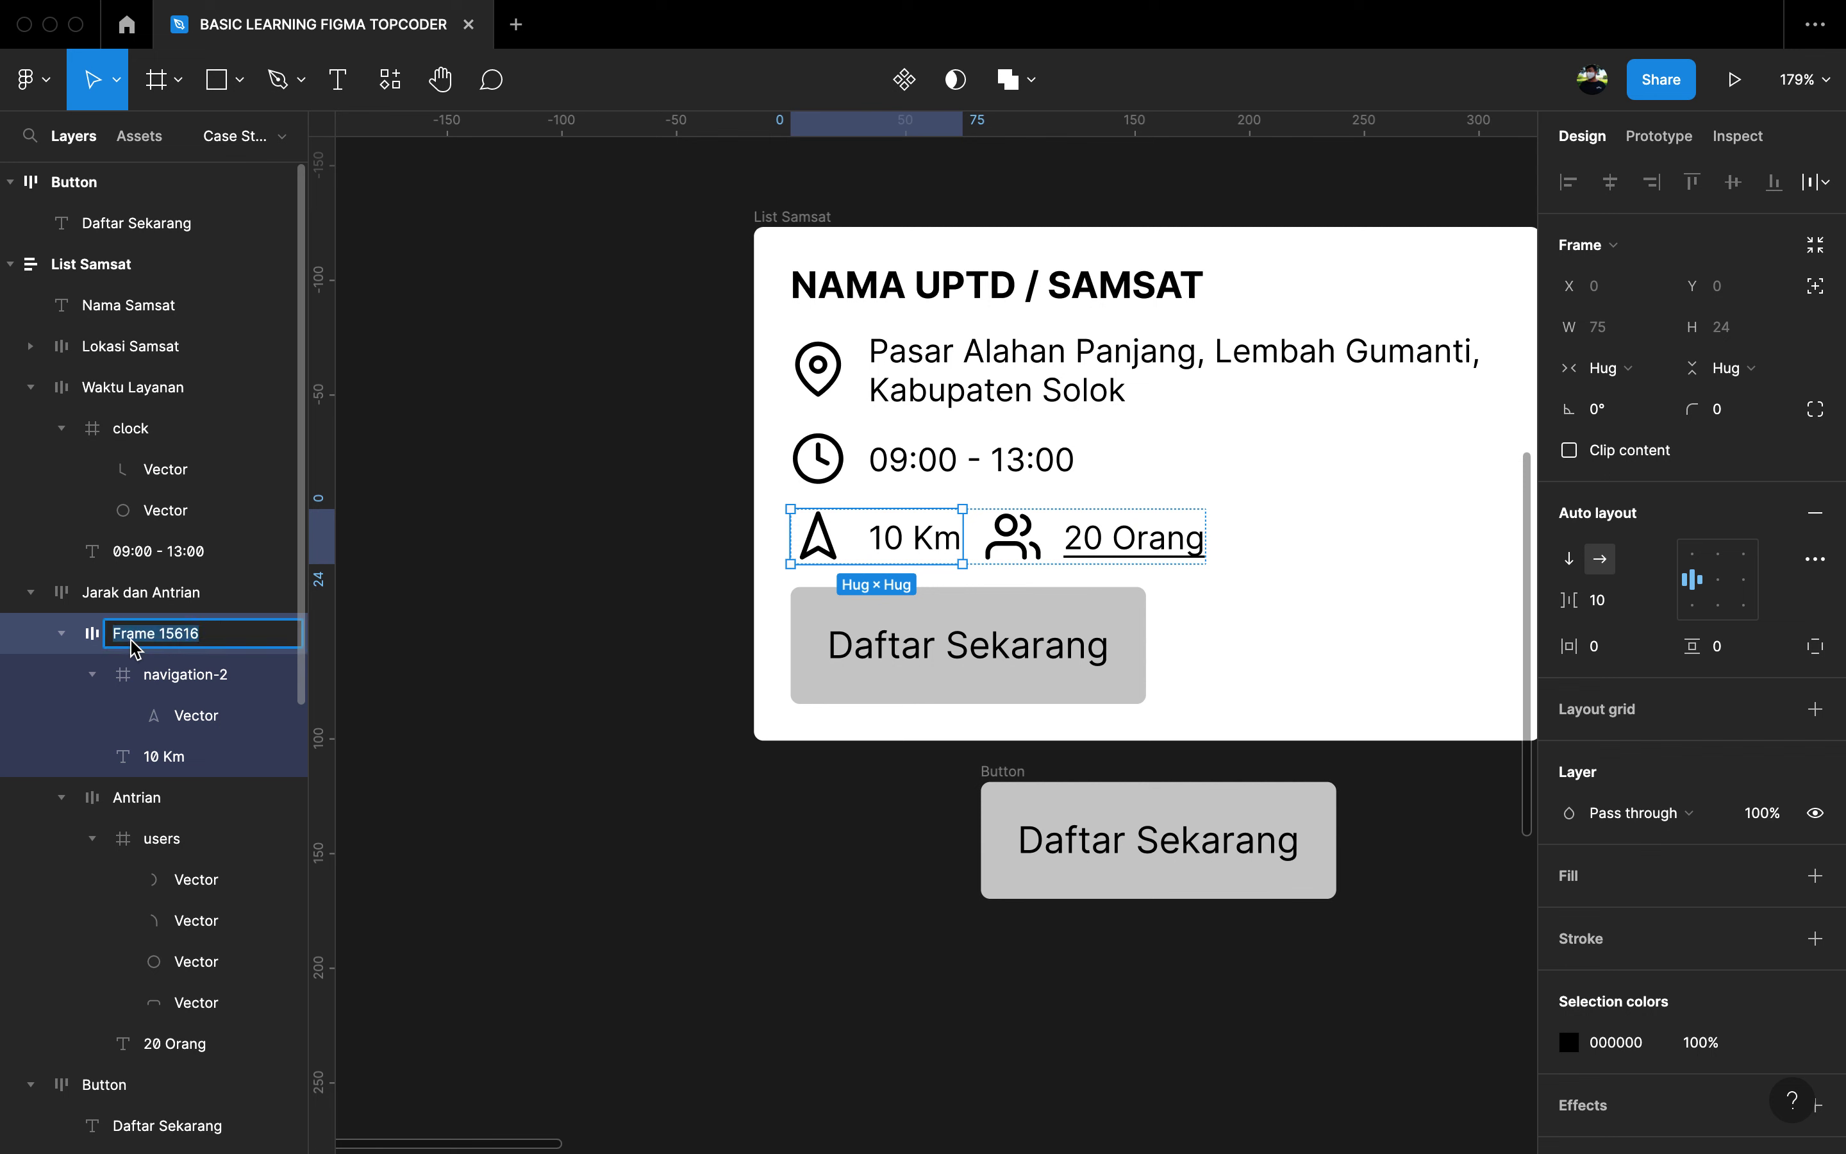
text(Jarak)
key(Return)
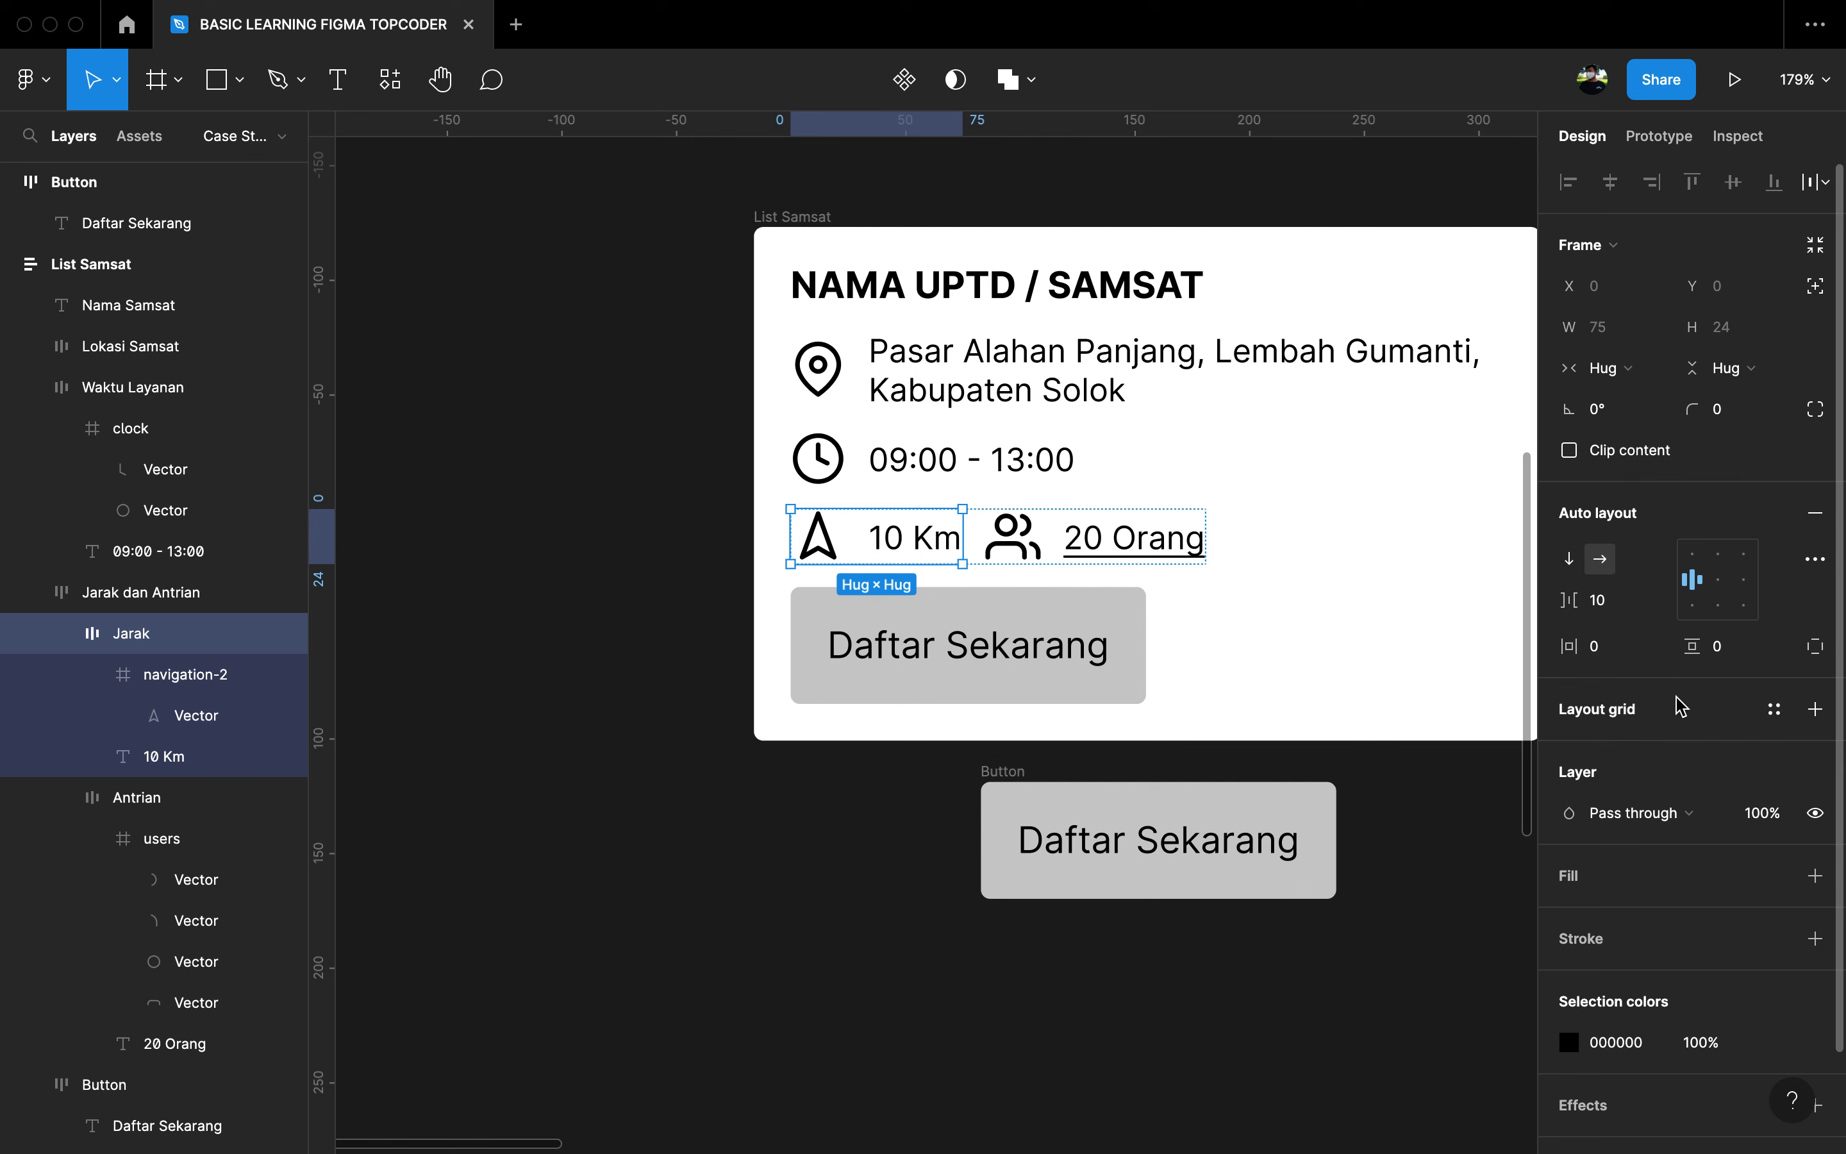
click(1638, 878)
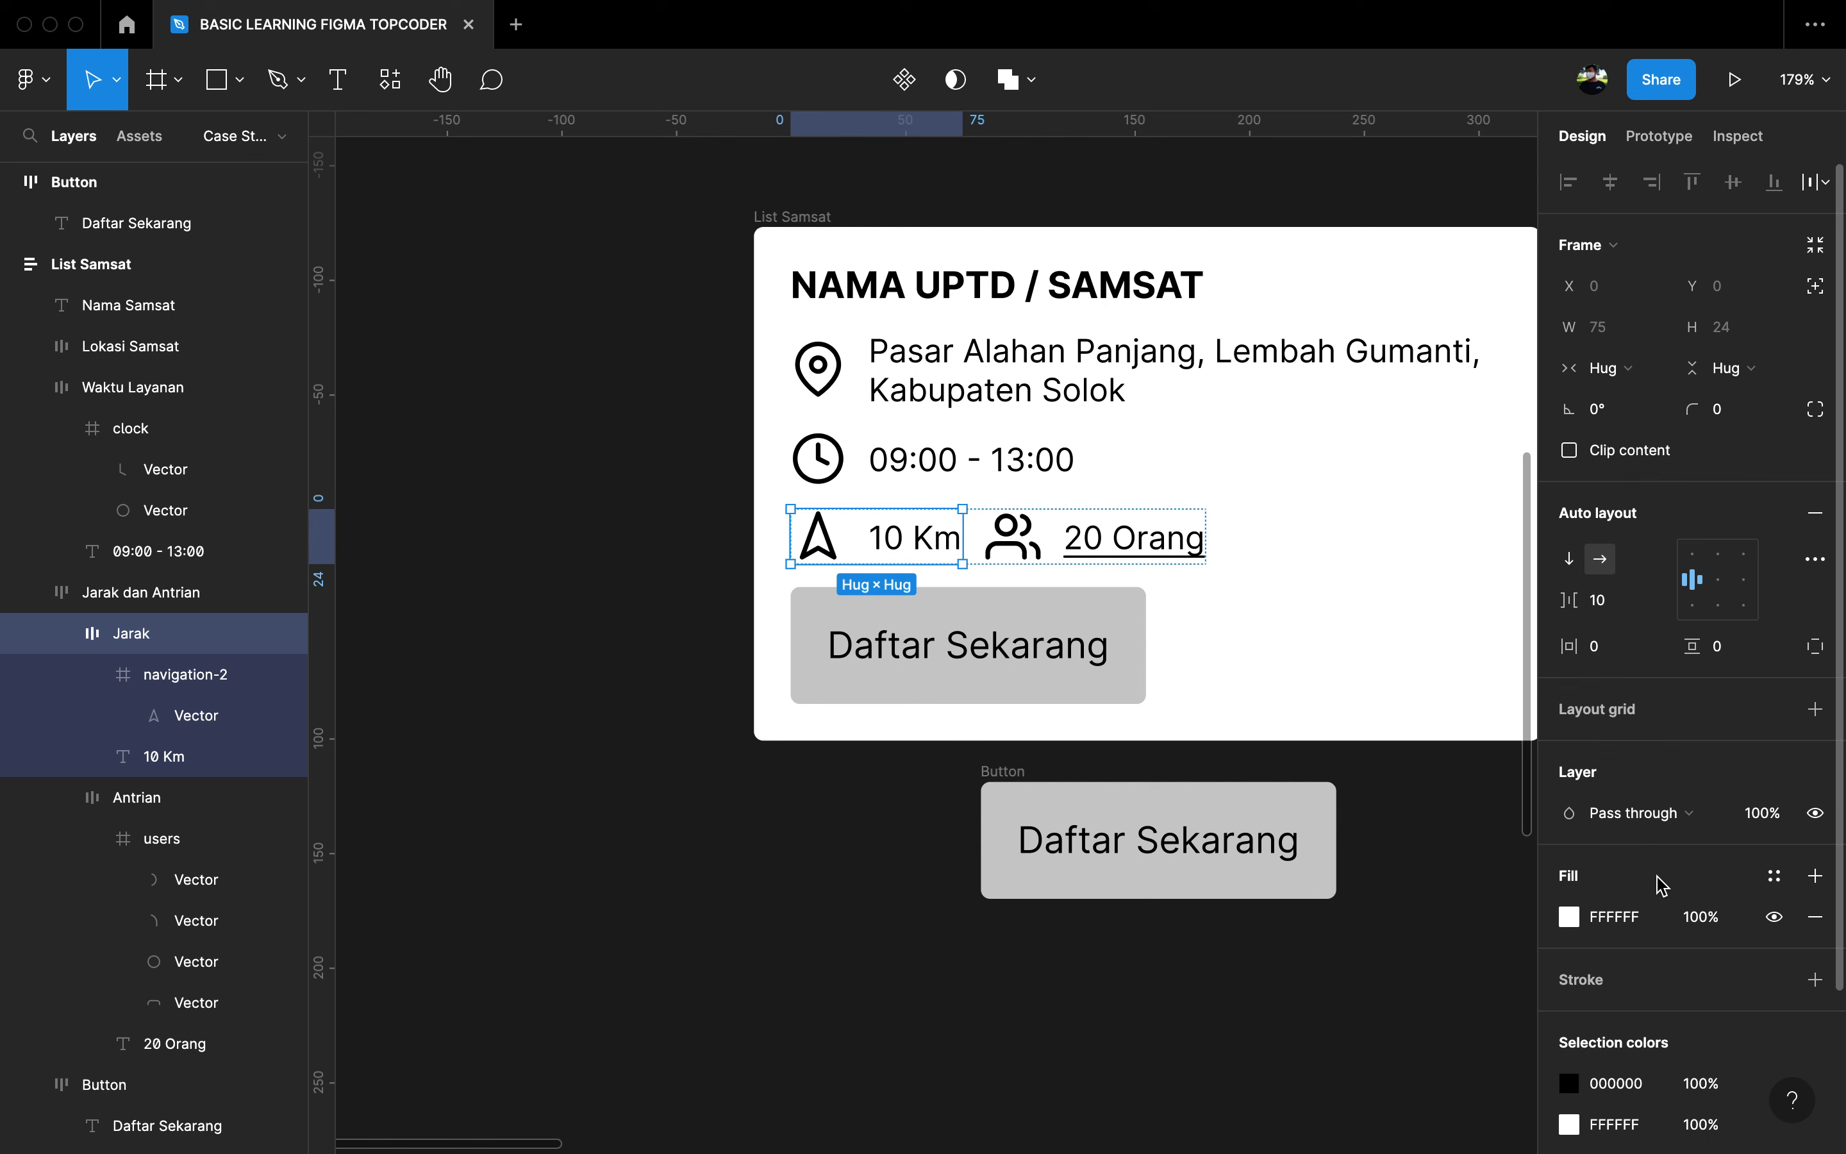
Step: Sample the Daftar Sekarang button's gray CCCBCB as the fill color of the Jarak frame
click(1567, 920)
click(1265, 870)
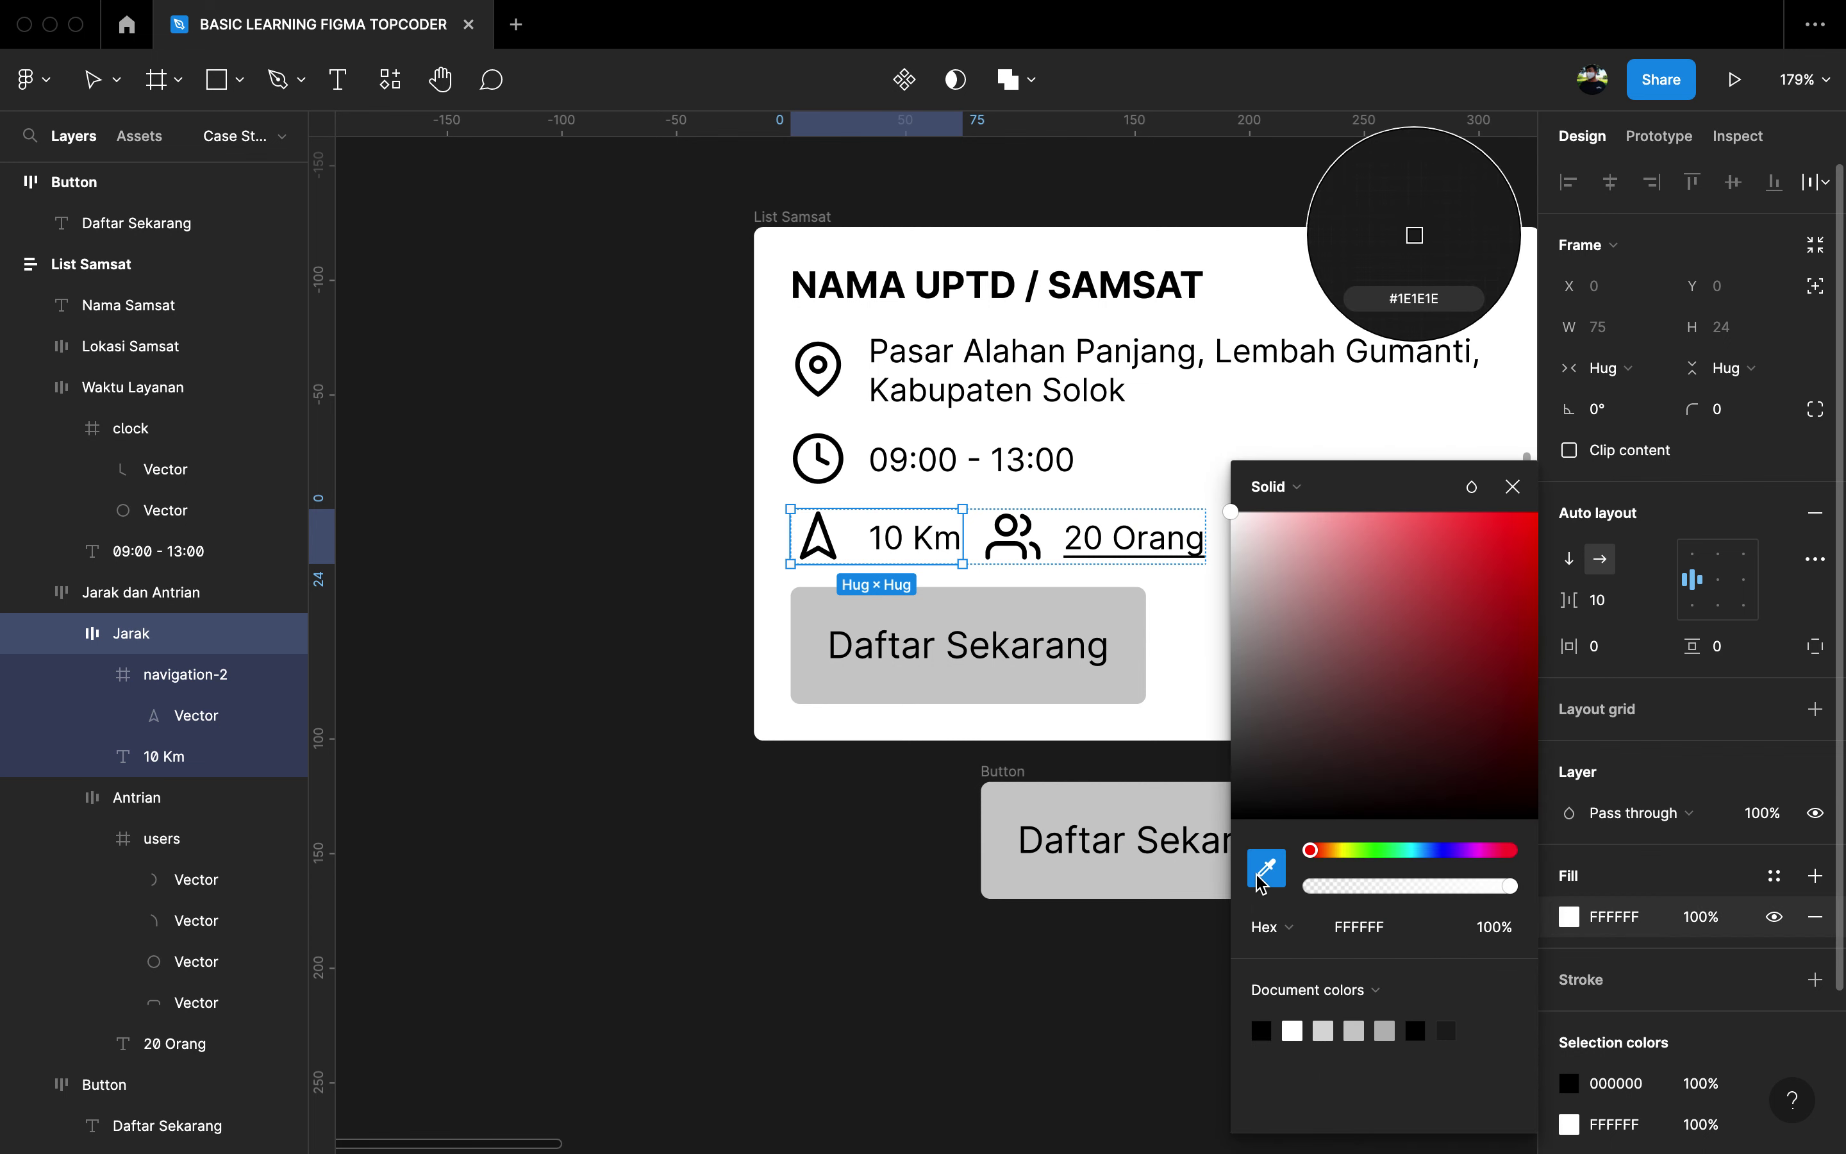
click(1148, 813)
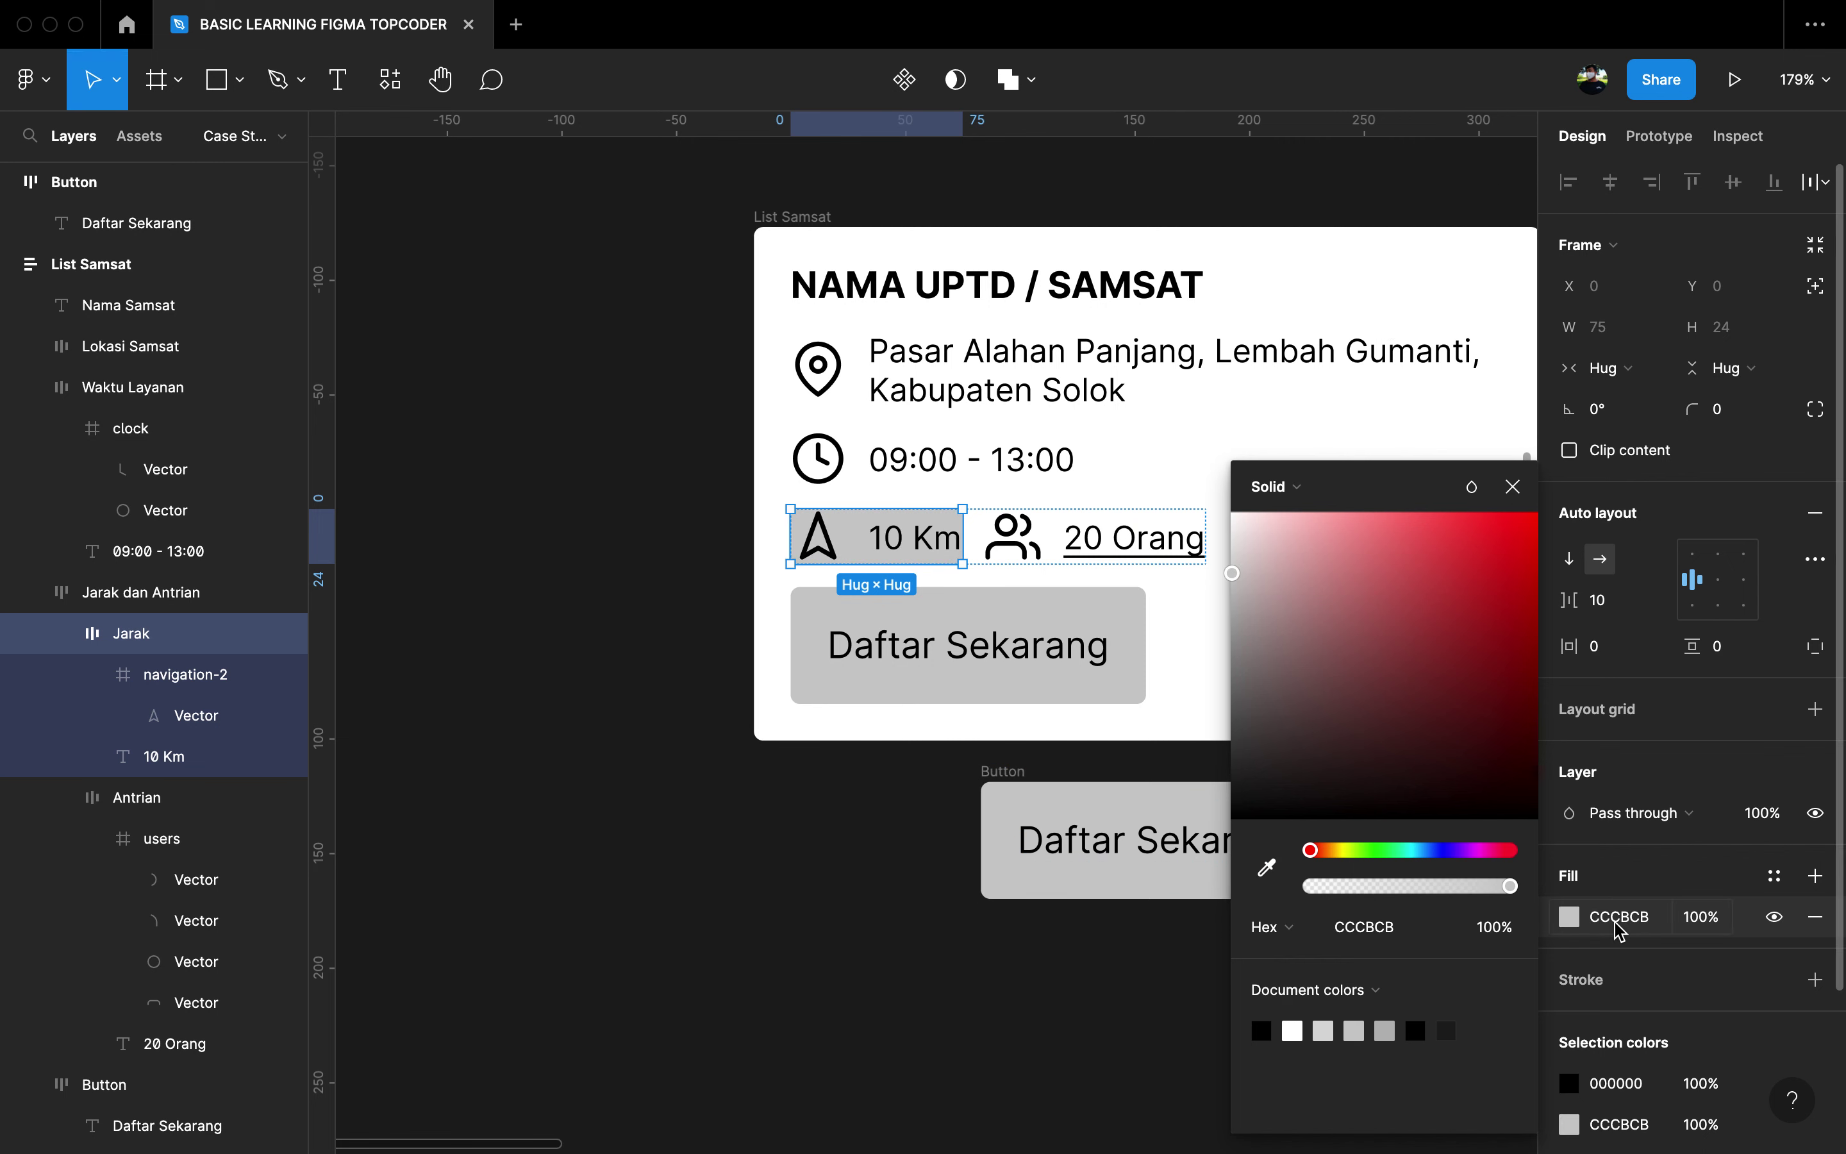
Step: Apply the Gray 5 color style to the Jarak frame's fill
click(1775, 875)
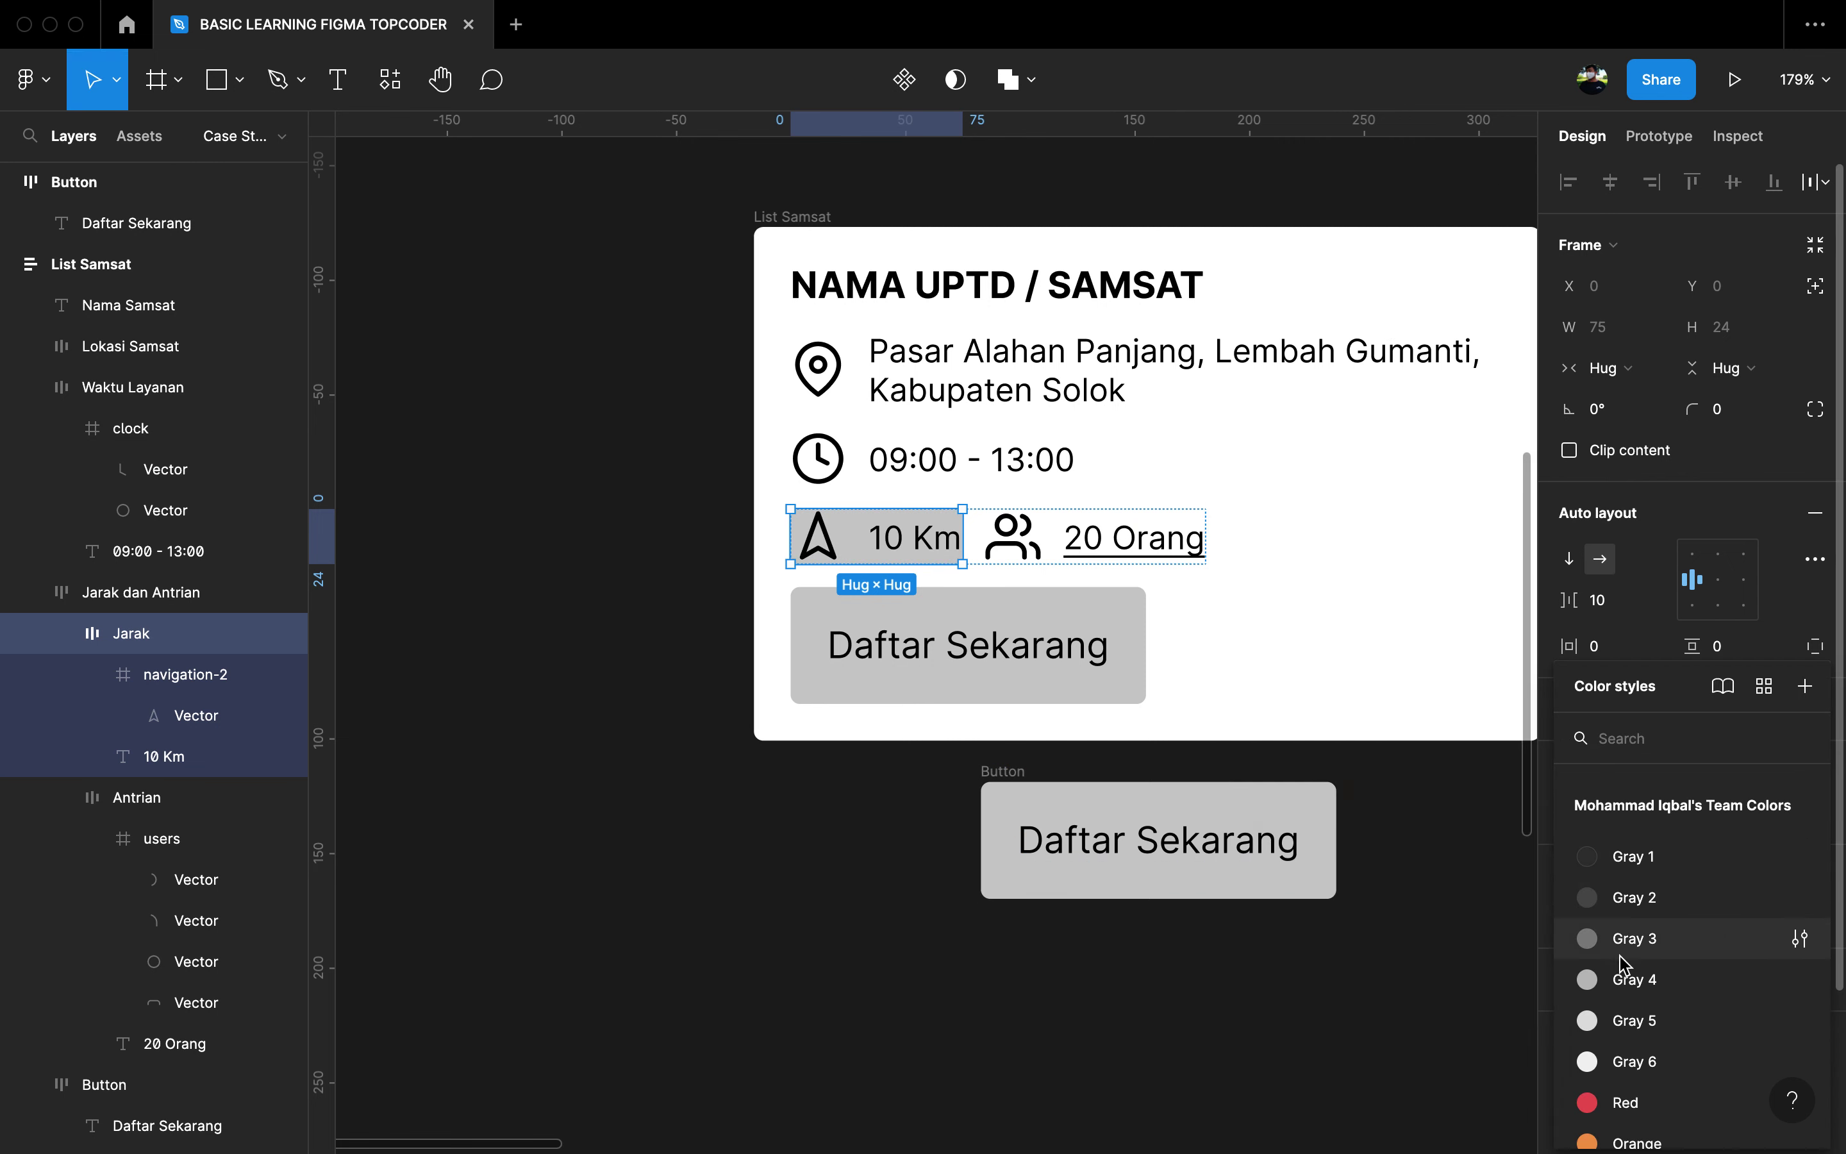
key(Escape)
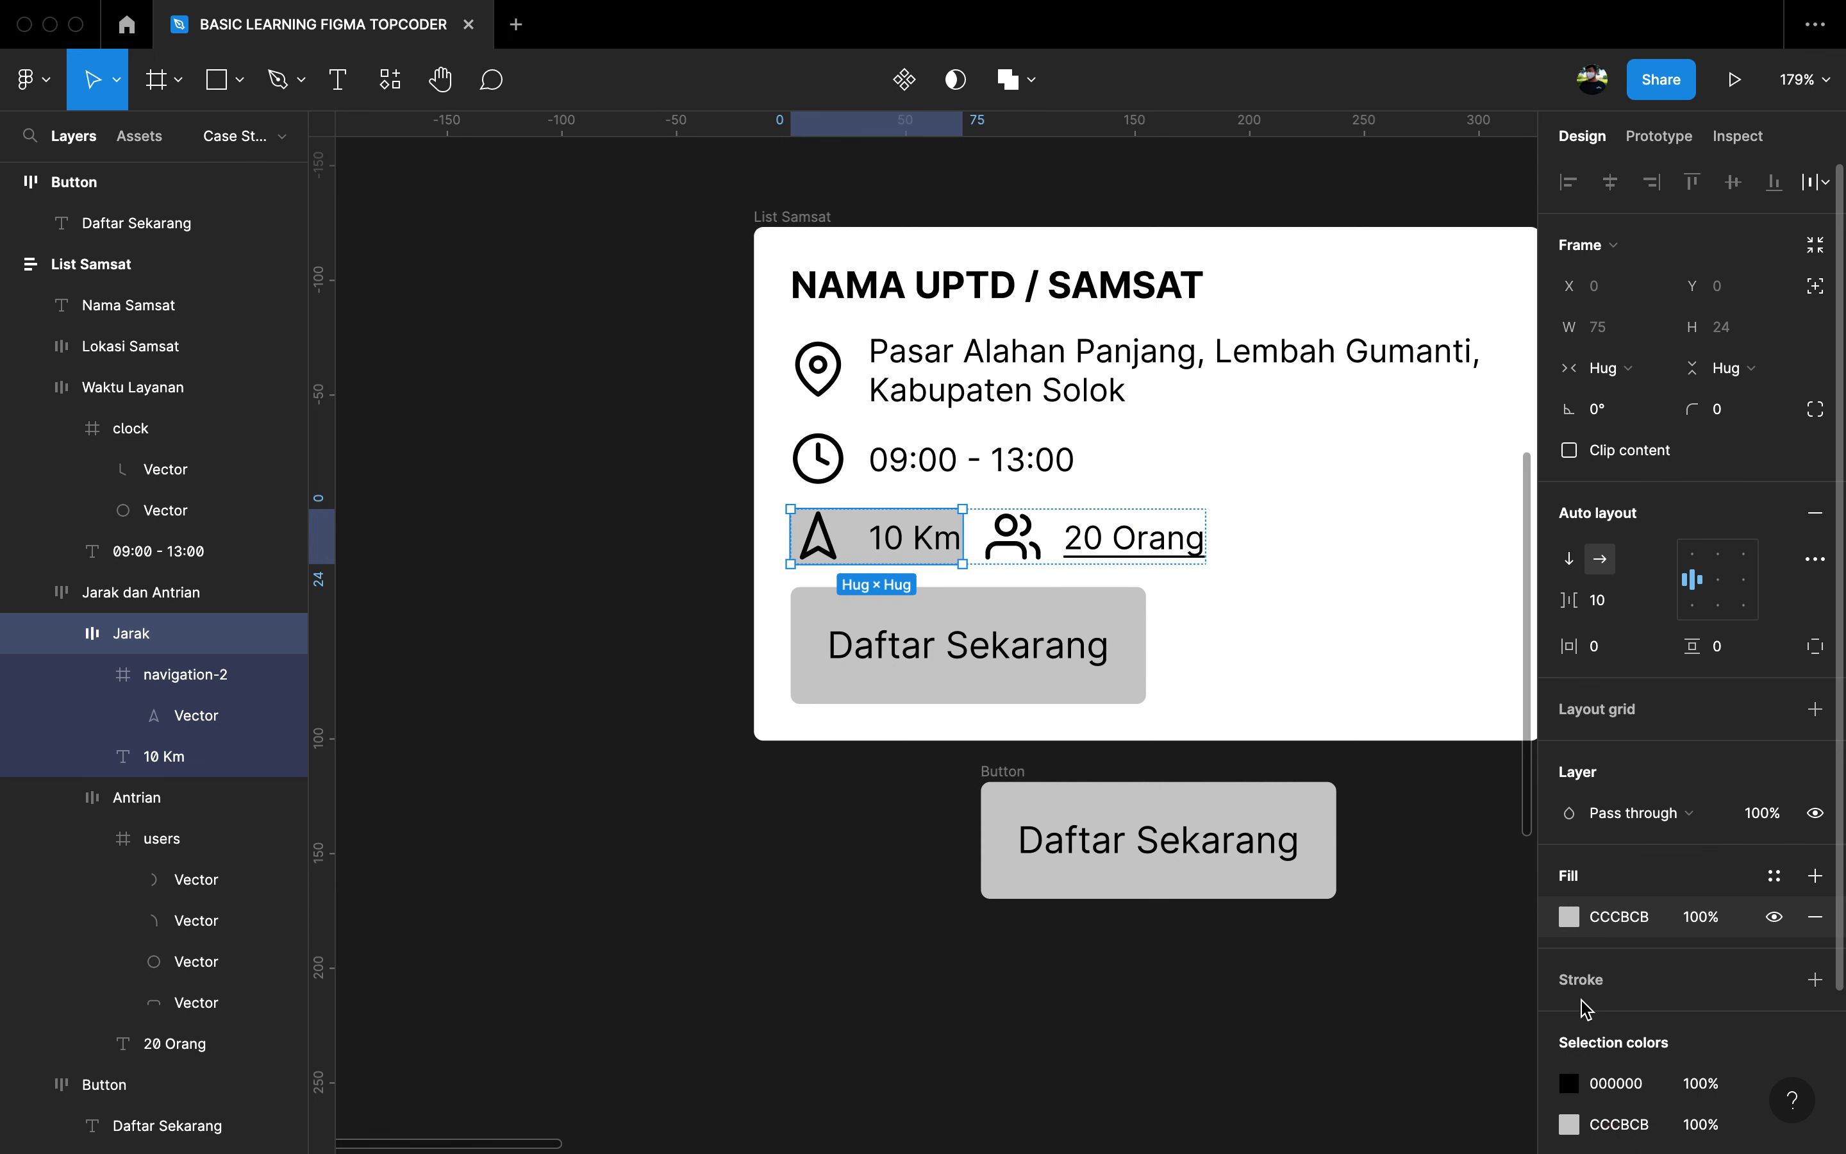
key(ctrl+z)
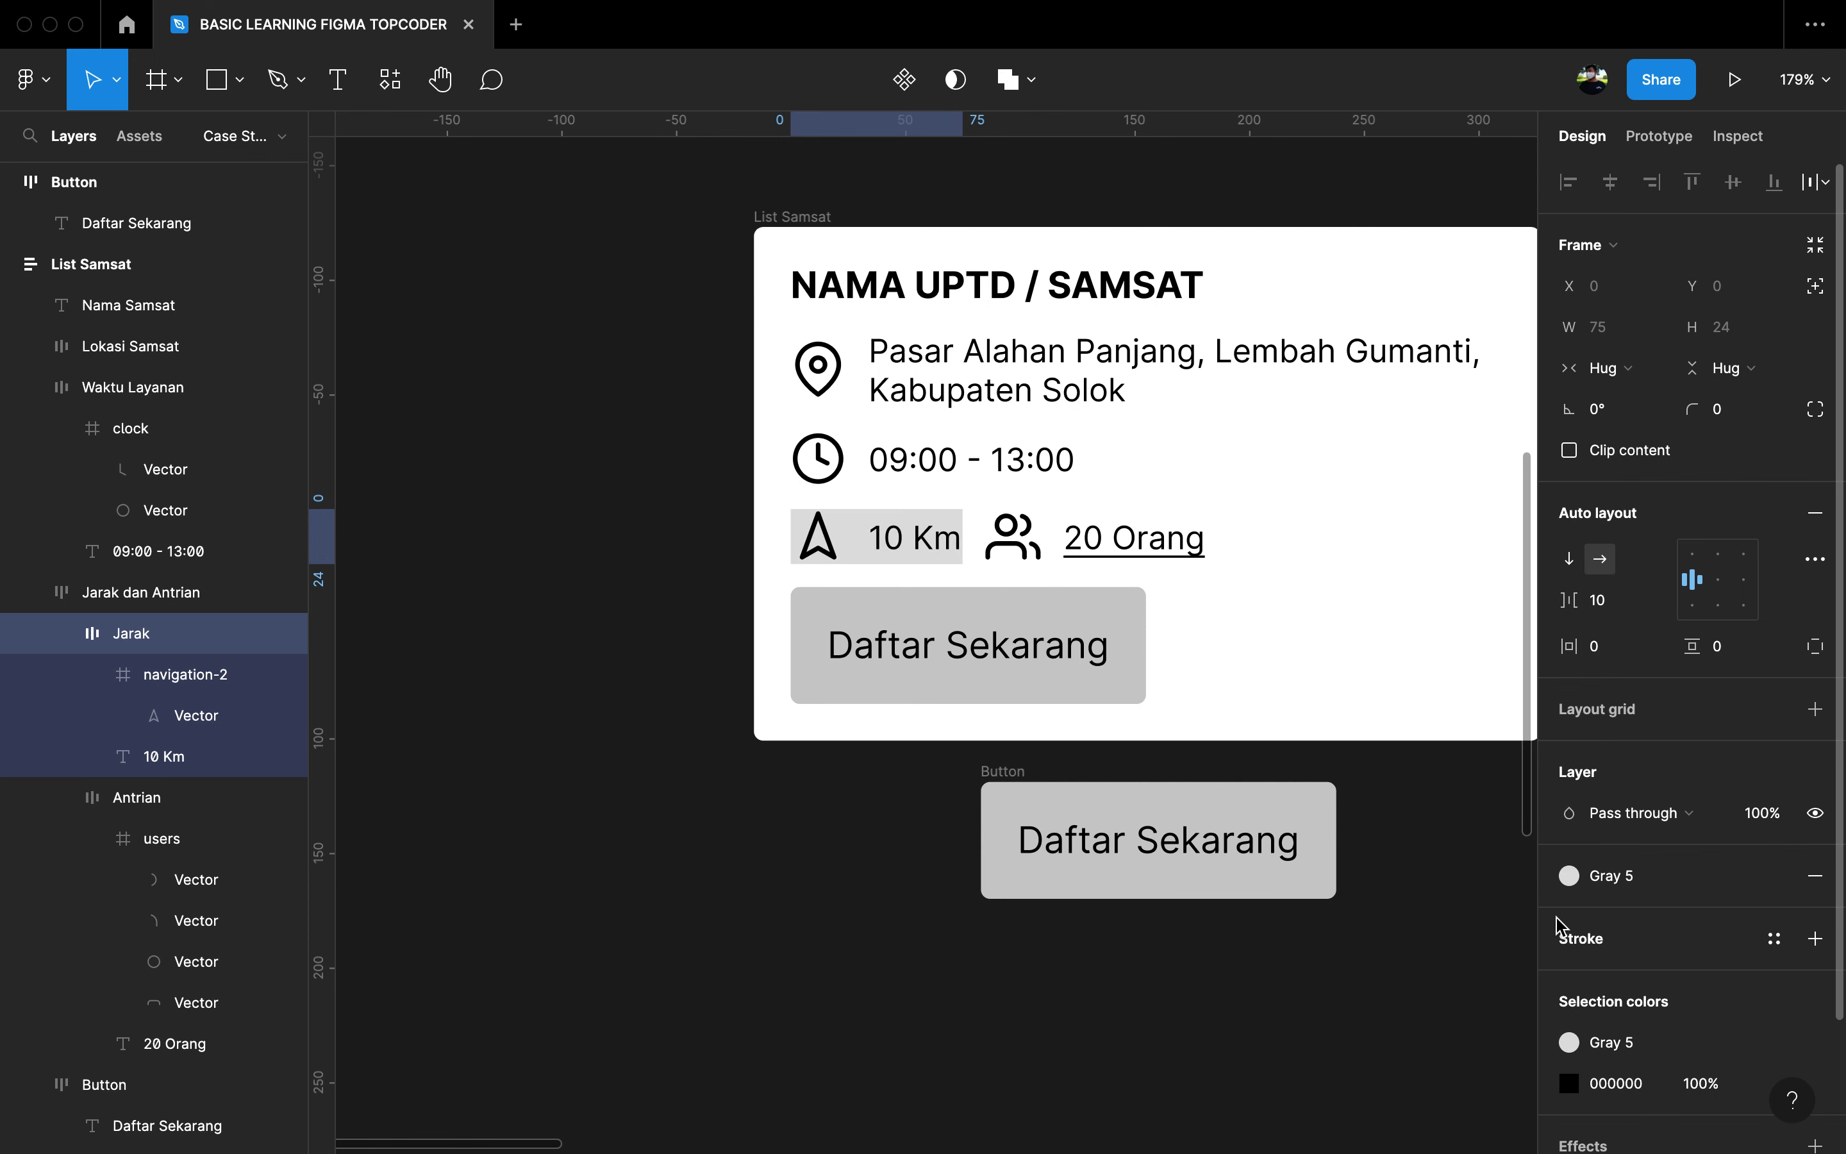
click(1441, 886)
Step: Set the Jarak frame's horizontal padding to 6 and its vertical padding to 6
click(131, 634)
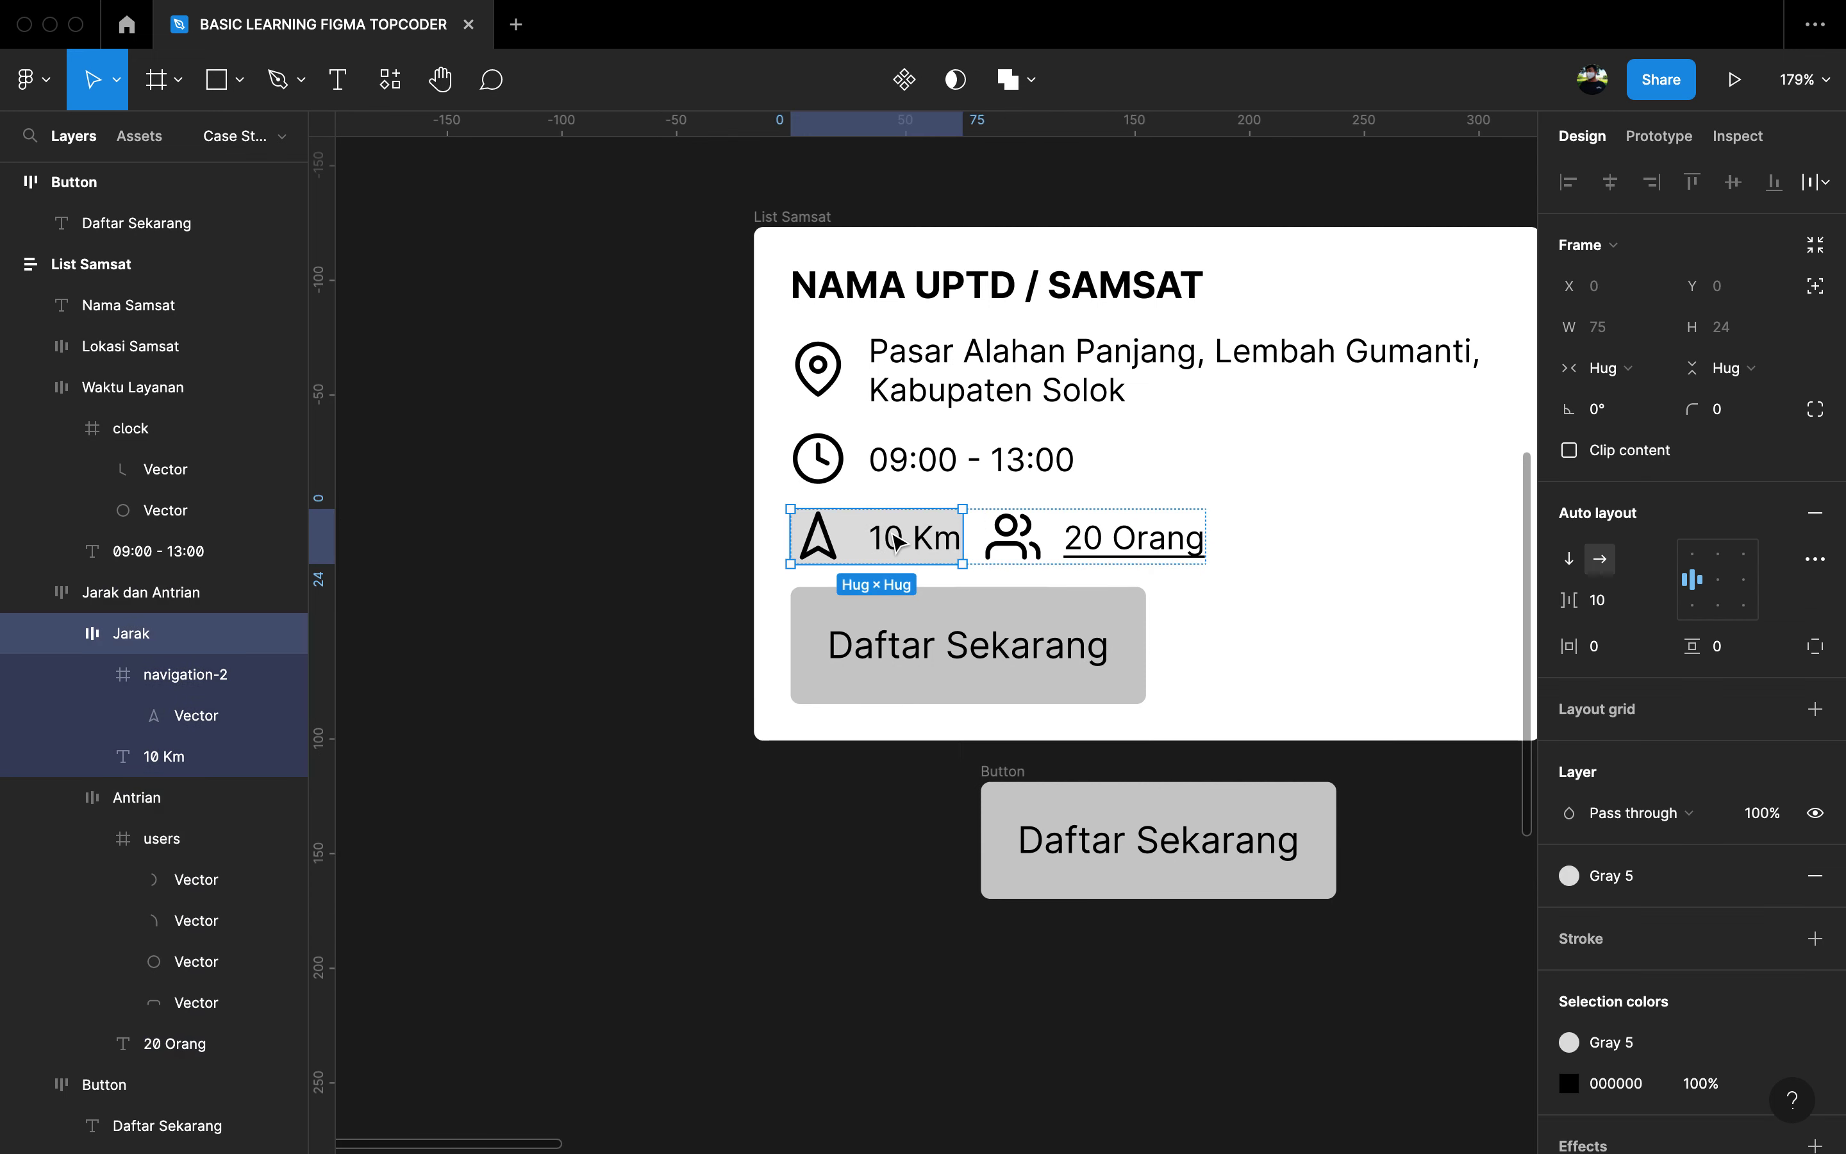
click(1617, 649)
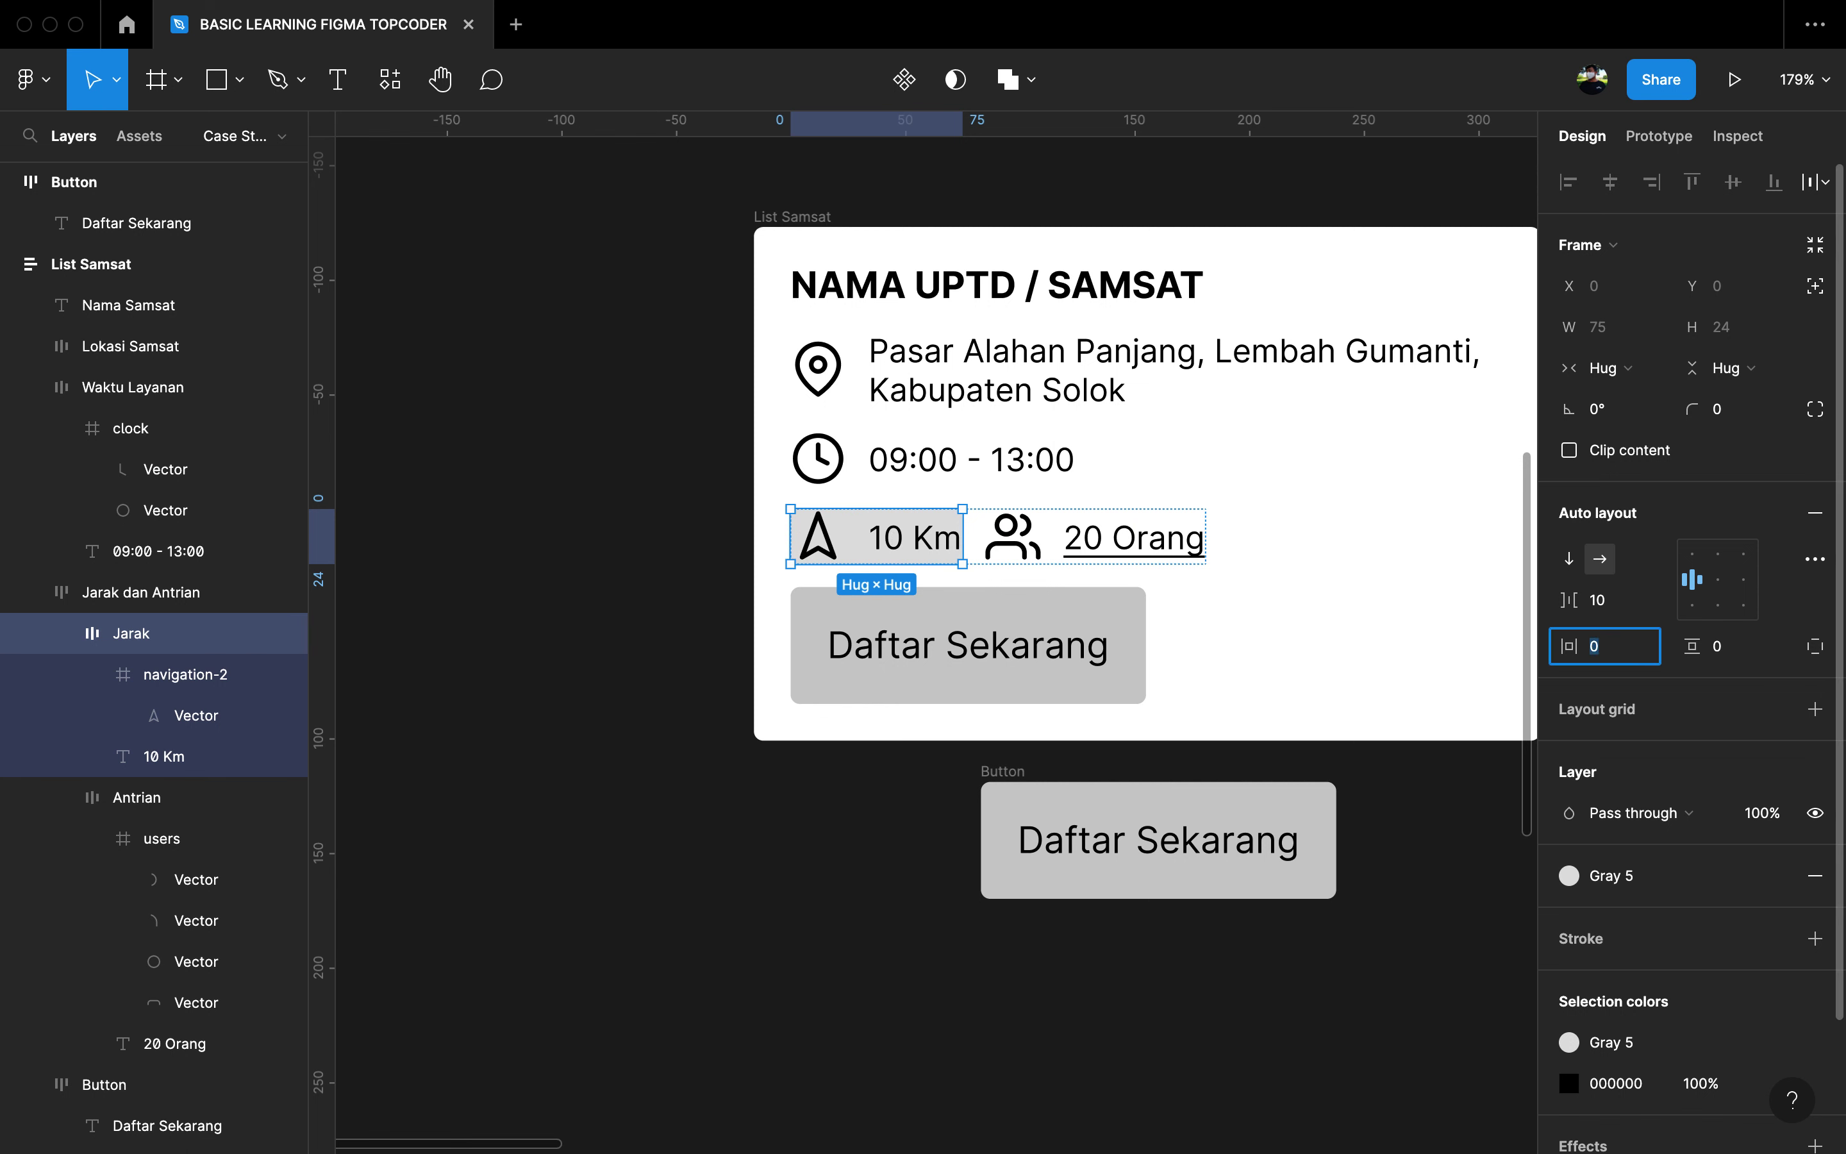
key(Up)
key(Up)
key(Up)
key(Up)
key(Up)
key(Up)
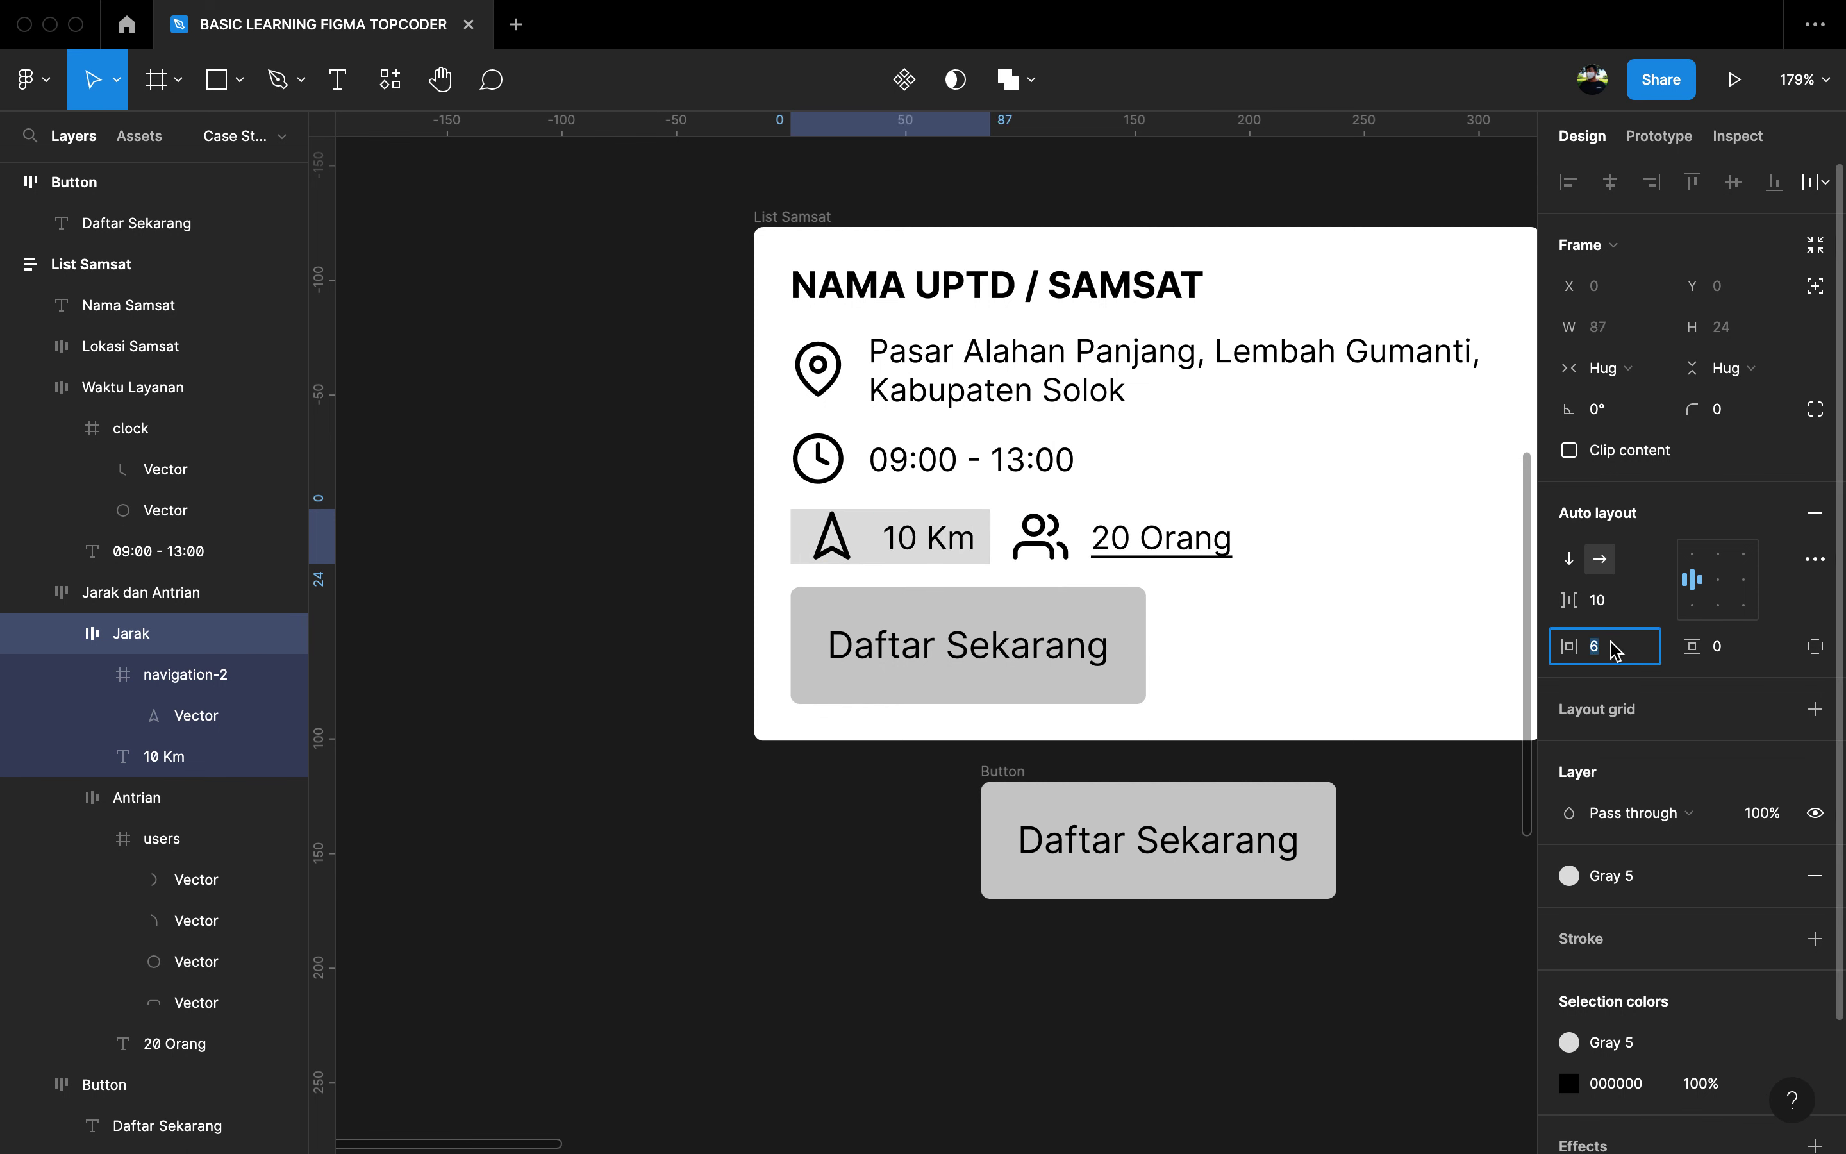
click(1729, 649)
key(Up)
key(Up)
key(Up)
key(Up)
key(Up)
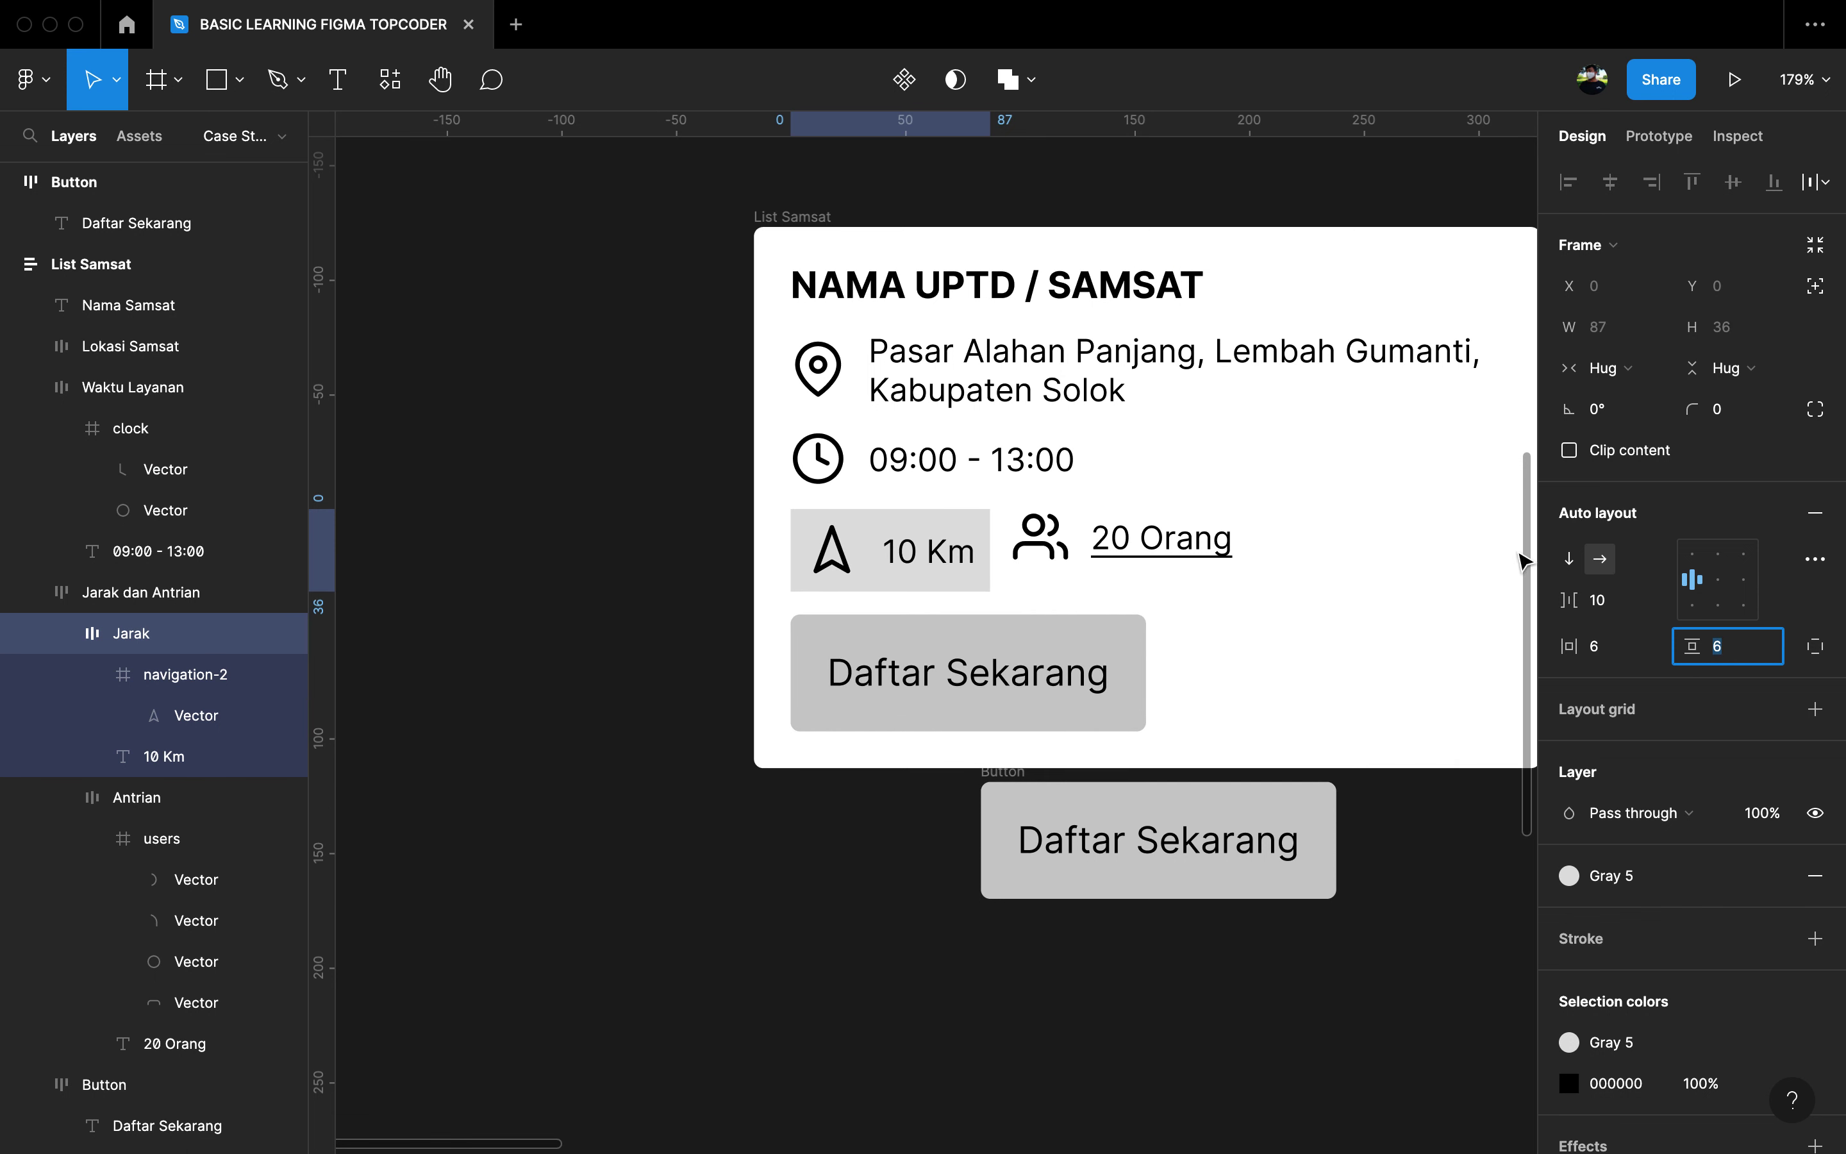
key(Up)
Step: Round the Jarak frame's corners with a radius of 4
click(1729, 409)
key(Up)
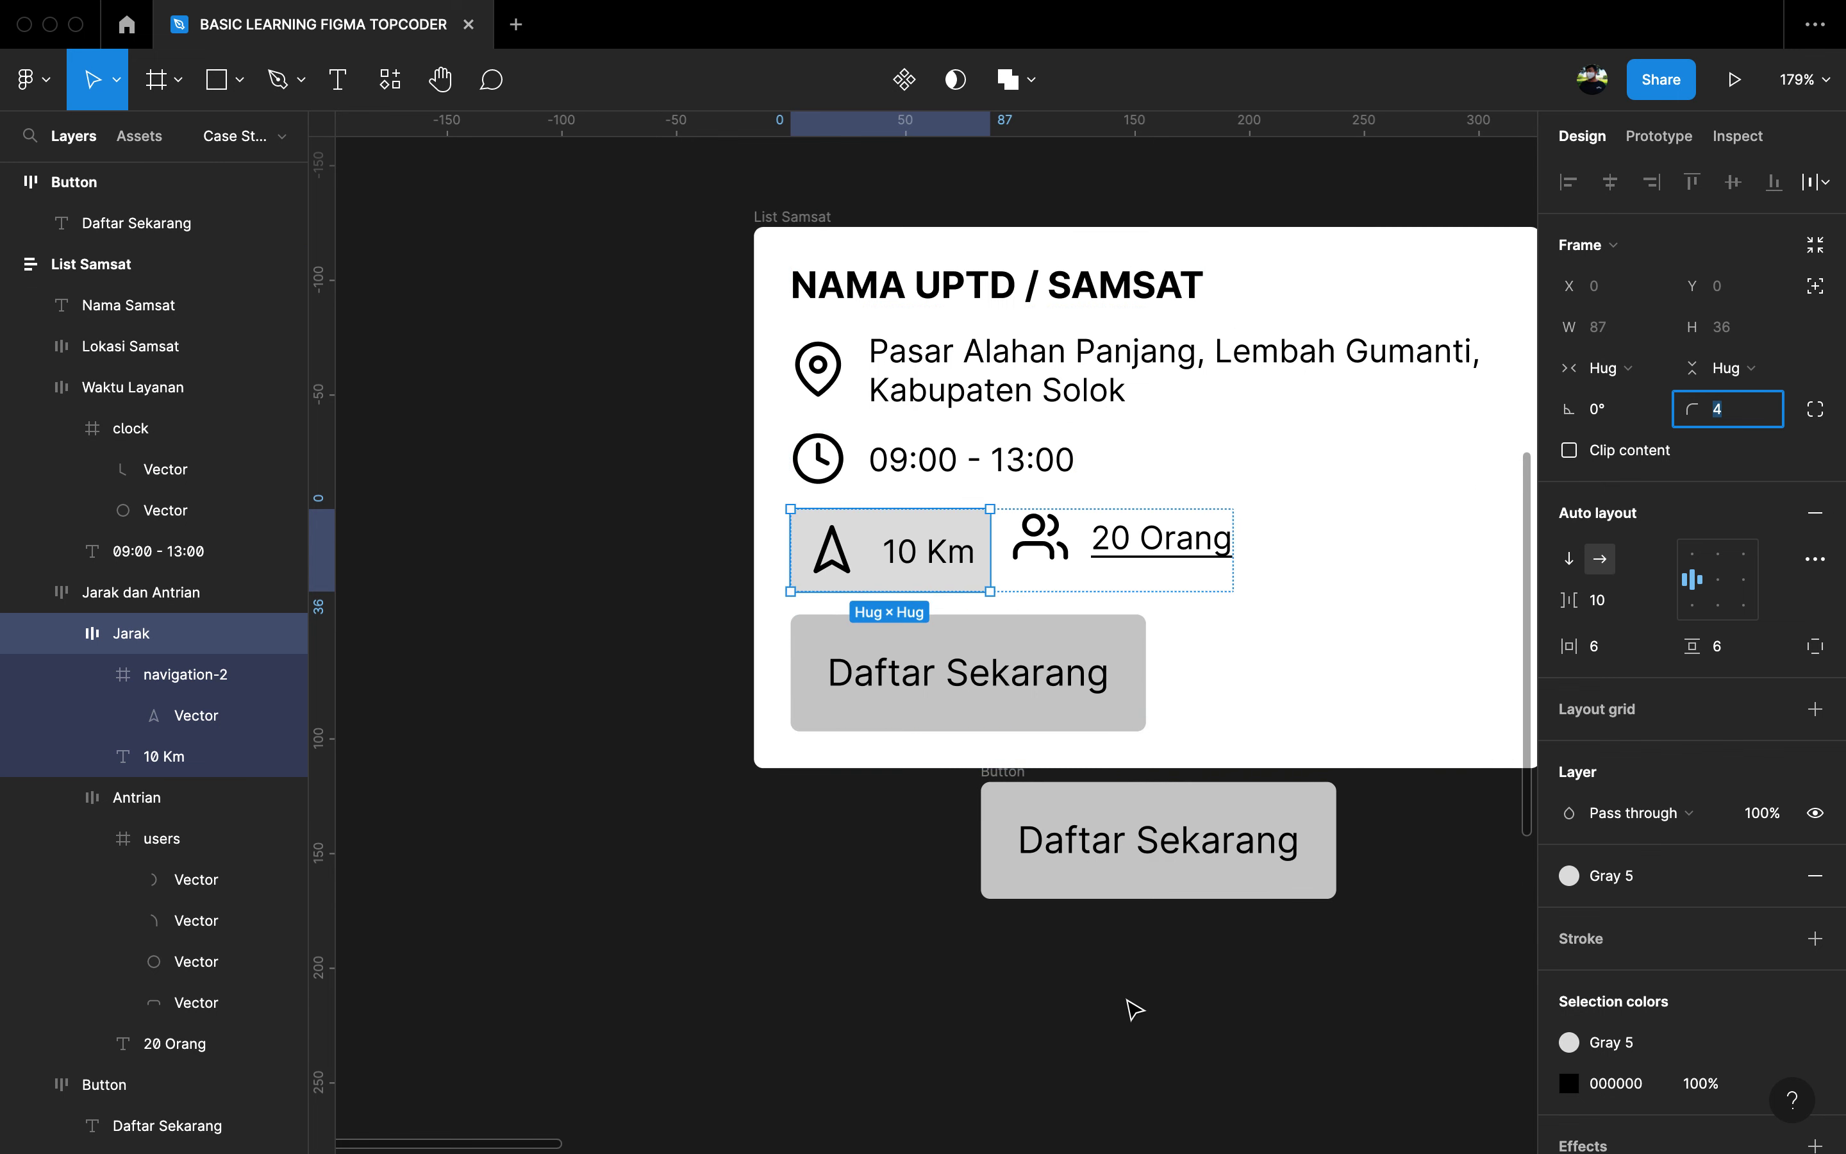
click(741, 503)
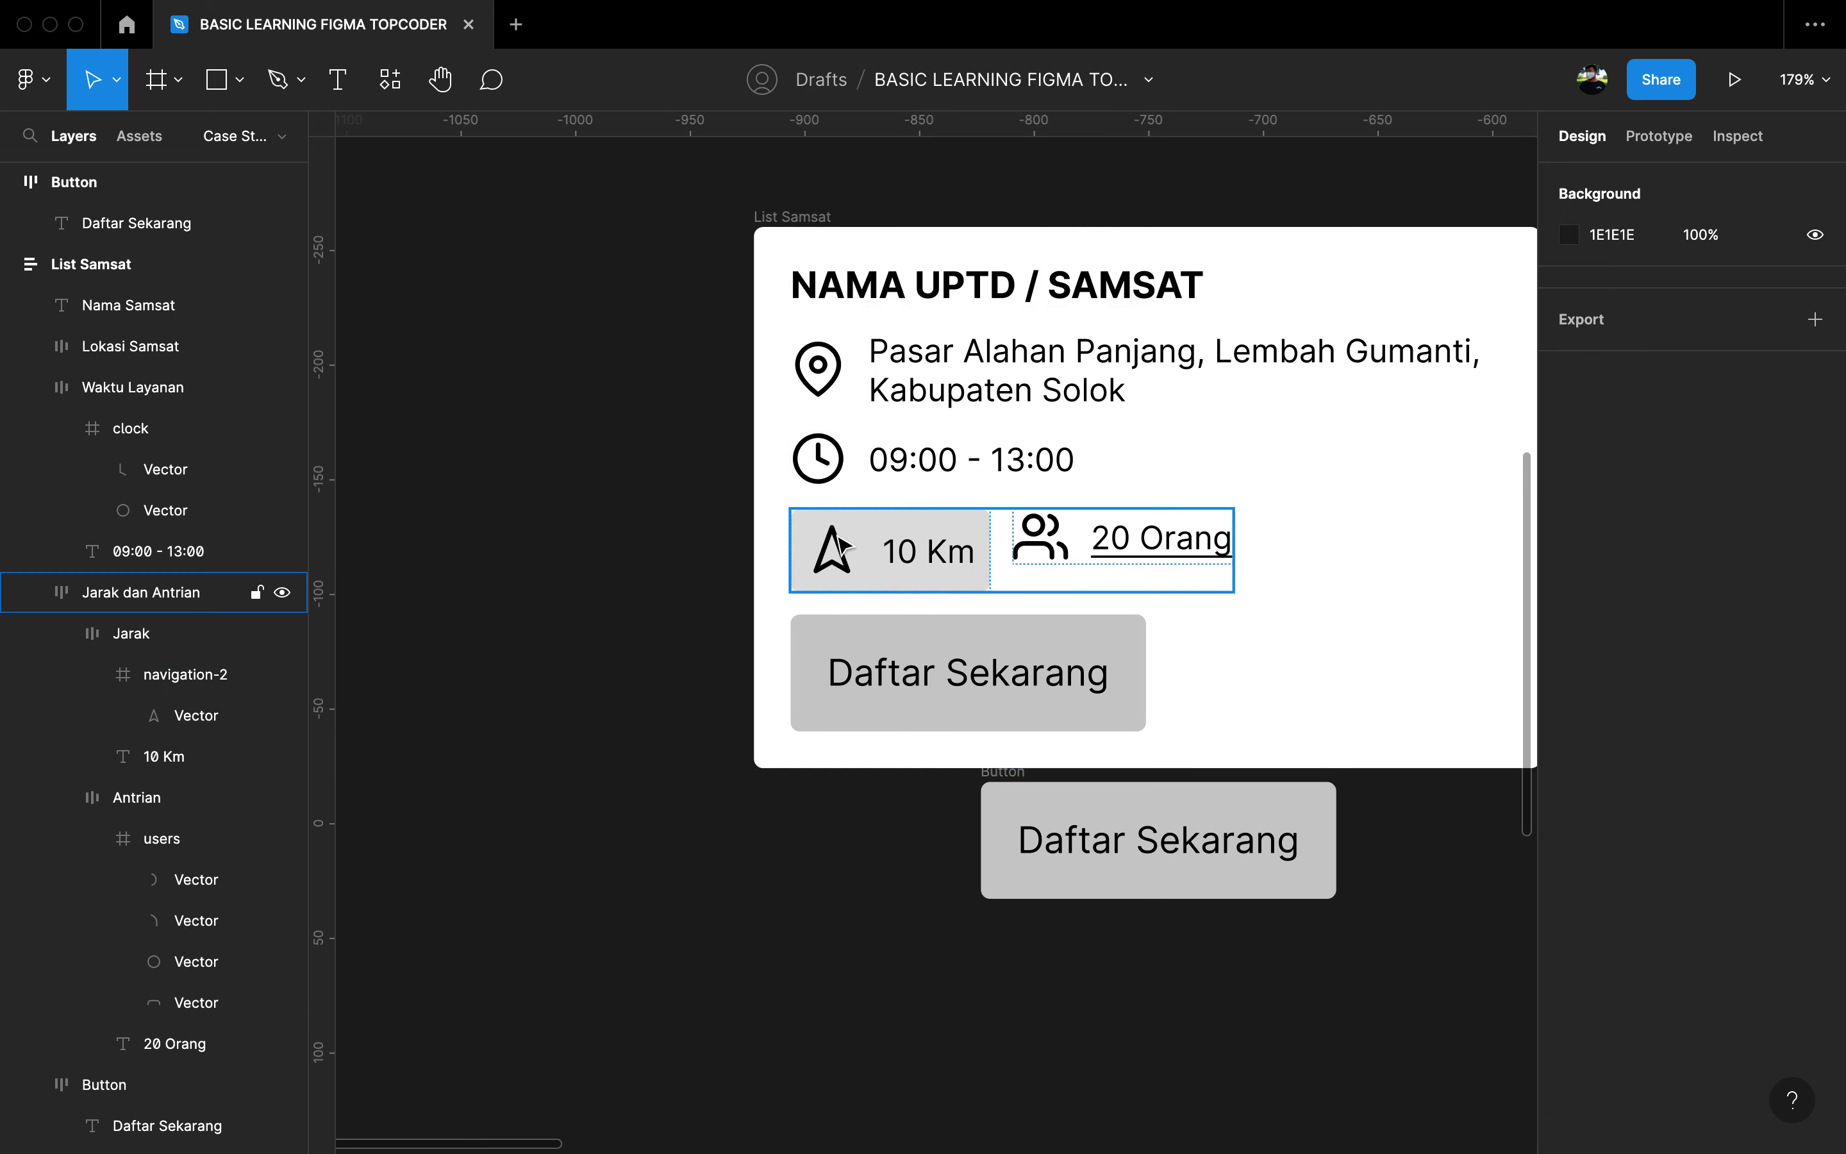
Step: Set the spacing between the navigation icon and the "10 Km" text in the Jarak frame to 2
double_click(840, 544)
click(1618, 600)
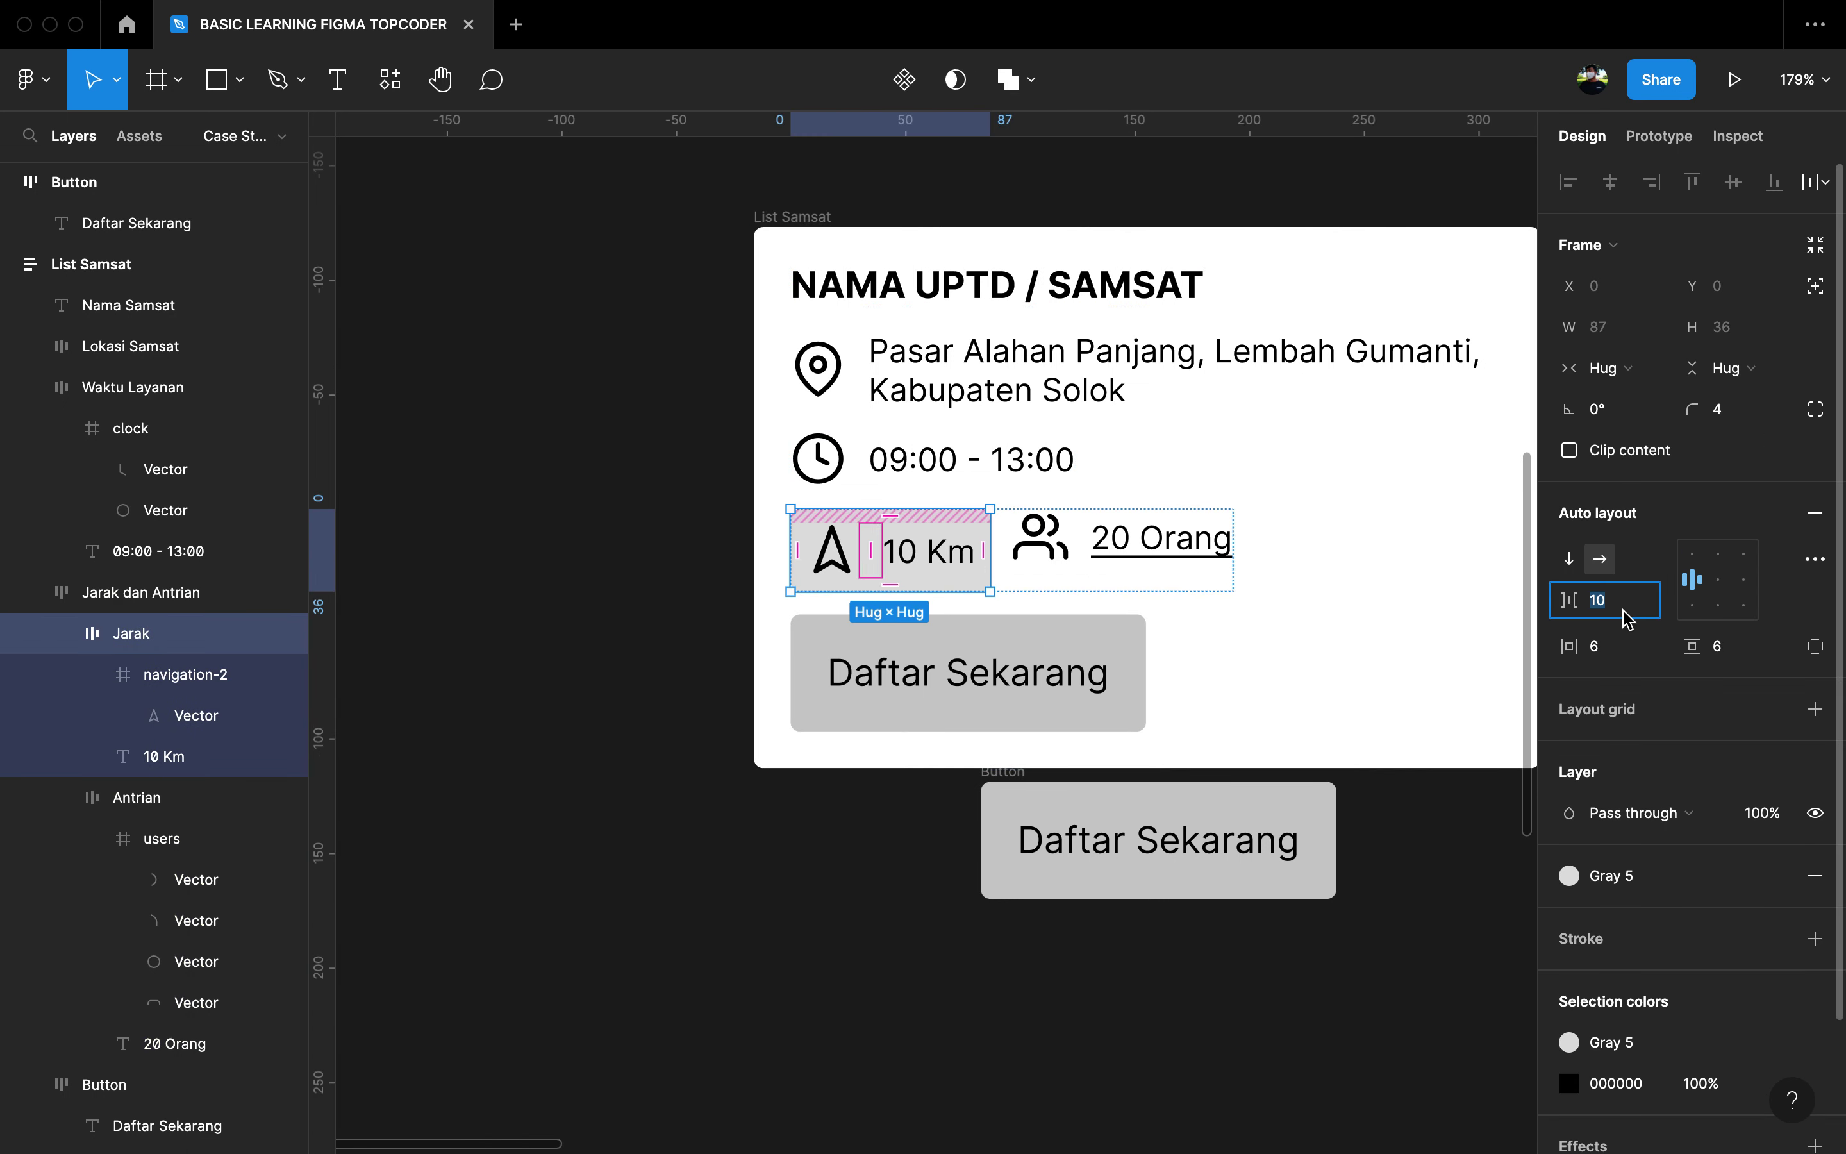
text(8)
key(Return)
key(Down)
key(Down)
key(Down)
key(Down)
key(Down)
key(Down)
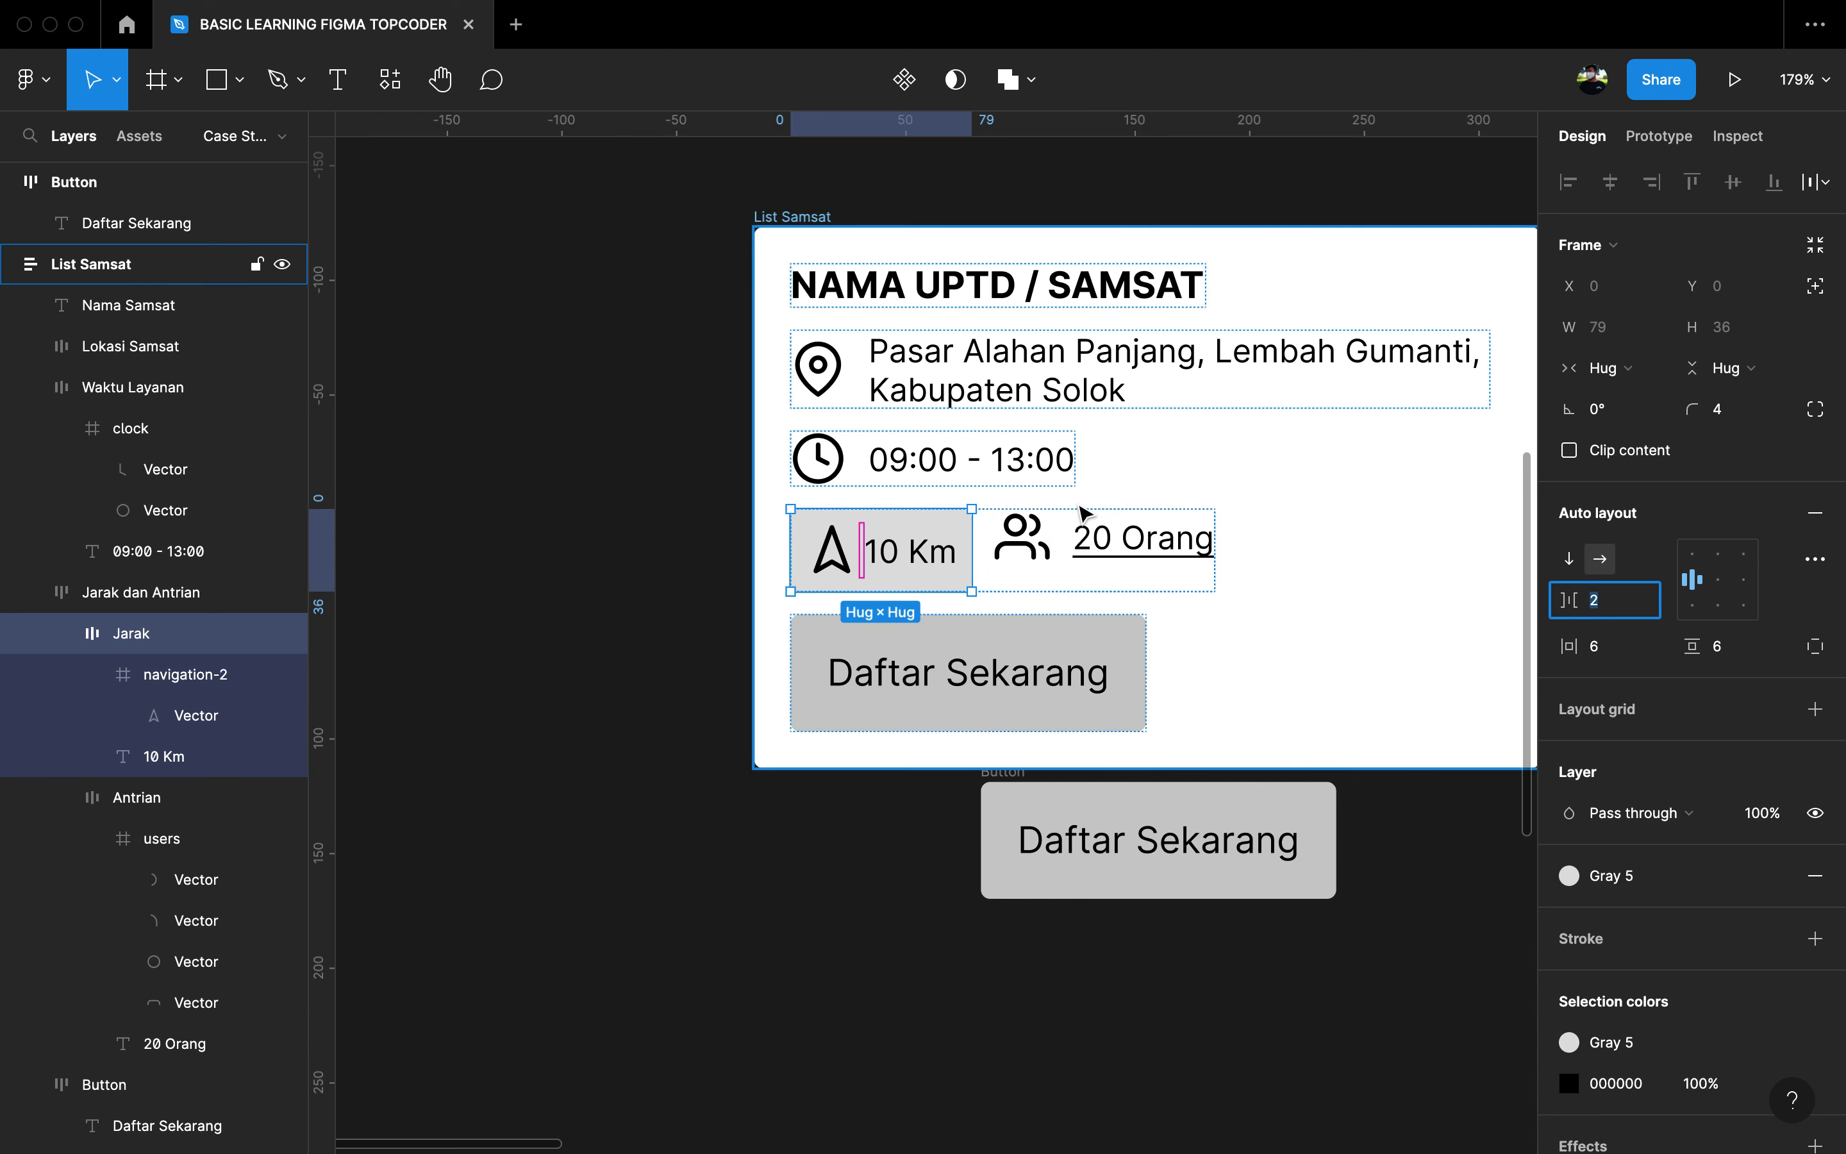
Step: Align the Jarak dan Antrian row's items left and vertically centred, and set their spacing to 12
click(141, 603)
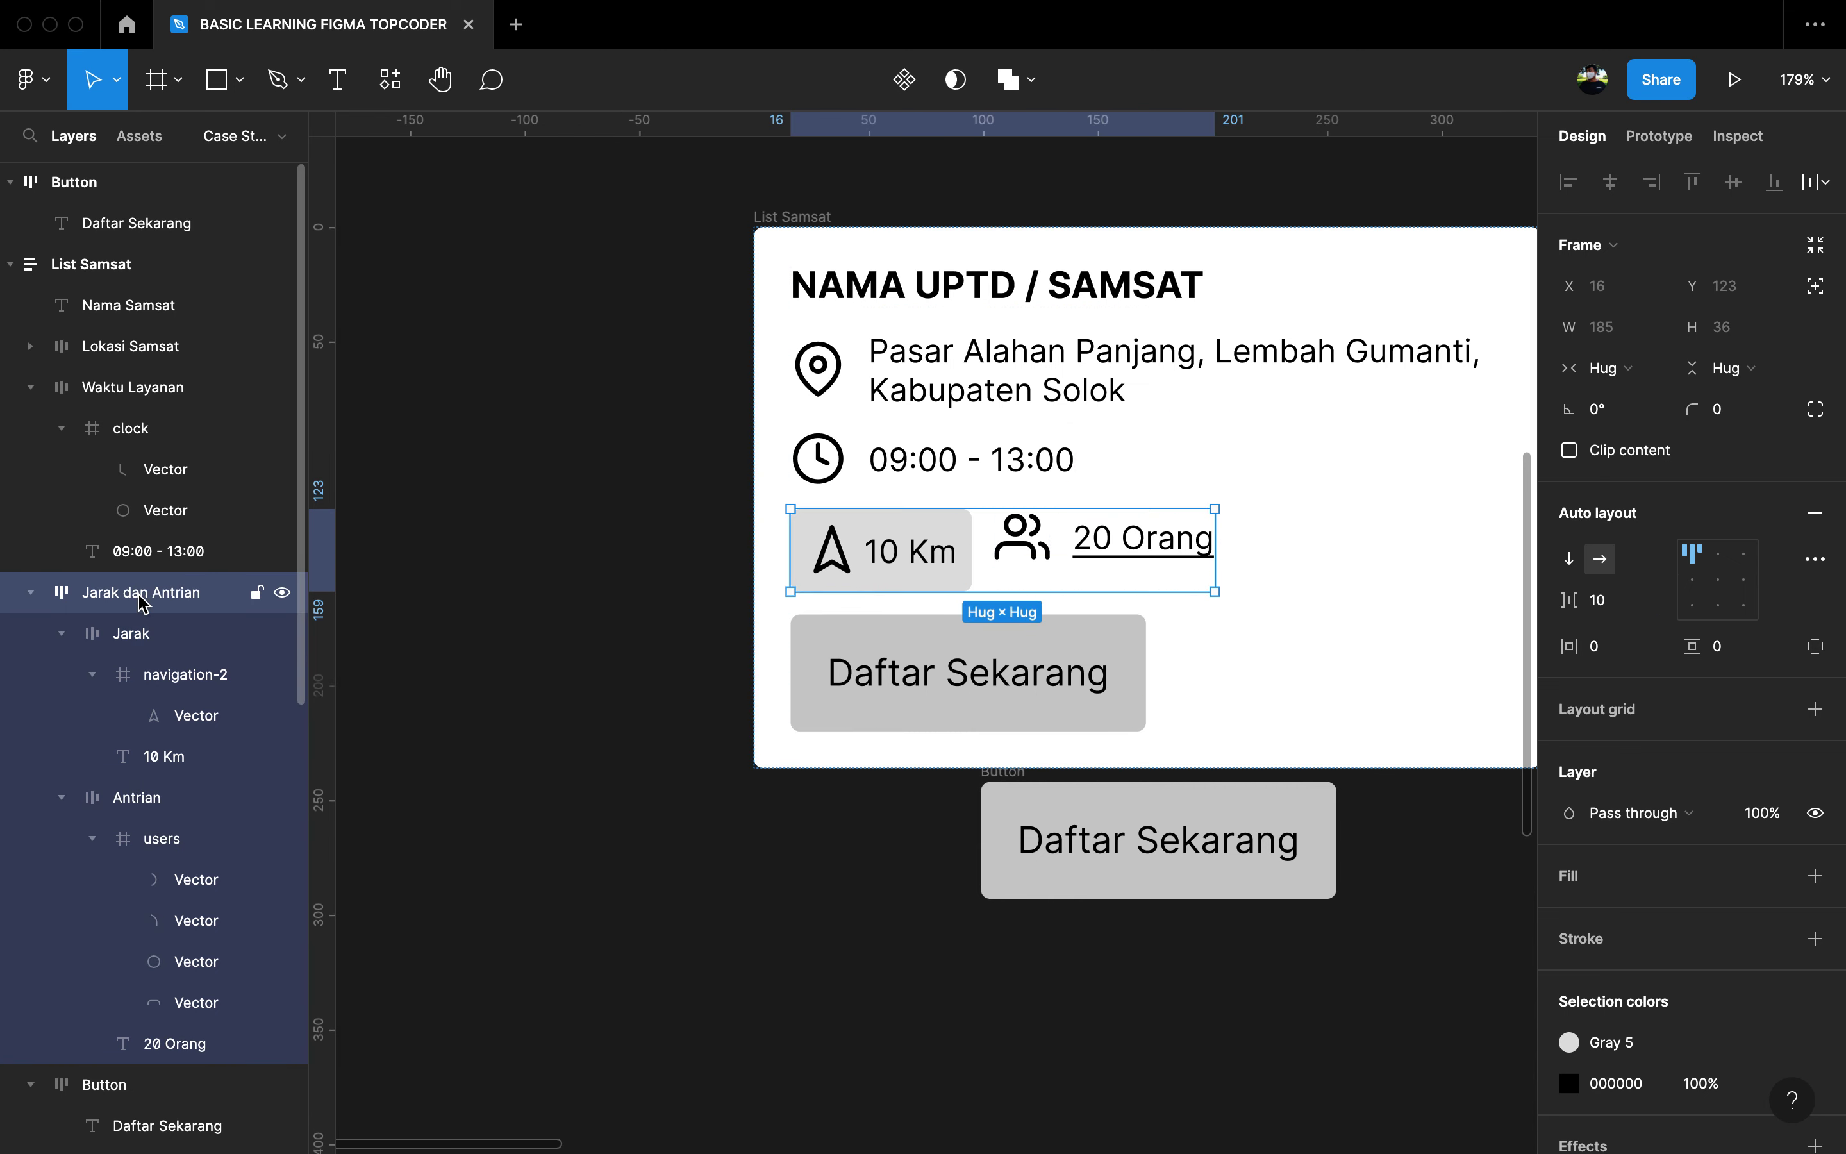
click(1691, 586)
click(1578, 601)
key(Up)
key(Up)
key(Up)
key(Up)
key(Up)
key(Up)
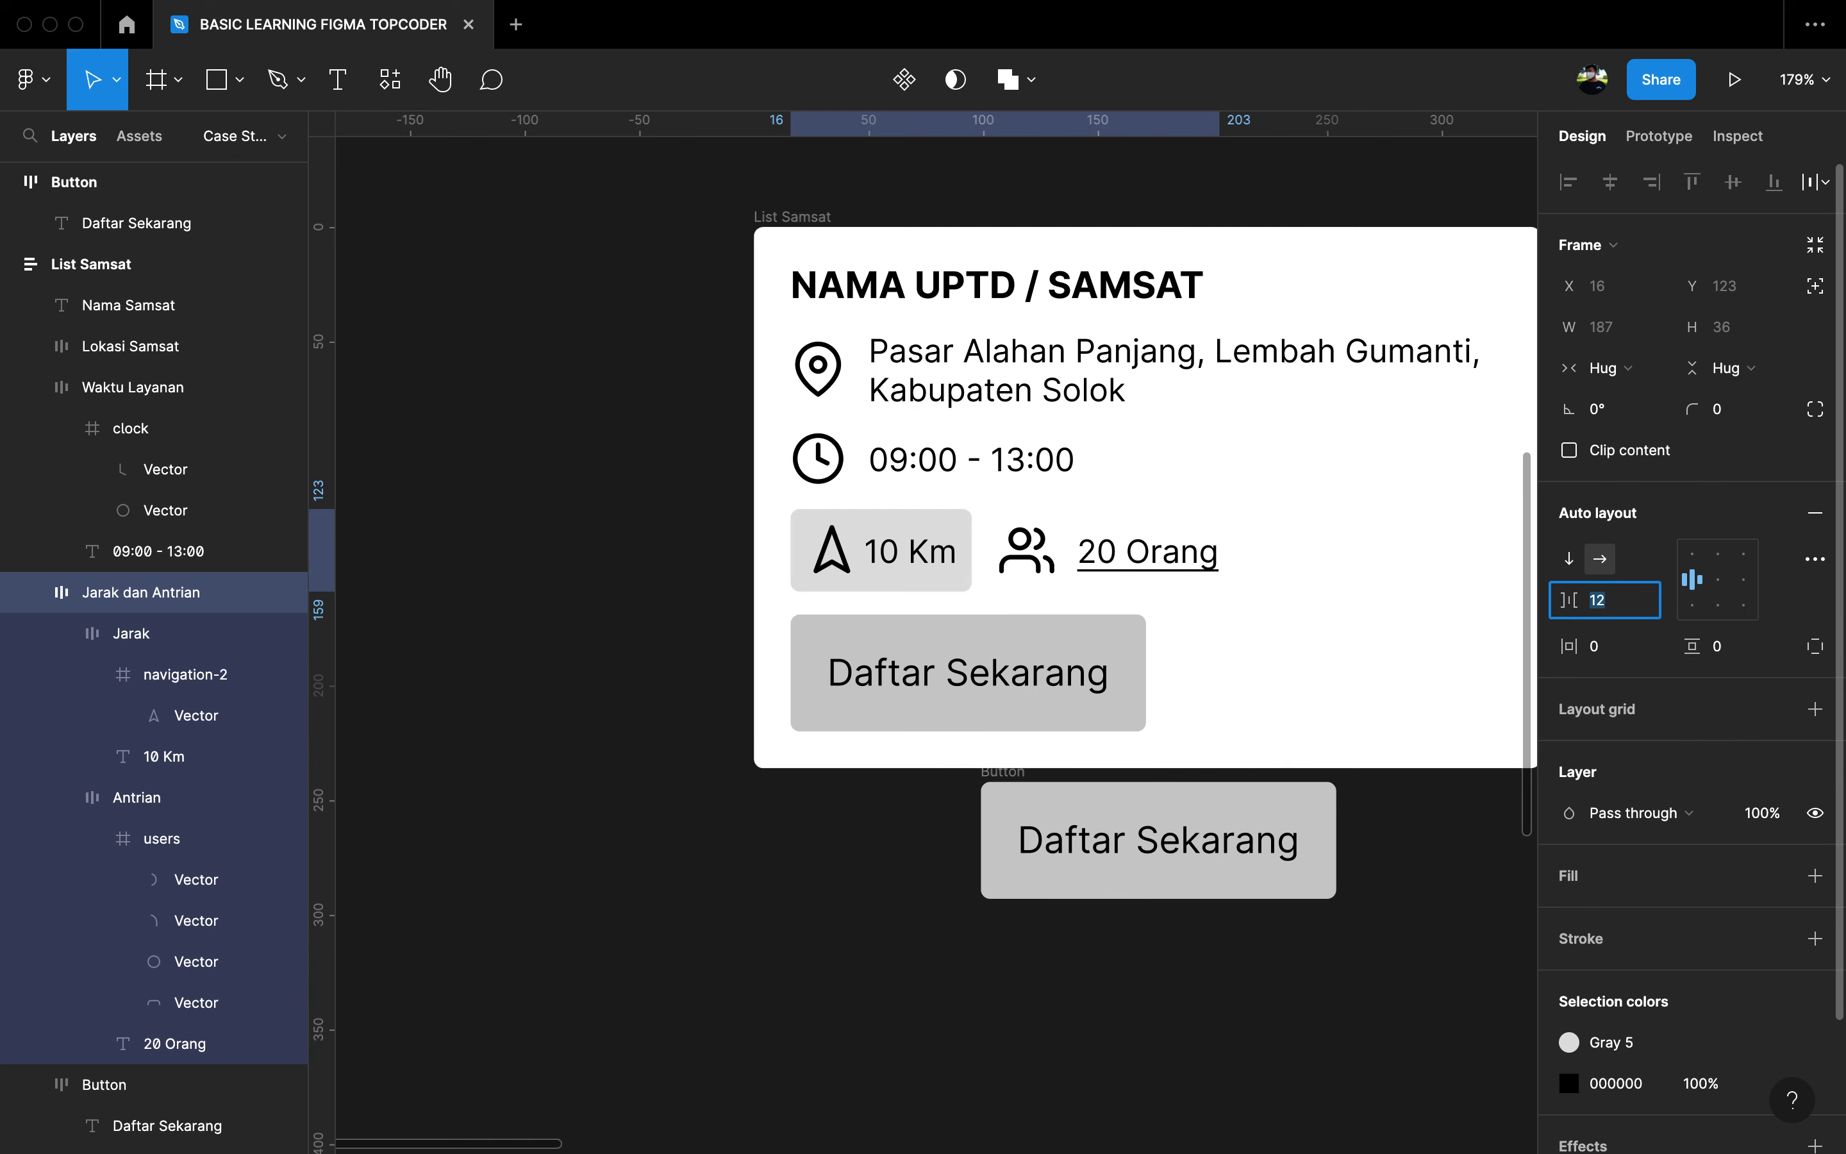
click(1301, 862)
Step: Move the standalone Button frame onto the empty canvas to the left of the List Samsat card
scroll(1345, 877, down, 3)
click(1347, 890)
click(1133, 807)
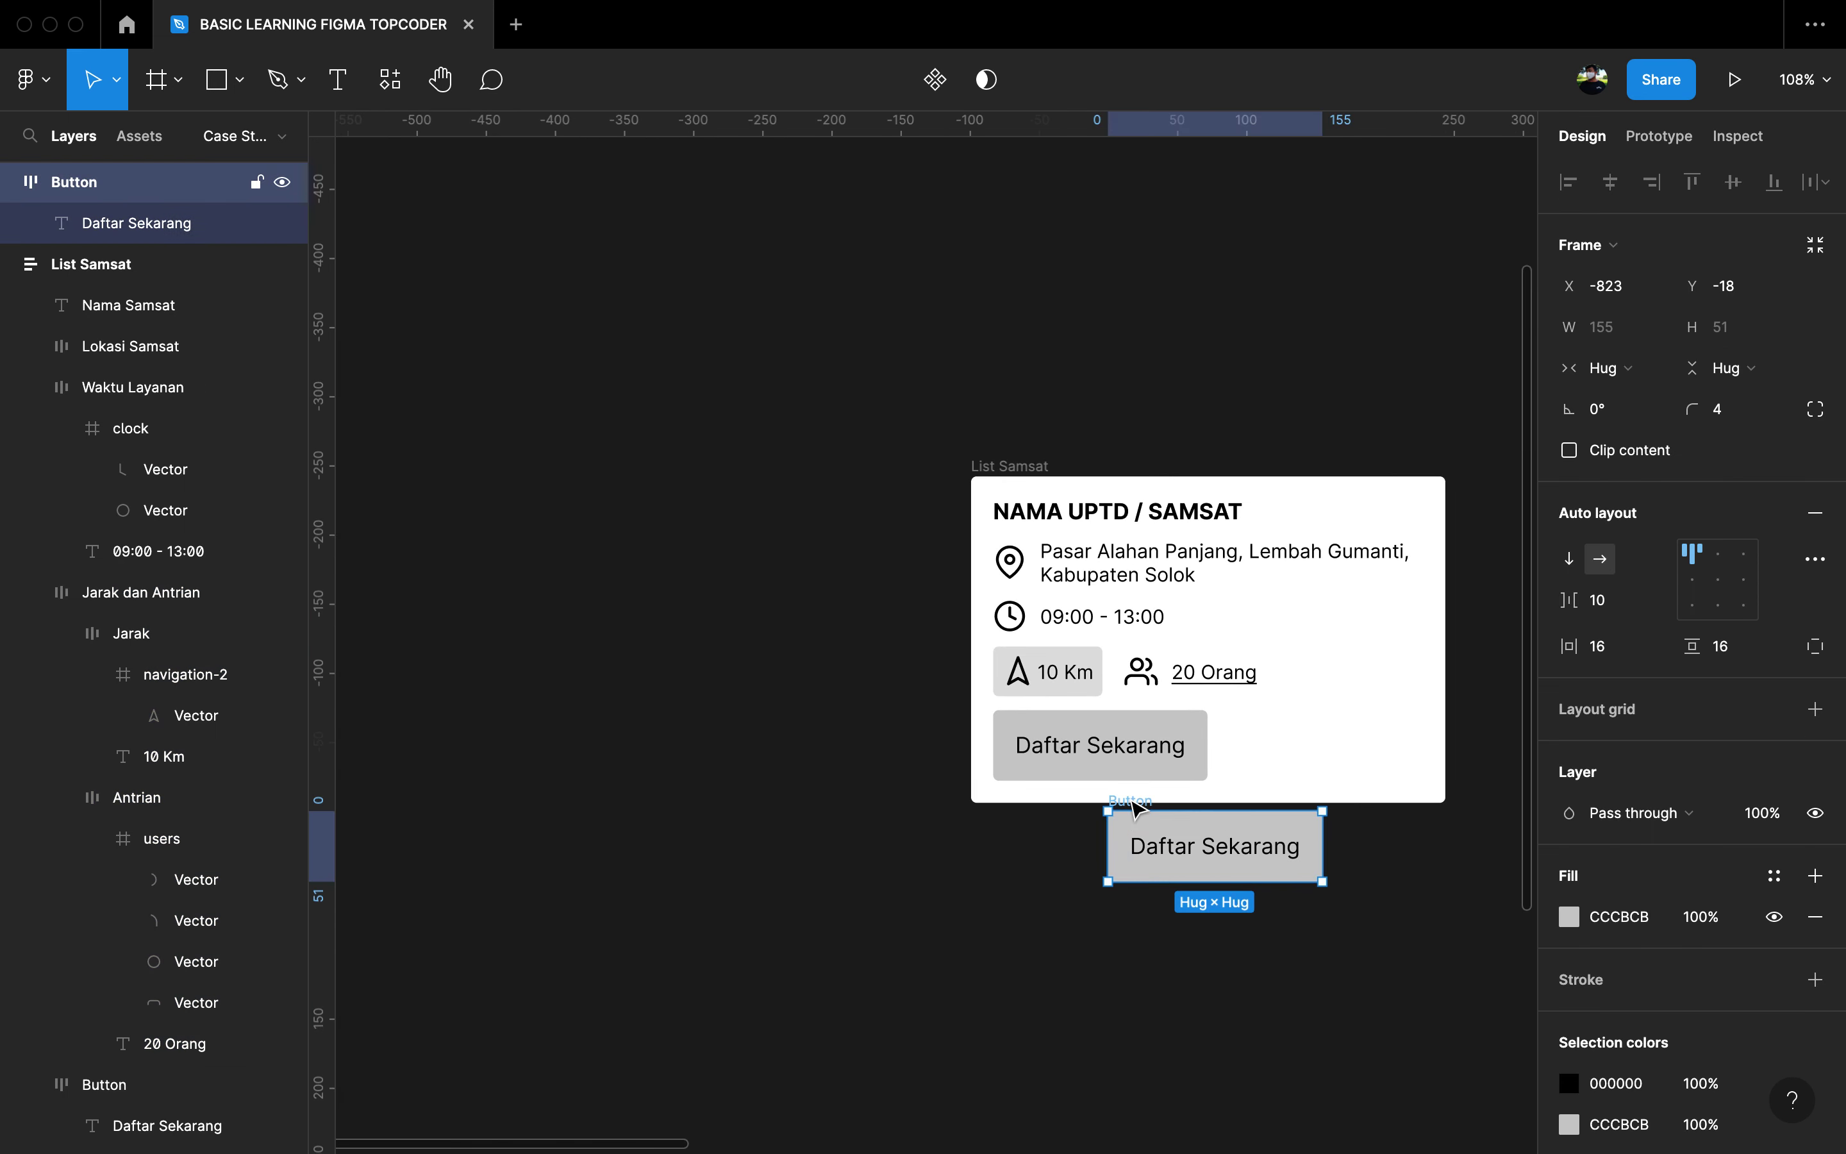
drag(1133, 808, 498, 546)
Step: Set the vertical spacing between the List Samsat card's rows to 16
click(1042, 463)
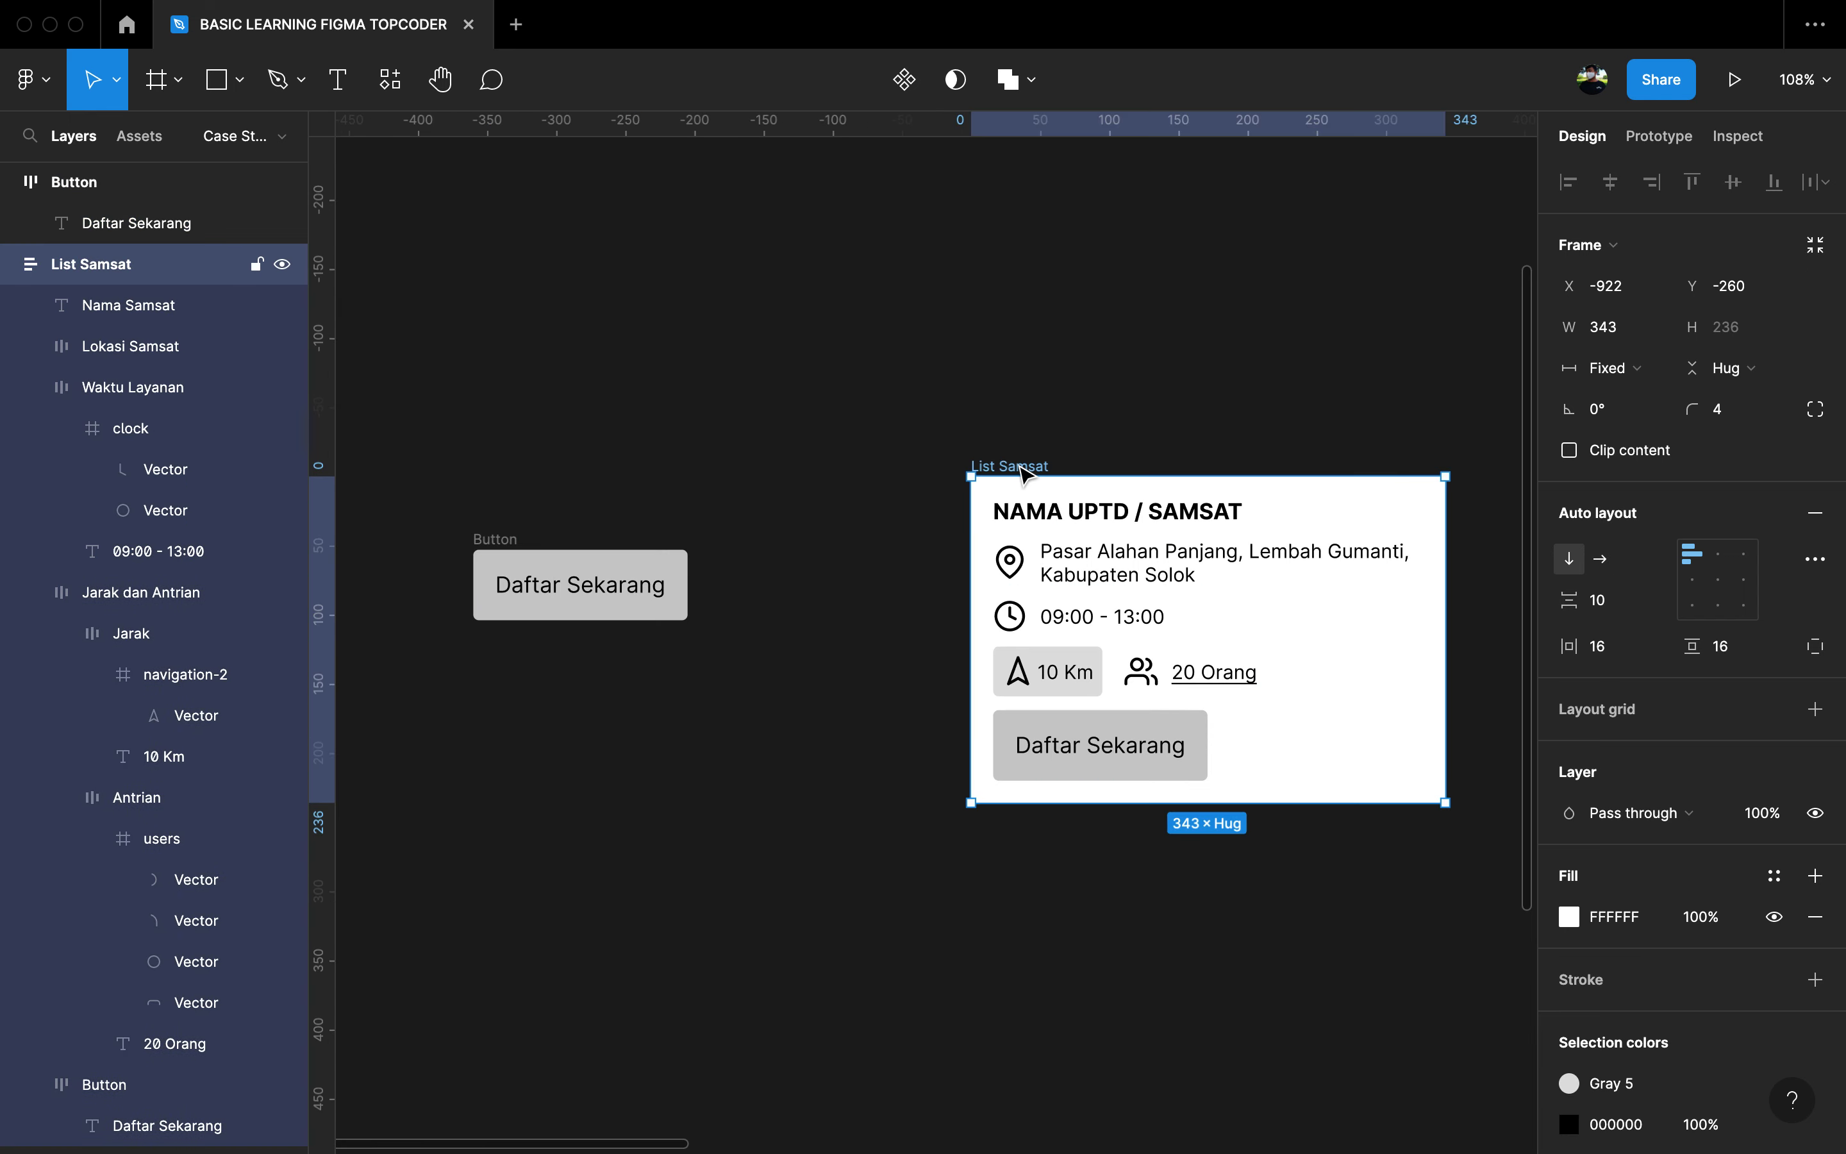
click(1601, 602)
text(13)
key(Return)
key(Up)
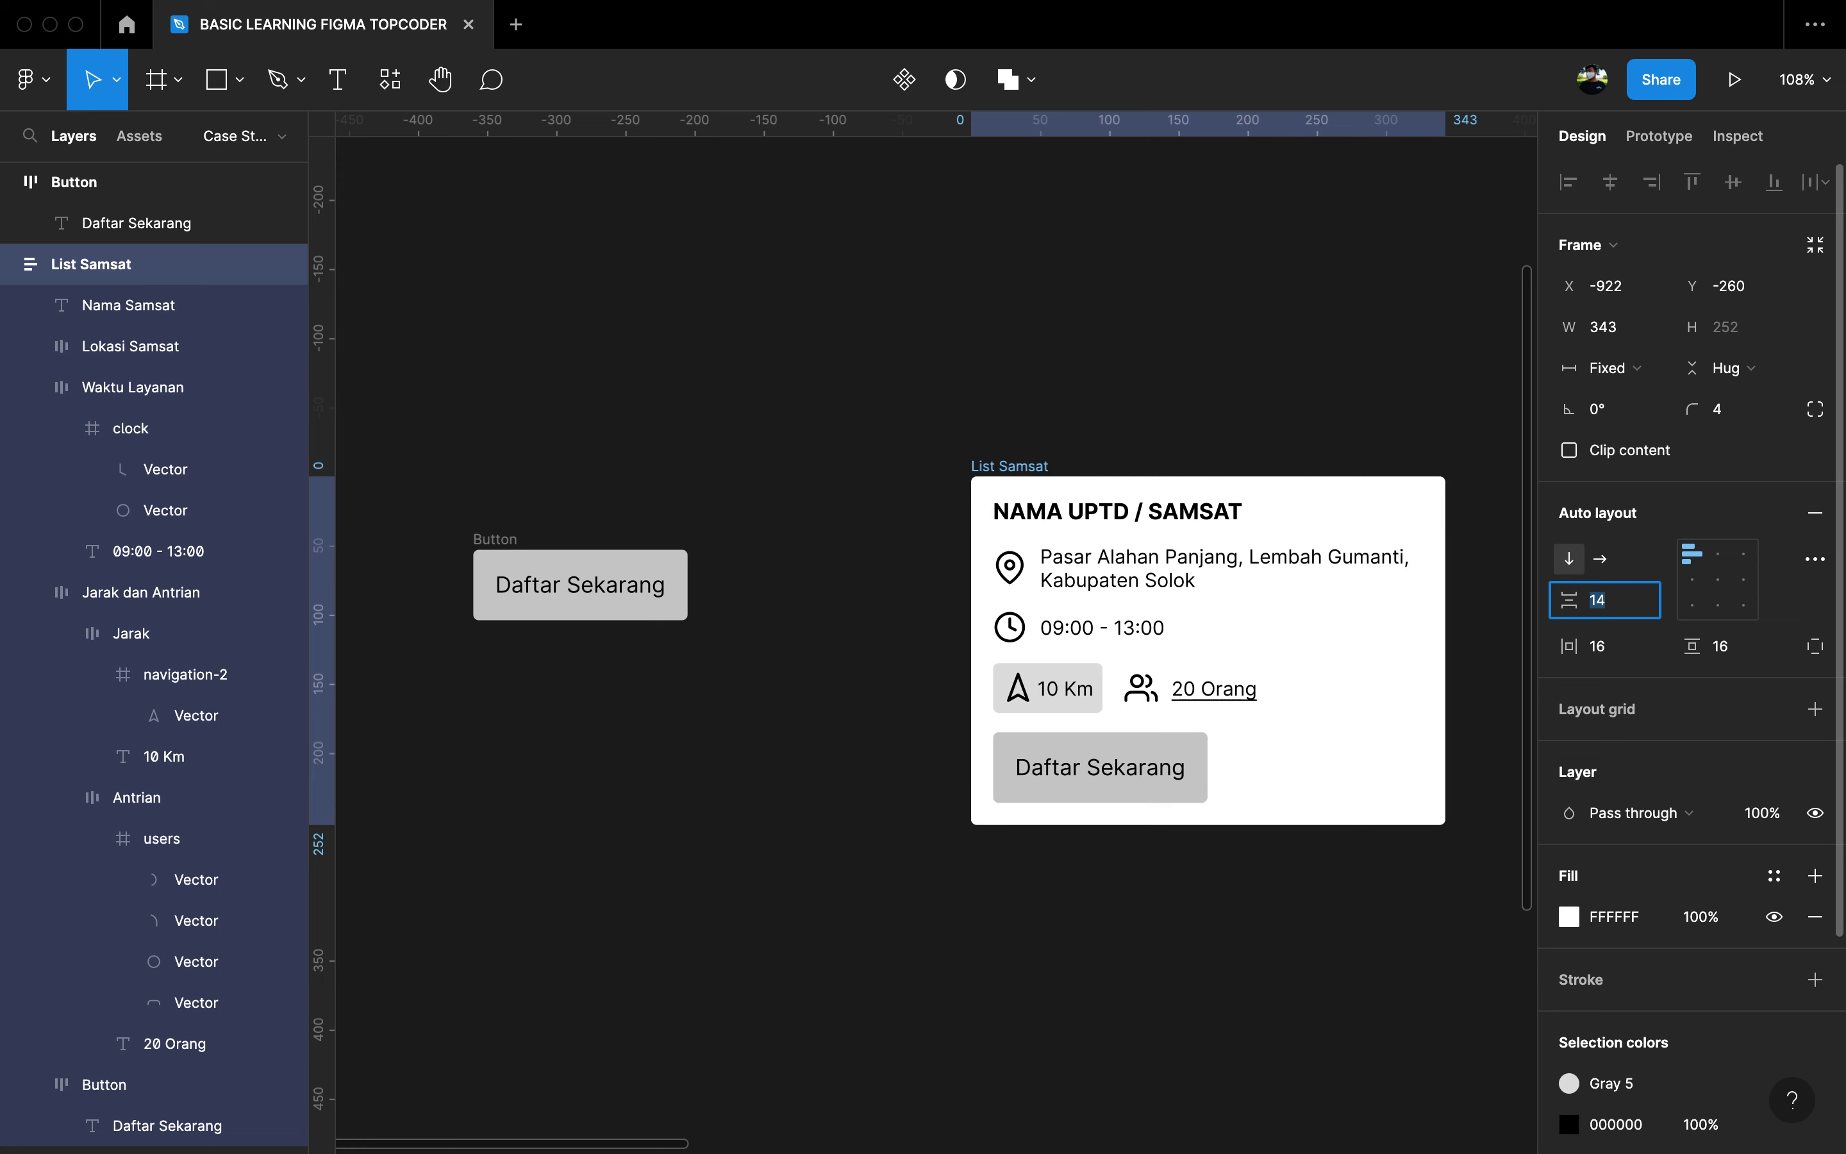
key(Up)
key(Up)
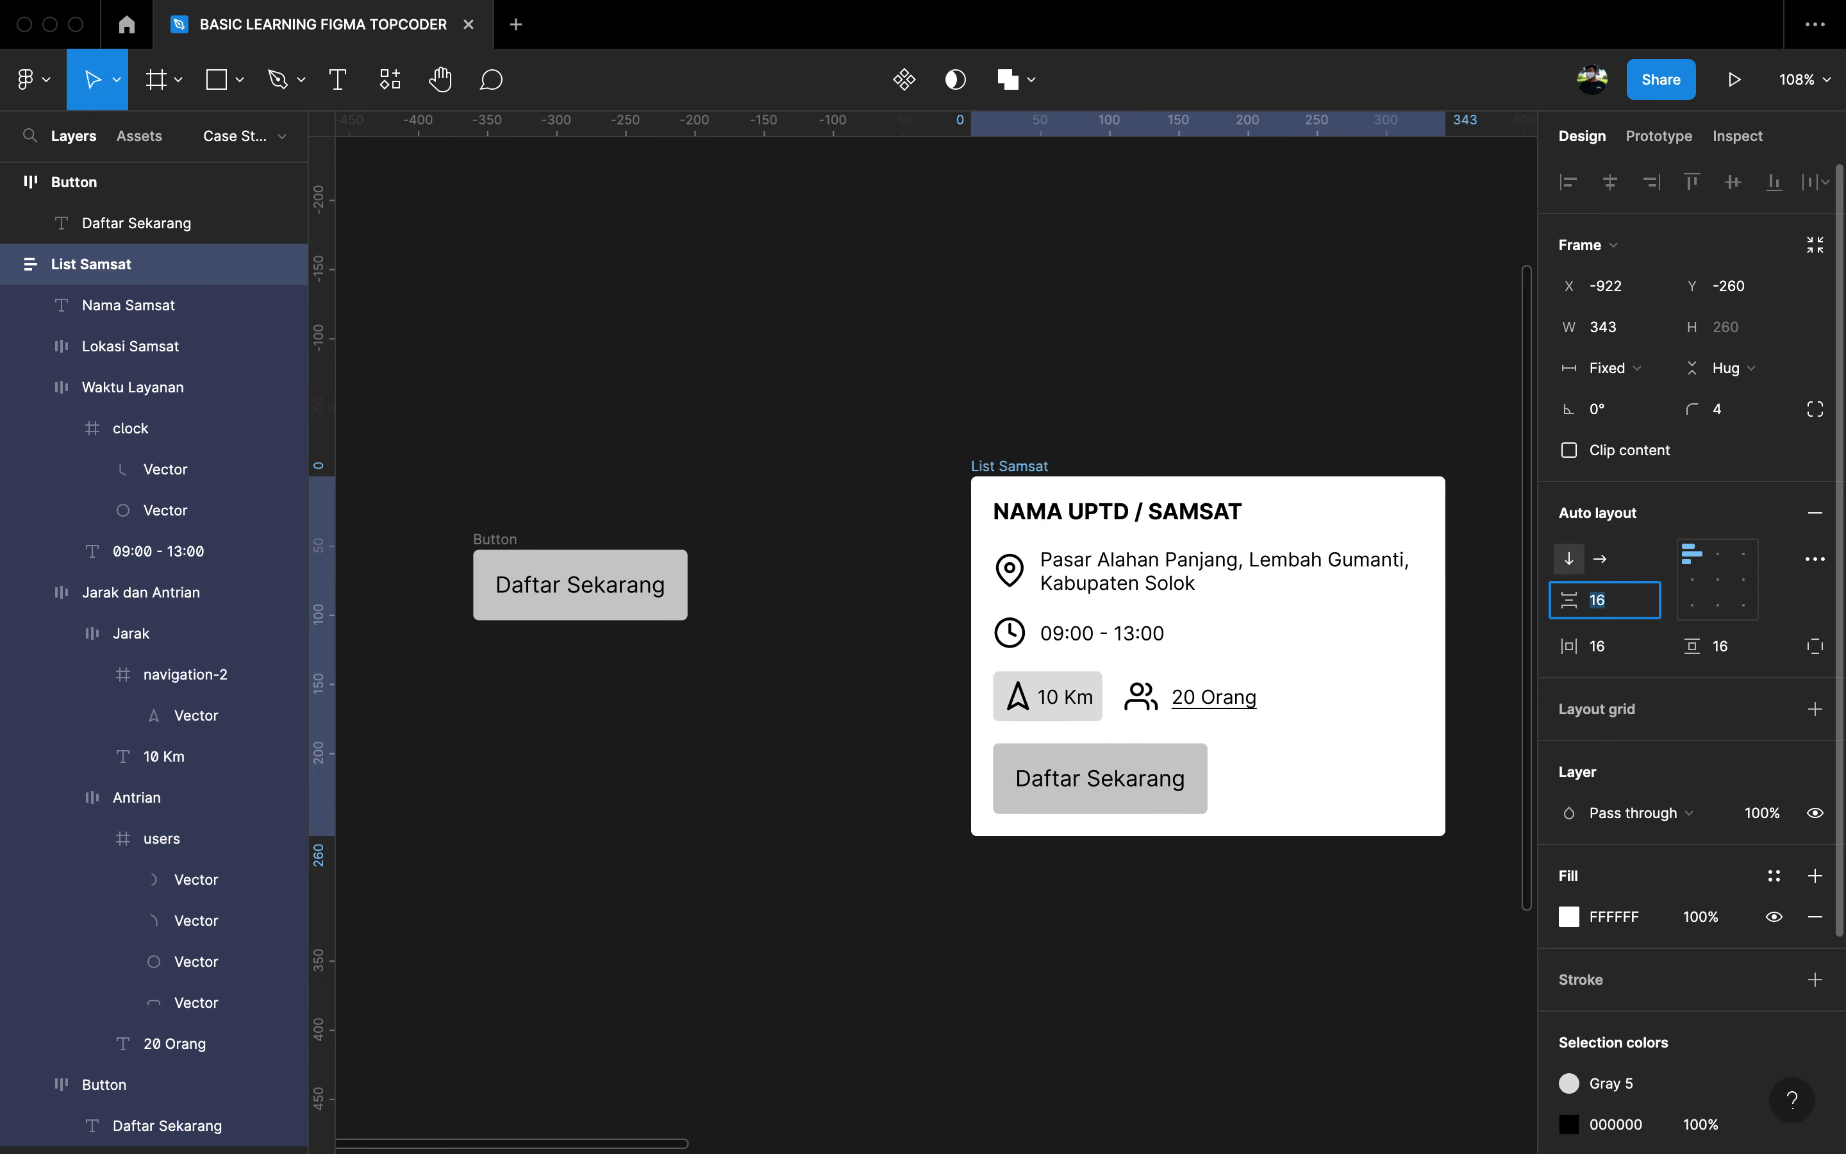
click(734, 548)
Step: Set the List Samsat card's vertical spacing between items to 14
scroll(915, 400, down, 2)
scroll(915, 400, right, 2)
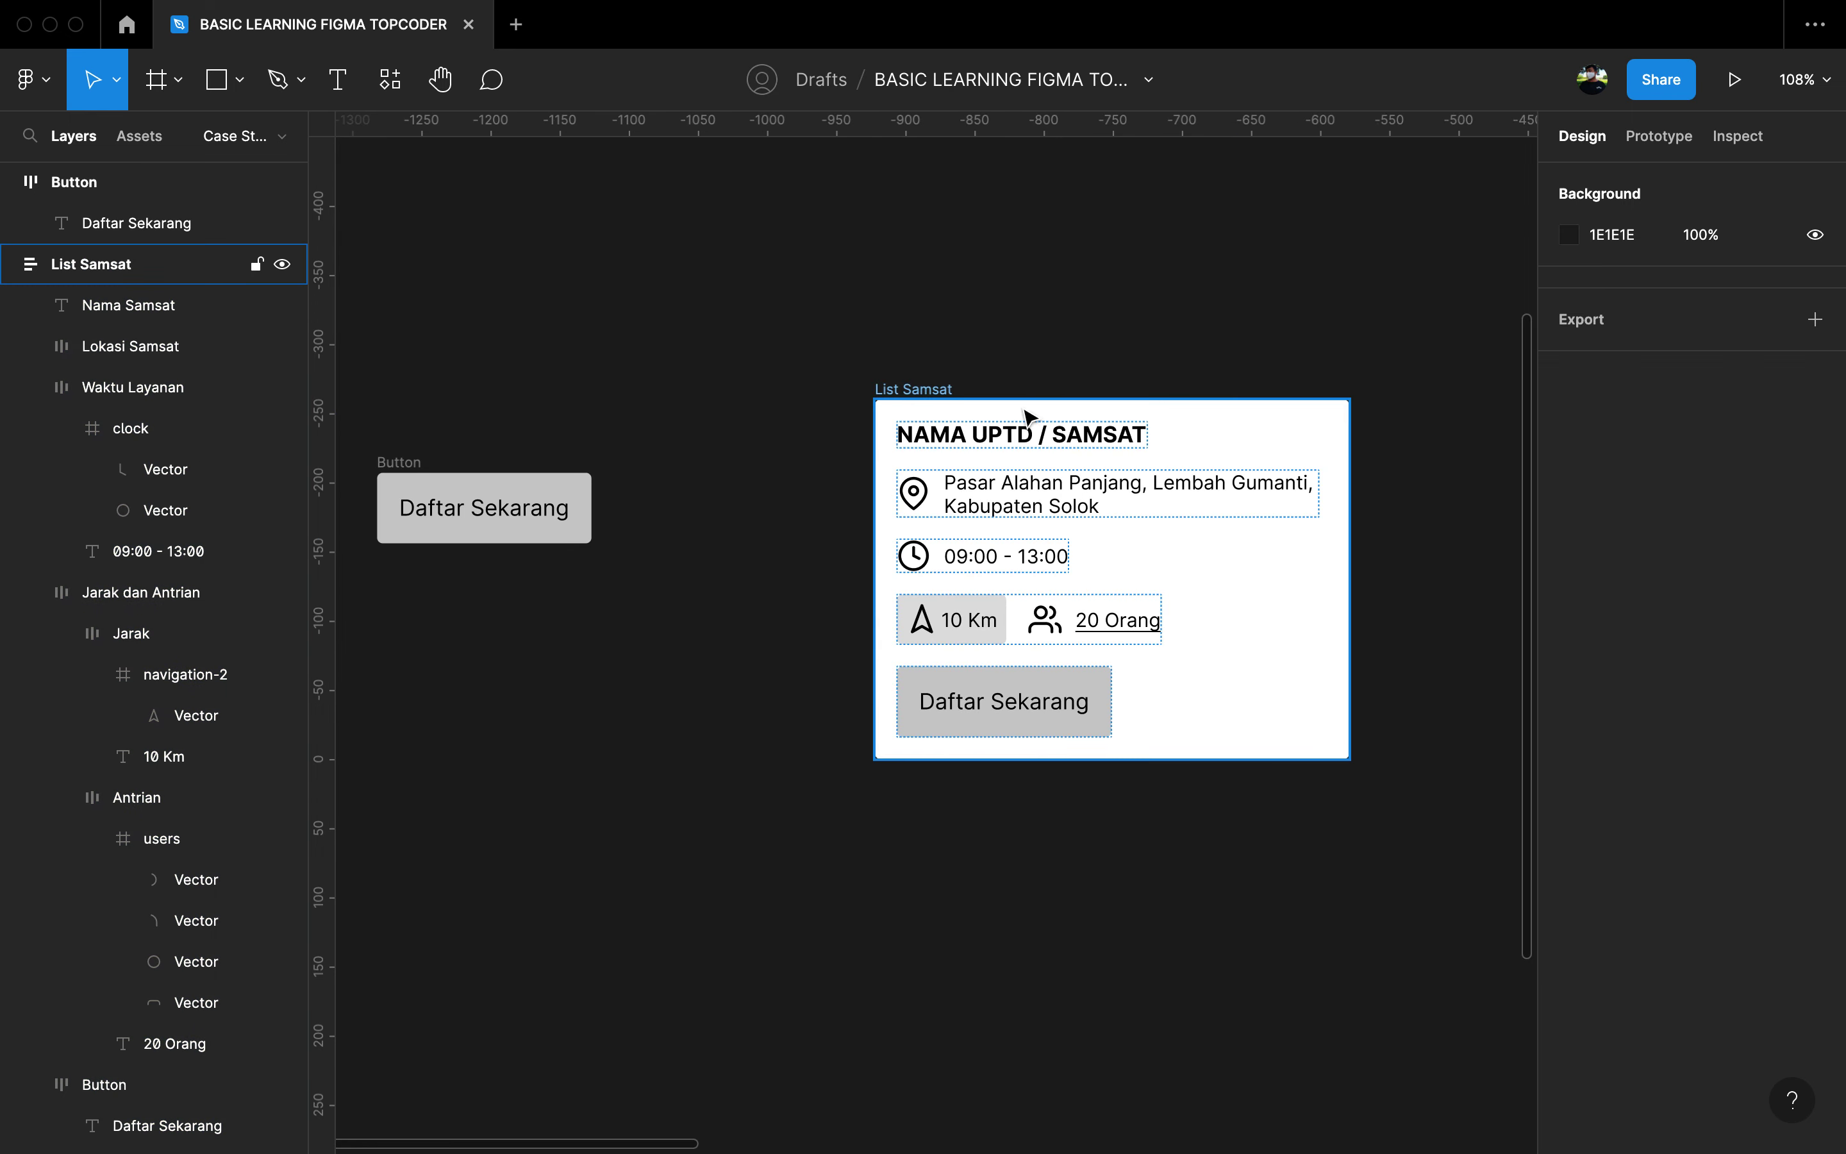
click(955, 393)
click(1616, 610)
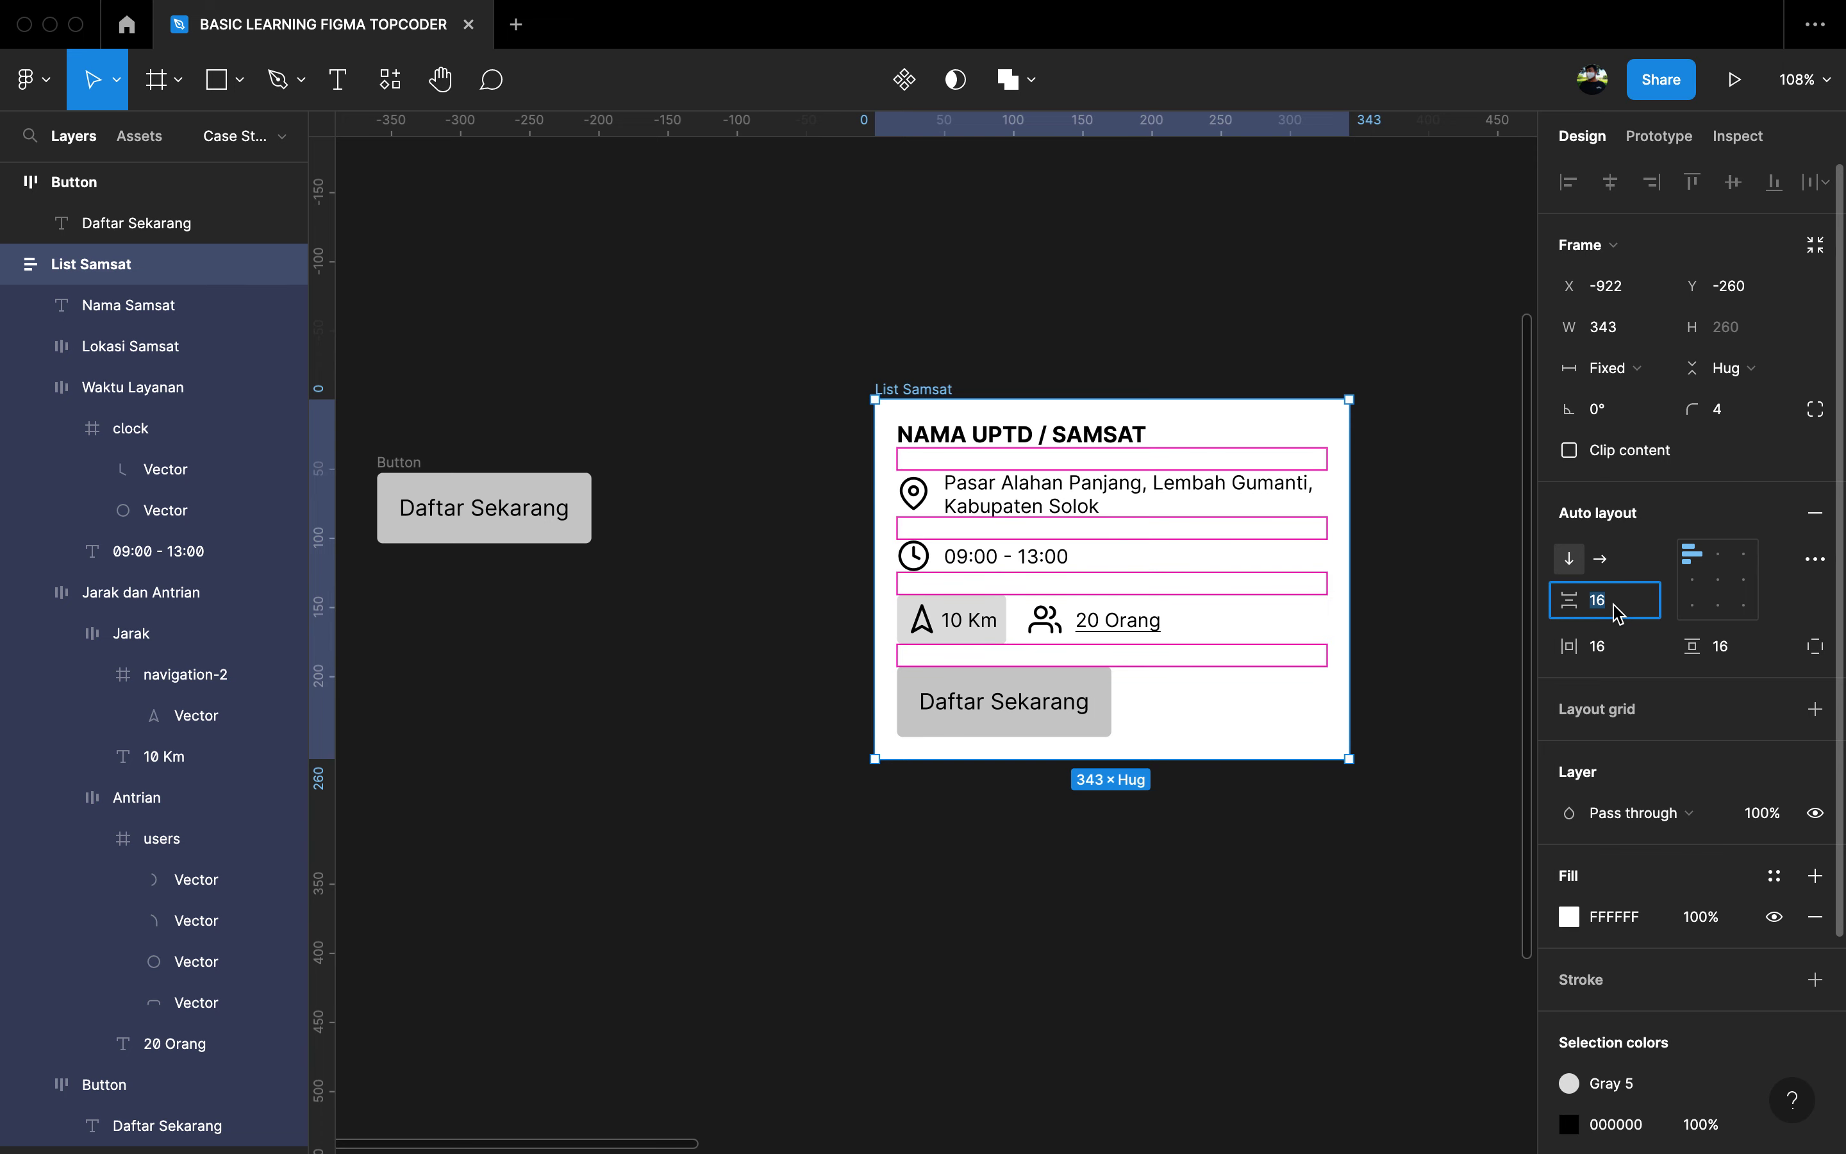
key(Down)
key(Down)
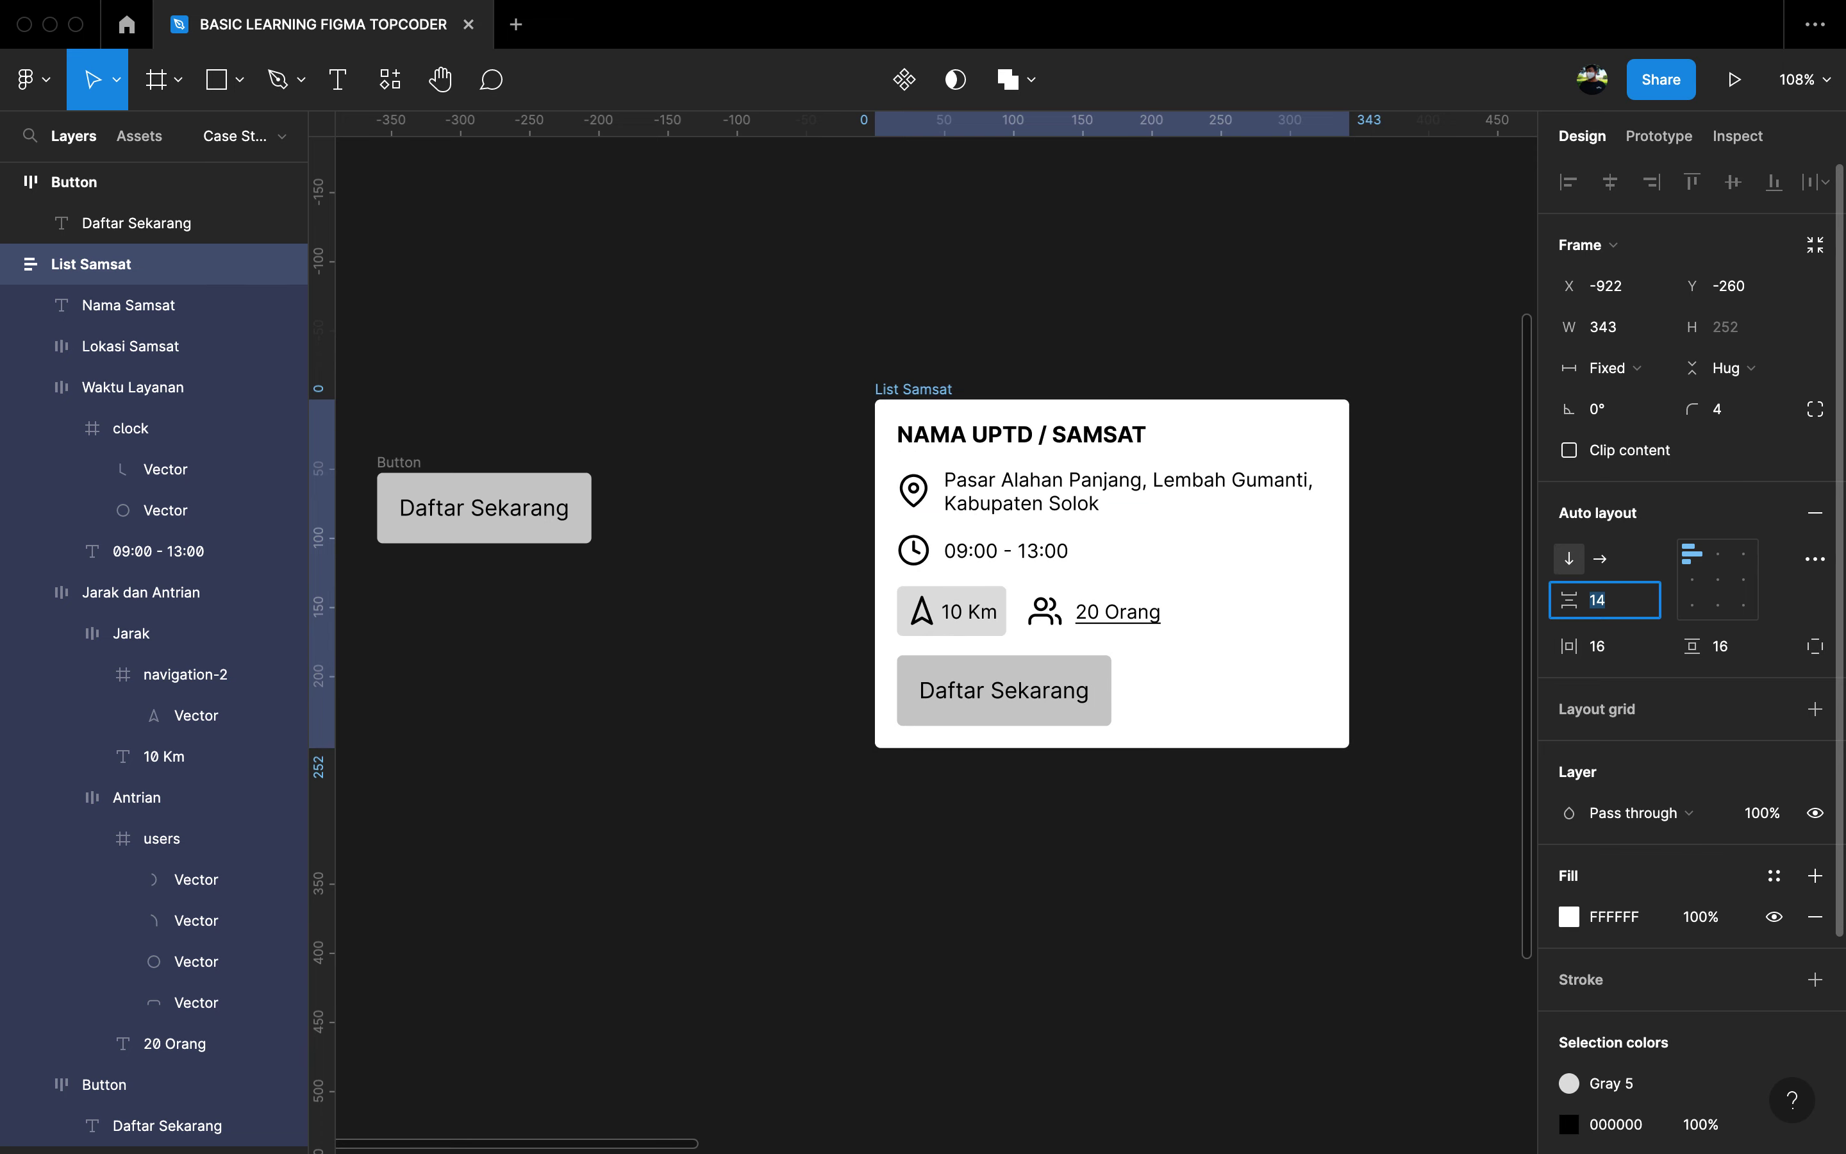
click(1187, 857)
Step: Replace the card's title text with "UPTD AROSUKA", following the first entry in the LOKASI SAMSAT reference screen
click(910, 389)
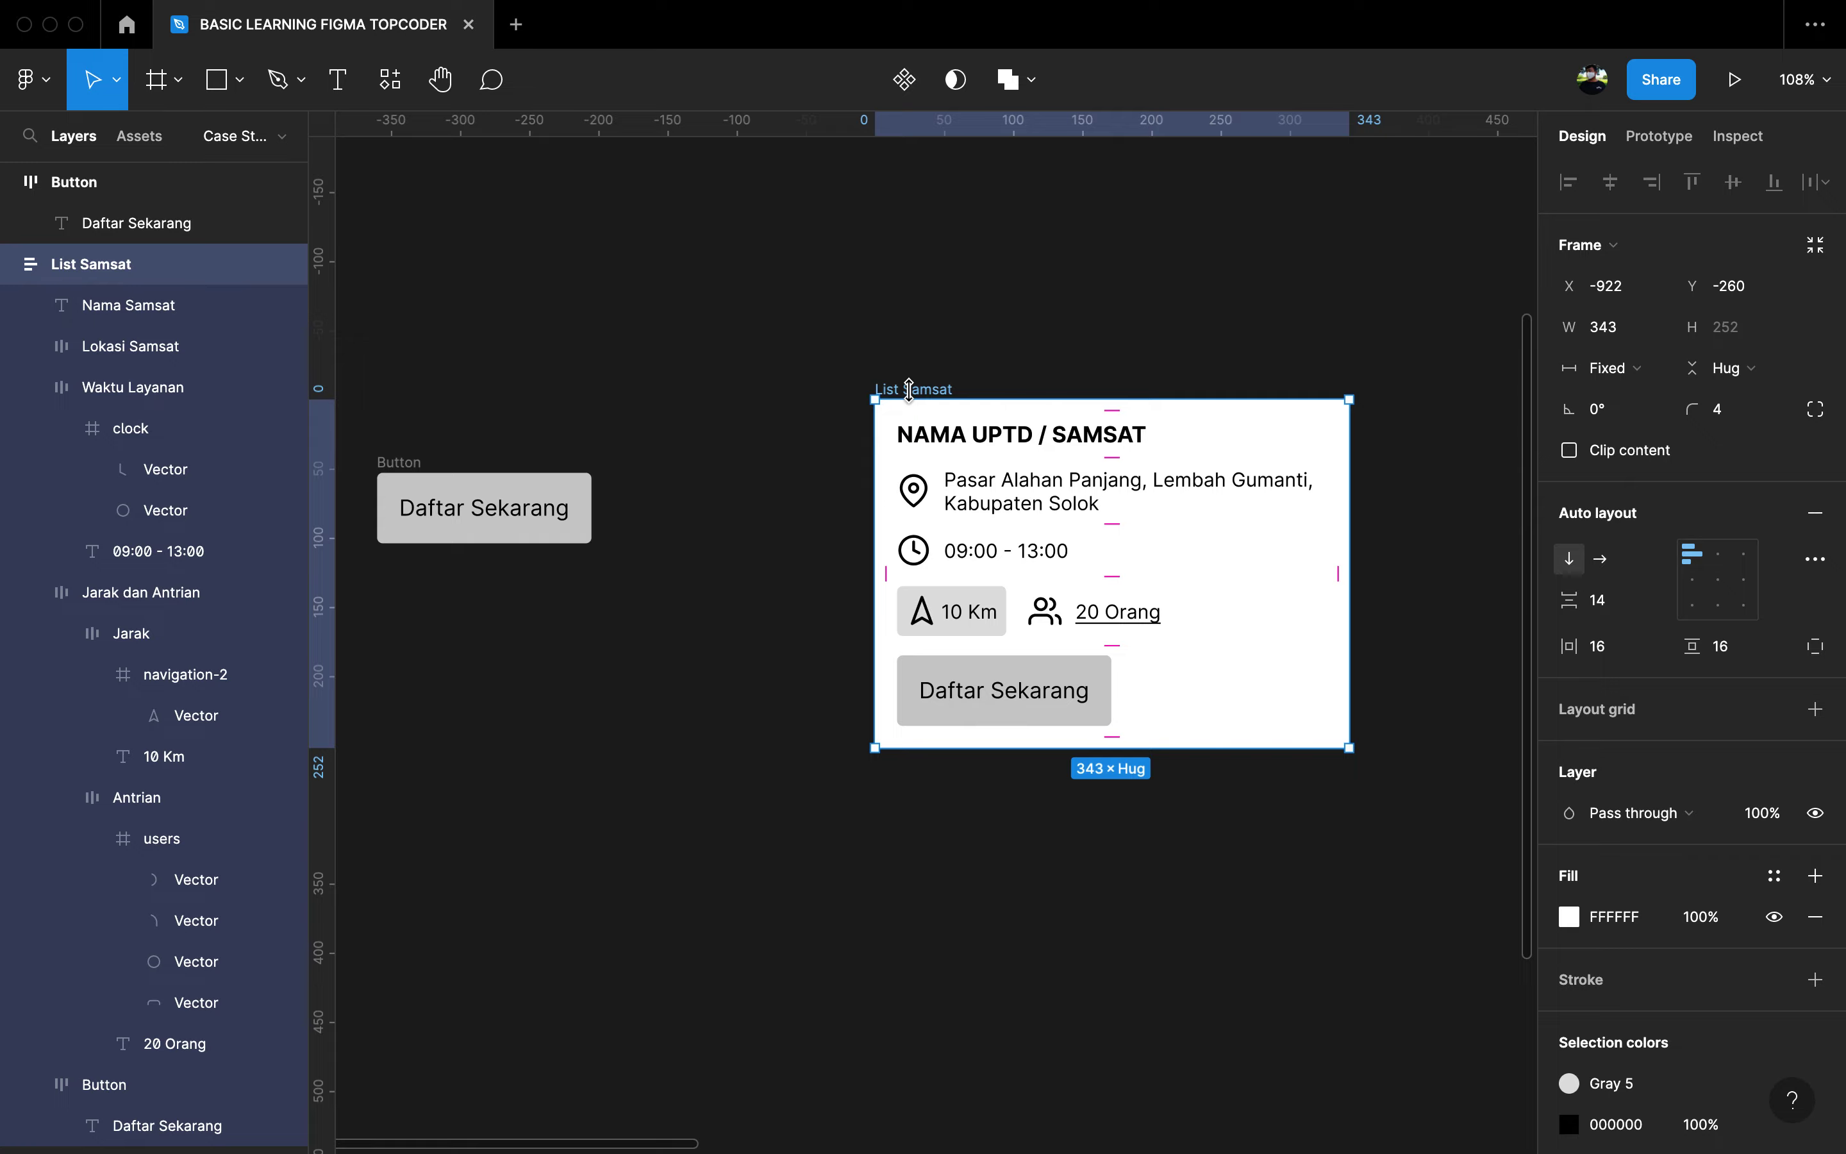
scroll(945, 403, down, 5)
scroll(946, 408, right, 5)
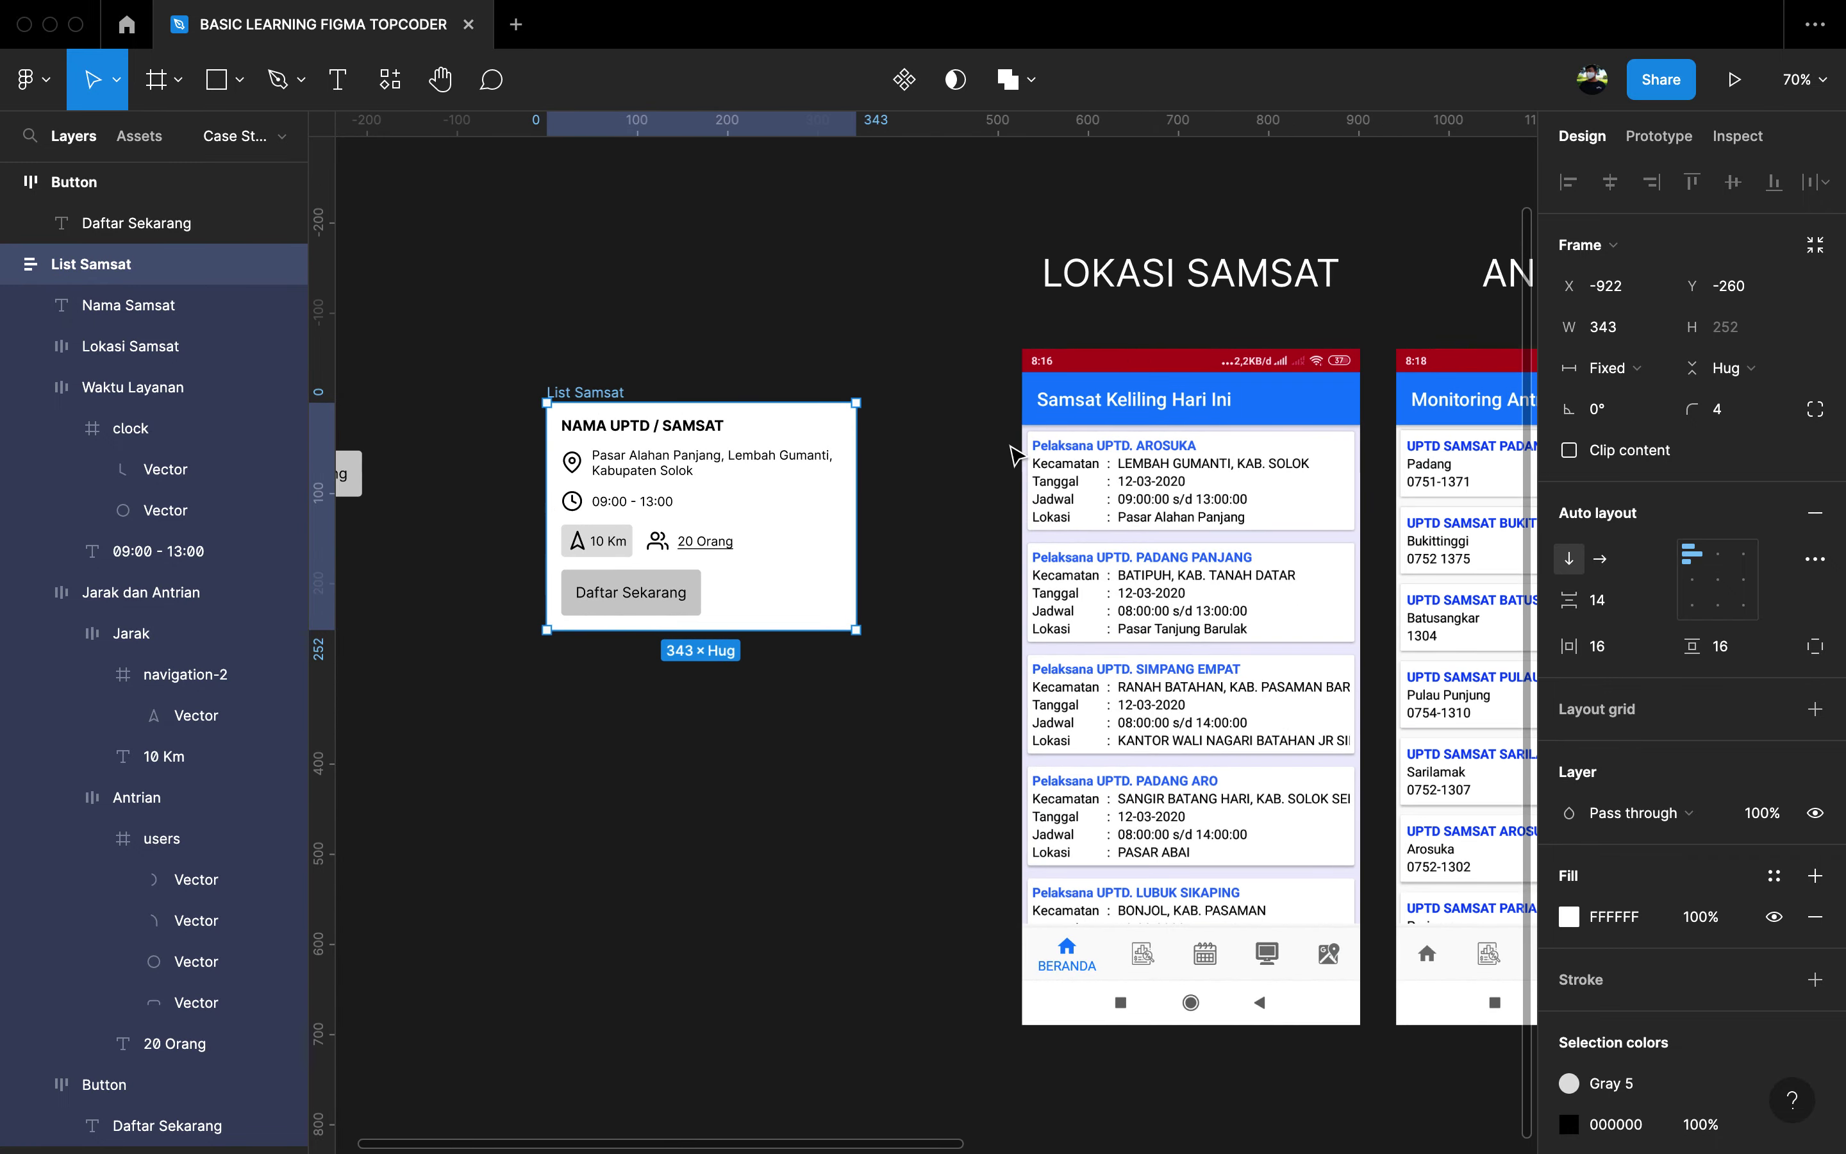
scroll(1059, 465, up, 5)
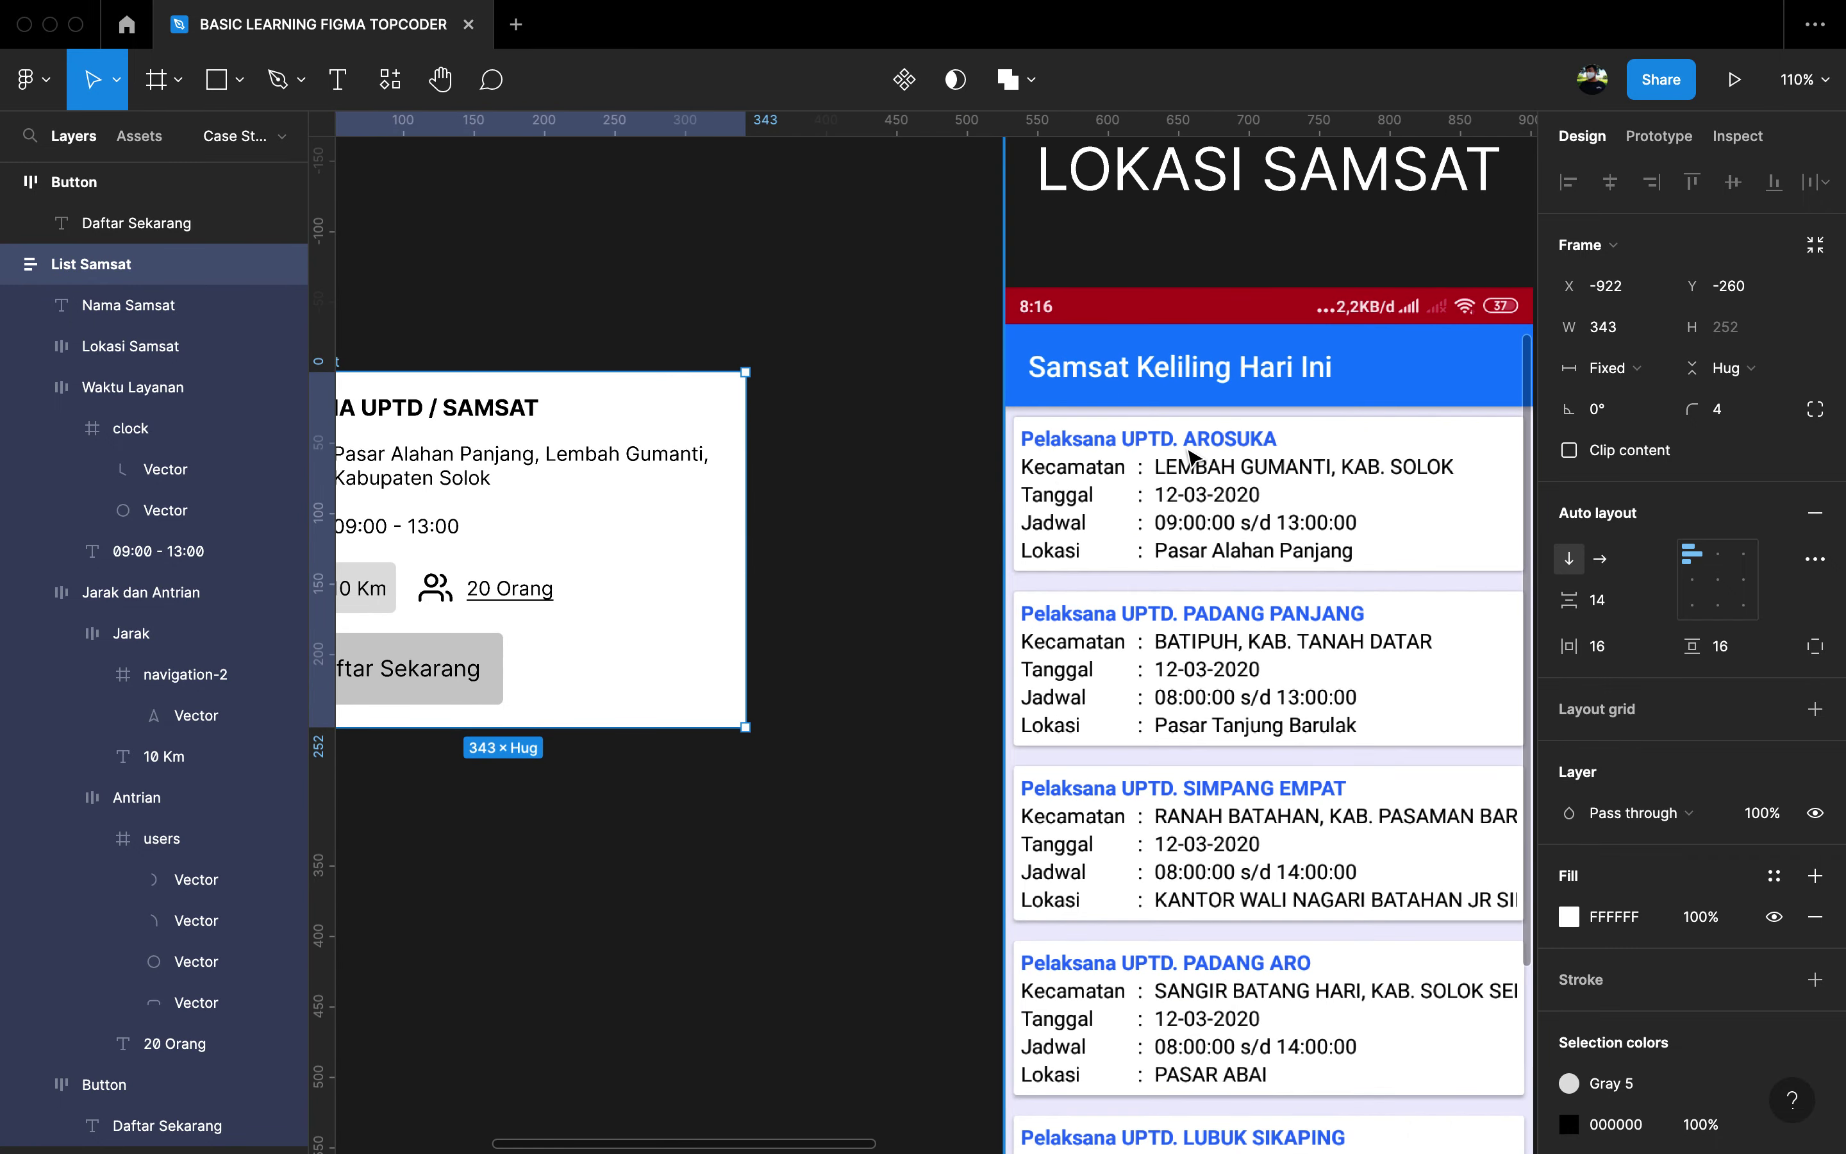
scroll(1190, 458, left, 5)
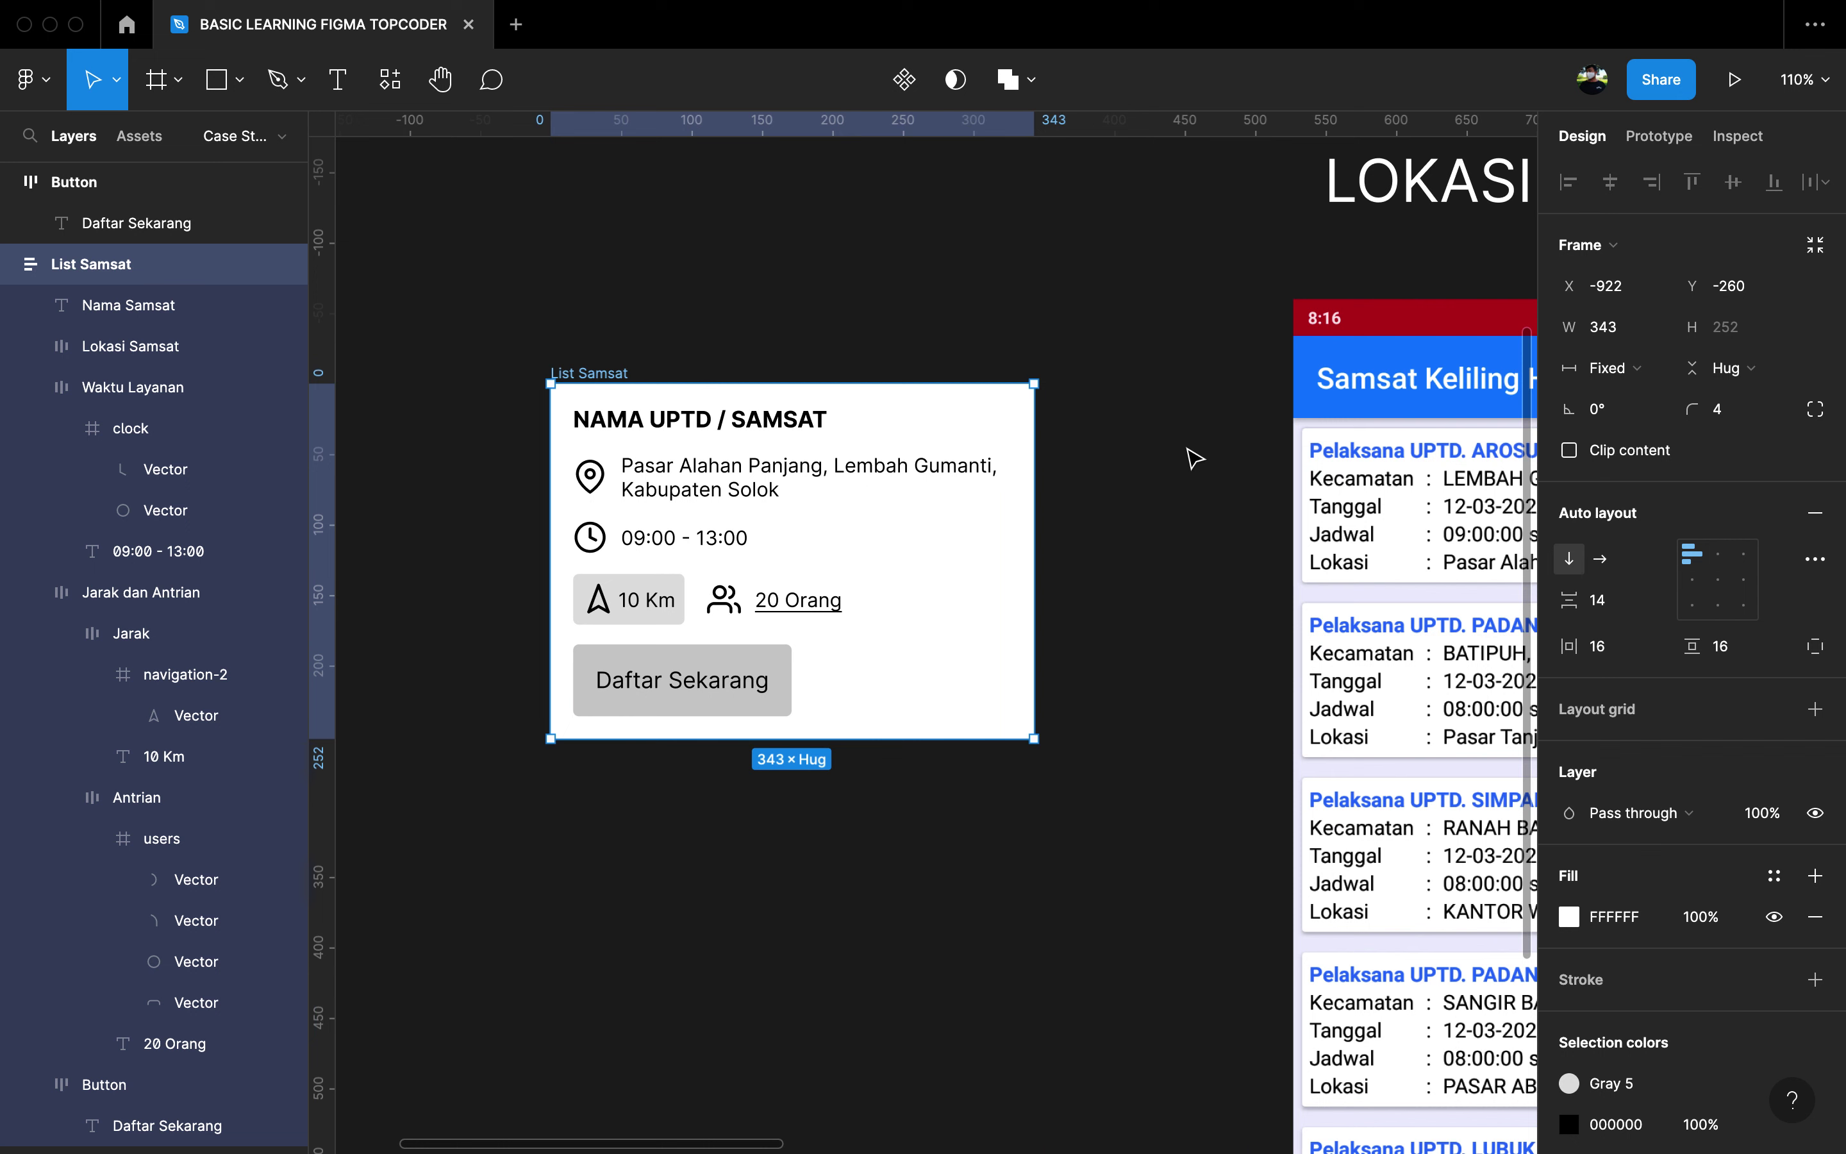
double_click(798, 418)
text(UPD)
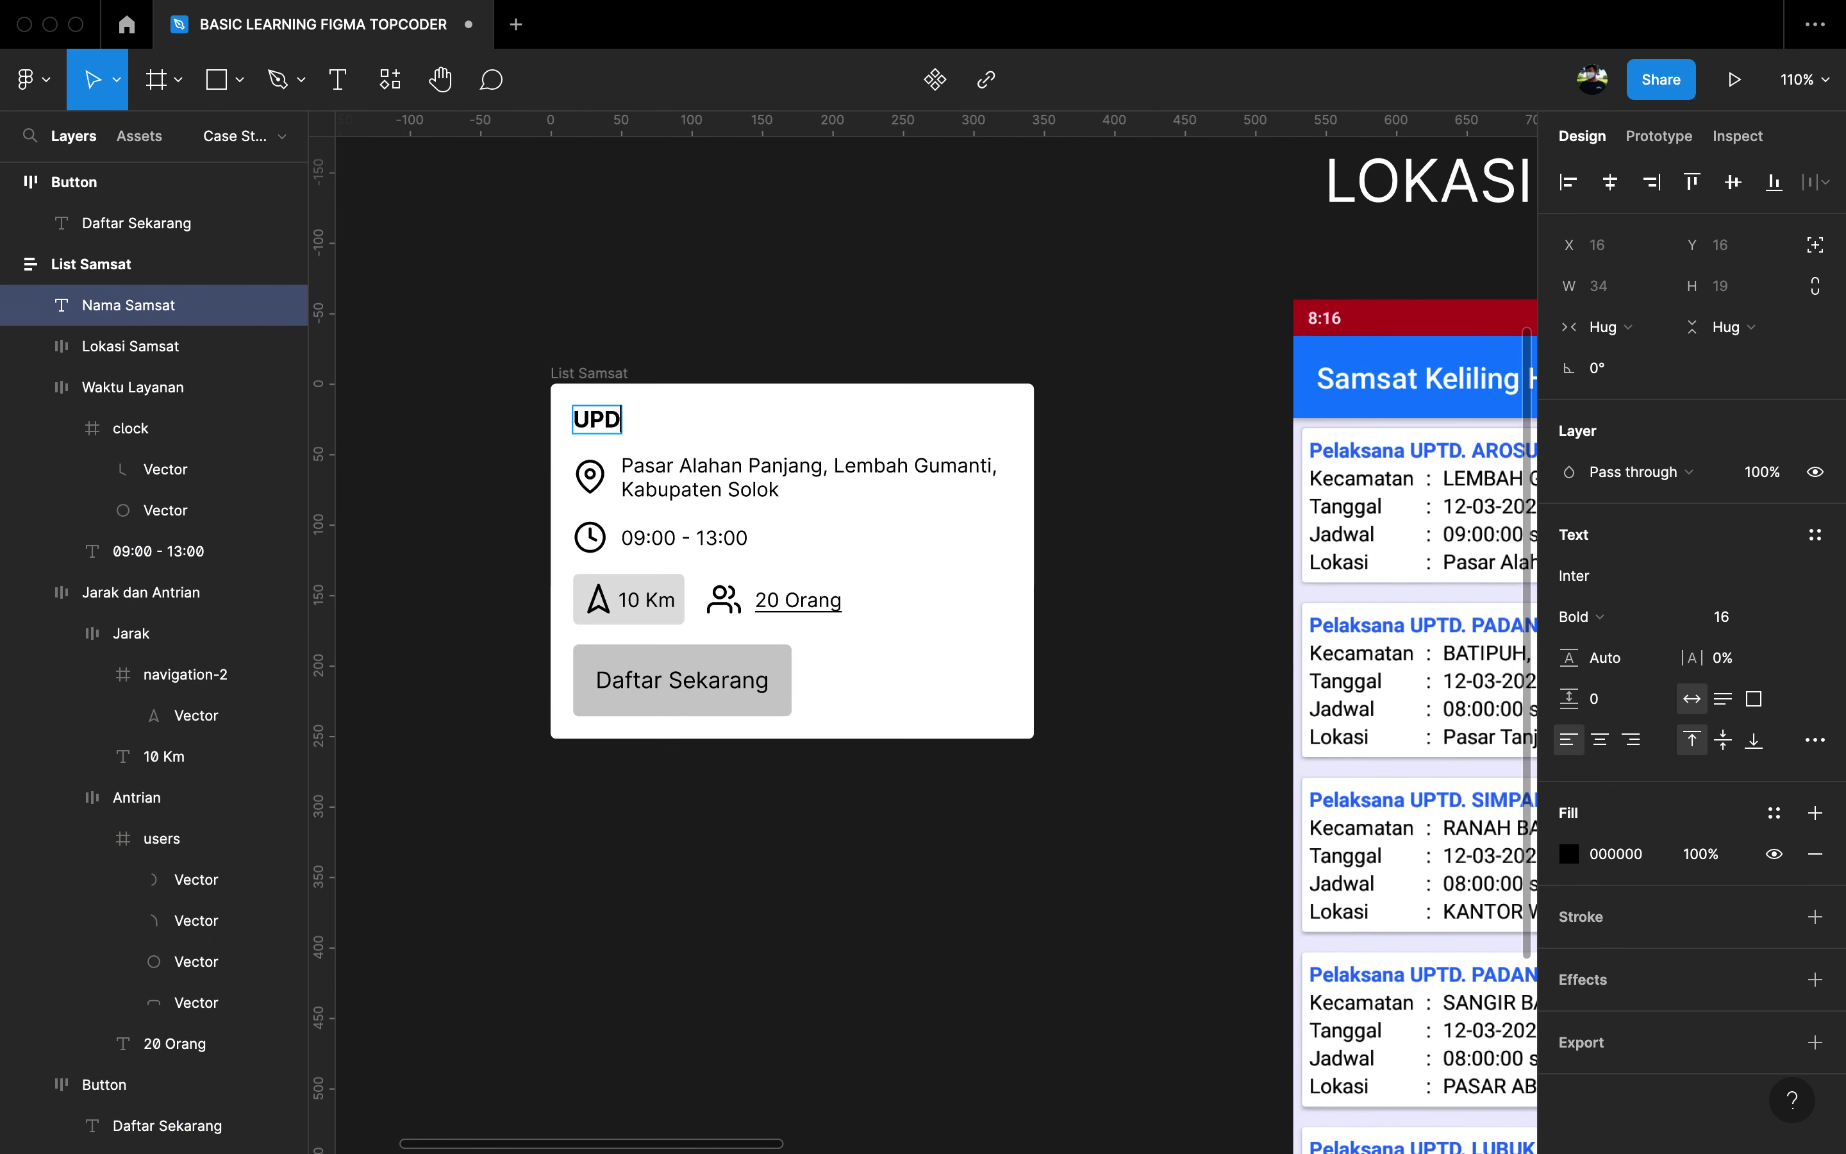
text(TD)
scroll(924, 633, right, 5)
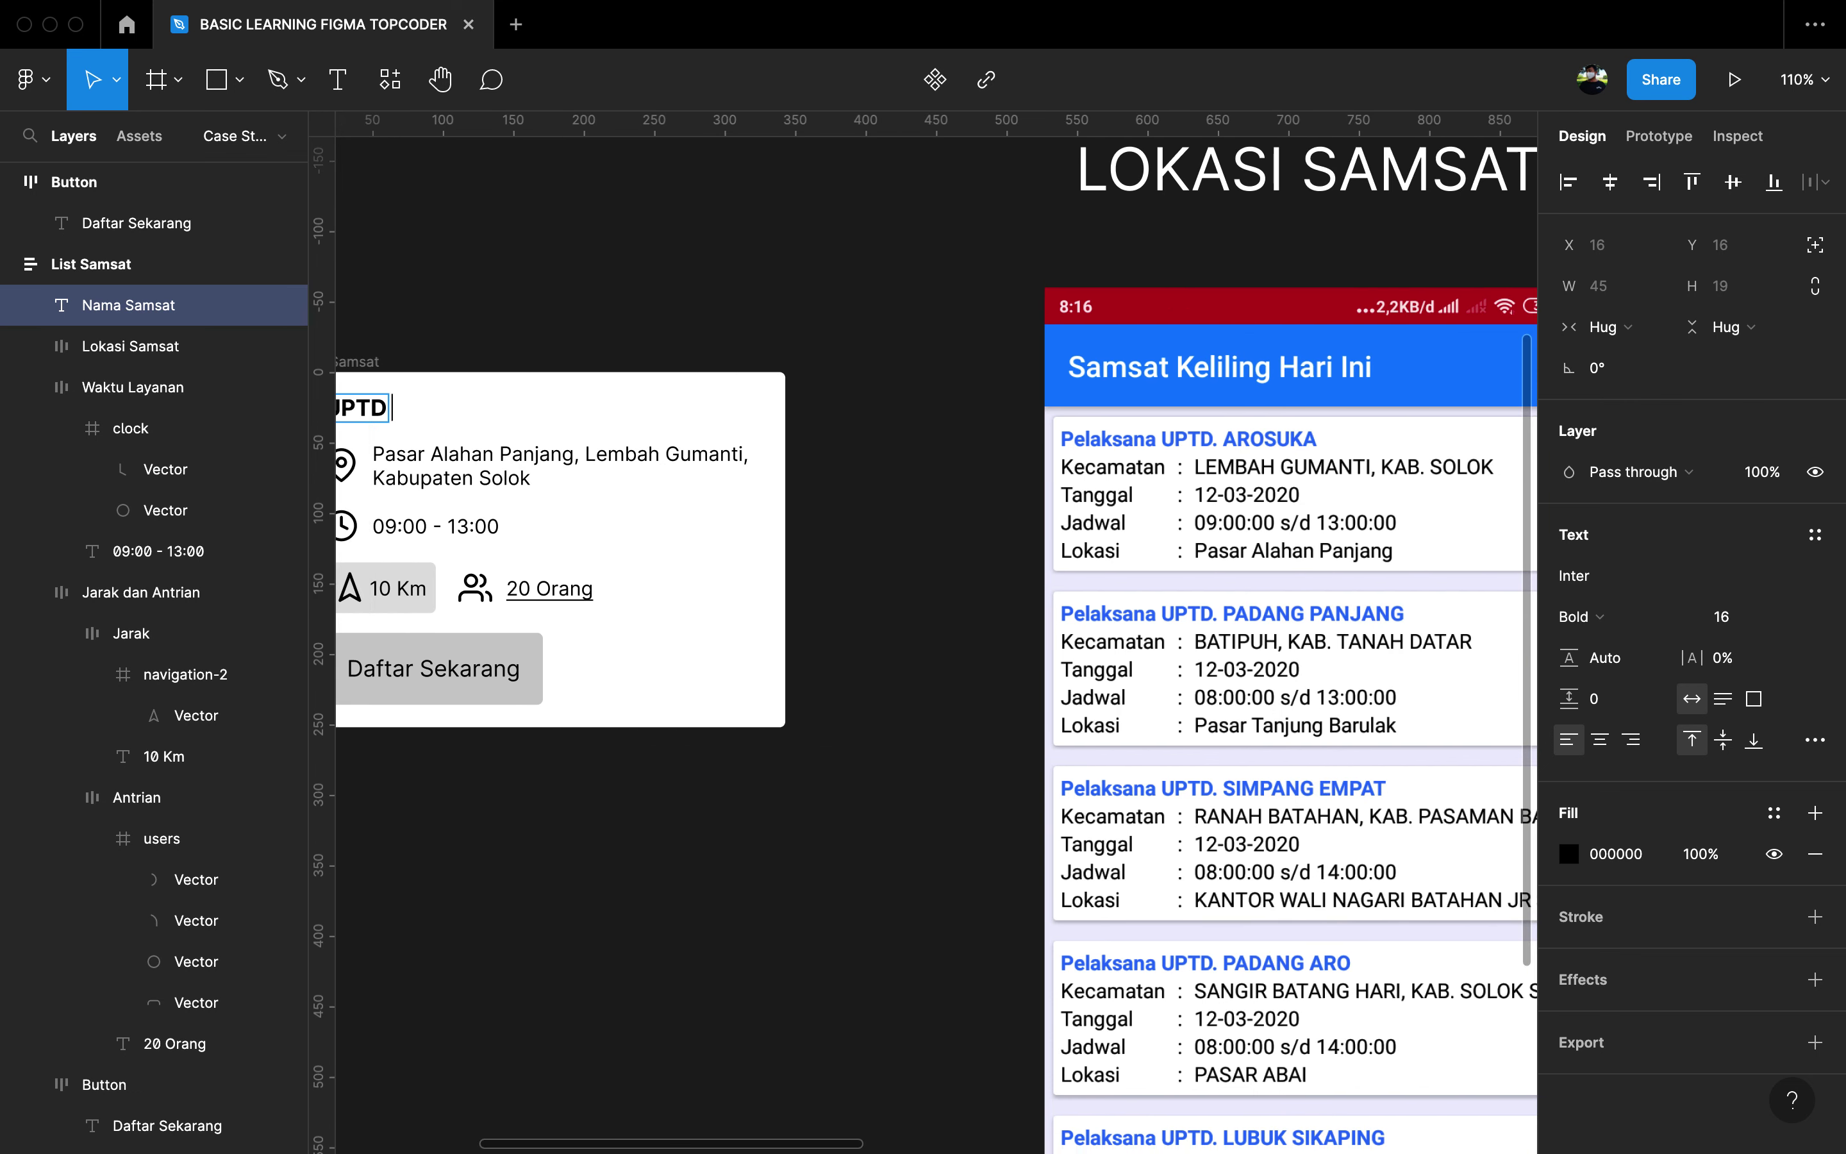
text(AROSUKA)
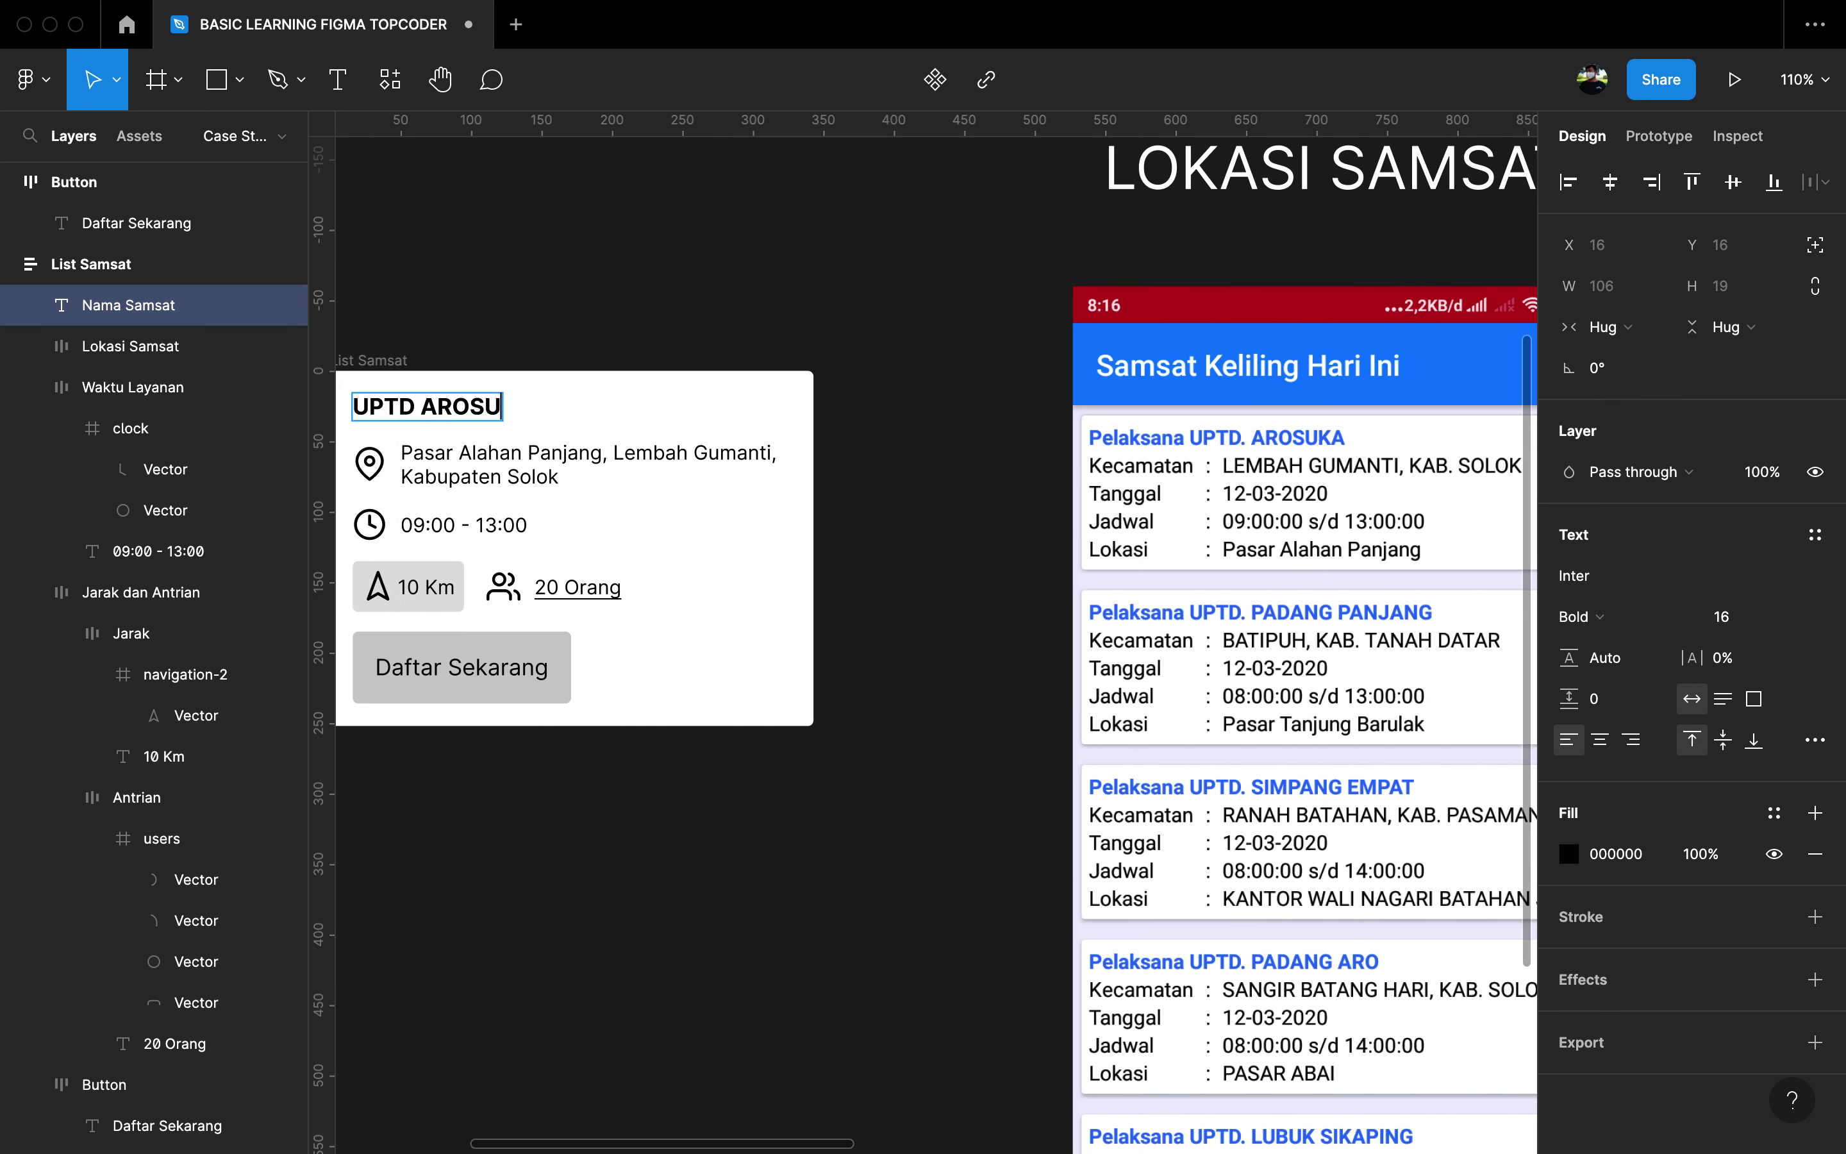
key(Escape)
click(931, 1009)
Step: Paste the List Samsat card onto the canvas beside the 01A Dashboard frame that contains the list and map view tabs
scroll(931, 1010, left, 6)
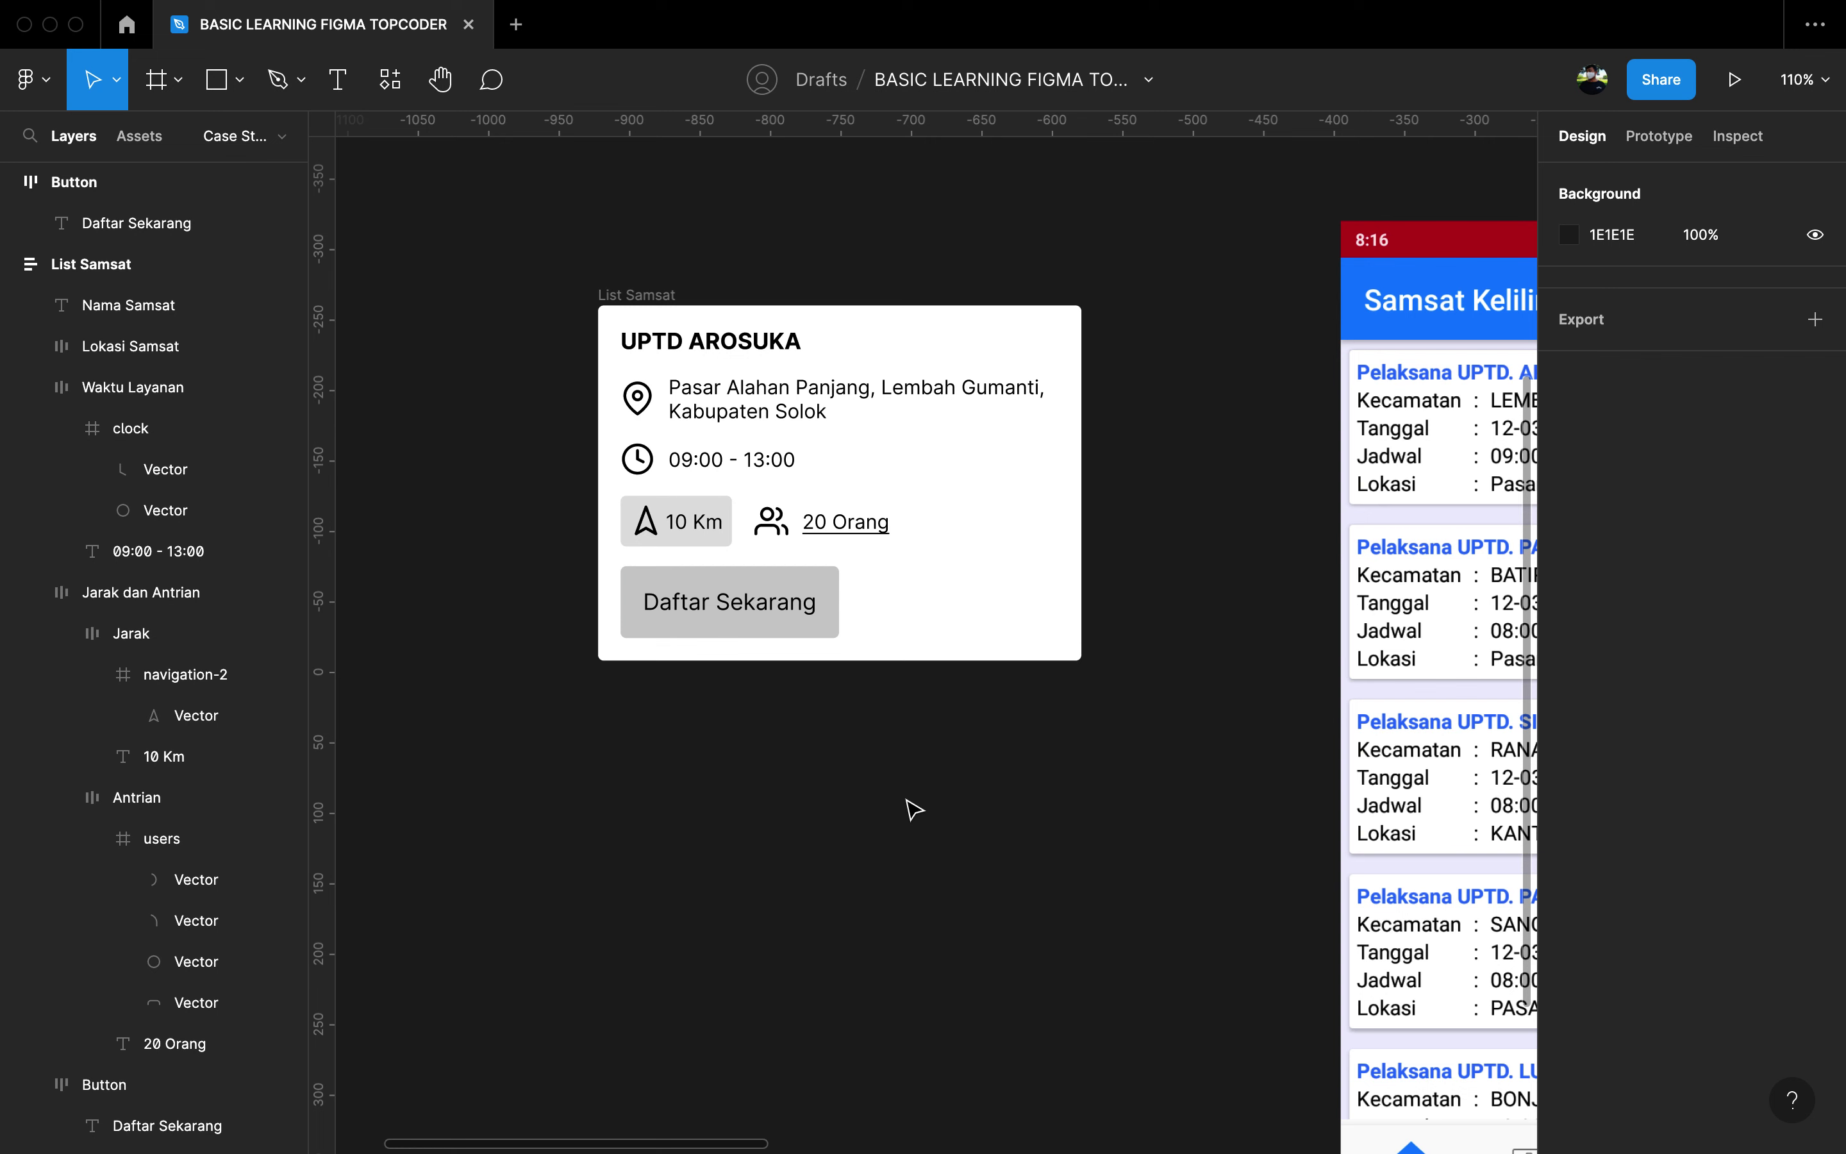
click(649, 290)
scroll(647, 302, down, 5)
scroll(647, 305, right, 5)
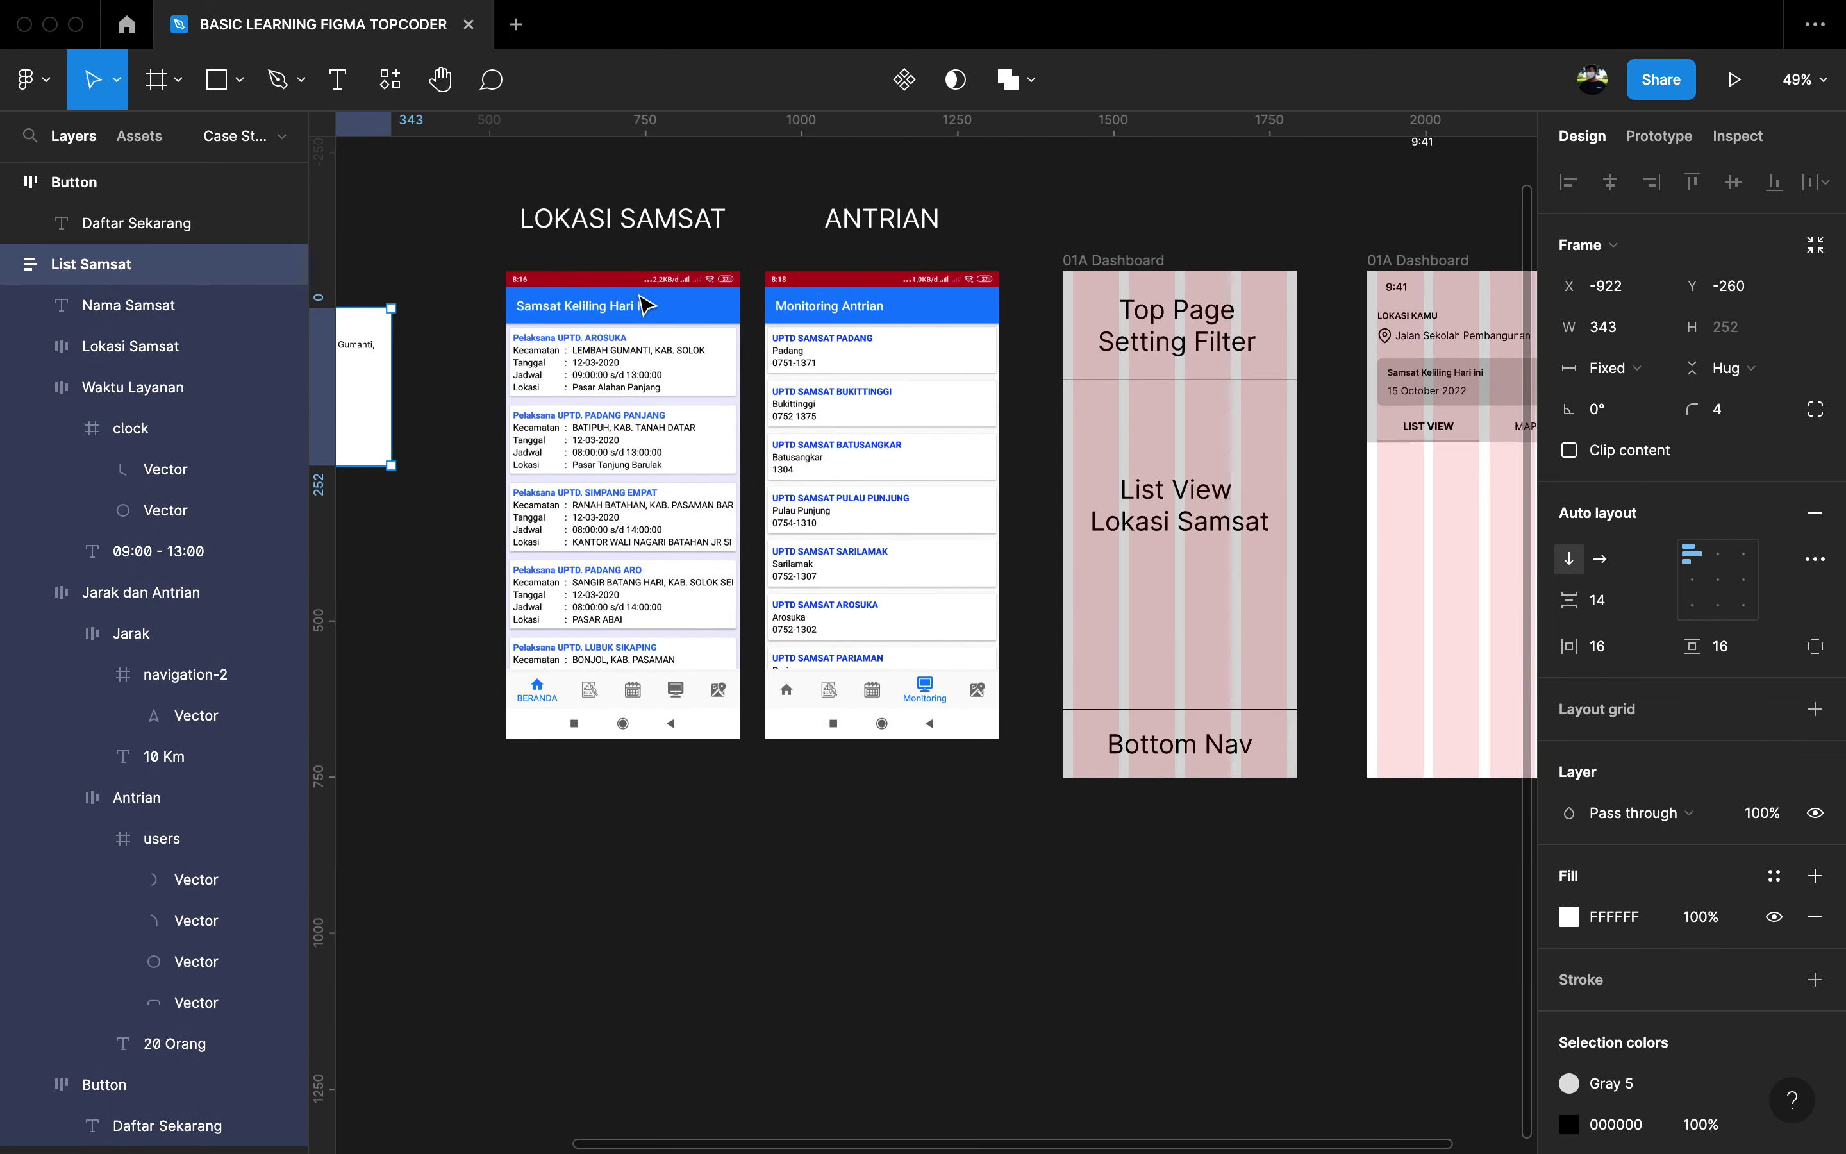
scroll(646, 305, left, 10)
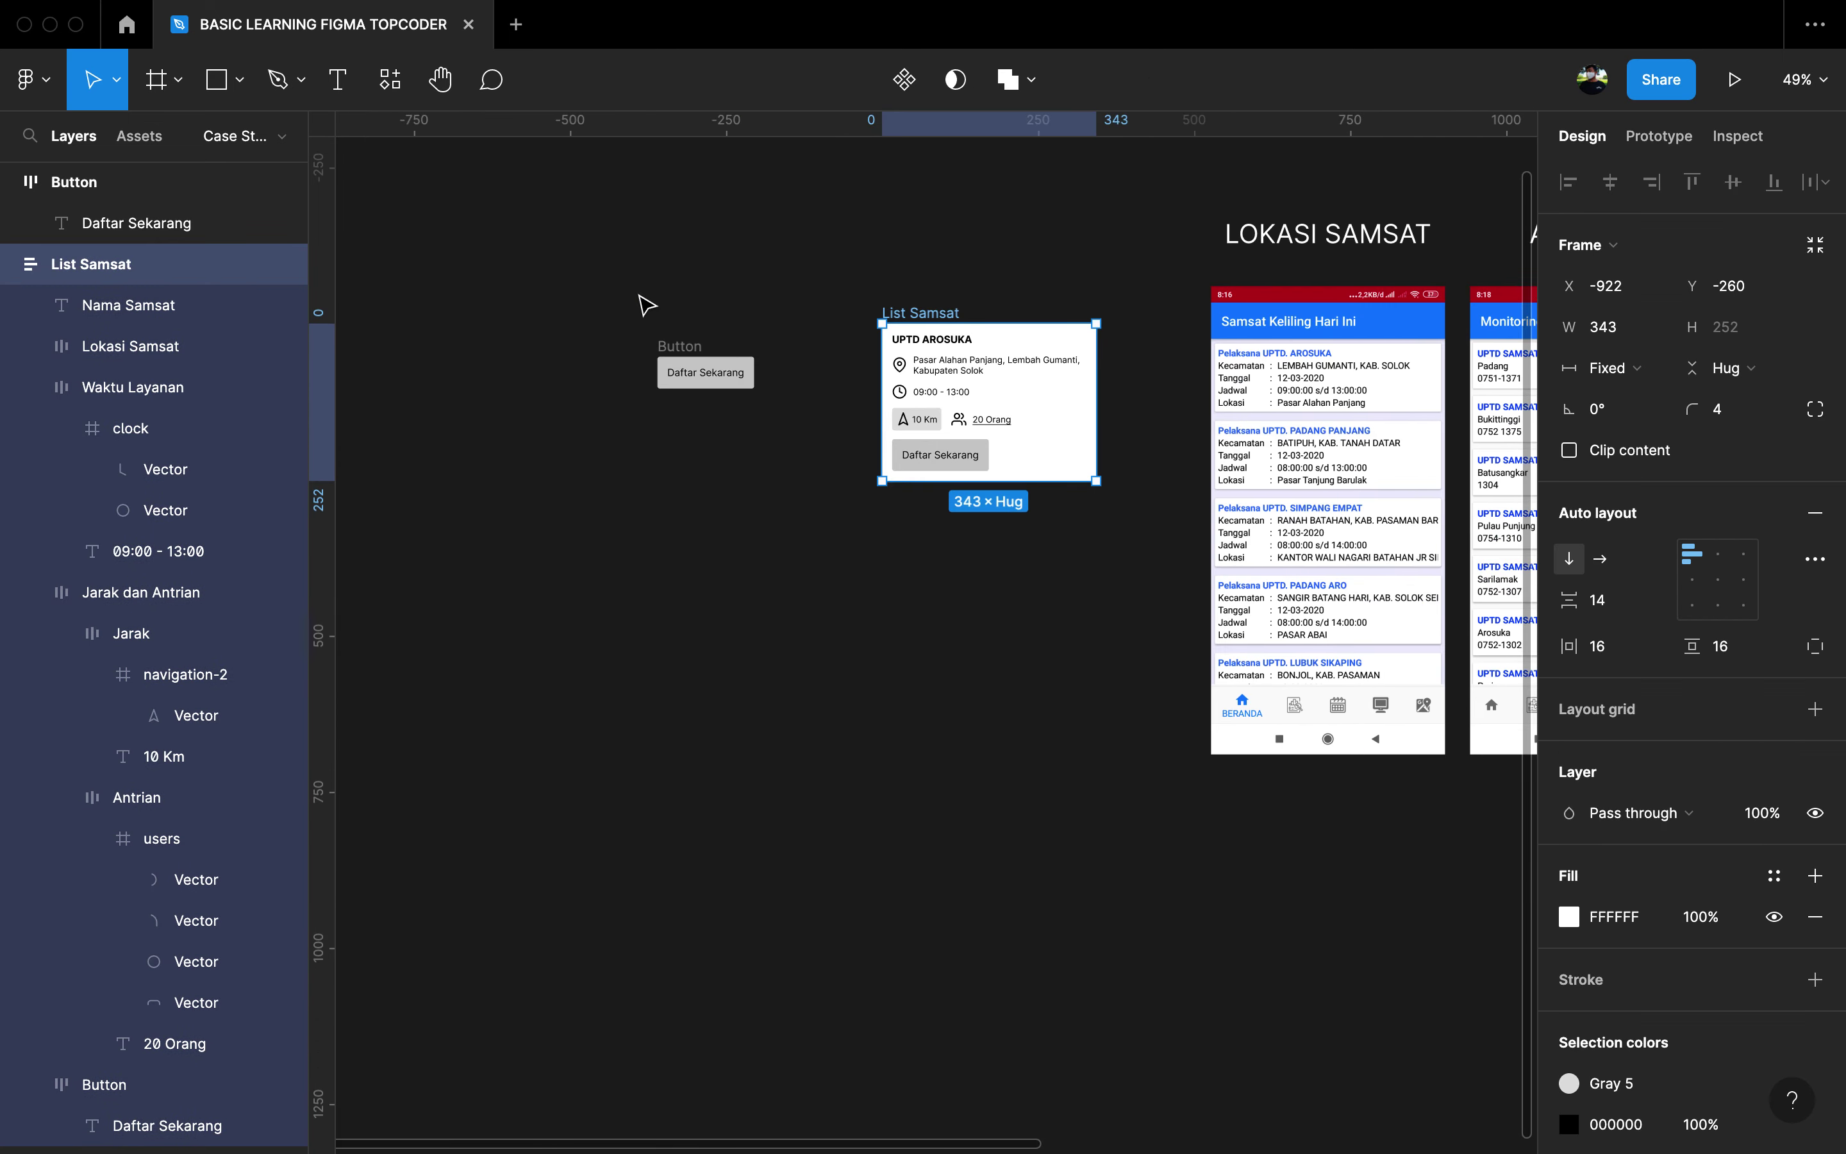
scroll(647, 305, right, 15)
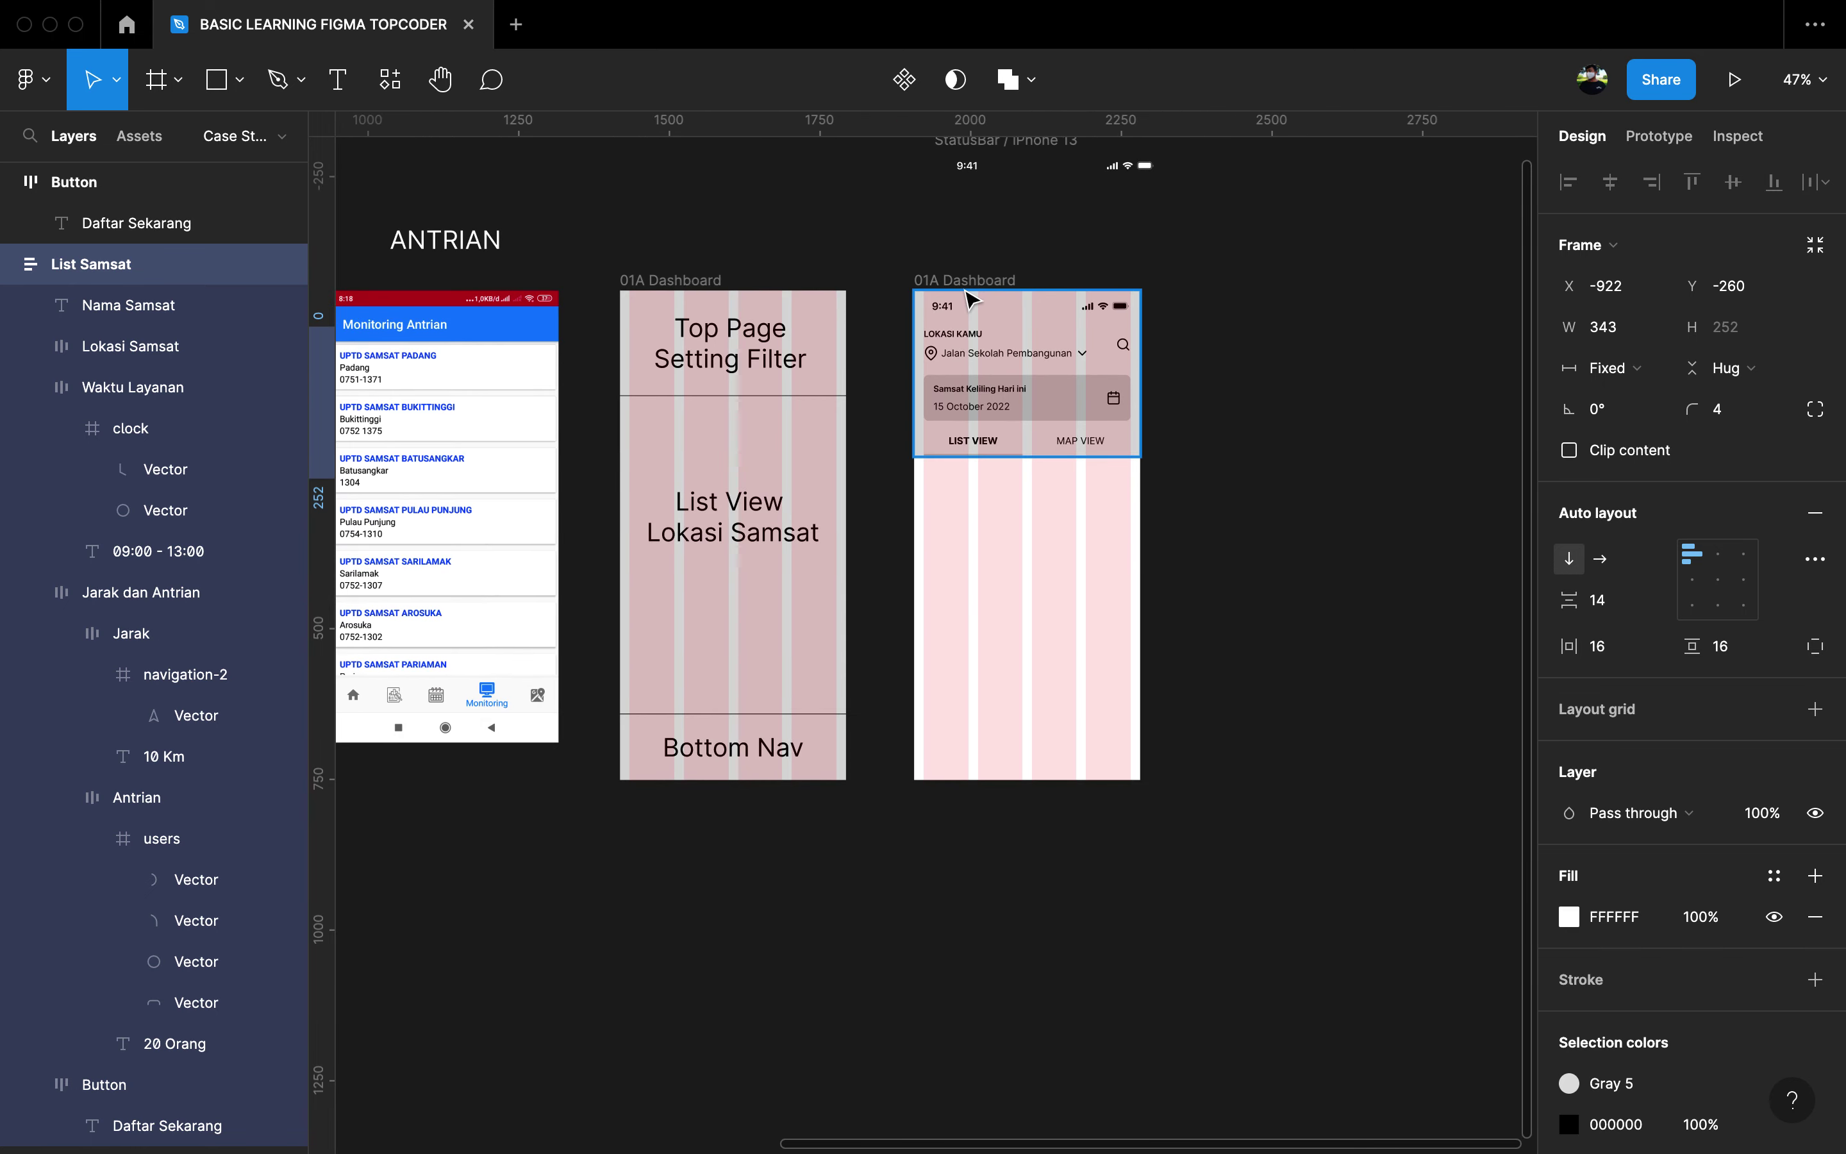
scroll(969, 320, left, 13)
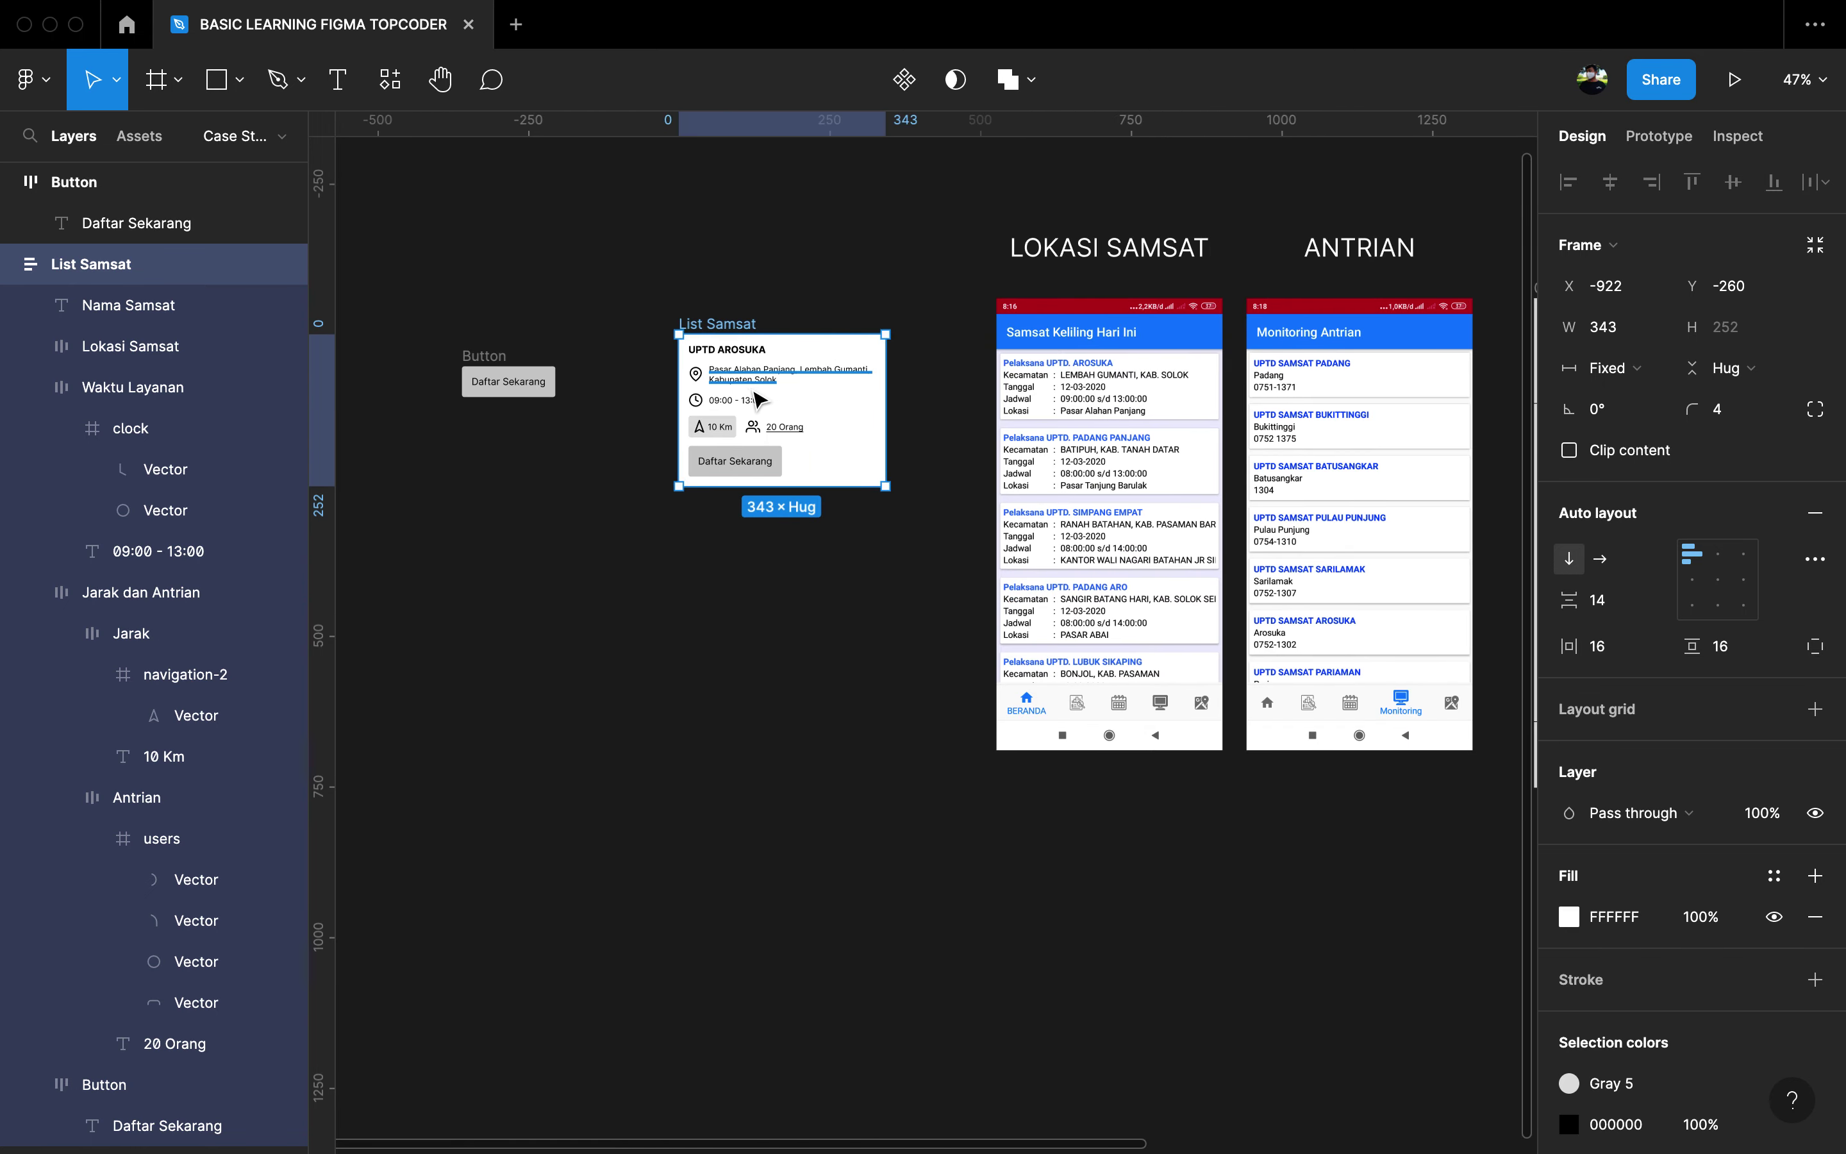
key(ctrl+v)
scroll(964, 412, right, 5)
scroll(696, 380, up, 3)
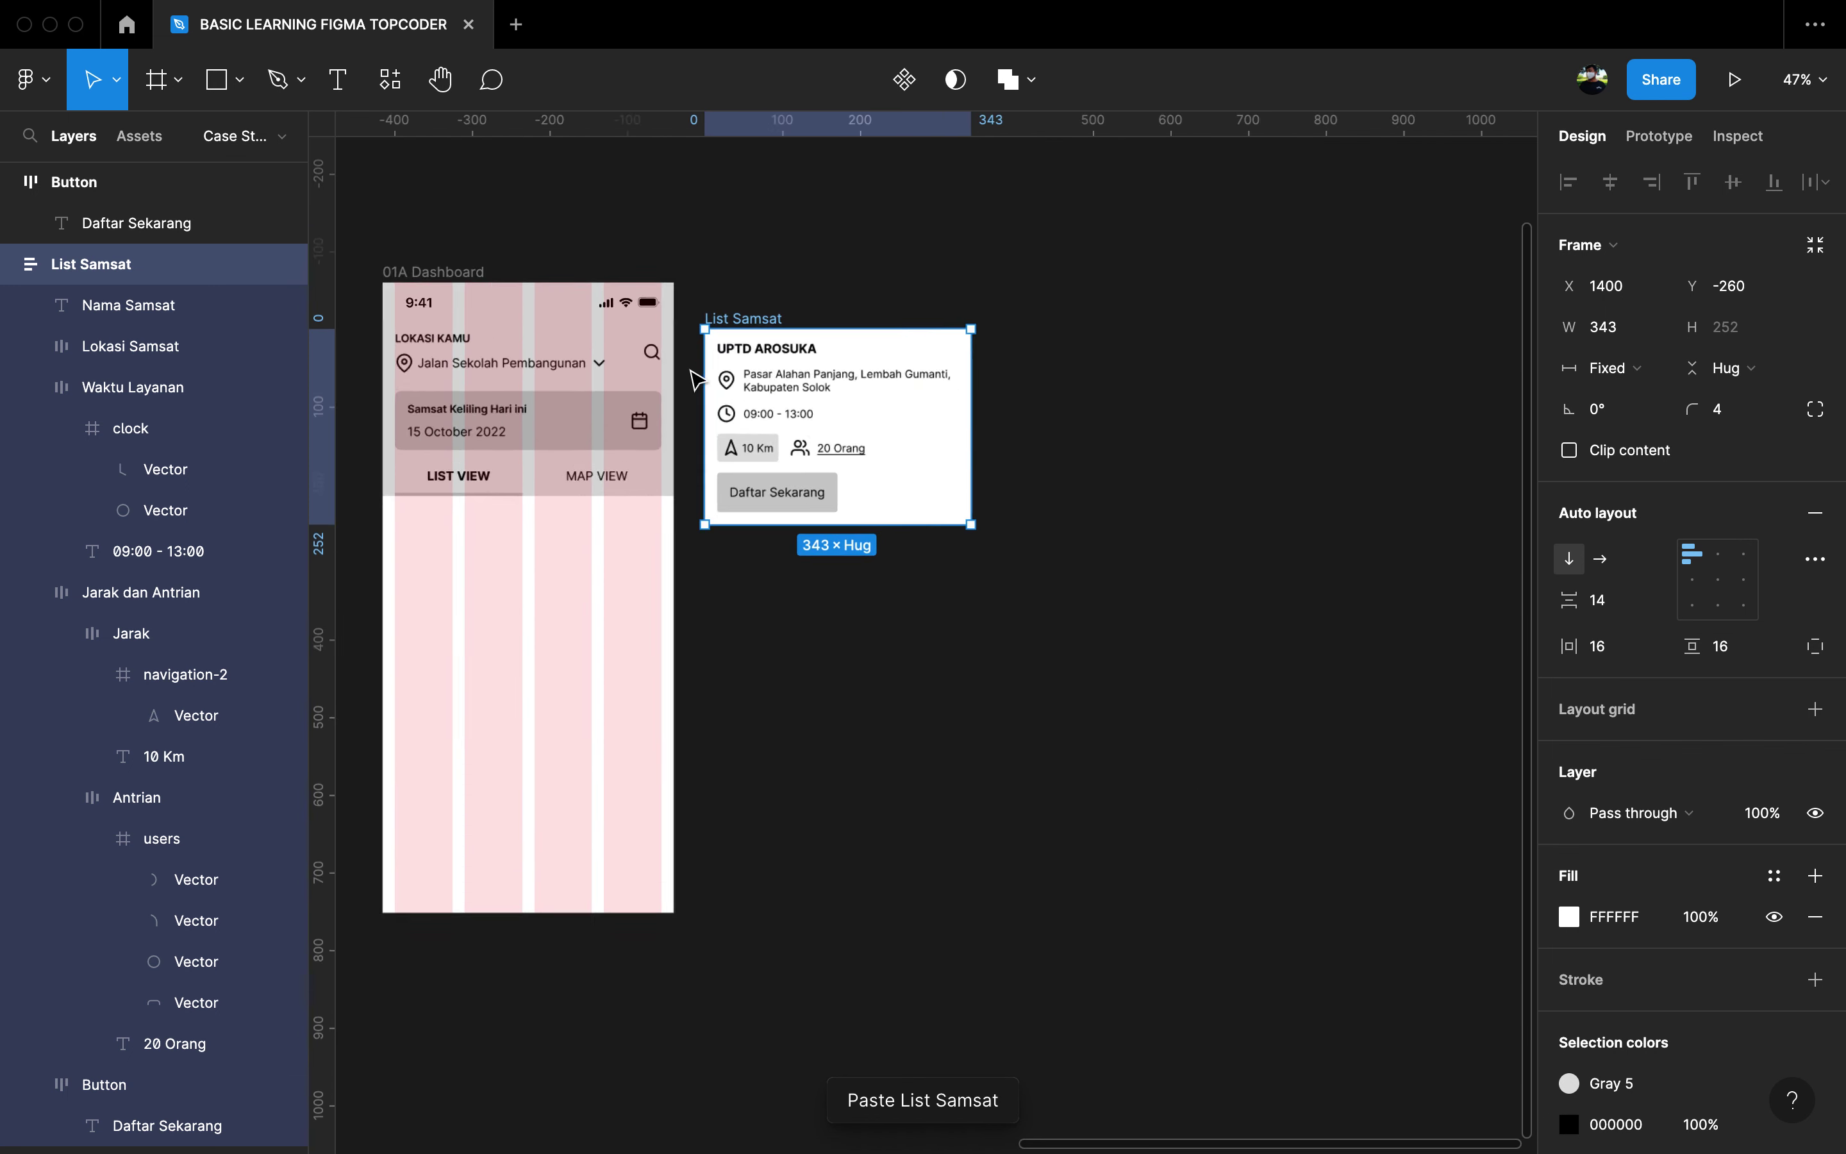
Step: Paste a second copy of the List Samsat card beside the first one
scroll(696, 380, up, 5)
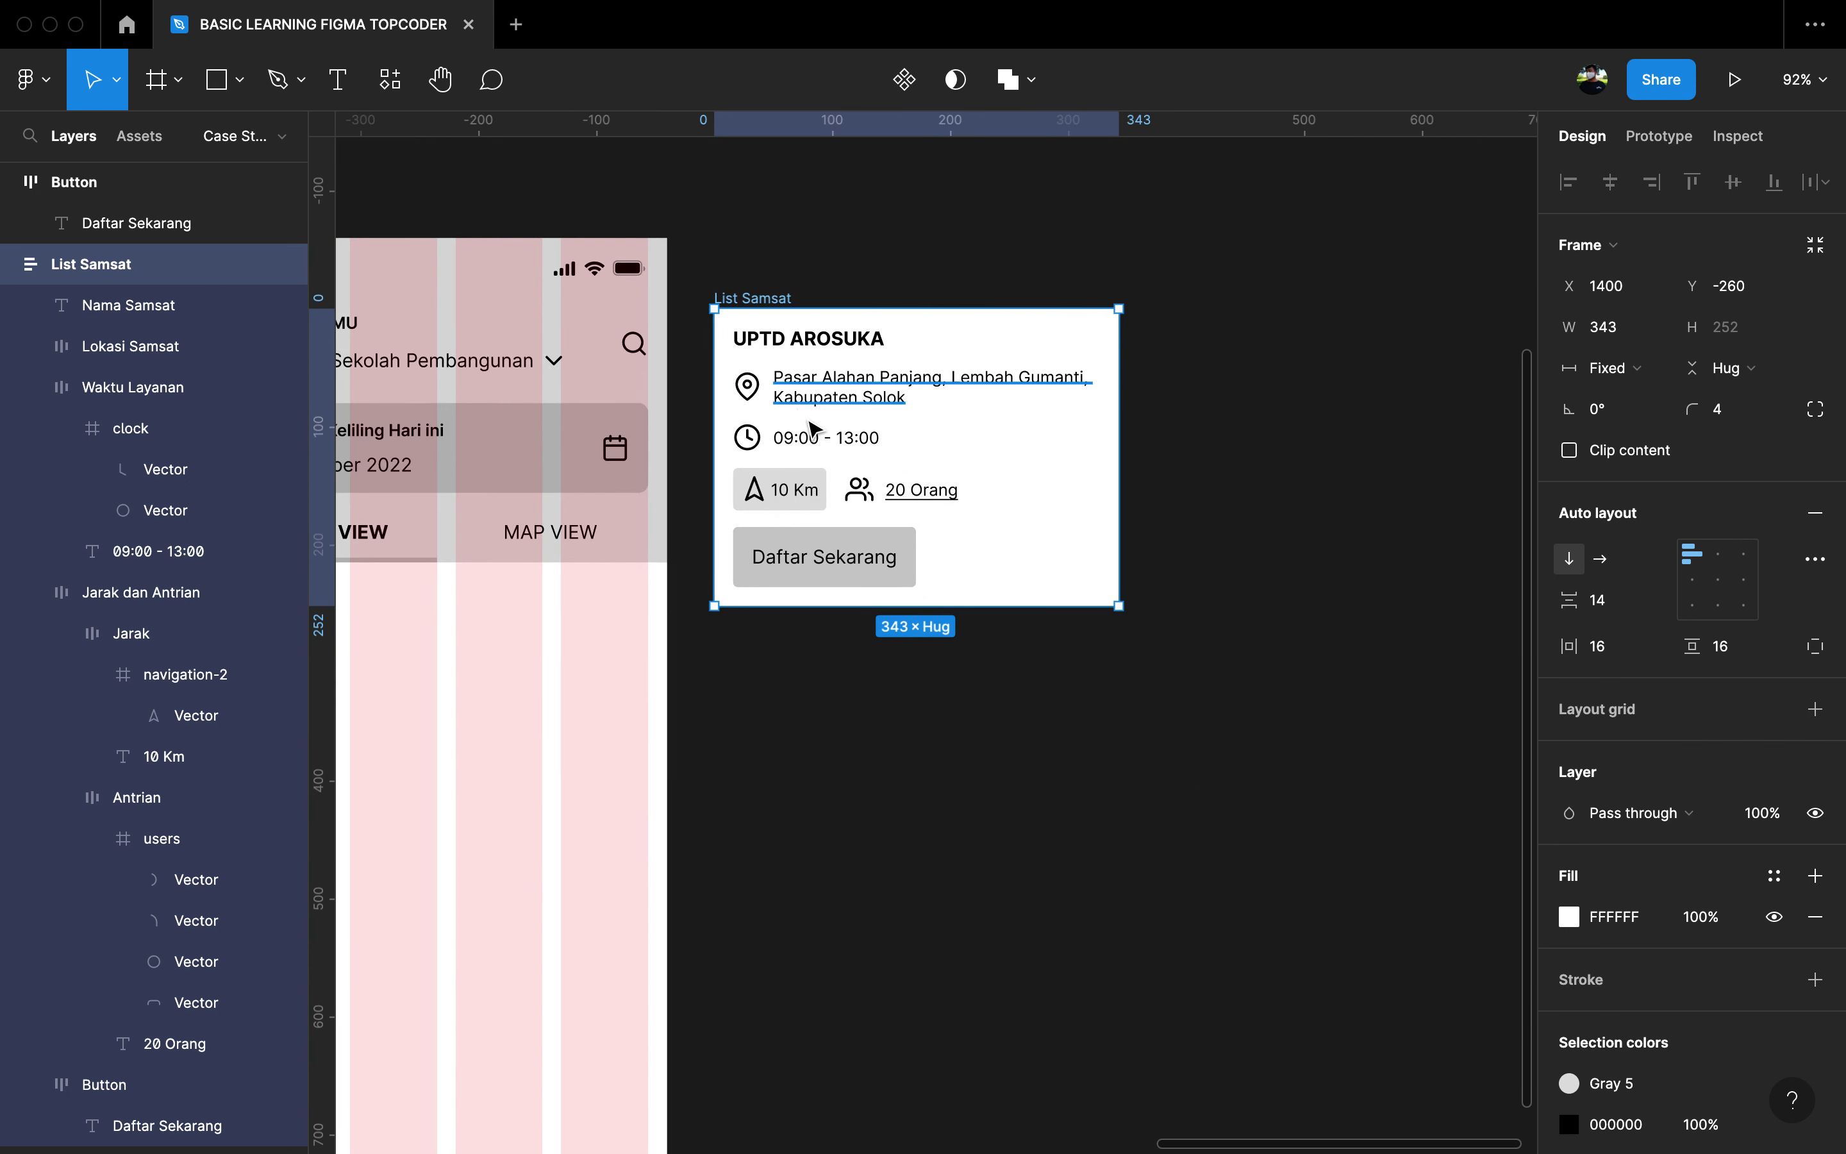
key(ctrl+v)
scroll(1309, 568, right, 2)
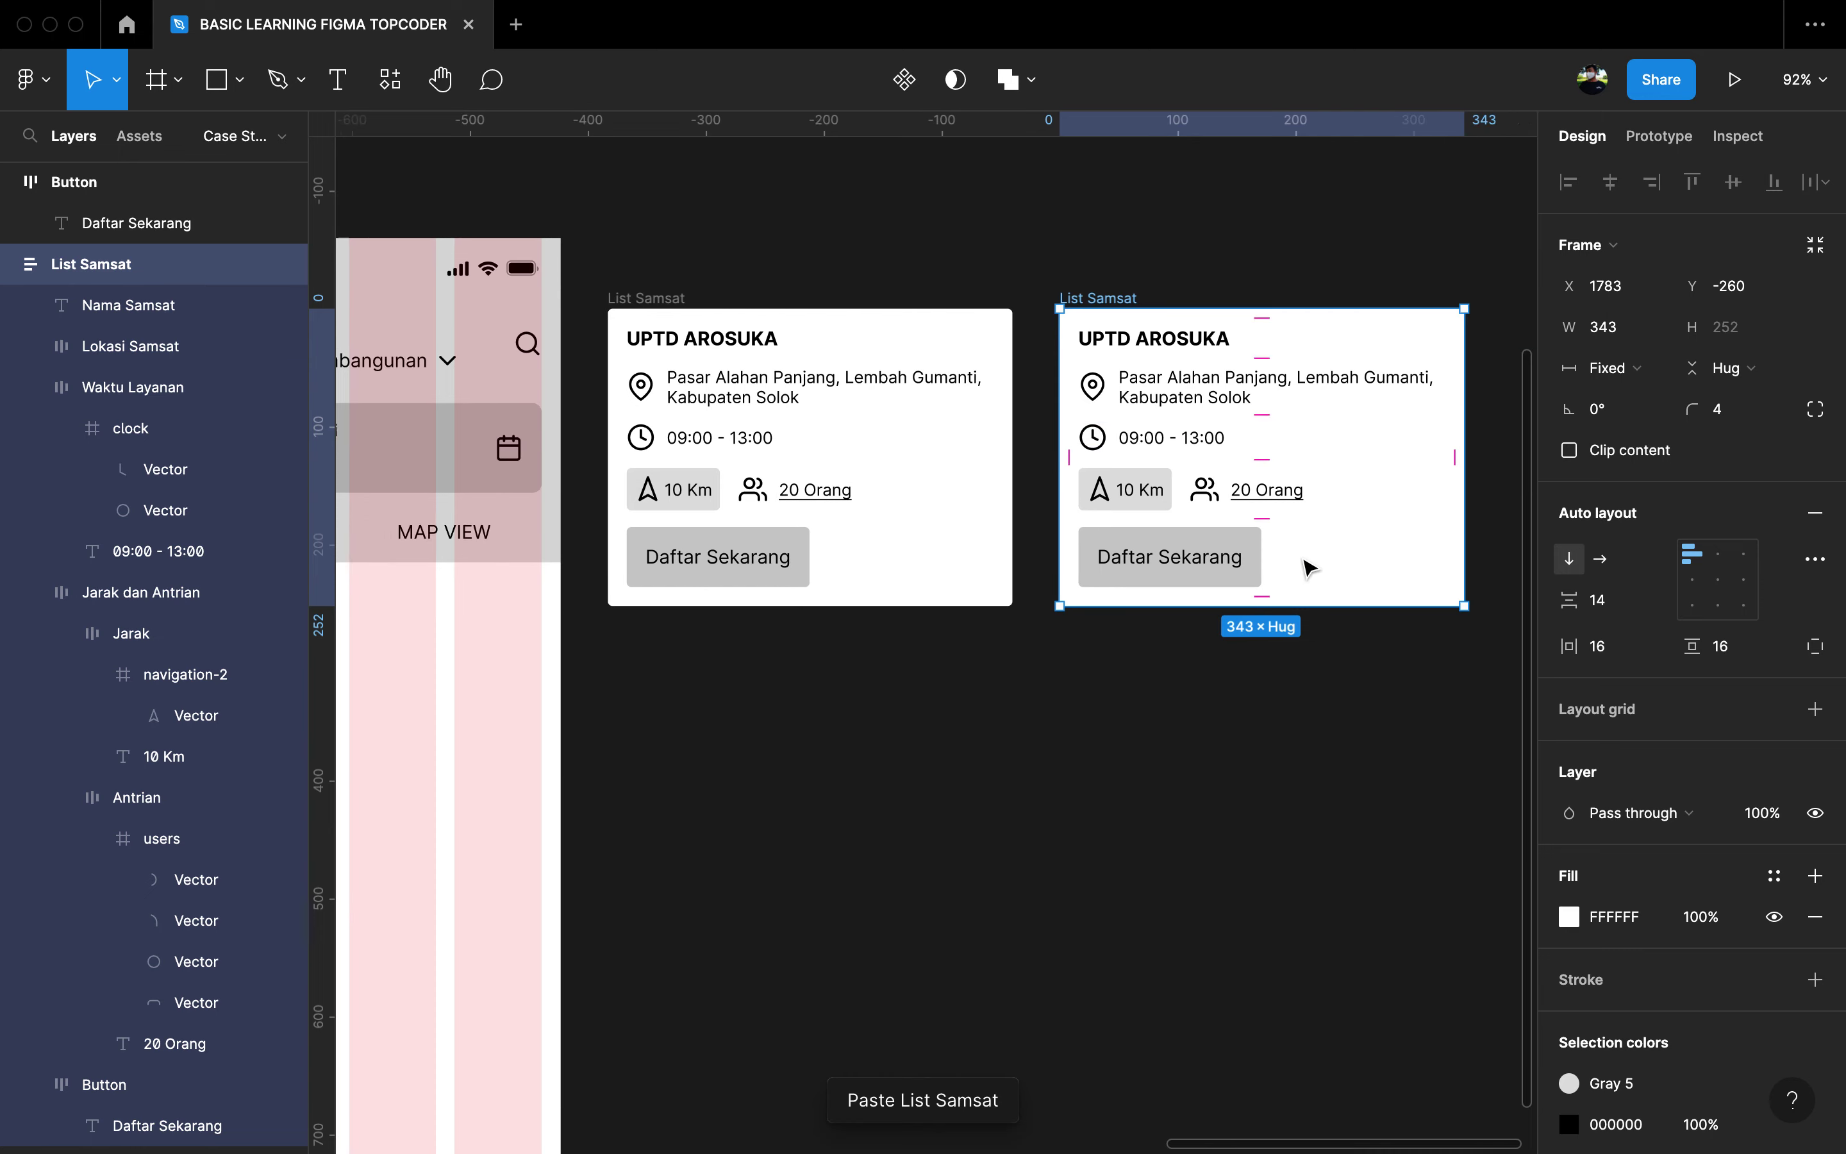
scroll(1308, 569, right, 2)
click(895, 571)
scroll(894, 571, up, 5)
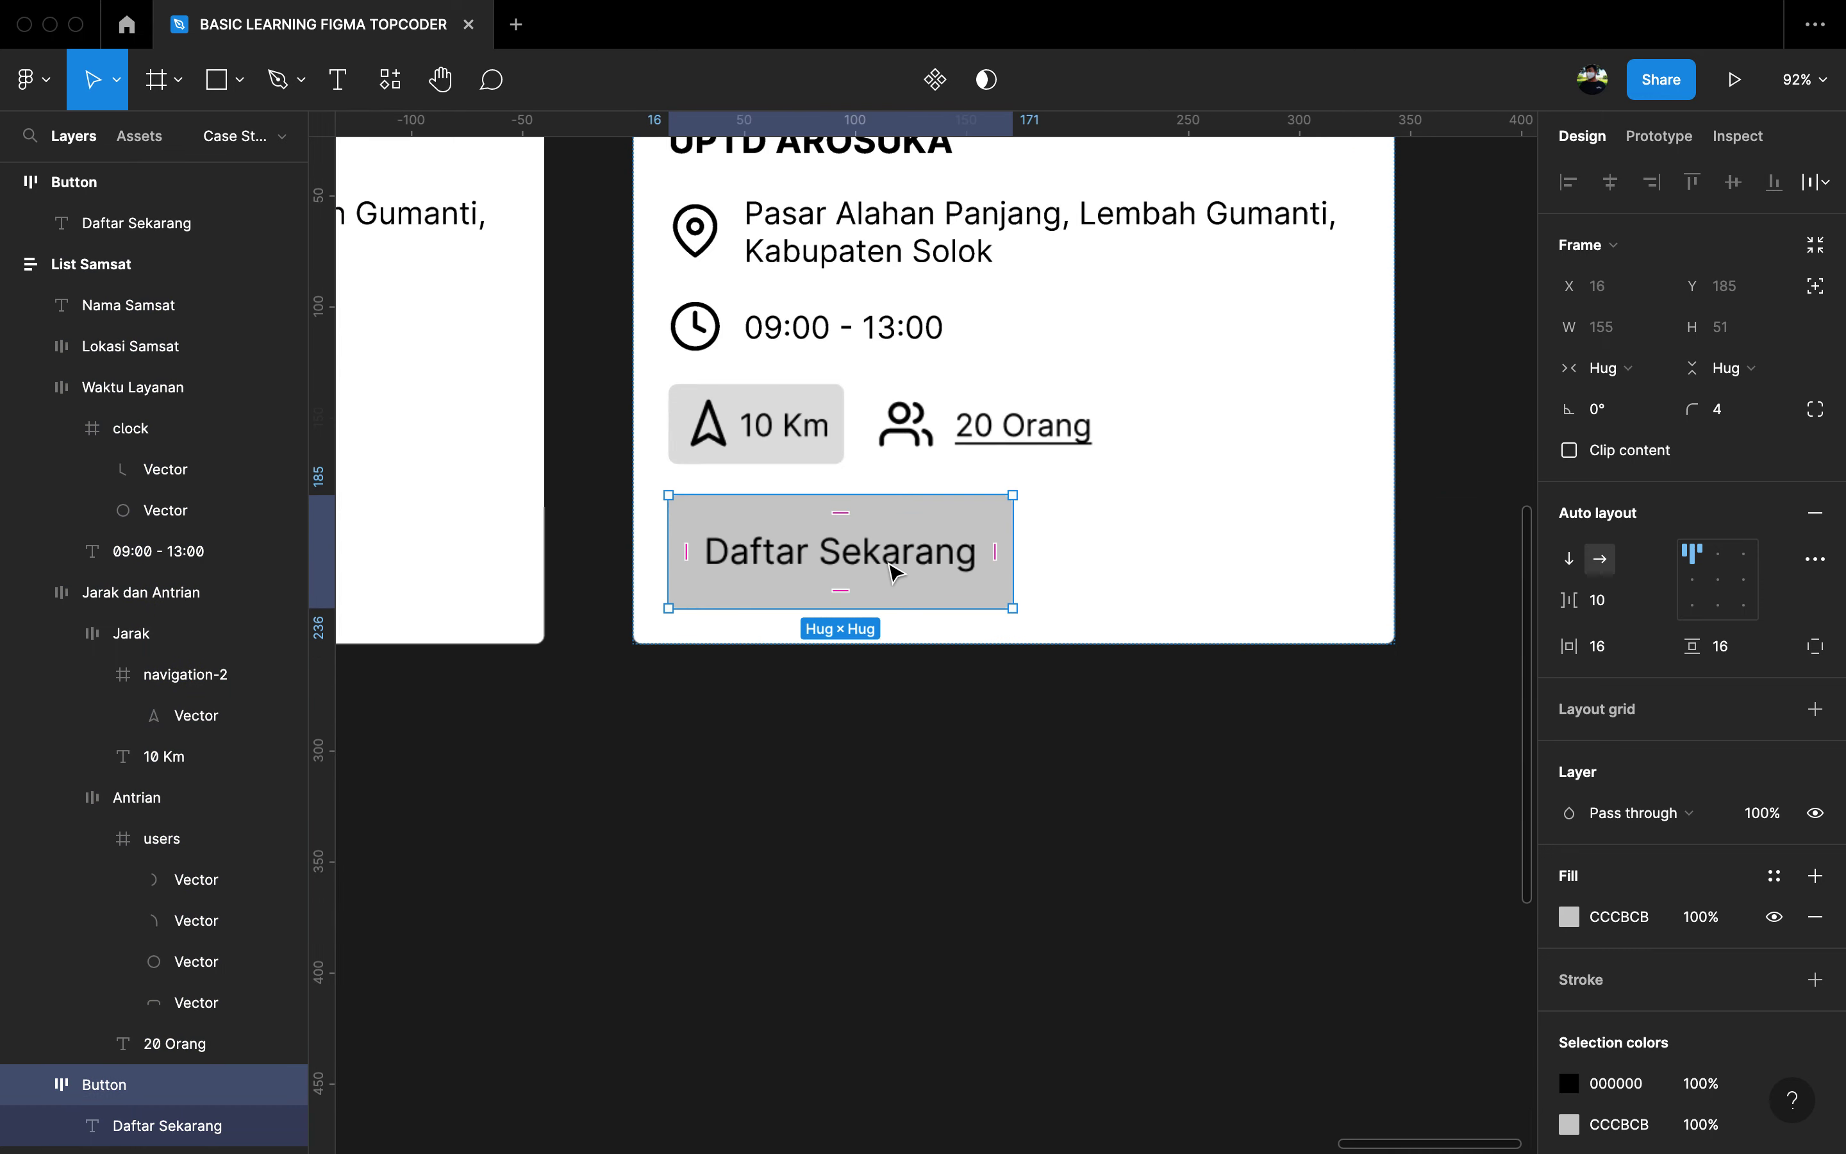
scroll(895, 571, down, 5)
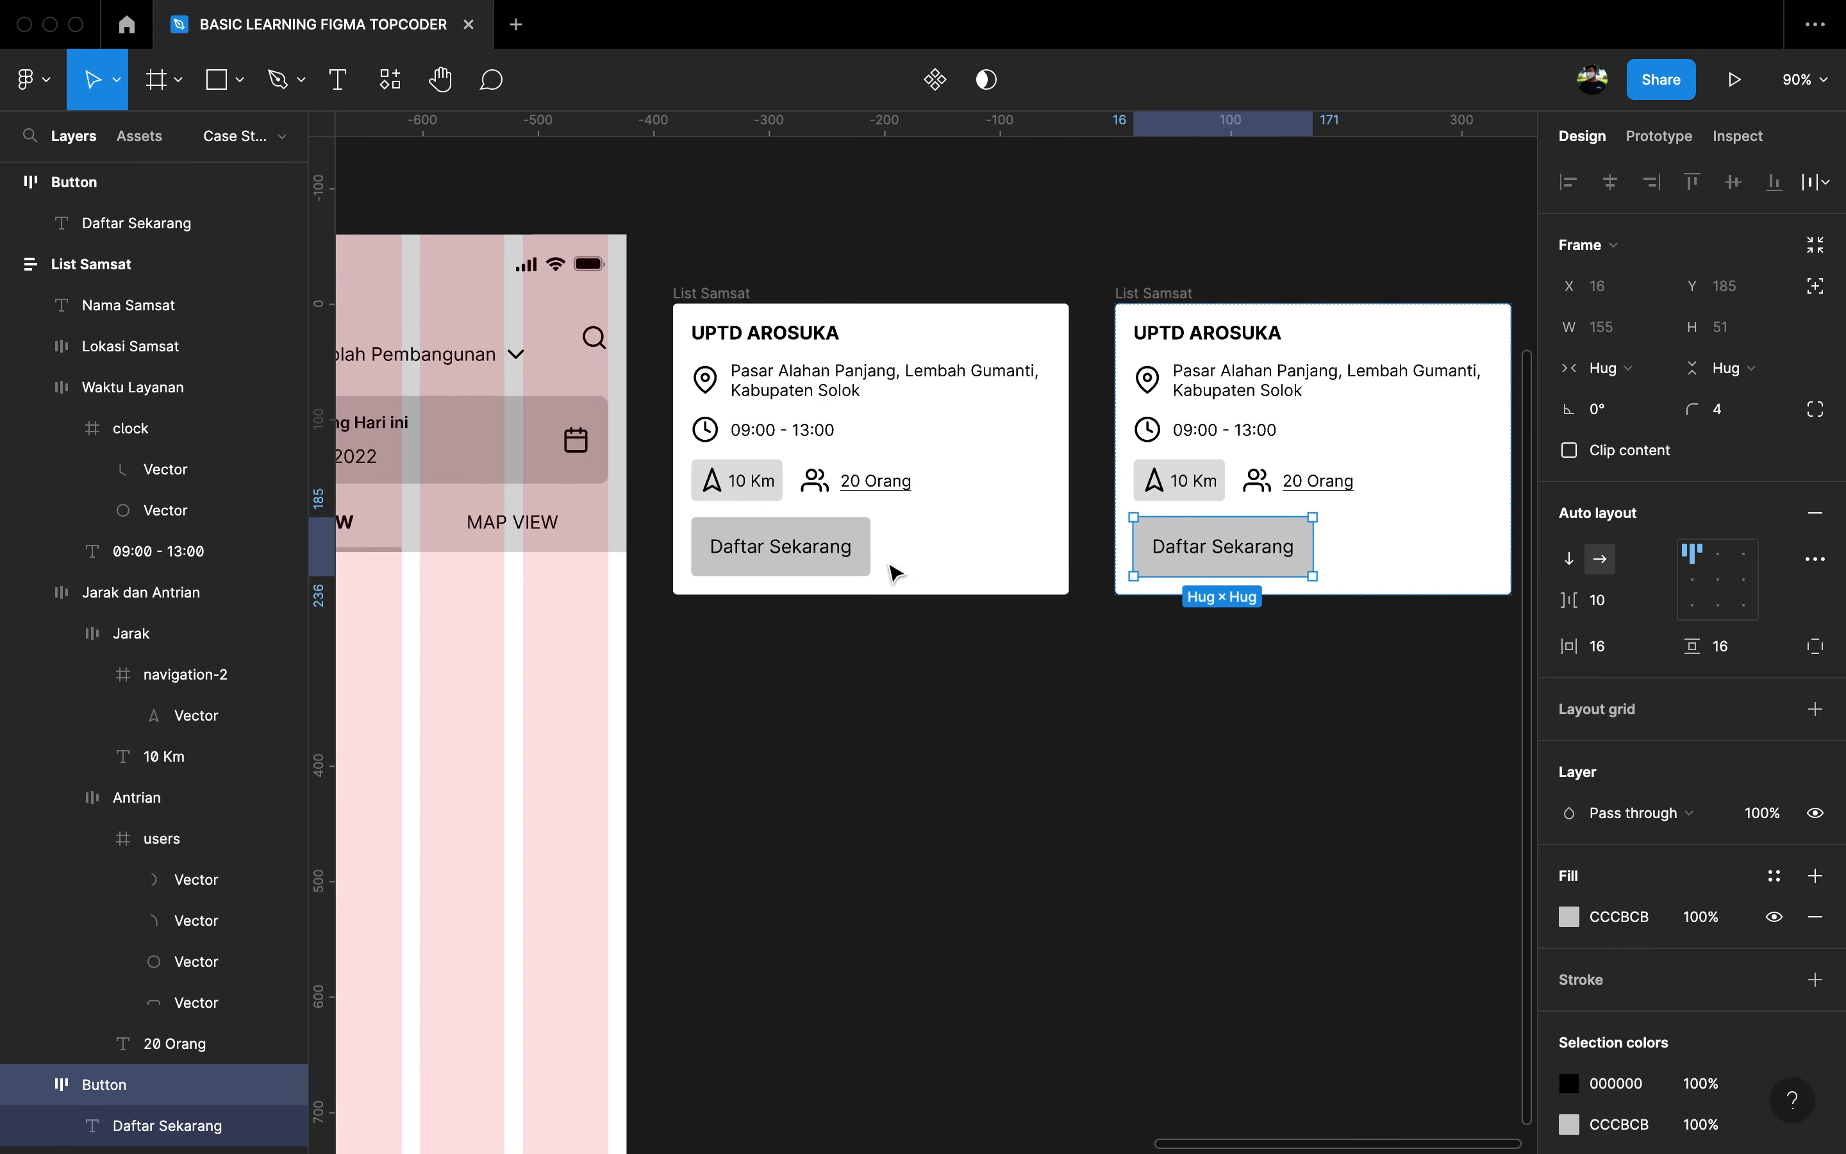
scroll(894, 571, right, 3)
scroll(895, 570, up, 5)
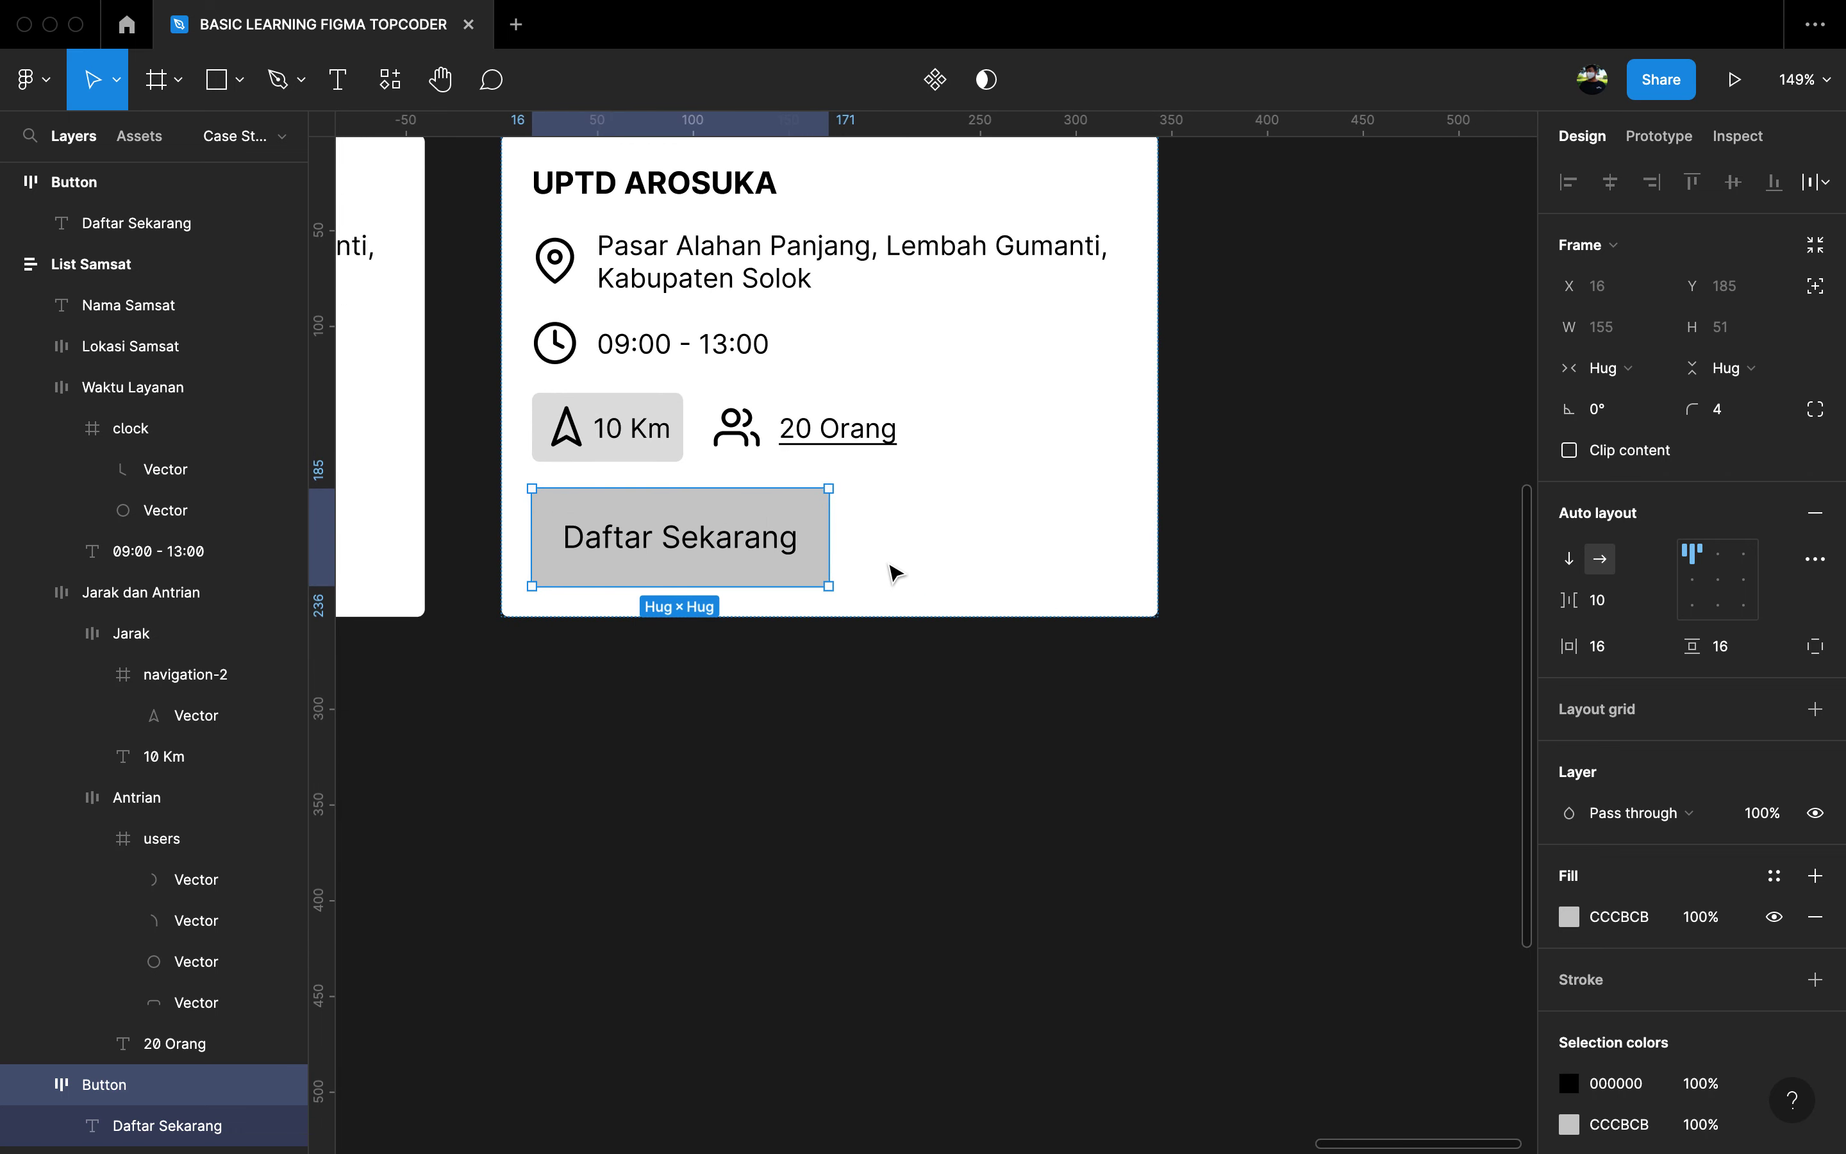
scroll(894, 570, left, 5)
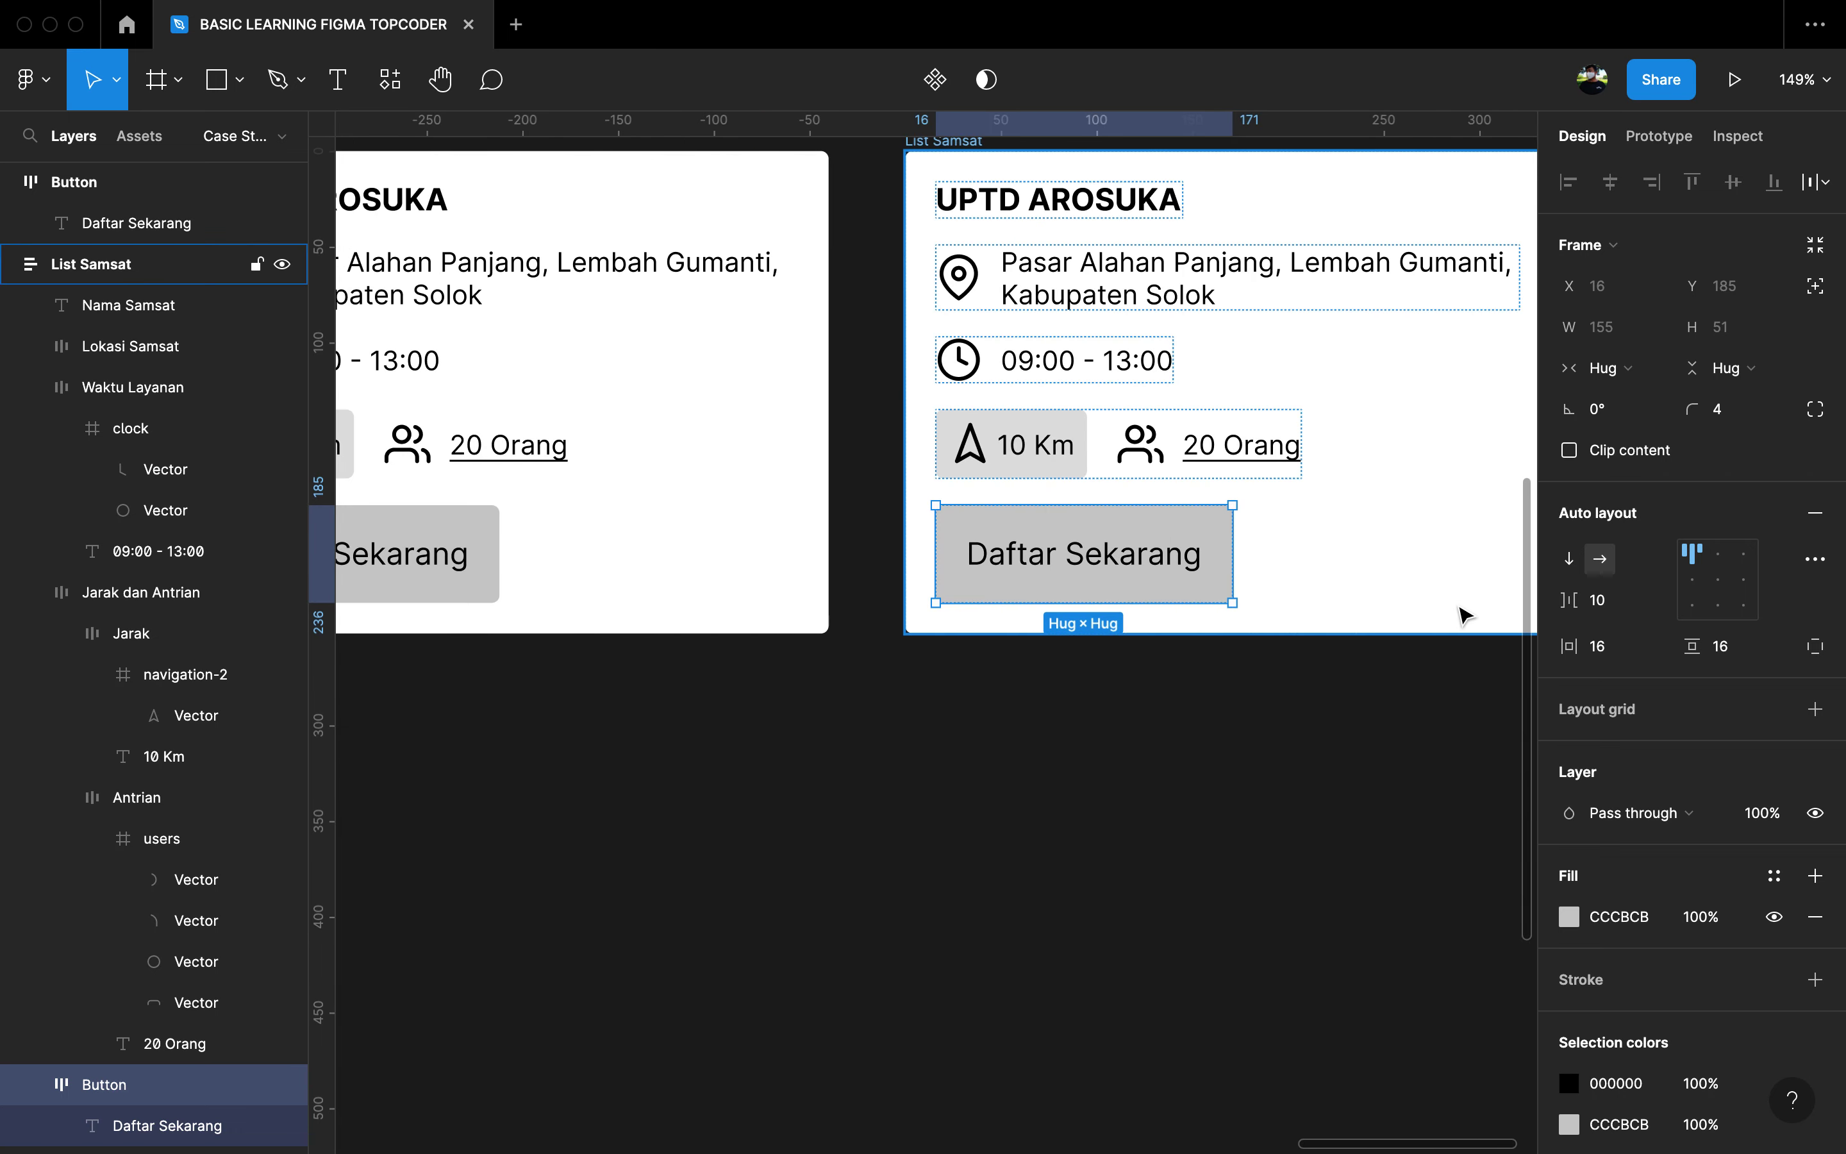
double_click(1211, 456)
click(1205, 449)
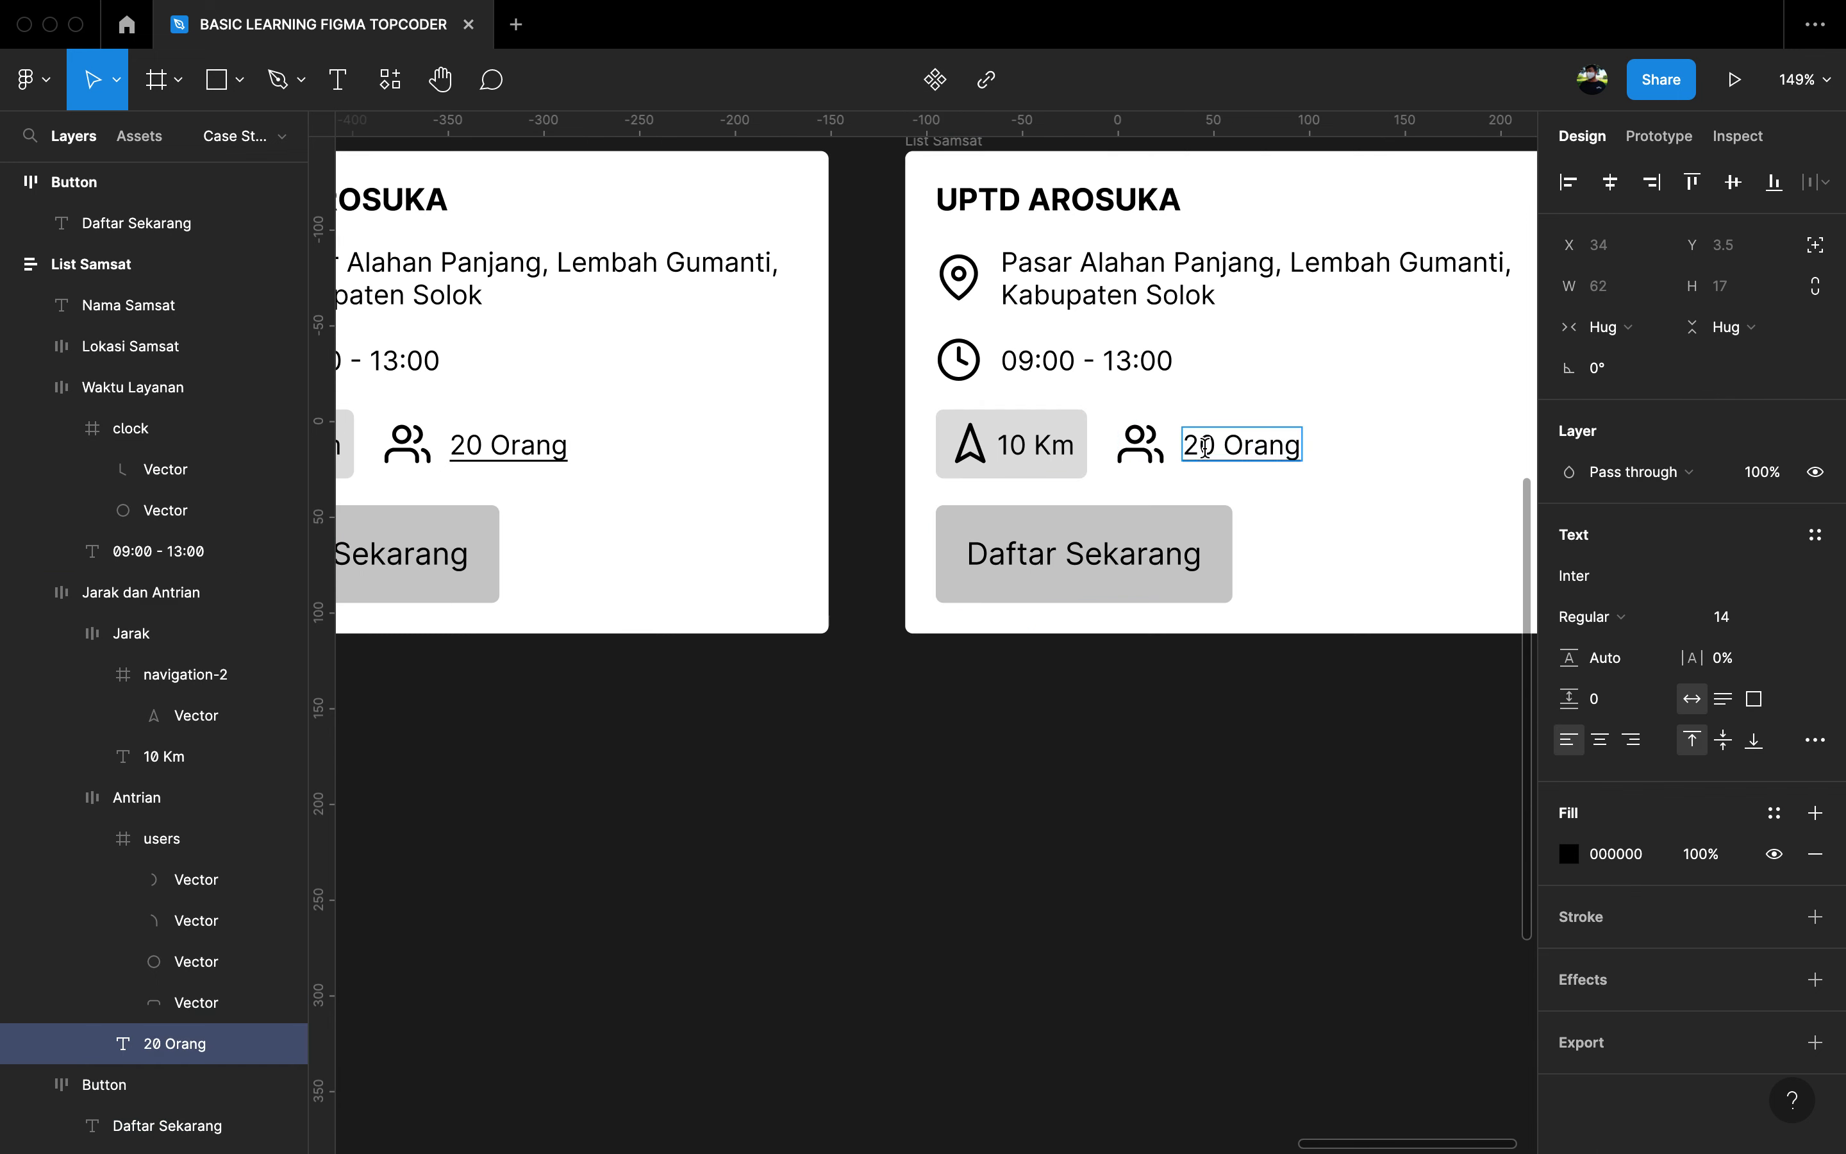
key(Escape)
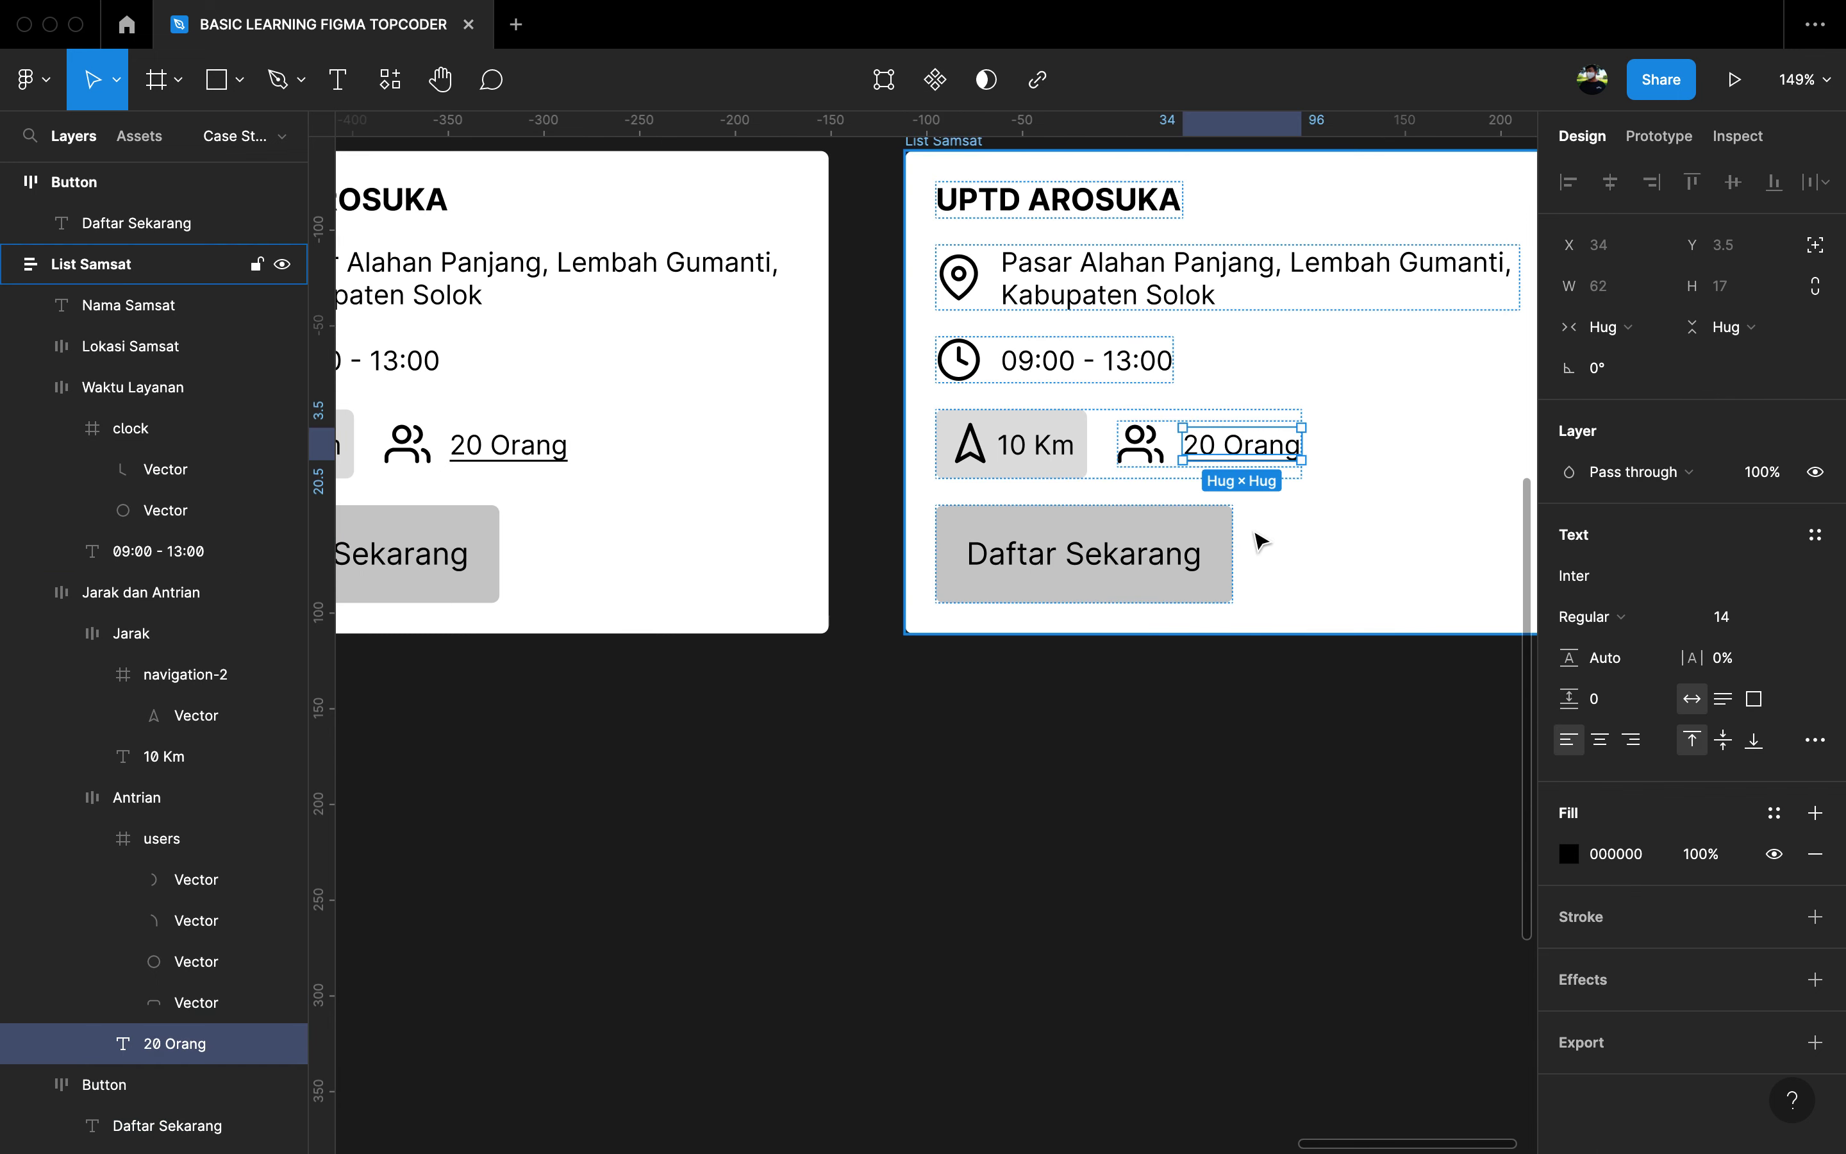
double_click(1202, 442)
click(1201, 440)
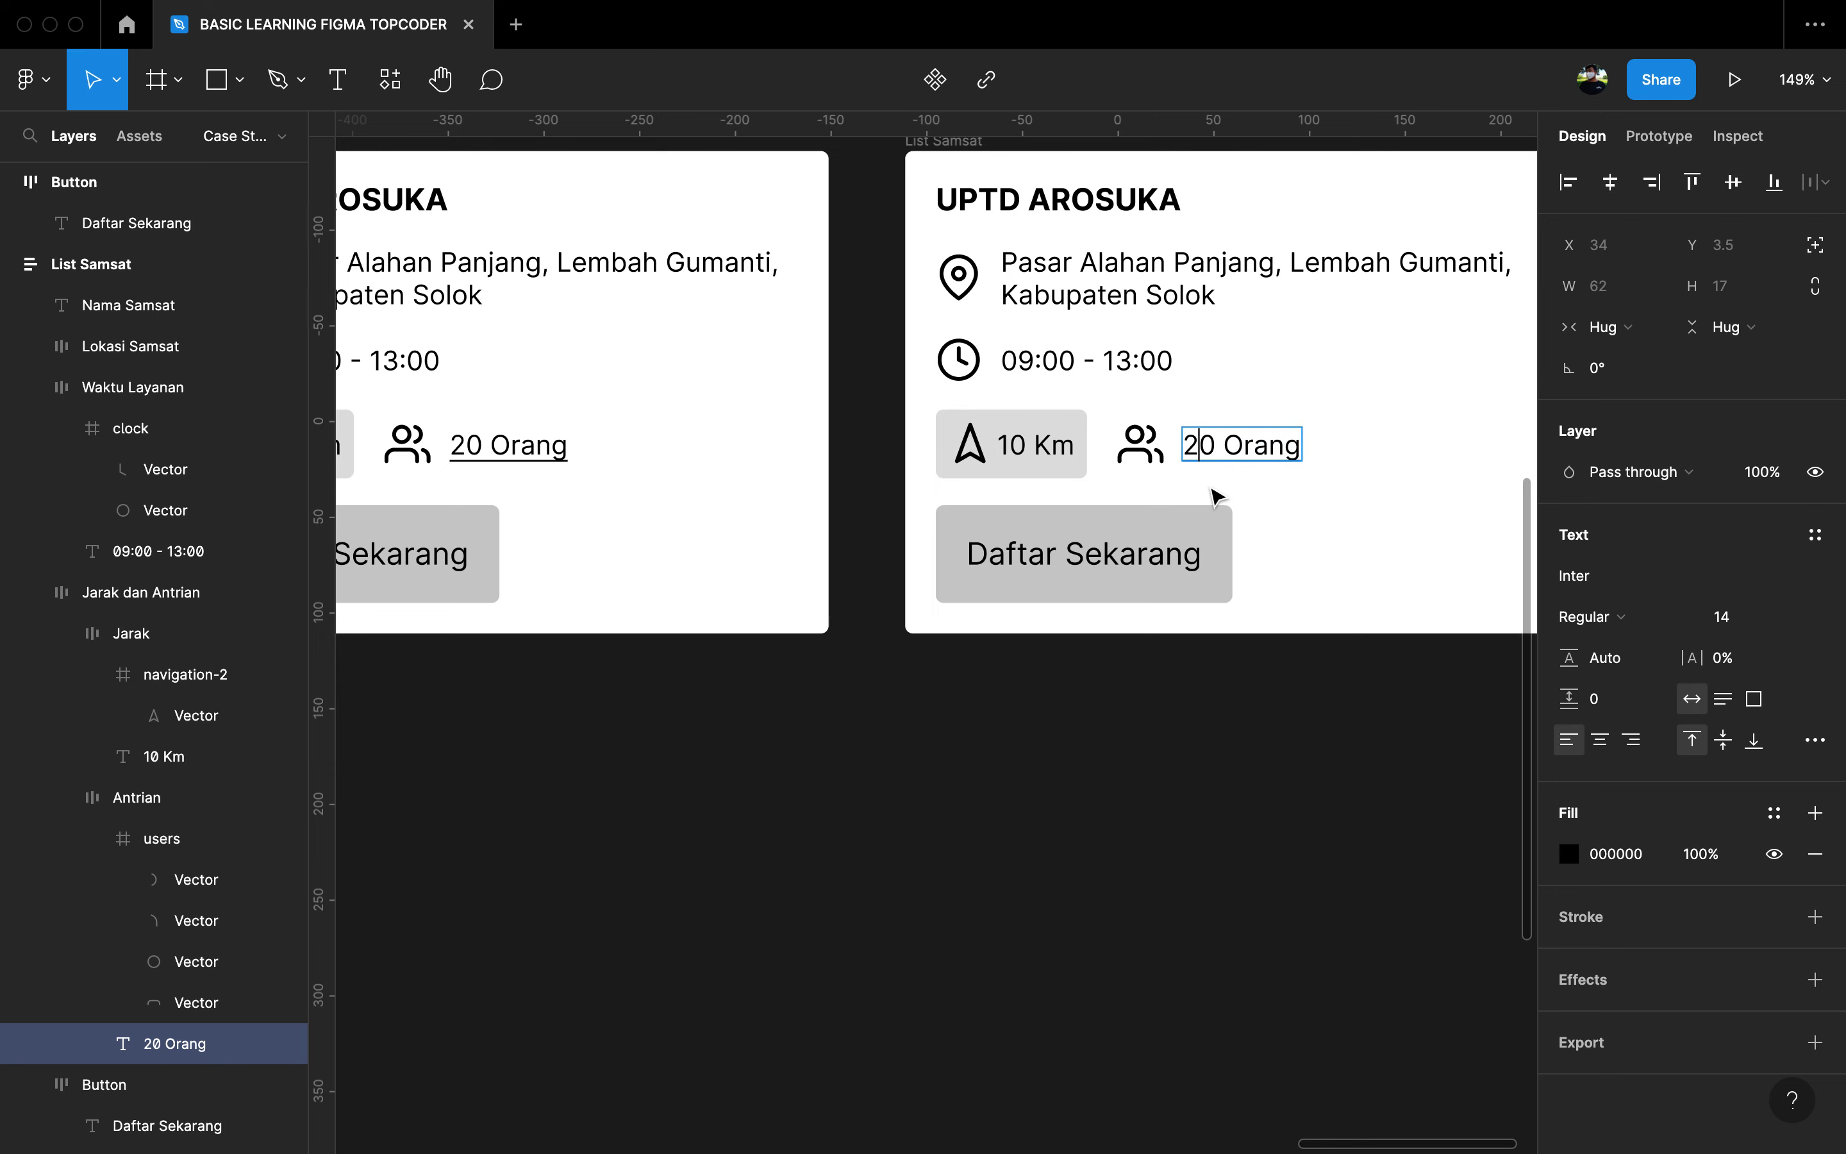
key(Escape)
Step: Set the layer opacity of the second card's "Daftar Sekarang" button to 20%
click(1208, 549)
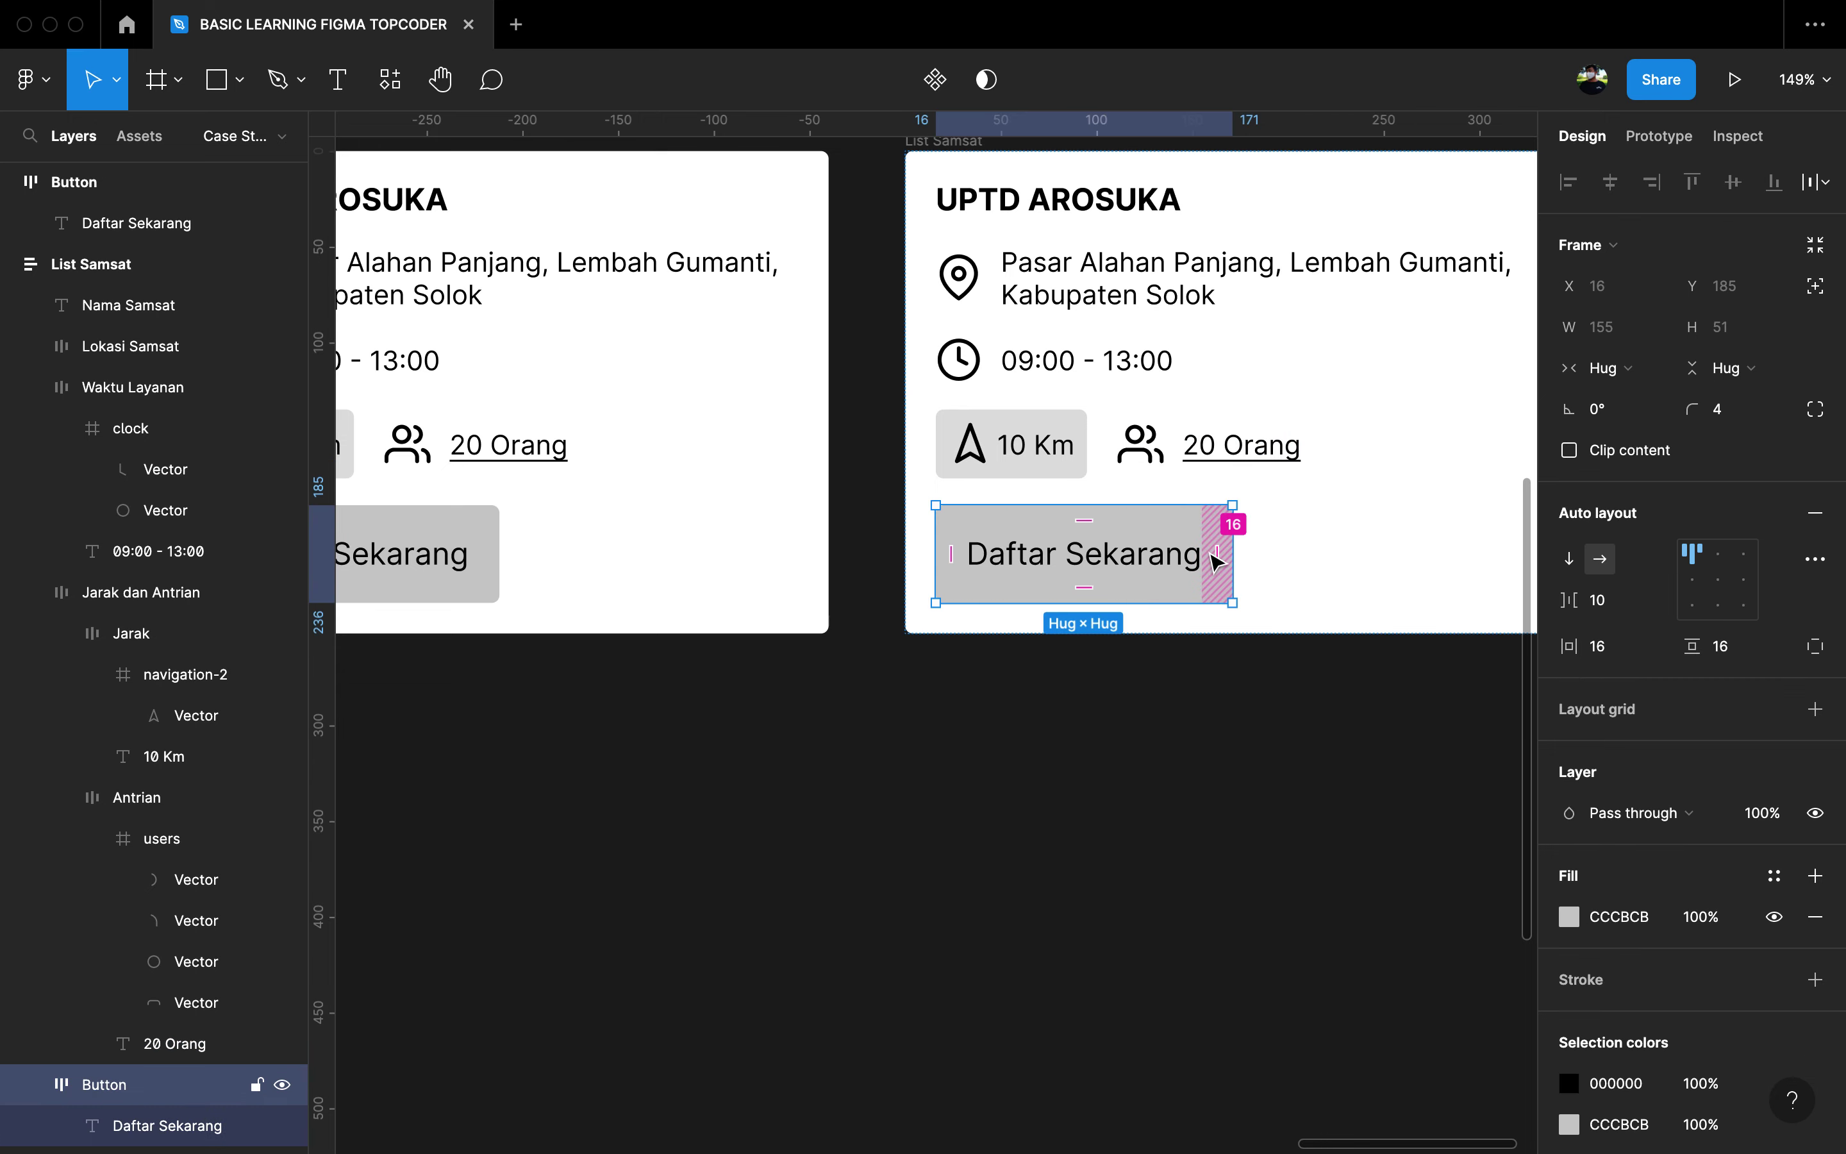
scroll(1219, 562, down, 5)
scroll(1289, 637, up, 5)
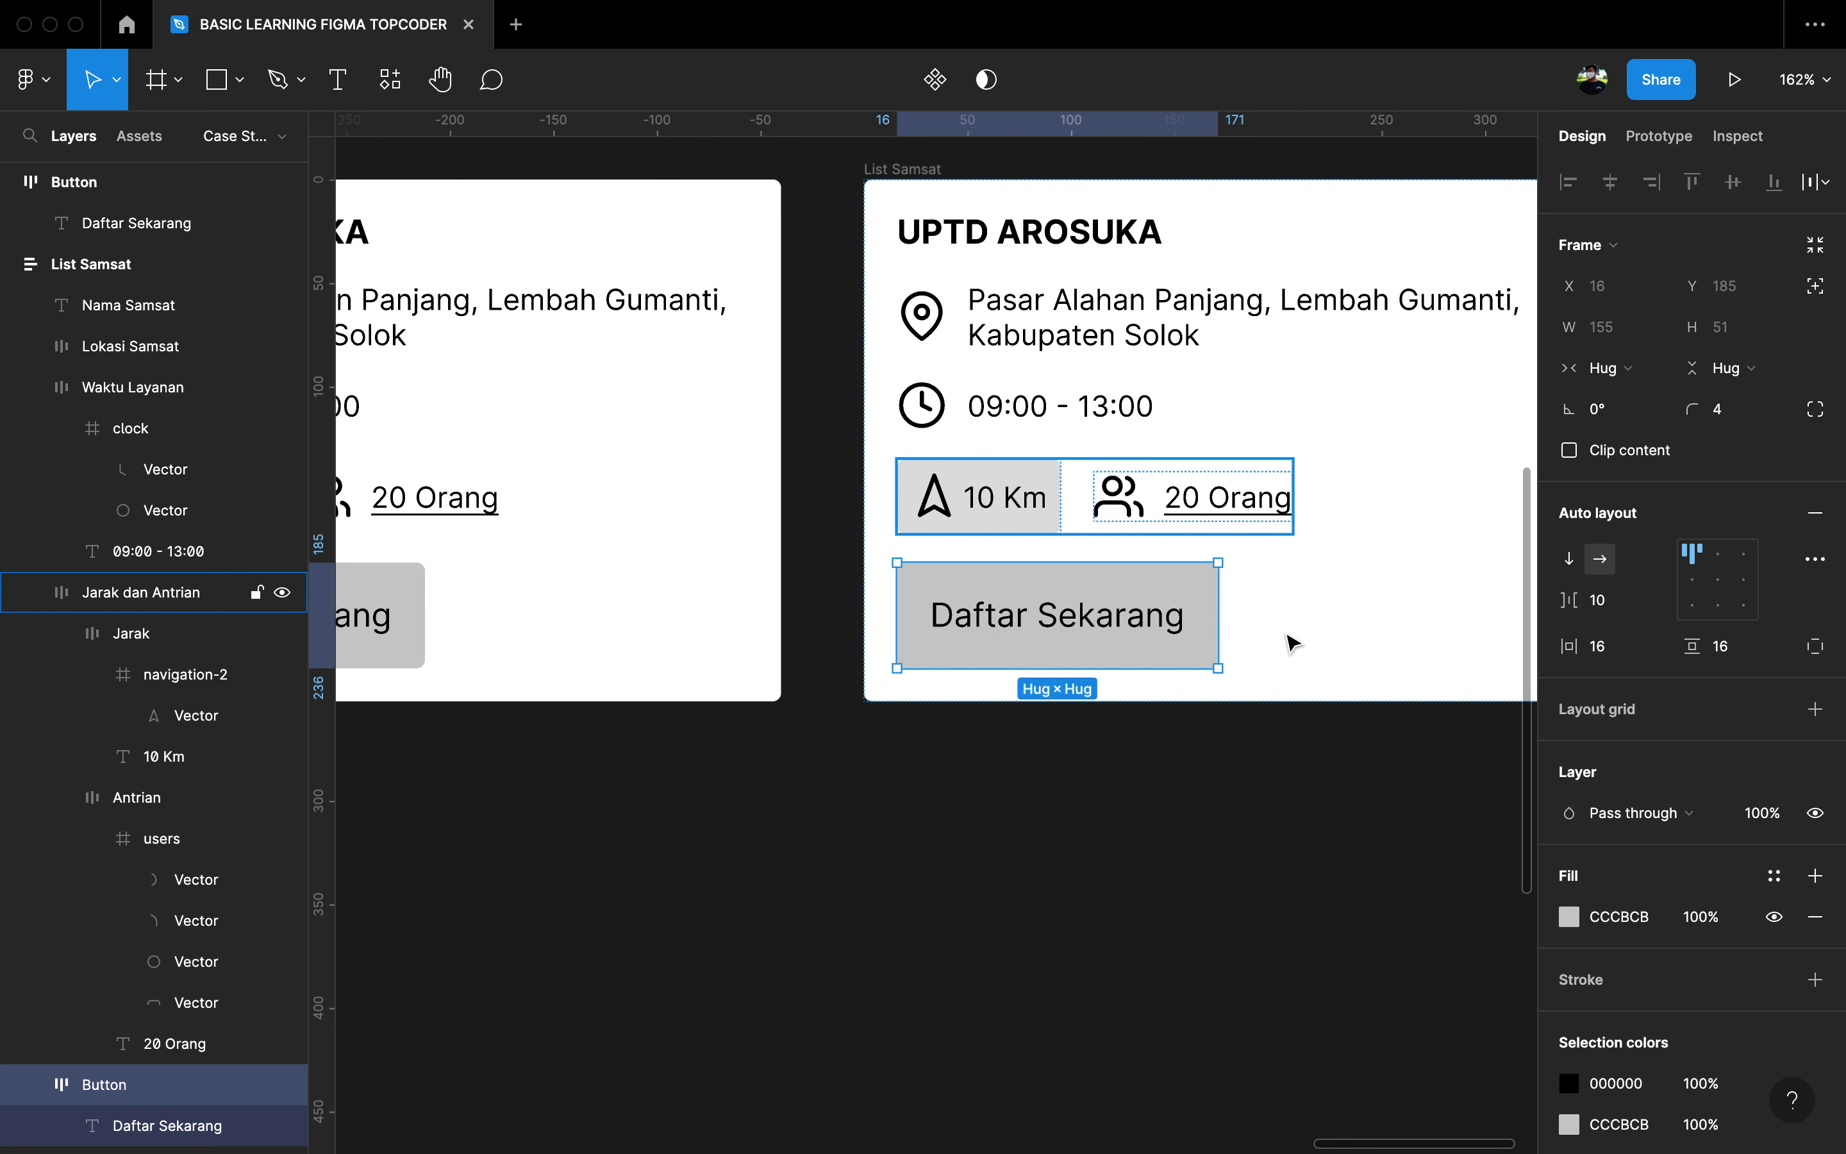
click(1289, 641)
scroll(1220, 640, right, 3)
scroll(1220, 640, down, 2)
click(932, 561)
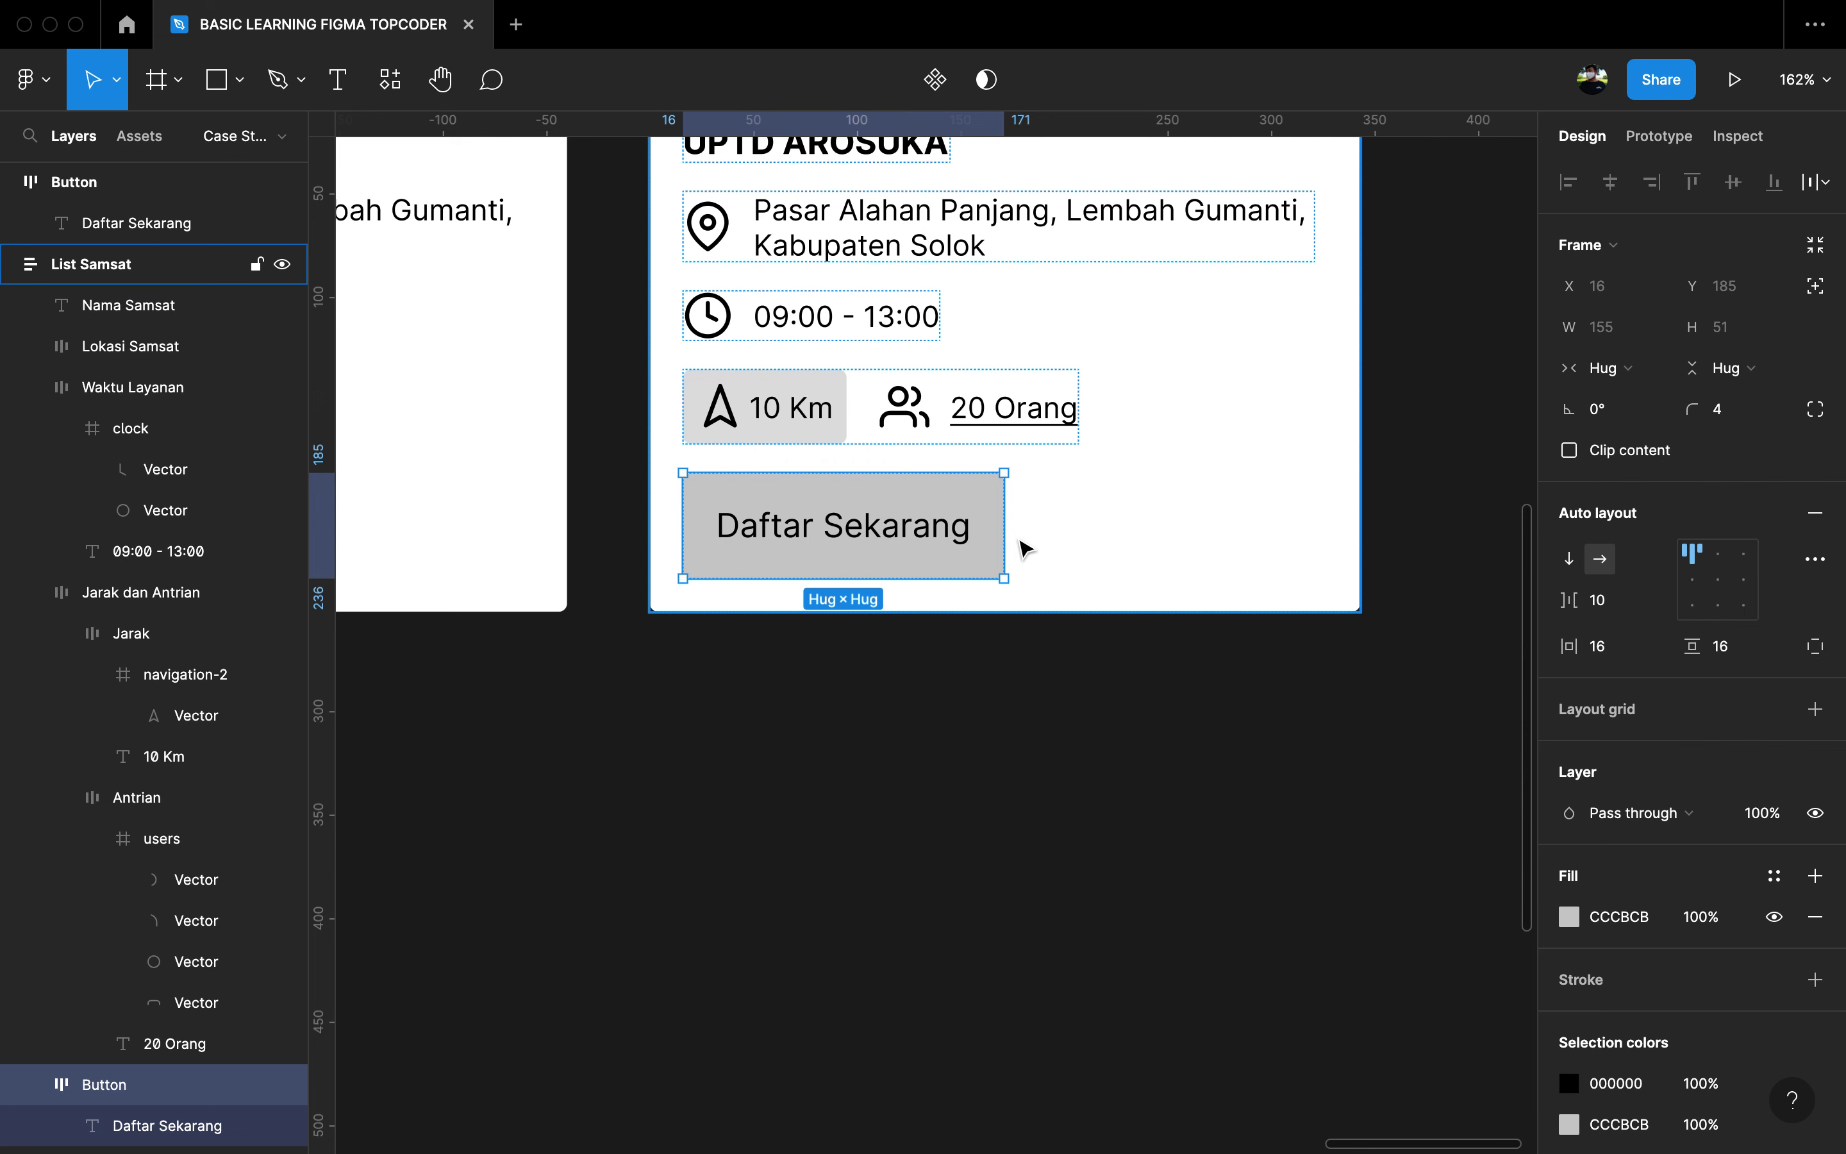
key(2)
click(1165, 692)
click(1092, 597)
click(992, 550)
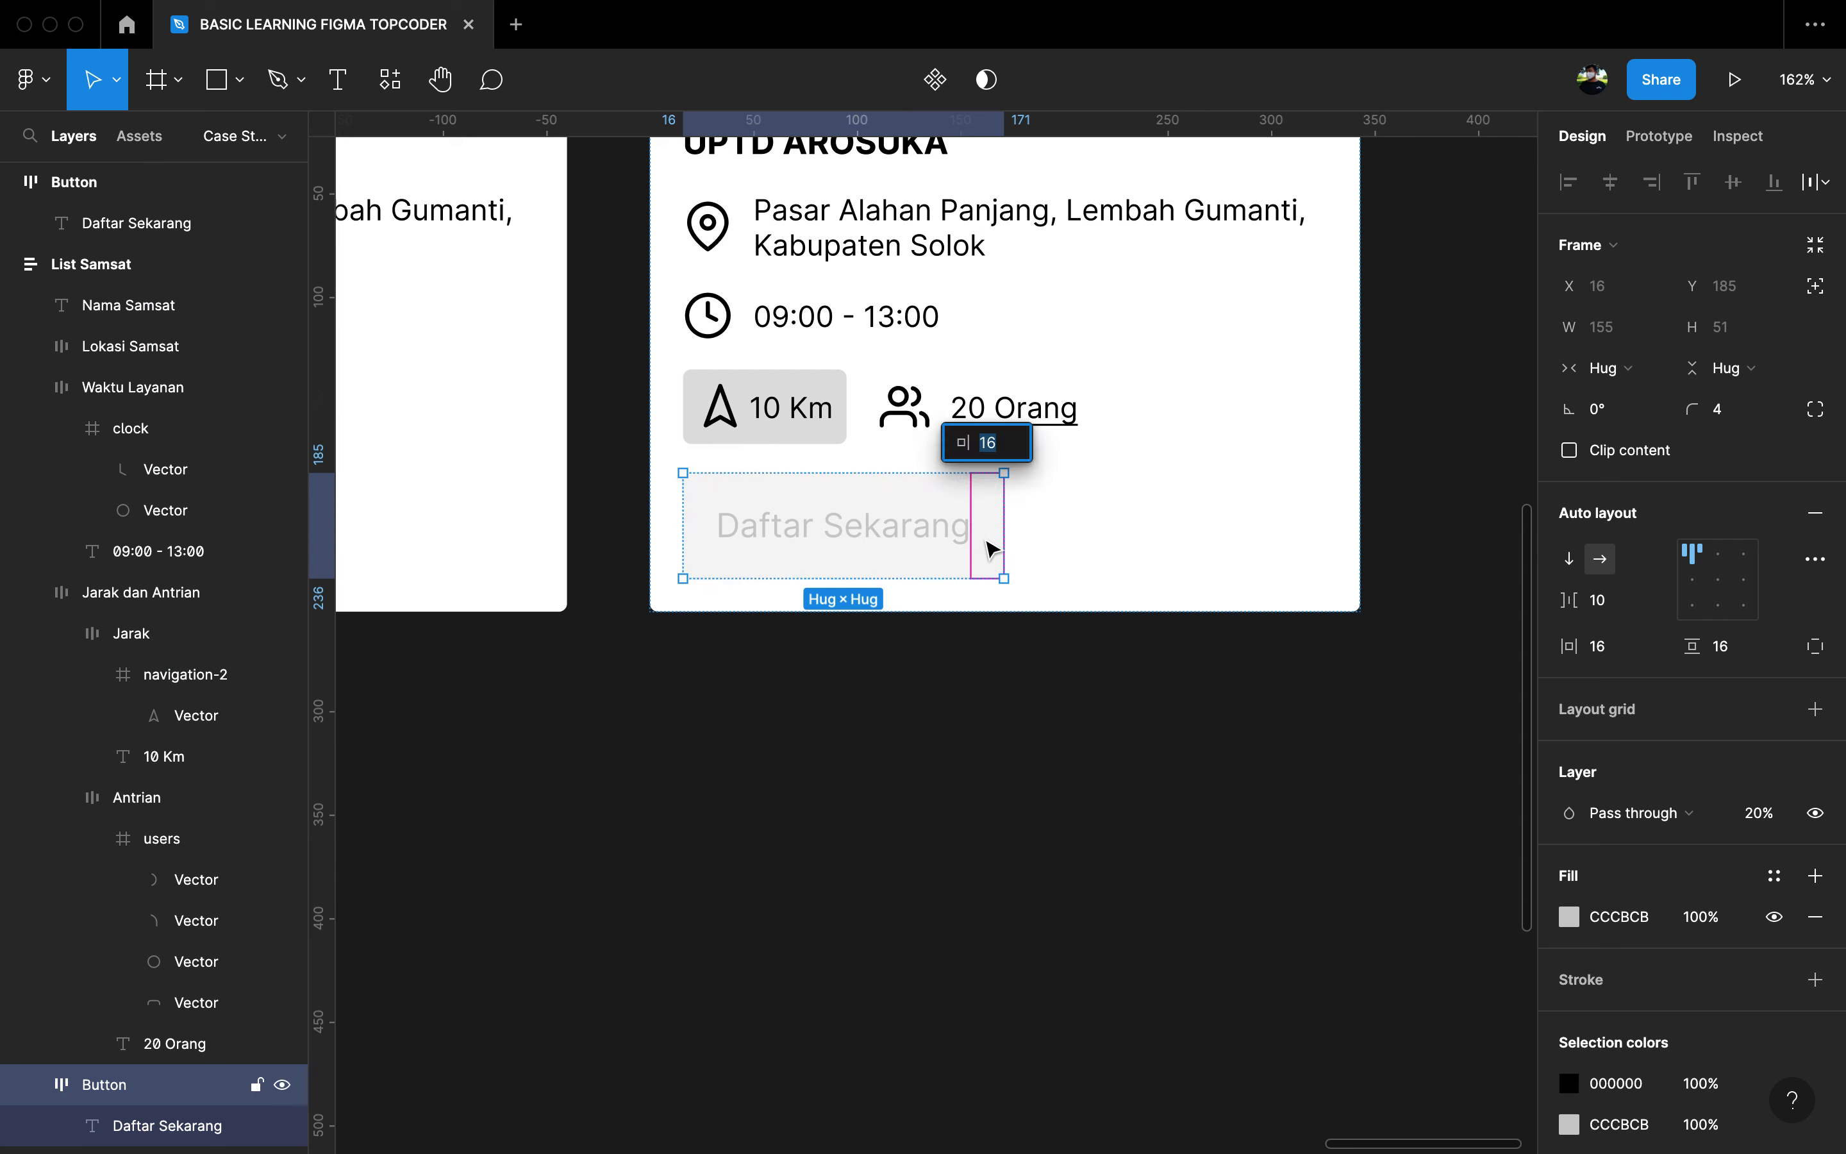
click(964, 626)
double_click(826, 537)
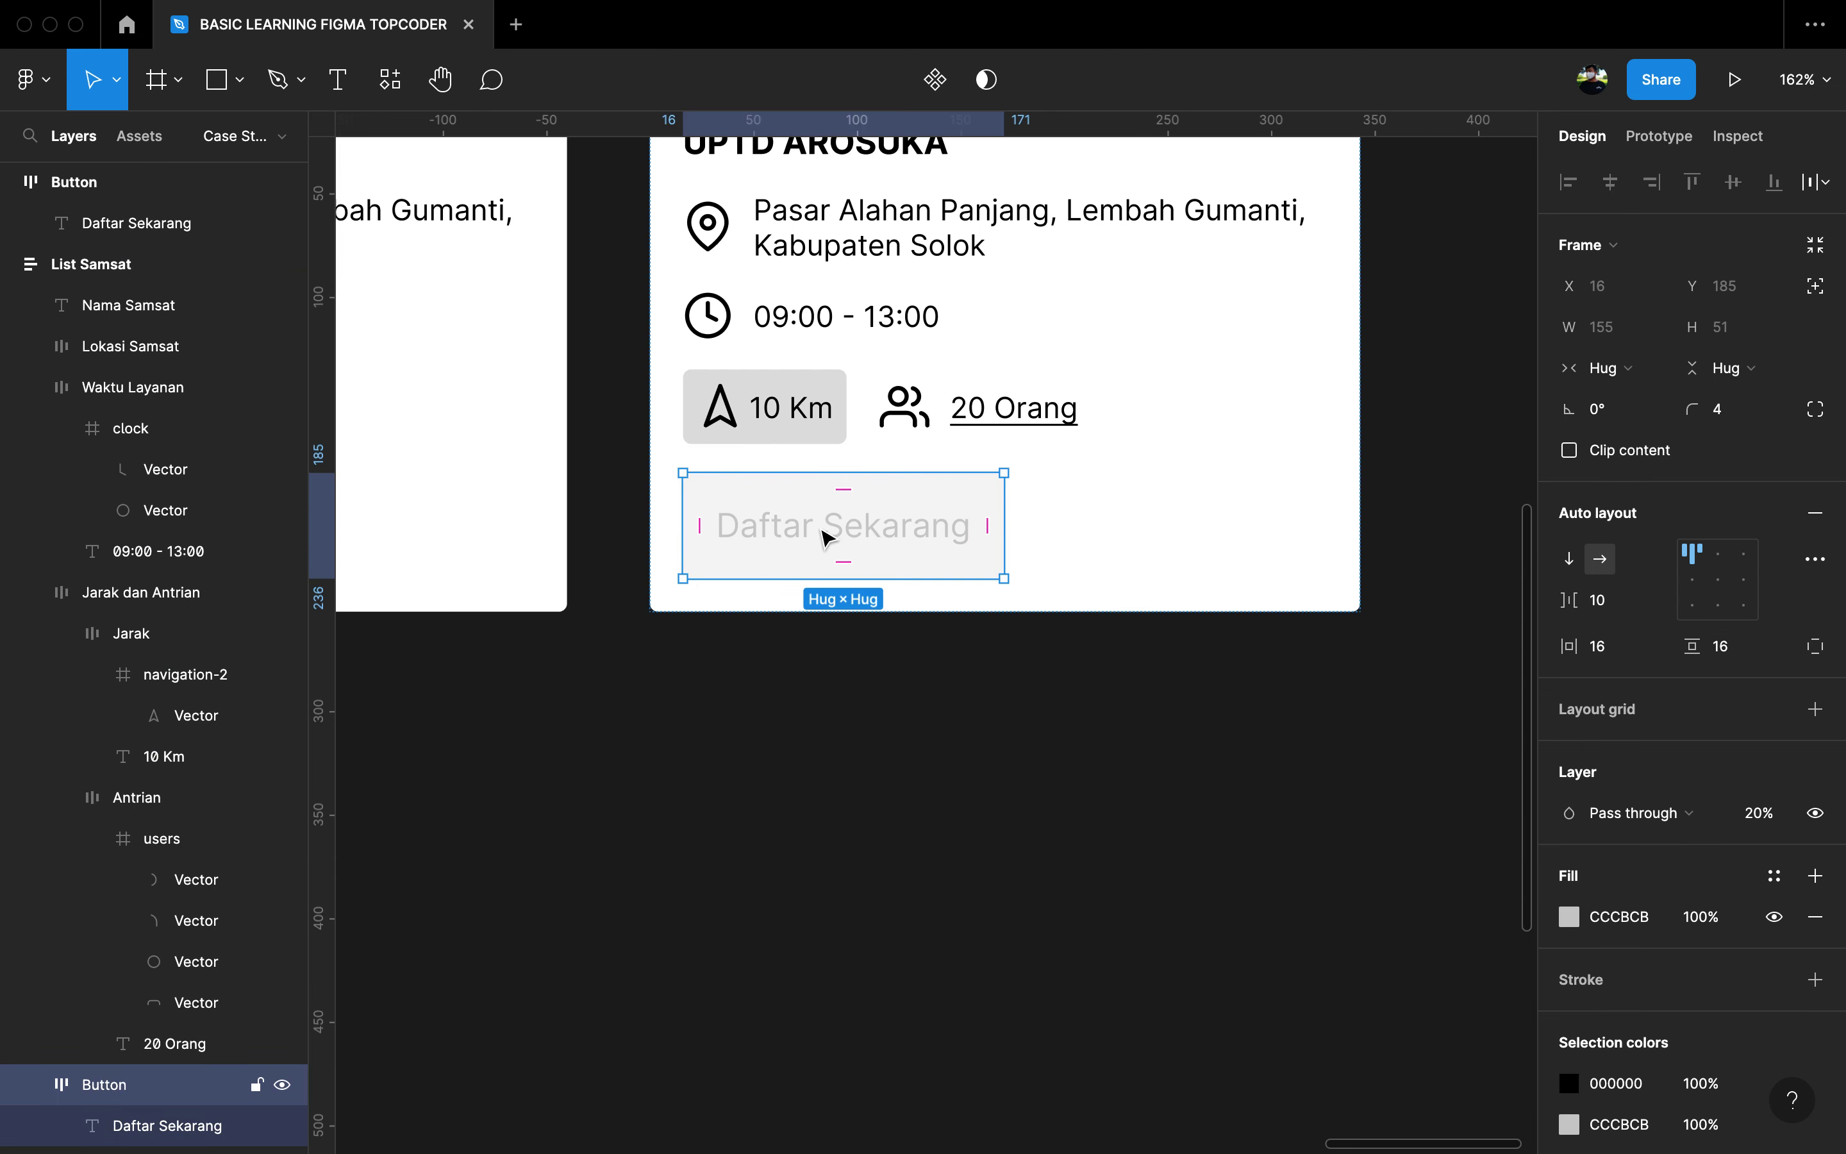
Step: Group the faded "Daftar Sekarang" button and convert the group into an auto layout frame
scroll(141, 1064, down, 1)
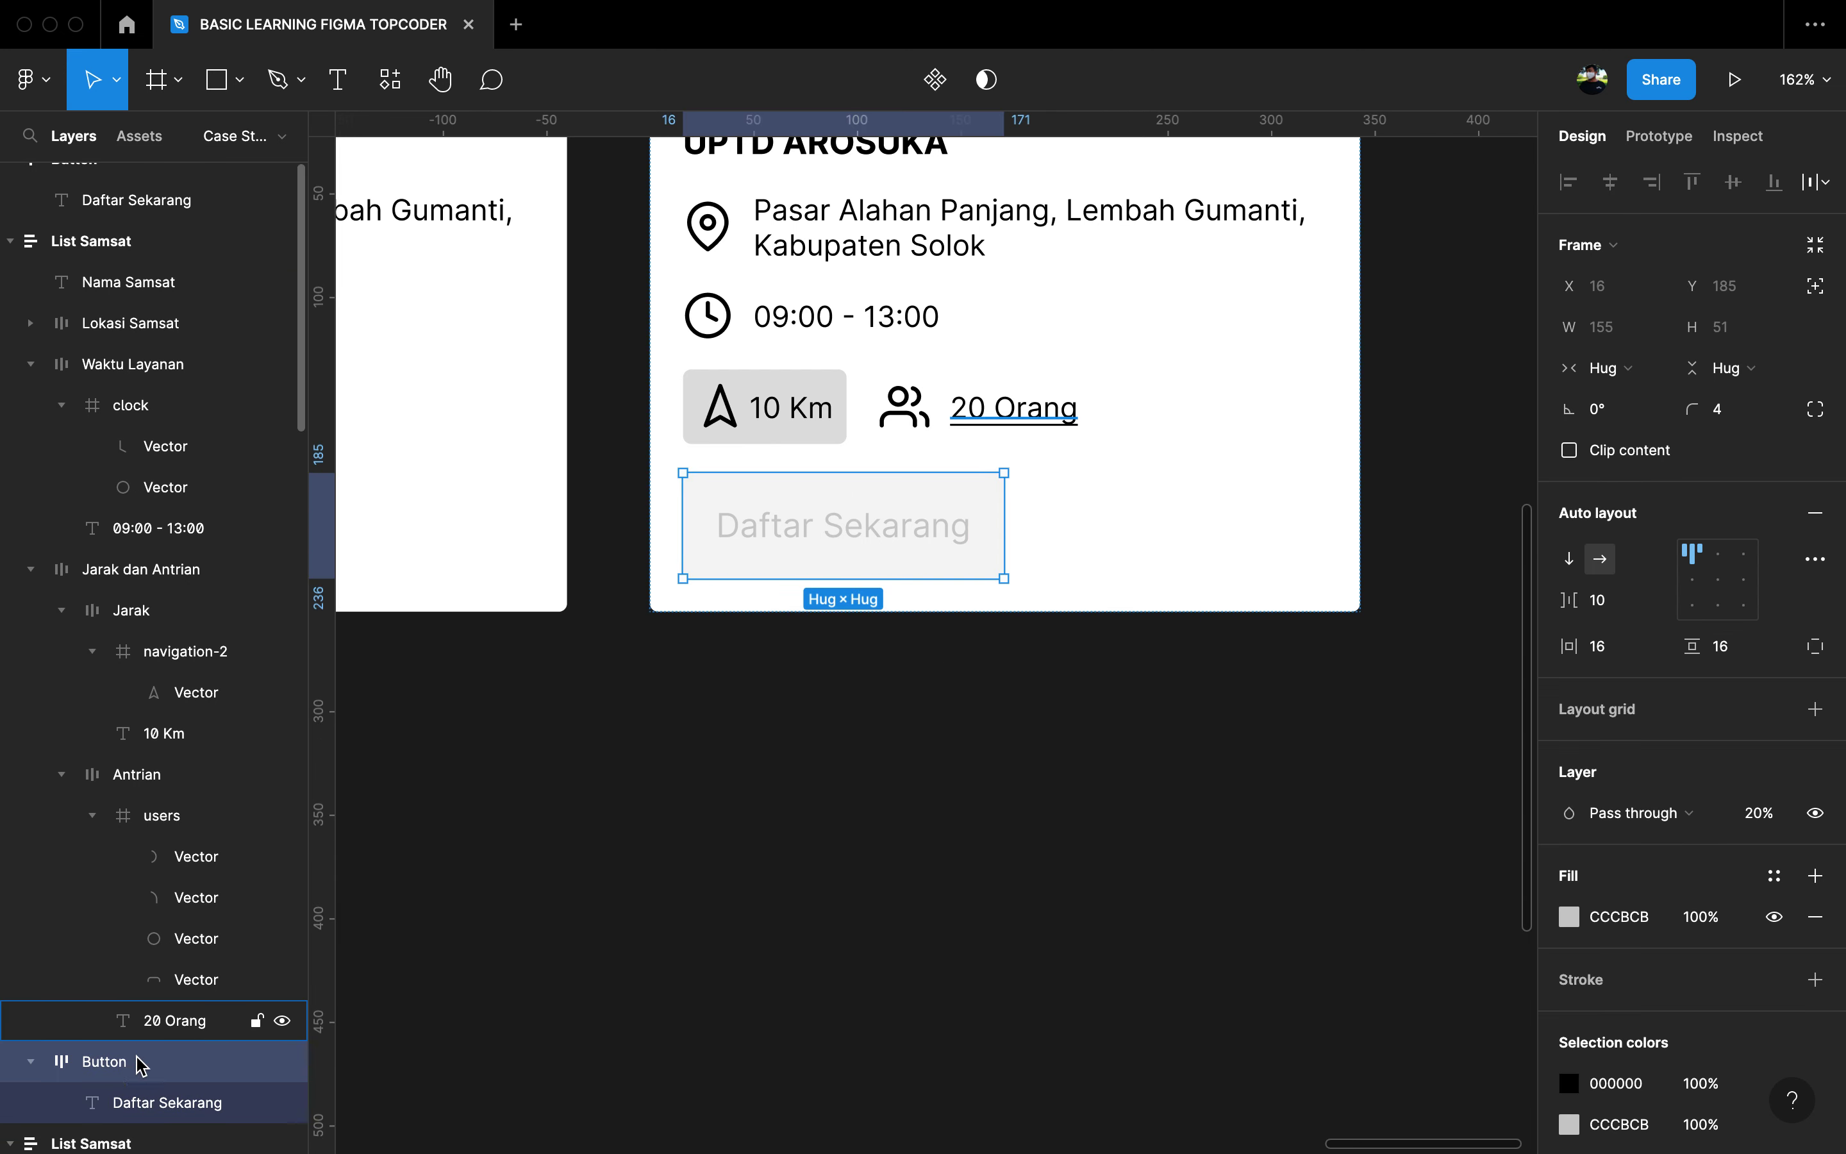
scroll(141, 1065, down, 2)
key(super+g)
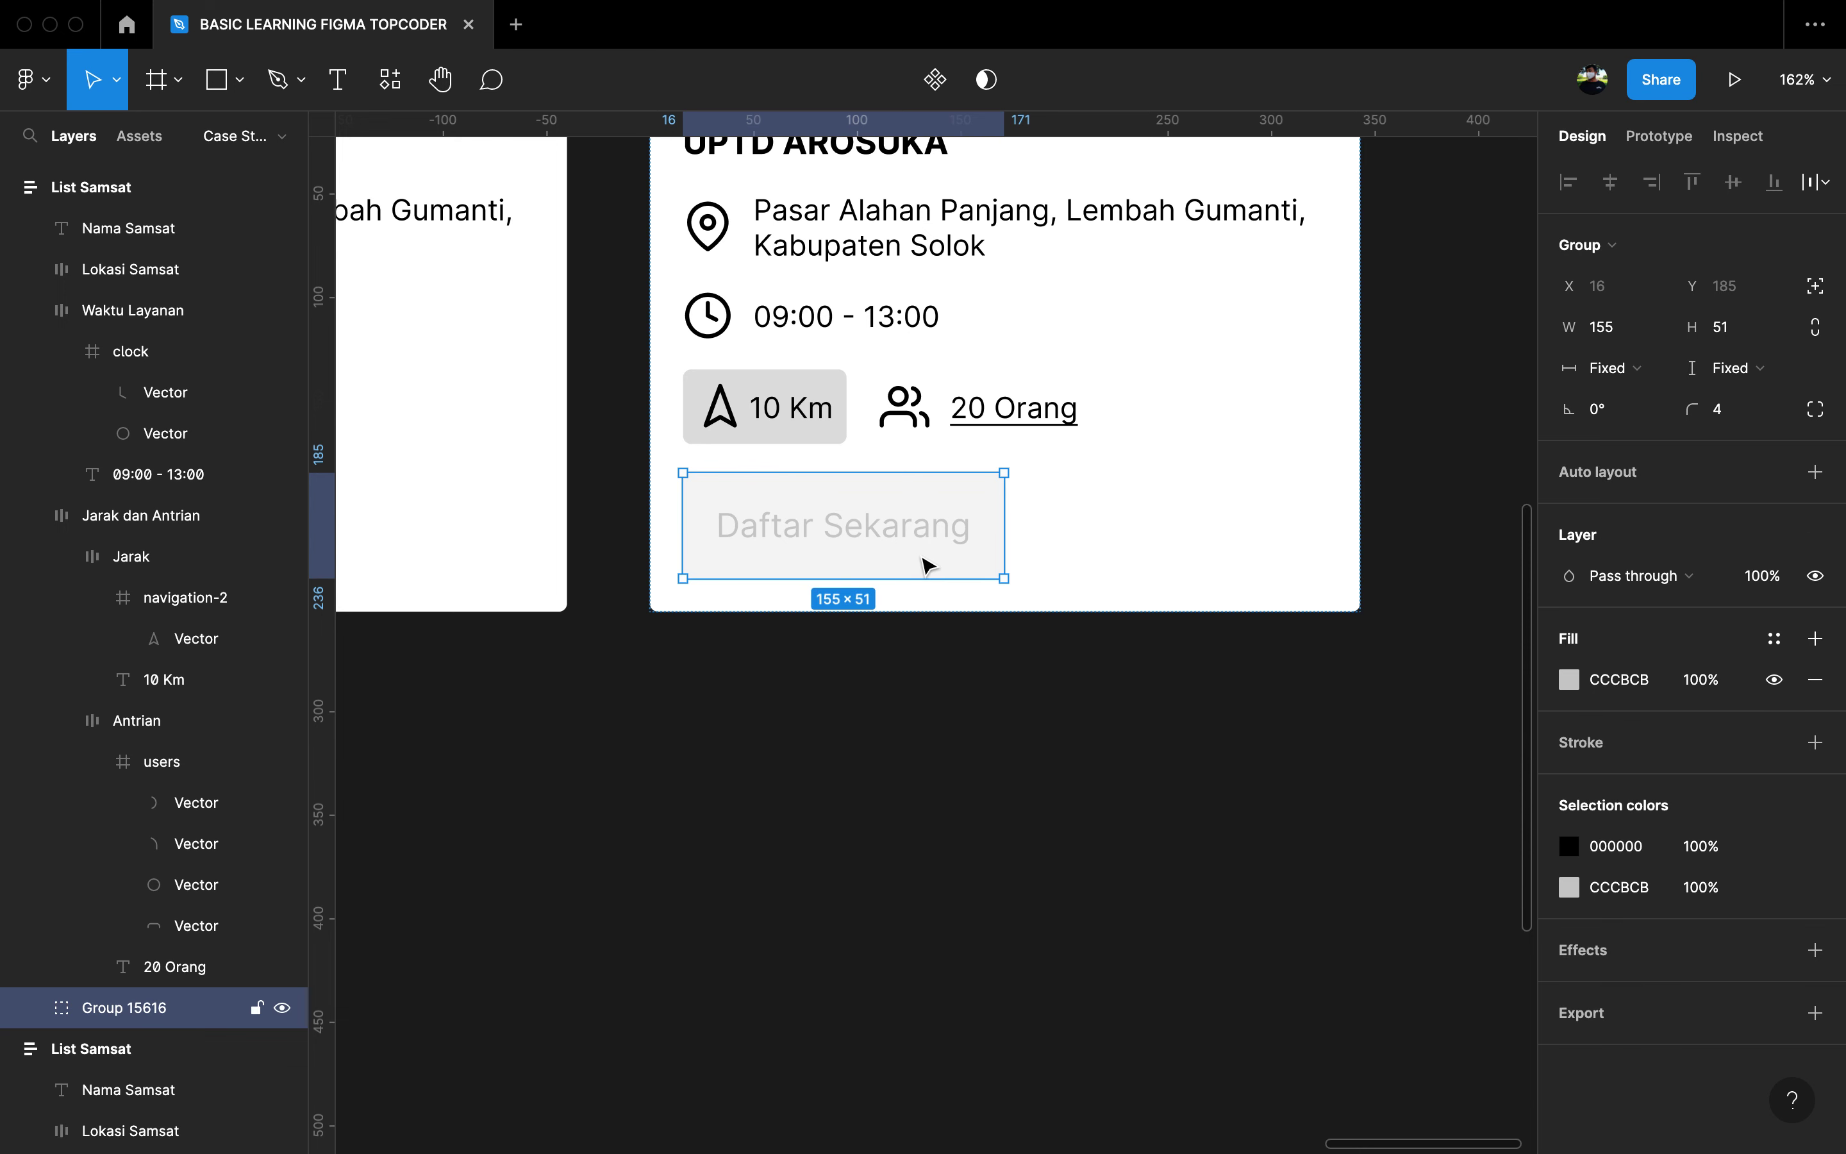
click(1695, 467)
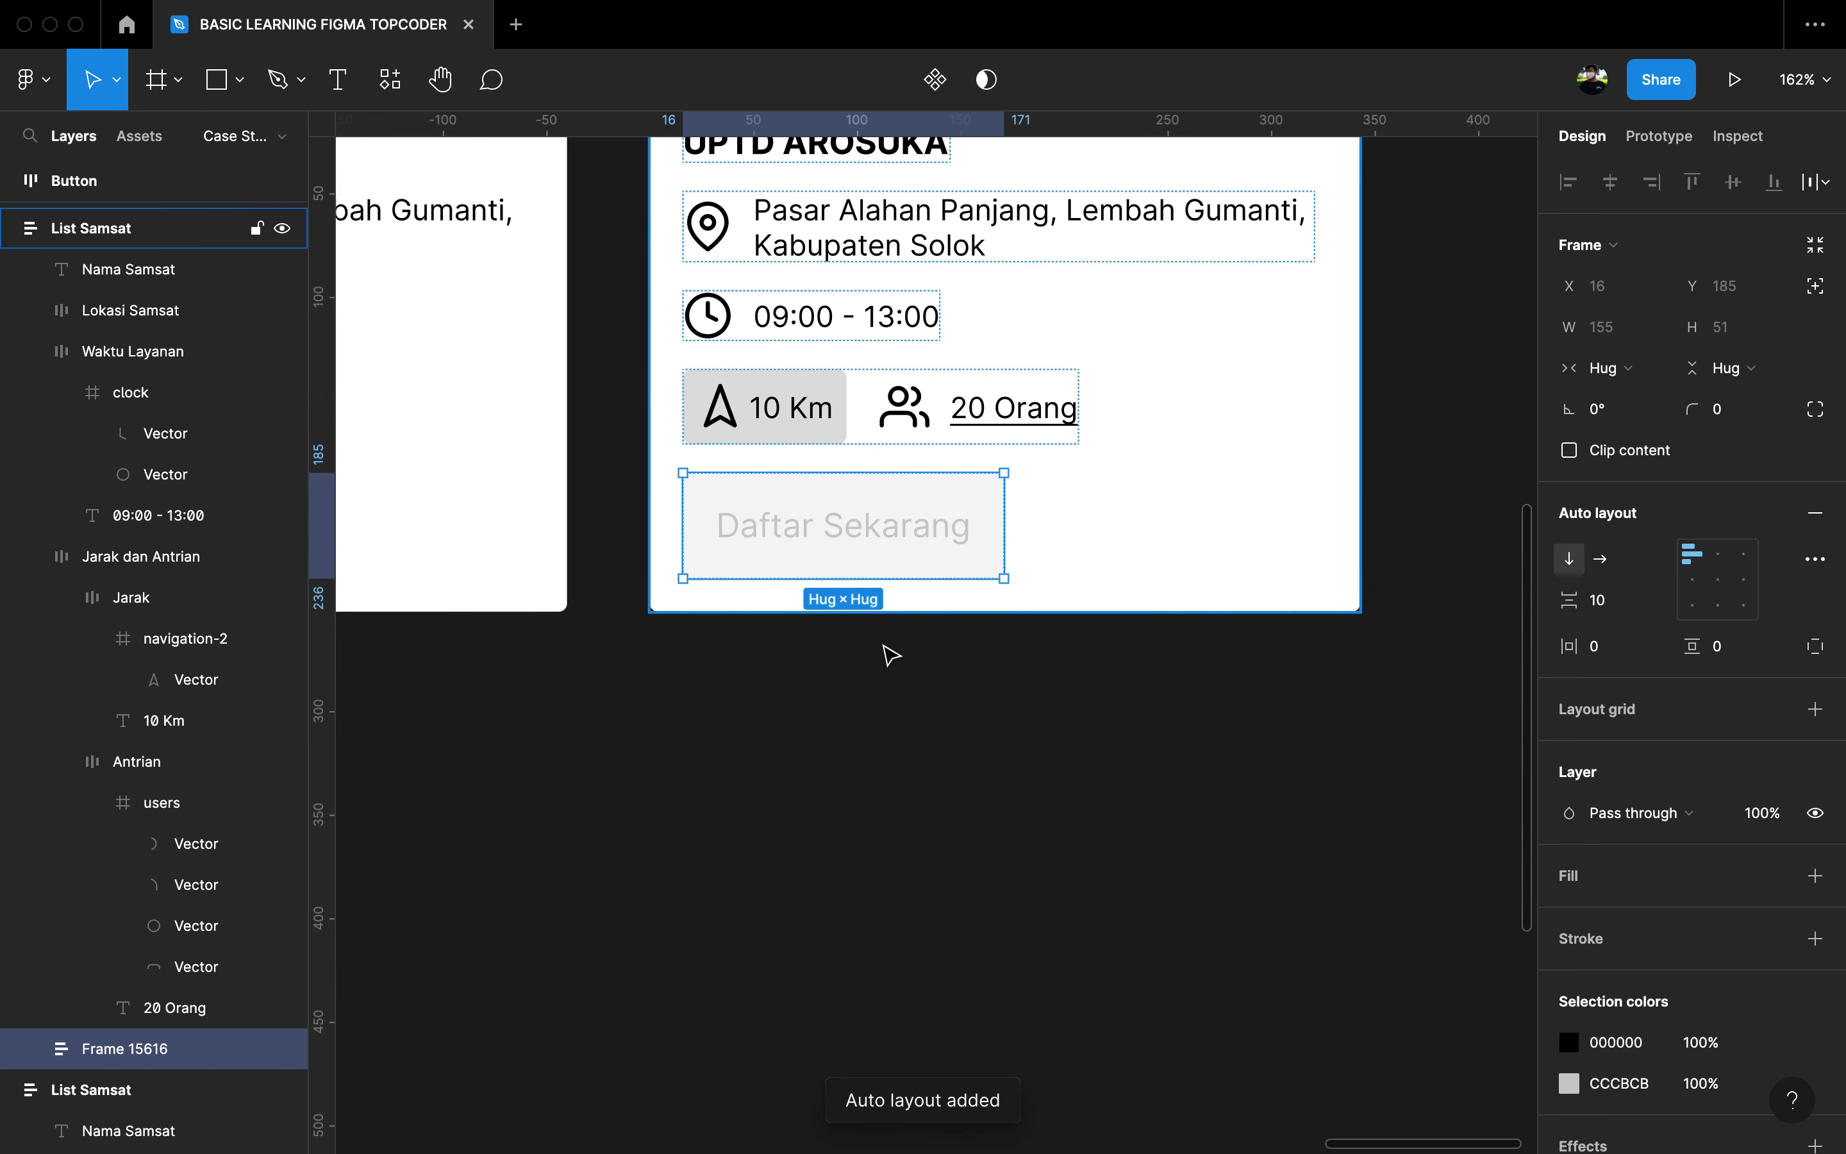
Step: Rename the frame around the faded button "Button dan Notifikasi" and set its auto layout direction to horizontal
double_click(152, 1050)
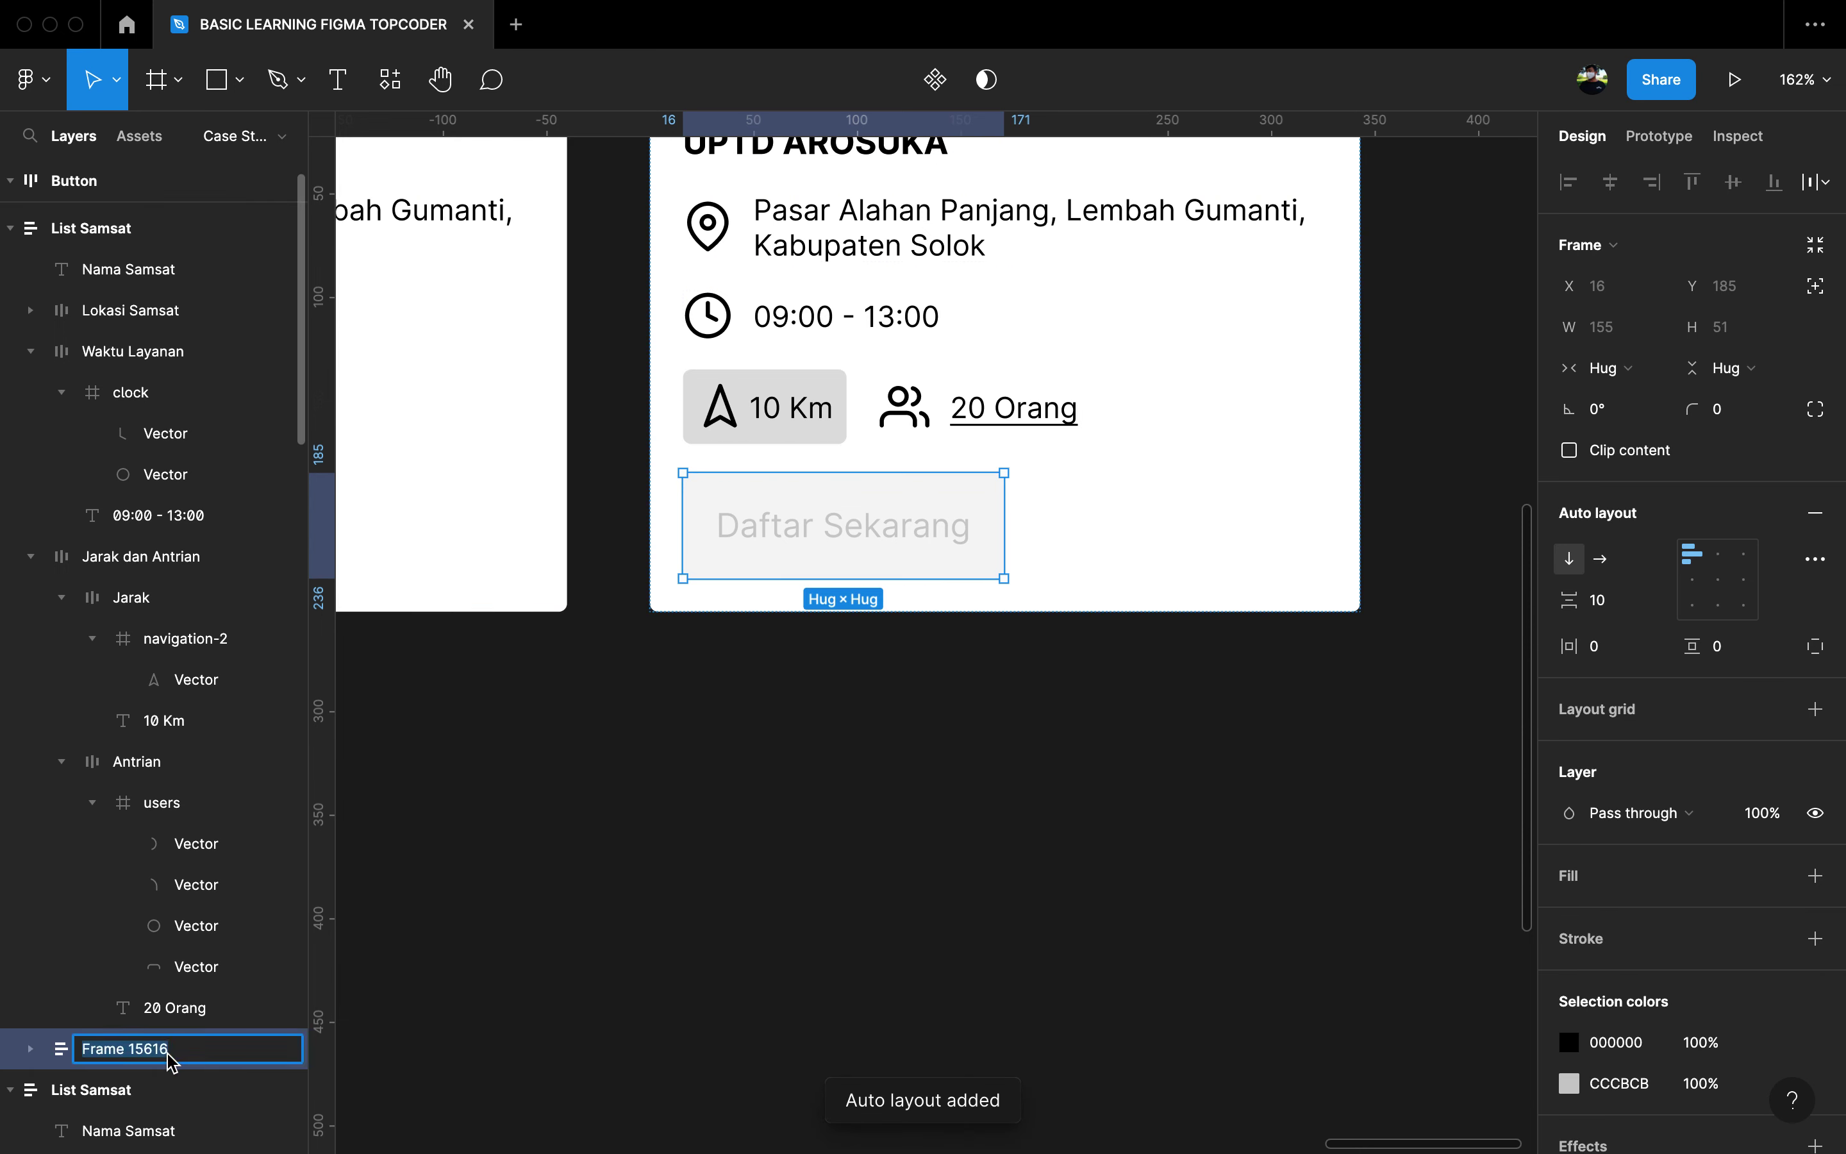
text(Button d)
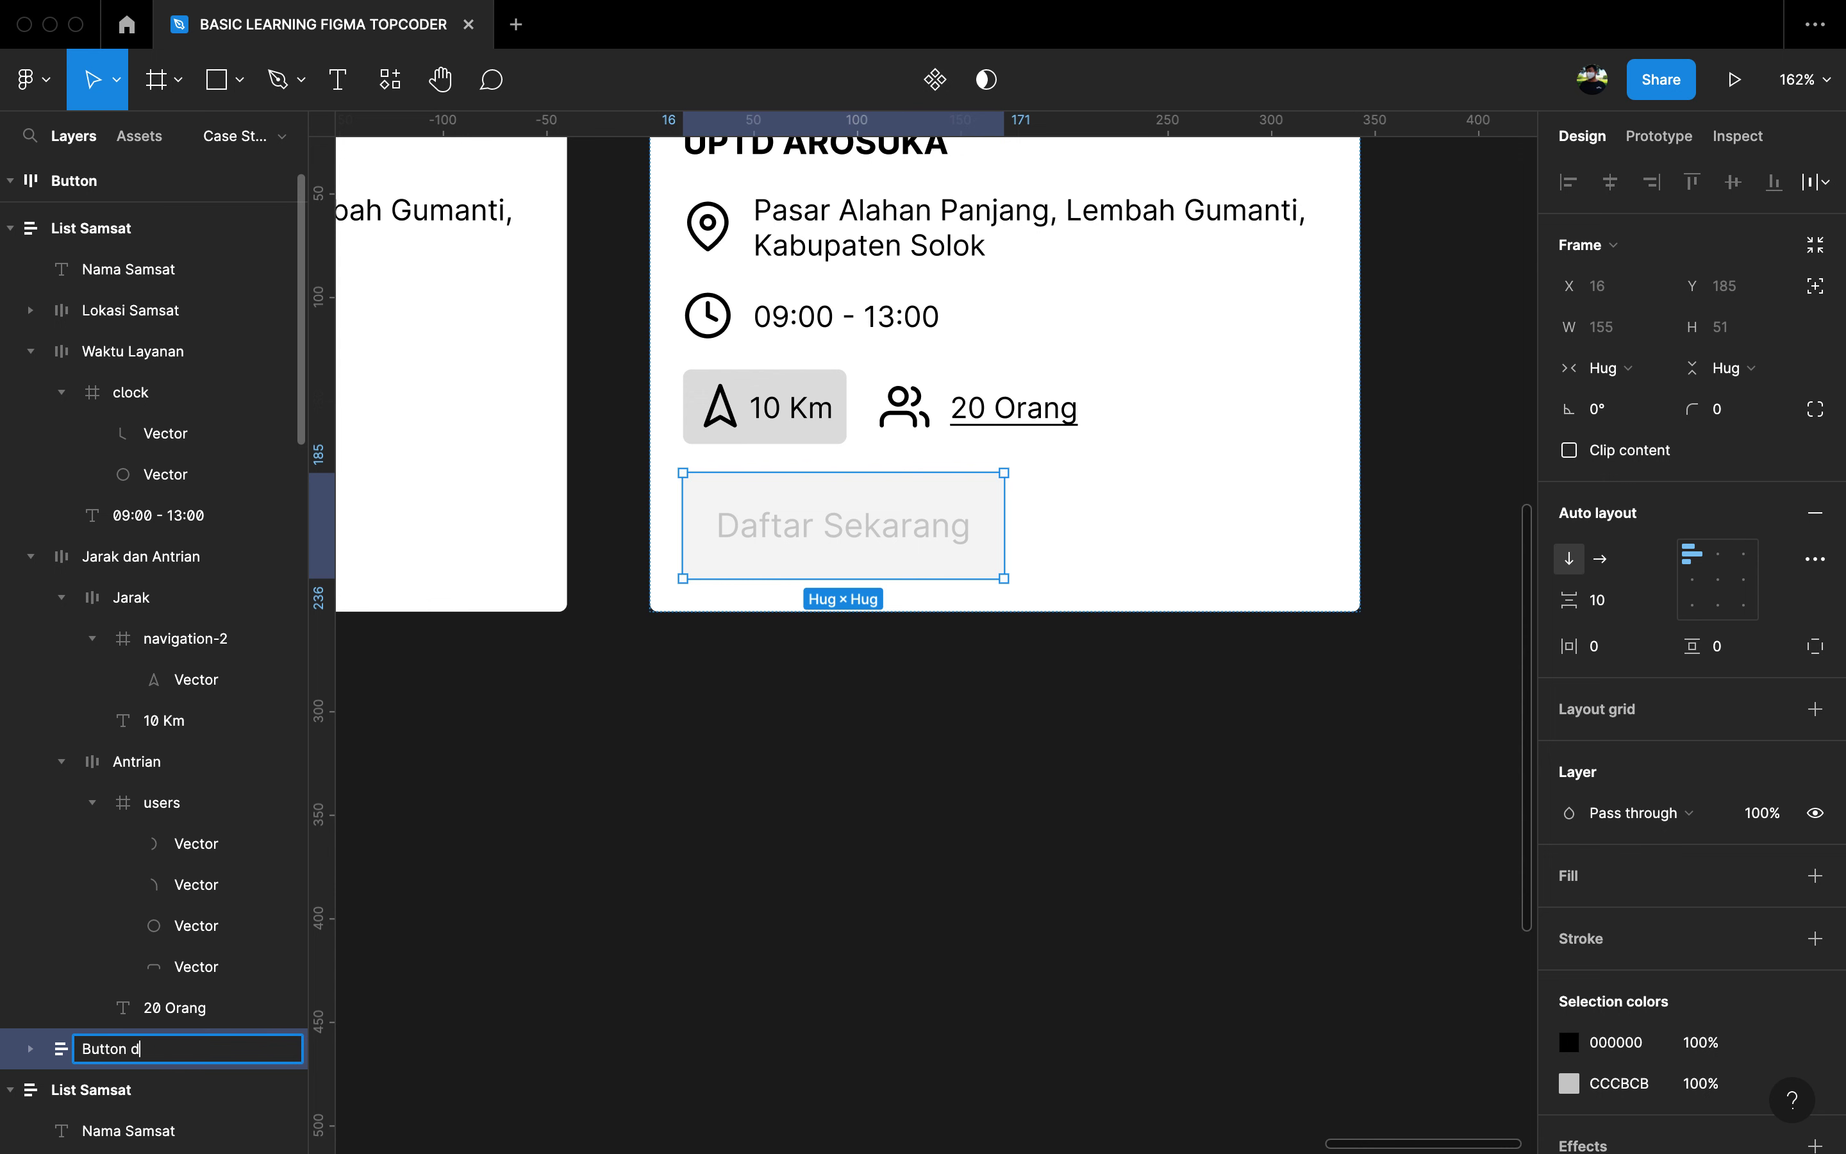
text(an Notifikasi)
key(Return)
click(622, 1000)
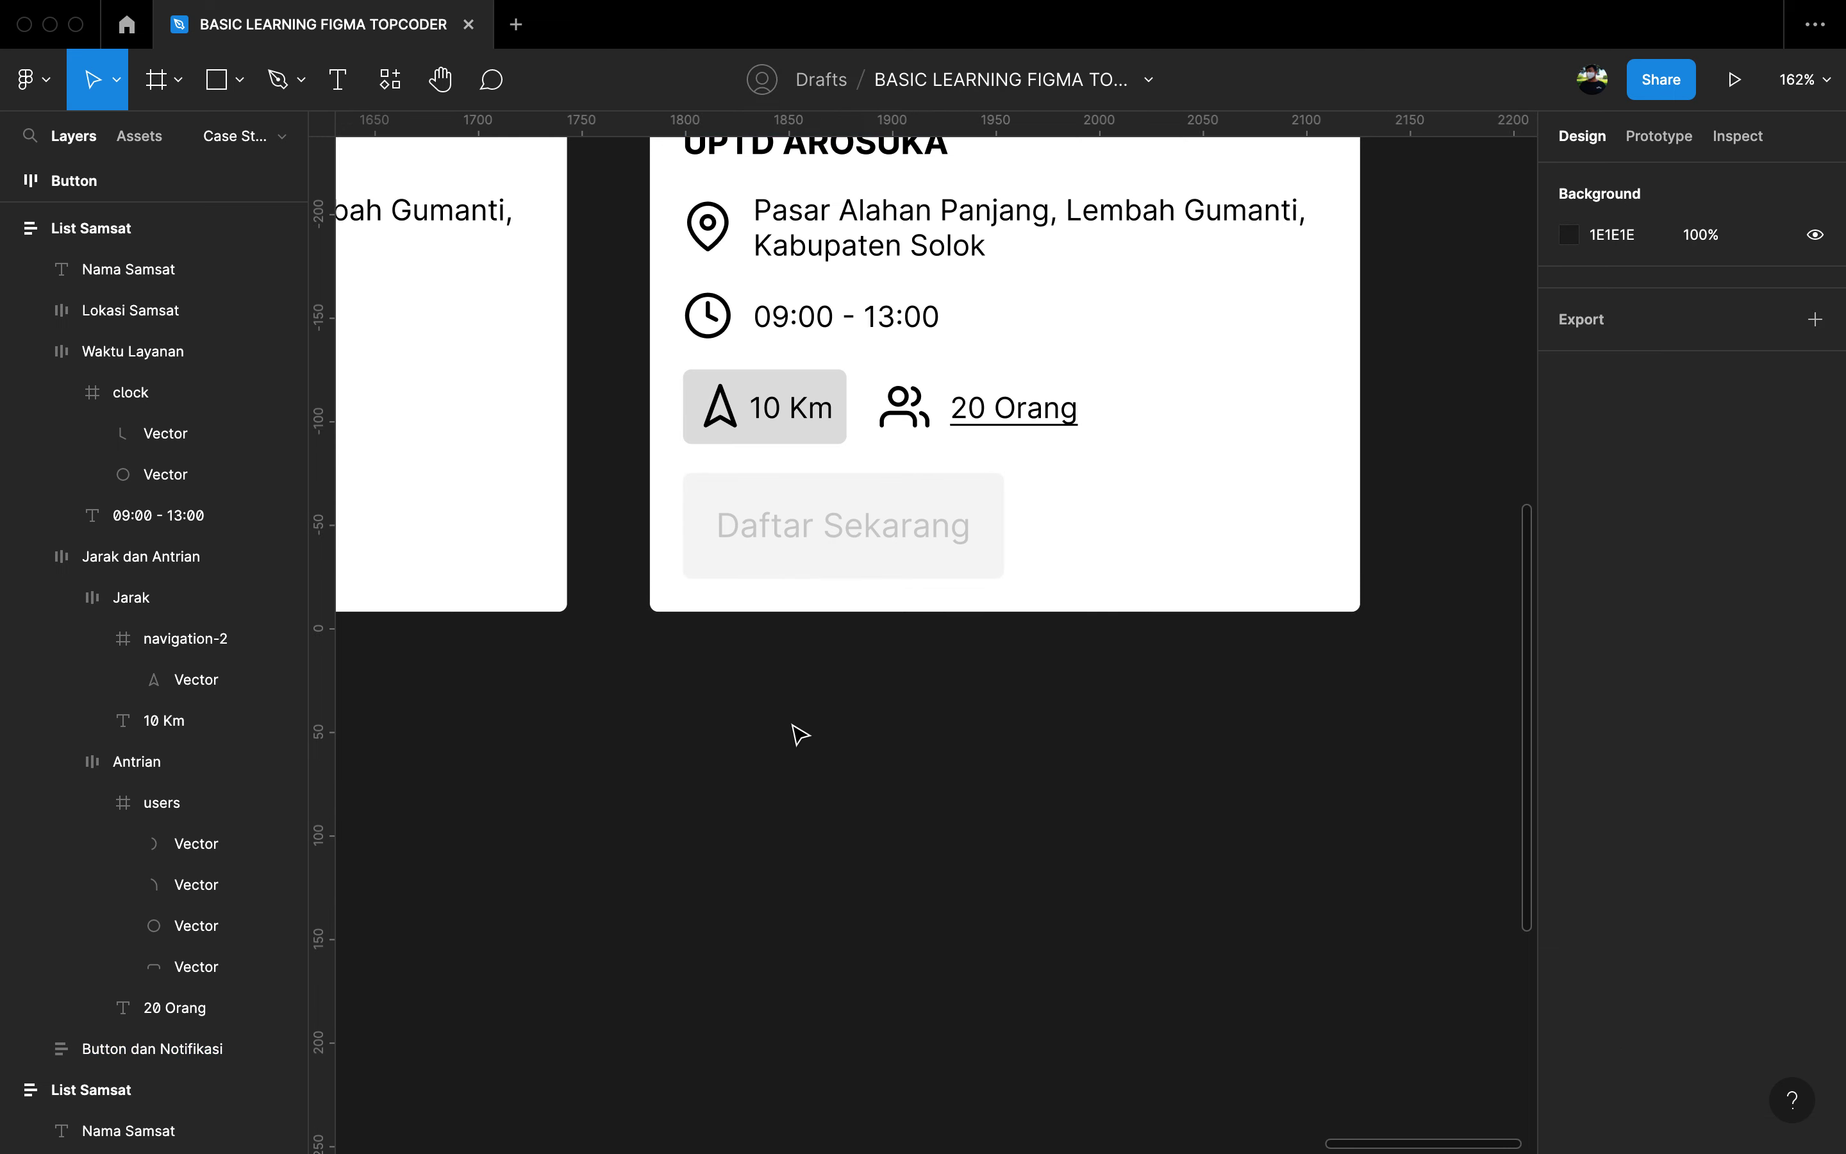
click(946, 563)
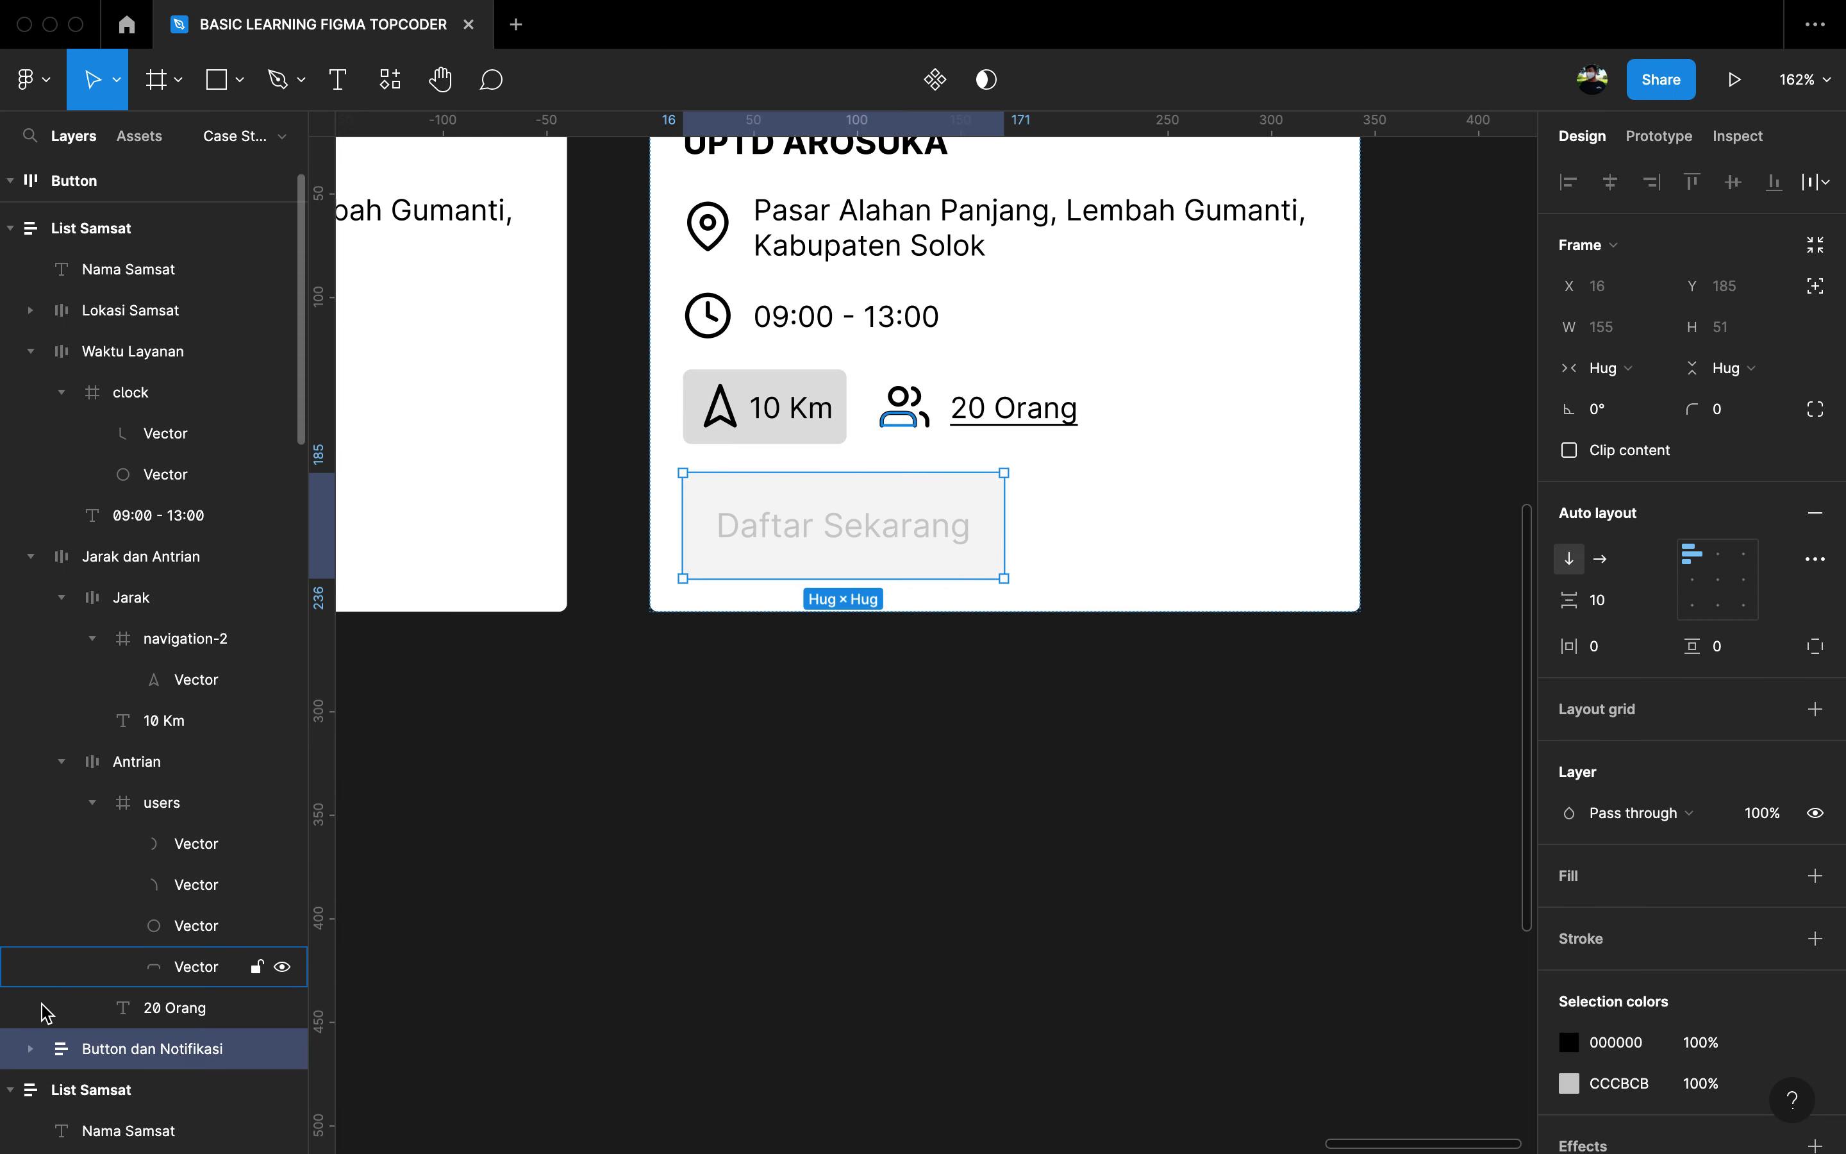
click(1601, 559)
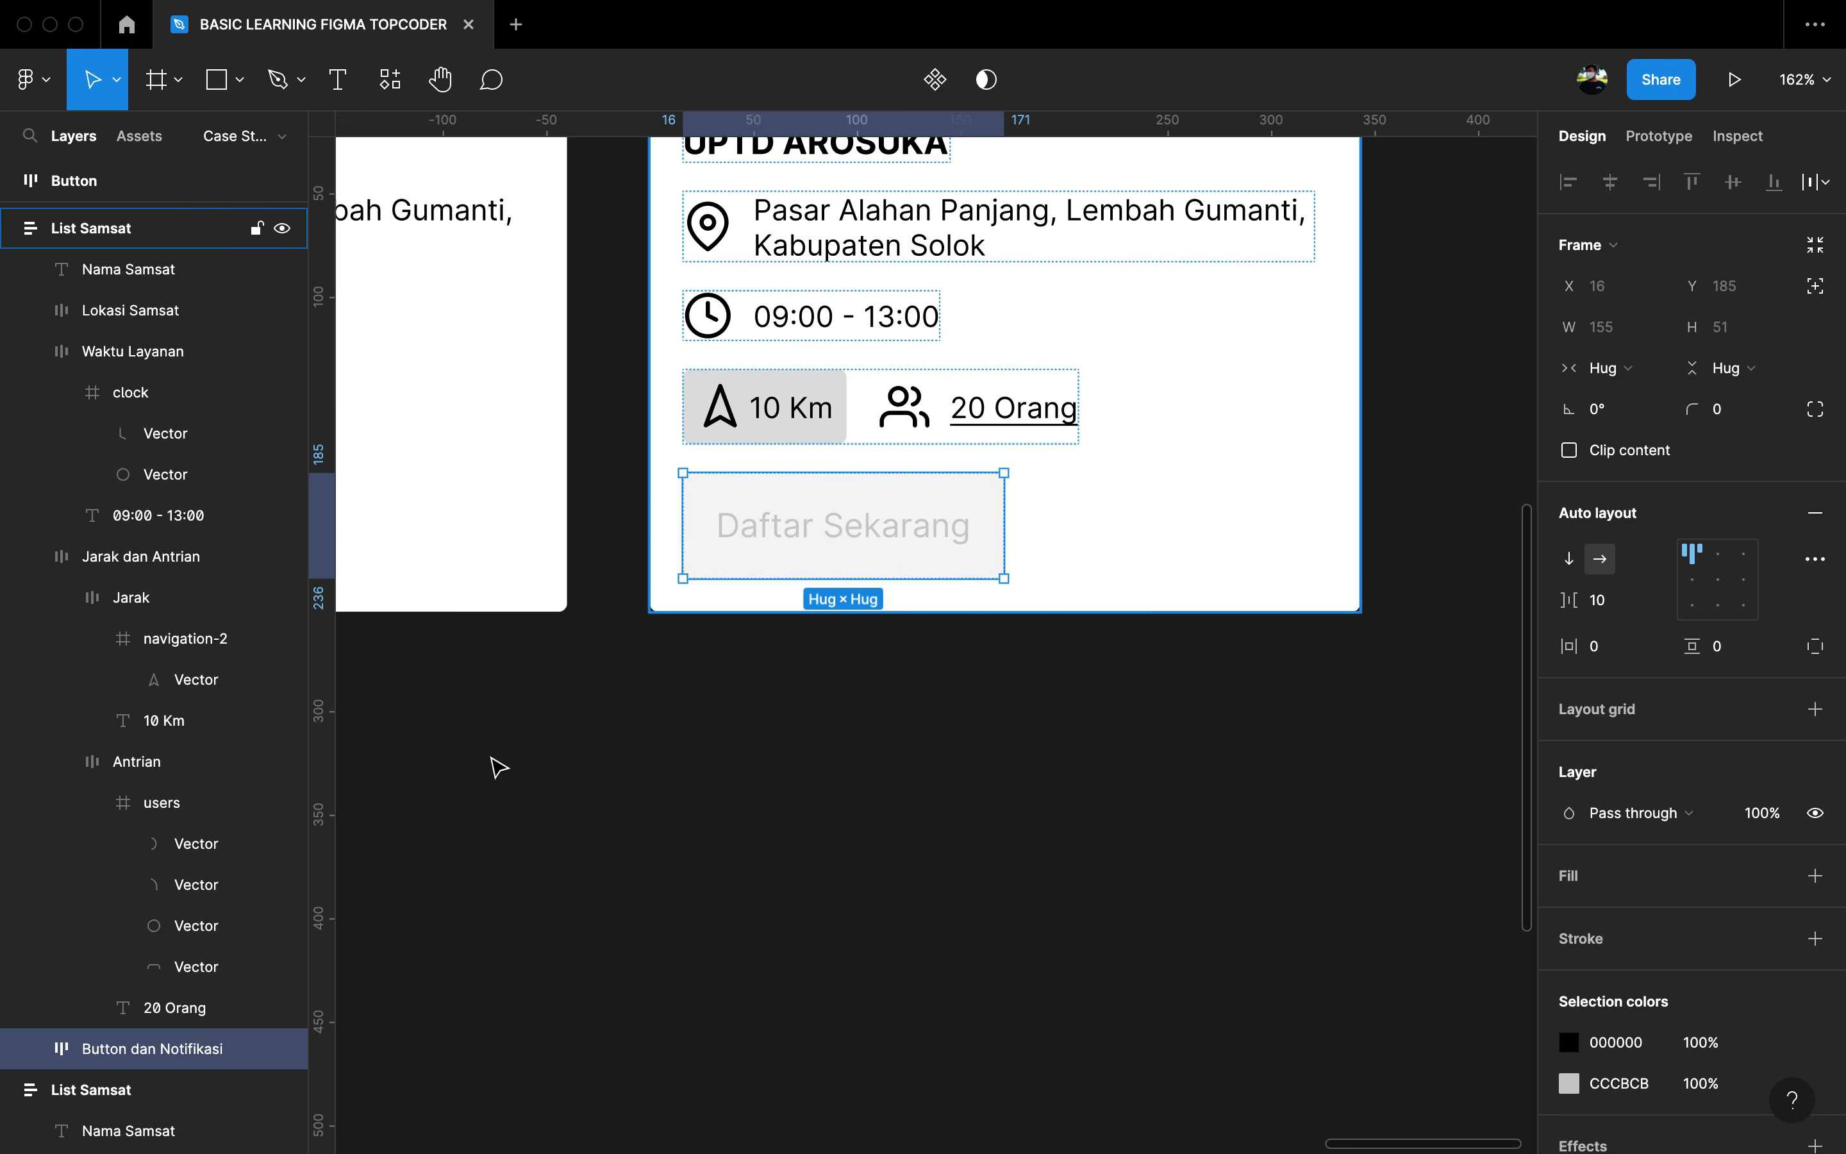
Step: Add the text "Antrian Habis" to the second List Samsat card
key(t)
click(1037, 517)
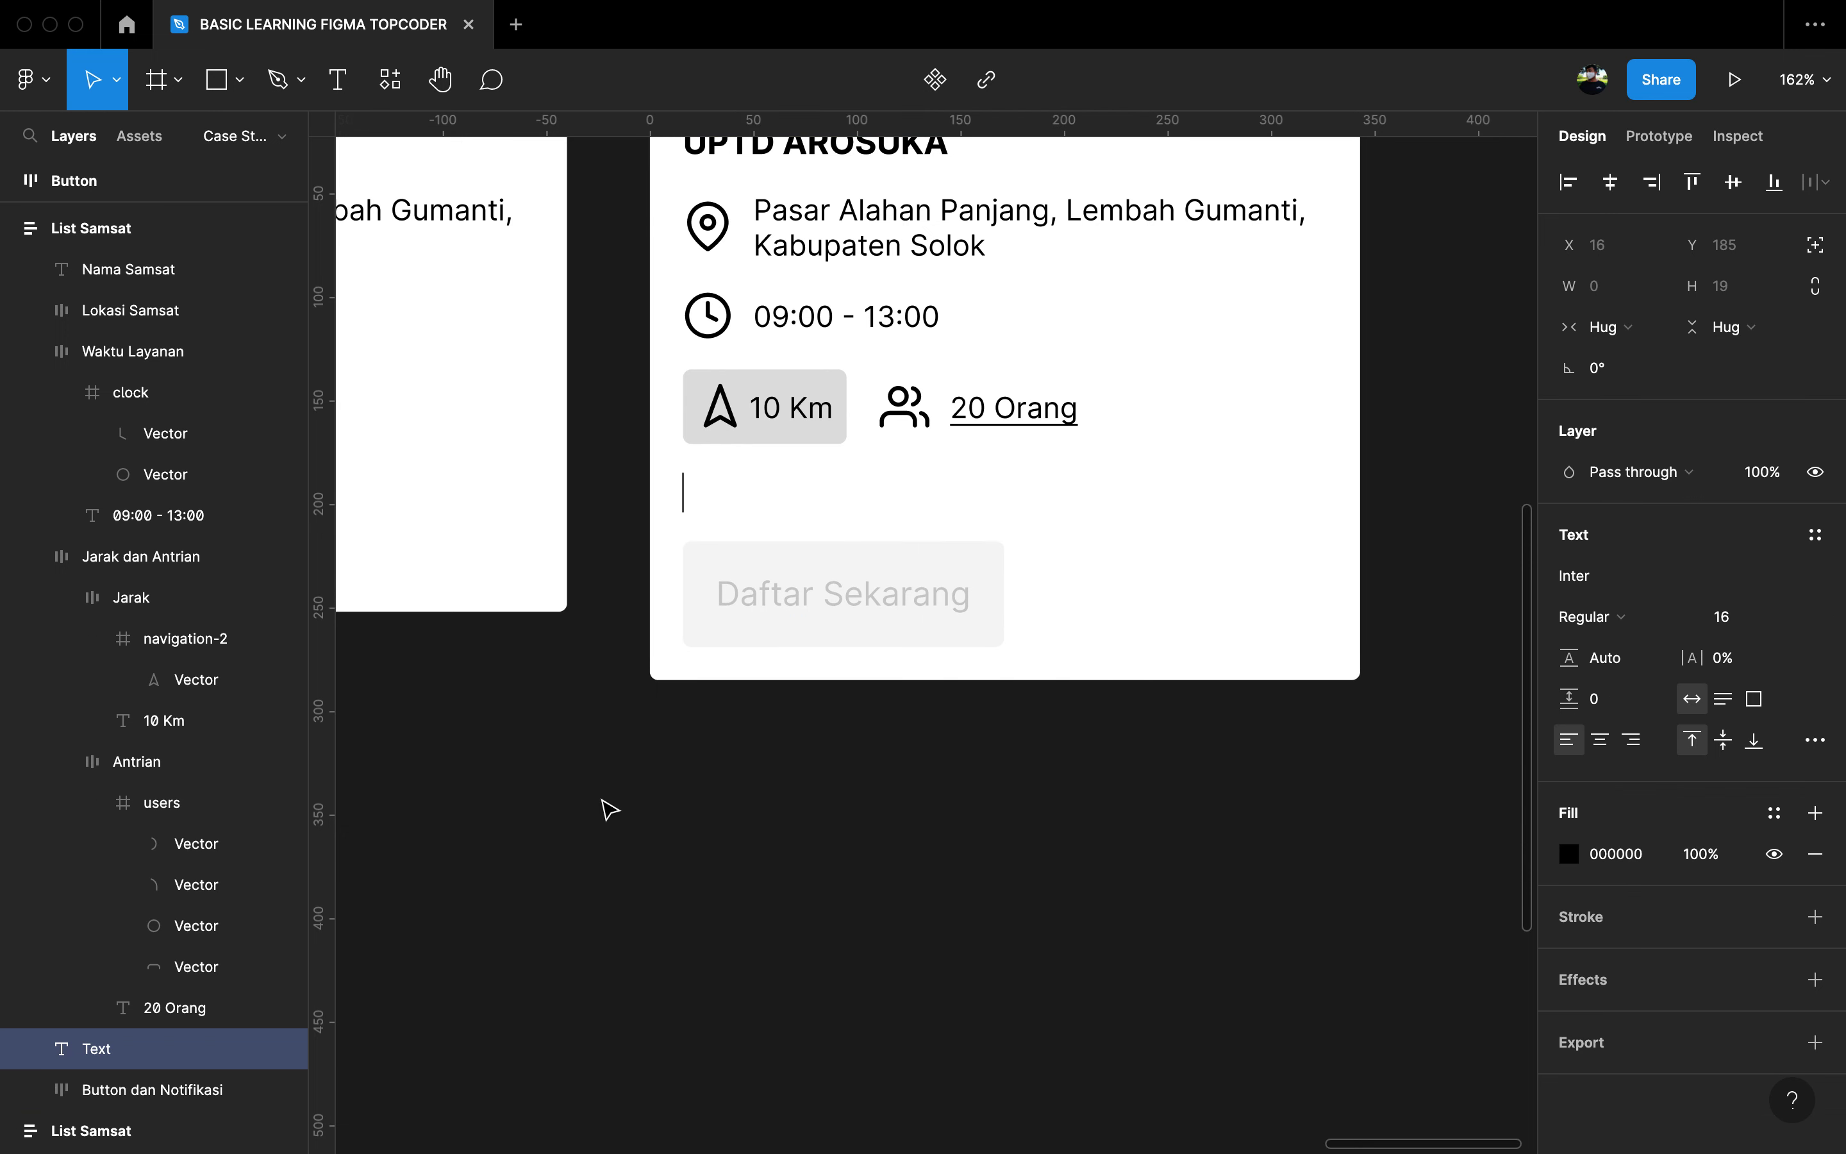
text(Antrial H)
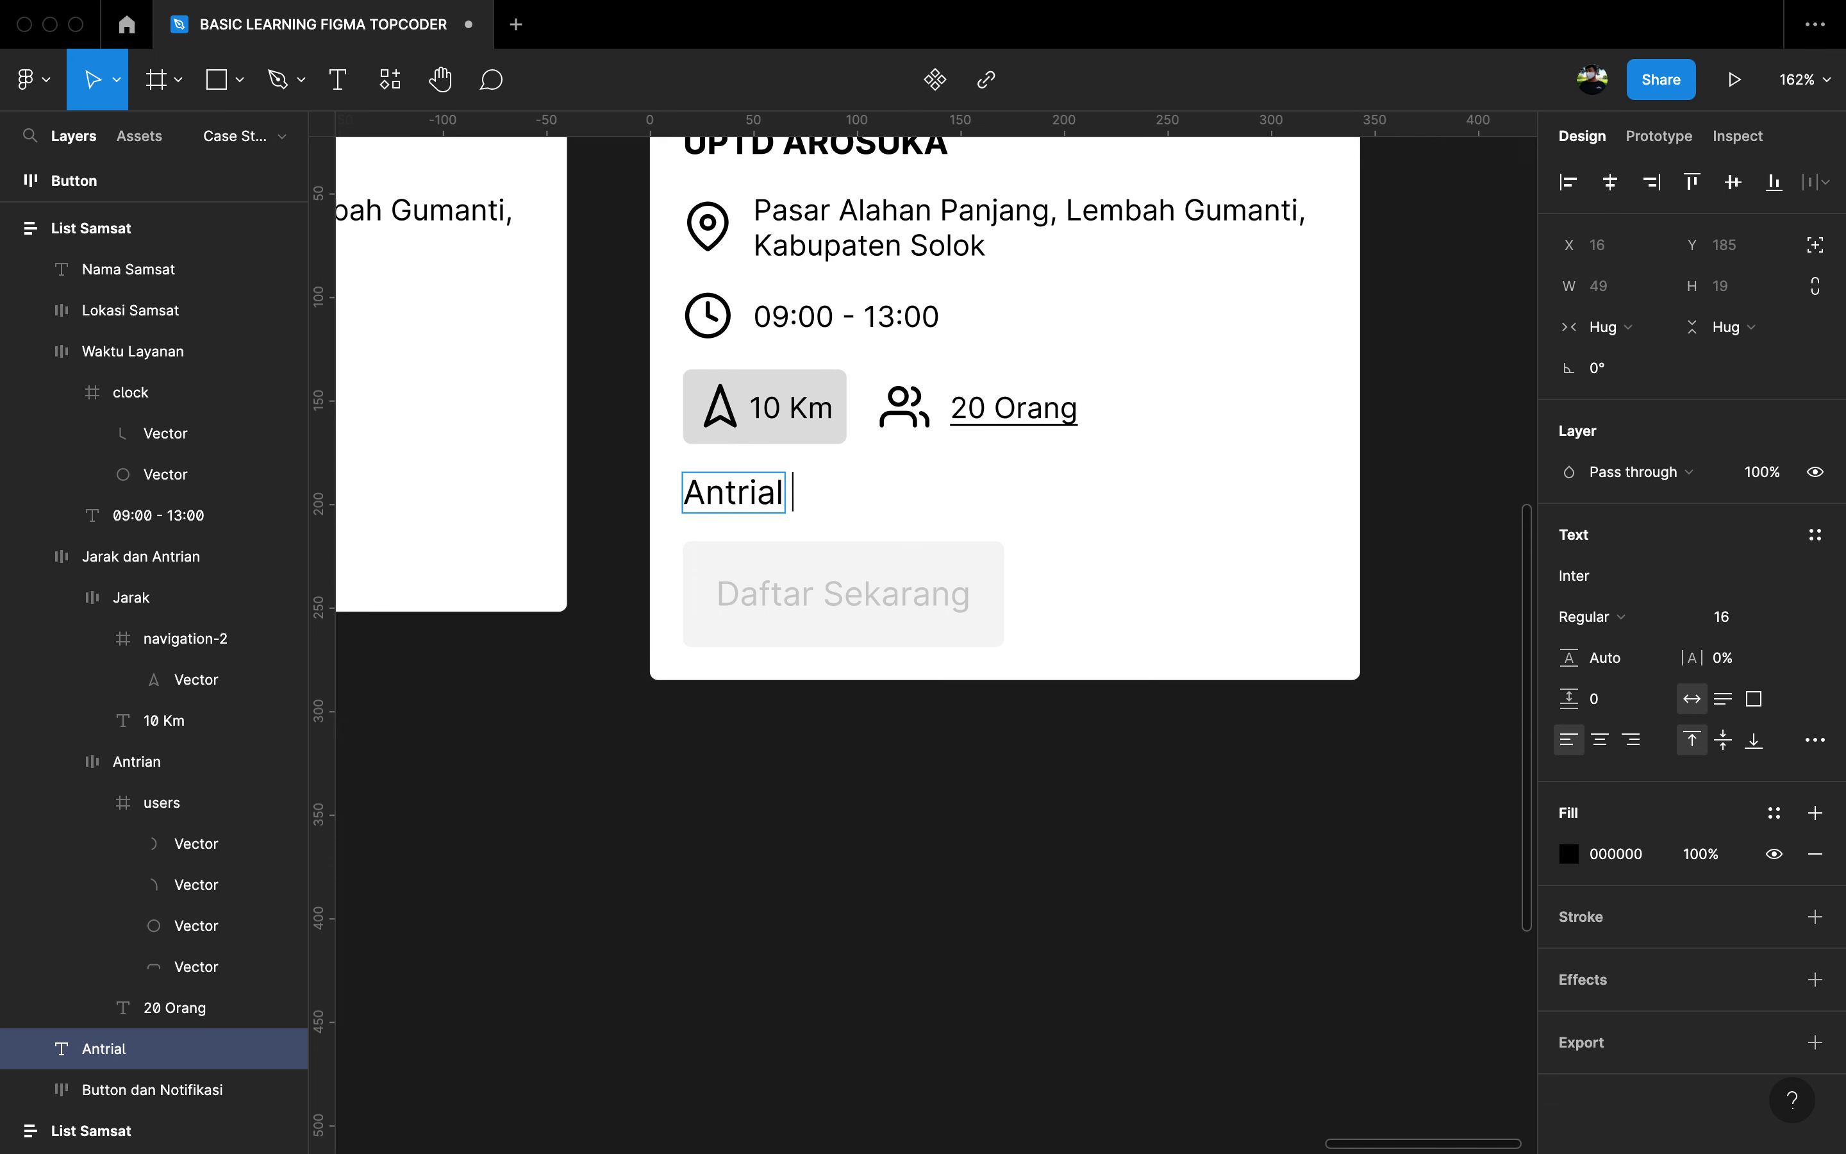
key(BackSpace)
key(BackSpace)
key(BackSpace)
text(n Hab)
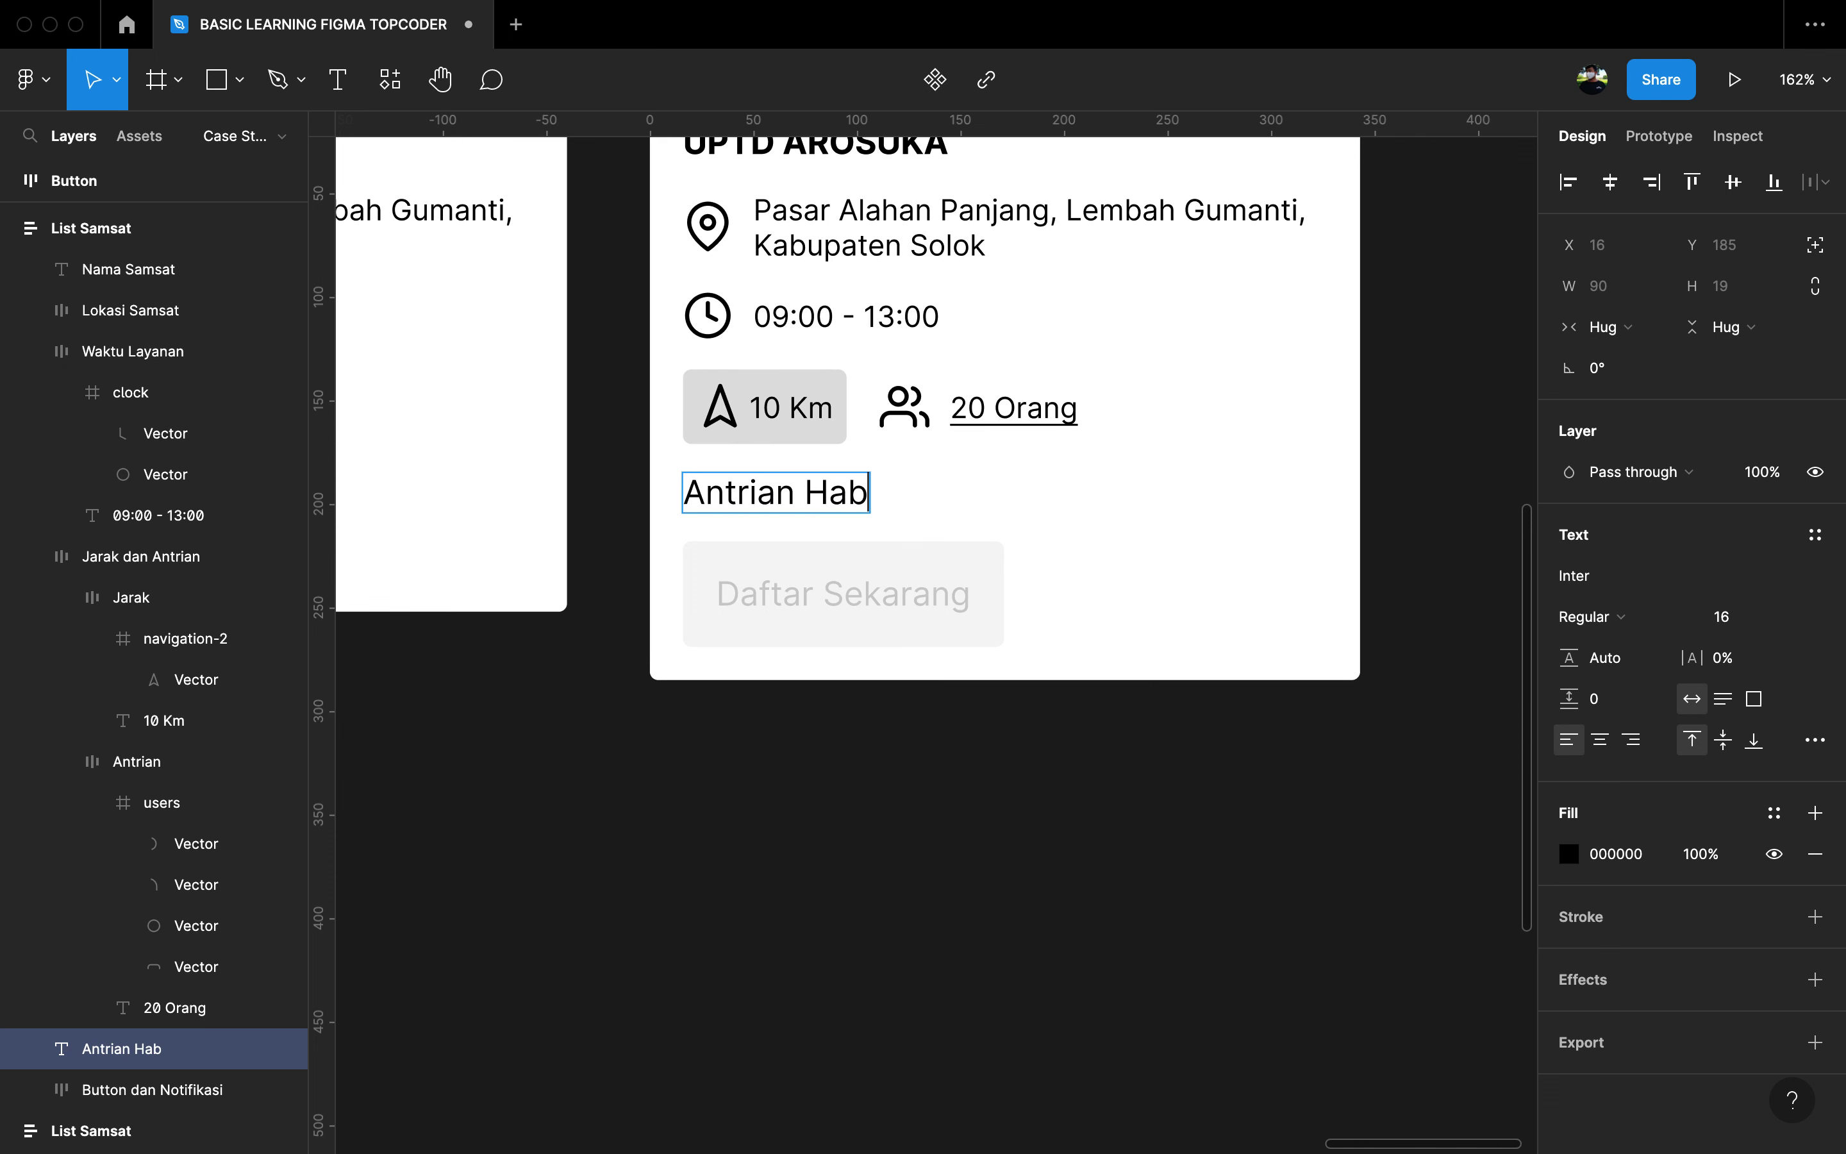
text(is)
key(Escape)
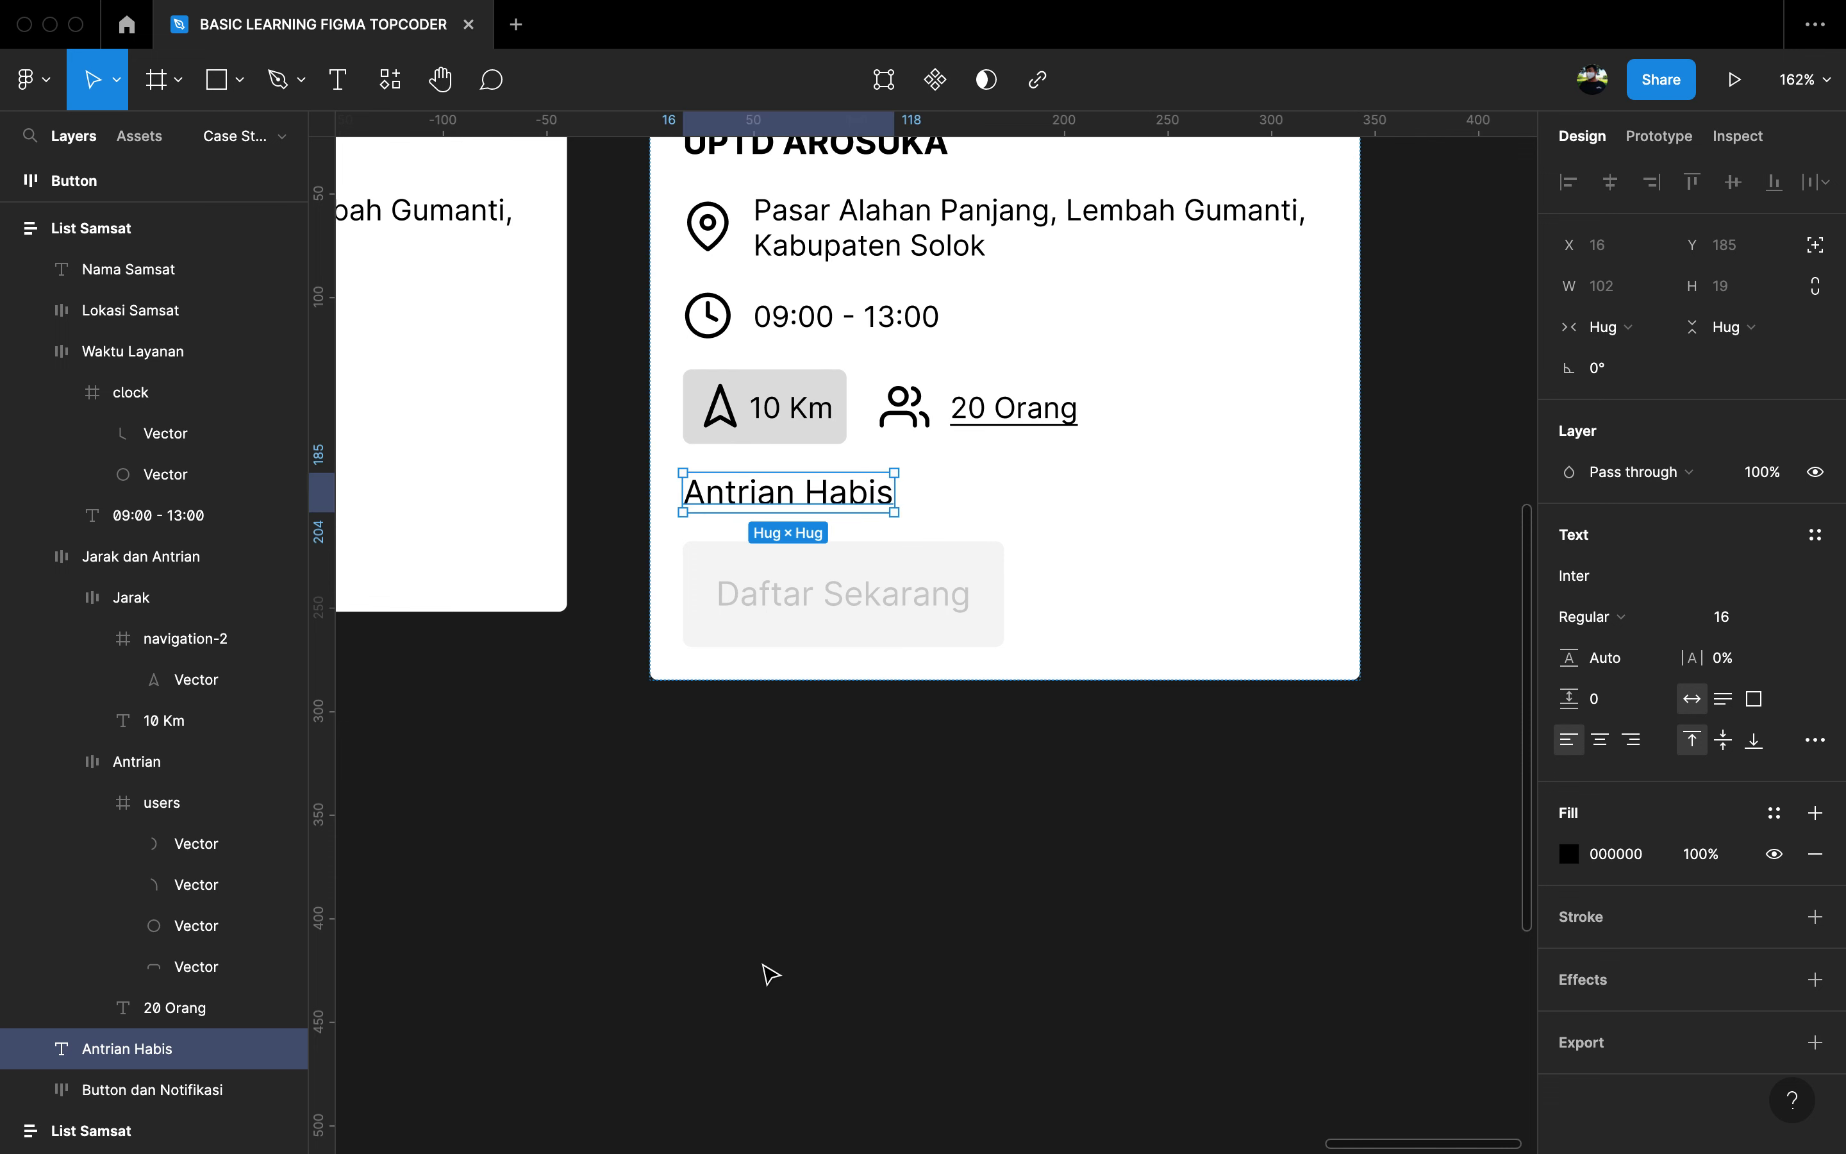
Step: Move the "Antrian Habis" text into the Button dan Notifikasi frame, beside the faded button
key(ctrl+x)
click(221, 1050)
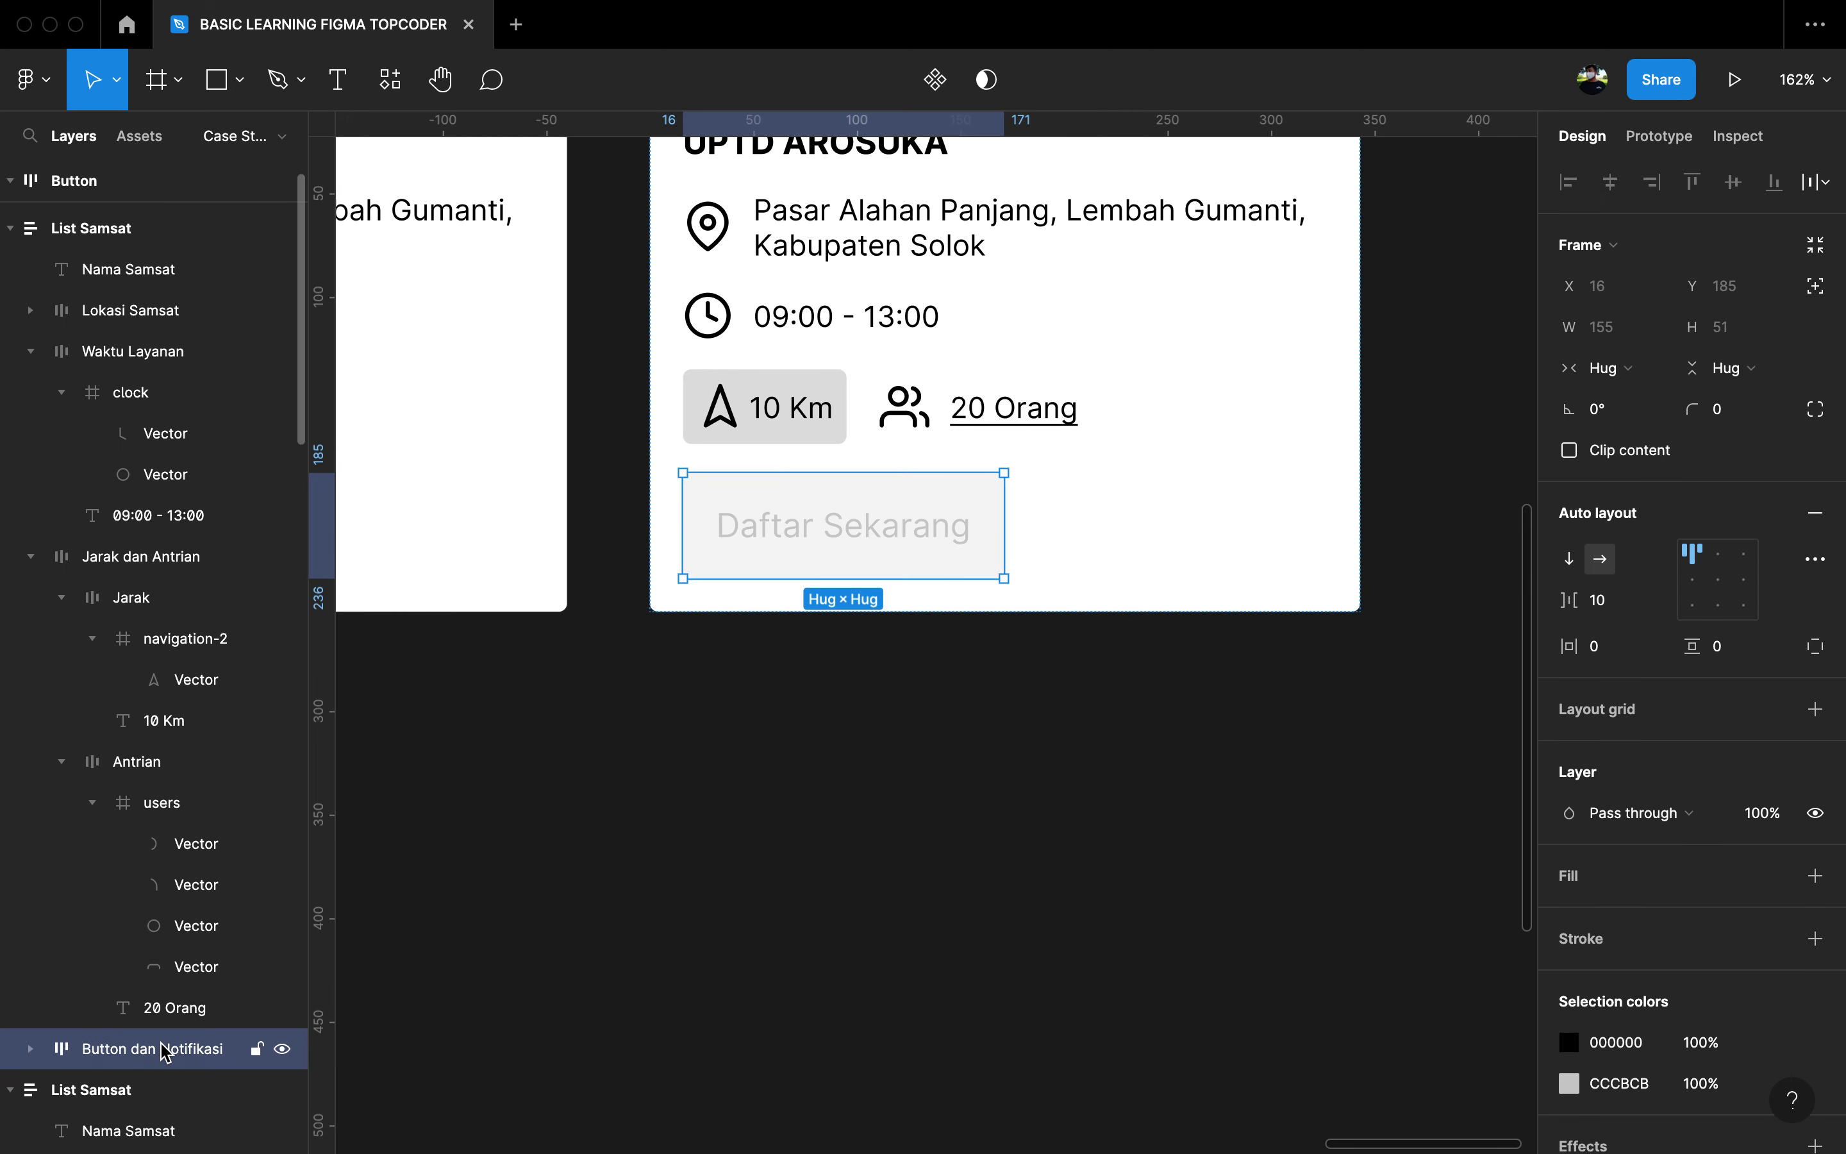
key(ctrl+v)
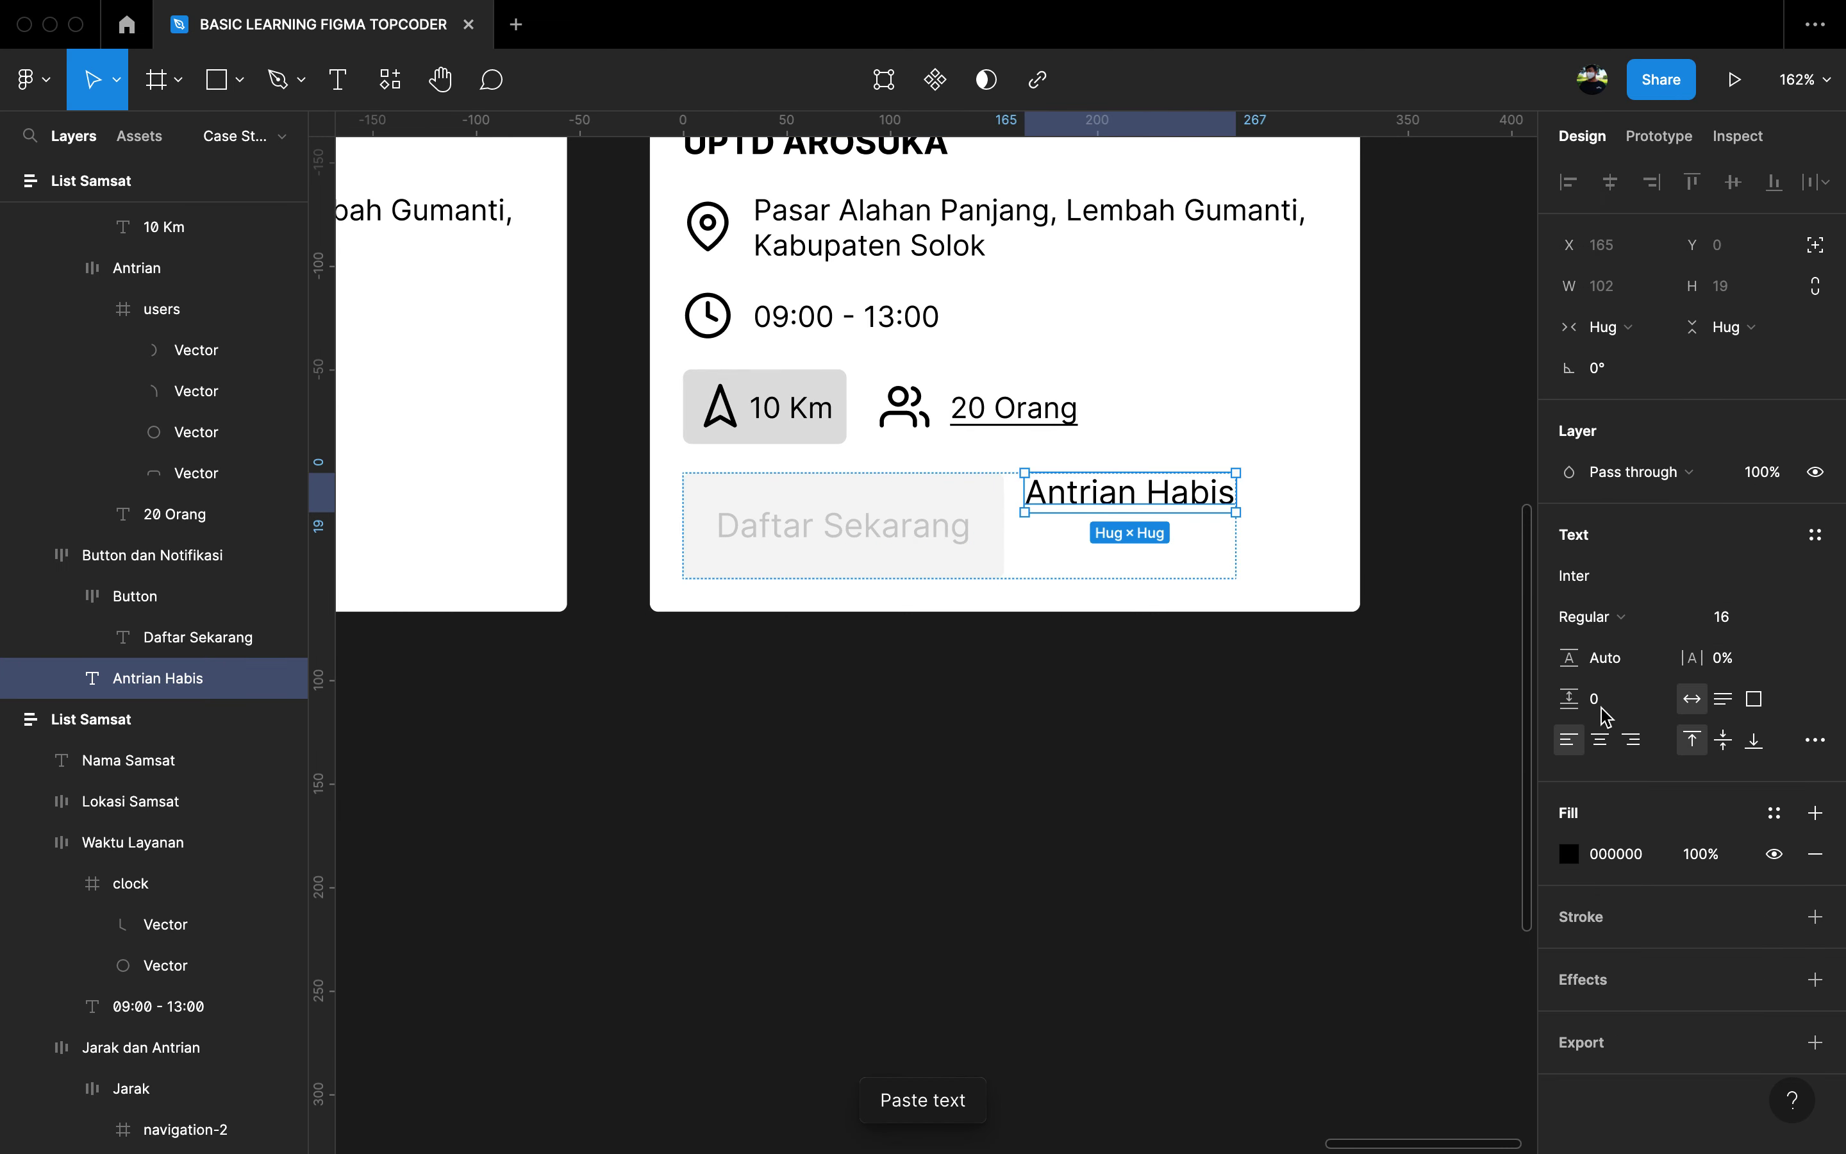
Step: Set the font size of the "Antrian Habis" text to 14
click(1742, 623)
text(14)
key(Return)
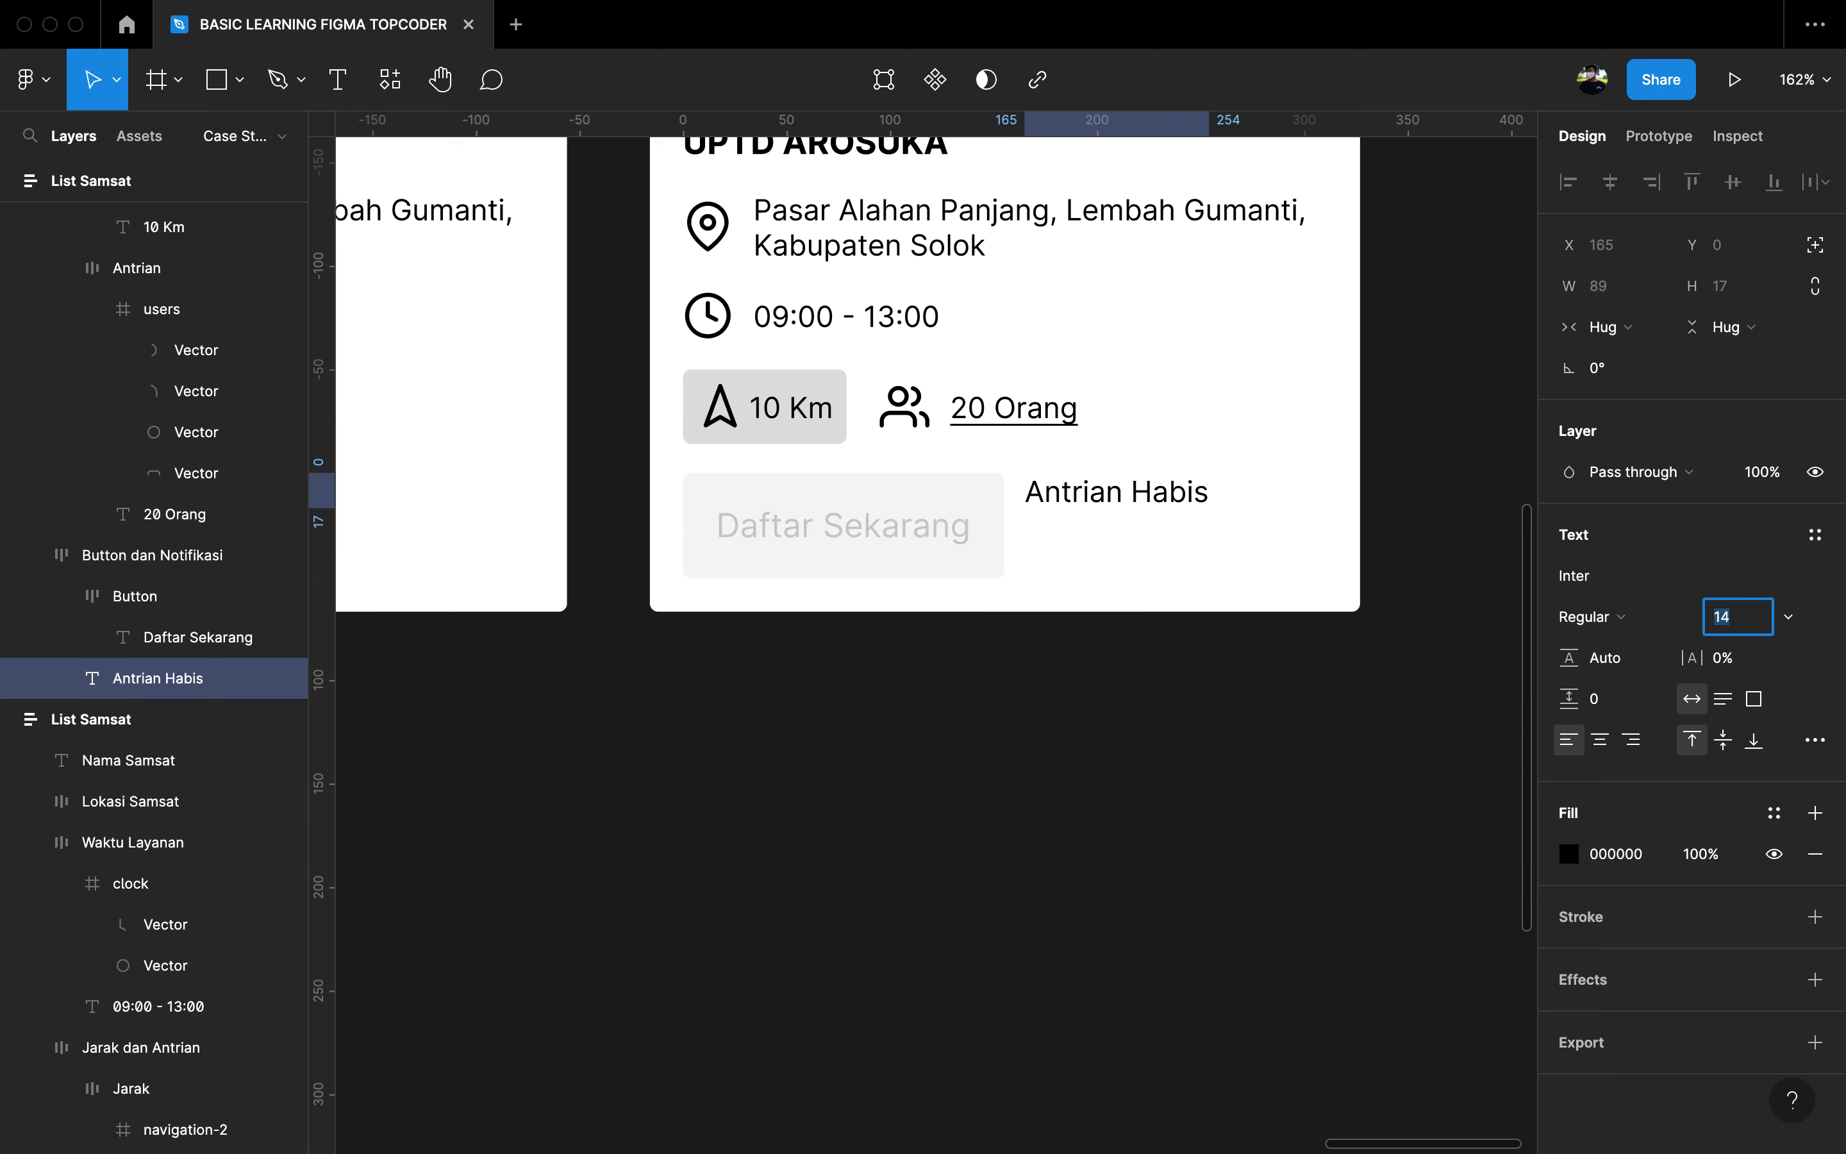
click(1129, 738)
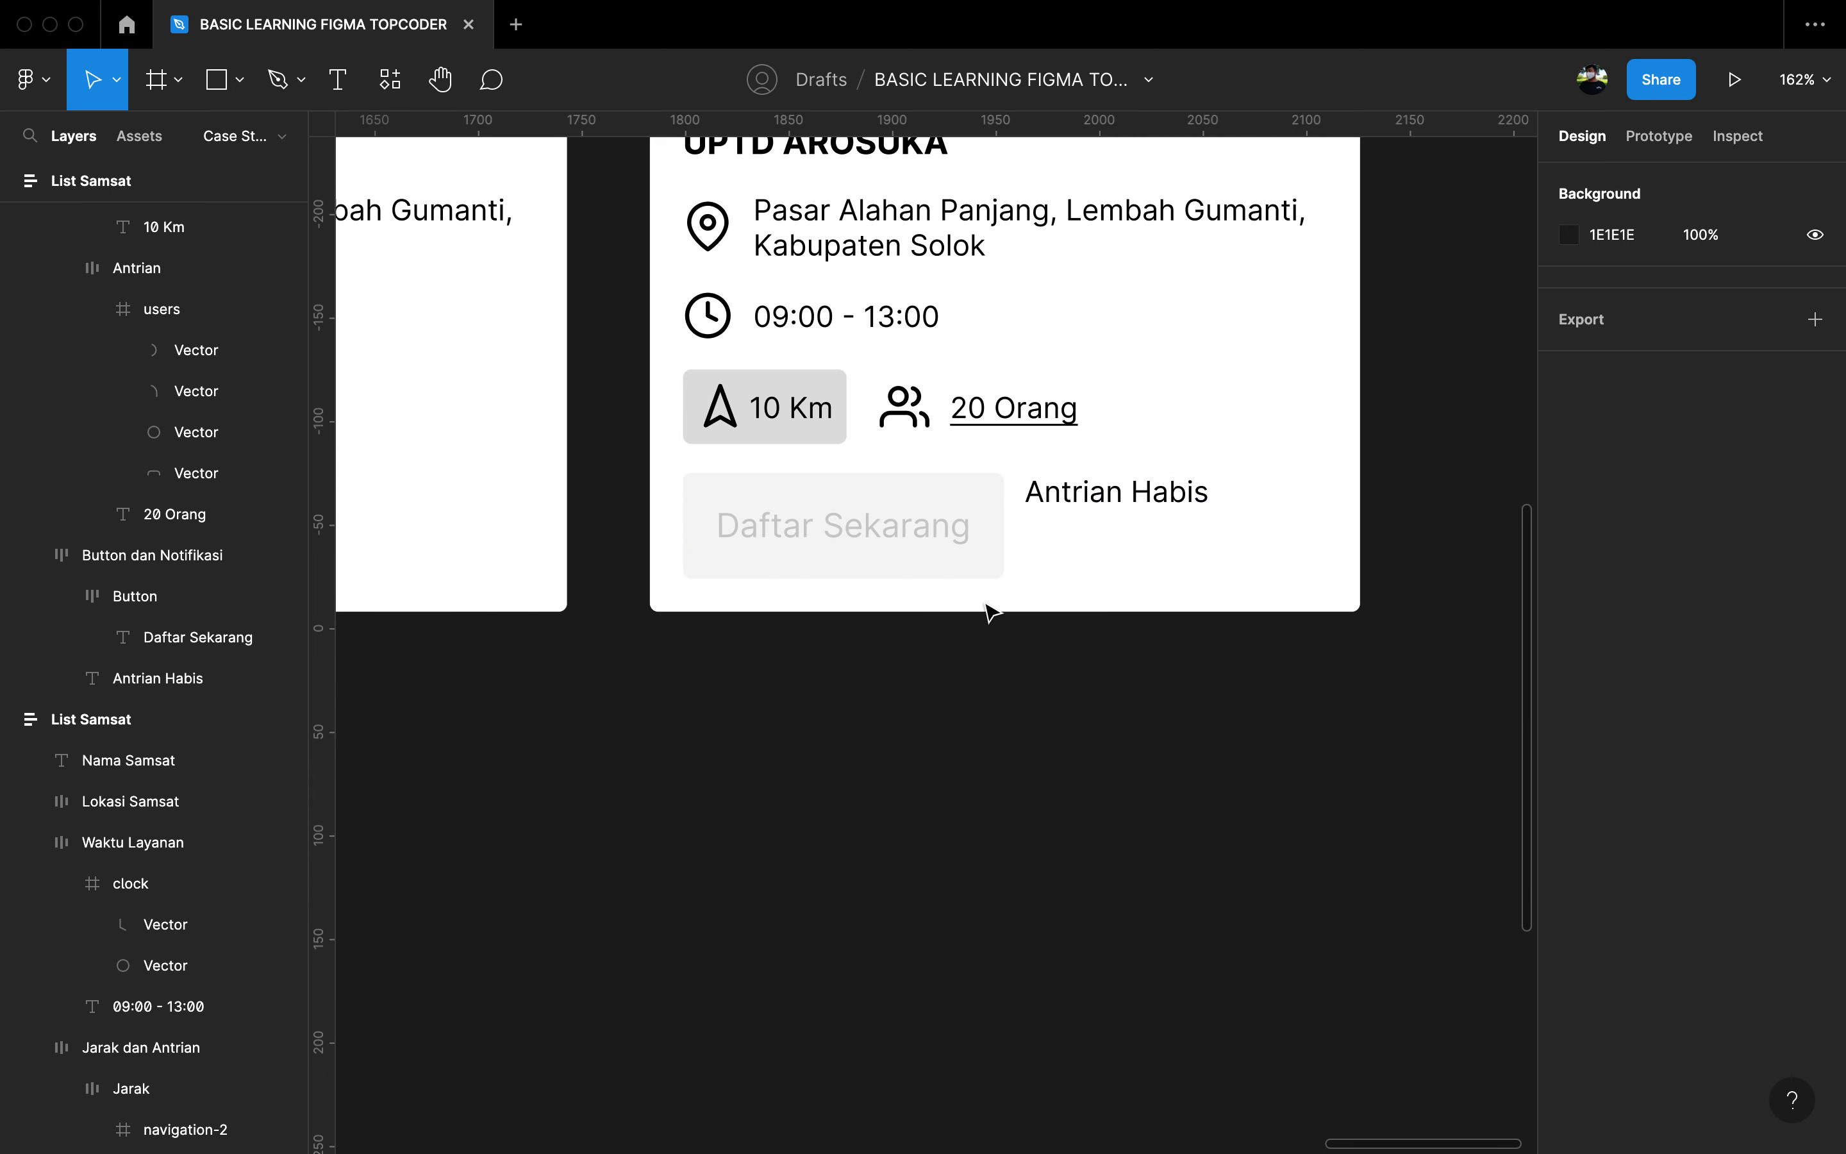
Step: Align the Button dan Notifikasi frame's contents left and vertically centred, and set the spacing between items to 16
click(985, 608)
click(980, 590)
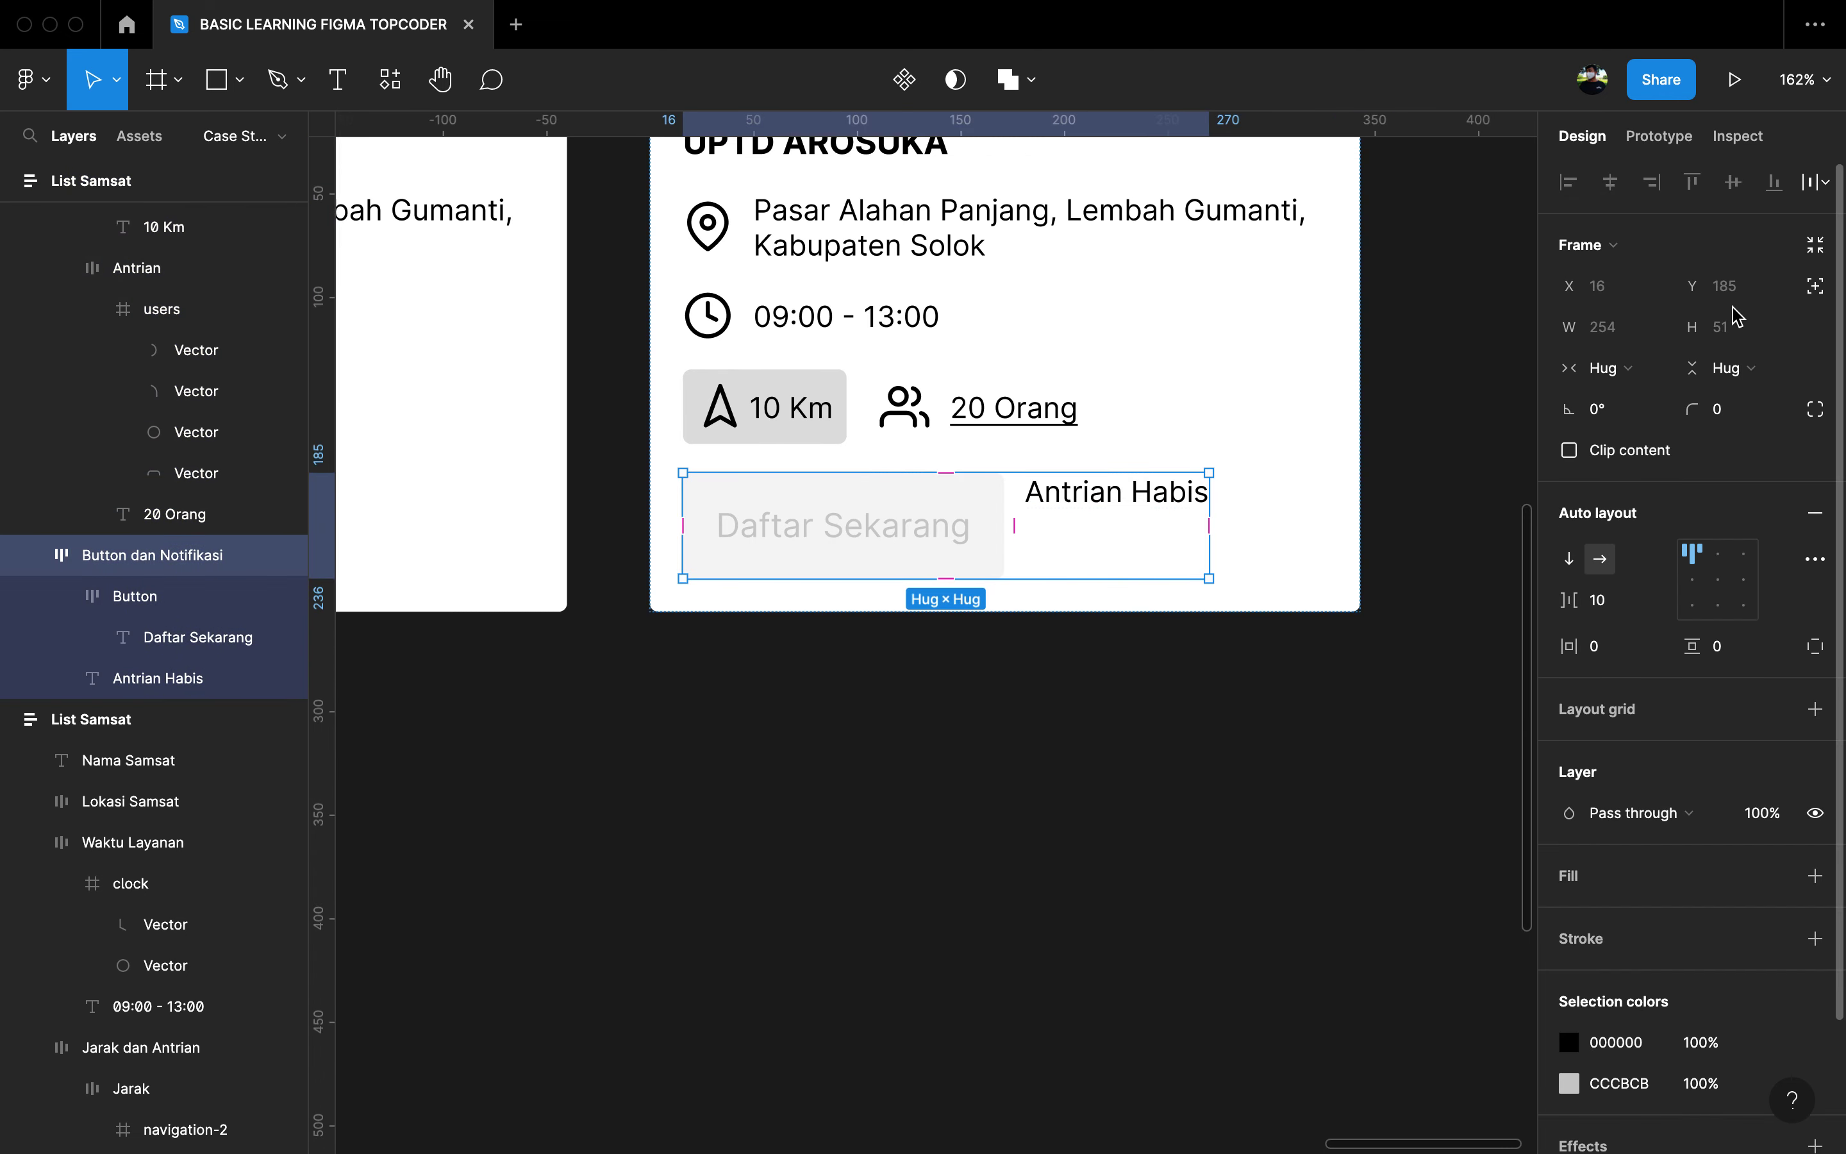
click(1693, 580)
click(1616, 602)
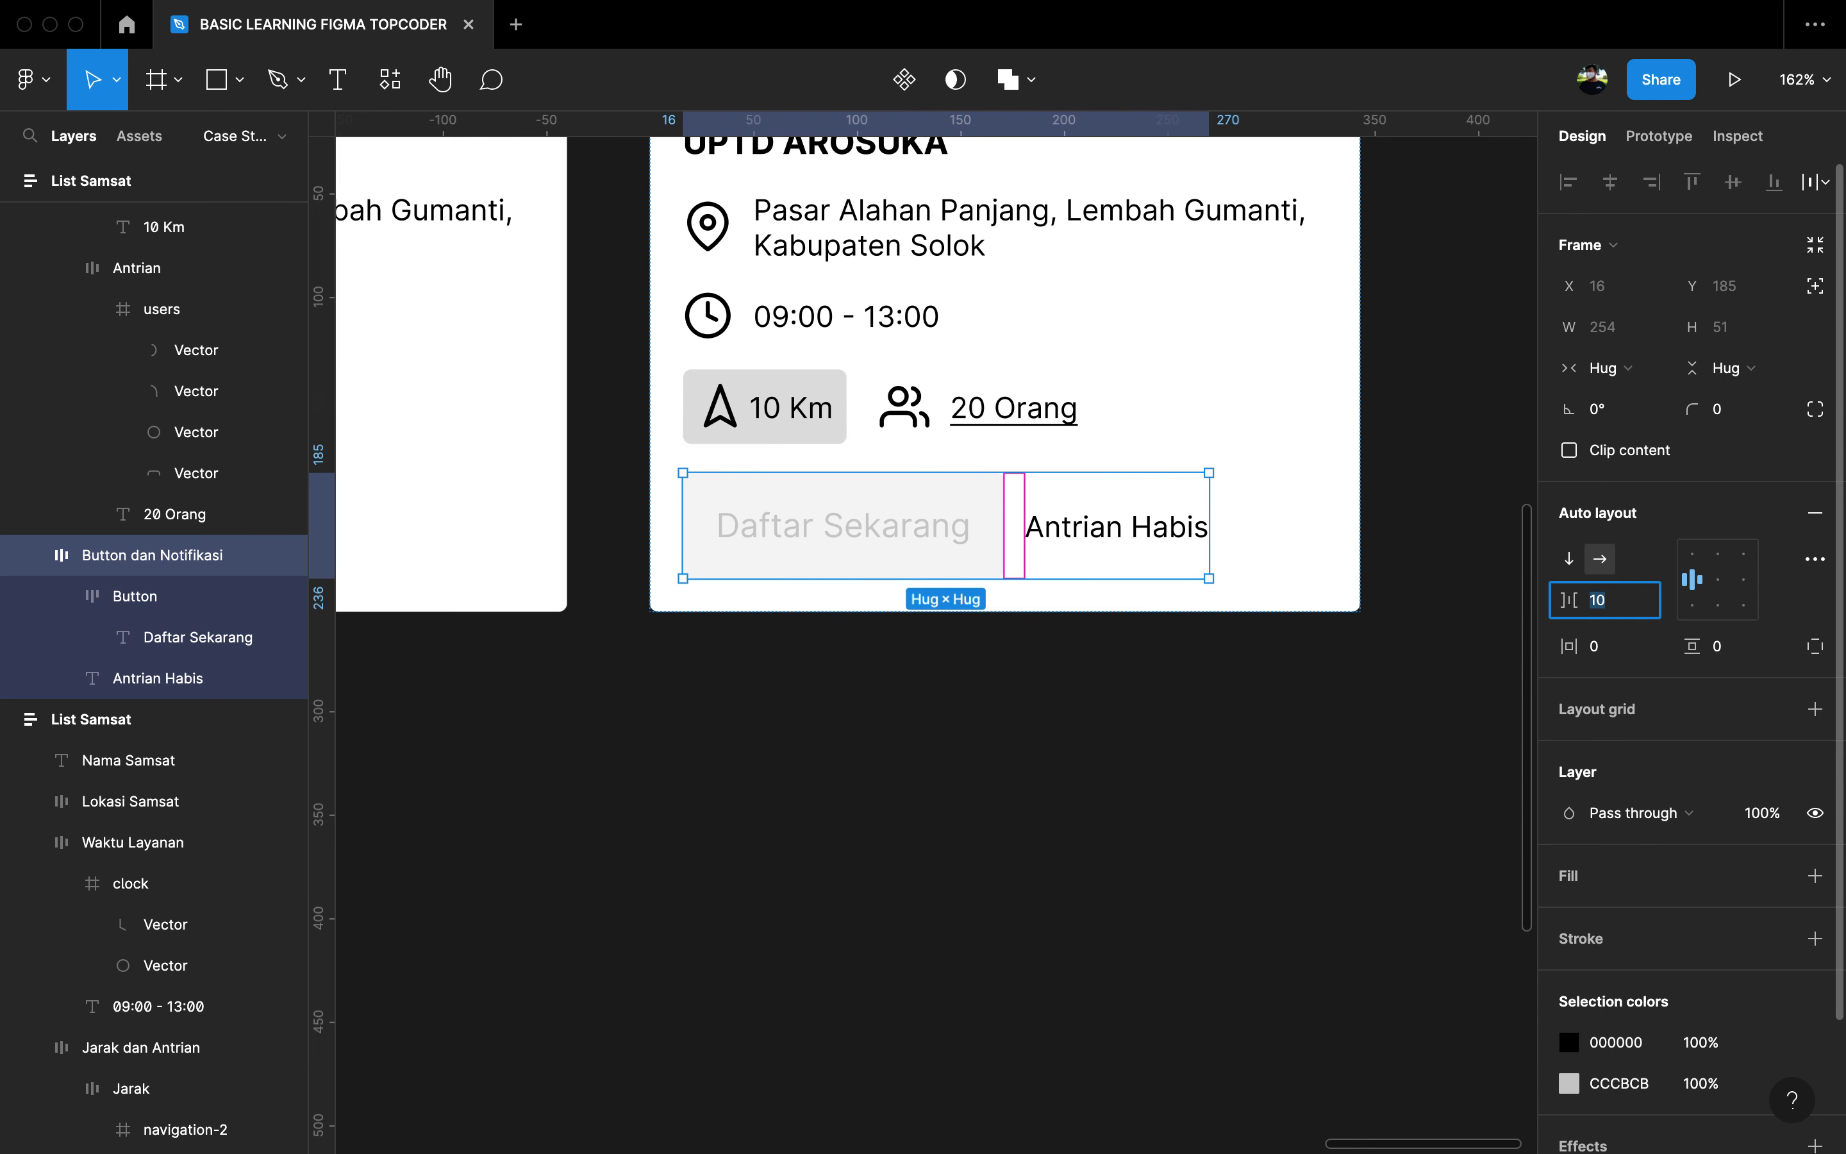
key(Up)
key(Up)
key(Up)
key(Up)
key(Up)
key(Up)
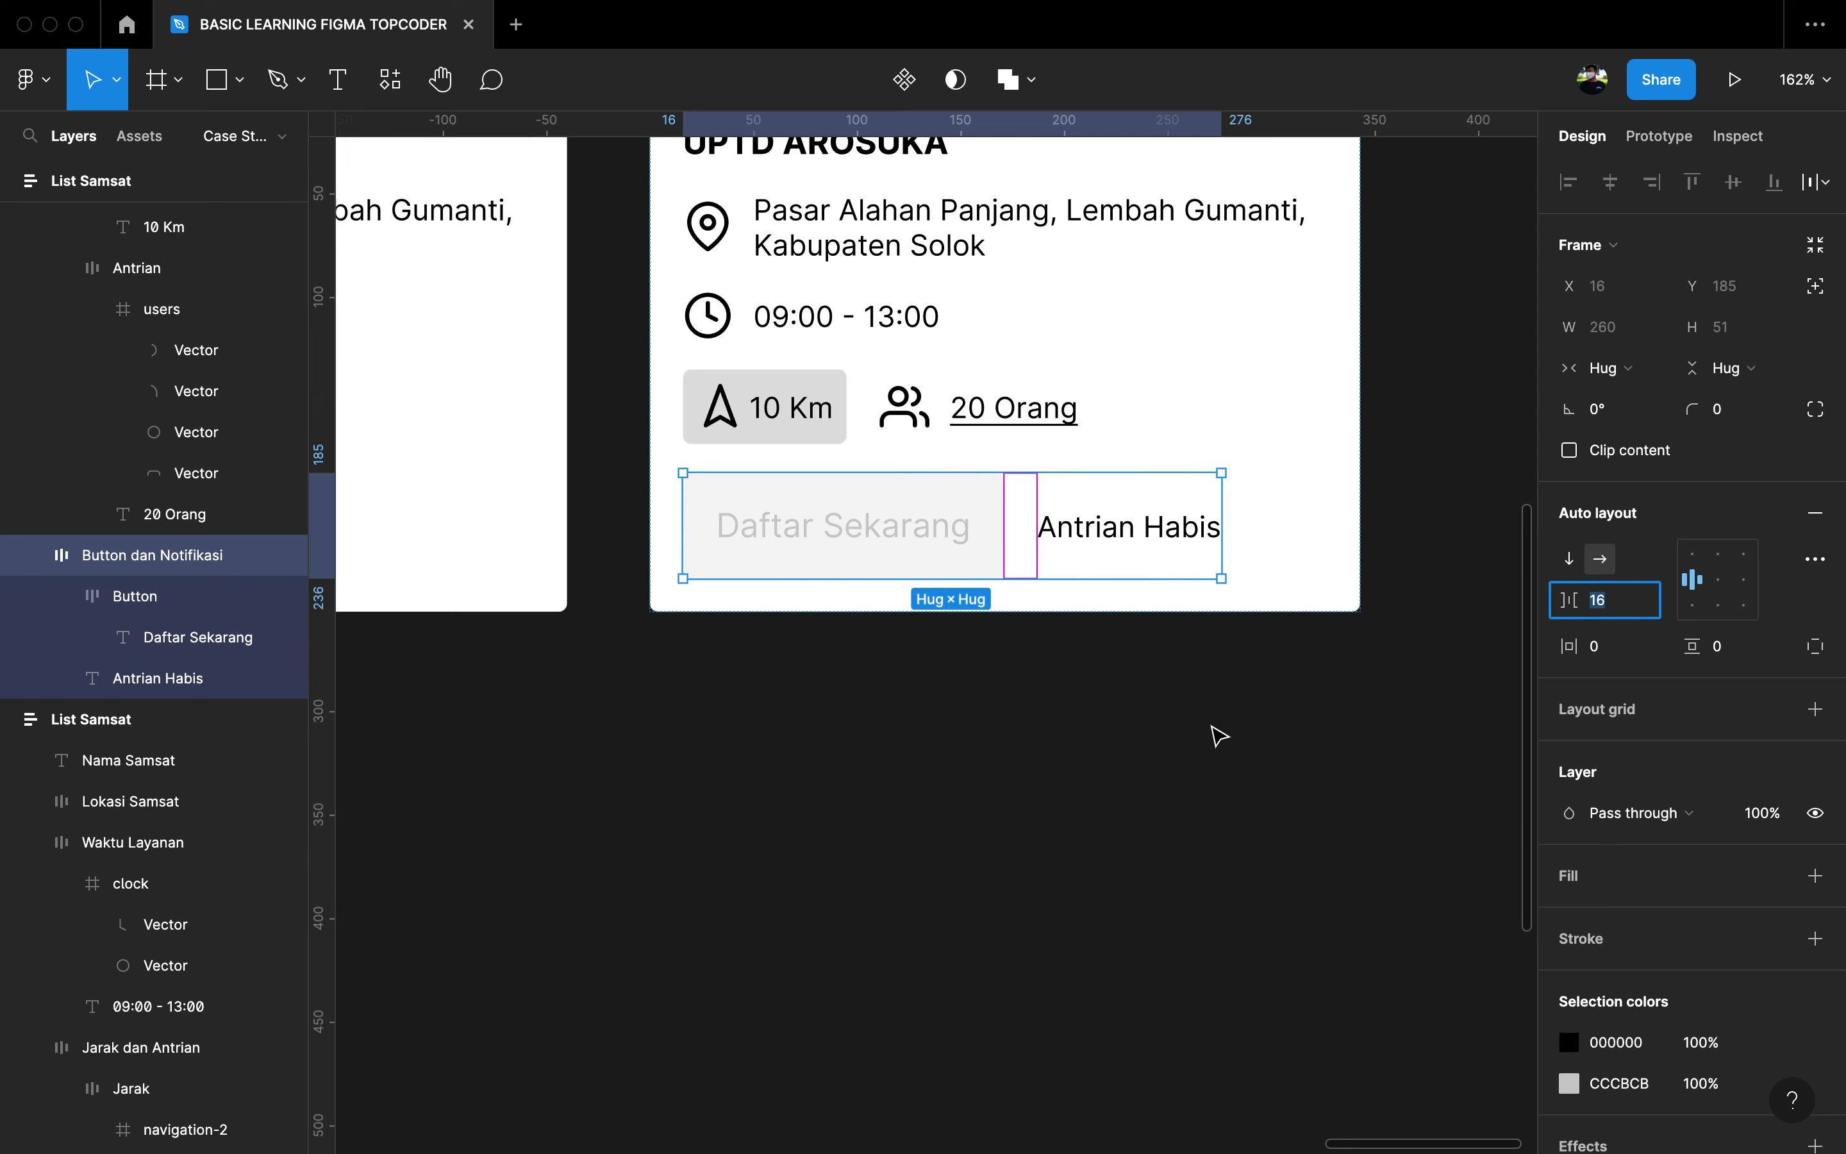
click(1219, 735)
Step: Wrap the "Antrian Habis" text in its own auto layout frame and rename that frame as Warning
click(1111, 557)
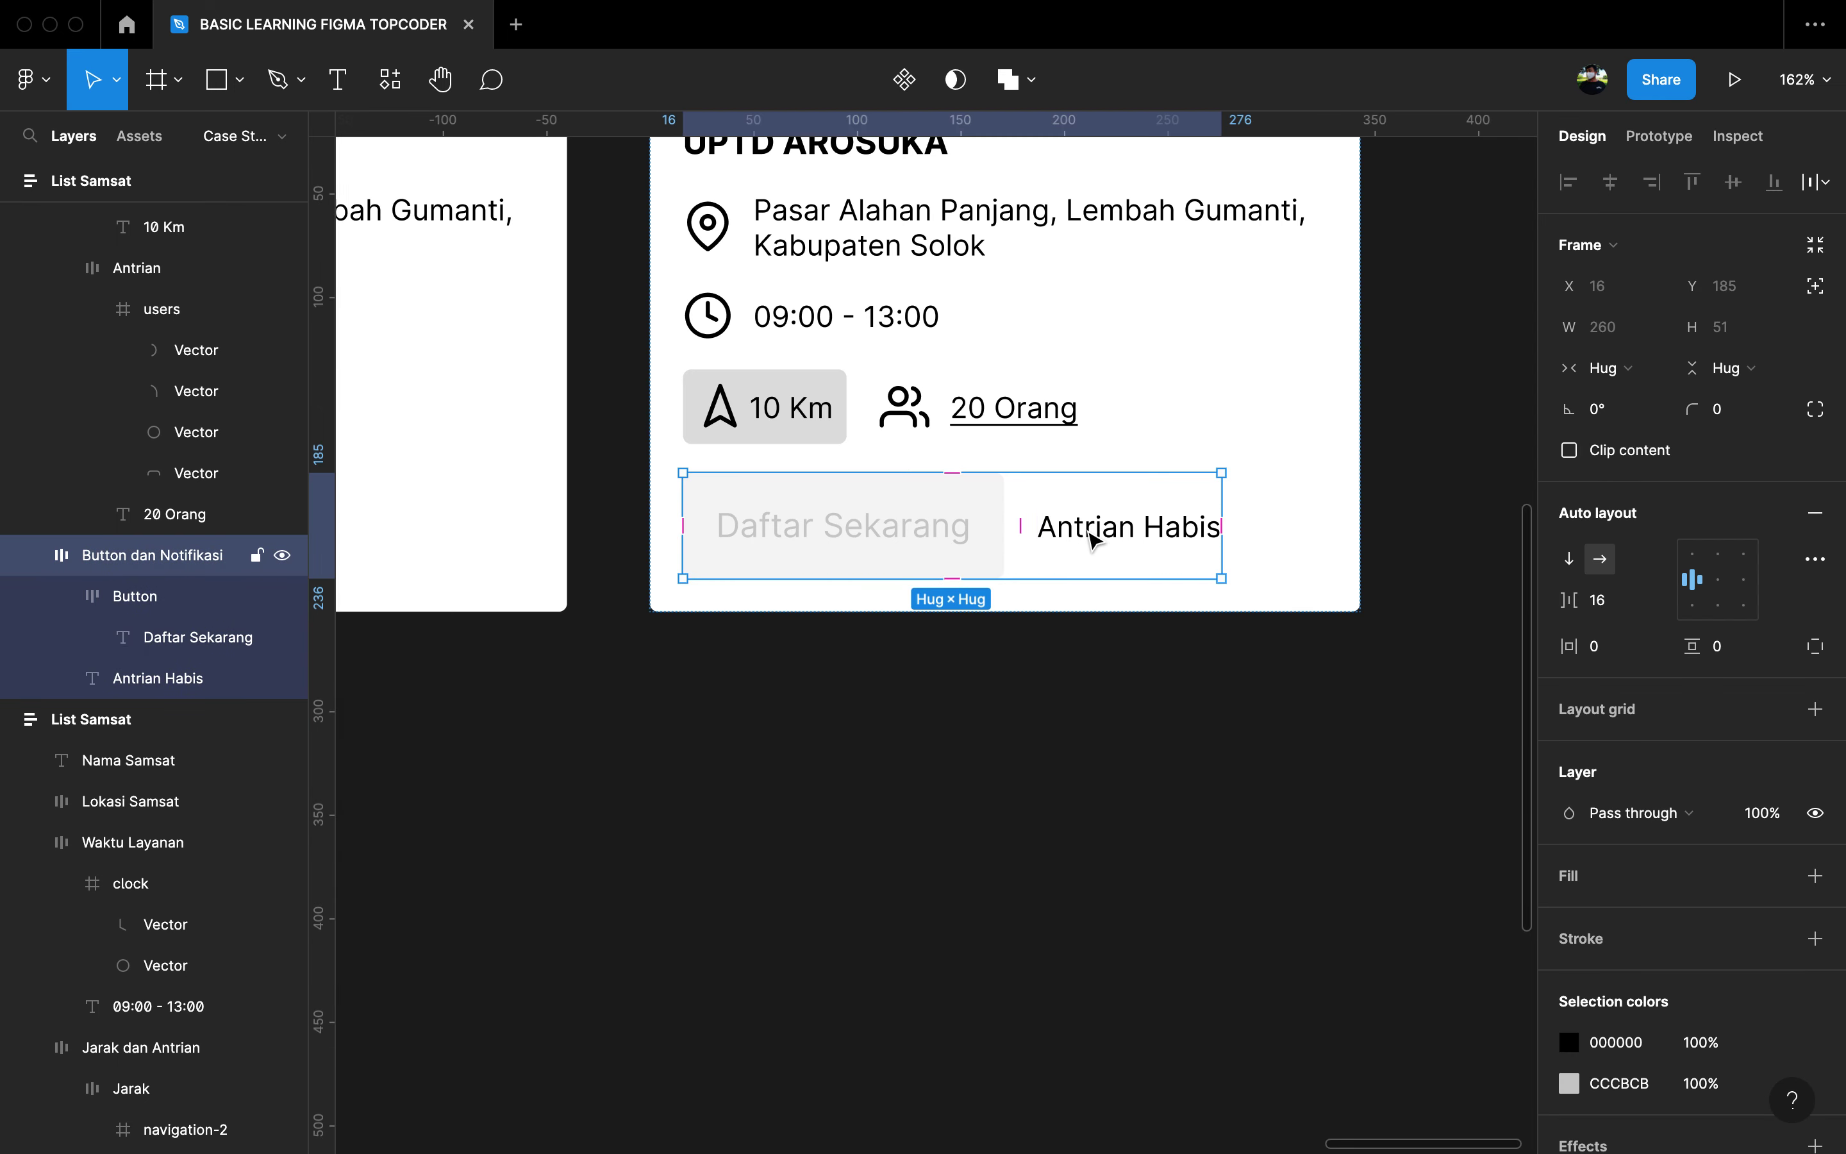
double_click(1095, 540)
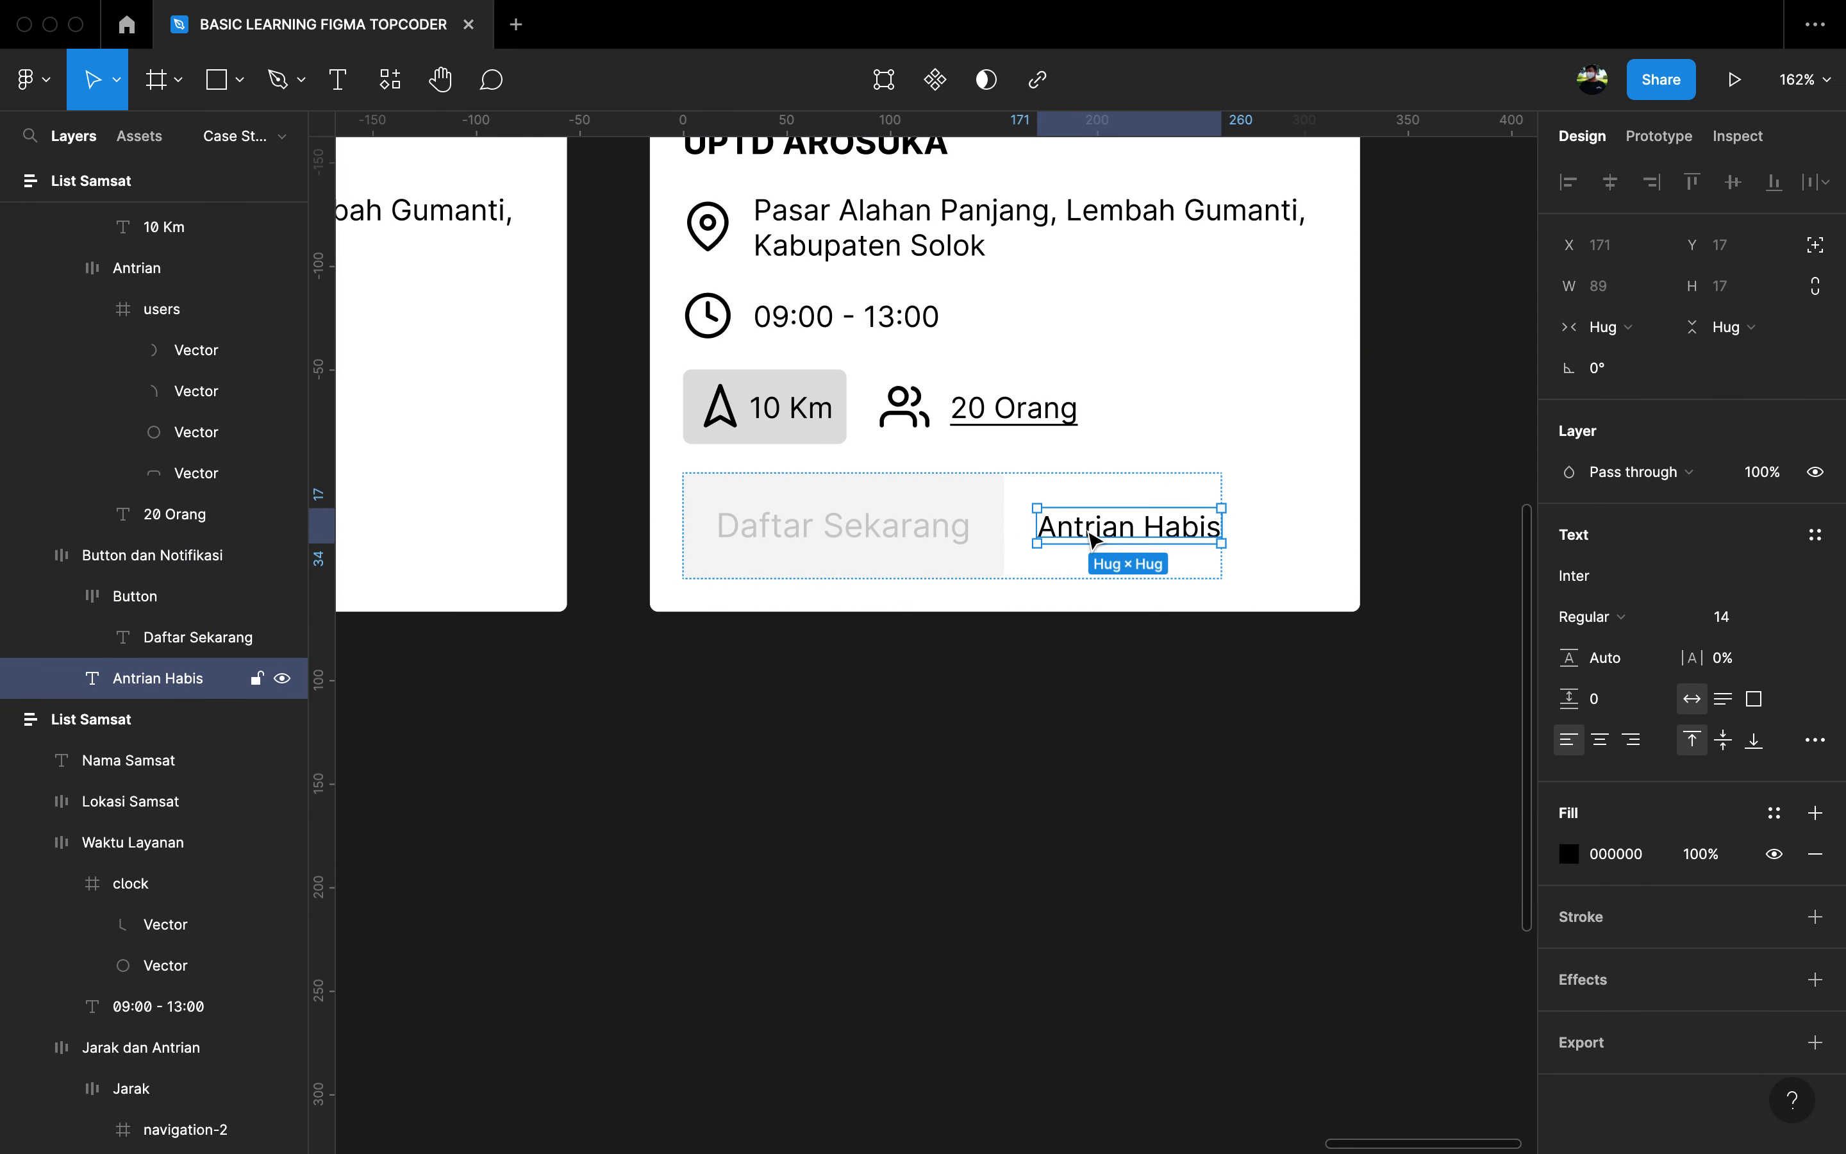
key(ctrl+g)
click(1814, 470)
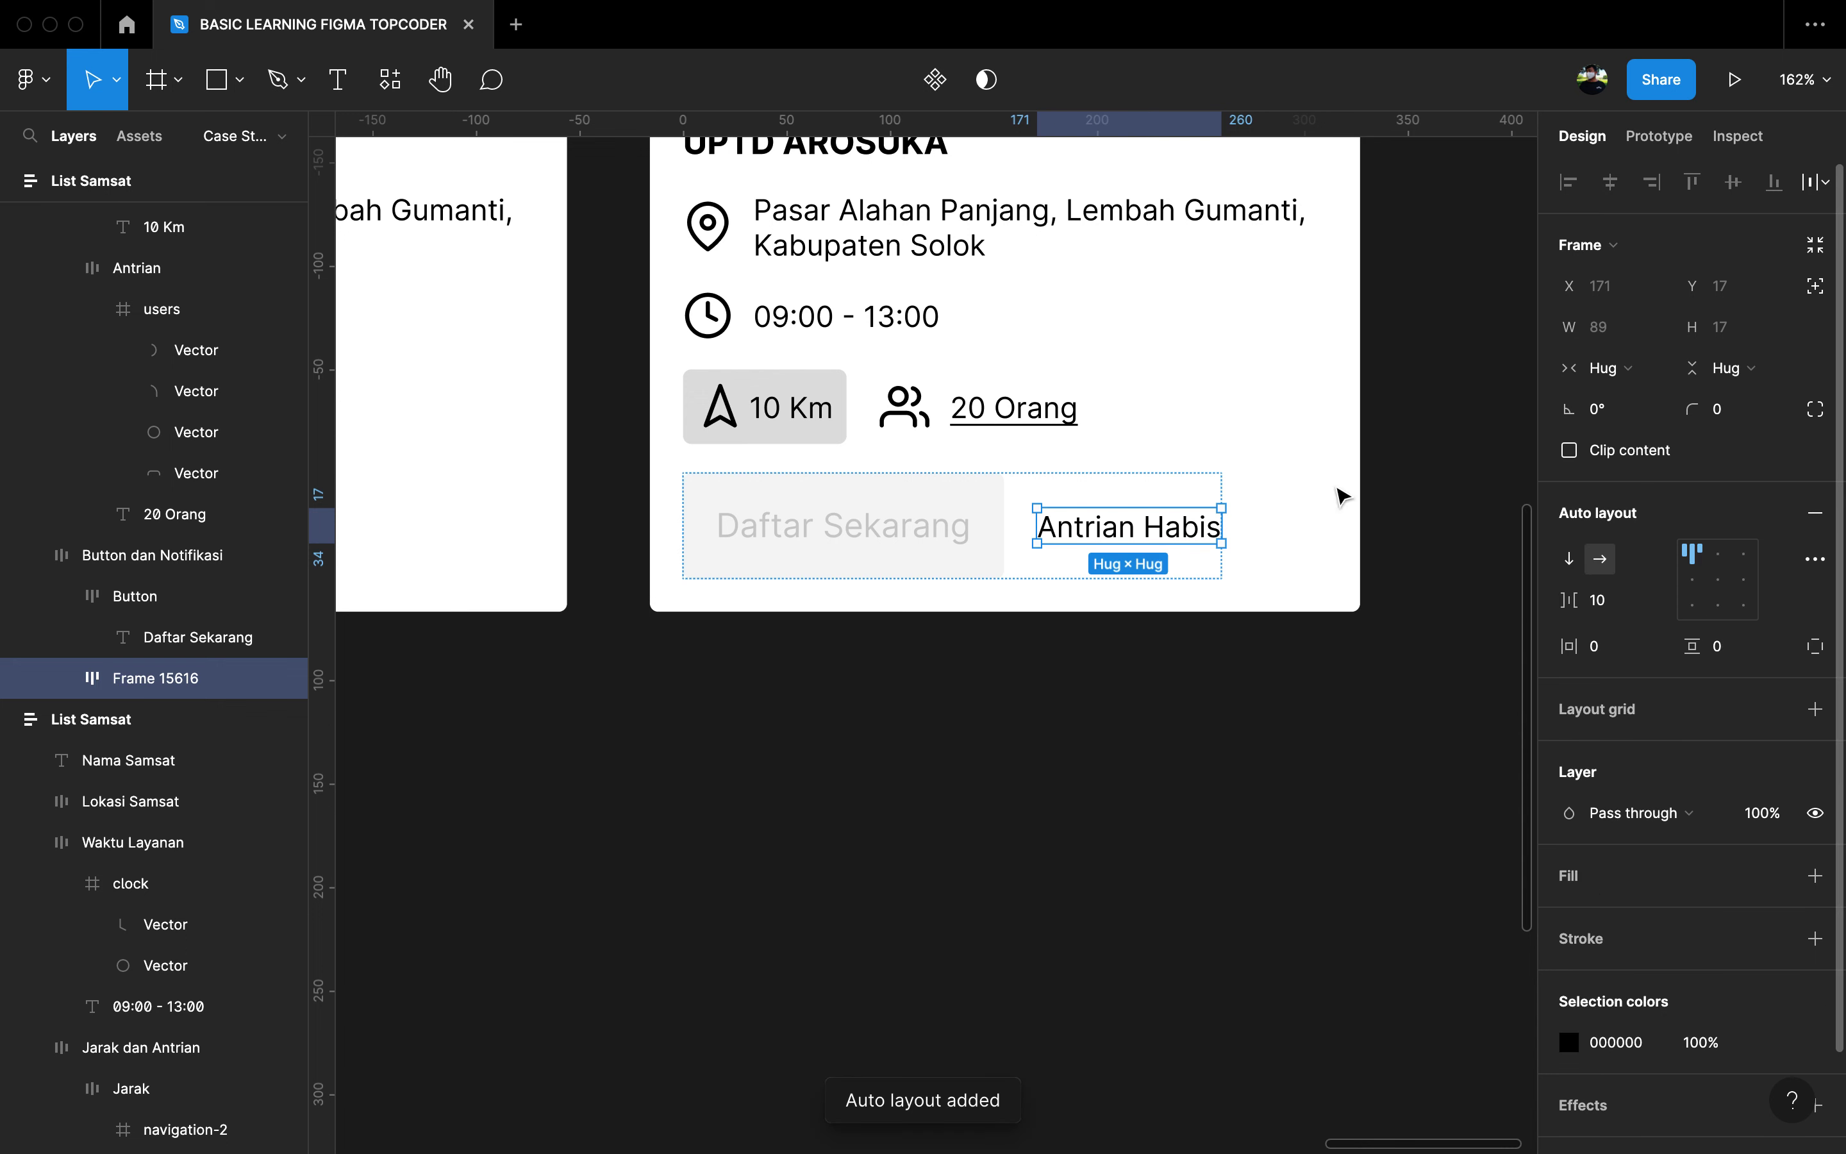
double_click(120, 681)
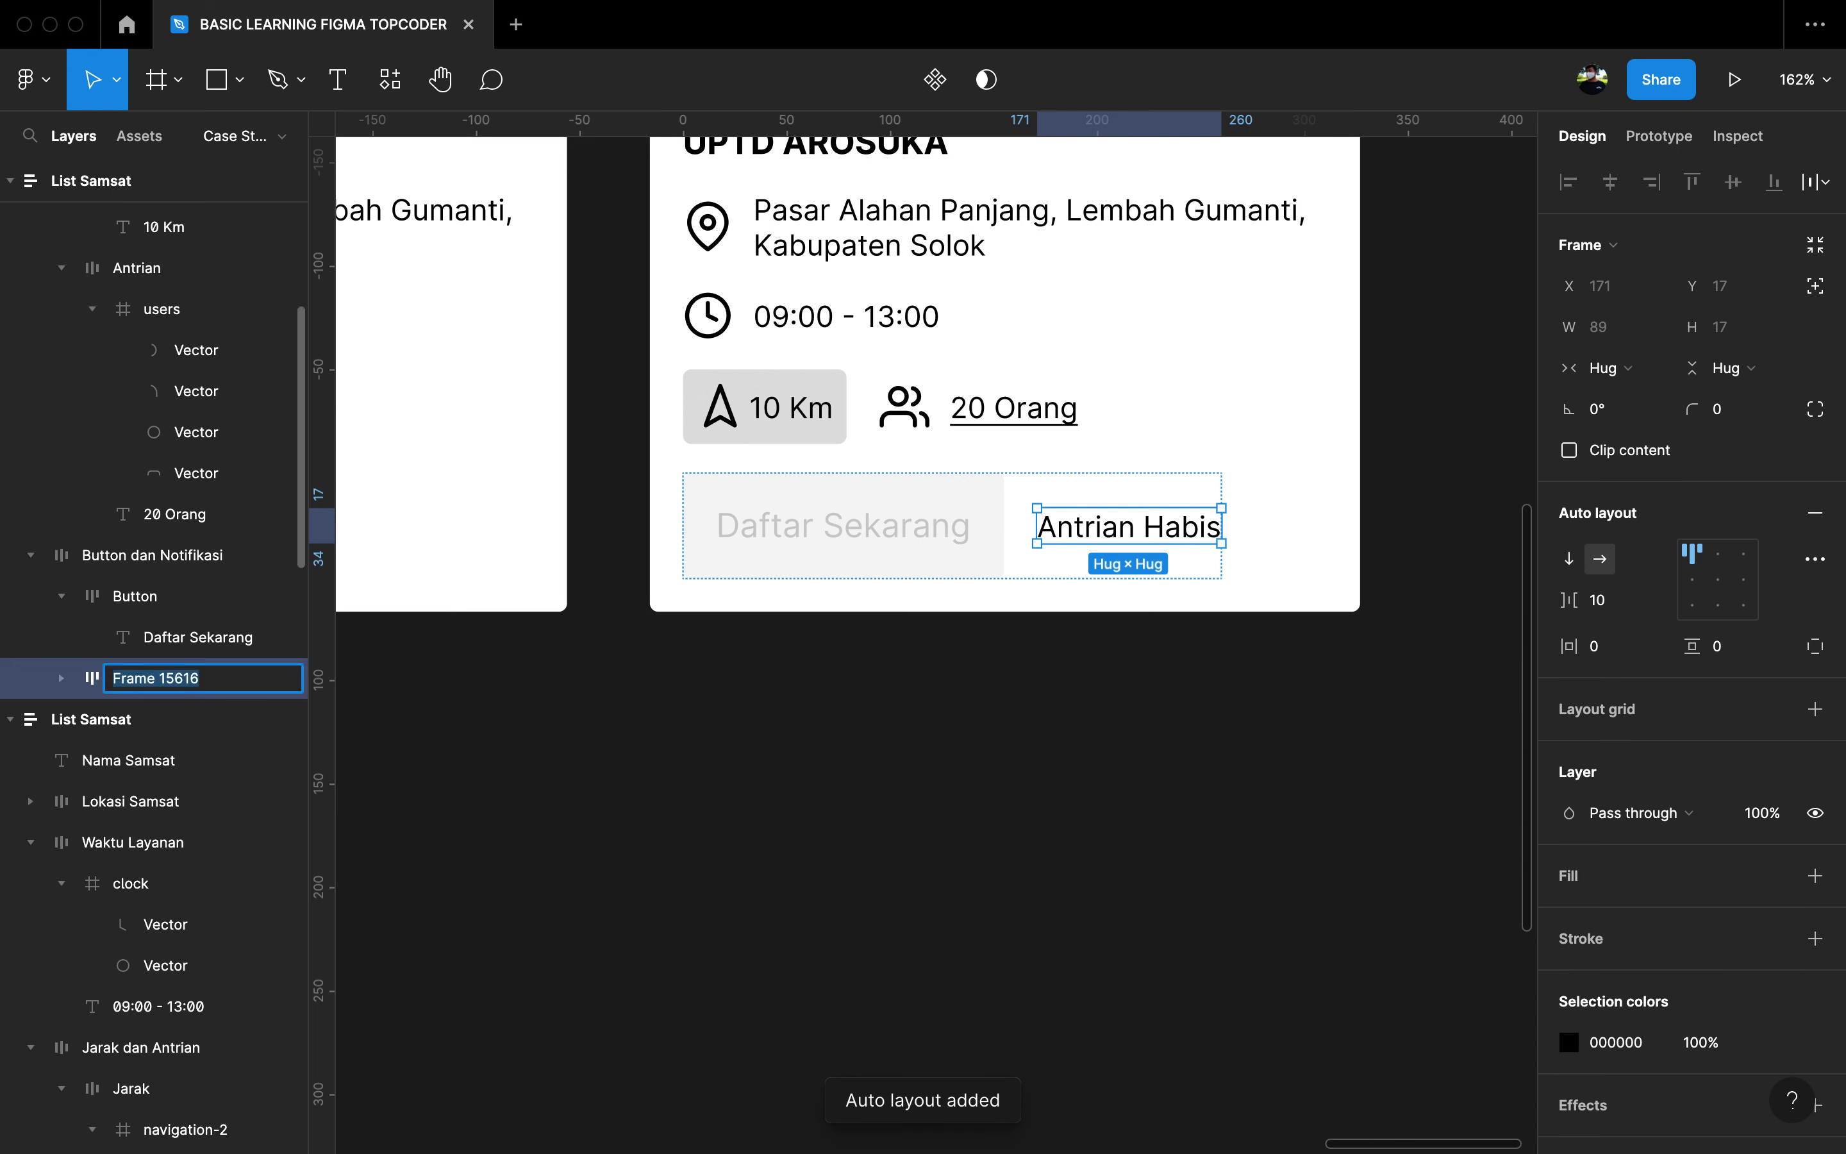
text(War)
key(Return)
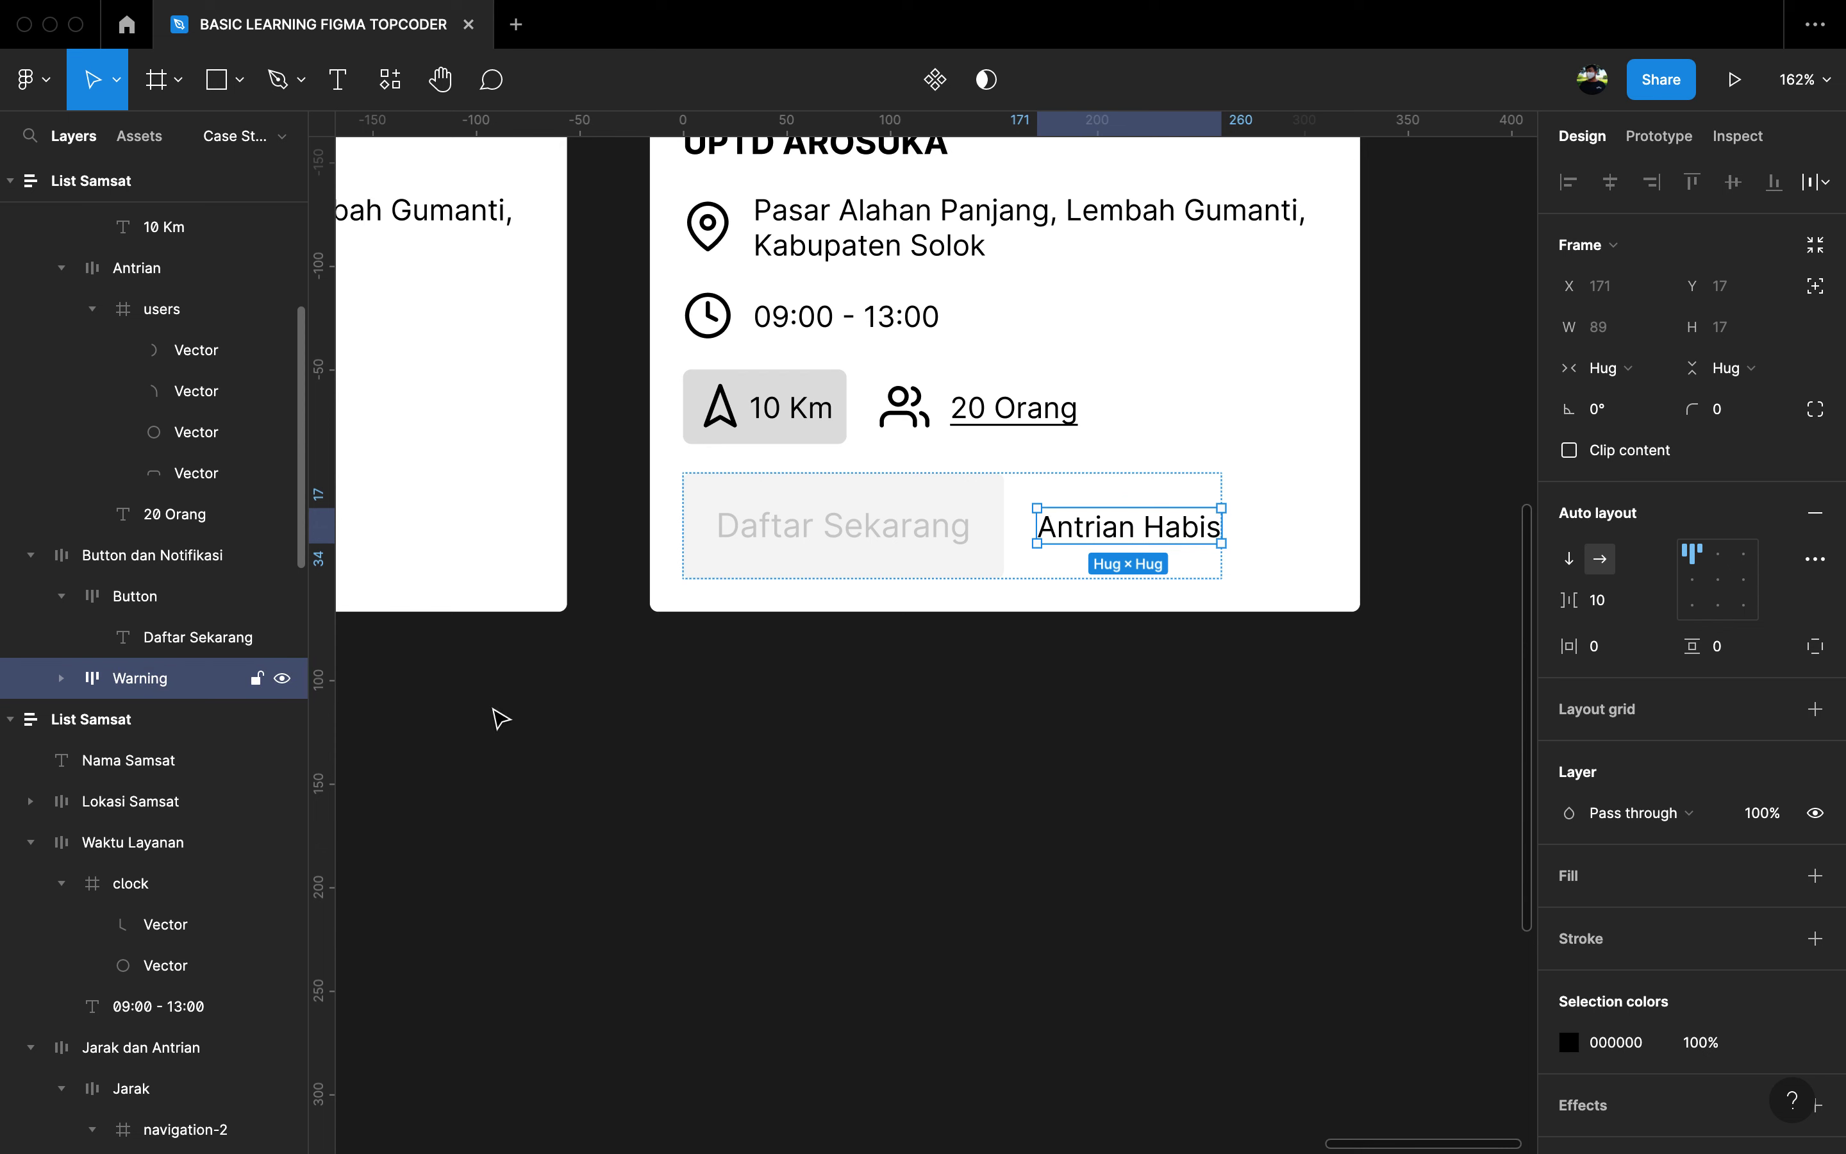
click(840, 783)
right_click(839, 776)
mouse_move(939, 994)
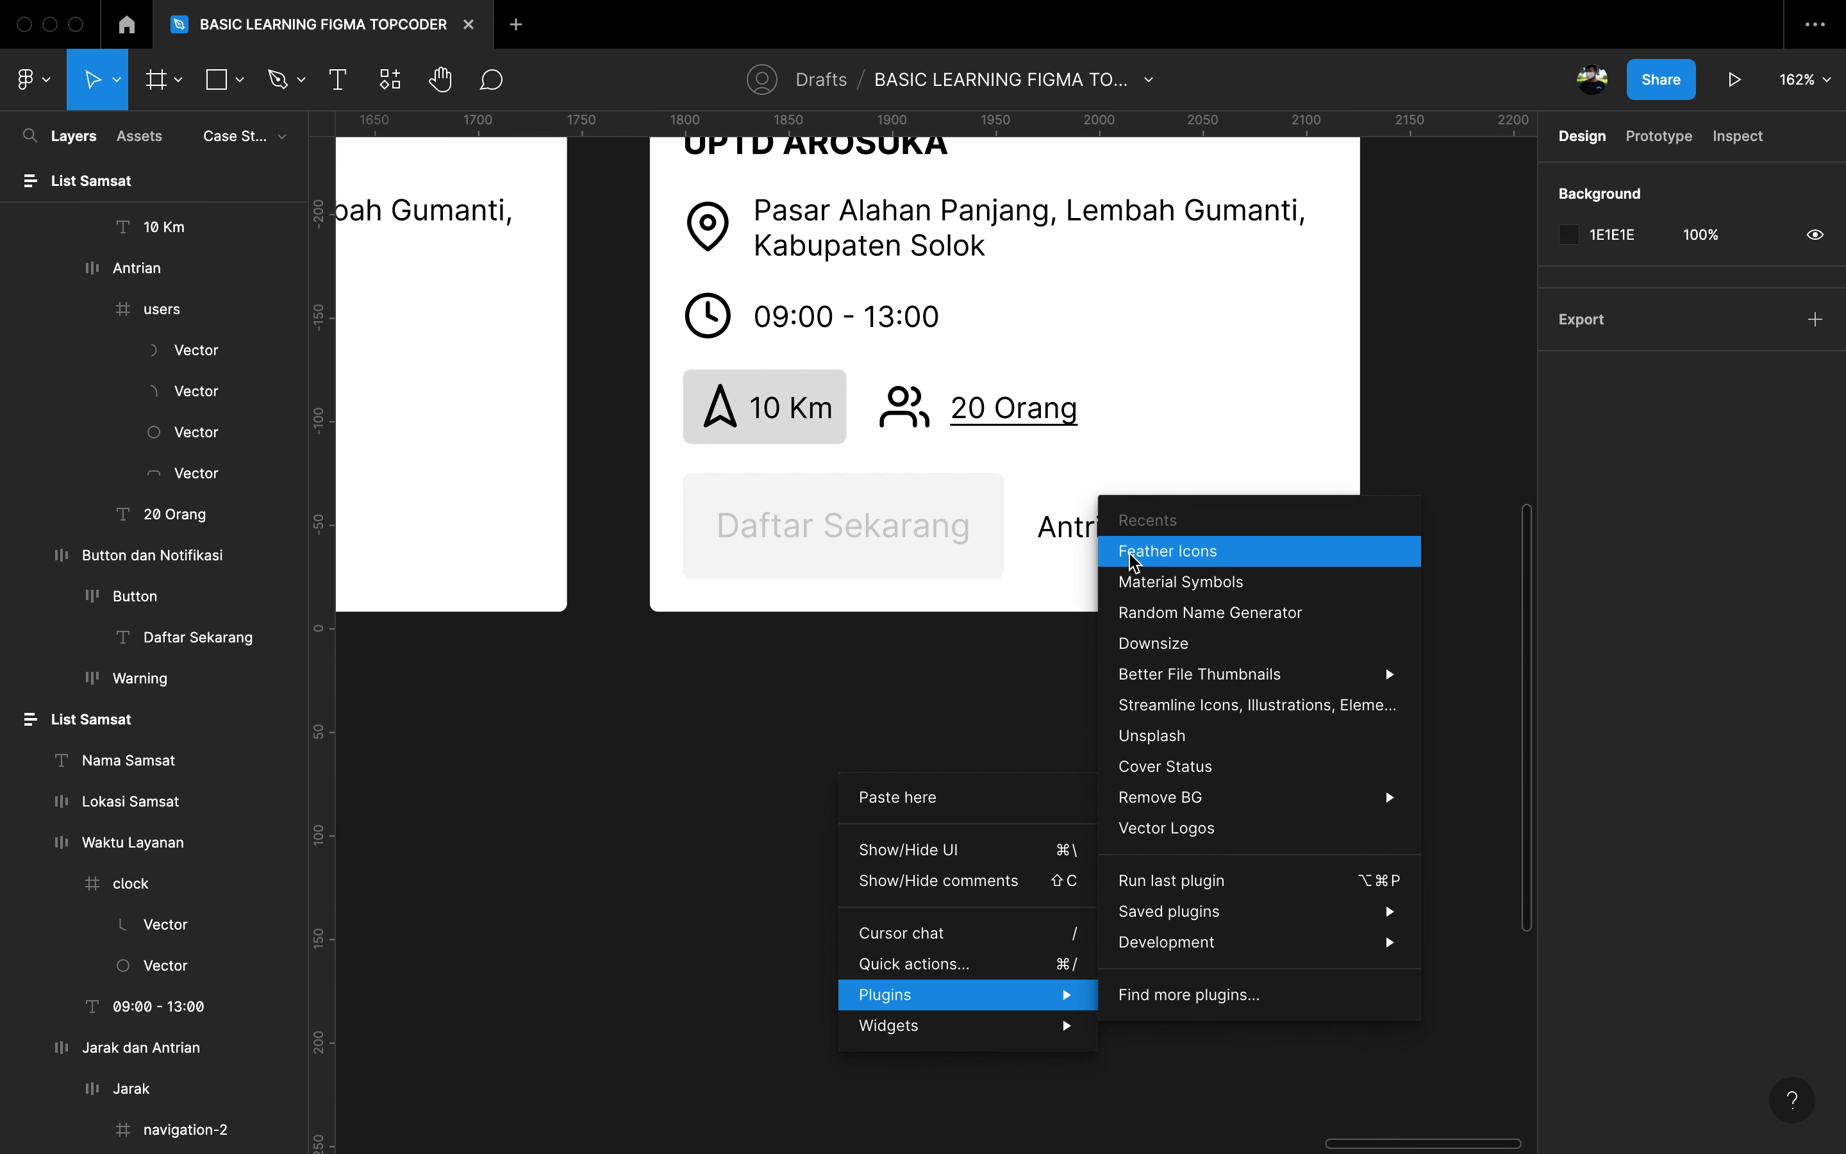
click(1159, 551)
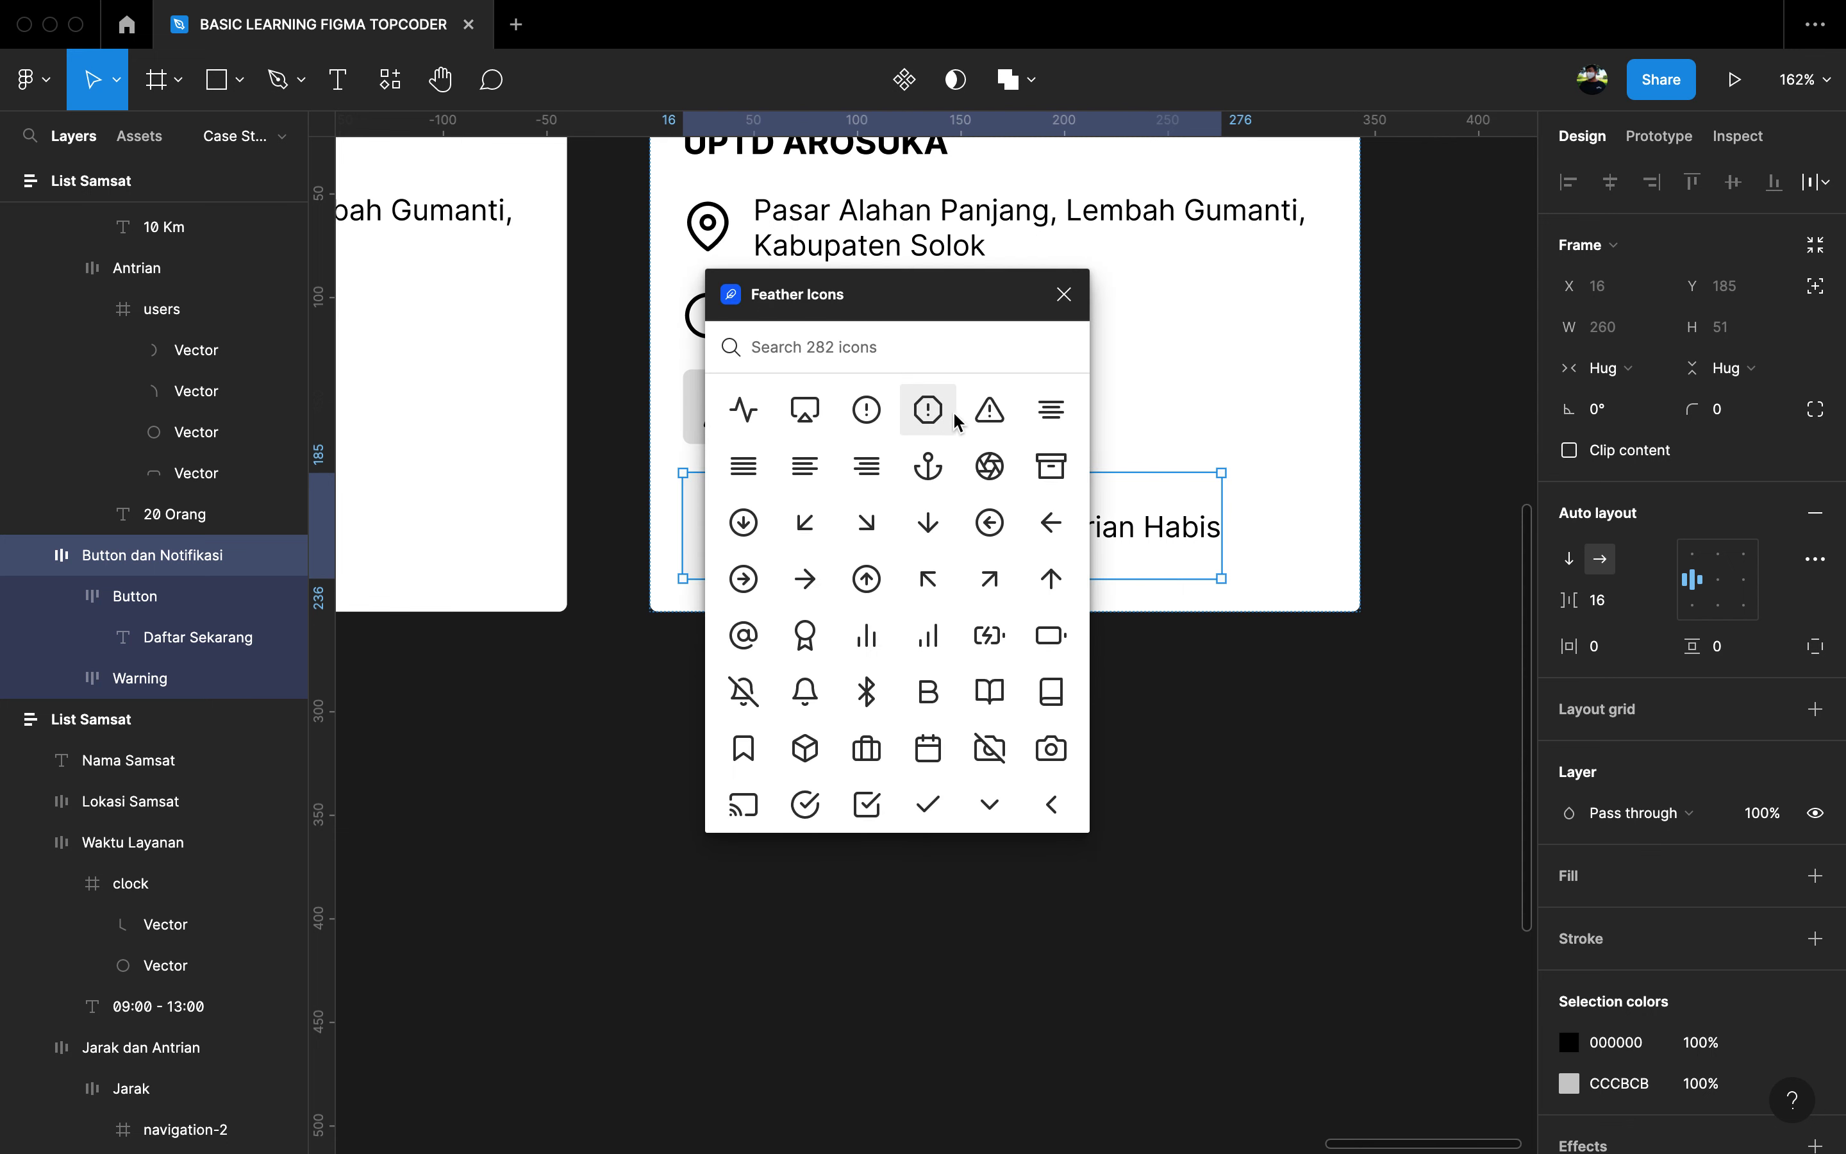
click(990, 410)
click(1064, 296)
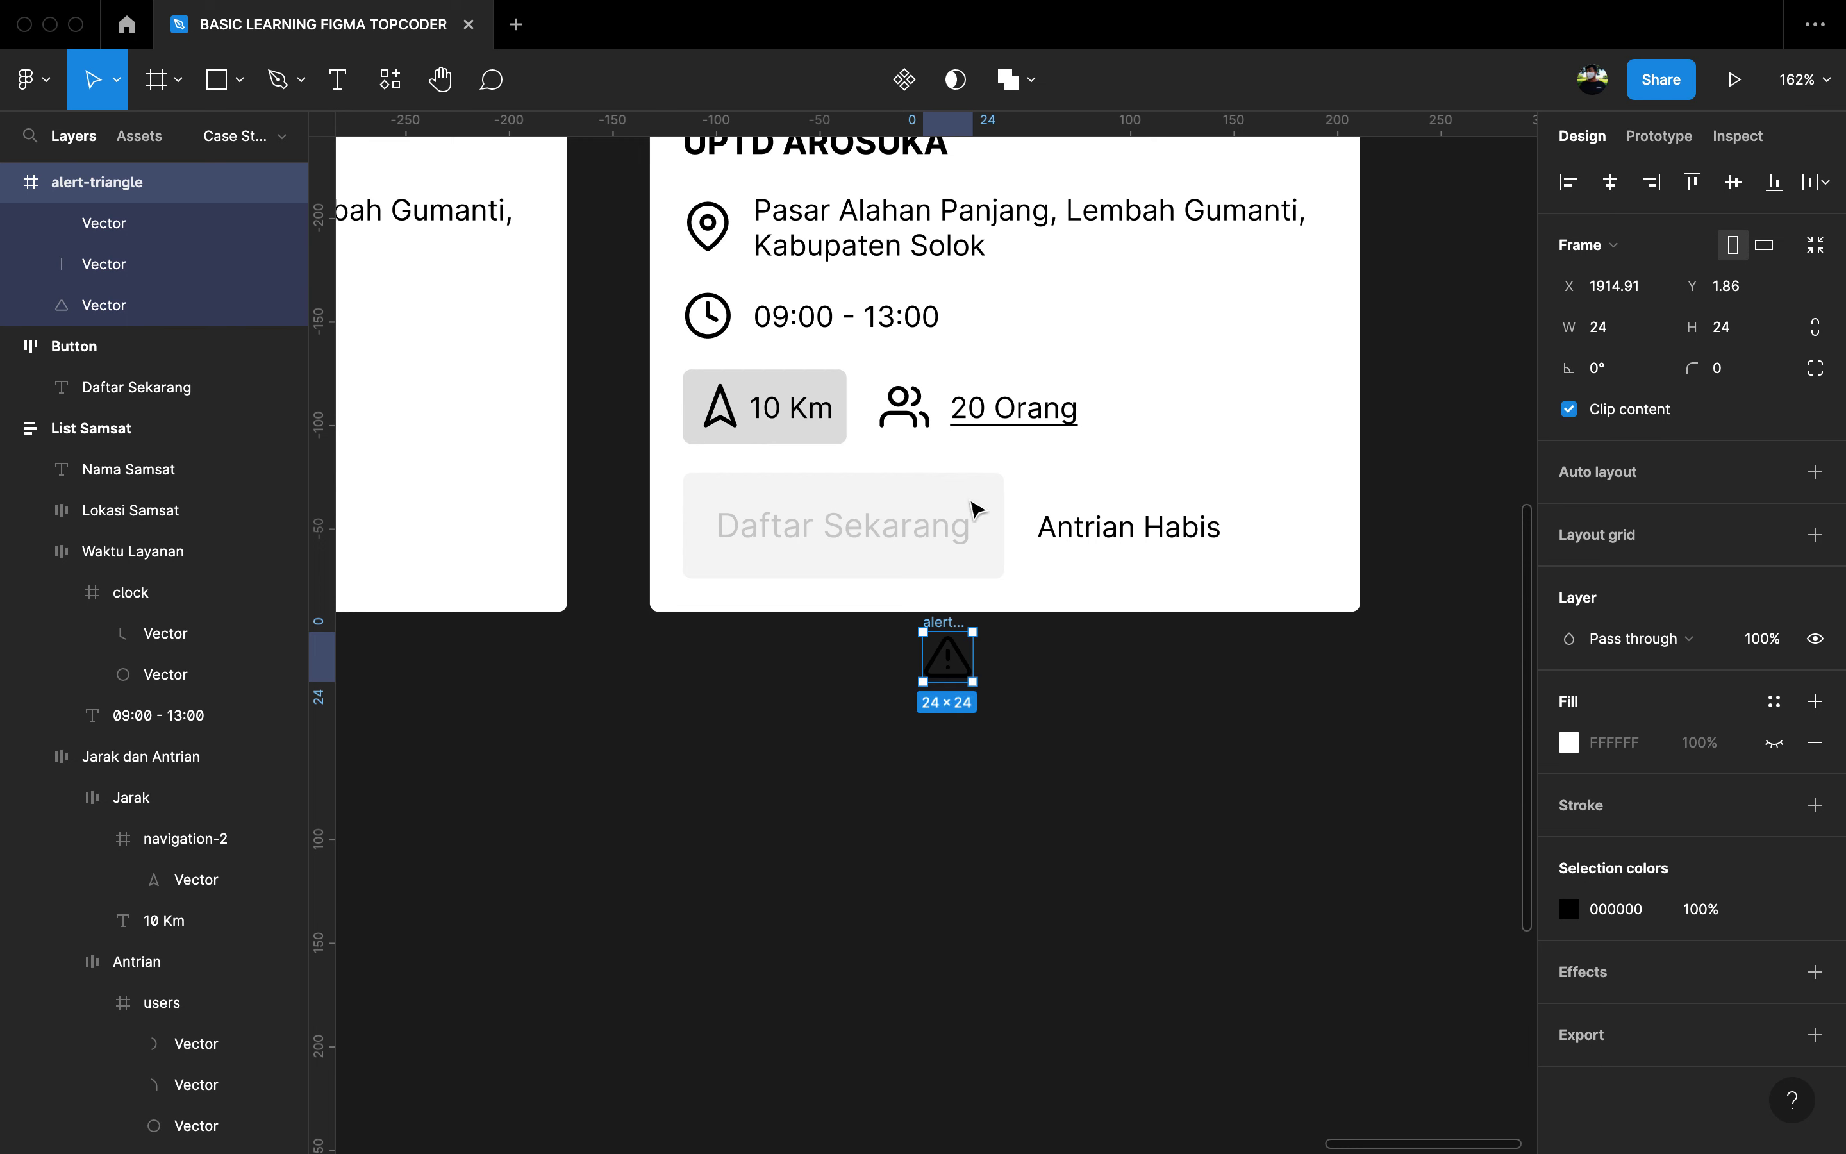
key(BackSpace)
Step: Insert the alert-circle icon with the Feather Icons plugin and cut it from the canvas
right_click(991, 758)
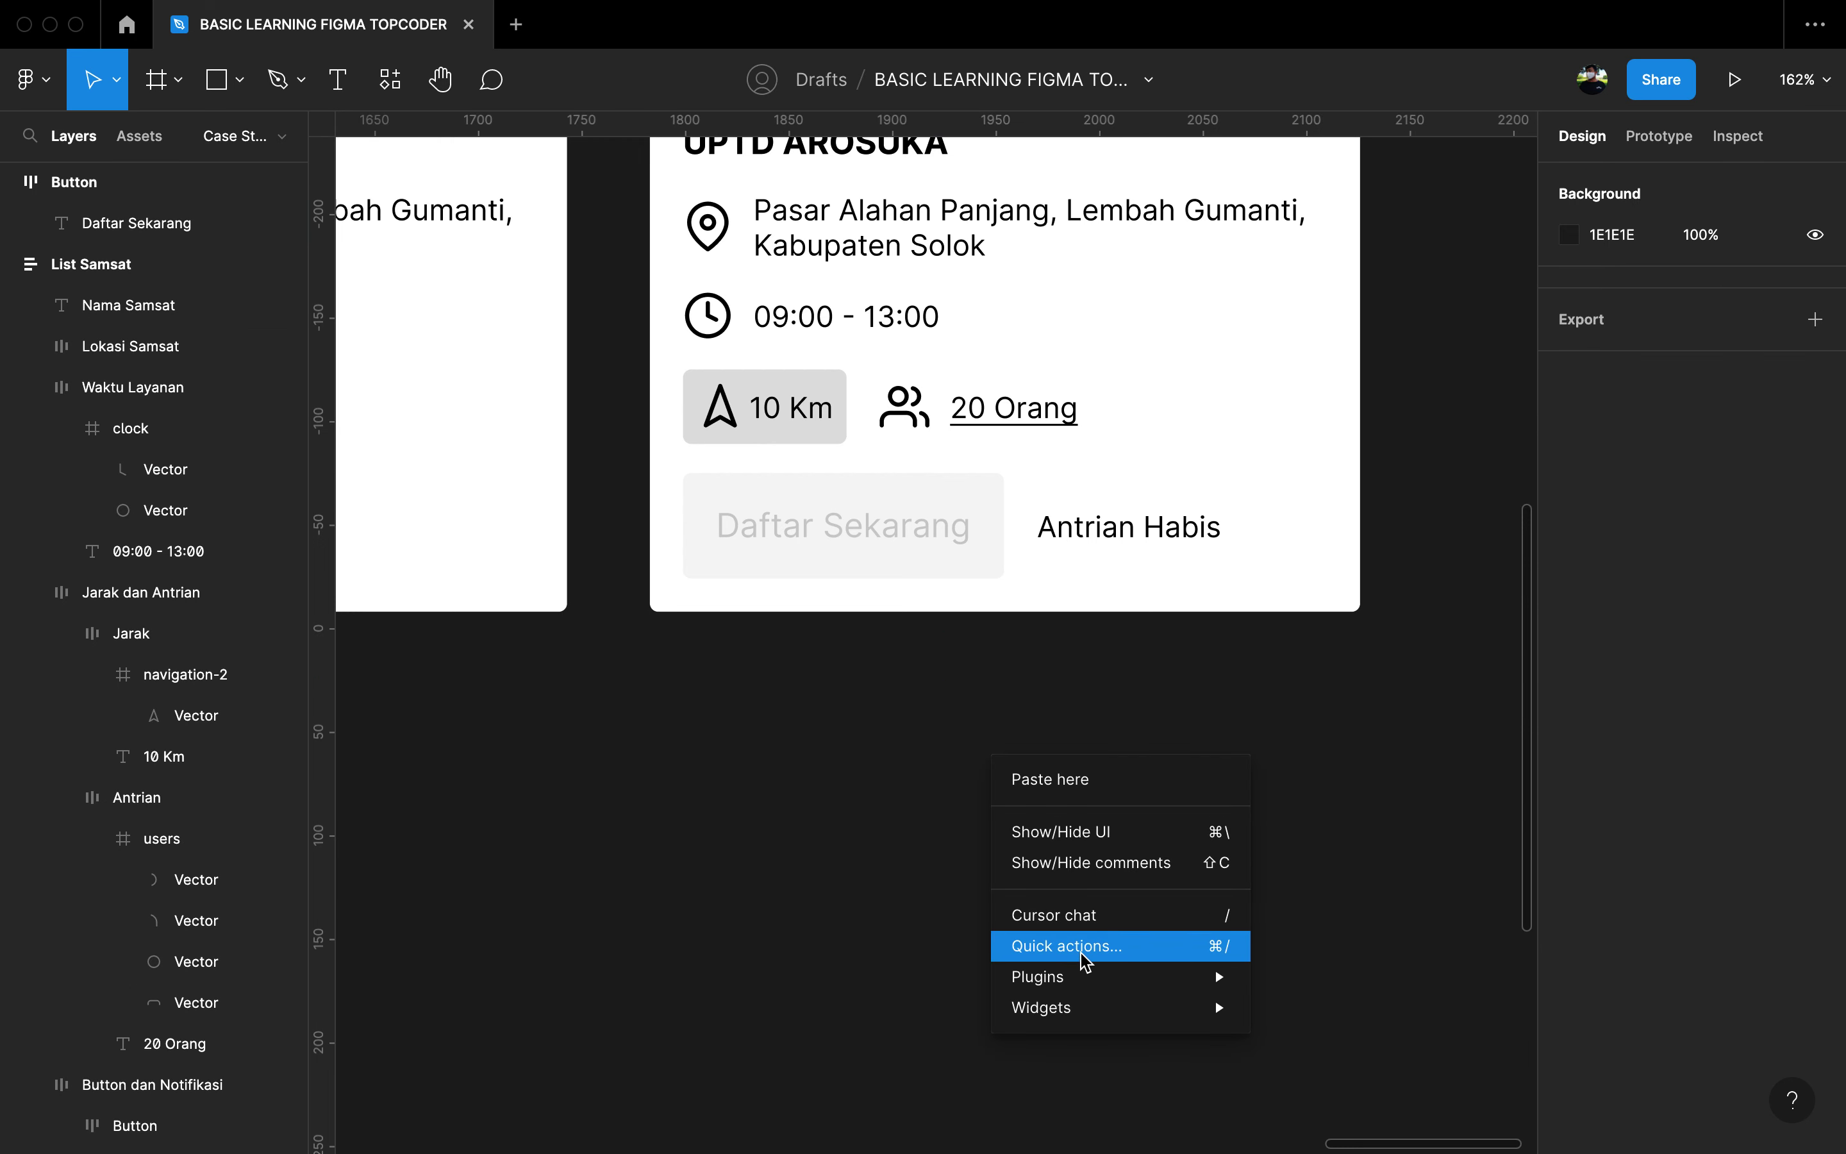
mouse_move(1080, 977)
click(1370, 544)
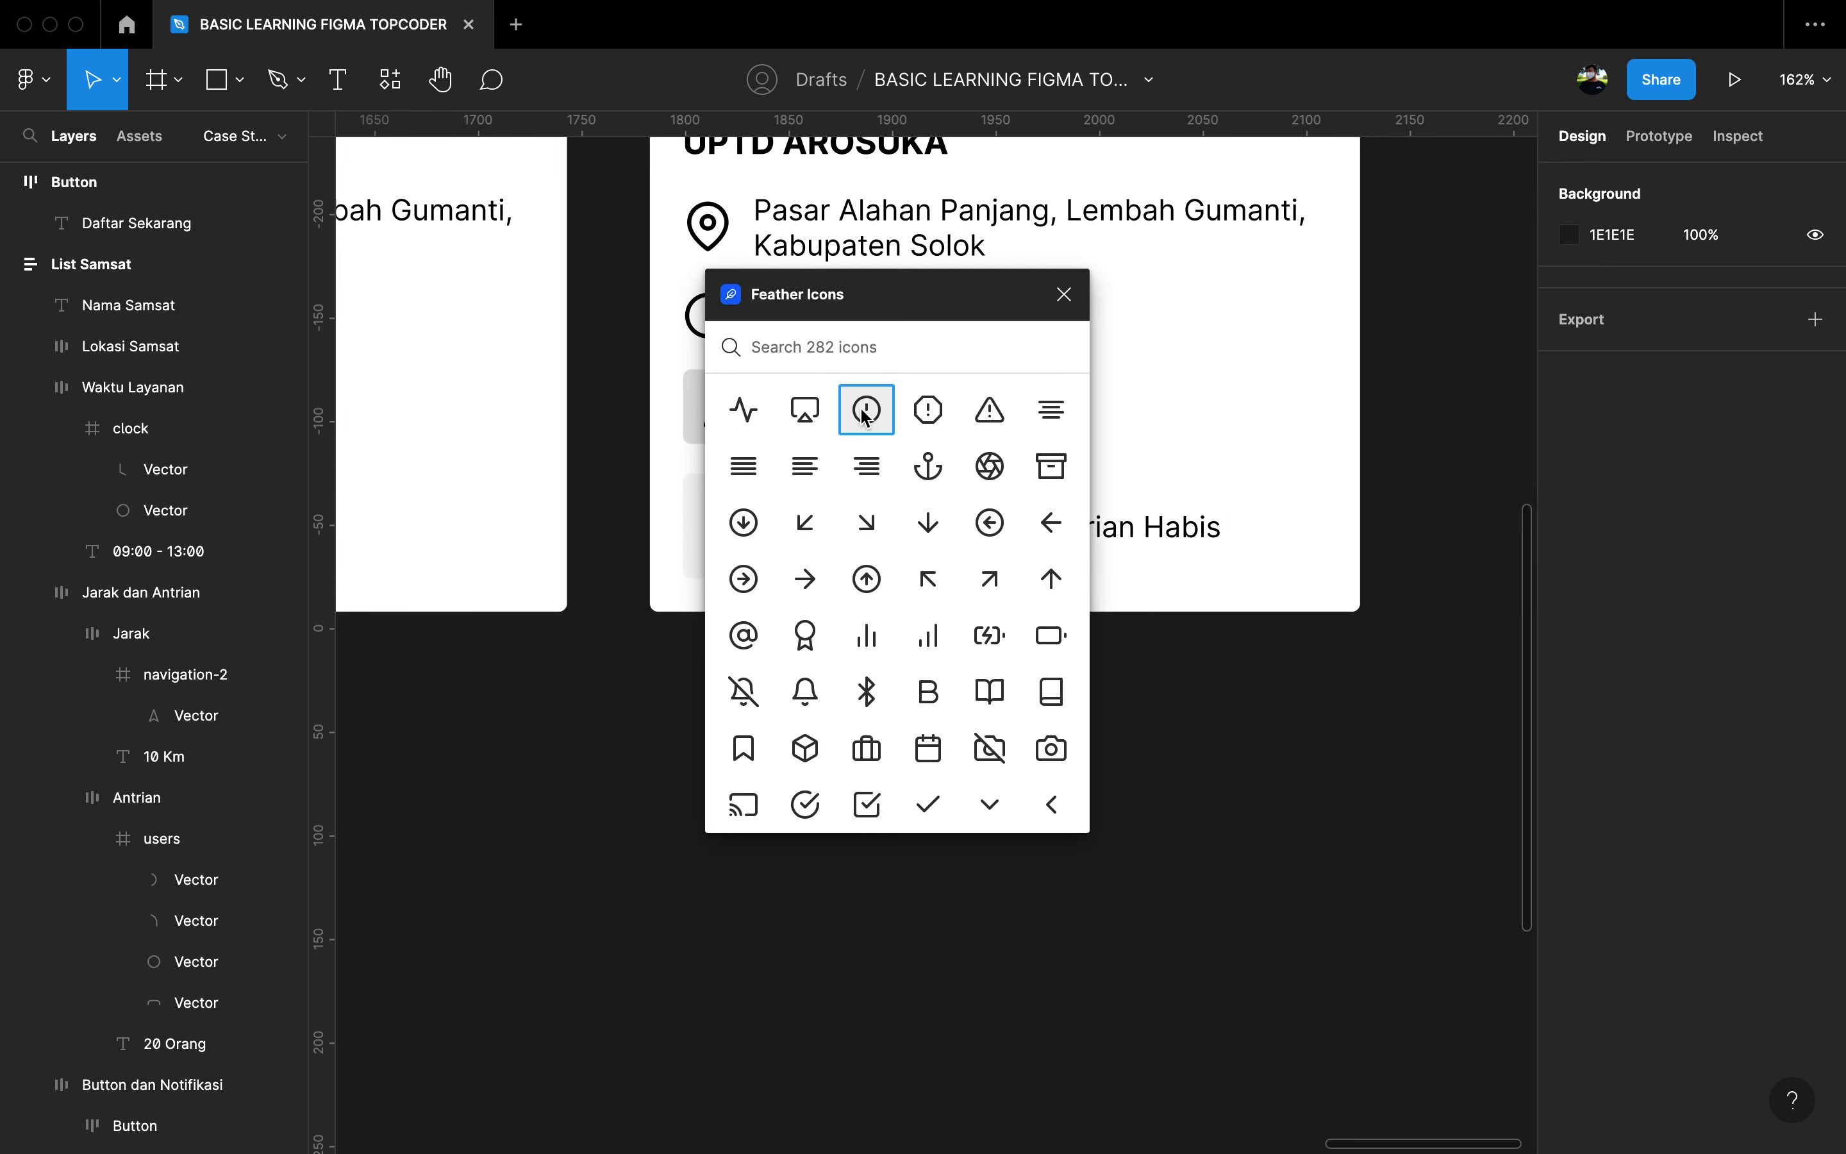
click(866, 413)
click(1066, 296)
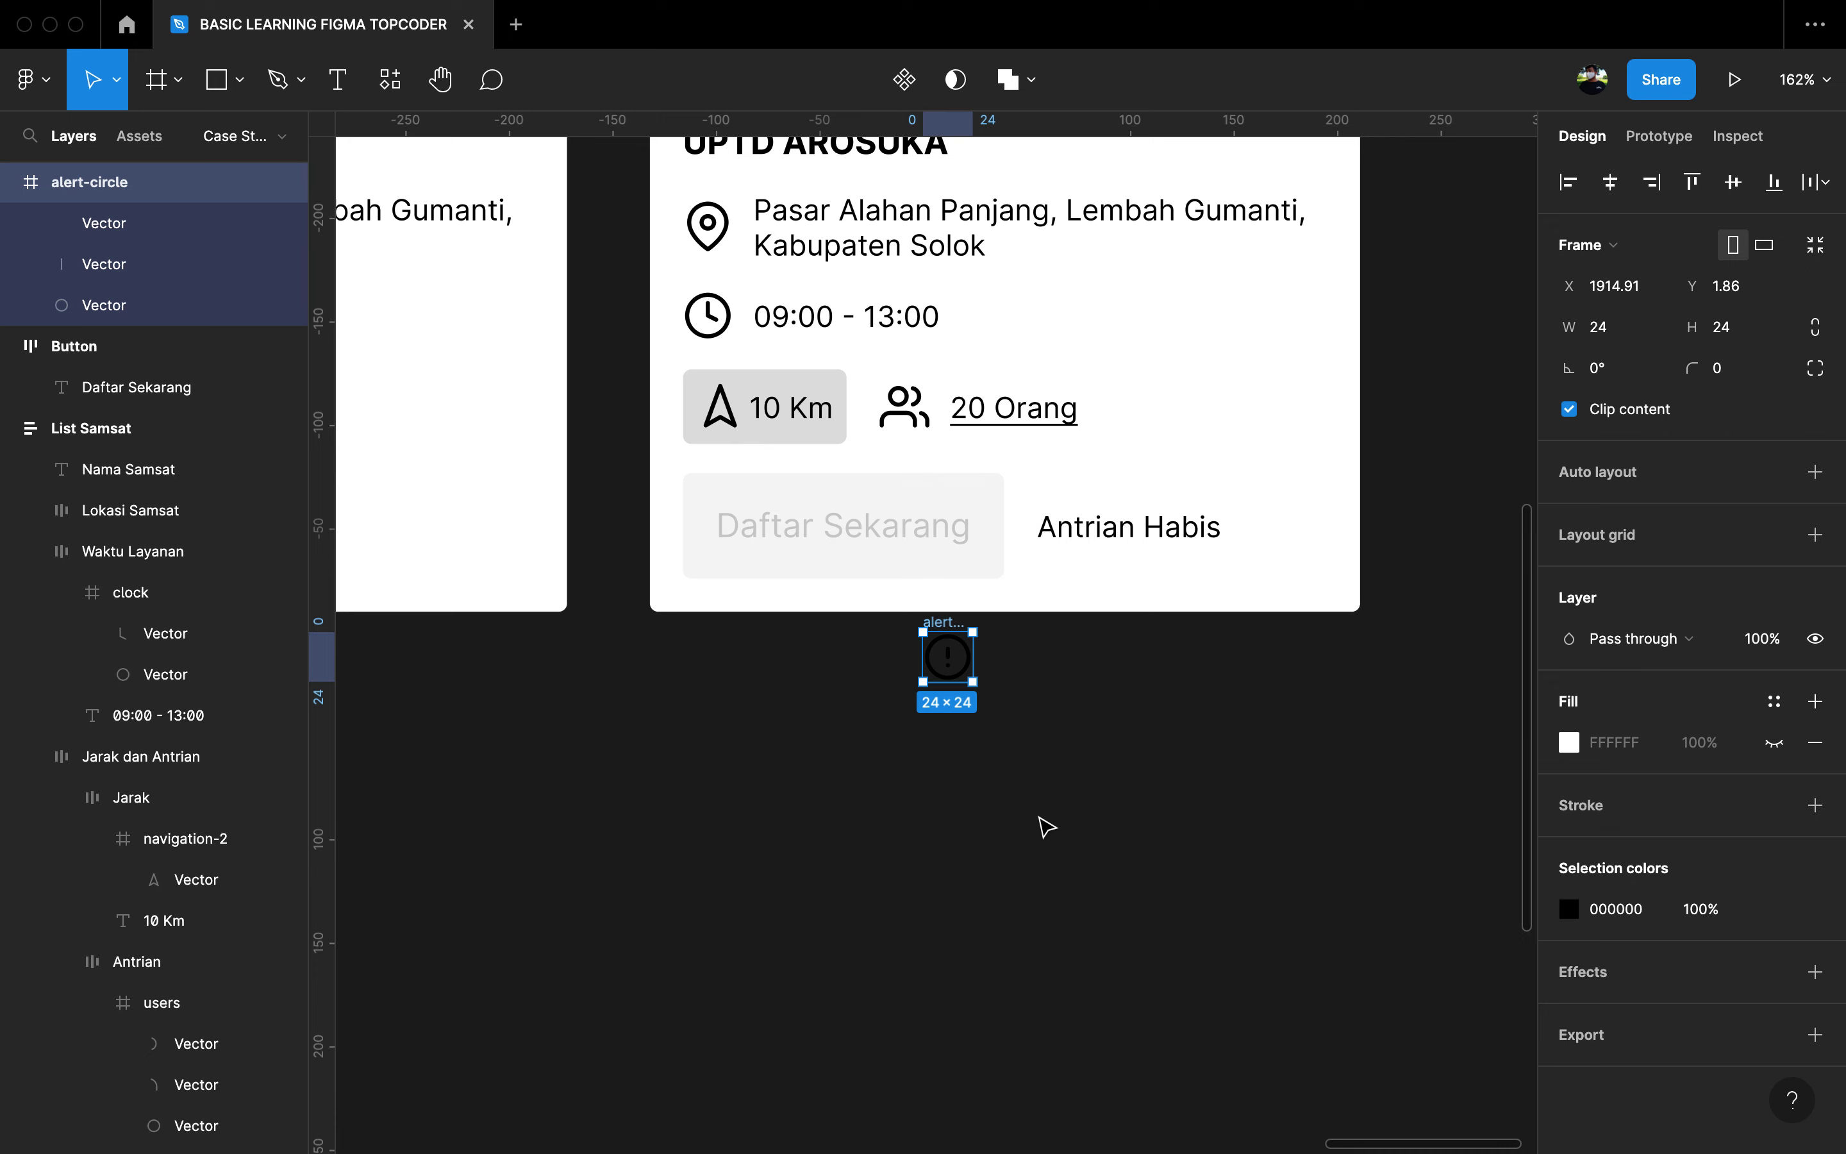
key(Delete)
Step: Paste the alert-circle icon into the Warning frame and place it before the "Antrian Habis" text
click(1068, 527)
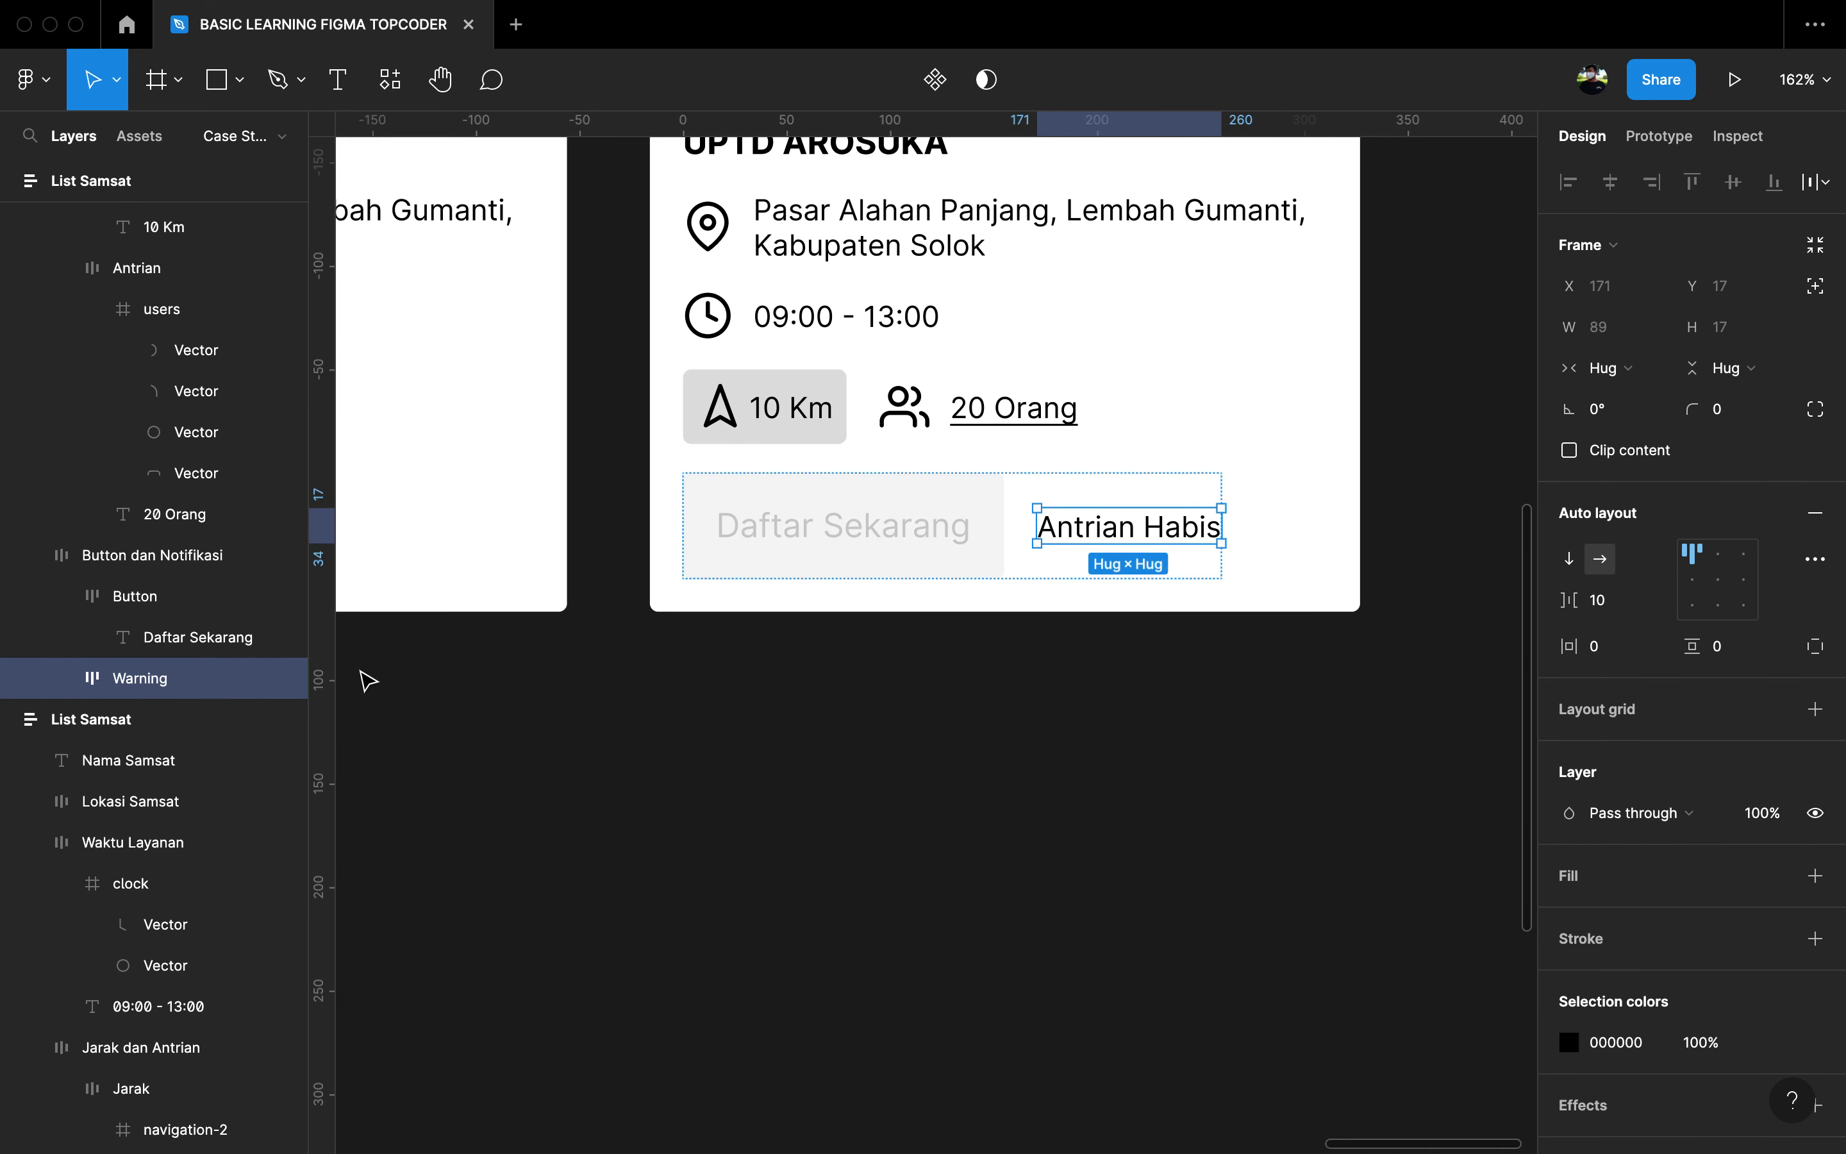
click(61, 678)
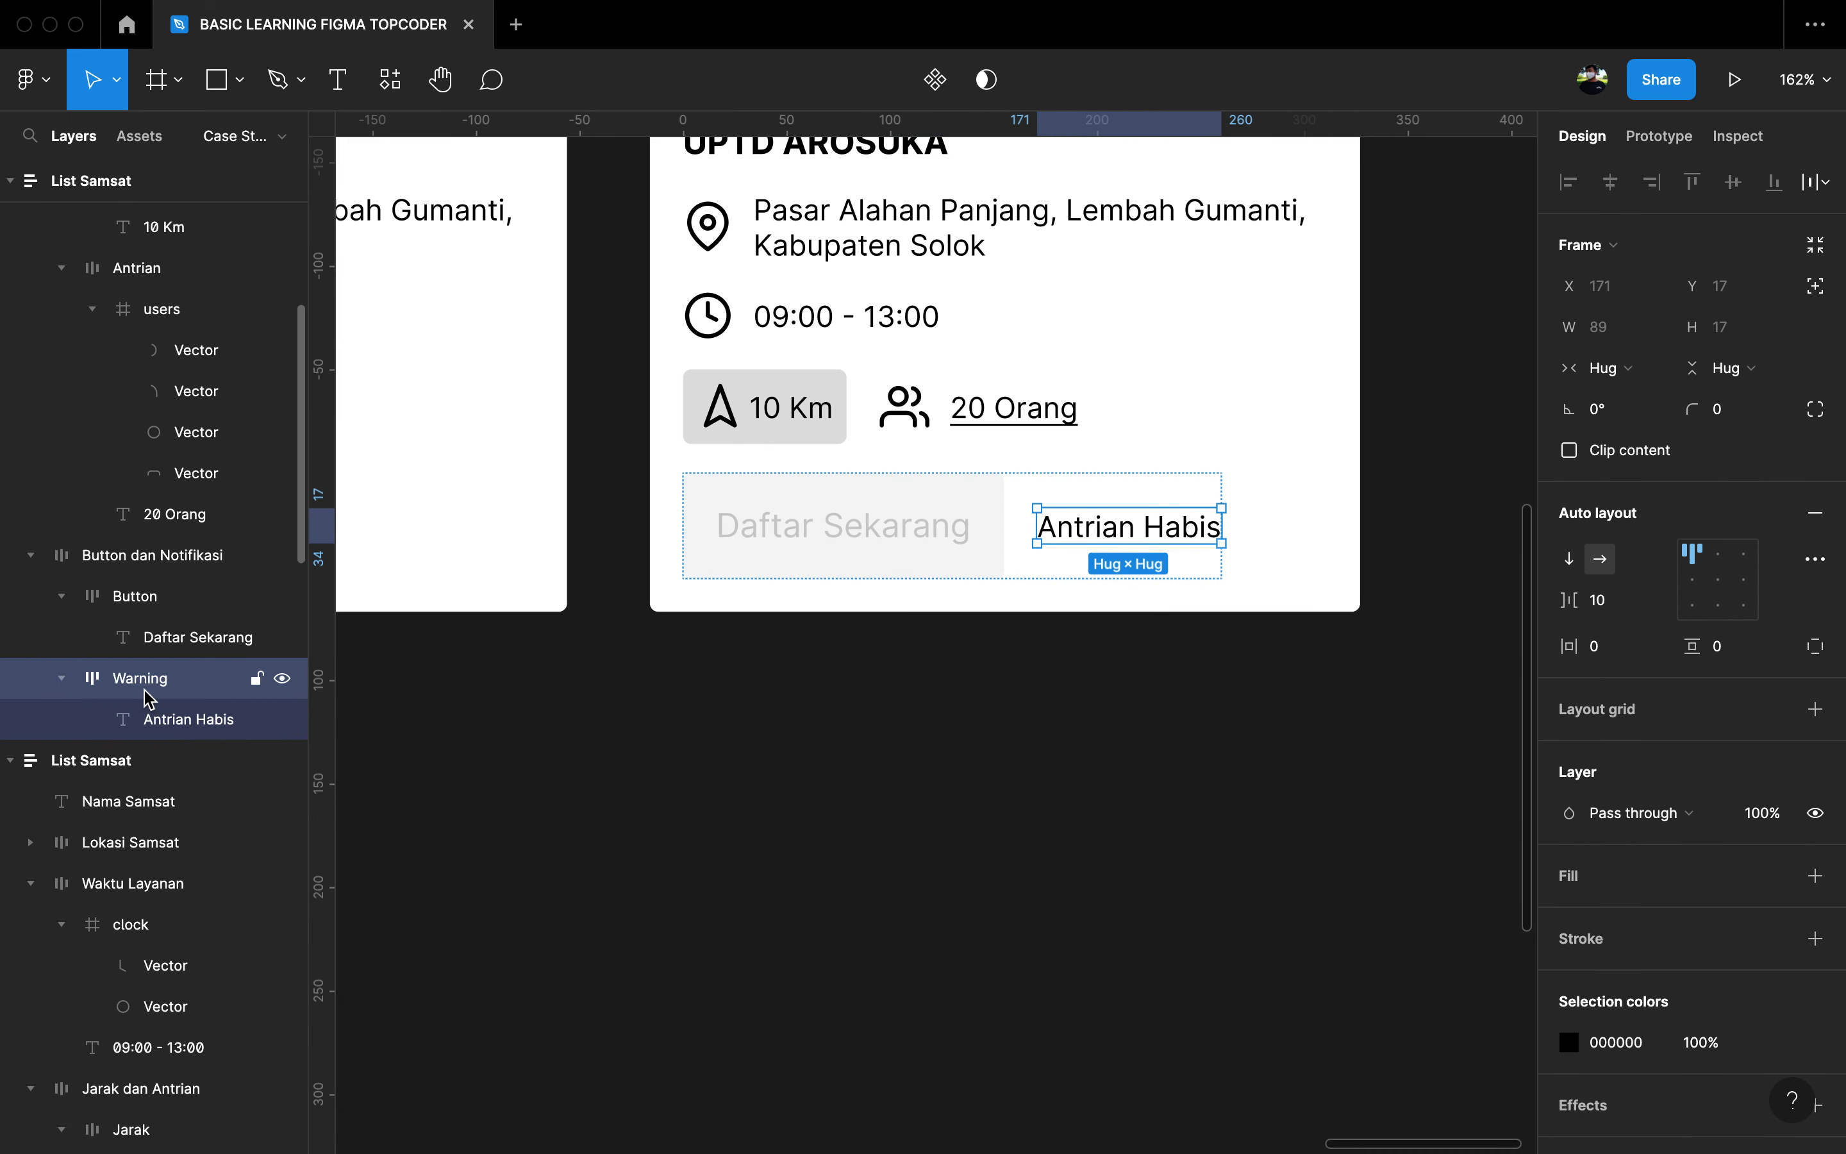
key(super+v)
key(Left)
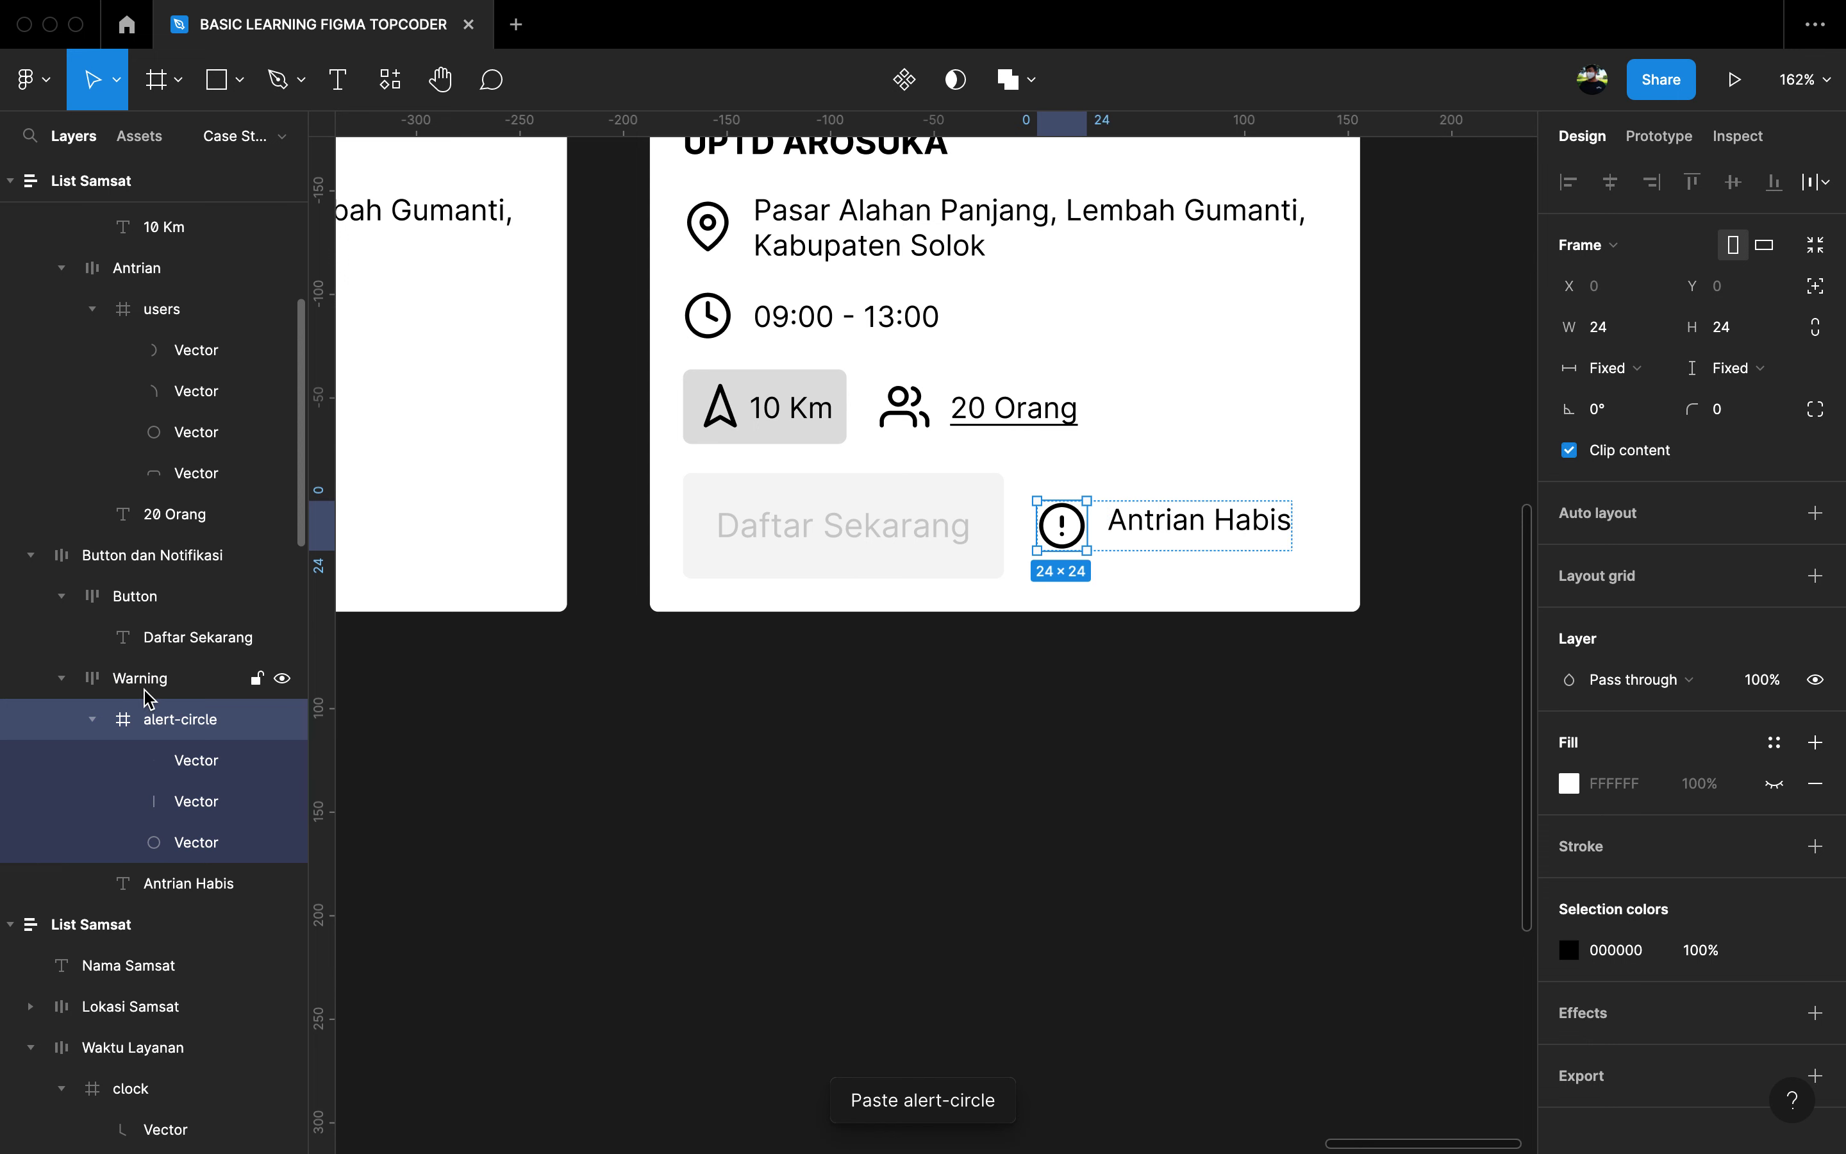
key(Right)
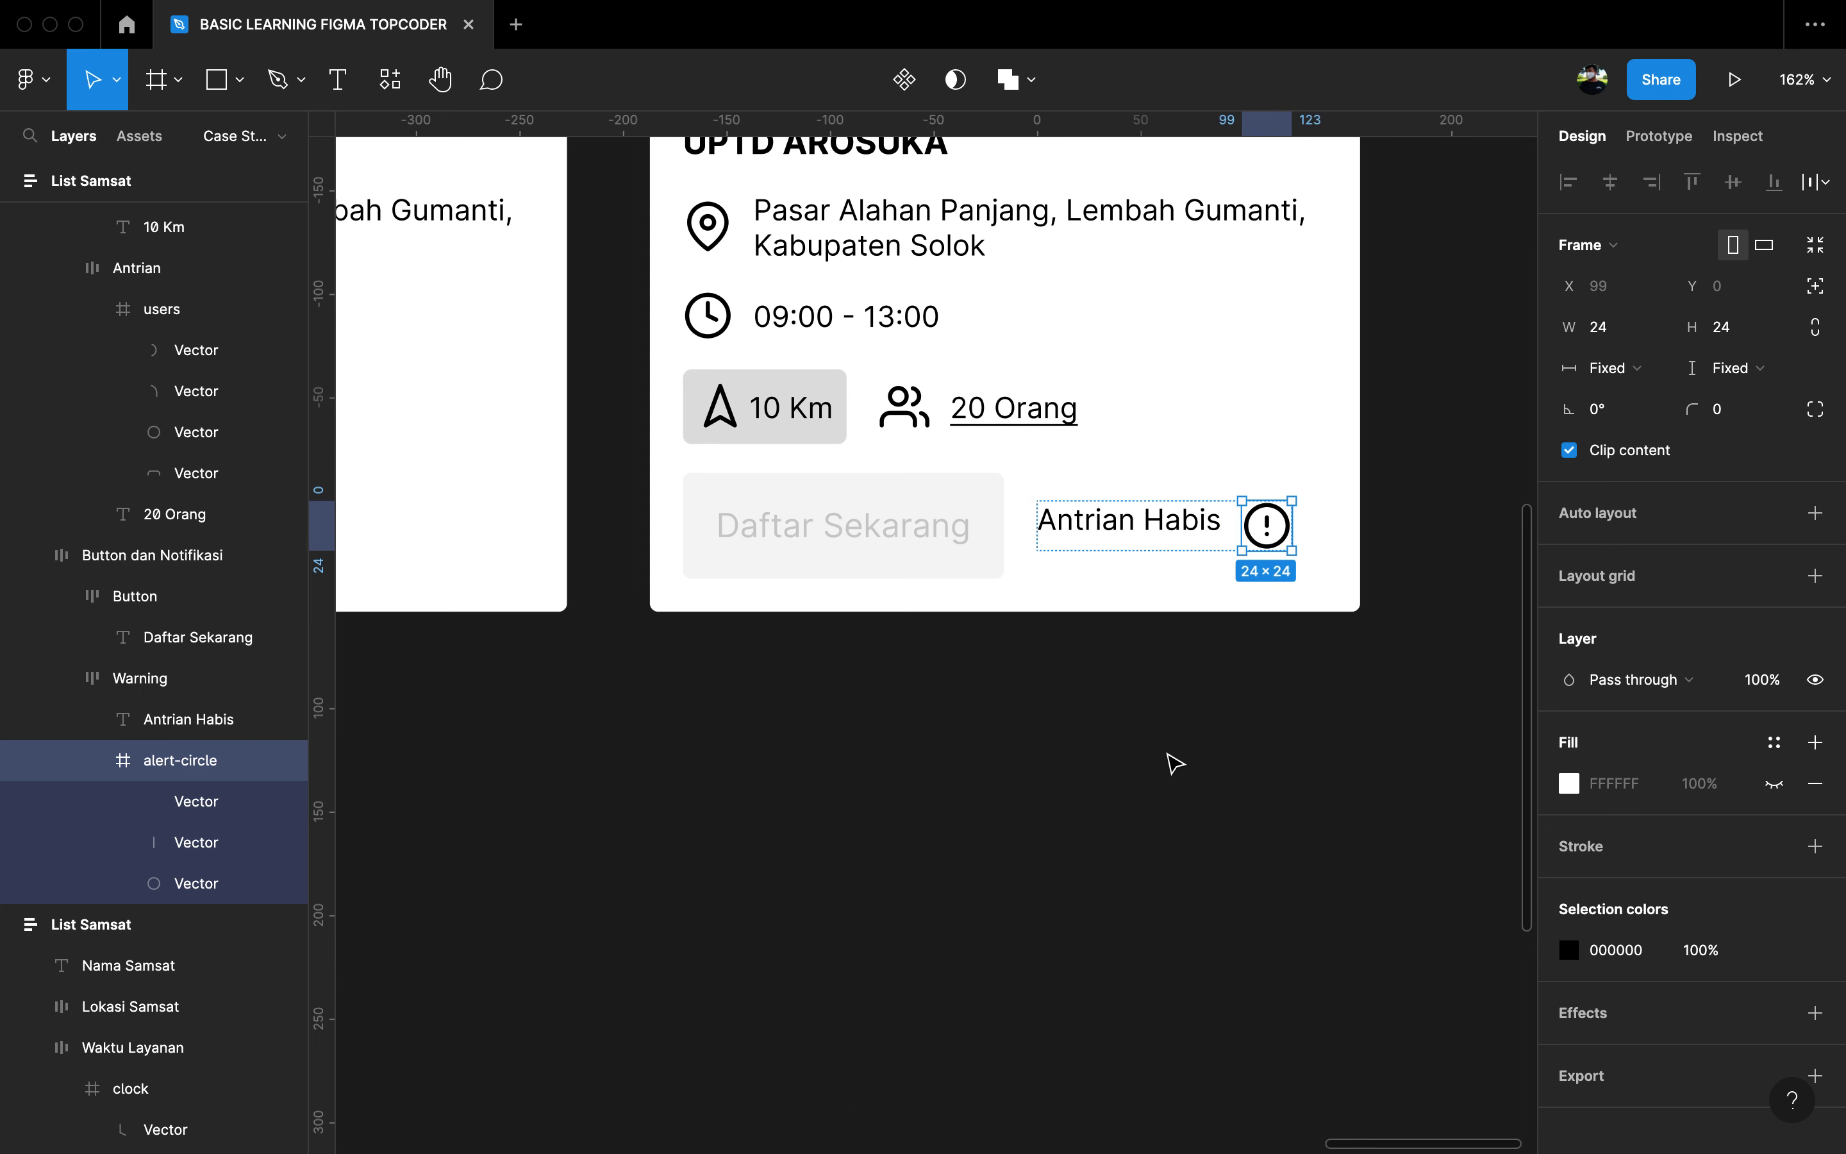
key(Left)
key(Right)
key(Left)
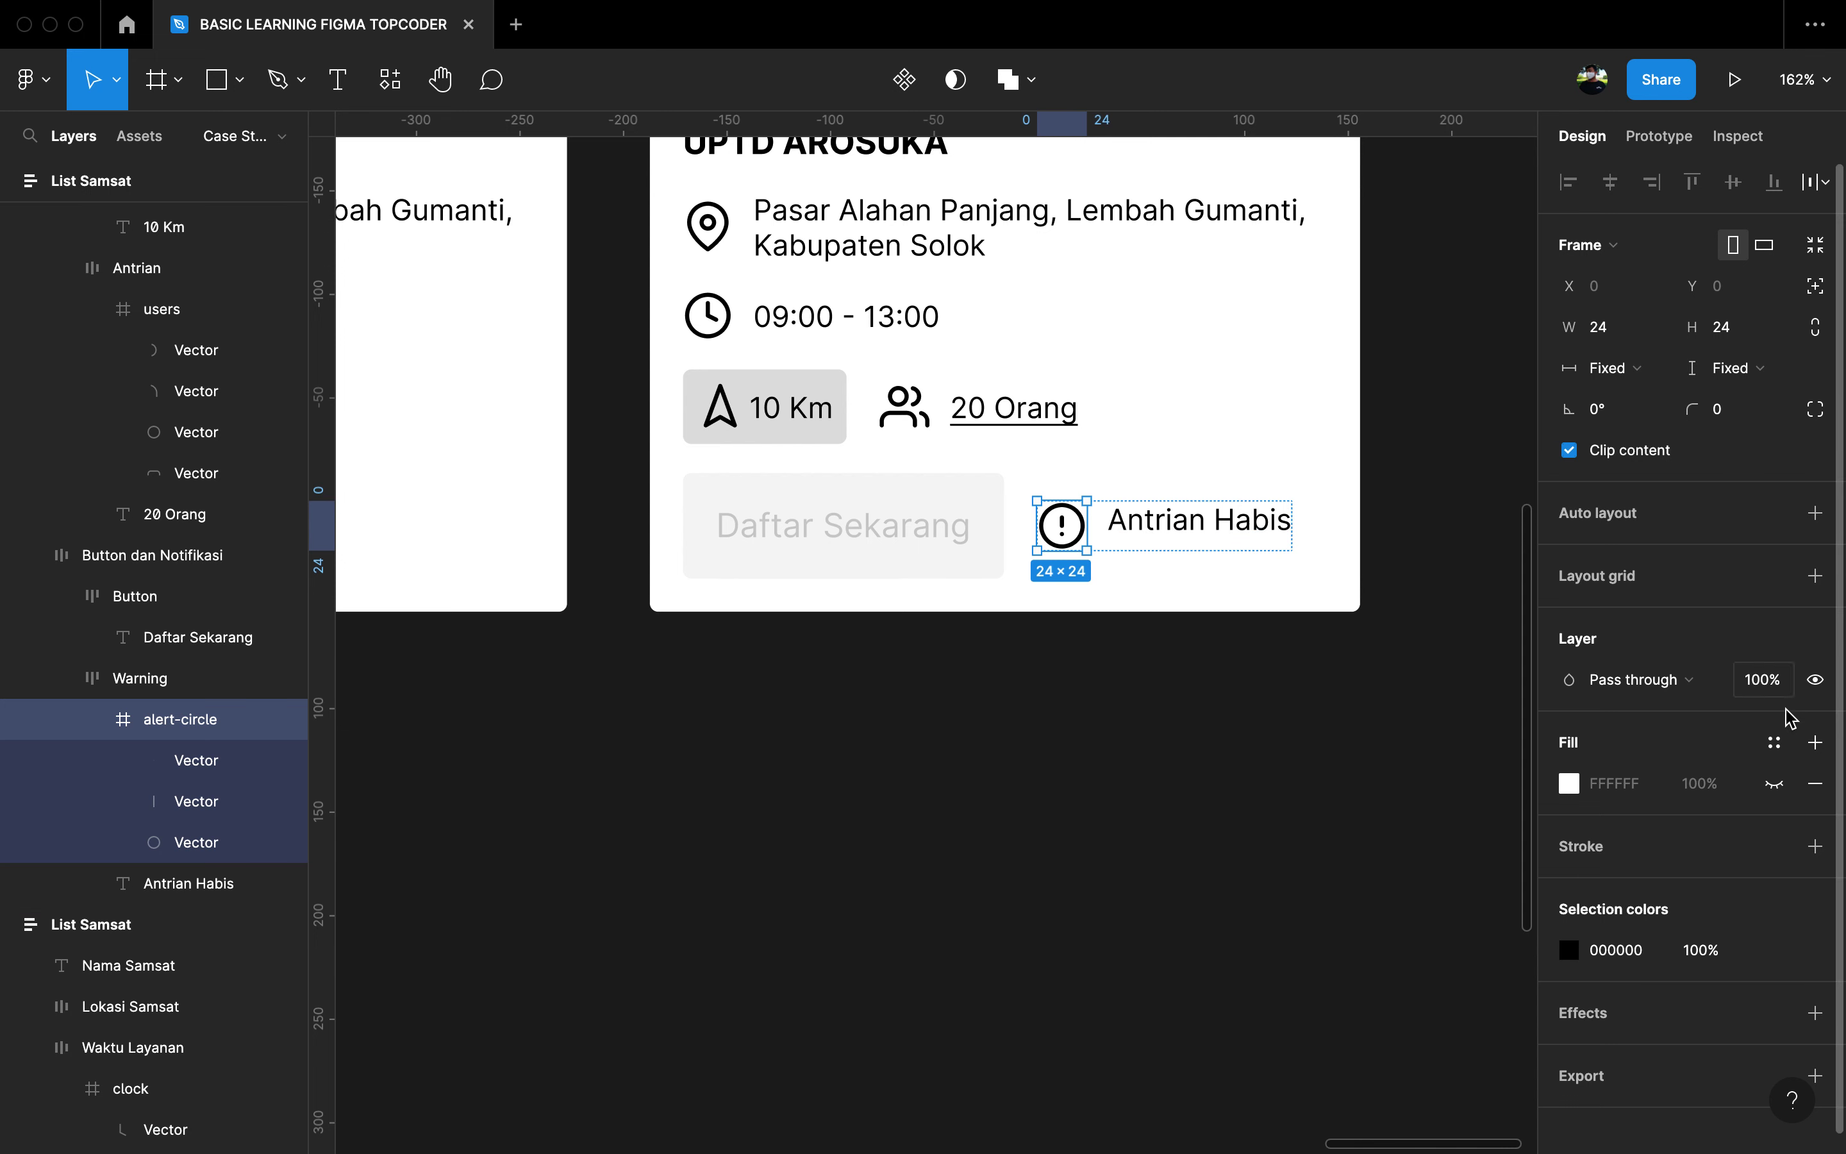
Step: Centre the Warning frame's icon and text vertically
click(145, 677)
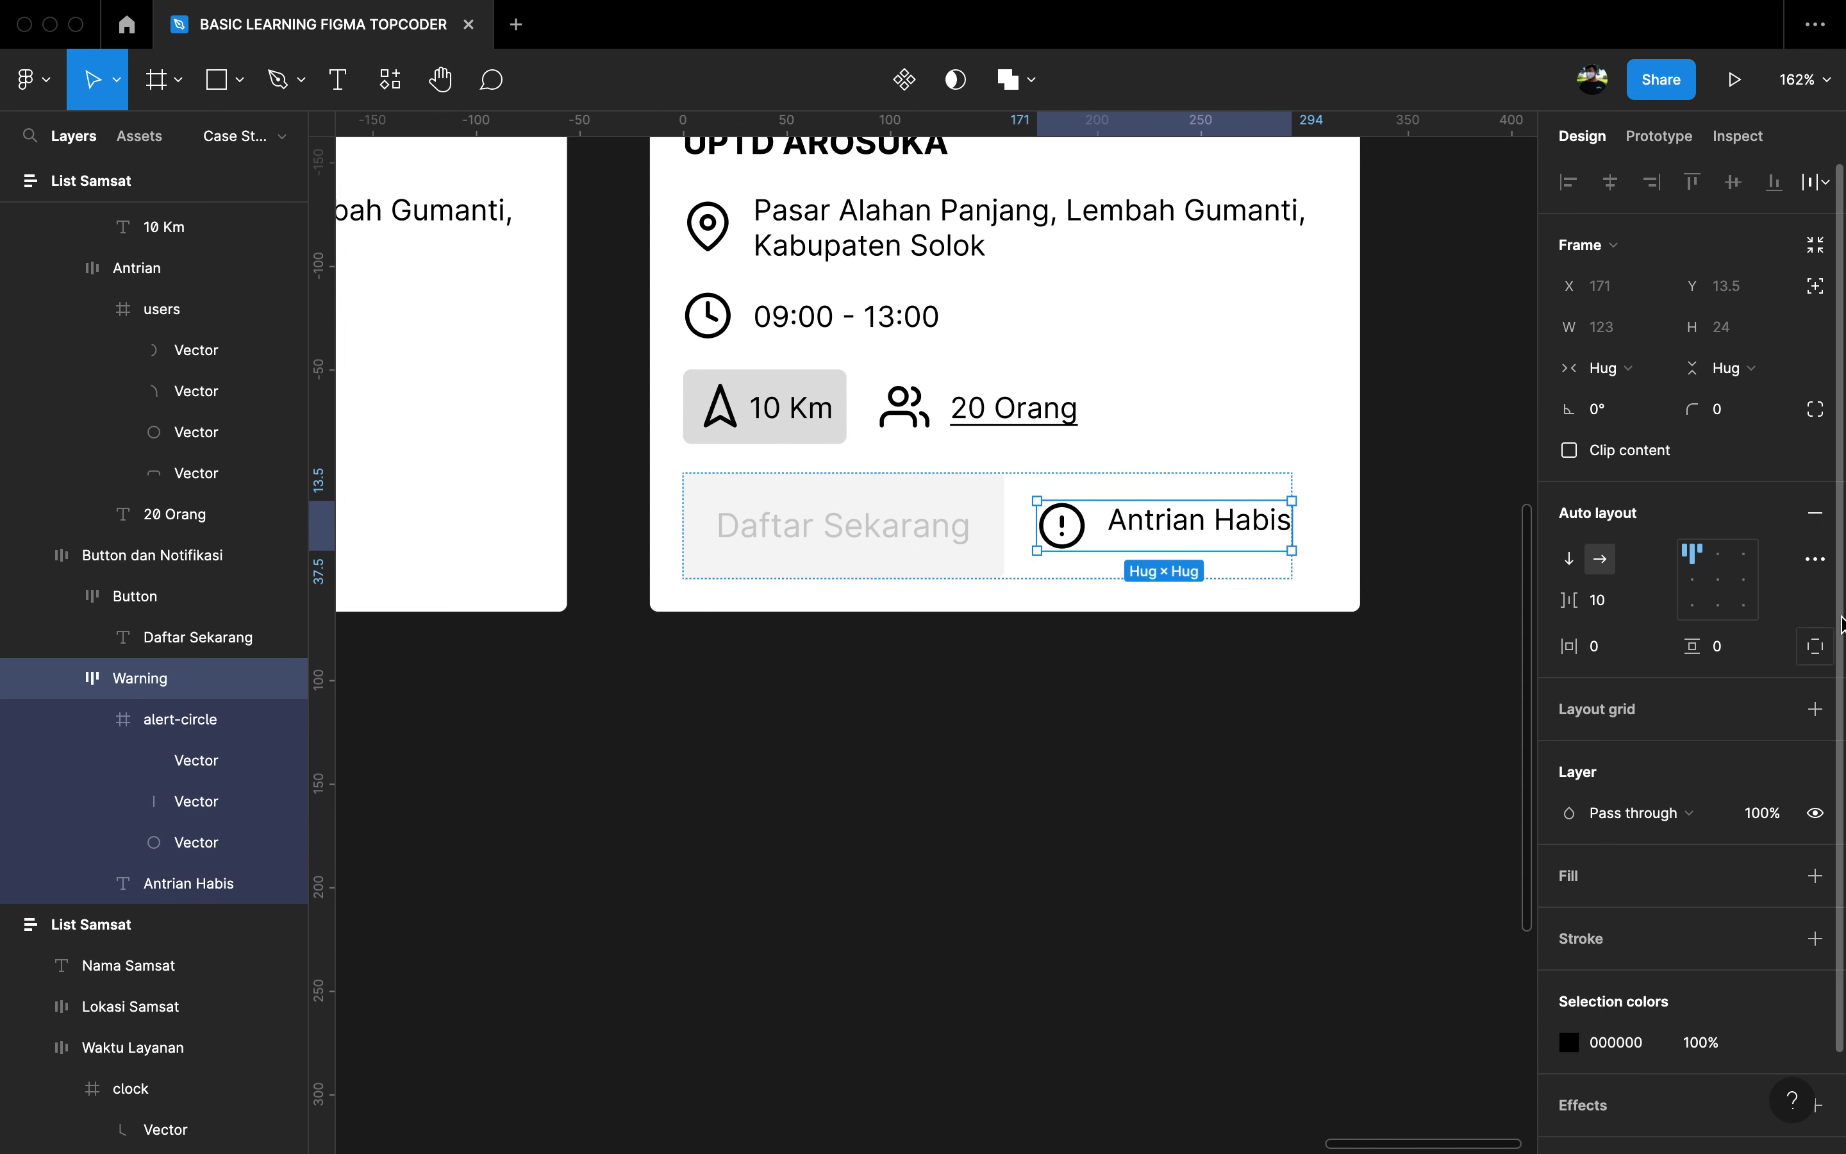
click(1703, 592)
click(1318, 626)
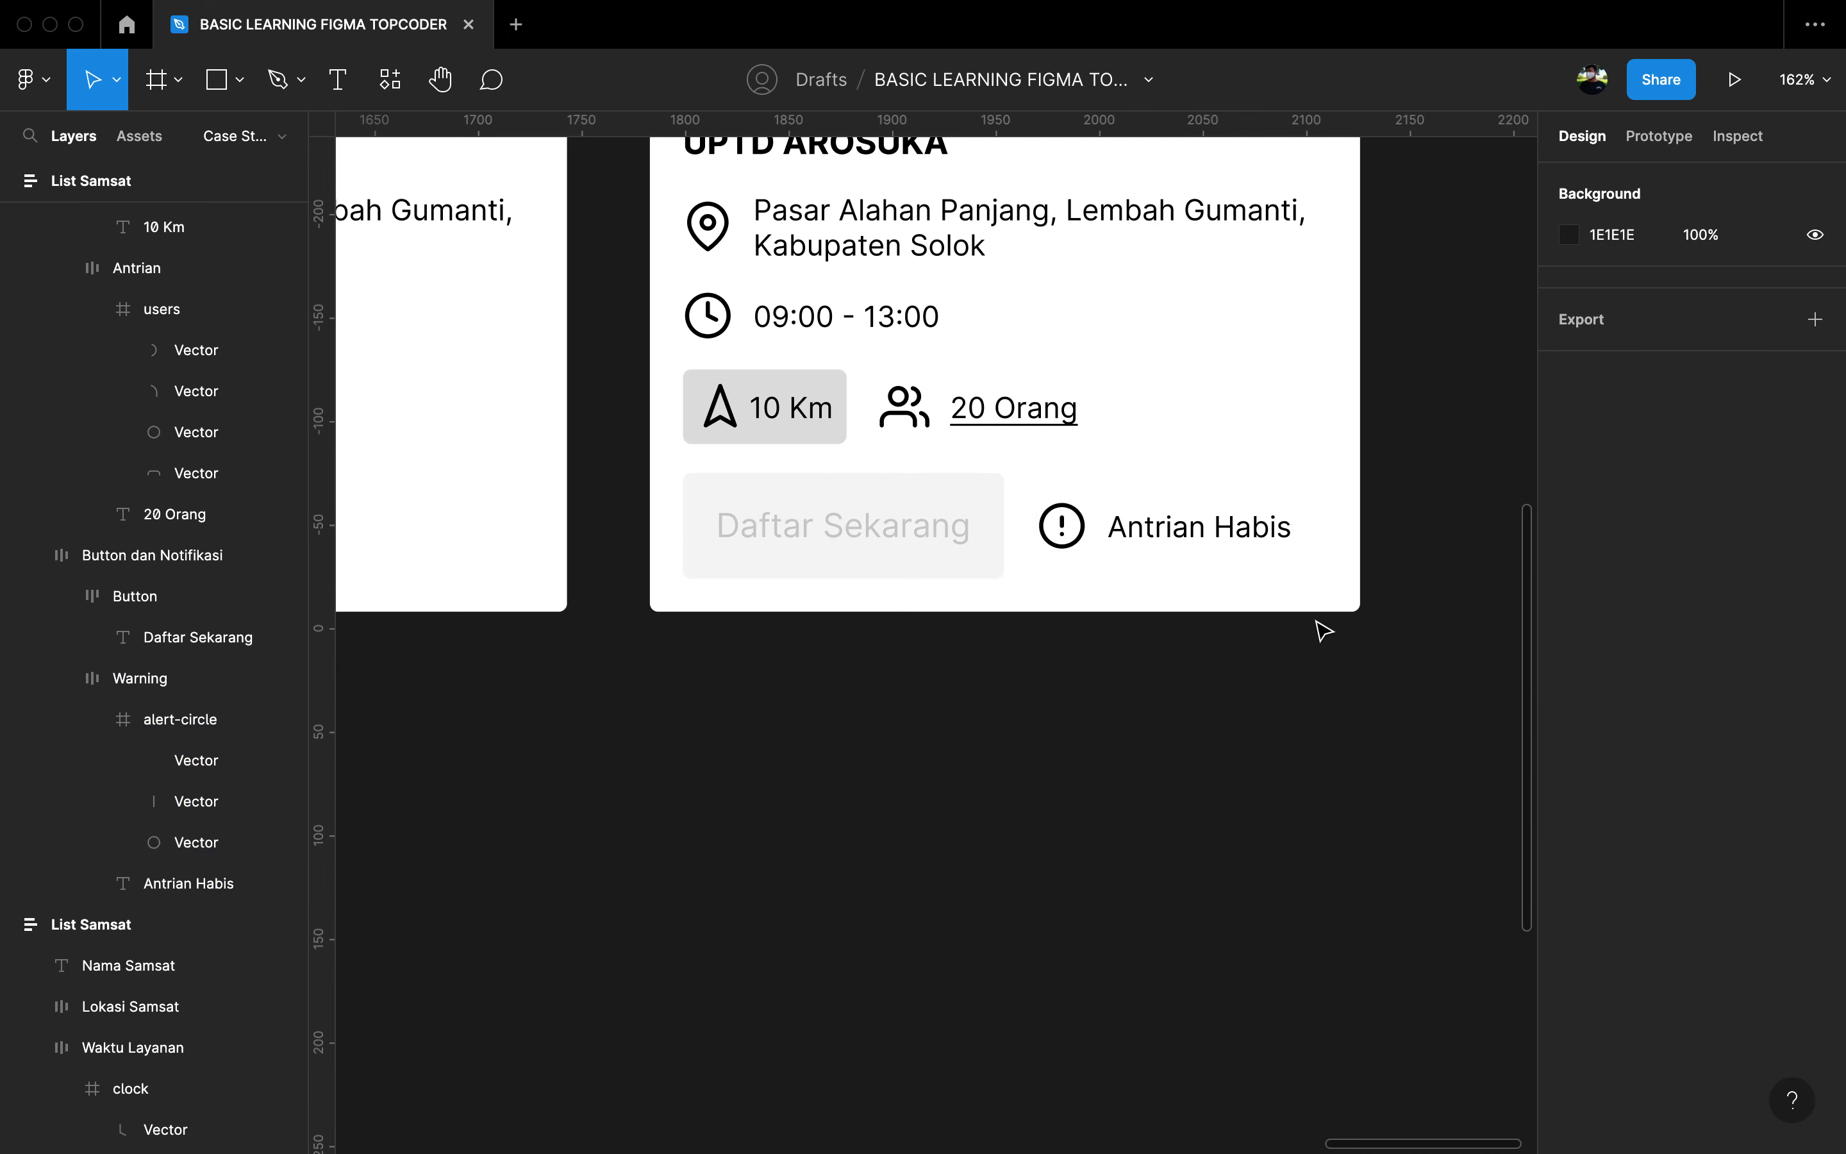
Step: Move the sold-out List Samsat card directly below the first card, aligned with its left edge
scroll(1320, 628, down, 5)
scroll(1320, 628, left, 5)
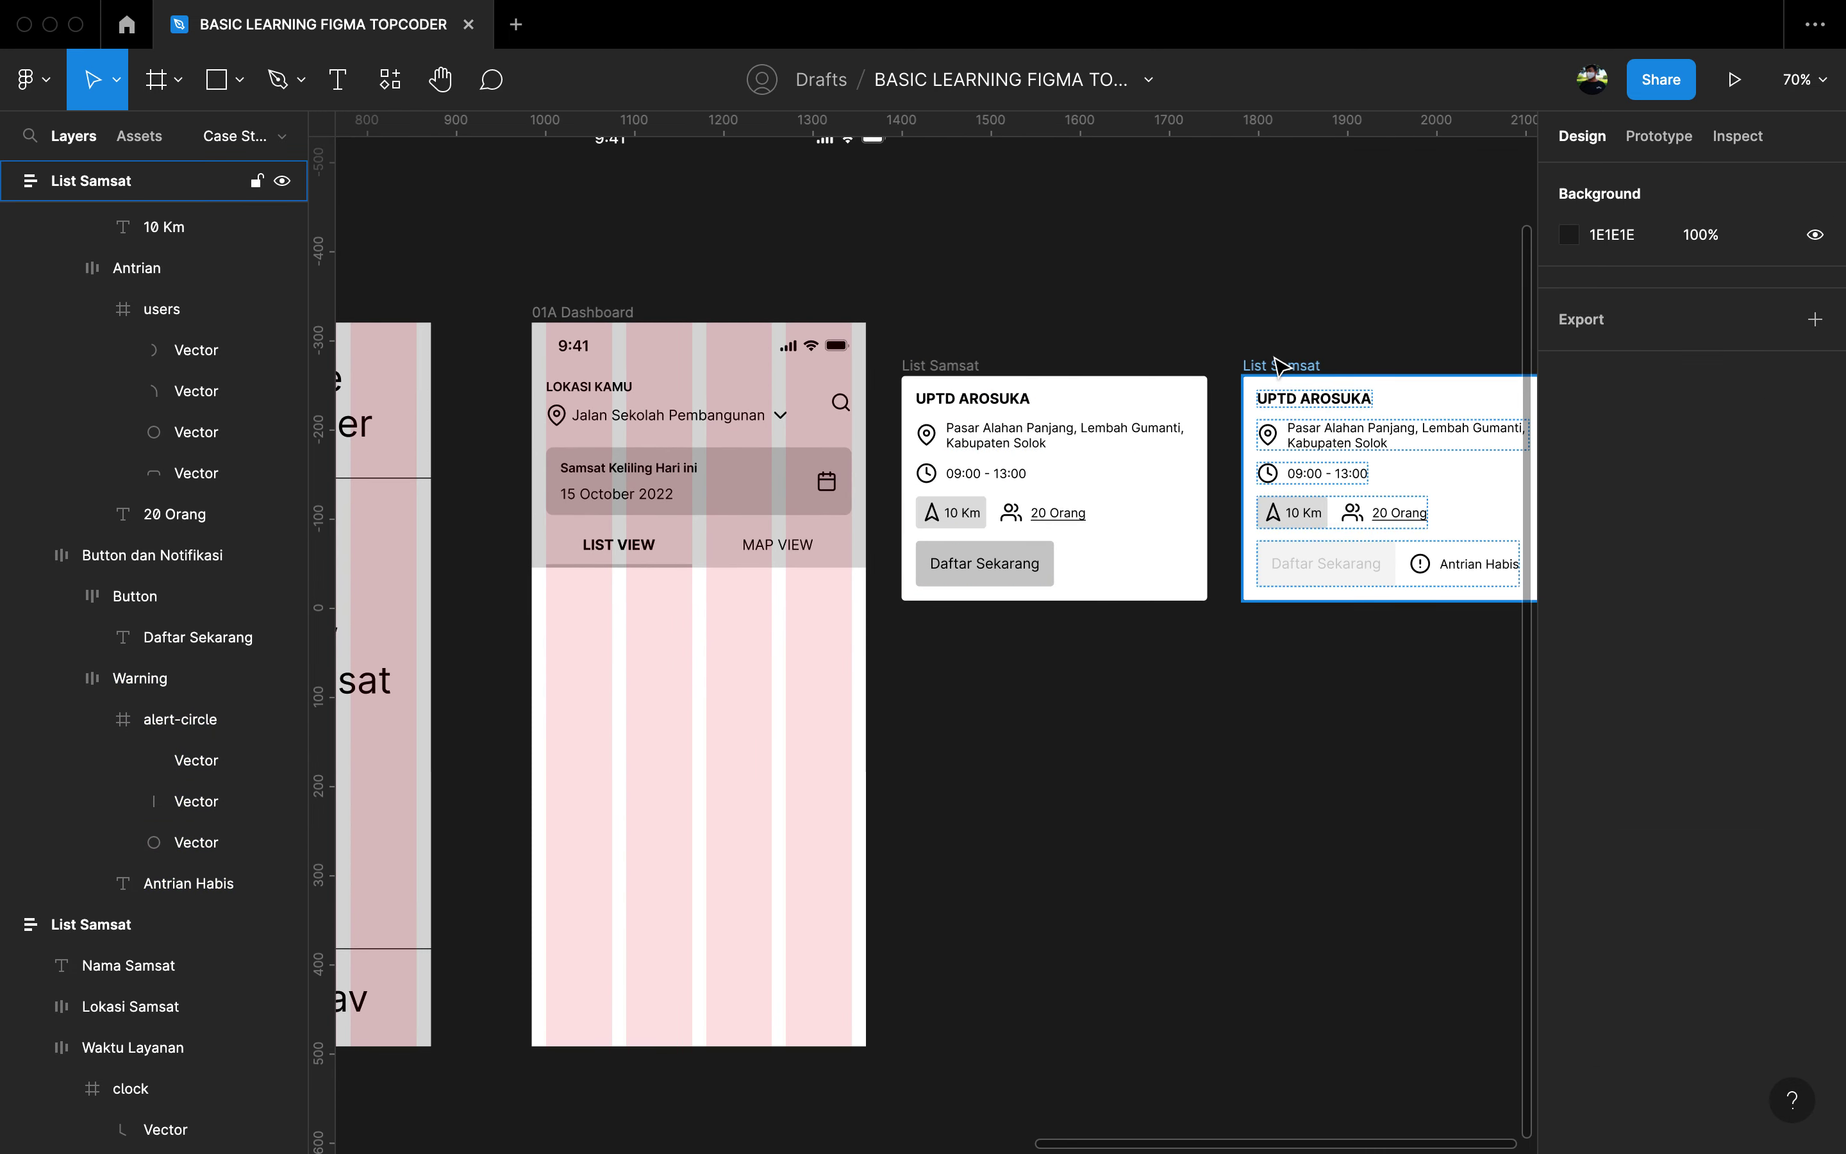
click(1282, 367)
drag(1282, 367, 938, 625)
Step: Nudge the lower List Samsat card up until the gap between the two cards is 24
key(alt)
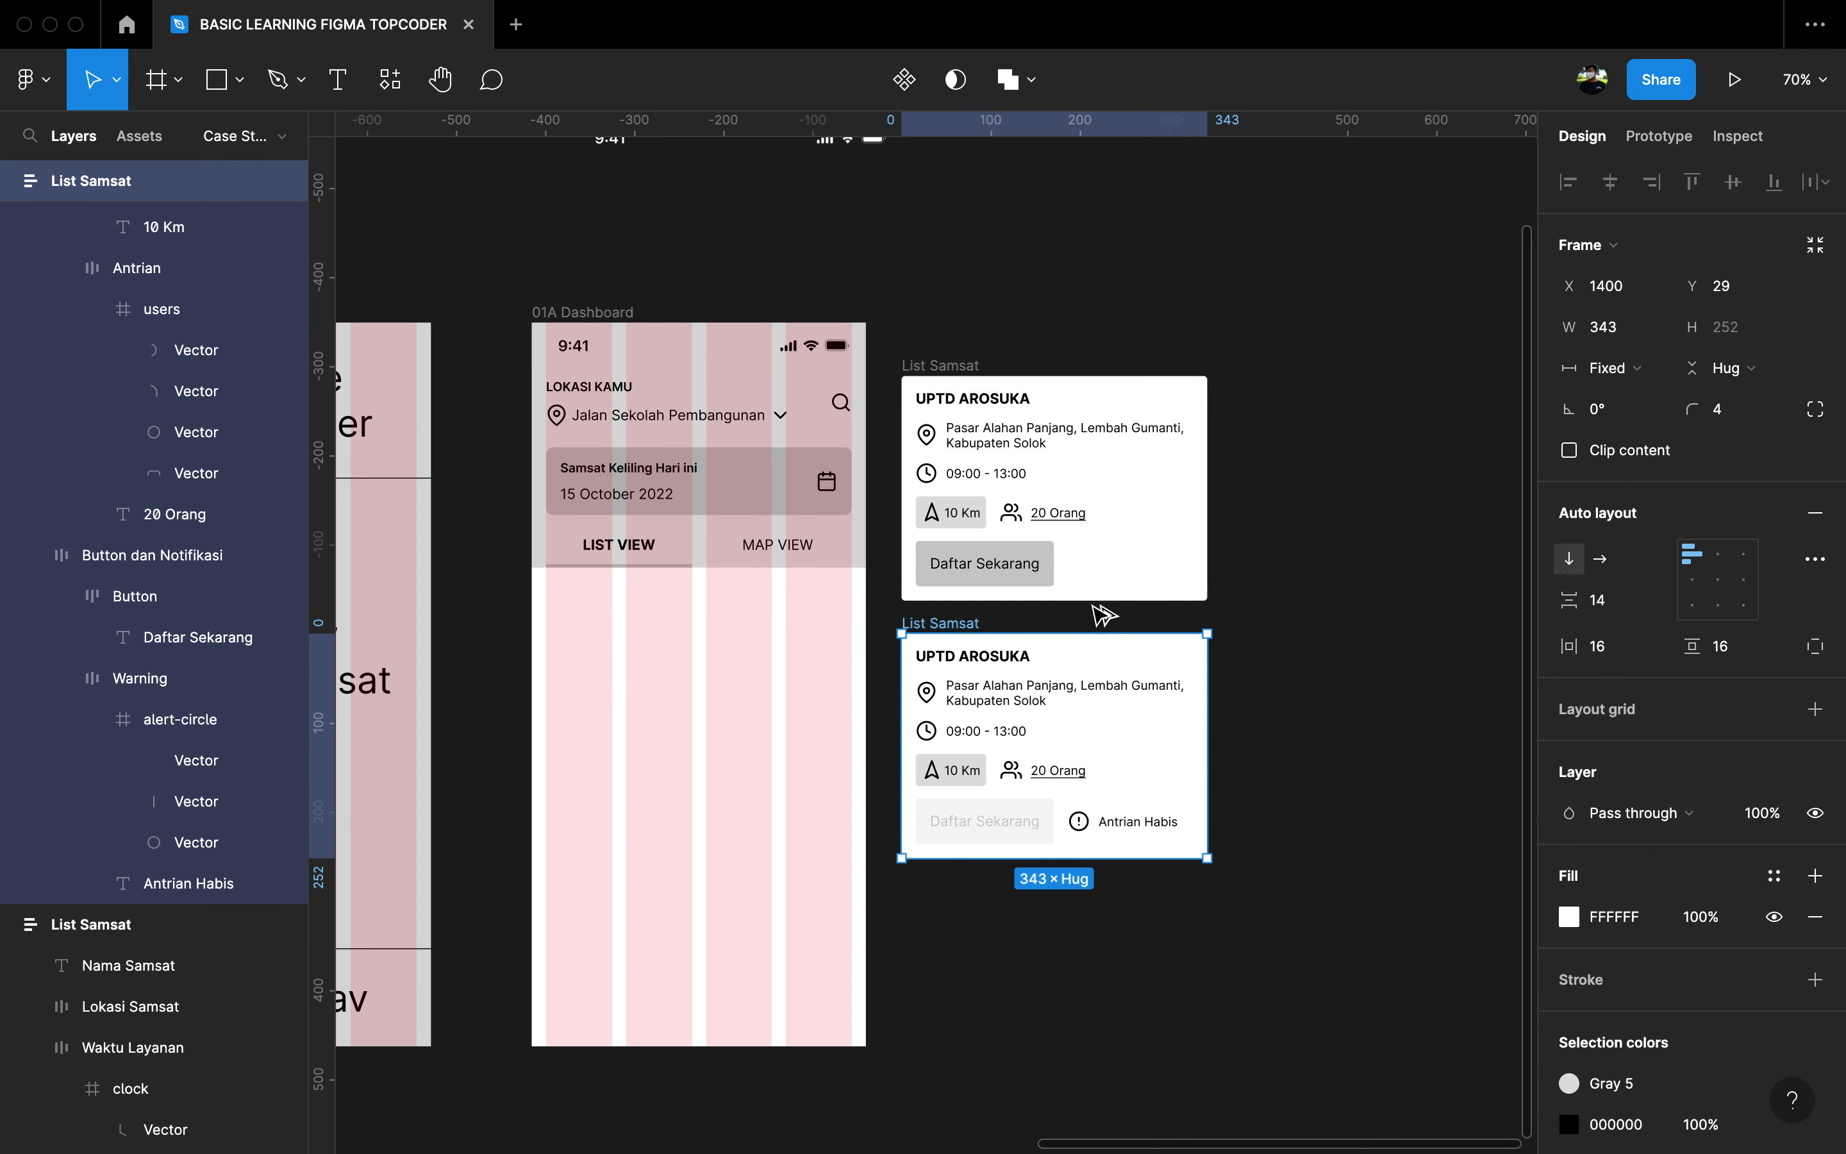
key(Up)
key(Up)
key(Up)
key(Up)
key(Up)
key(Up)
key(Up)
key(Up)
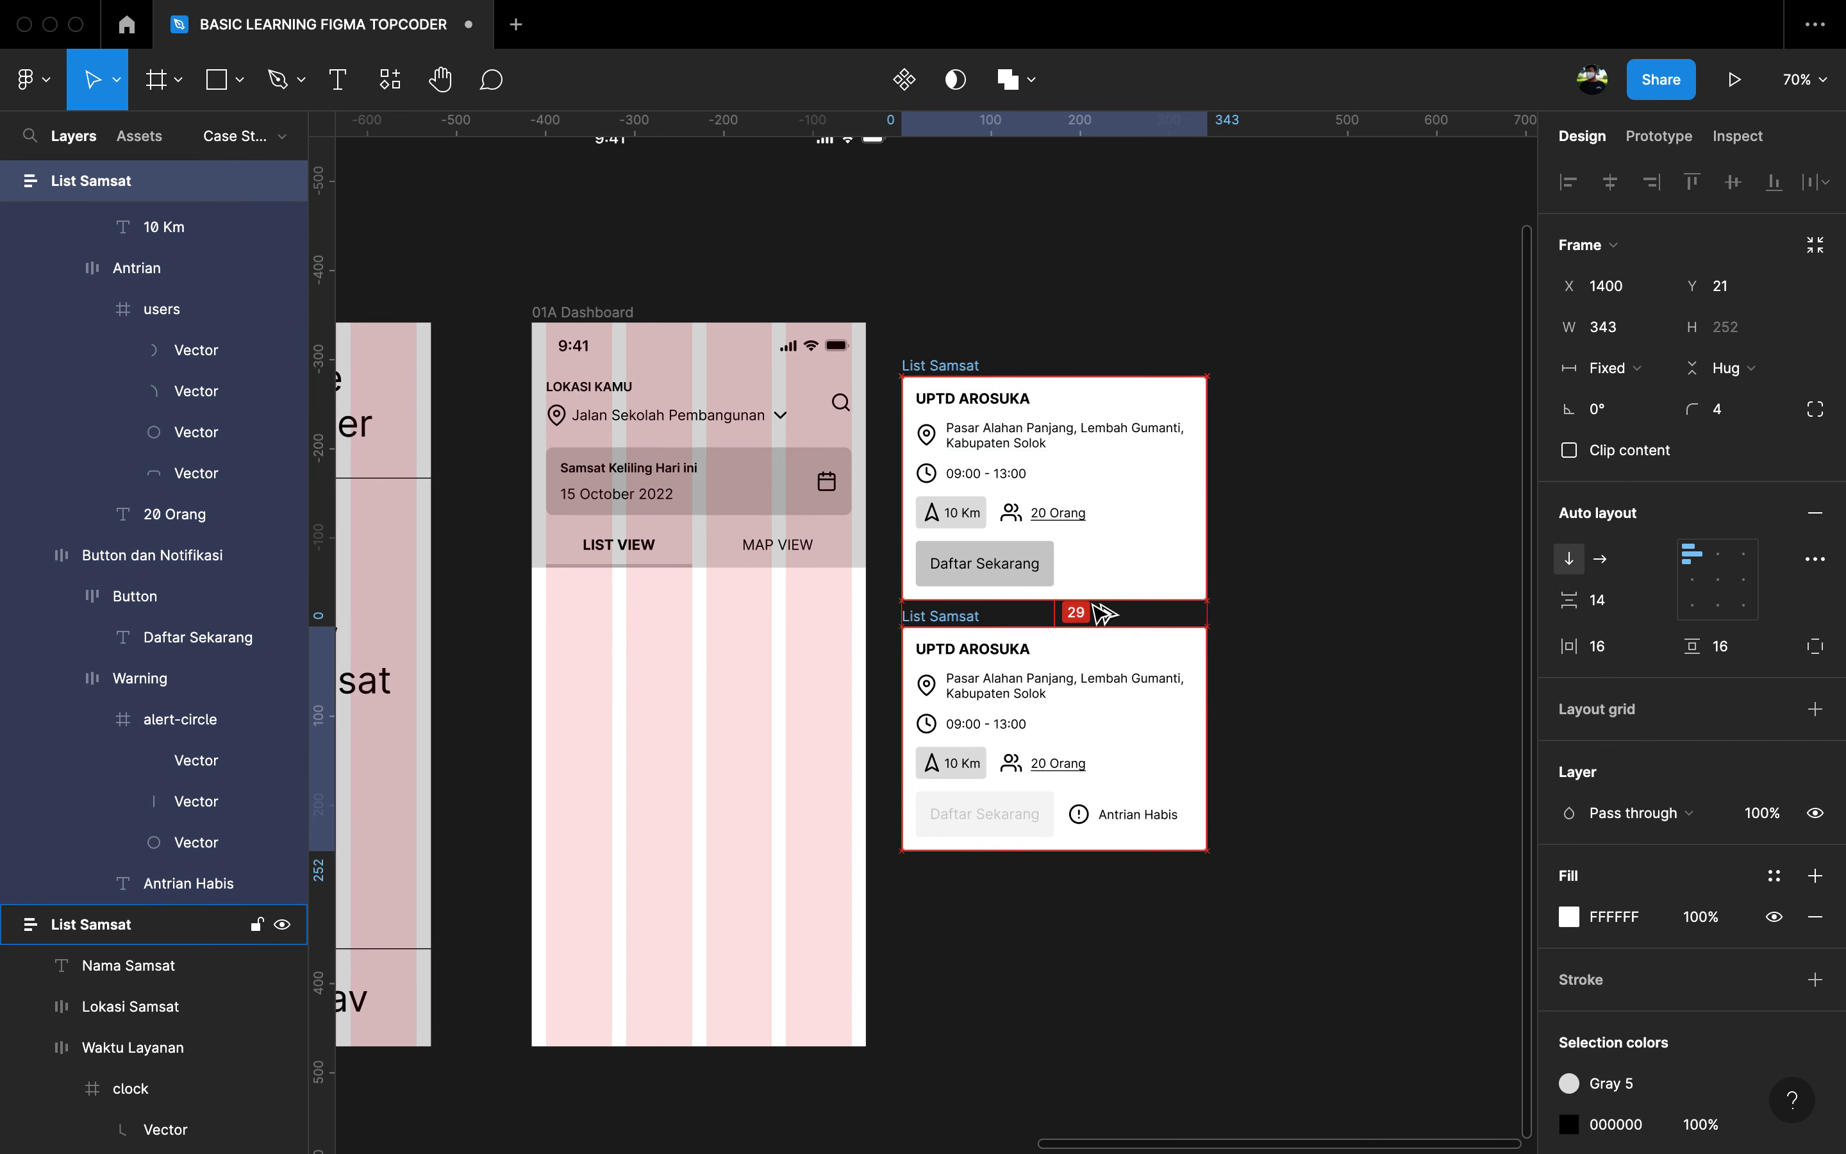
key(Up)
key(Up)
key(Up)
key(Up)
key(Up)
click(971, 344)
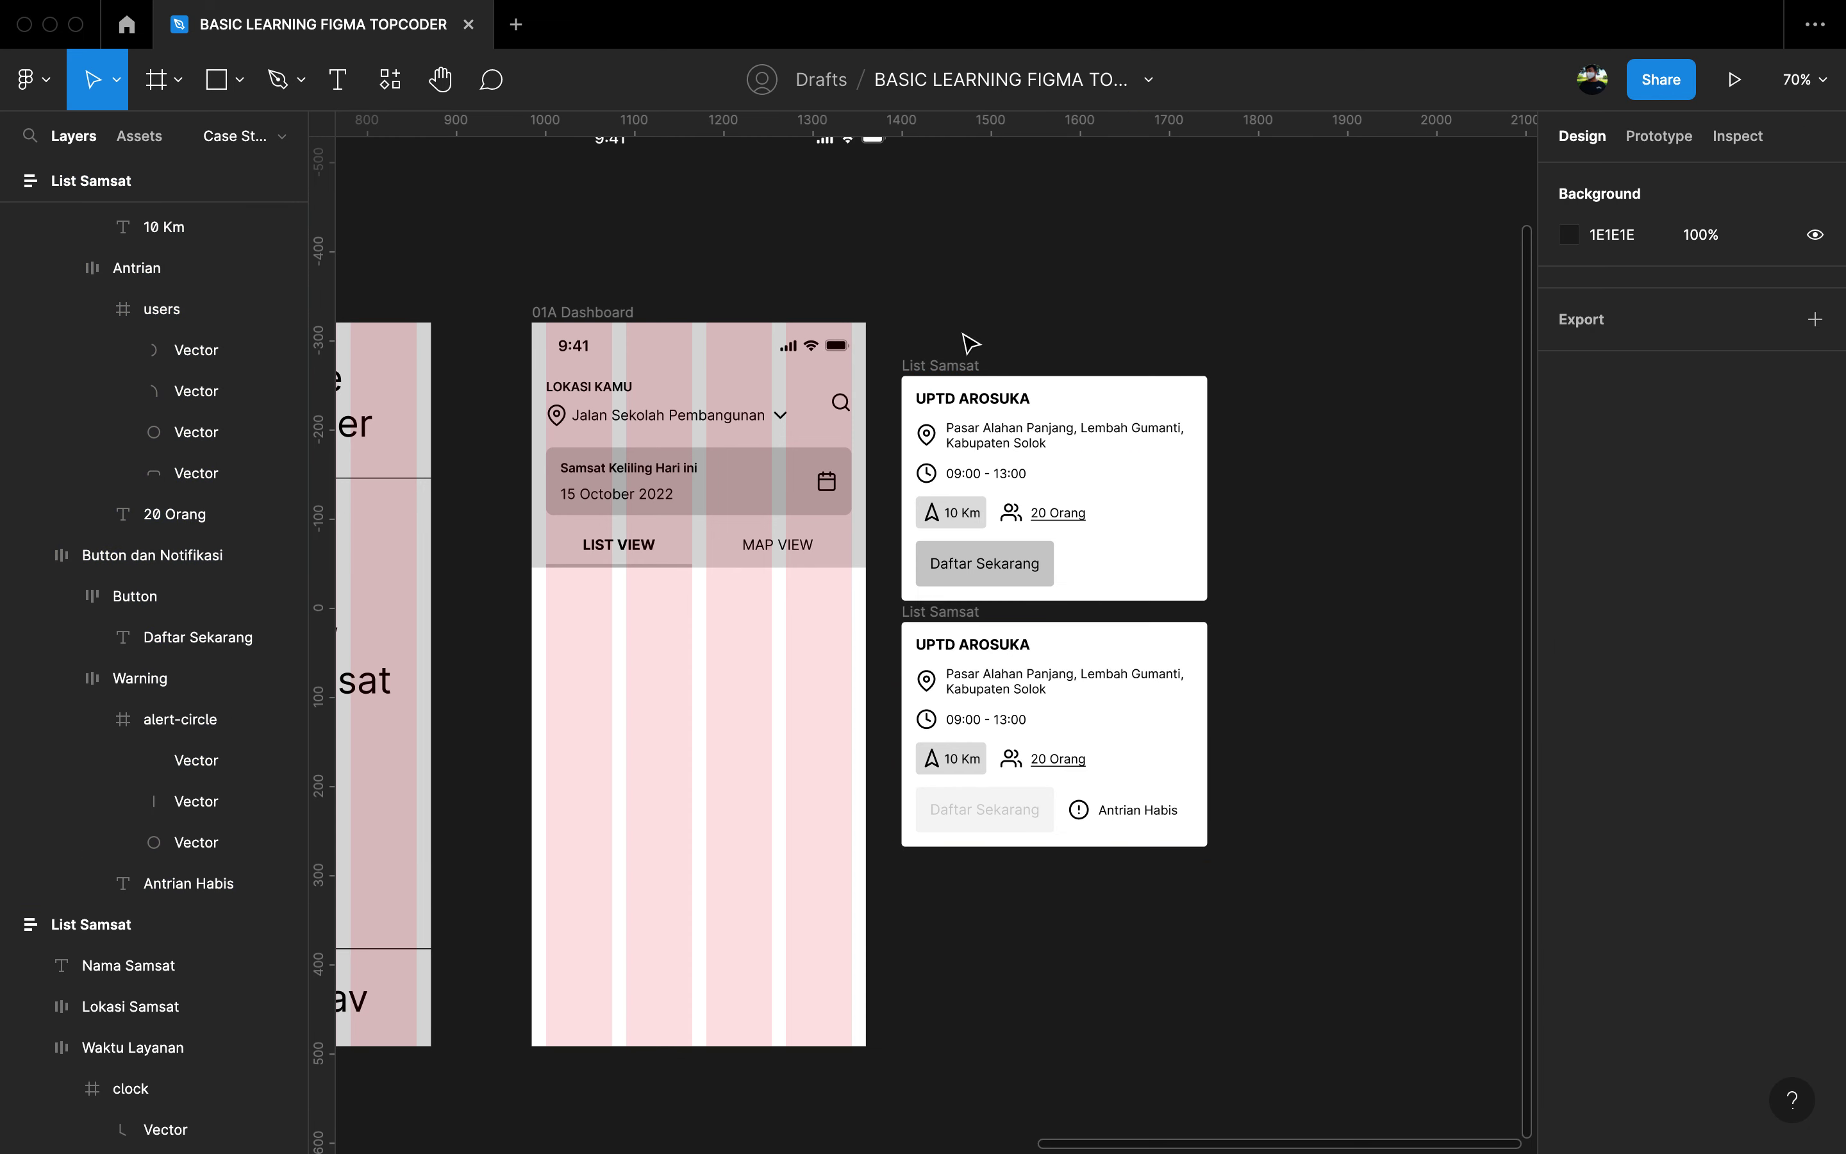
Step: Group both List Samsat cards and apply vertical auto layout to the group
click(963, 372)
click(1006, 648)
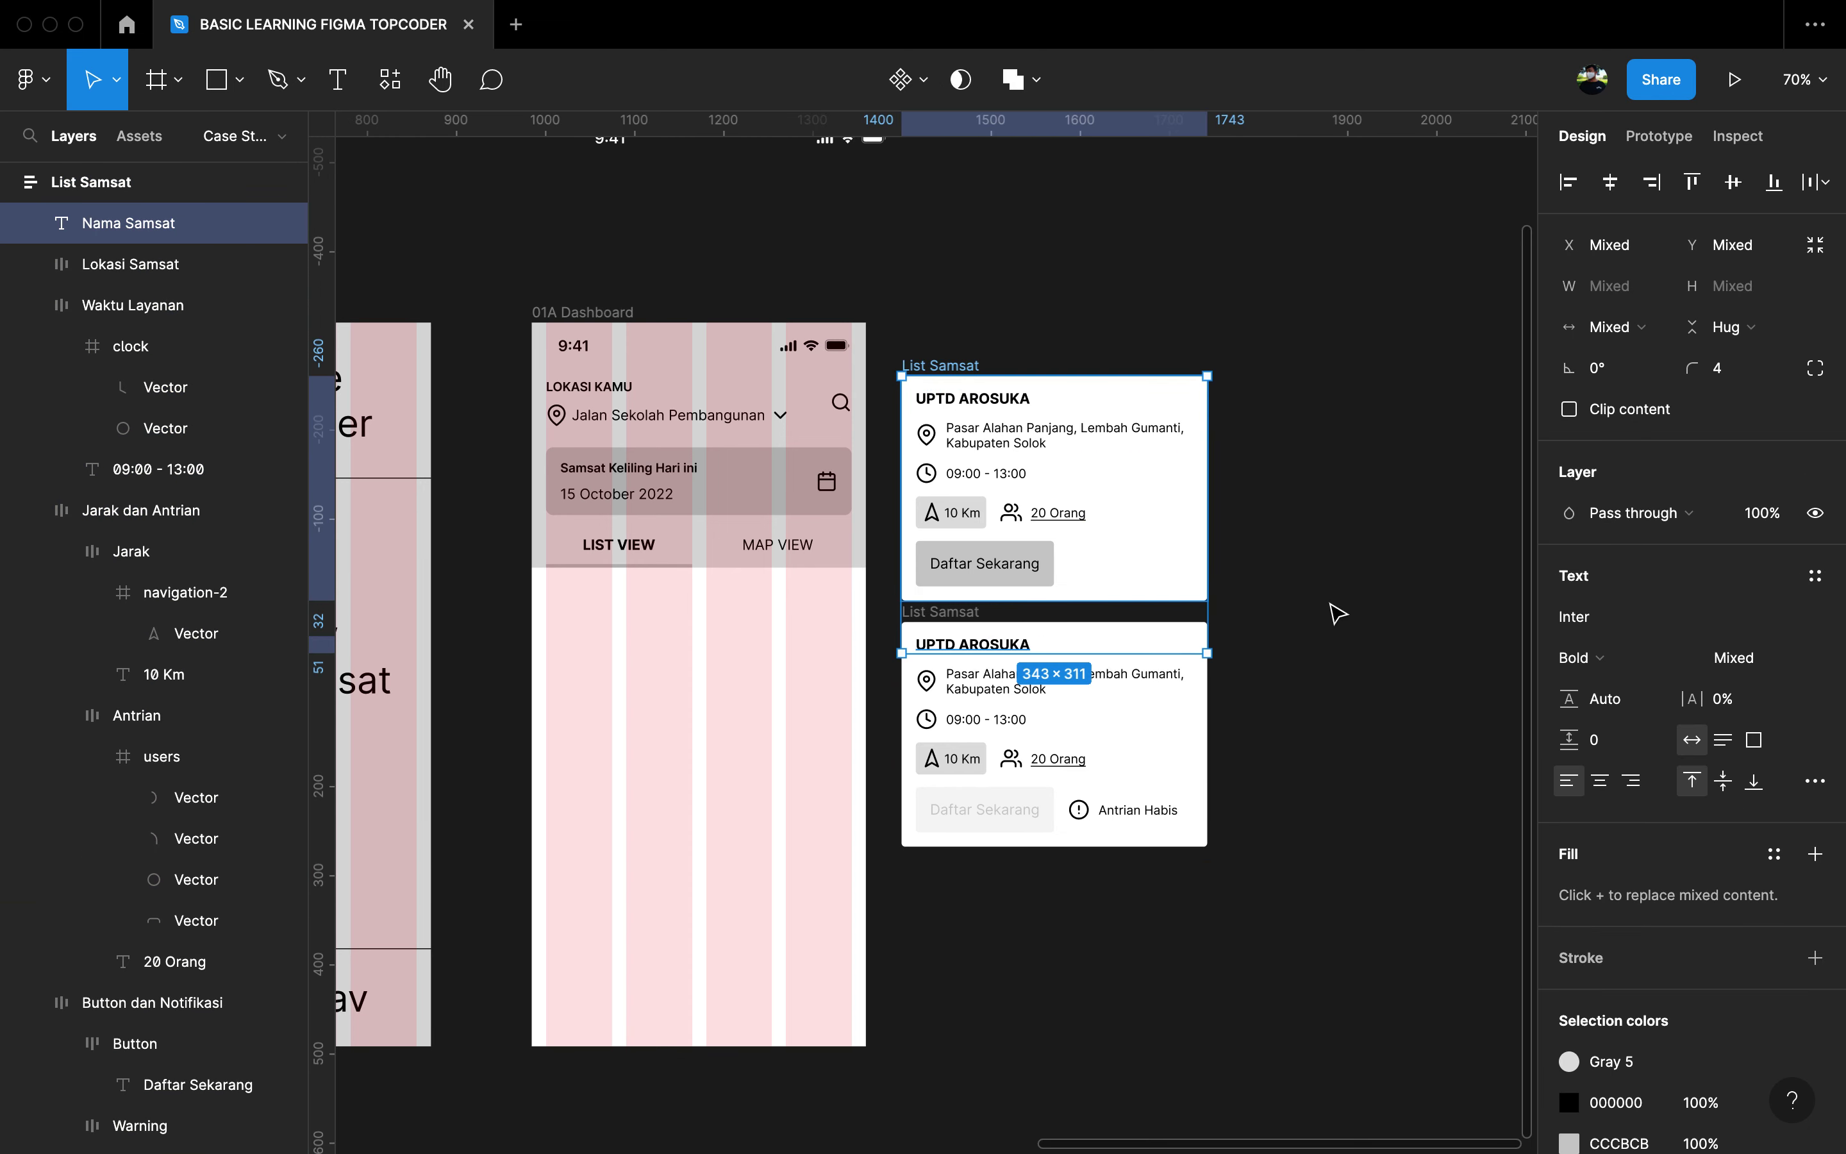
click(981, 605)
click(971, 612)
shift+click(963, 386)
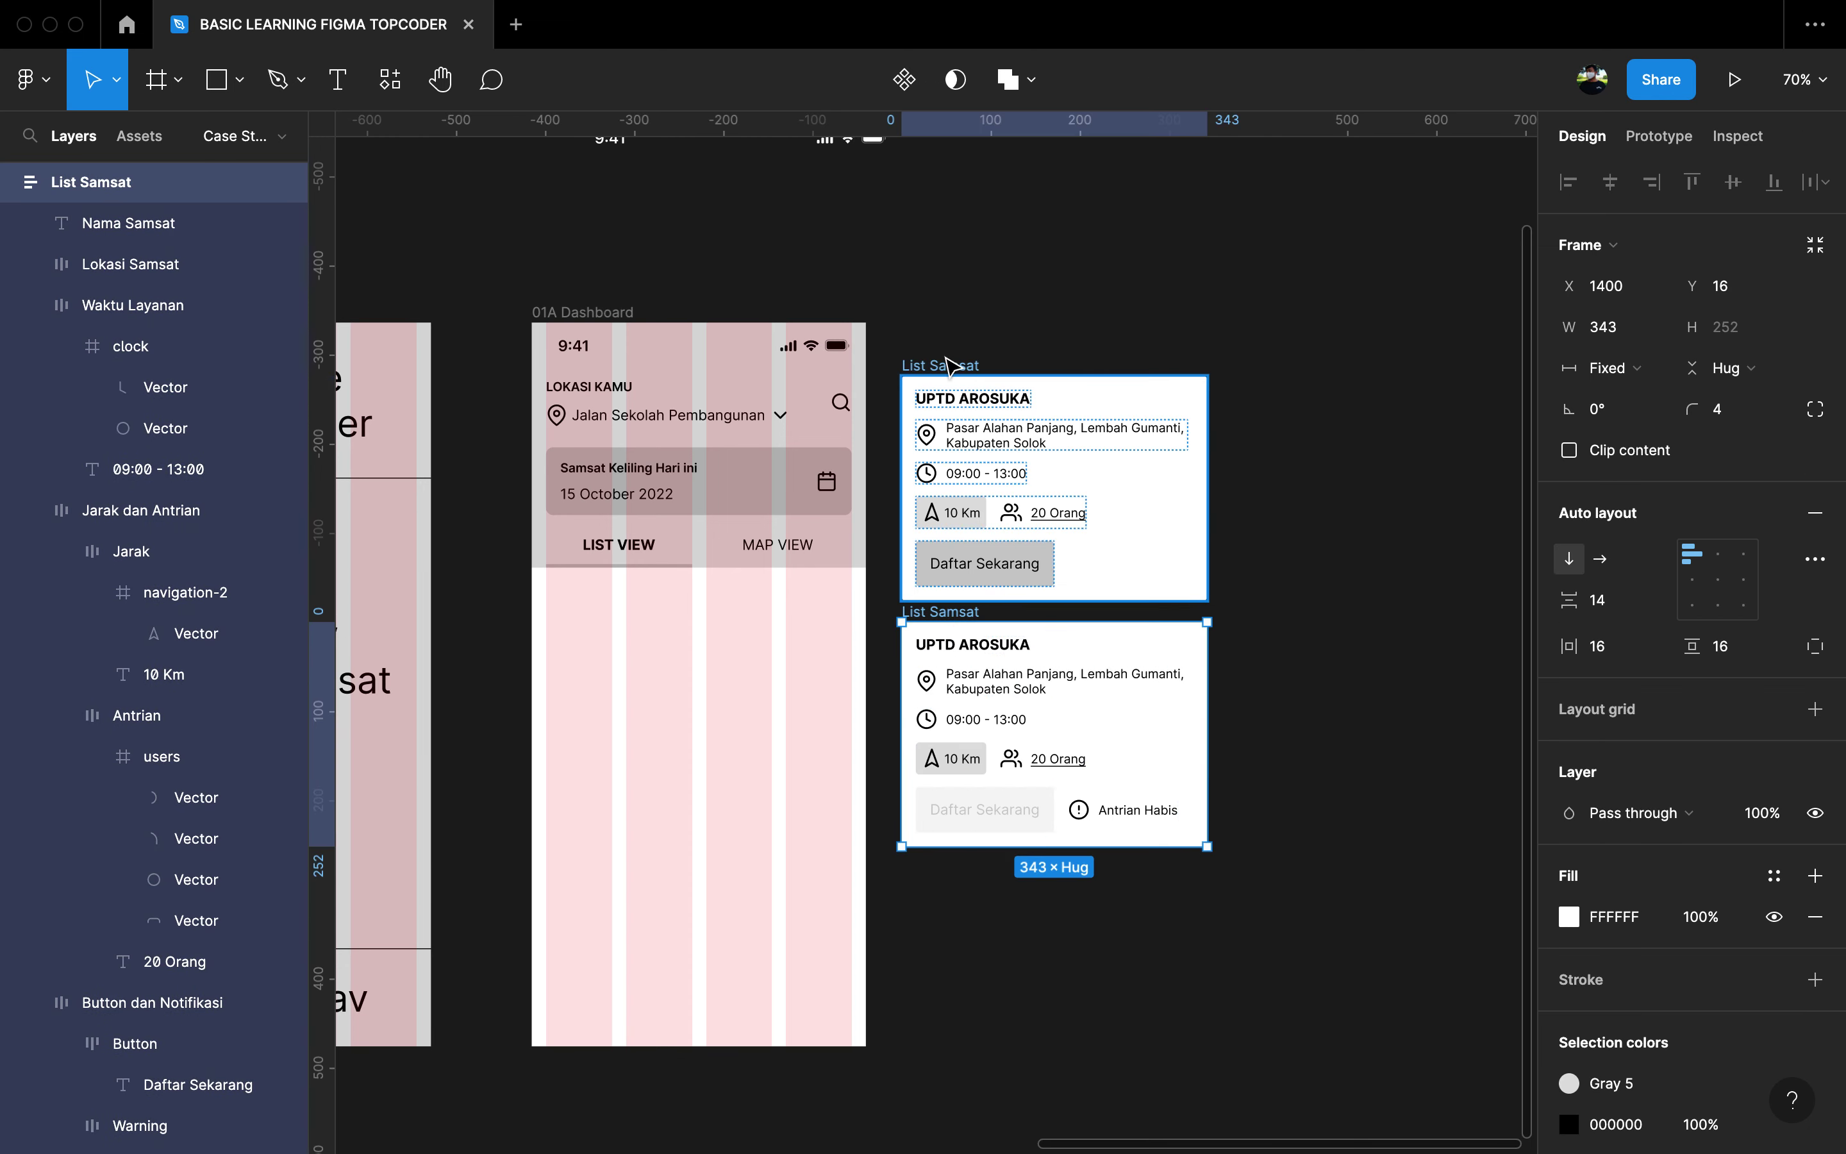
key(super+g)
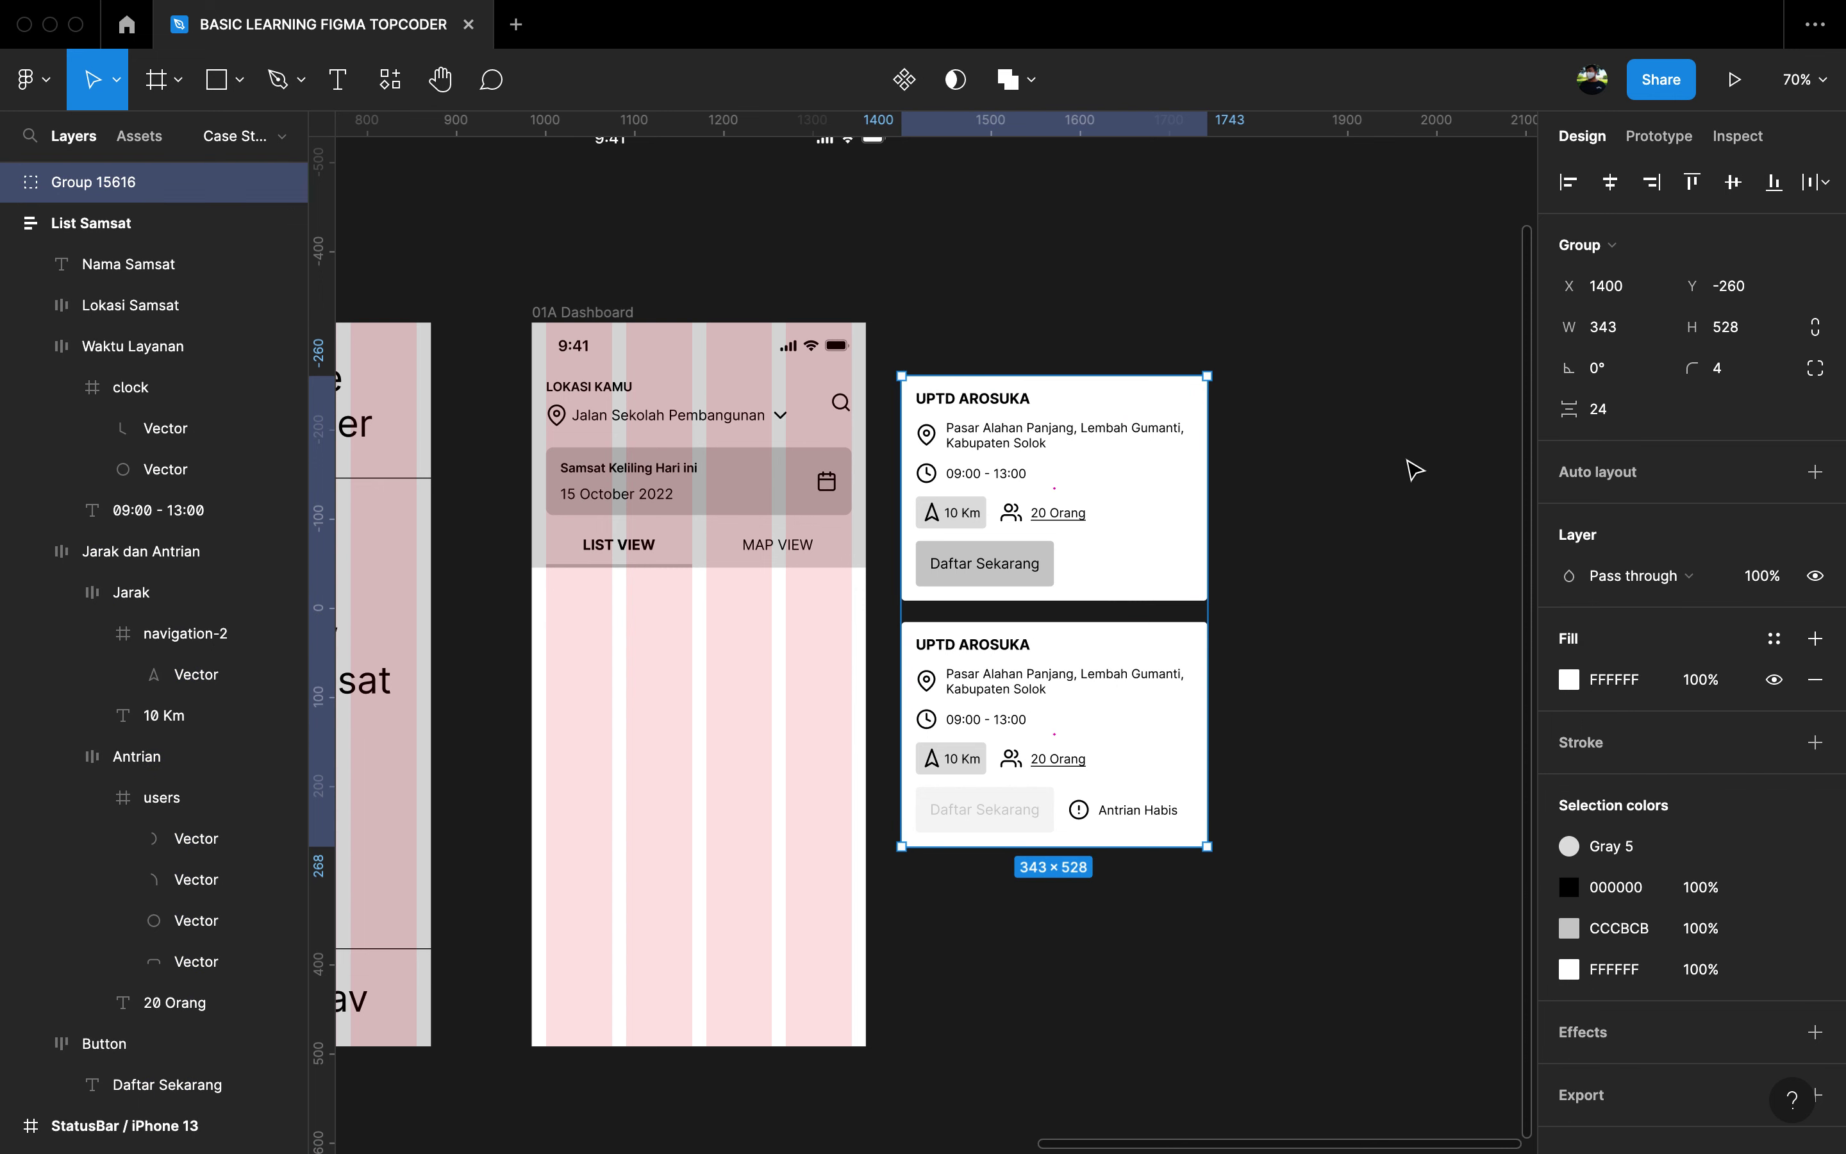
click(1602, 473)
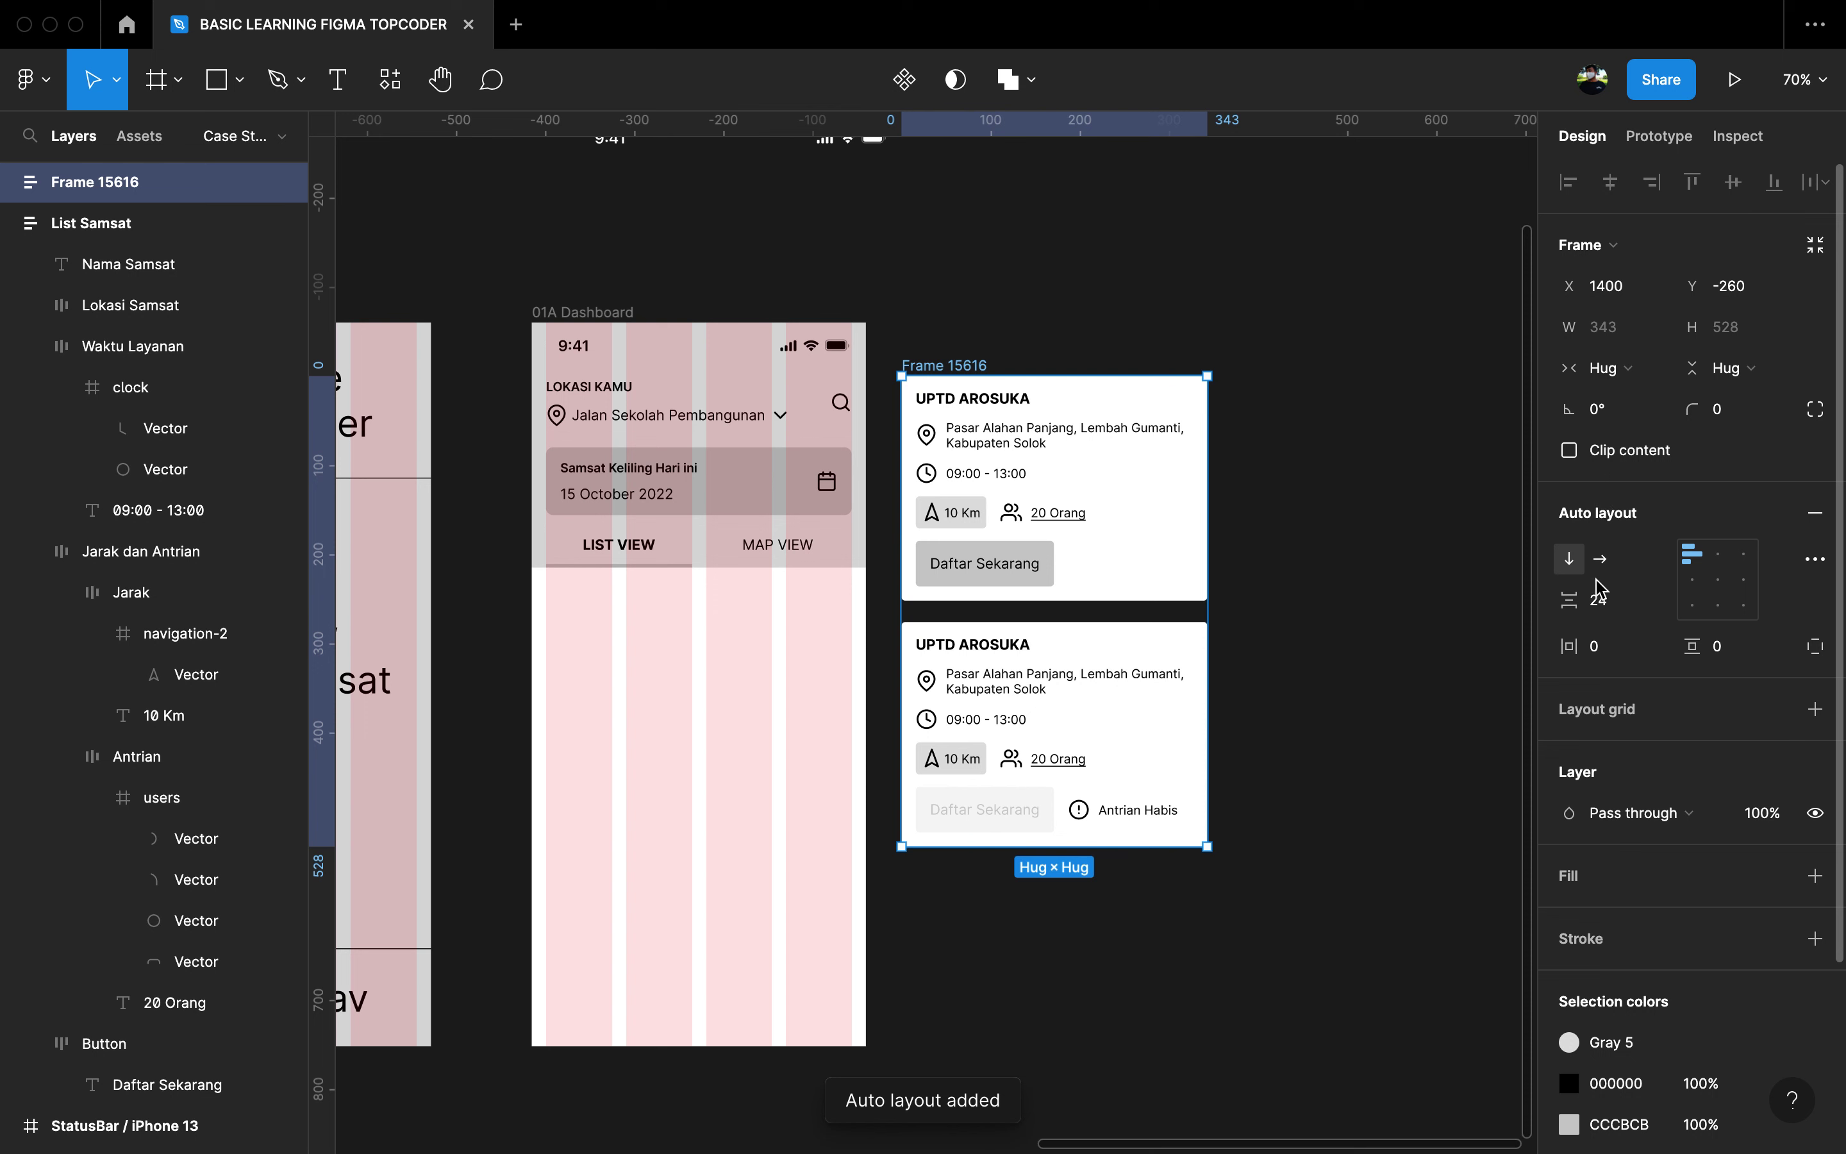
Step: Rename the frame holding both cards as ListView Samsat
double_click(106, 181)
text(ListView Sams)
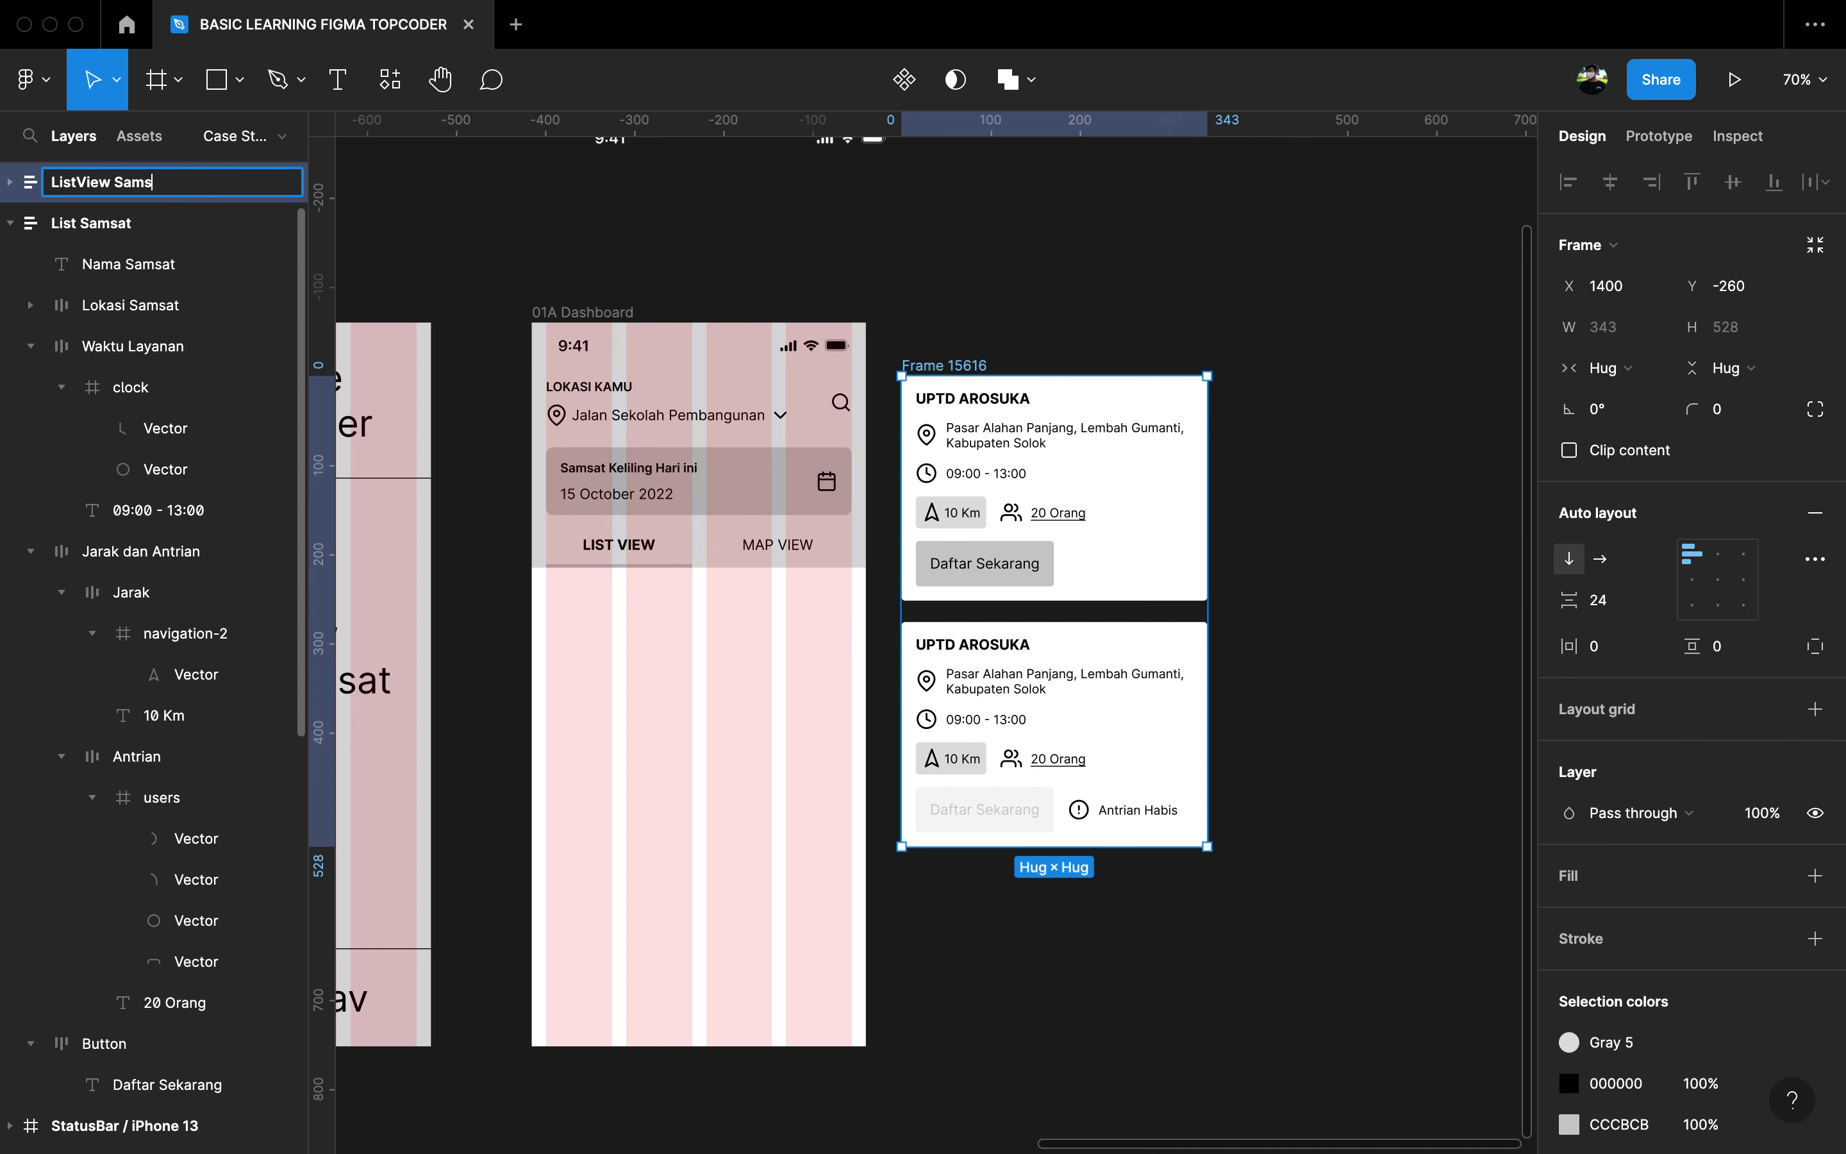
text(at)
key(Return)
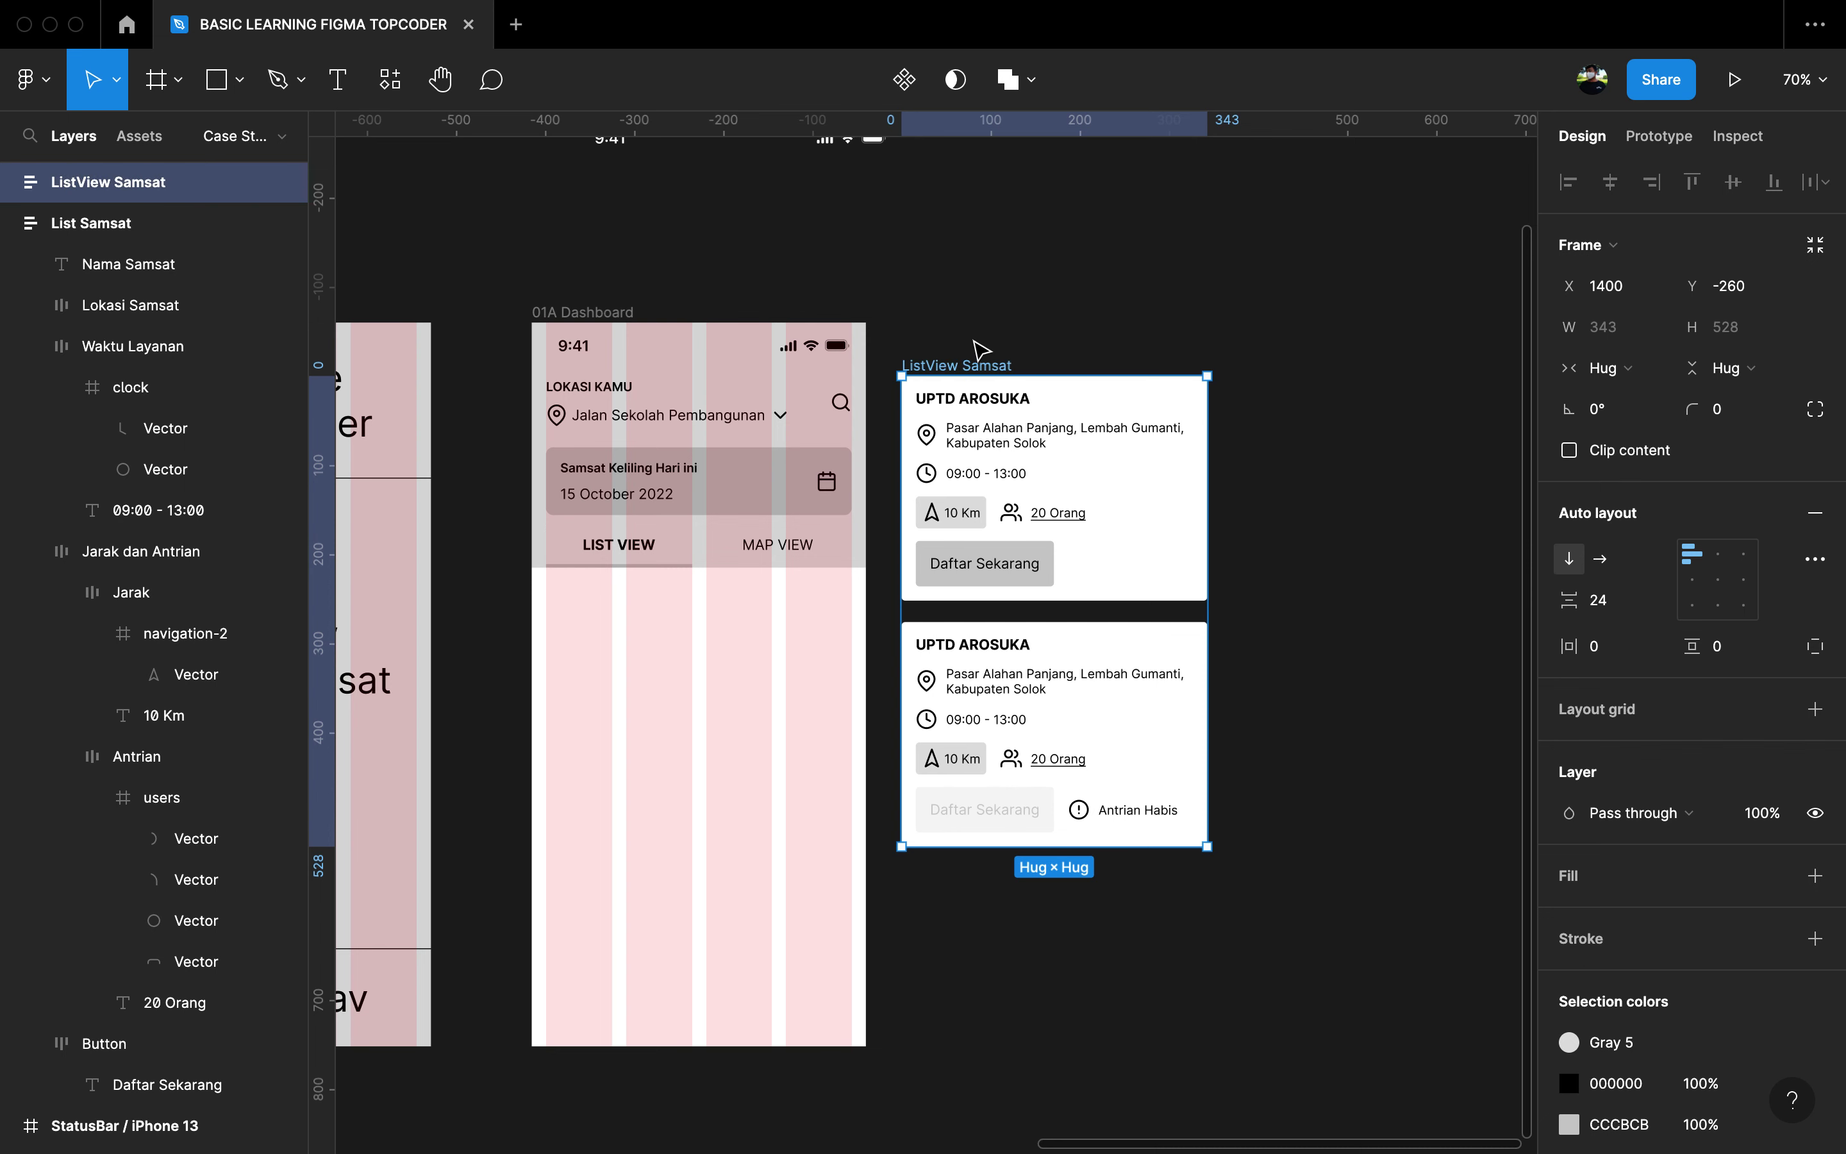
Step: Cut the ListView Samsat frame and paste it into the 01A Dashboard frame that holds Top Page Setting
key(ctrl+x)
click(589, 309)
scroll(738, 480, down, 5)
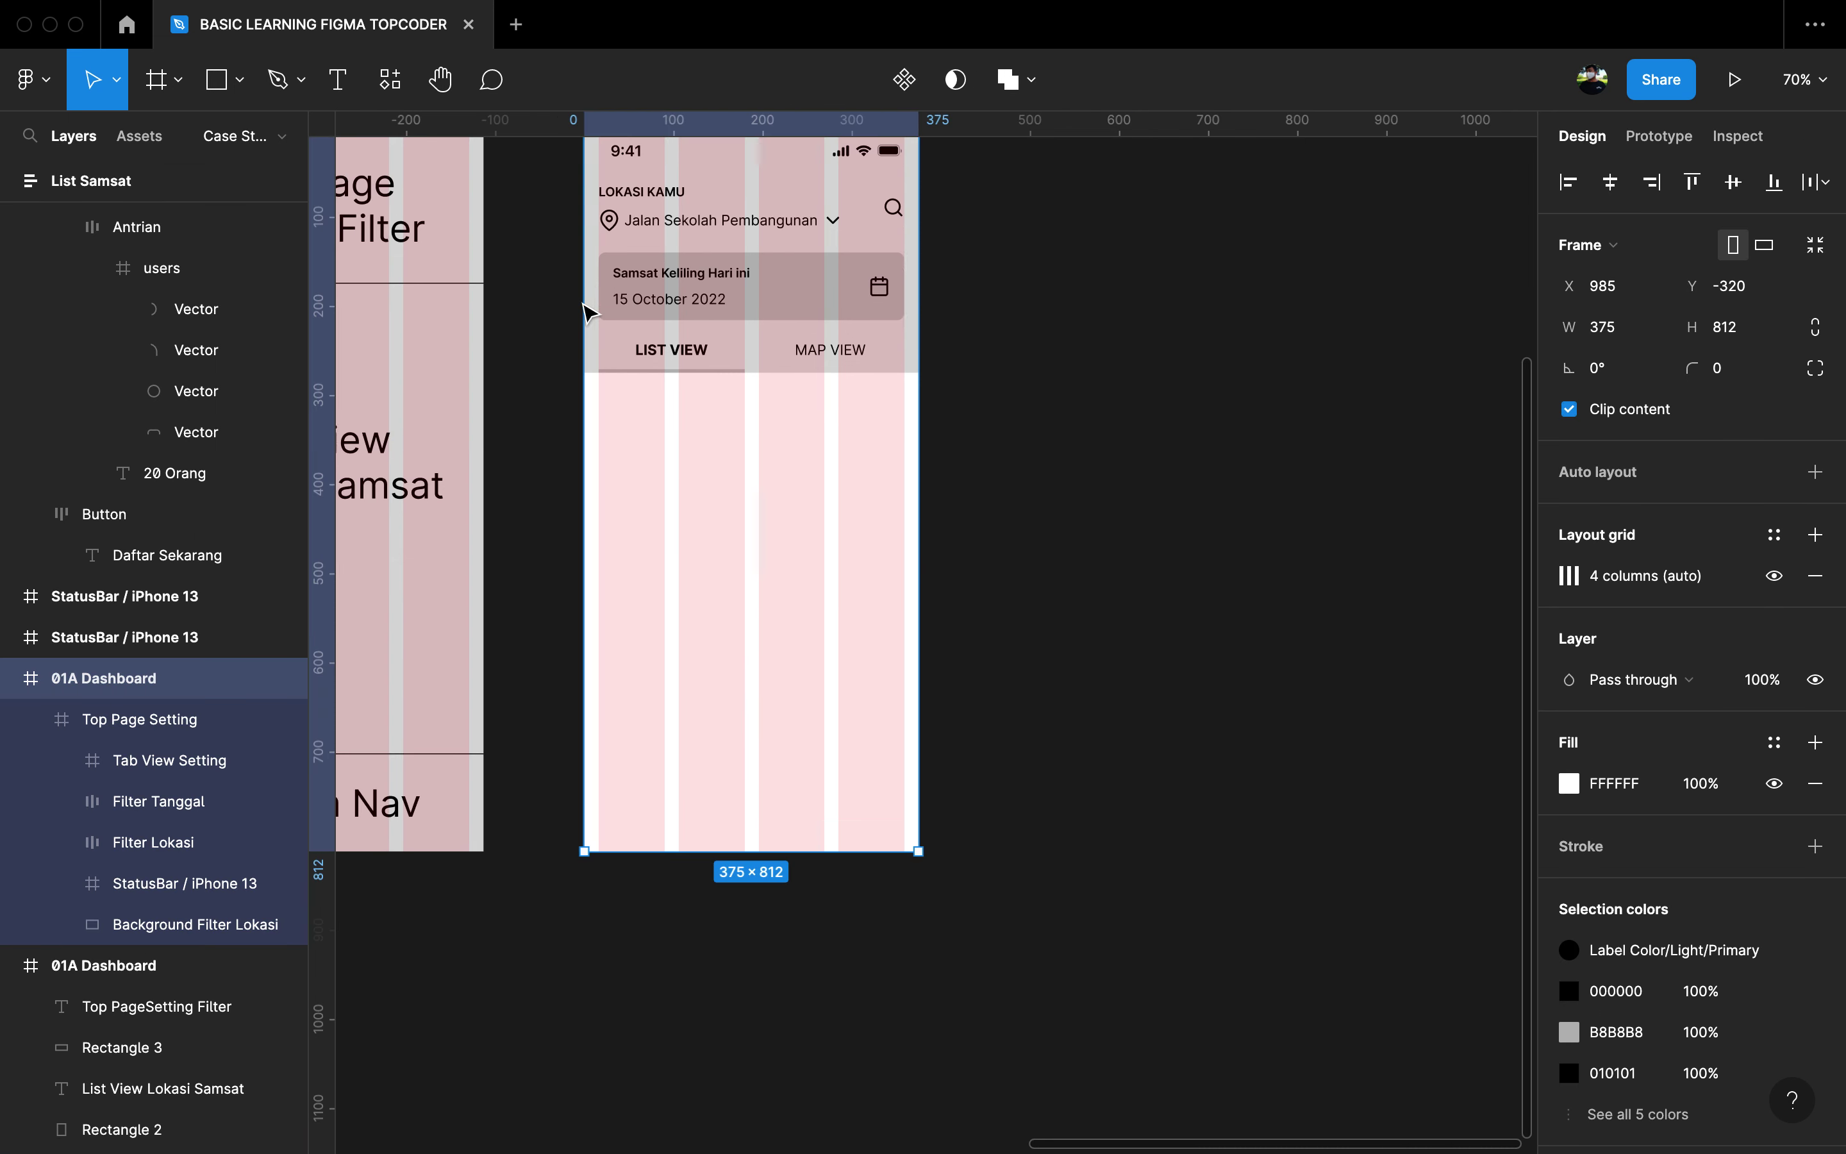
key(ctrl+v)
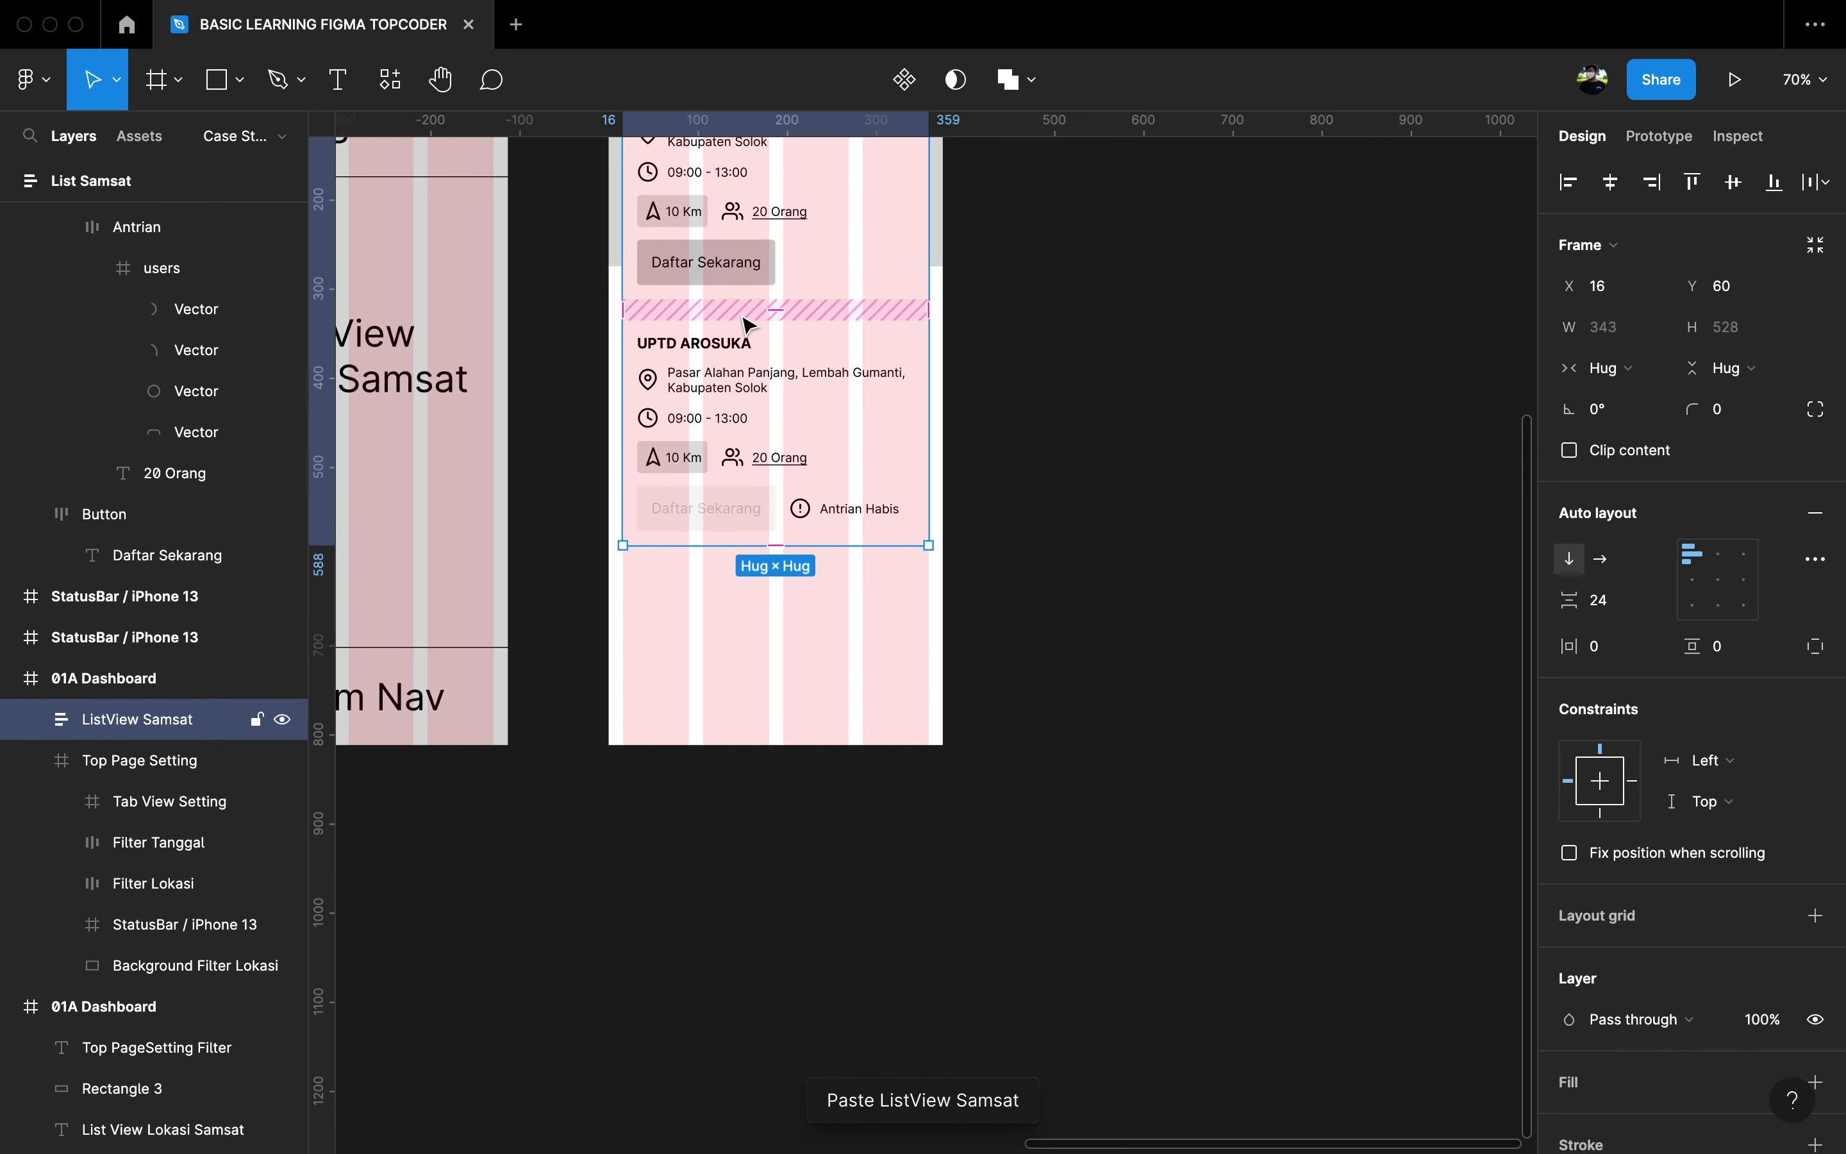
Step: Move the ListView Samsat frame below Top Page Setting, leaving a vertical gap of 24 between them
mouse_move(828, 272)
mouse_down()
mouse_move(829, 549)
mouse_move(832, 441)
mouse_move(837, 482)
mouse_up()
scroll(837, 483, up, 5)
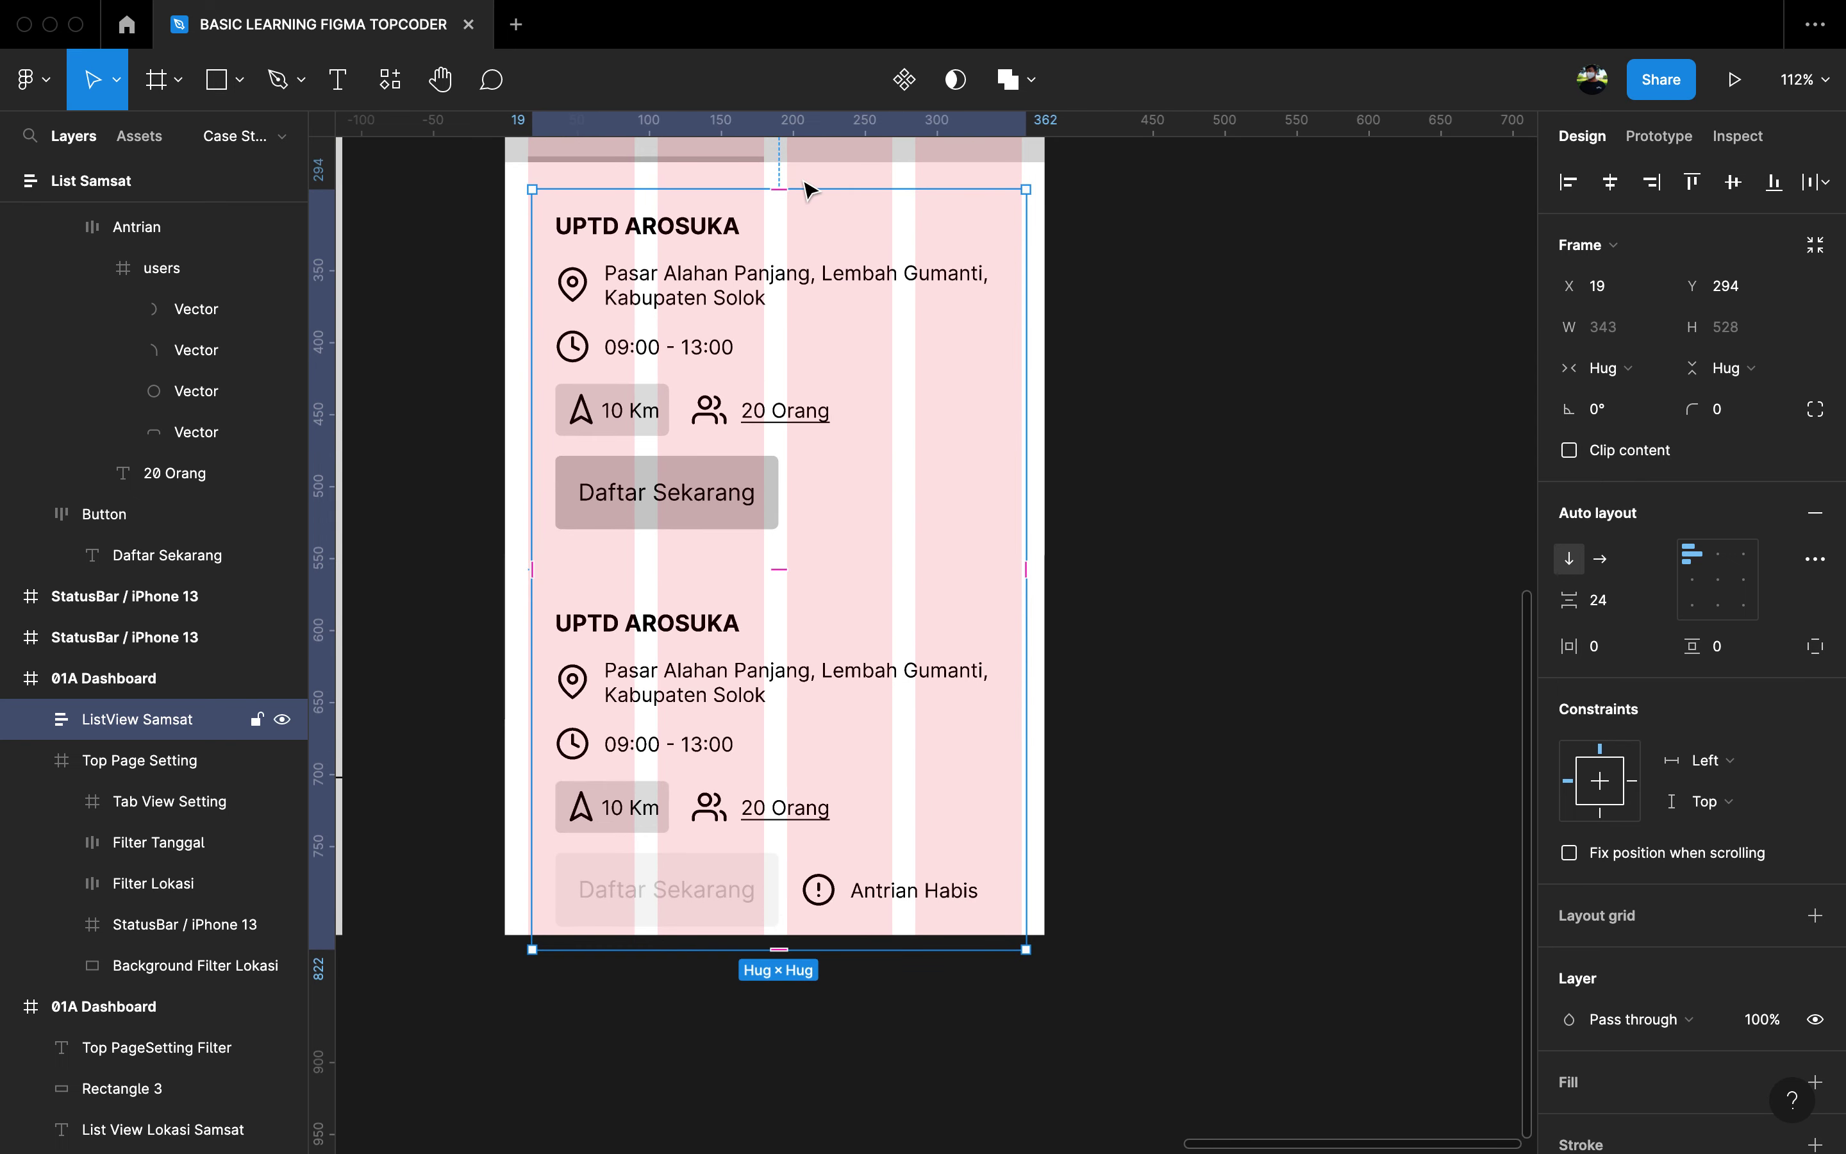
key(alt)
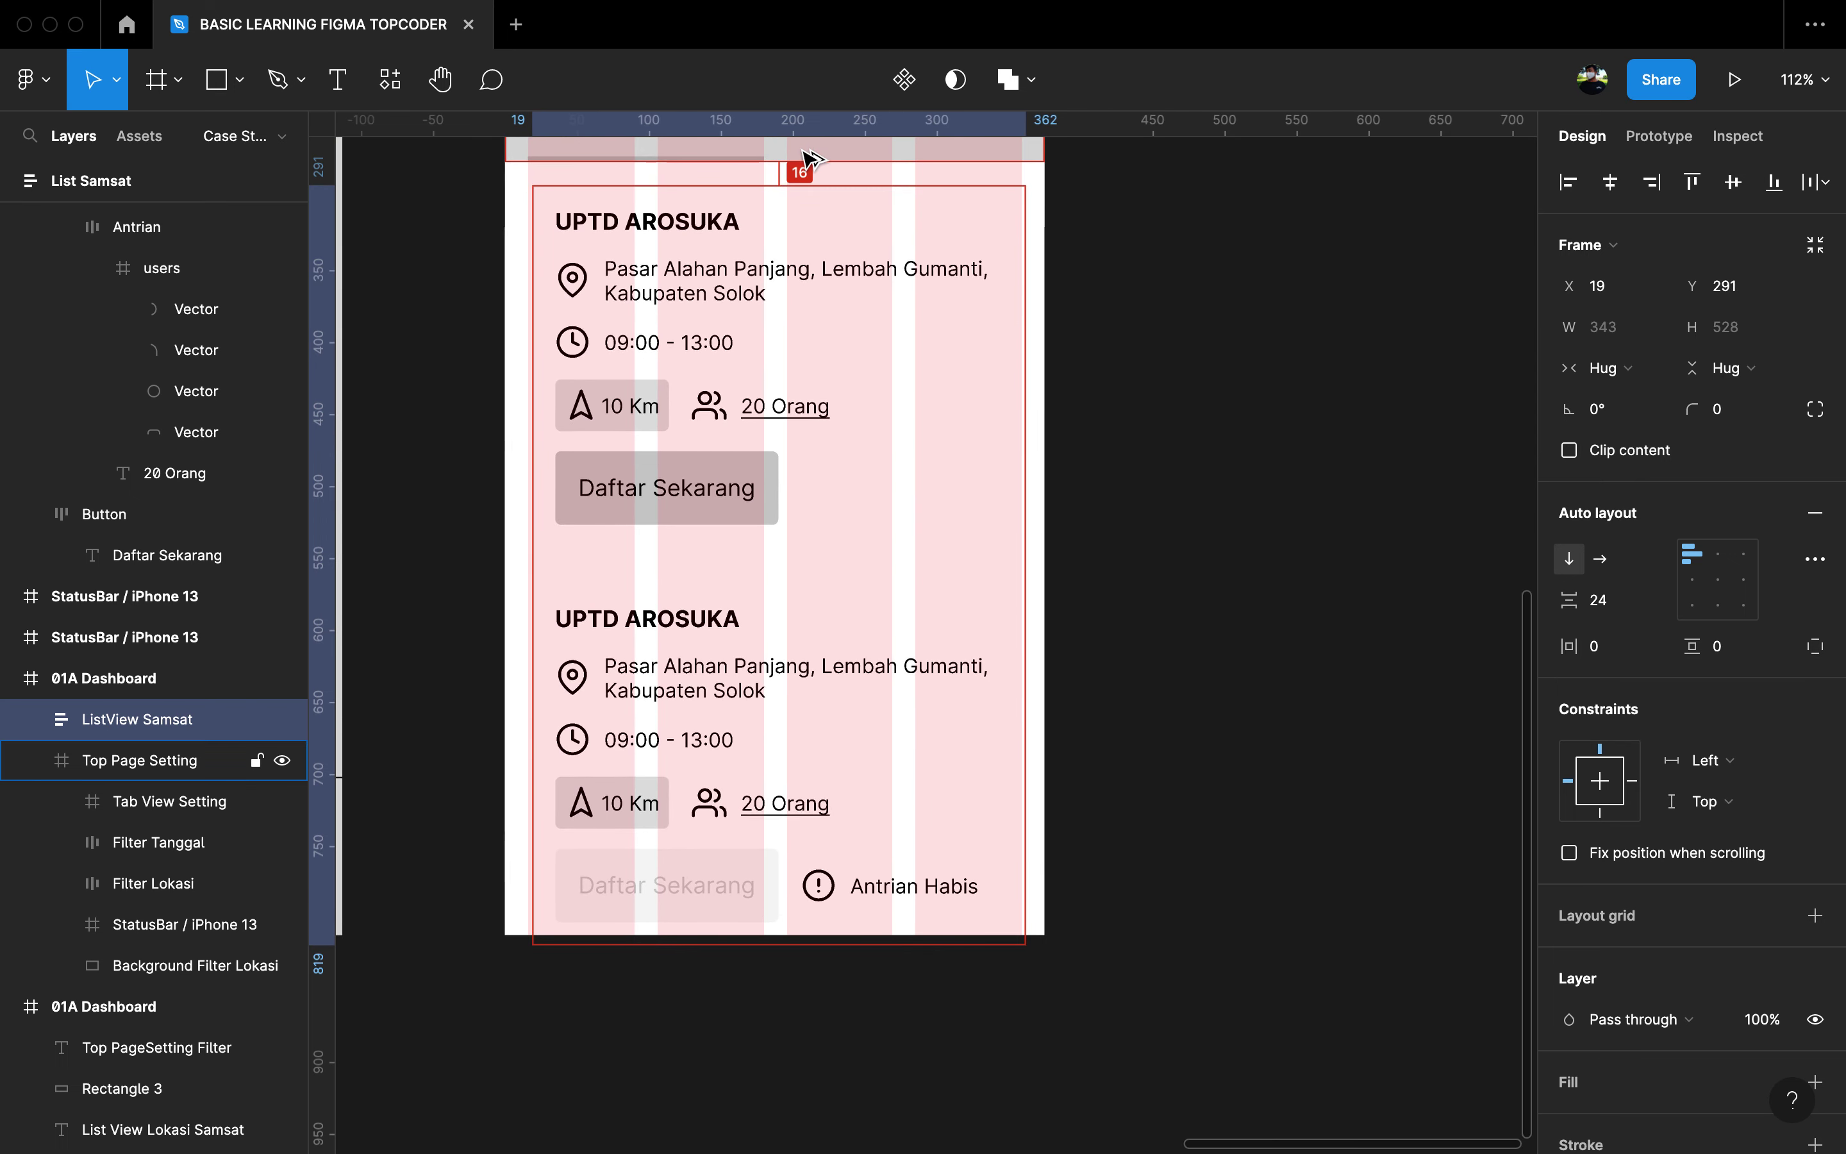
key(Down)
key(Down)
key(Down)
key(Down)
key(Down)
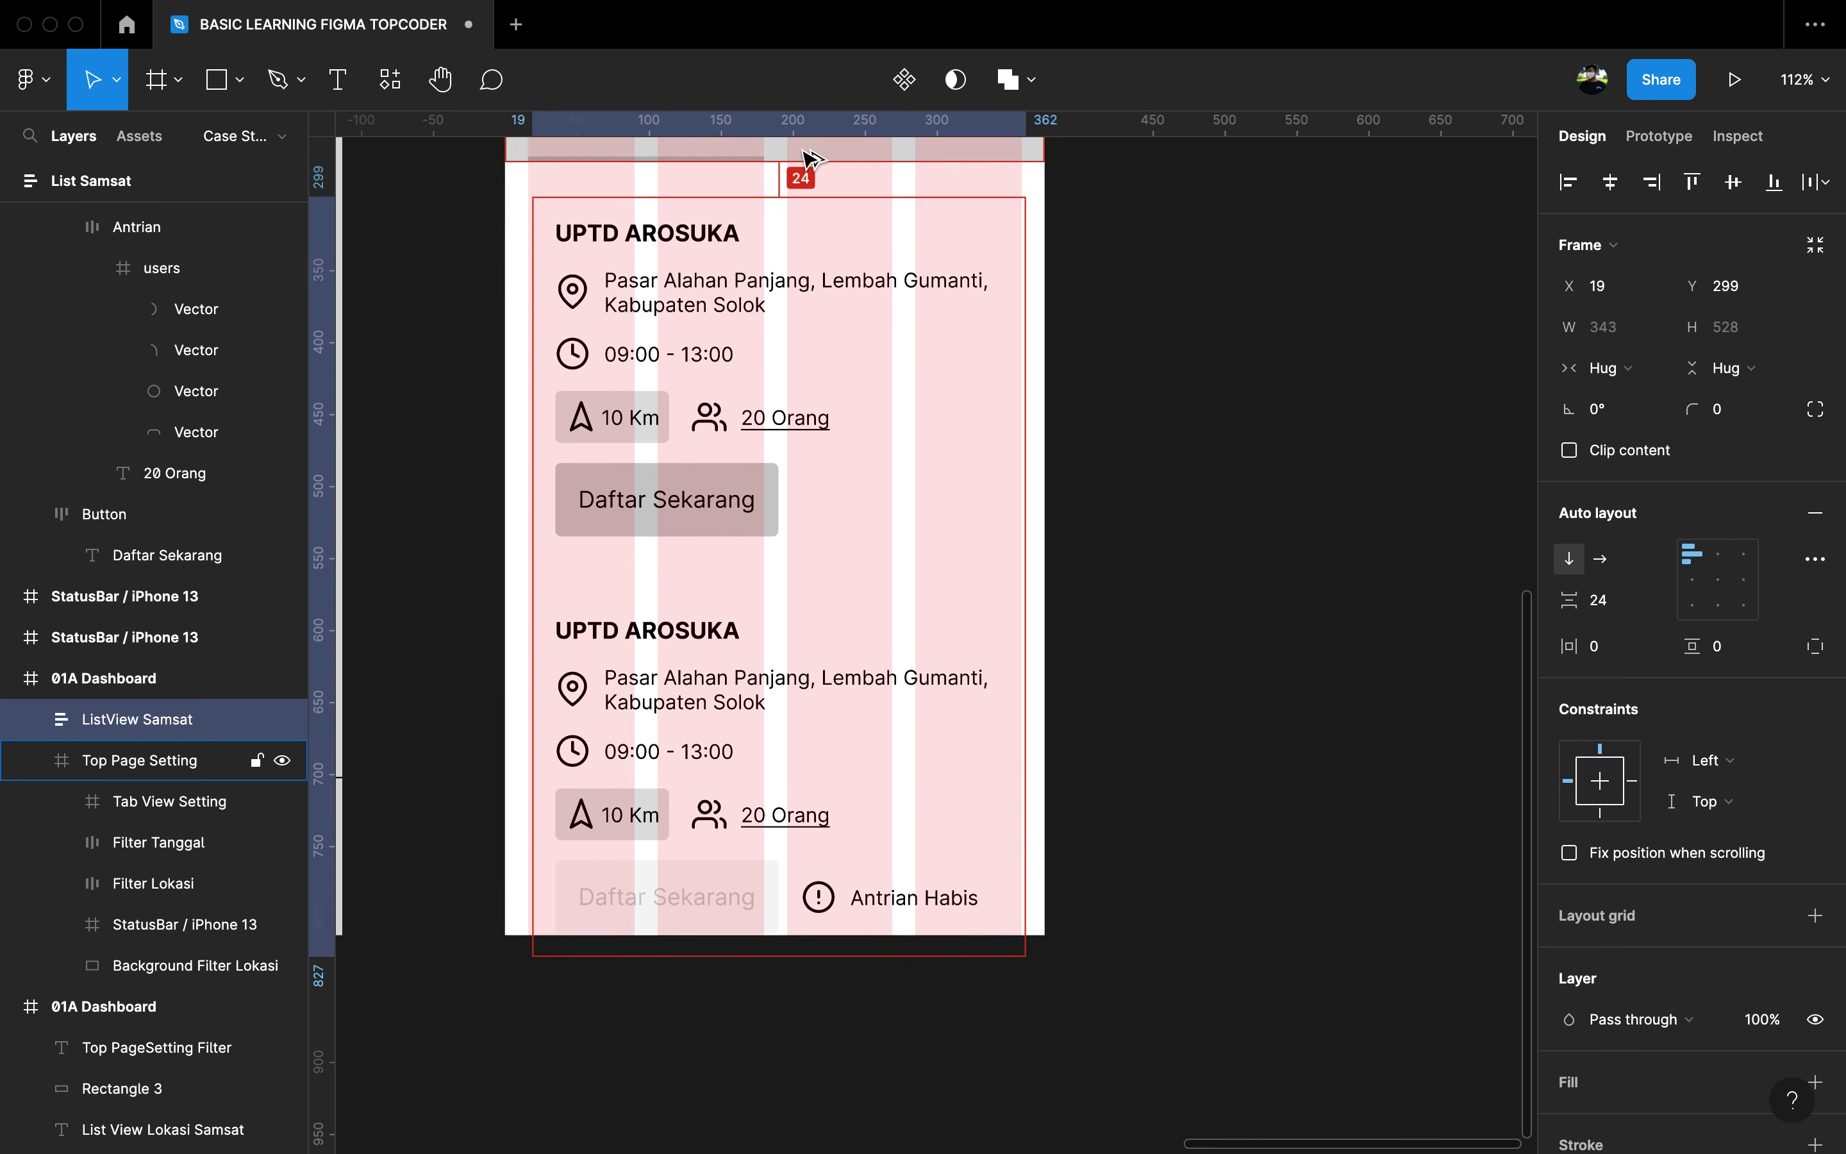
Step: Collapse both List Samsat cards inside the ListView Samsat frame in the layer list
click(935, 441)
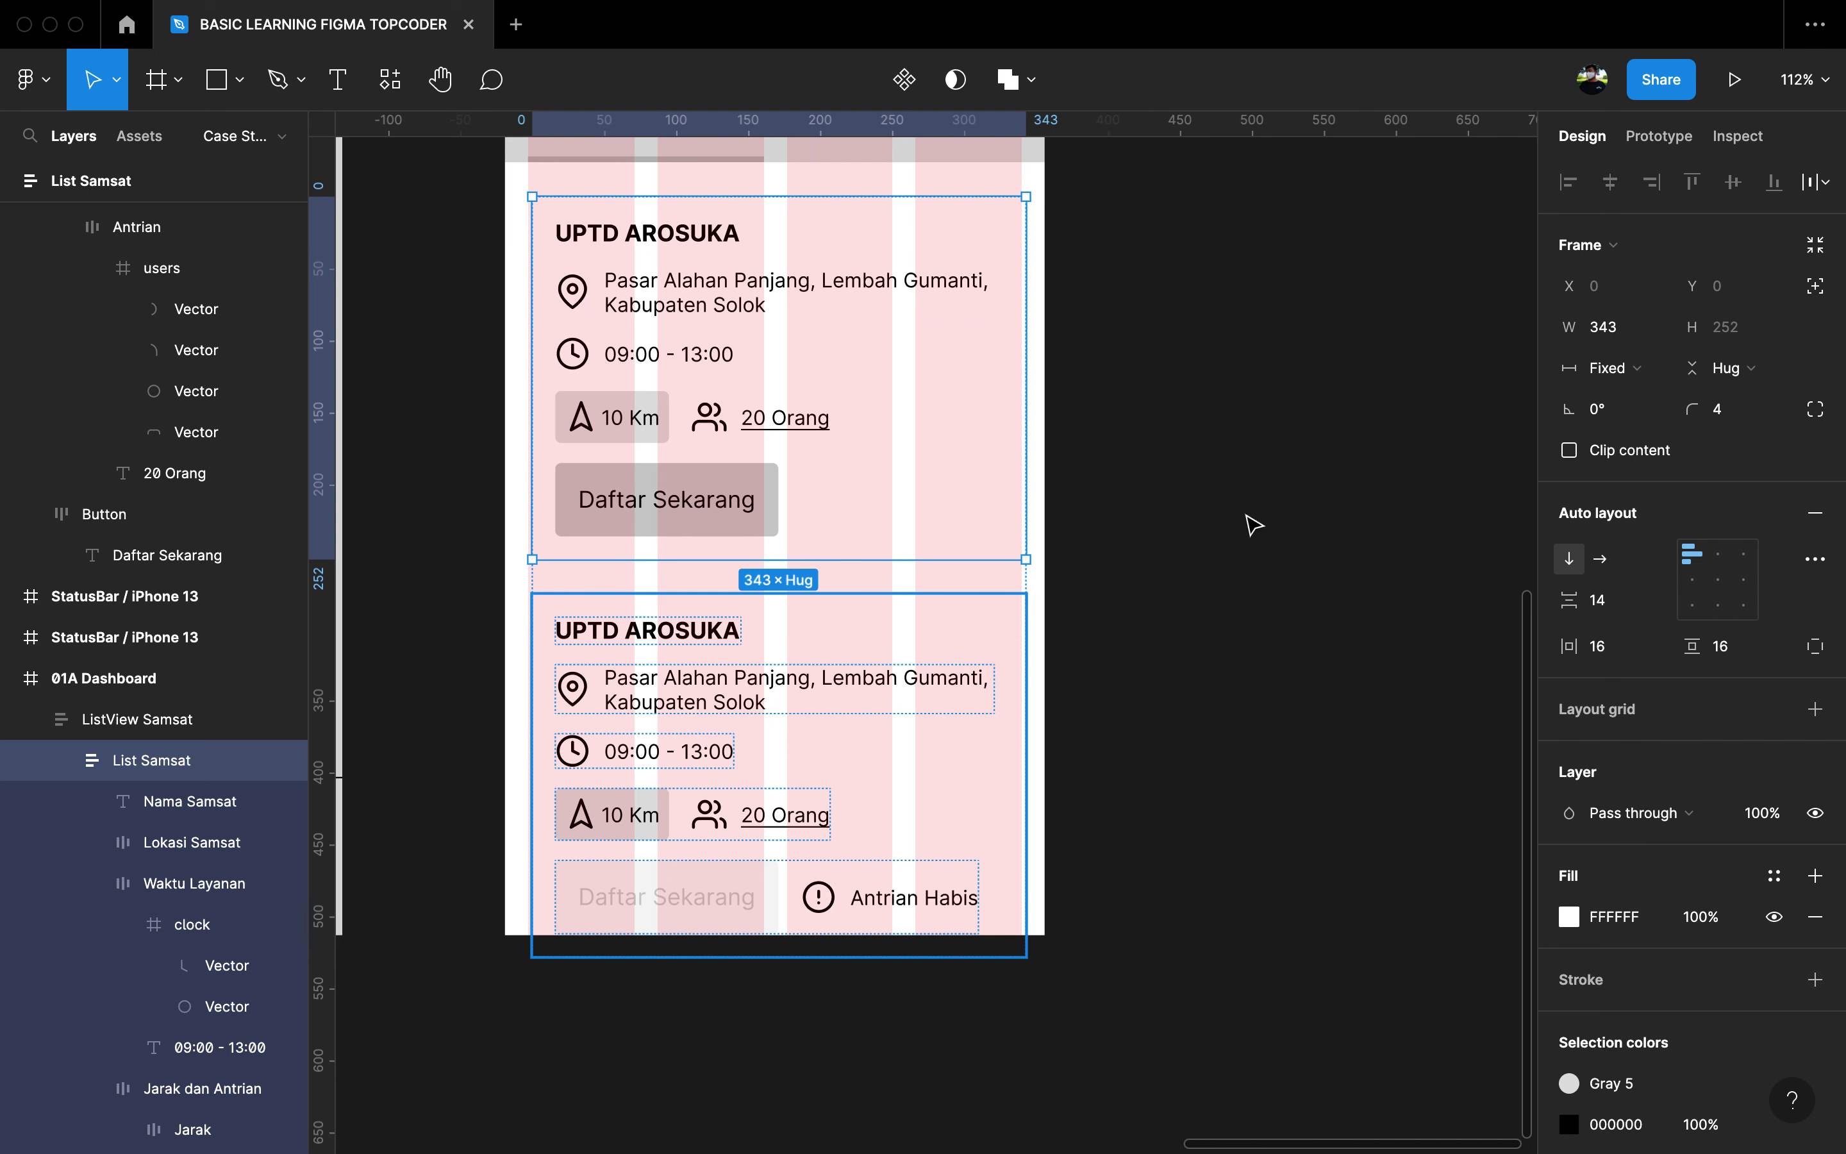
scroll(296, 696, down, 3)
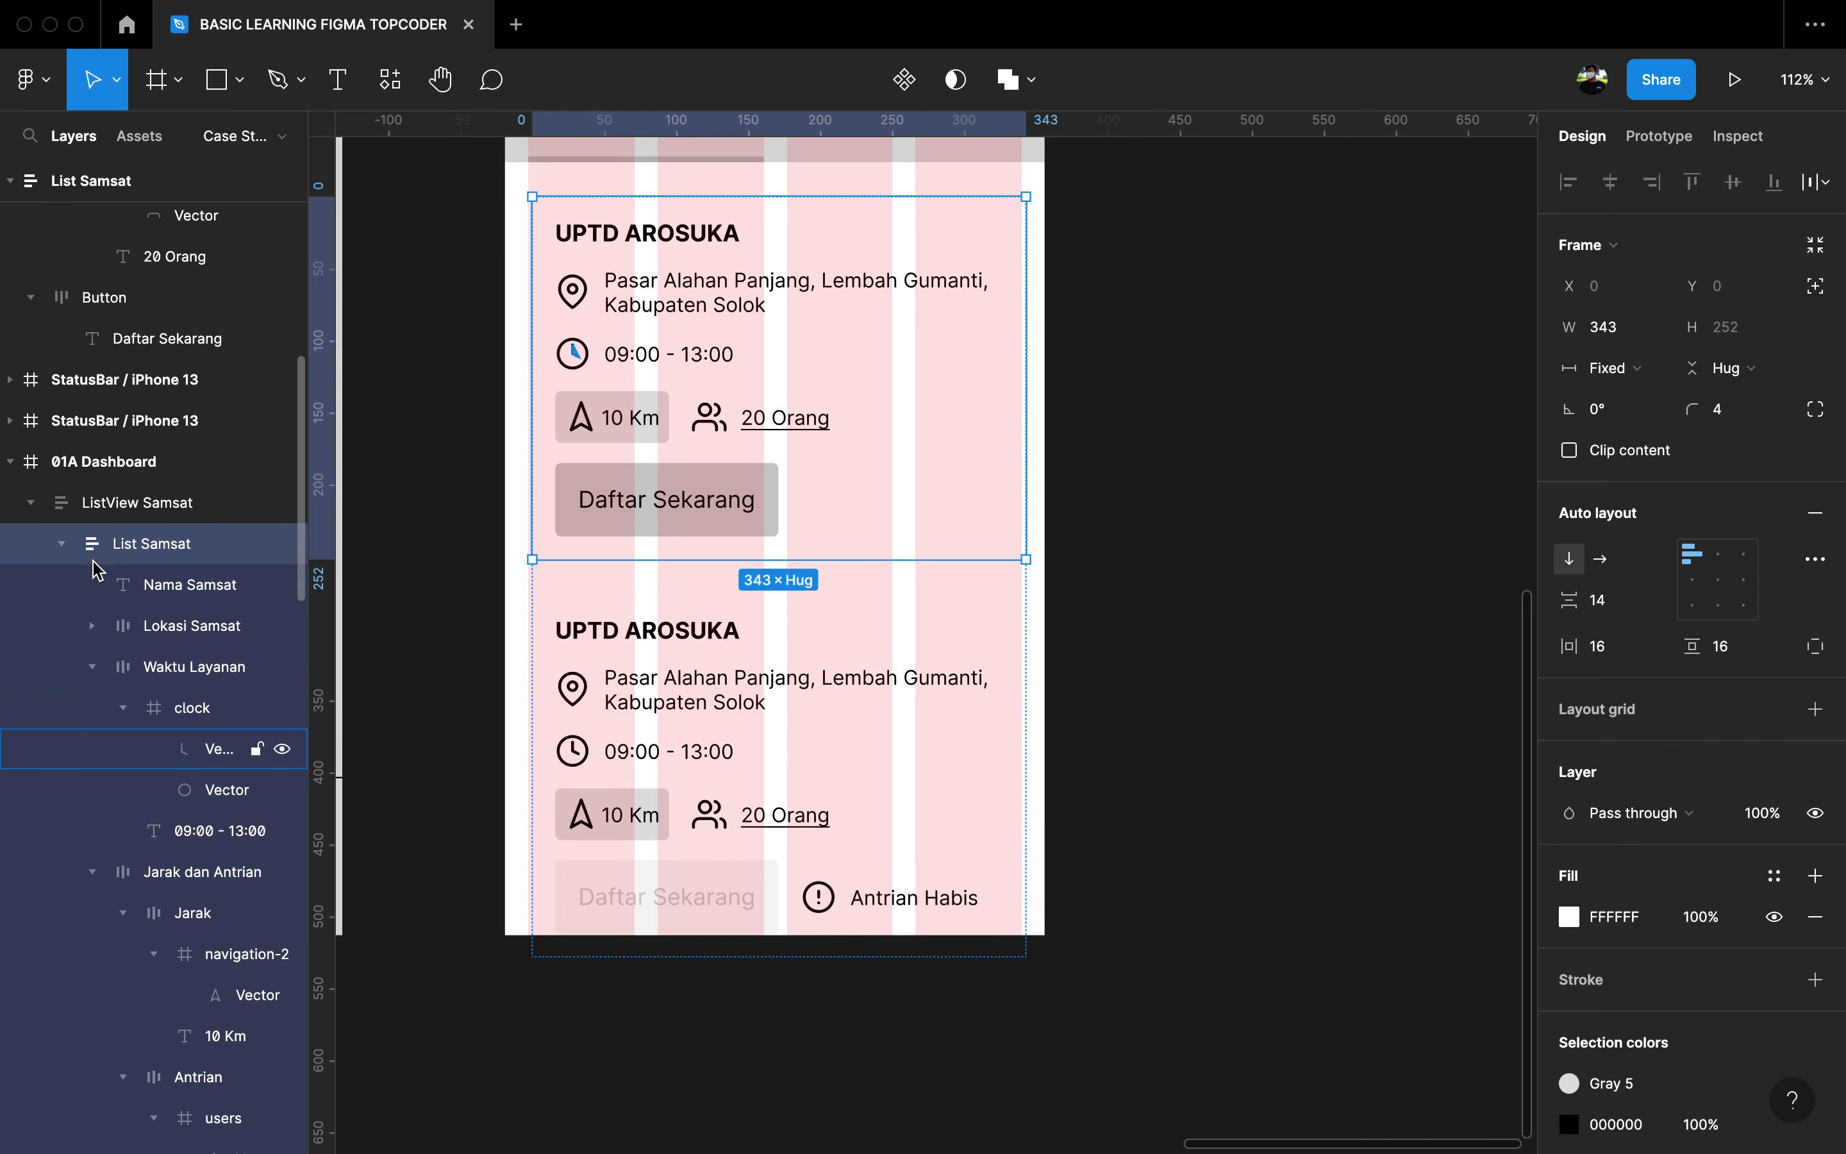
click(61, 544)
click(61, 584)
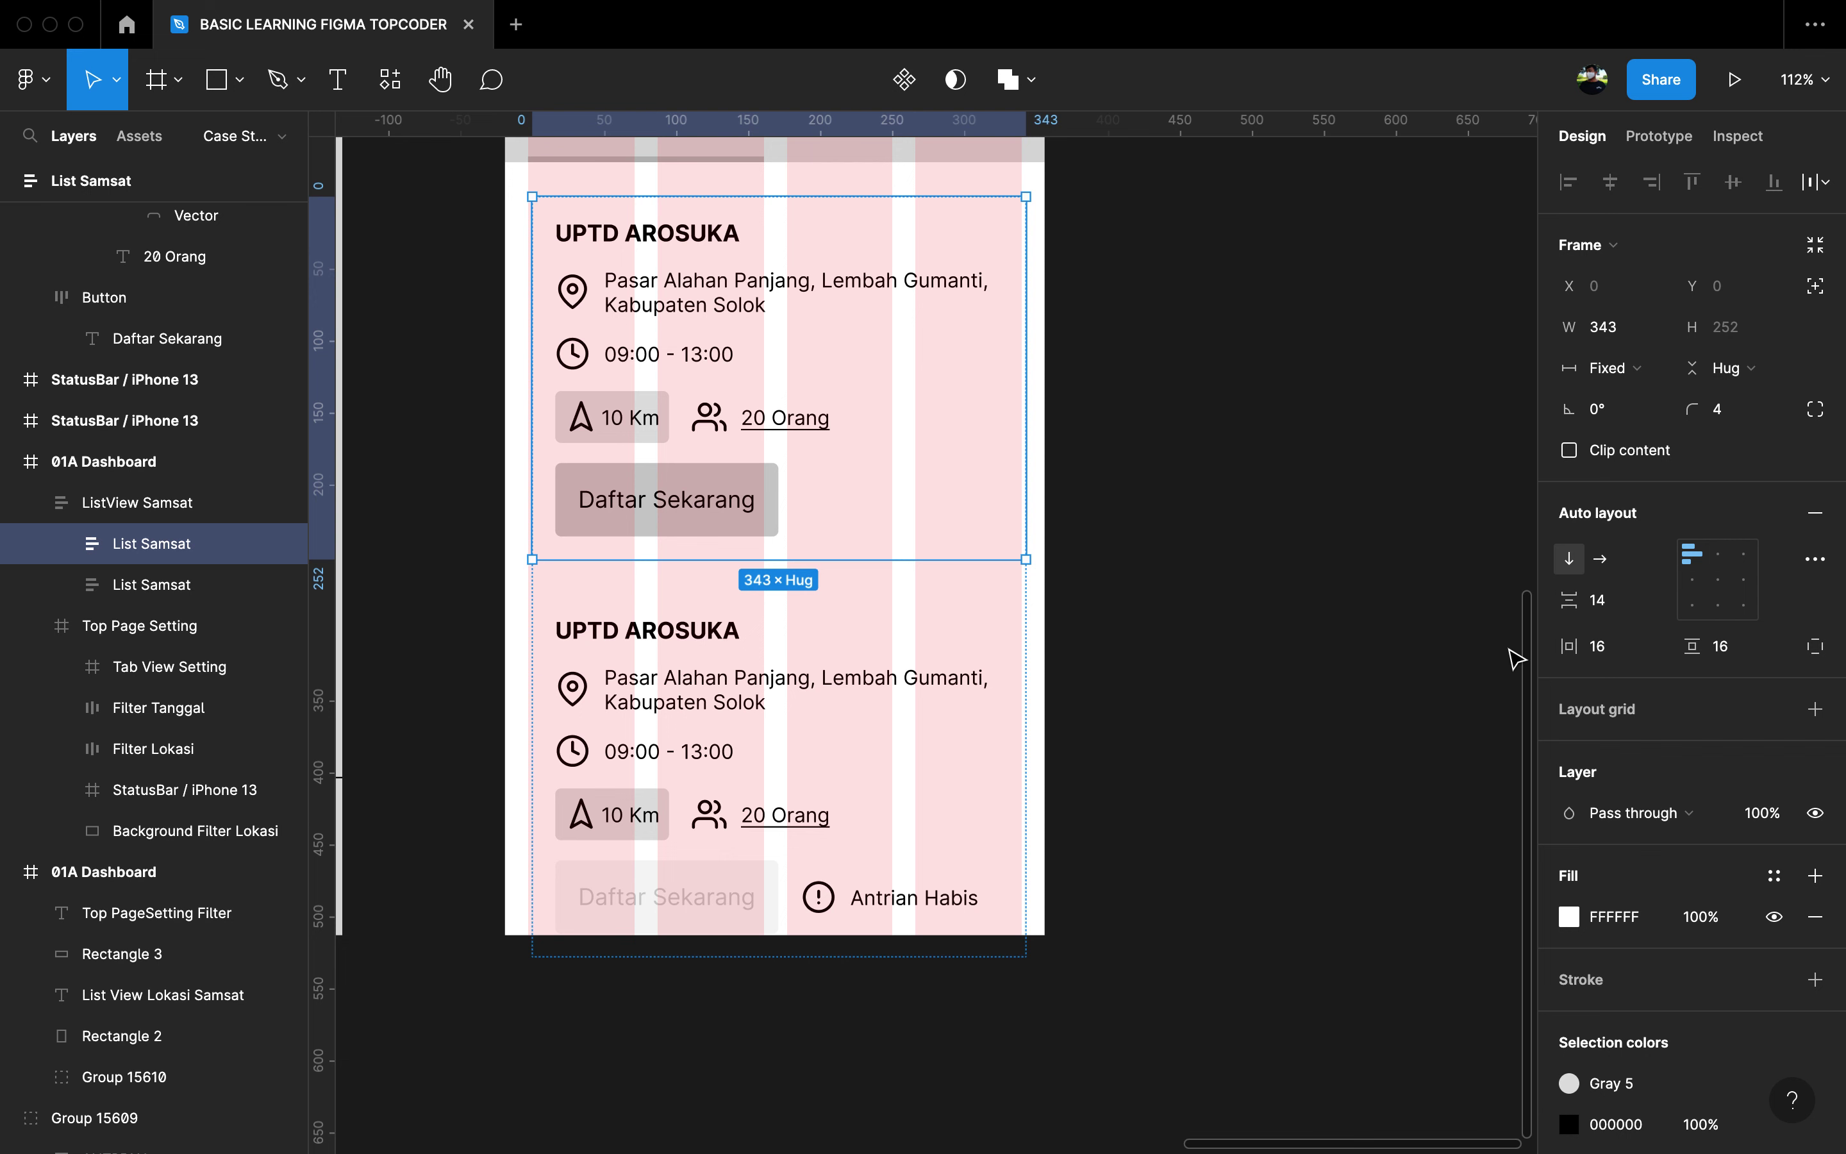
click(1526, 437)
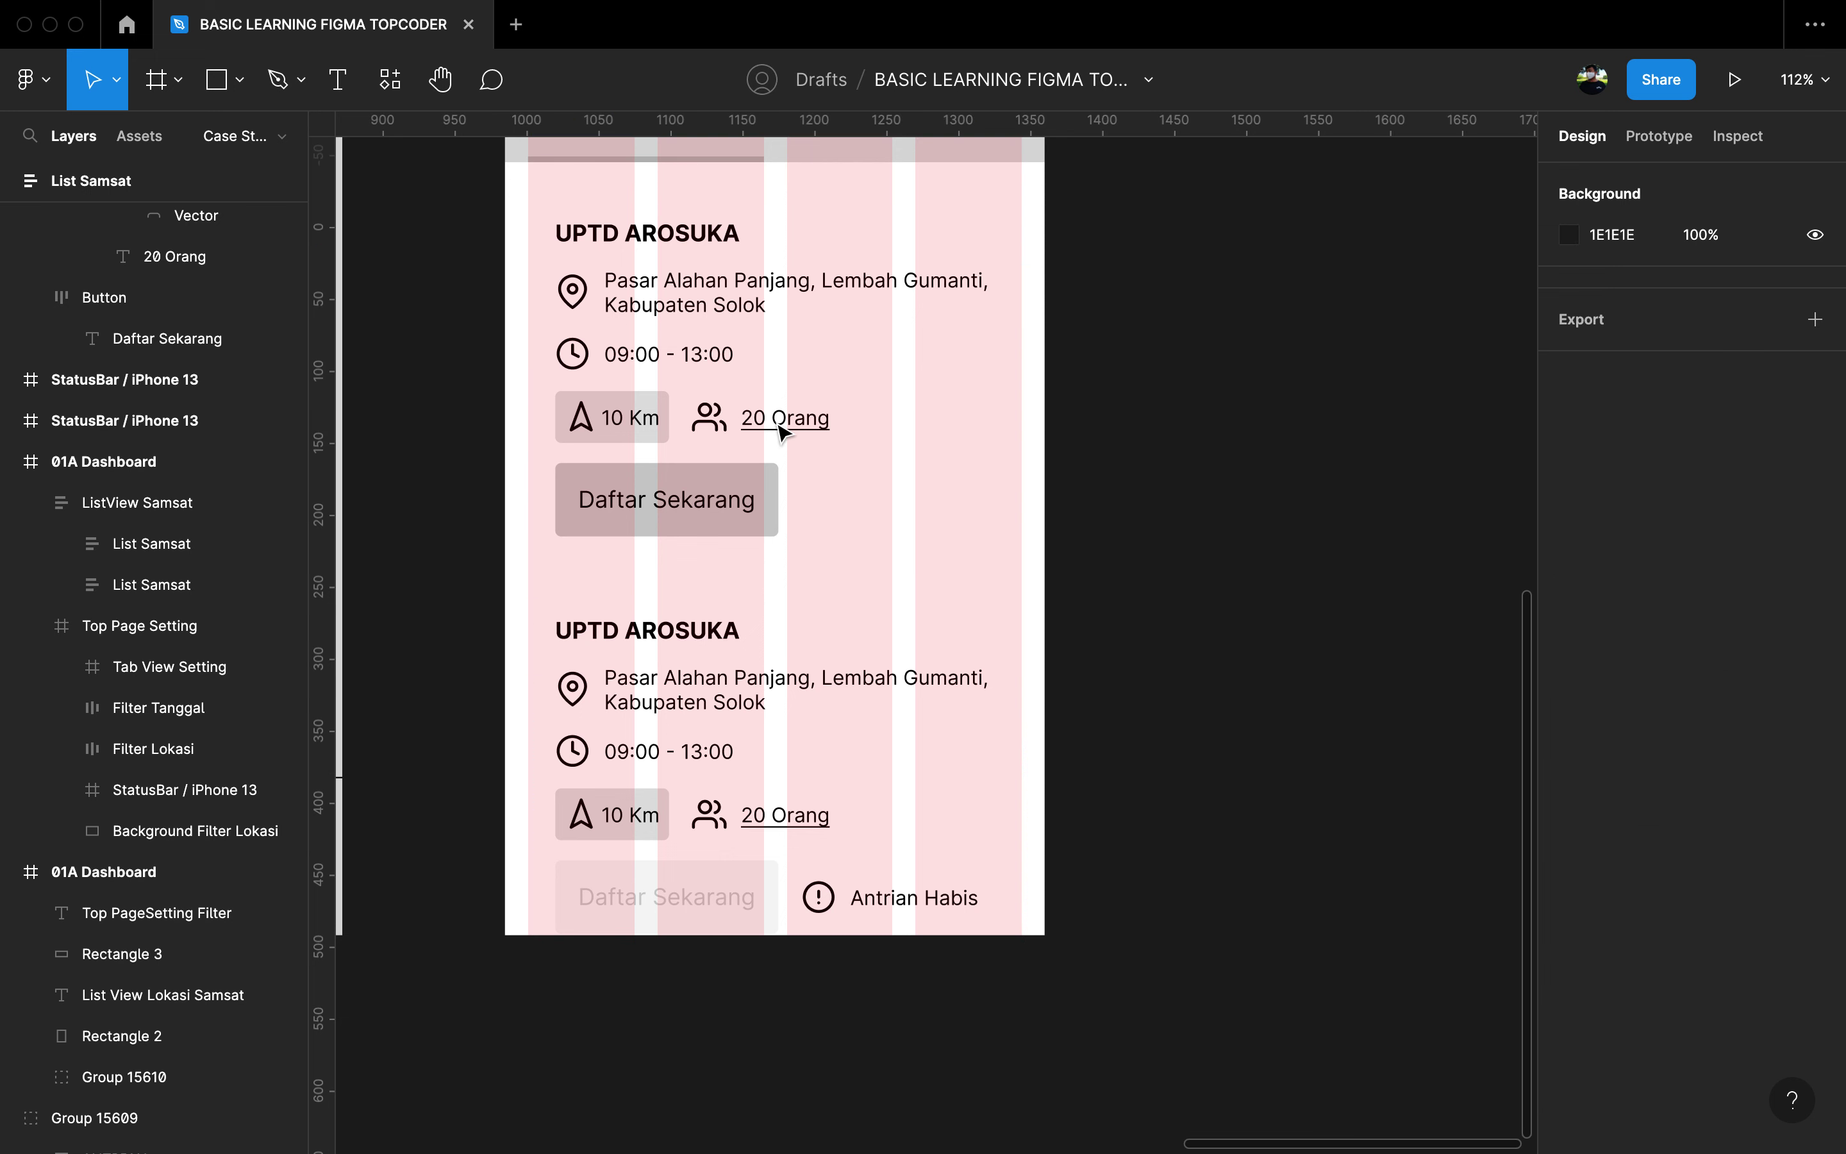
Step: Set the X position of the ListView Samsat frame to 16 so it lines up with the layout columns
click(786, 429)
click(1627, 292)
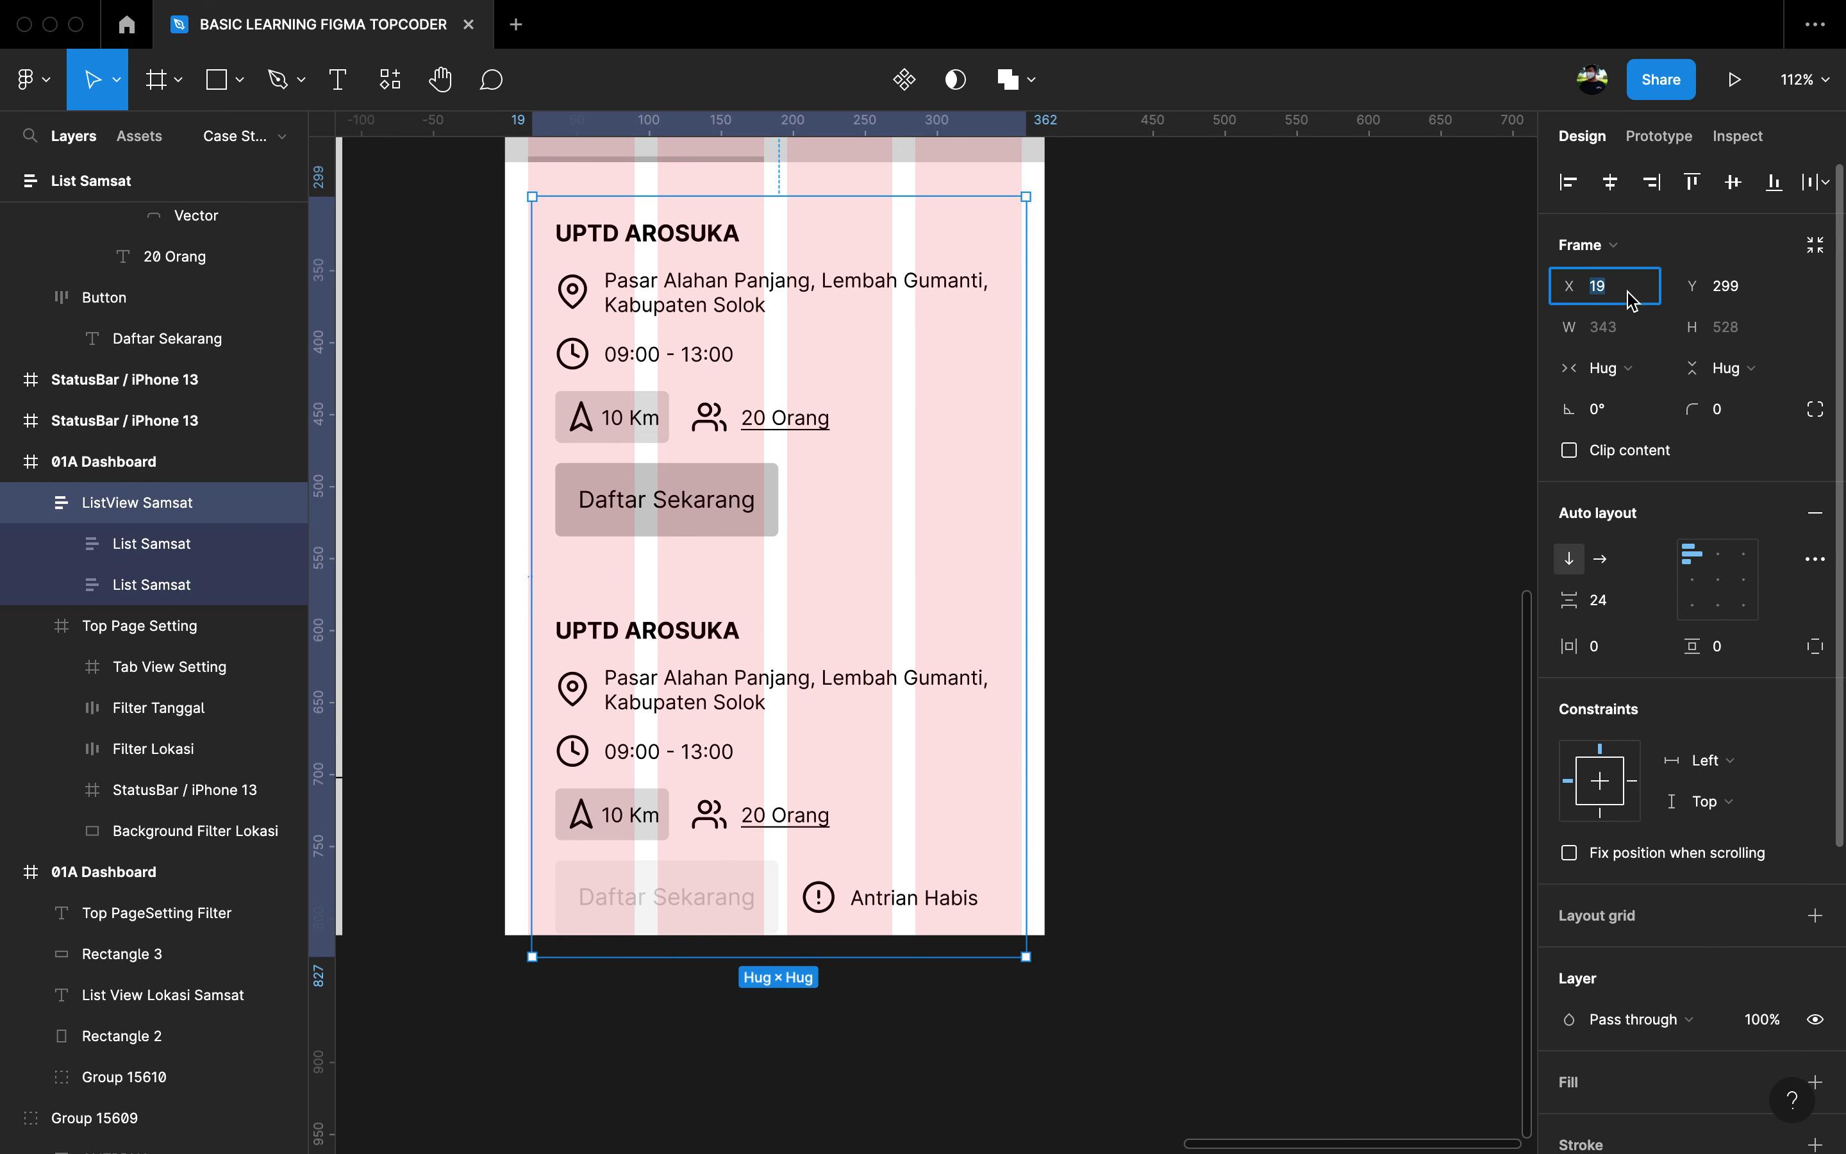
key(Down)
key(Down)
key(Down)
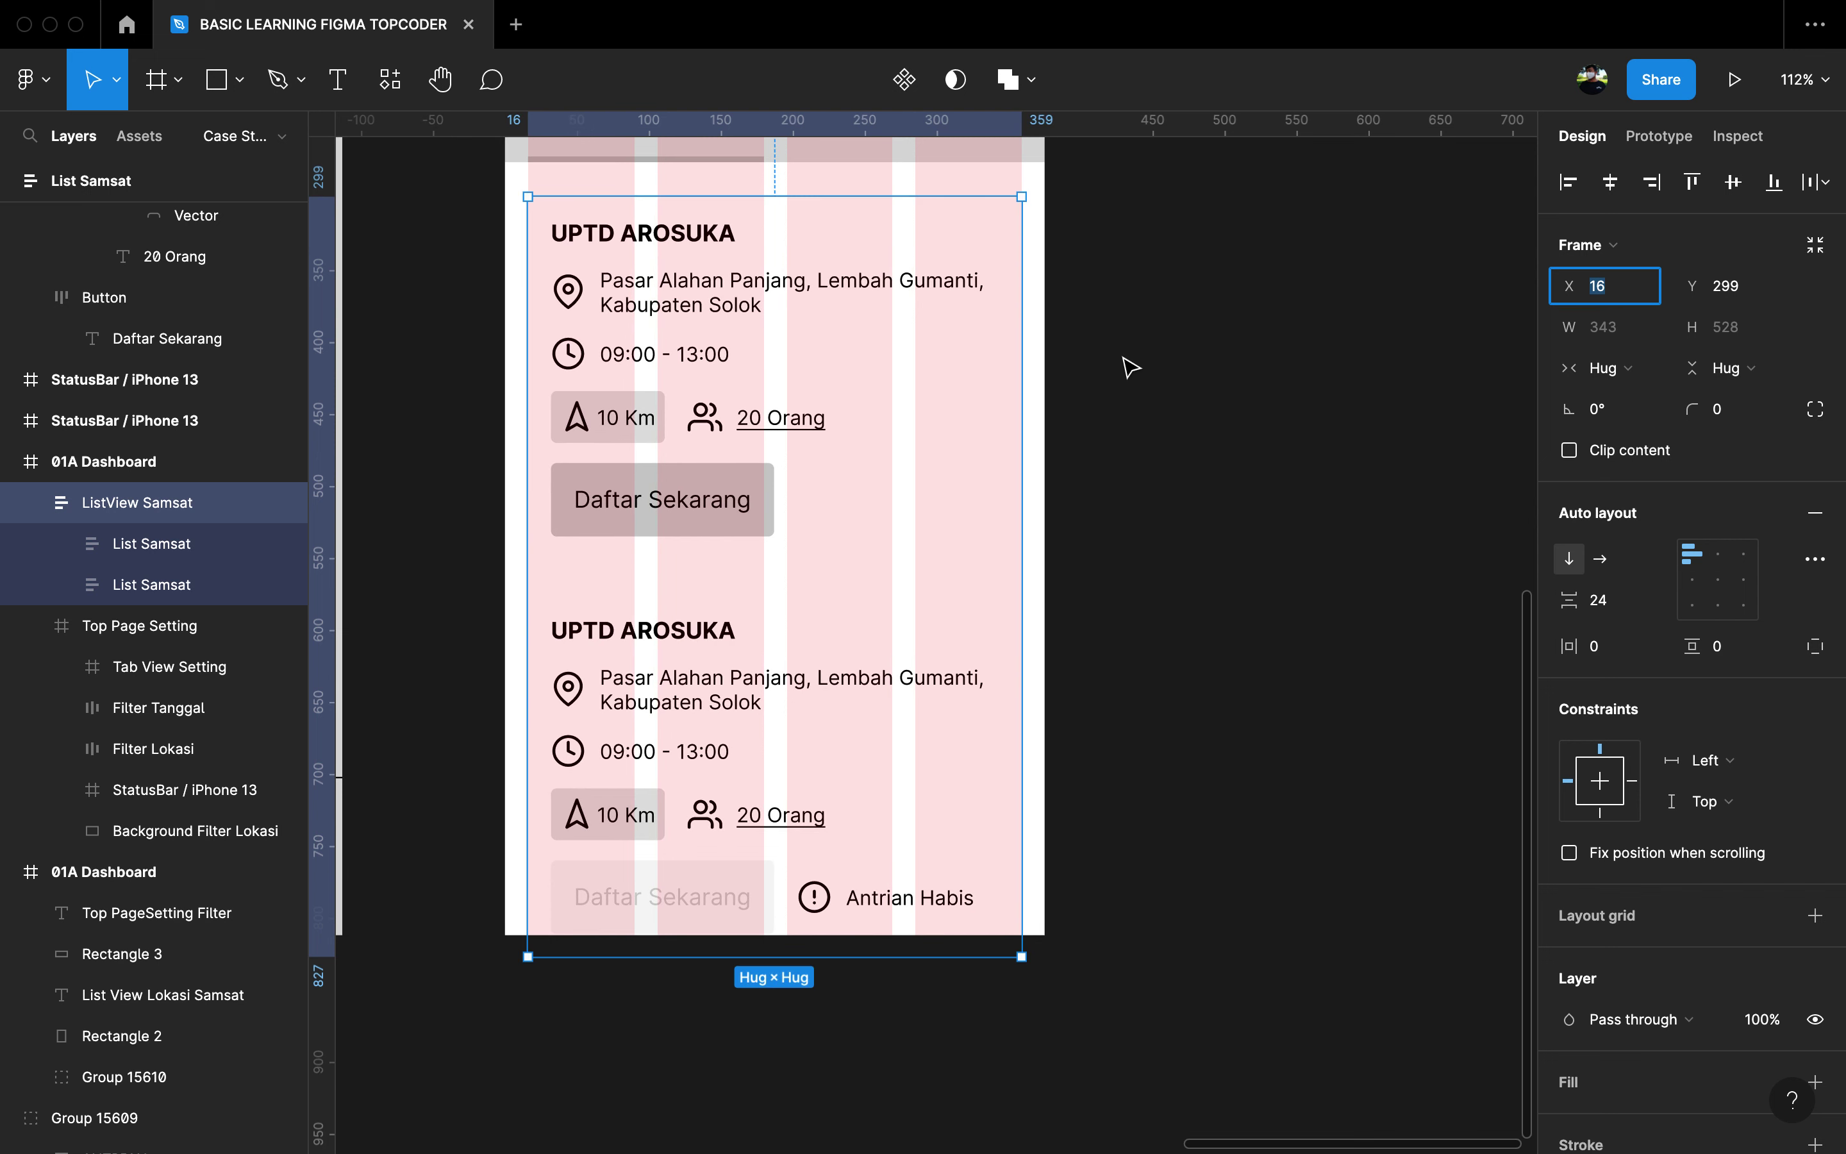
Step: Add a 000000 inside stroke of width 1 at 15% opacity to the first List Samsat card
click(164, 545)
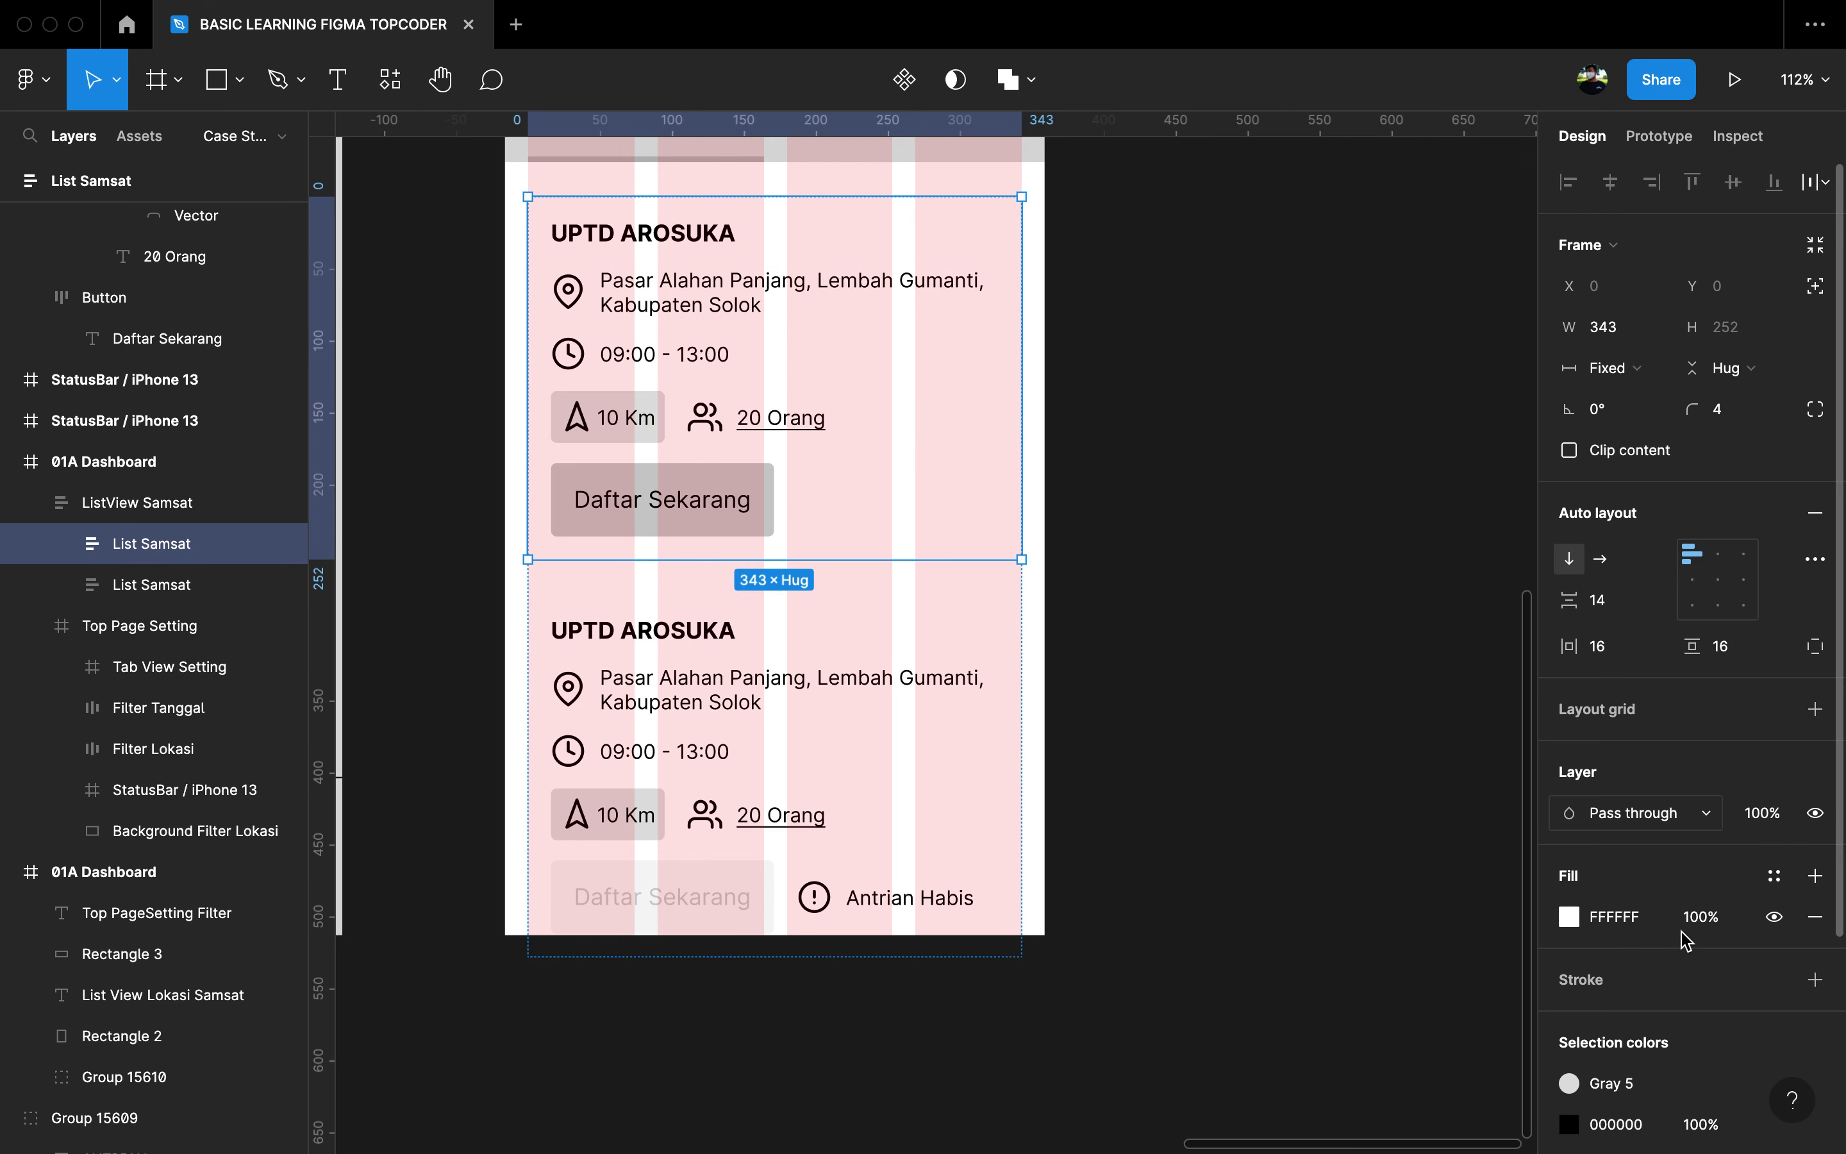
click(1688, 981)
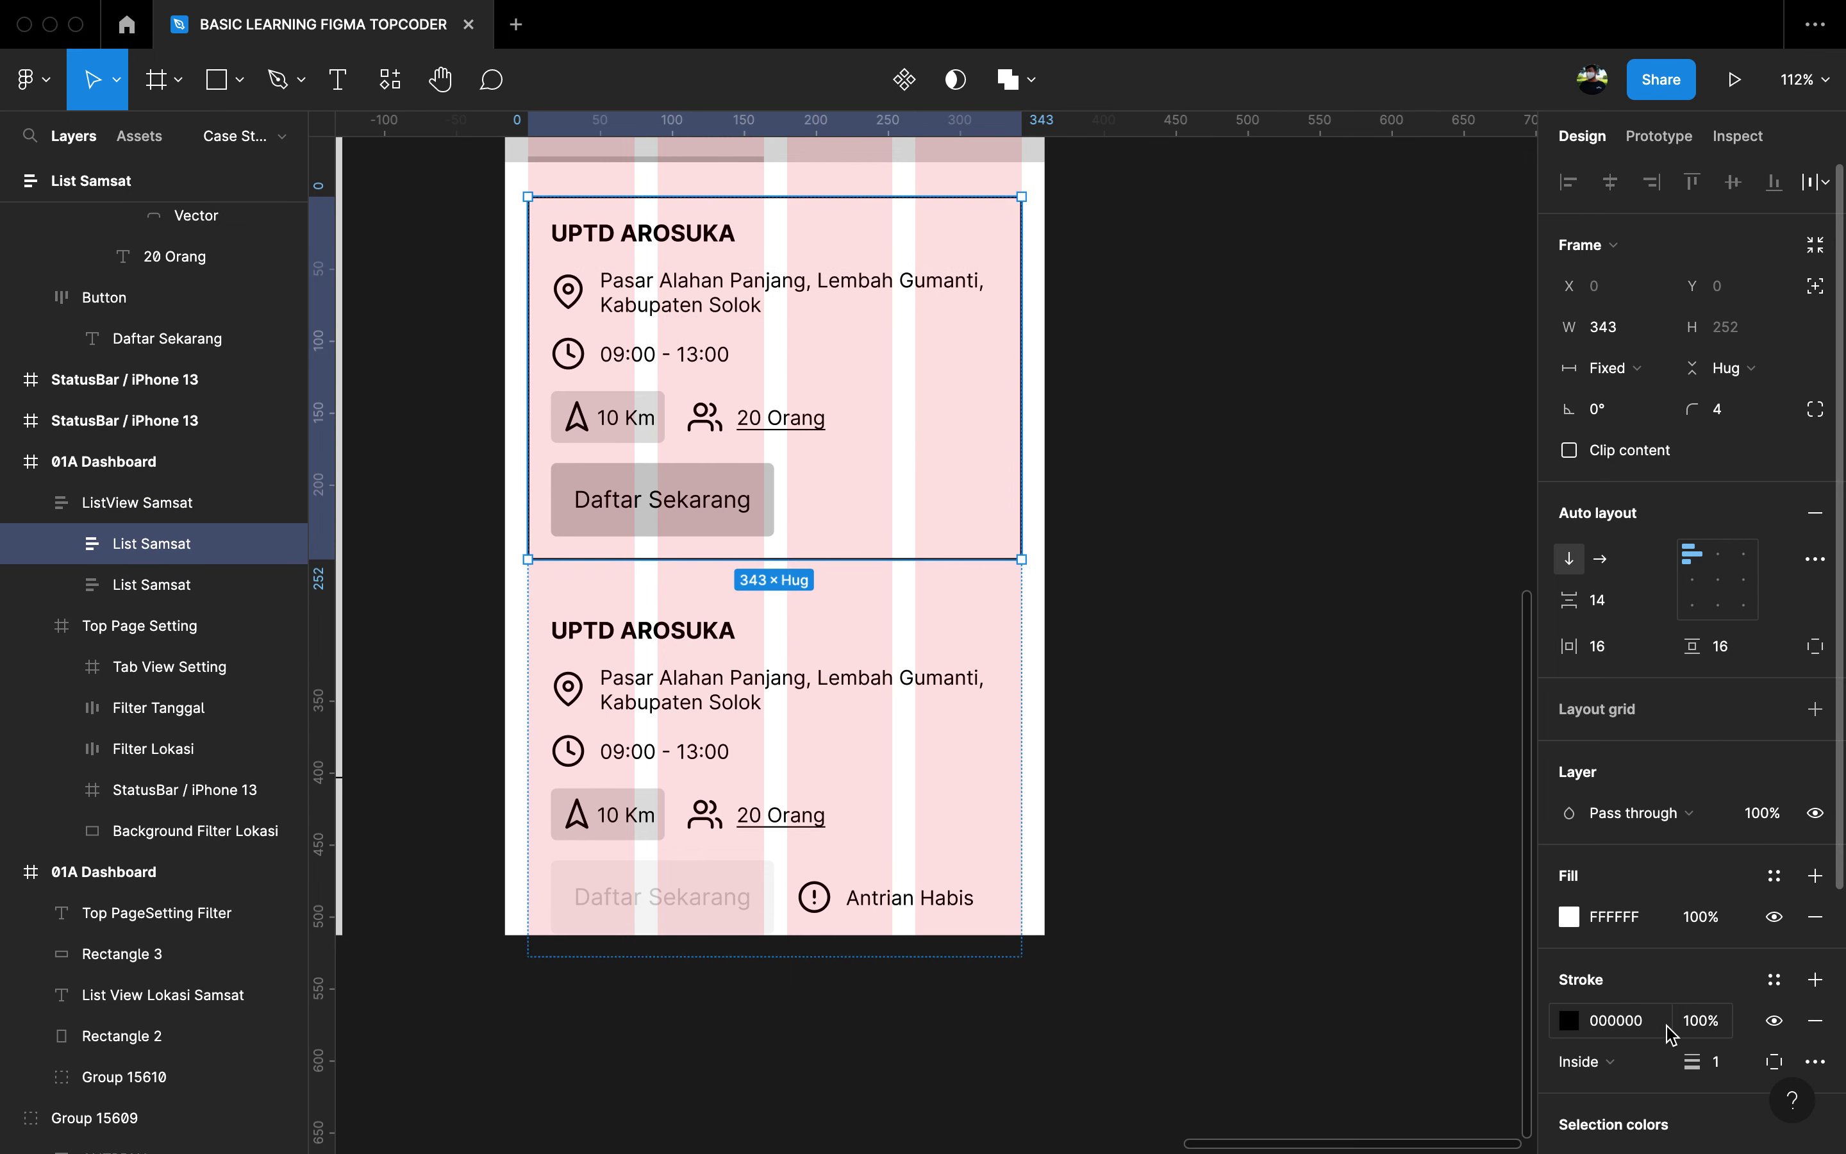
text(15)
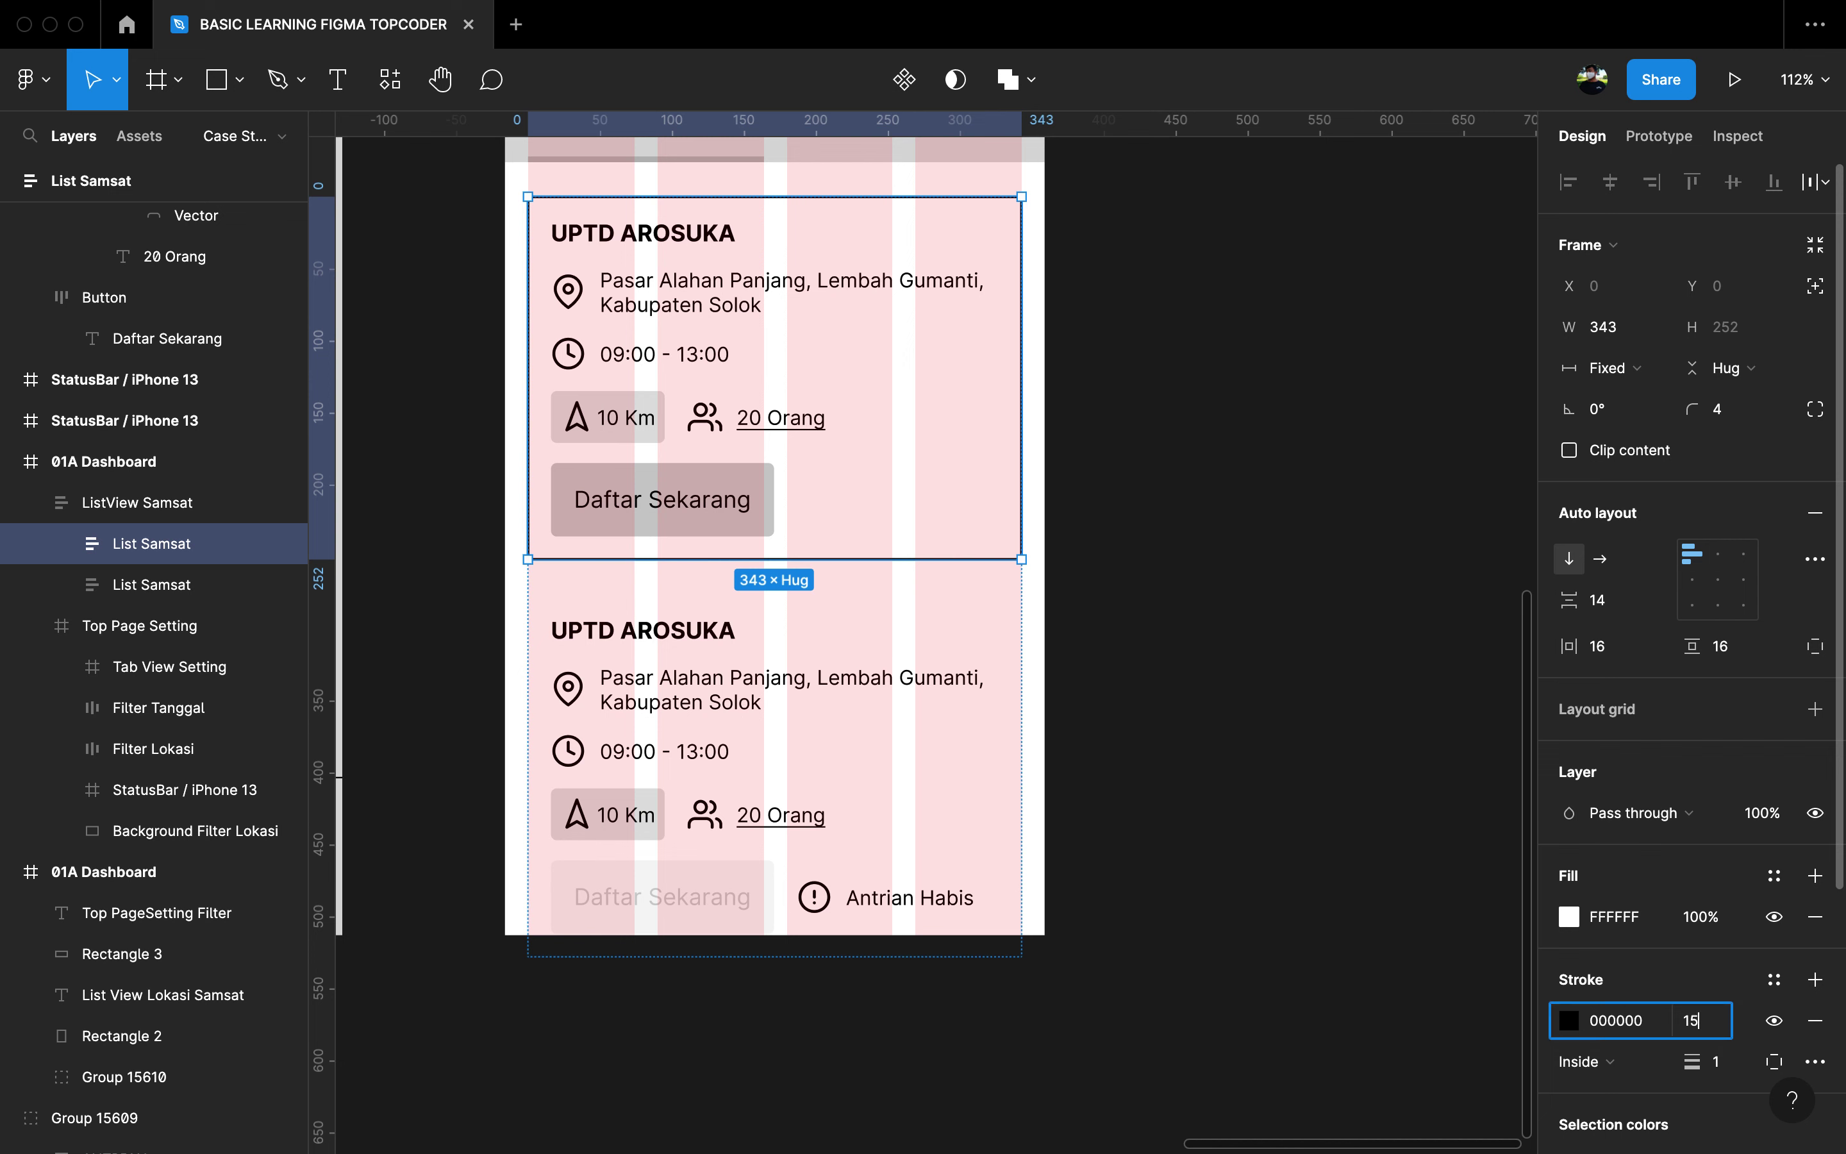
key(Return)
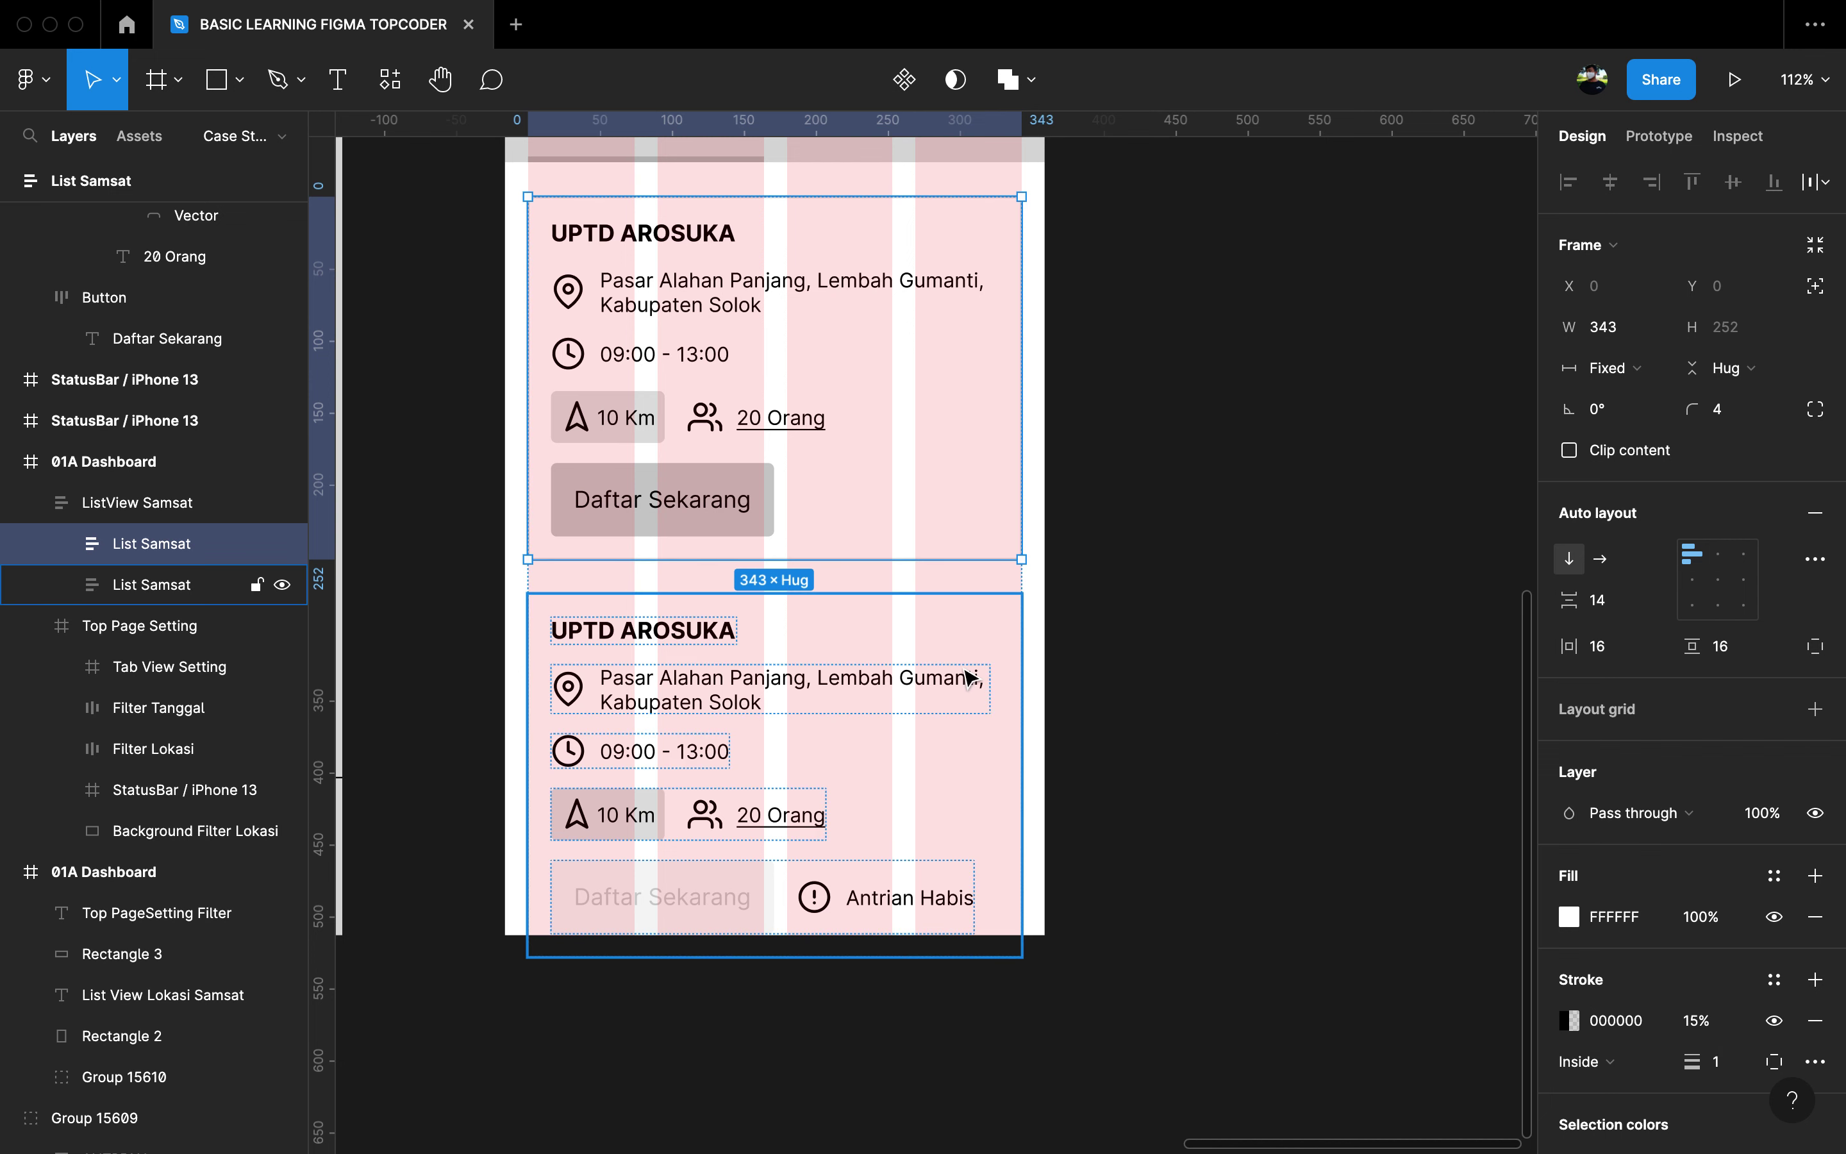
Step: Give the second, sold-out List Samsat card a 000000 inside stroke of width 1 at 15% opacity
click(173, 586)
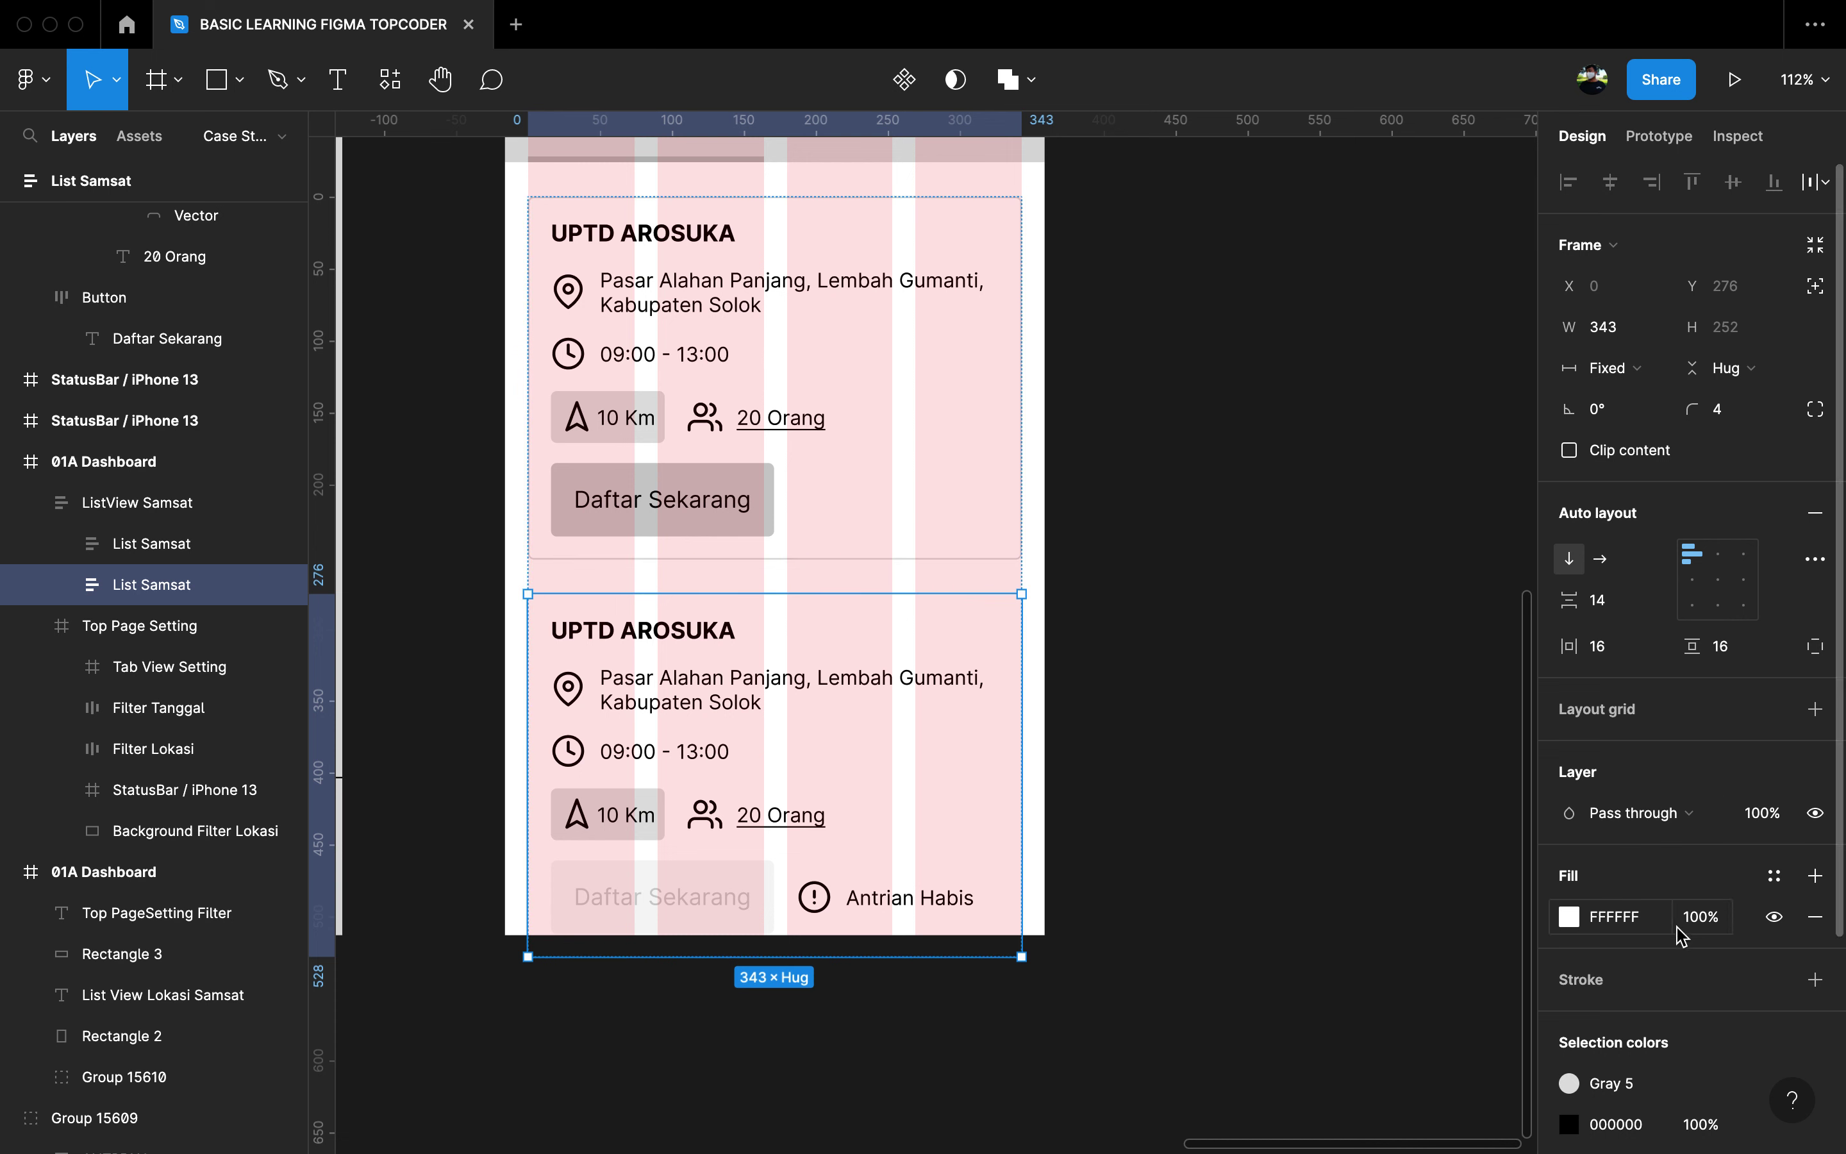
click(1650, 985)
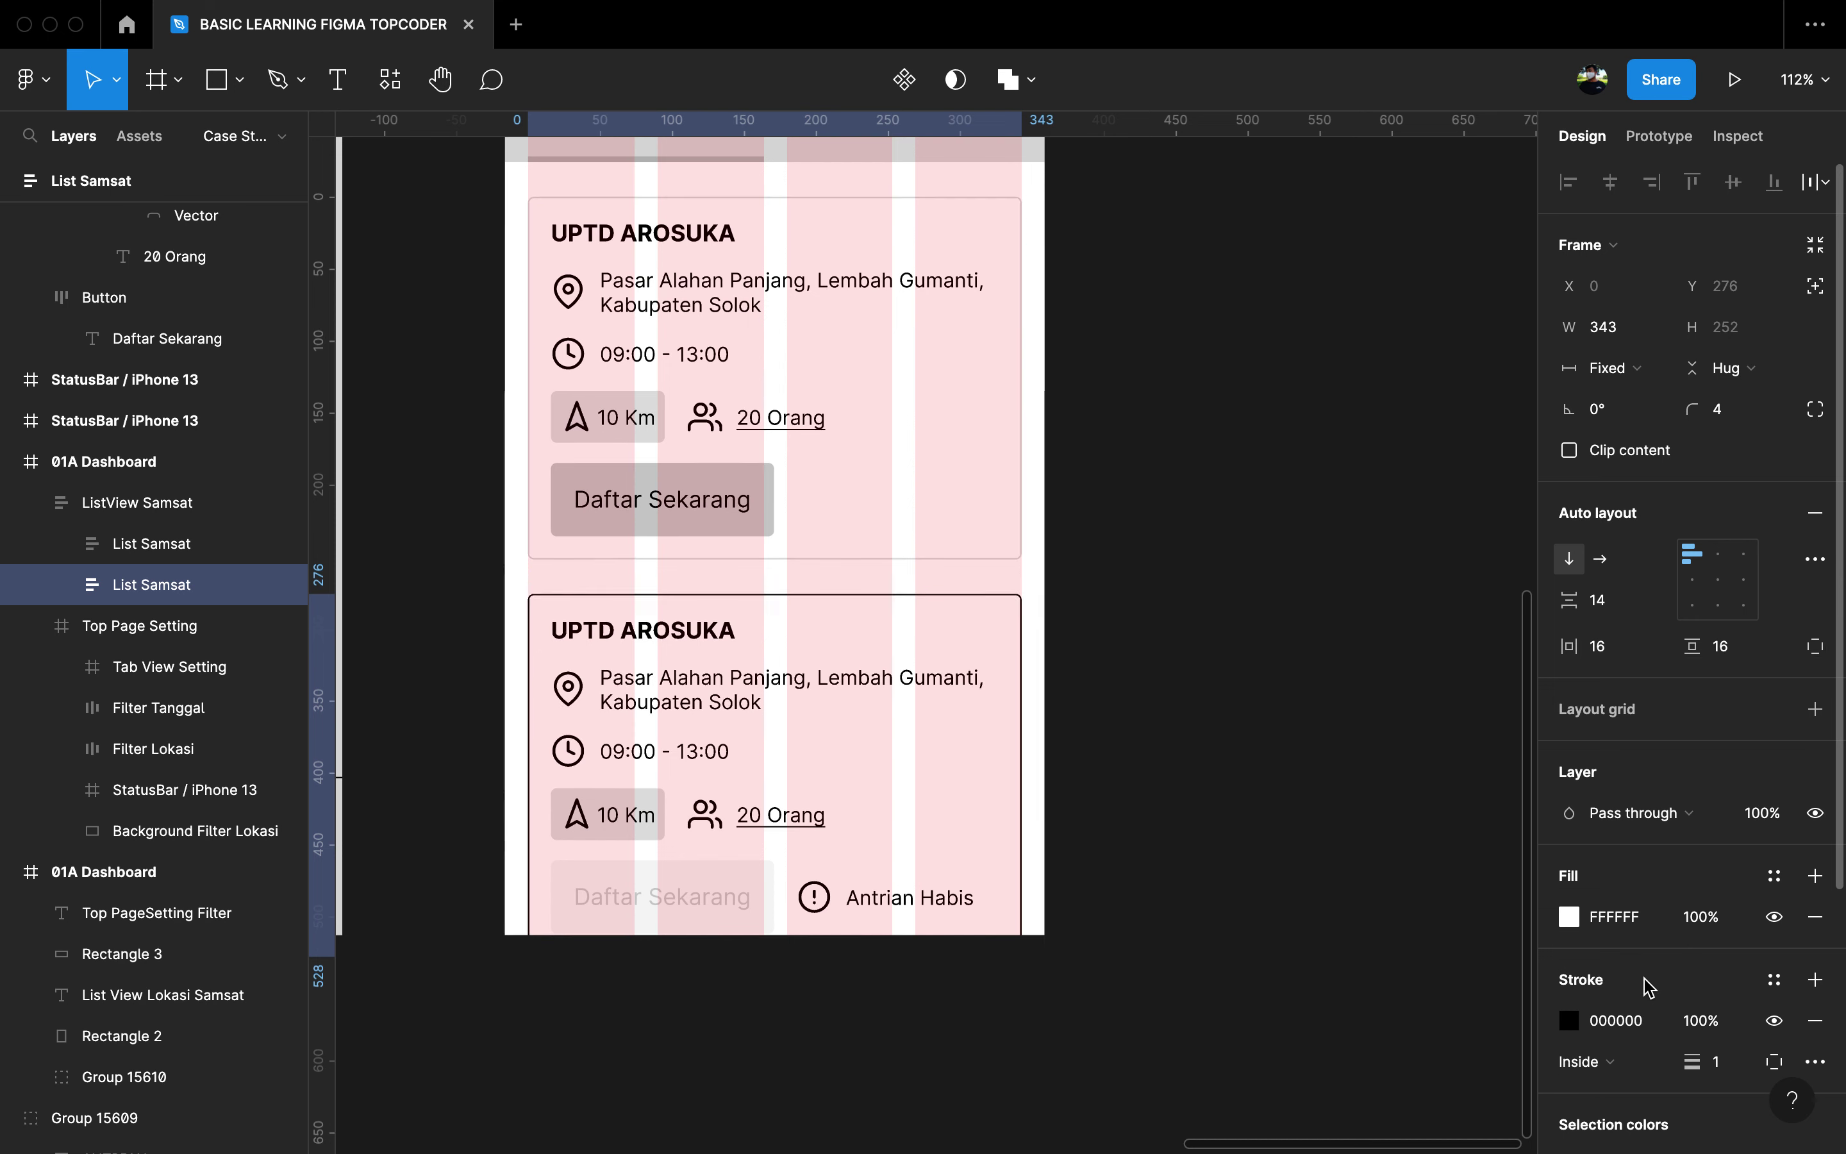
click(1694, 1022)
text(15)
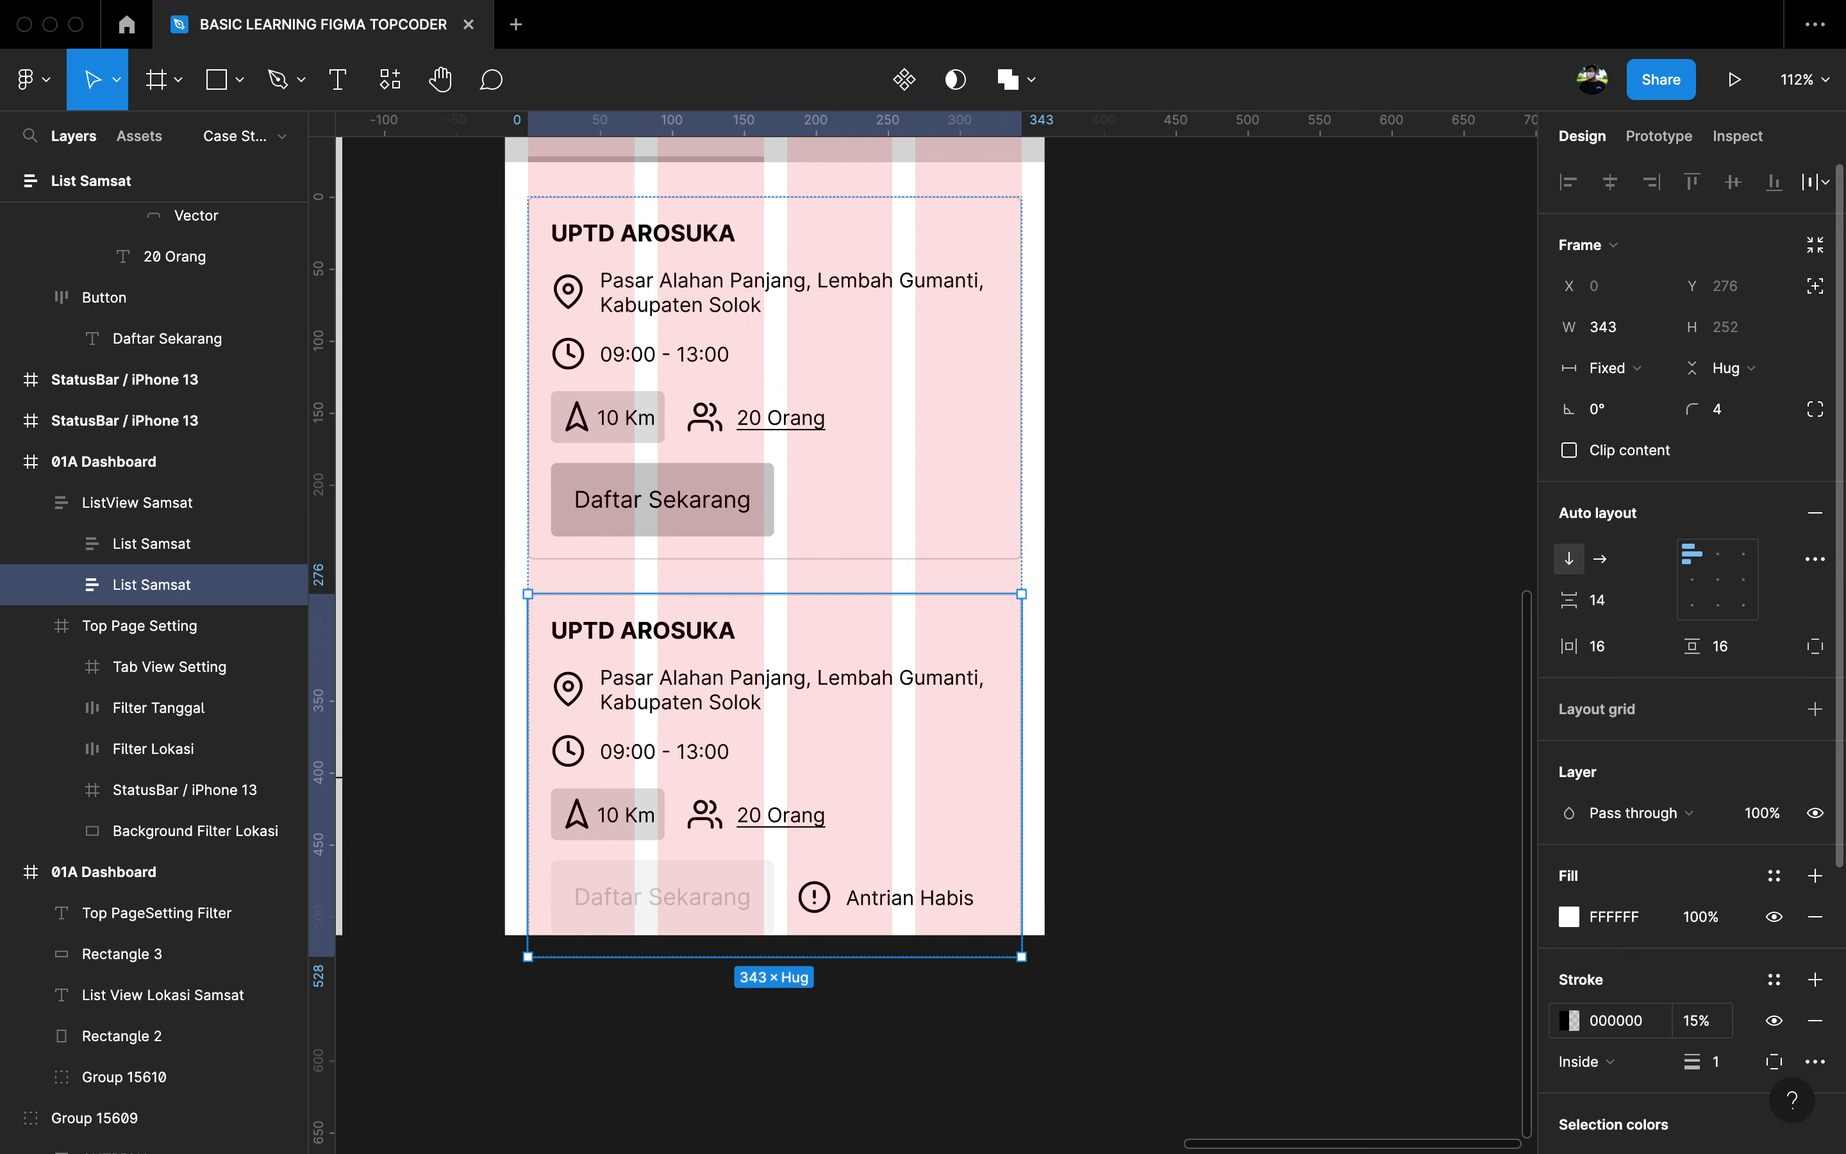
key(Return)
click(1211, 894)
Step: Extend the bottom edge of the 01A Dashboard frame containing the cards well below the ListView Samsat frame
key(minus)
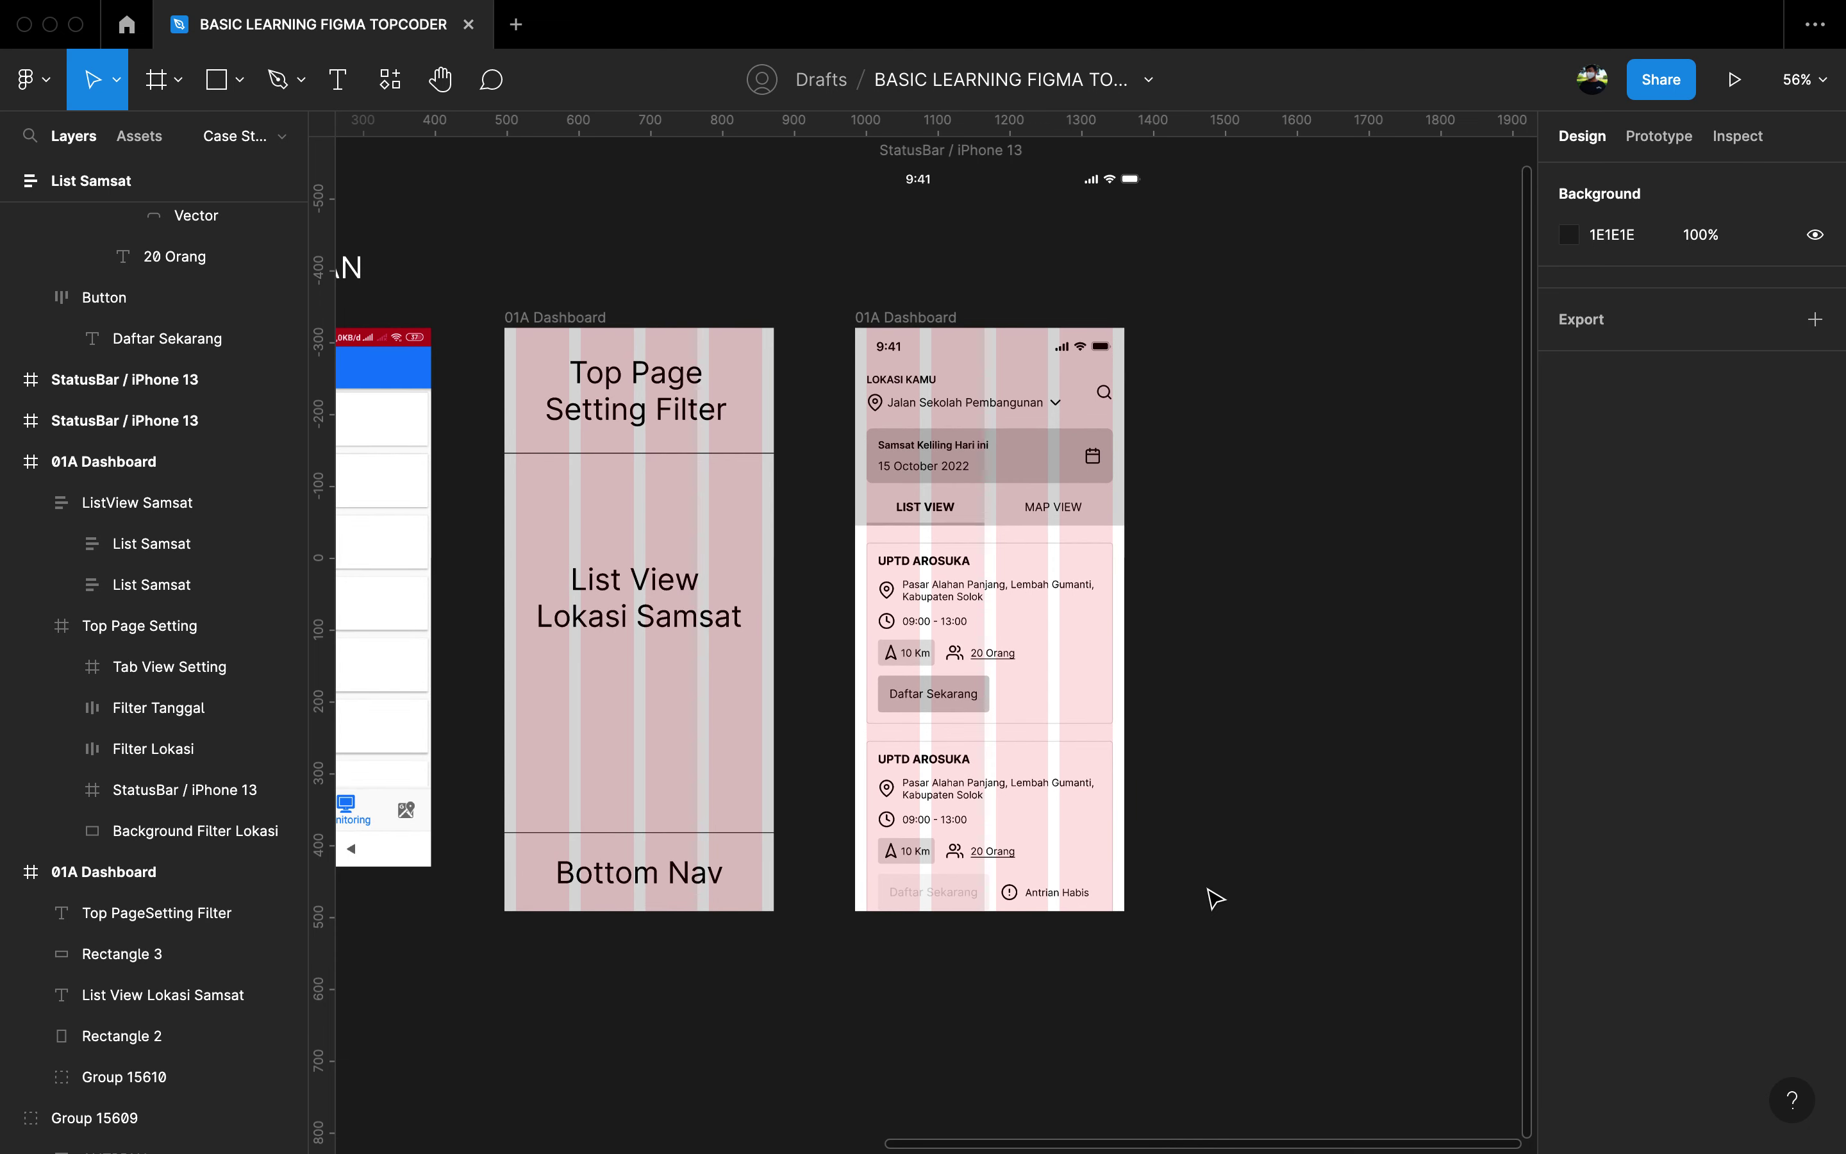
scroll(1216, 897, down, 3)
click(1047, 721)
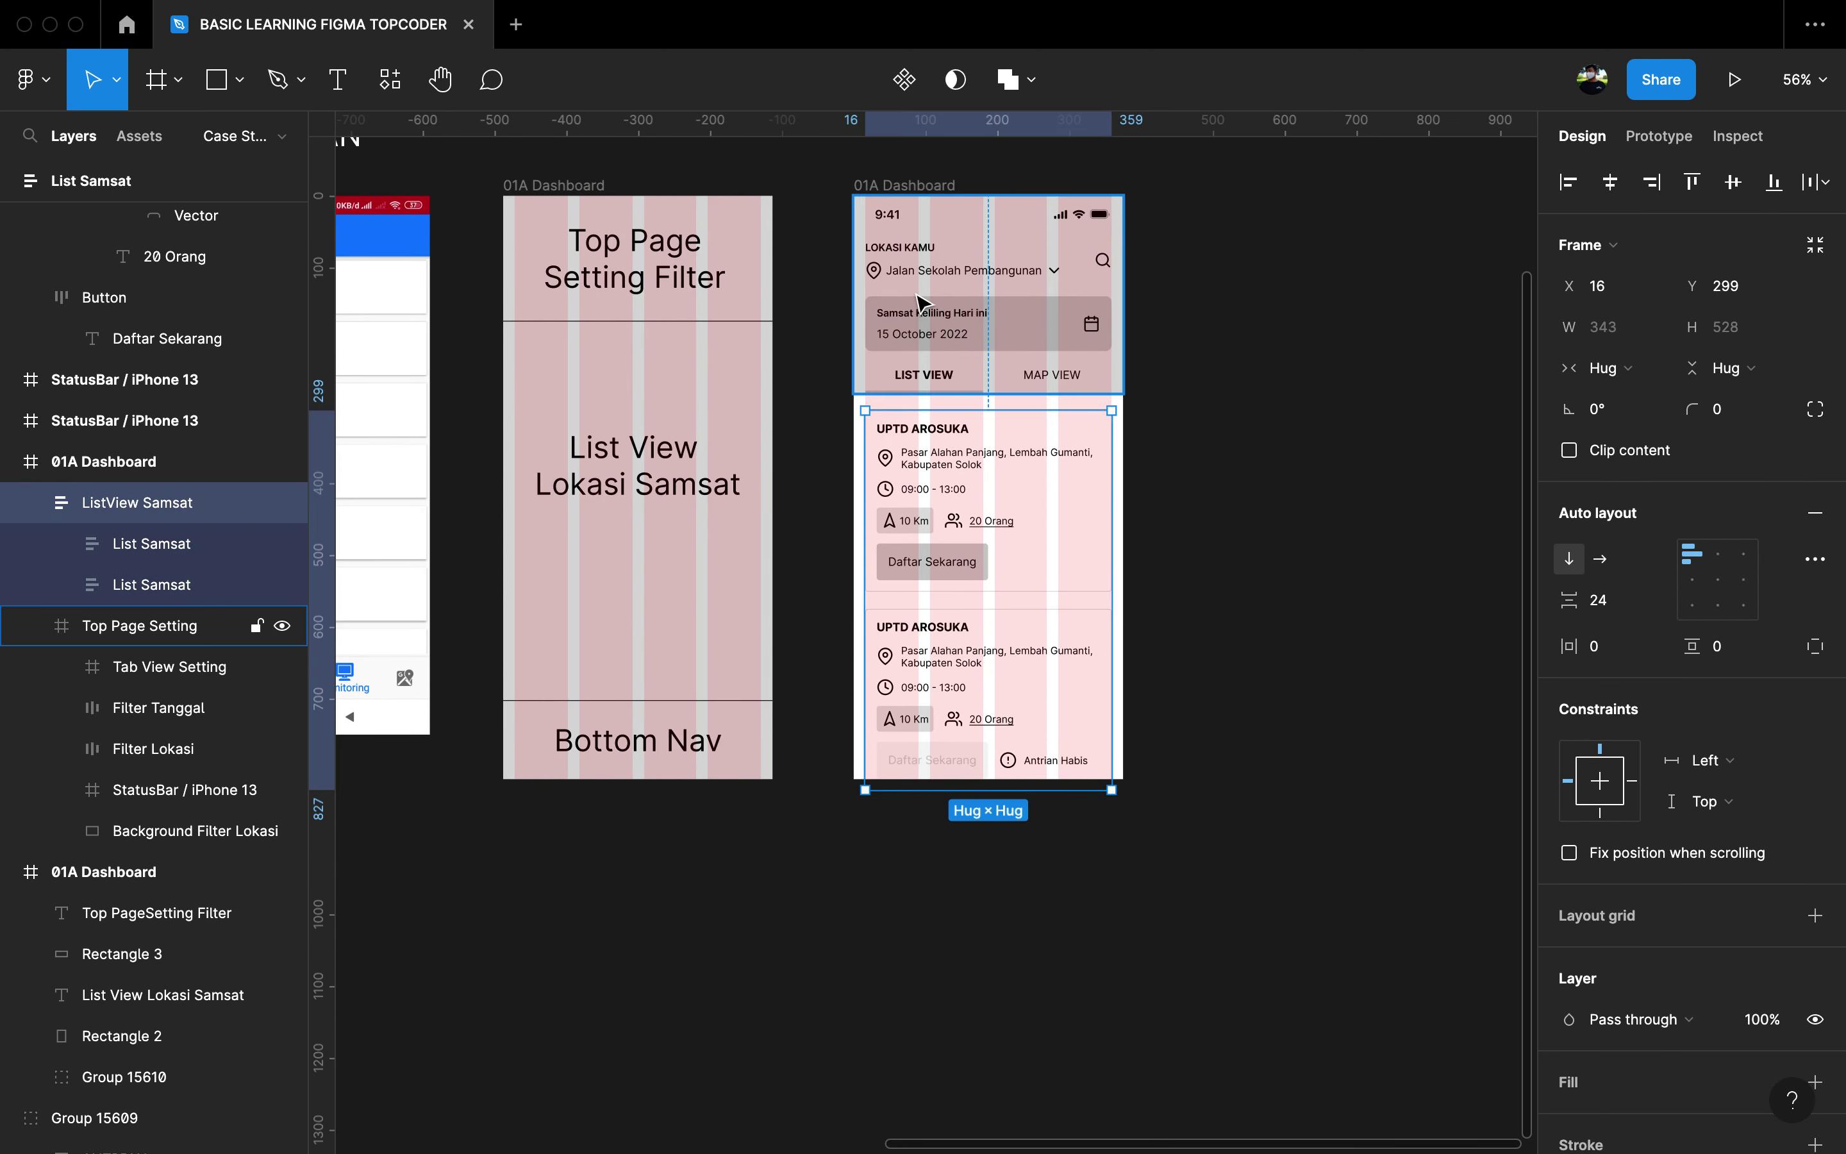
click(875, 186)
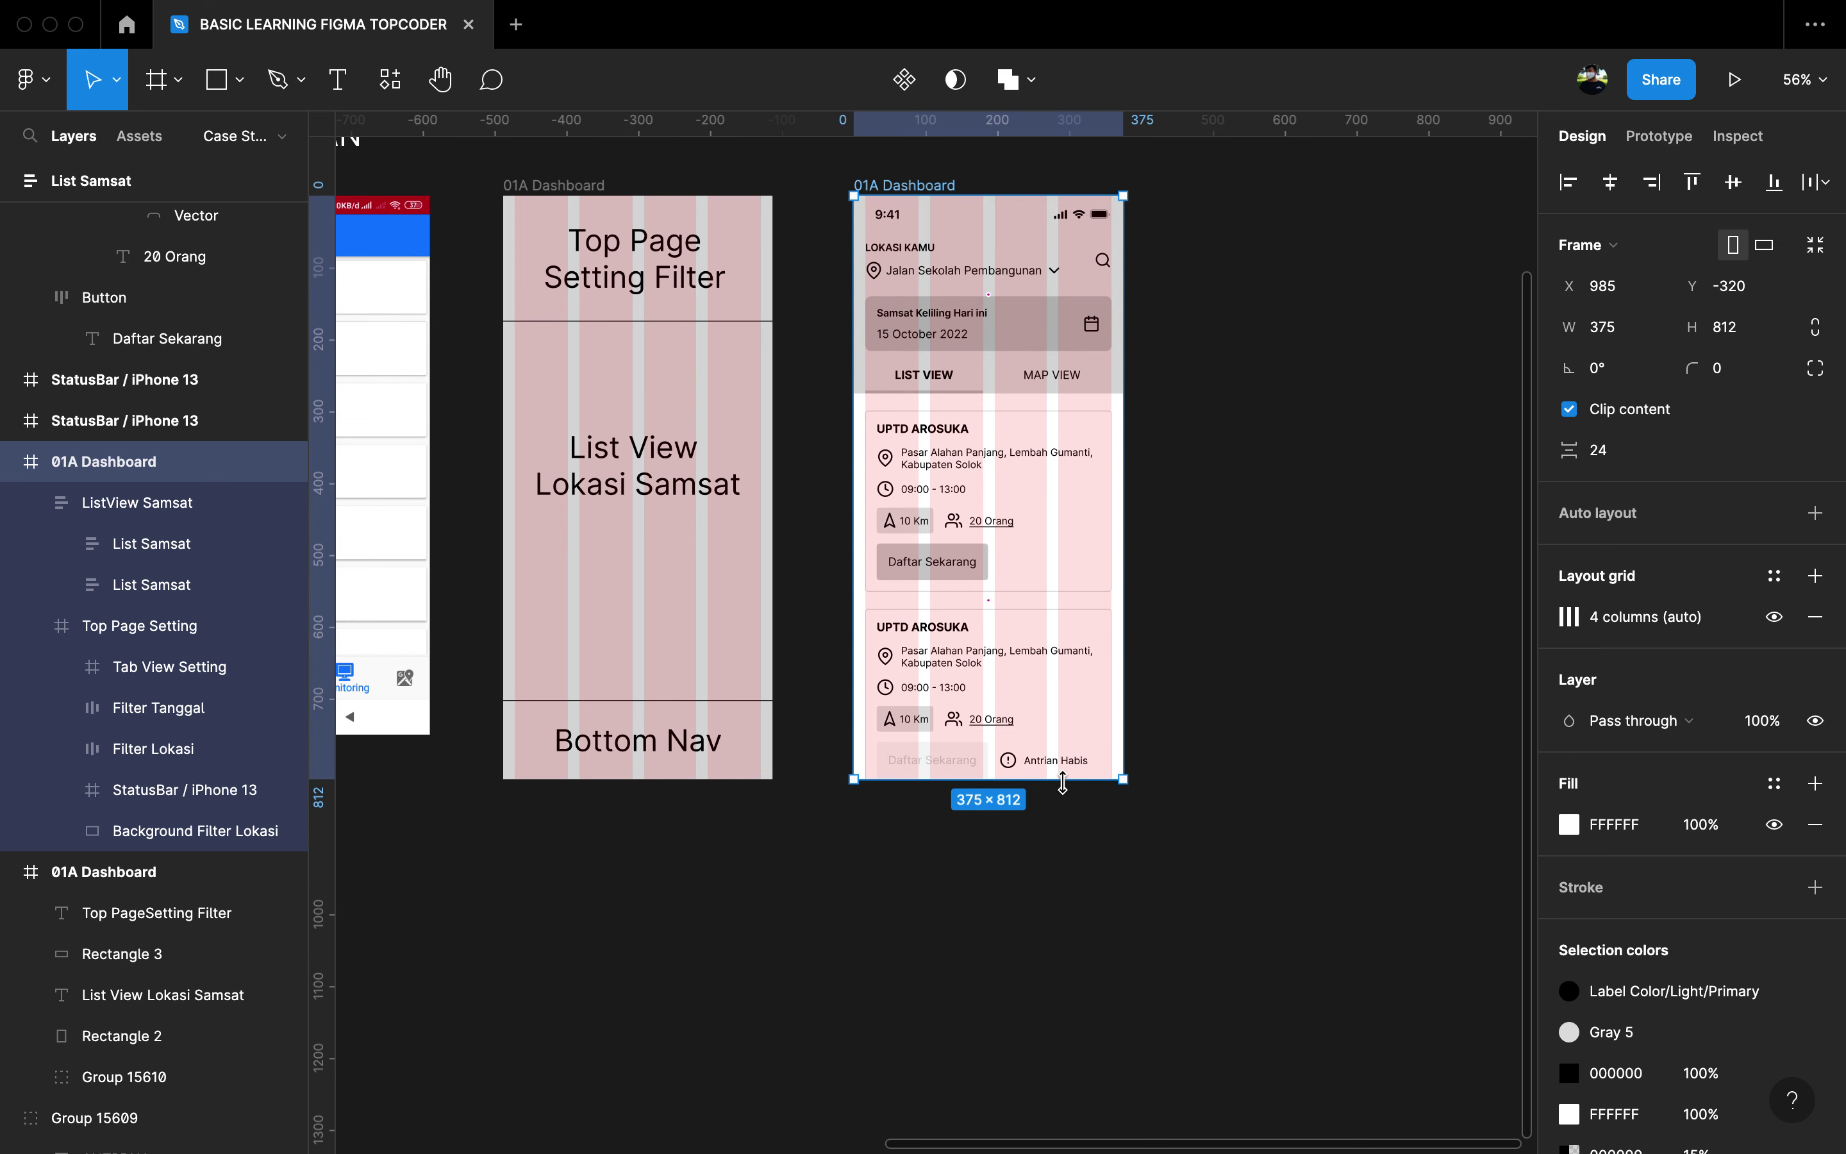
scroll(1051, 784, up, 10)
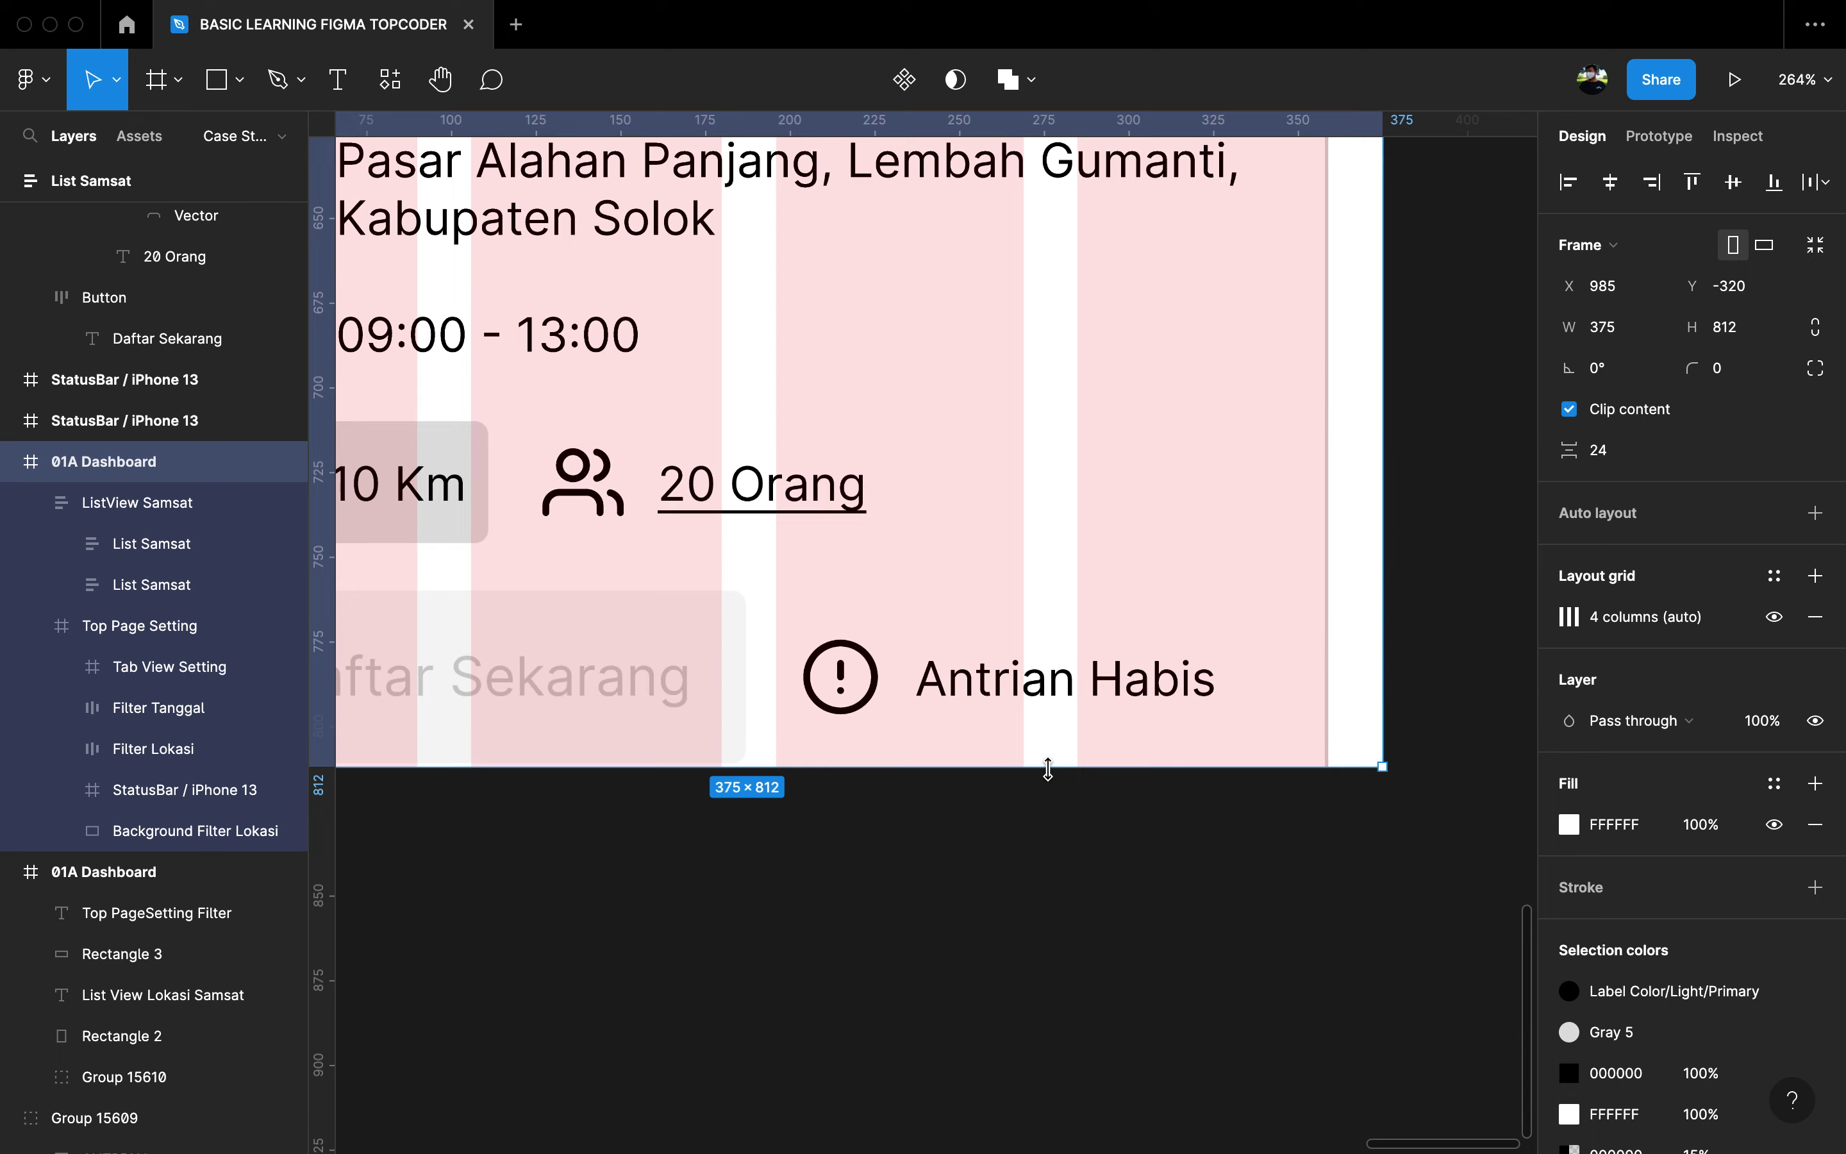
scroll(1048, 769, down, 15)
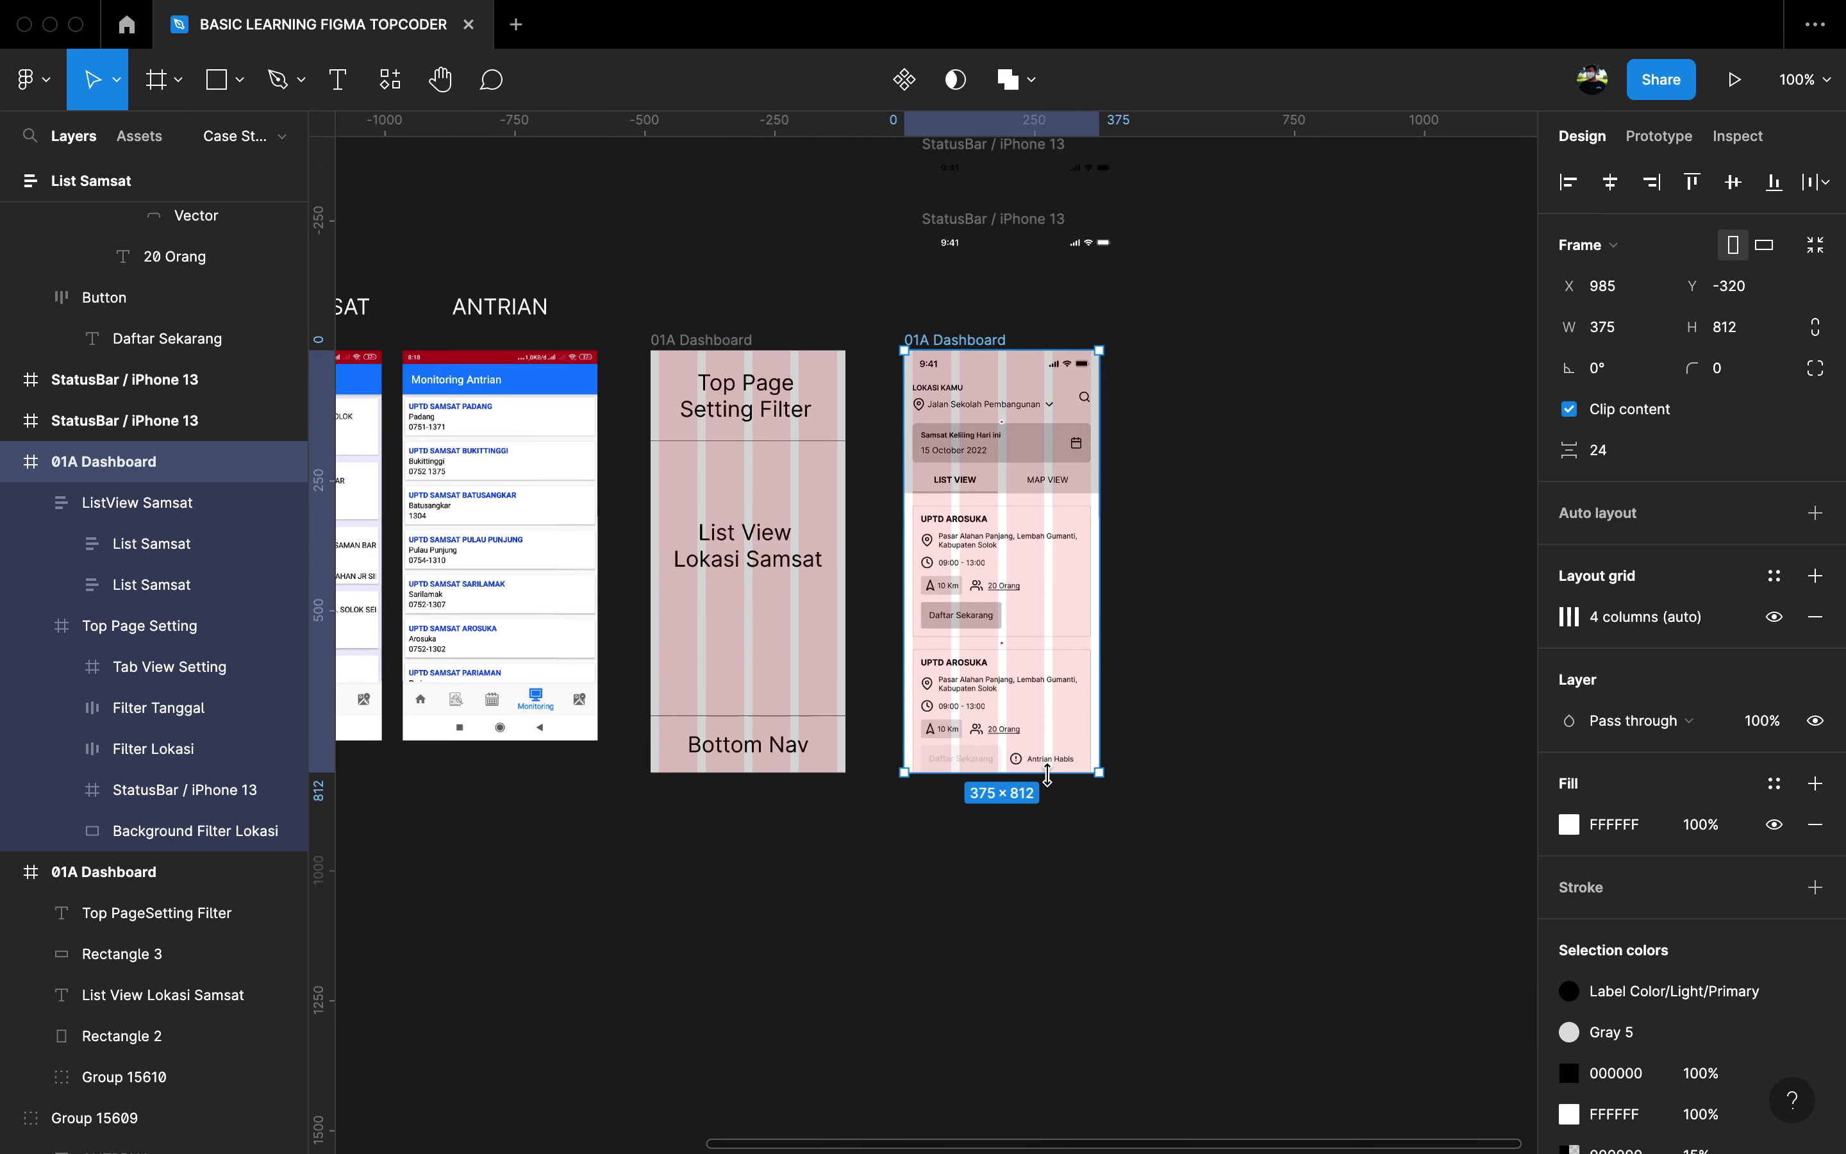
drag(1047, 773, 1047, 943)
click(1183, 862)
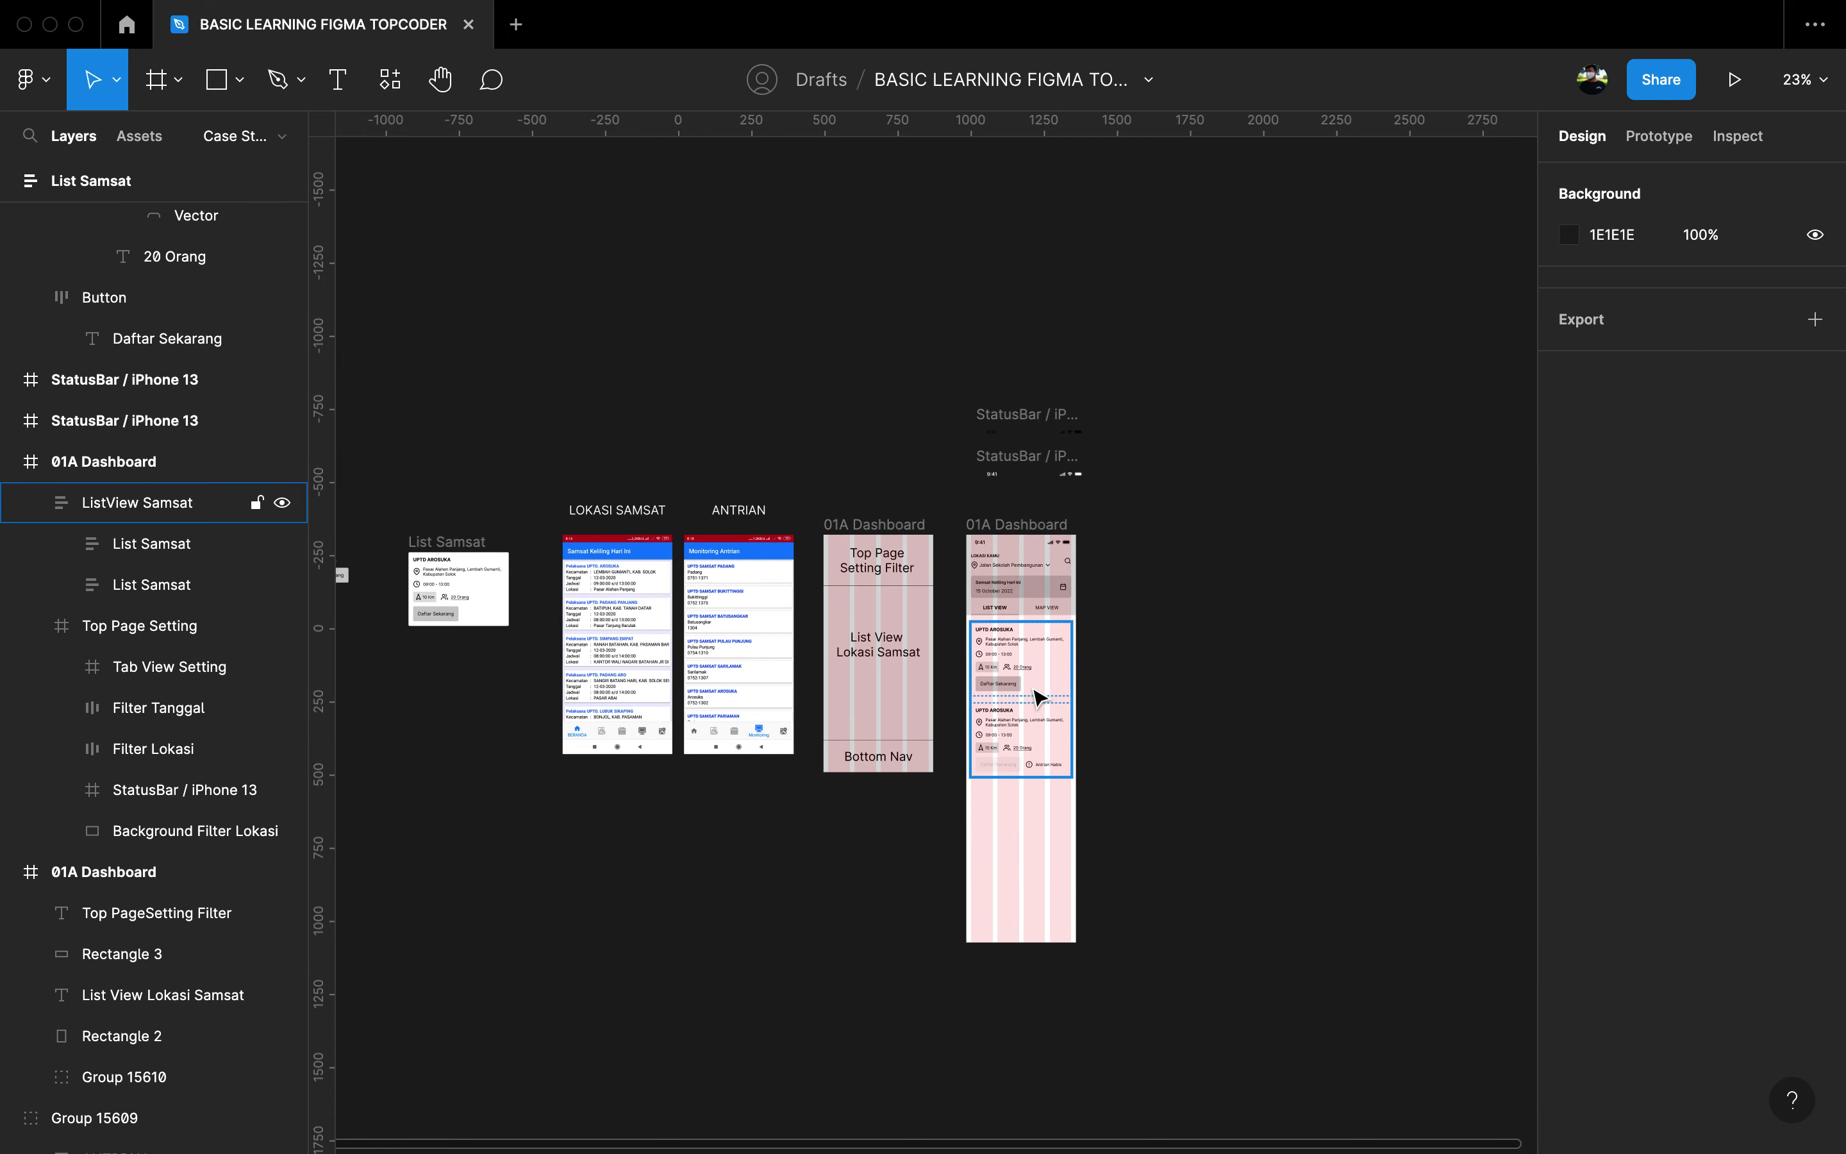
Step: Paste two copies of the first List Samsat card into ListView Samsat, one after the first card and one at the end
scroll(1039, 699, up, 4)
double_click(1039, 699)
scroll(1039, 699, up, 3)
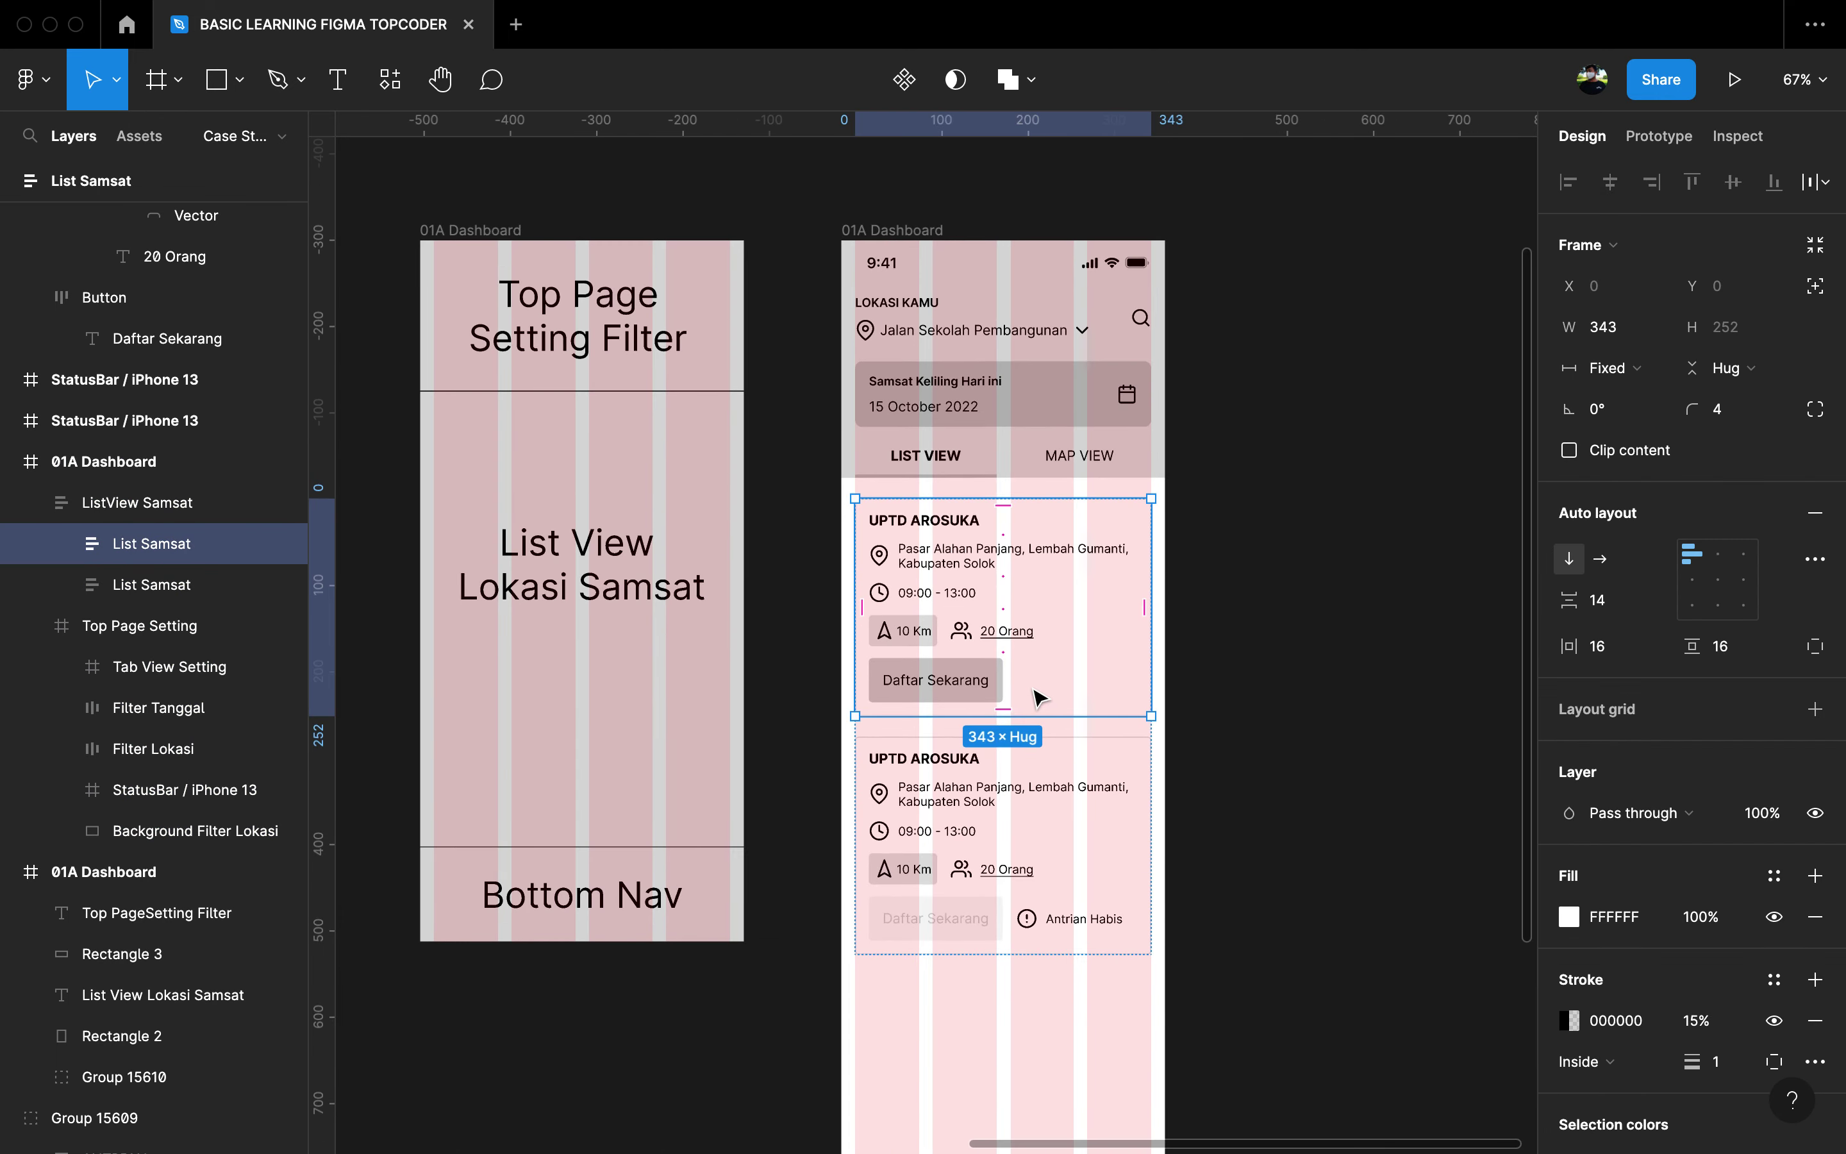
key(super+v)
scroll(1045, 756, down, 5)
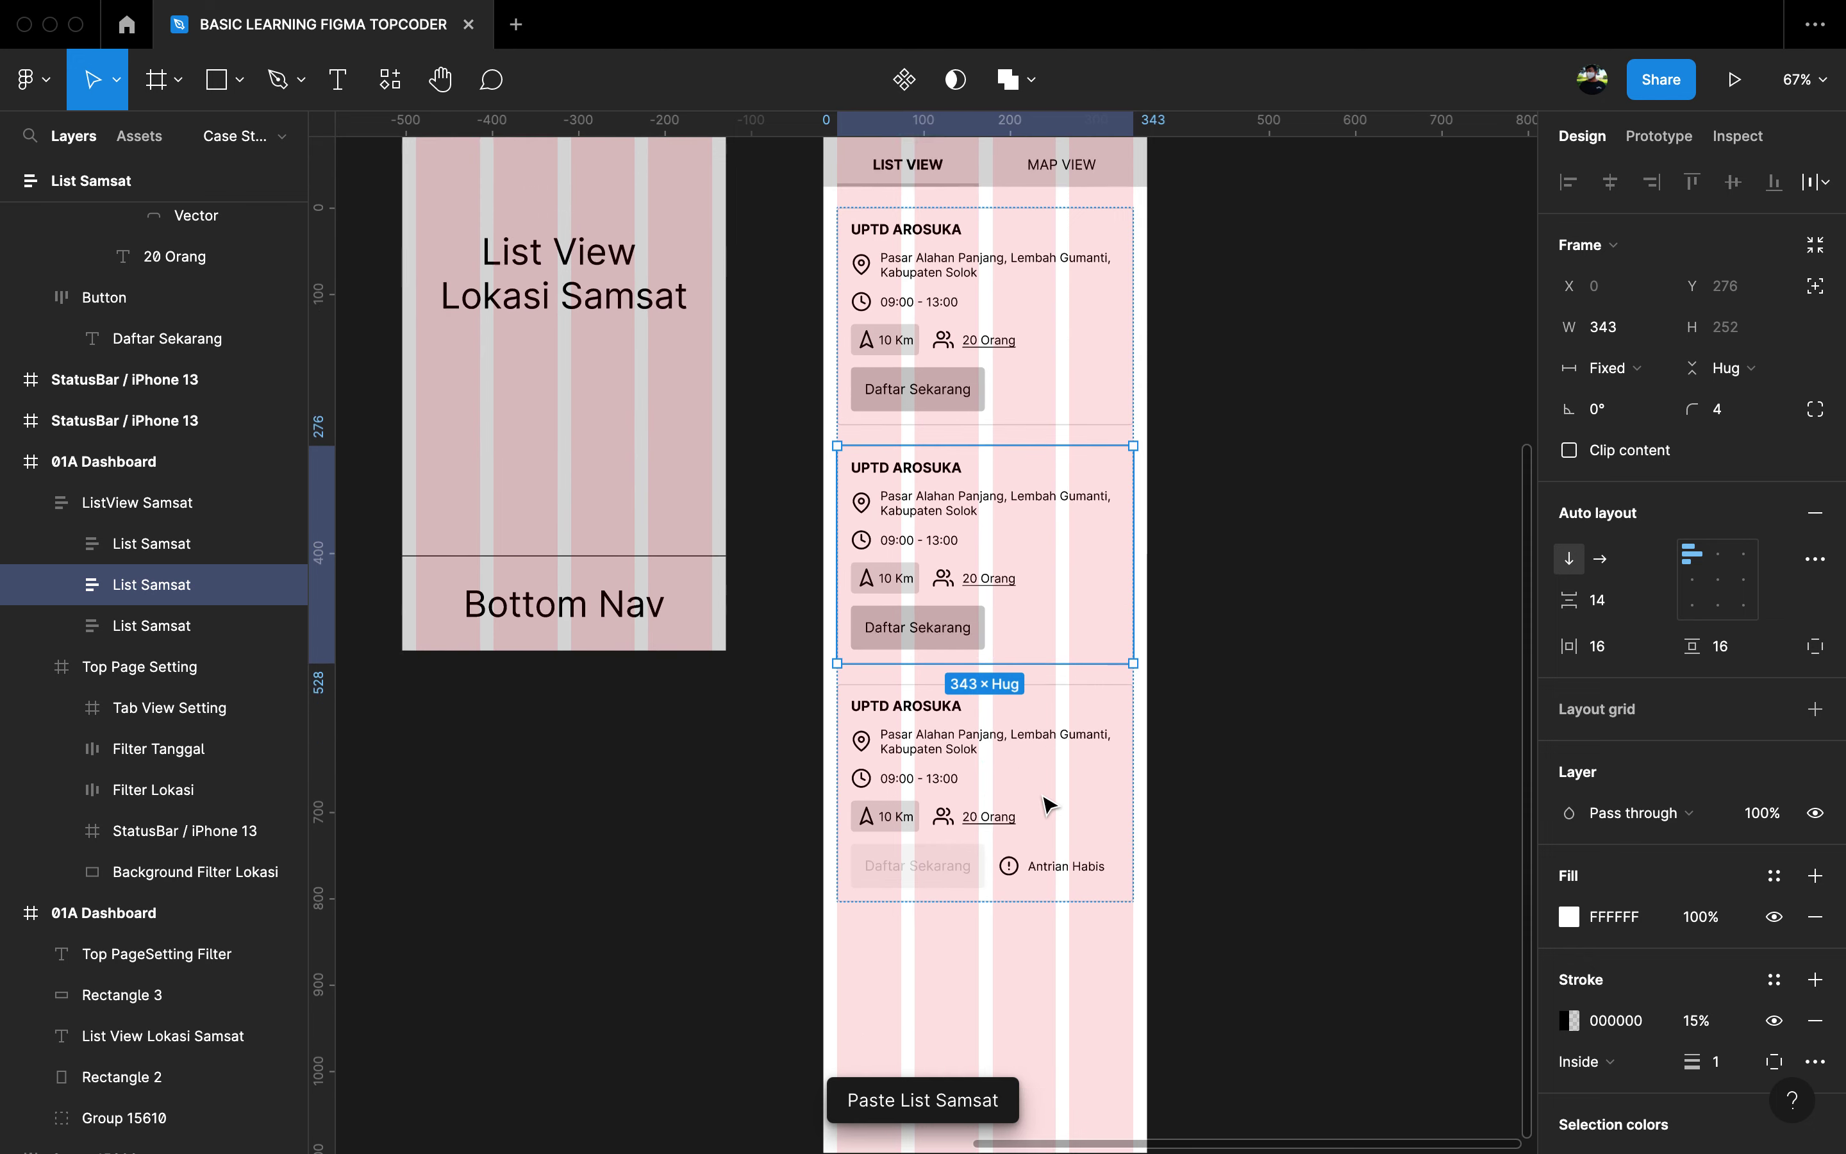
click(138, 502)
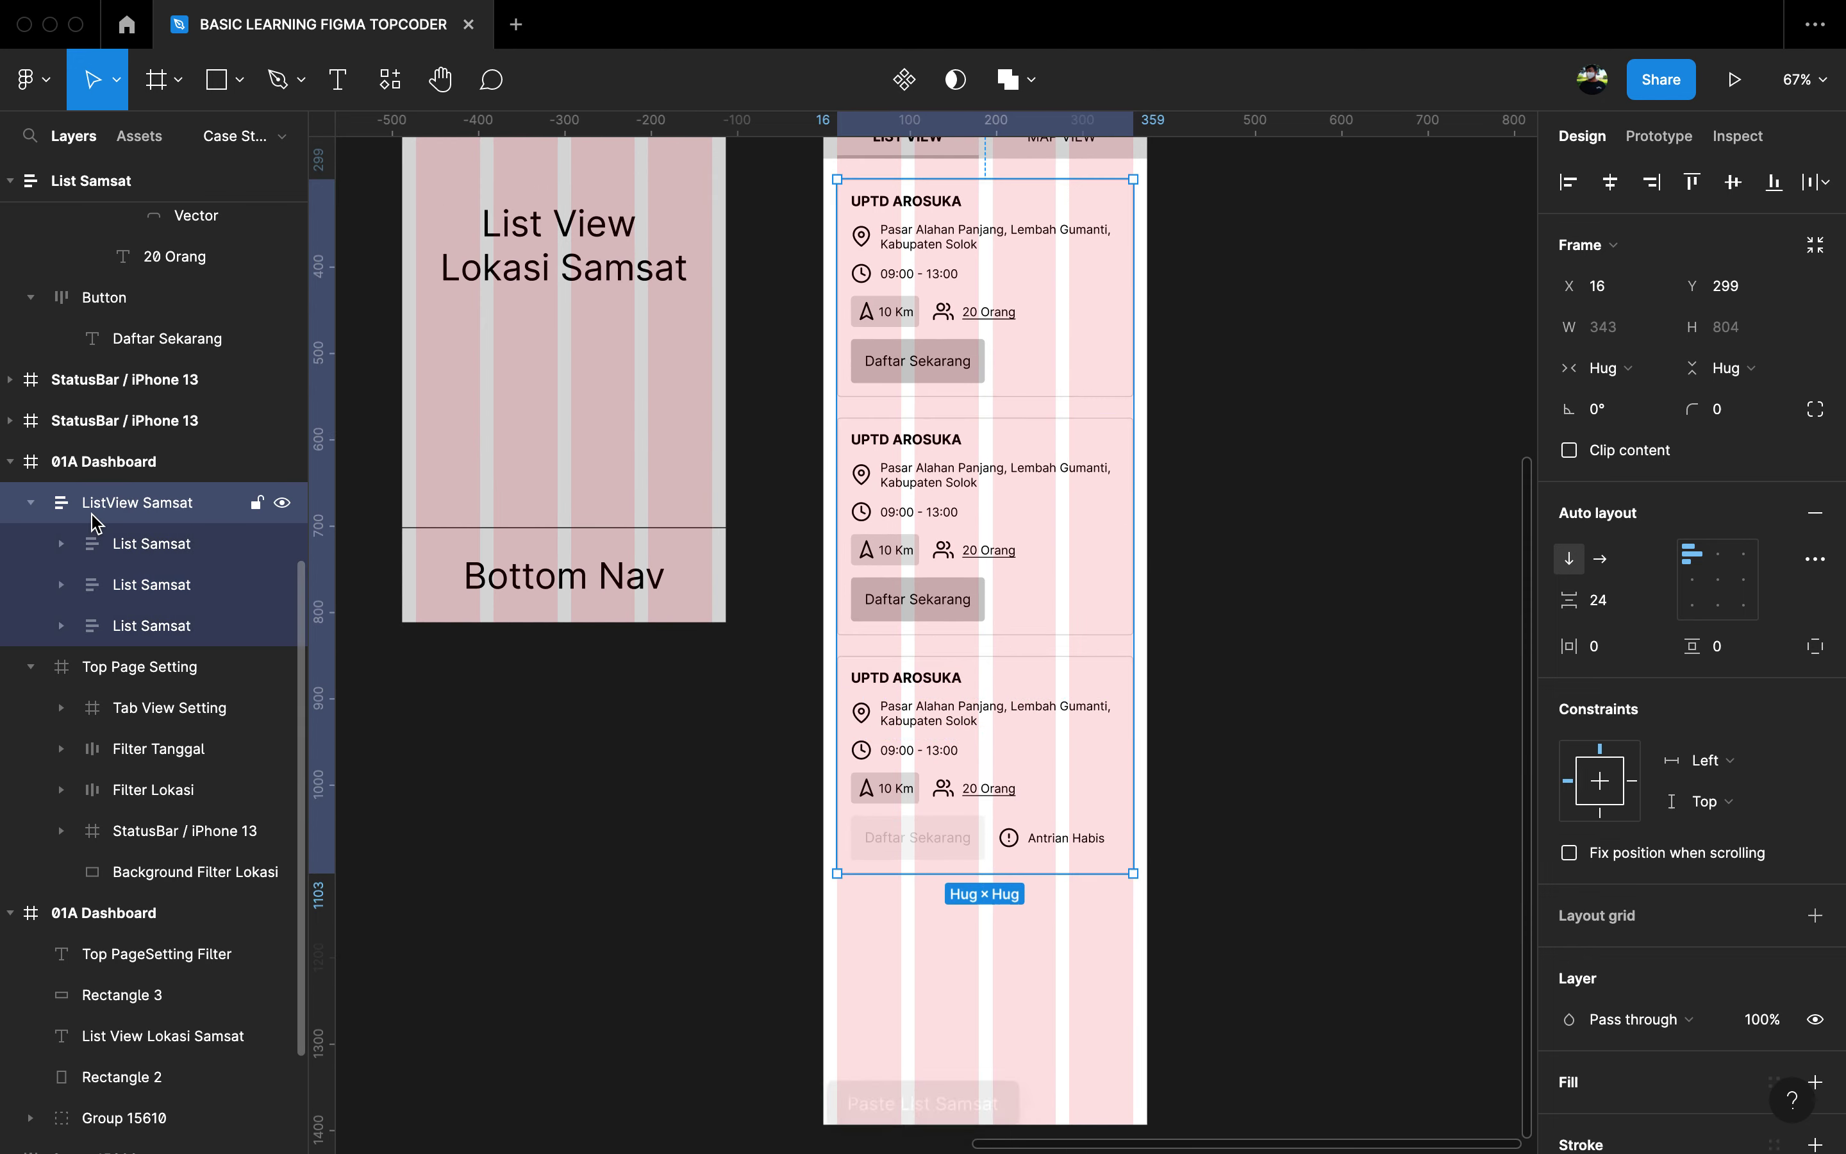
key(super+v)
scroll(1029, 658, down, 4)
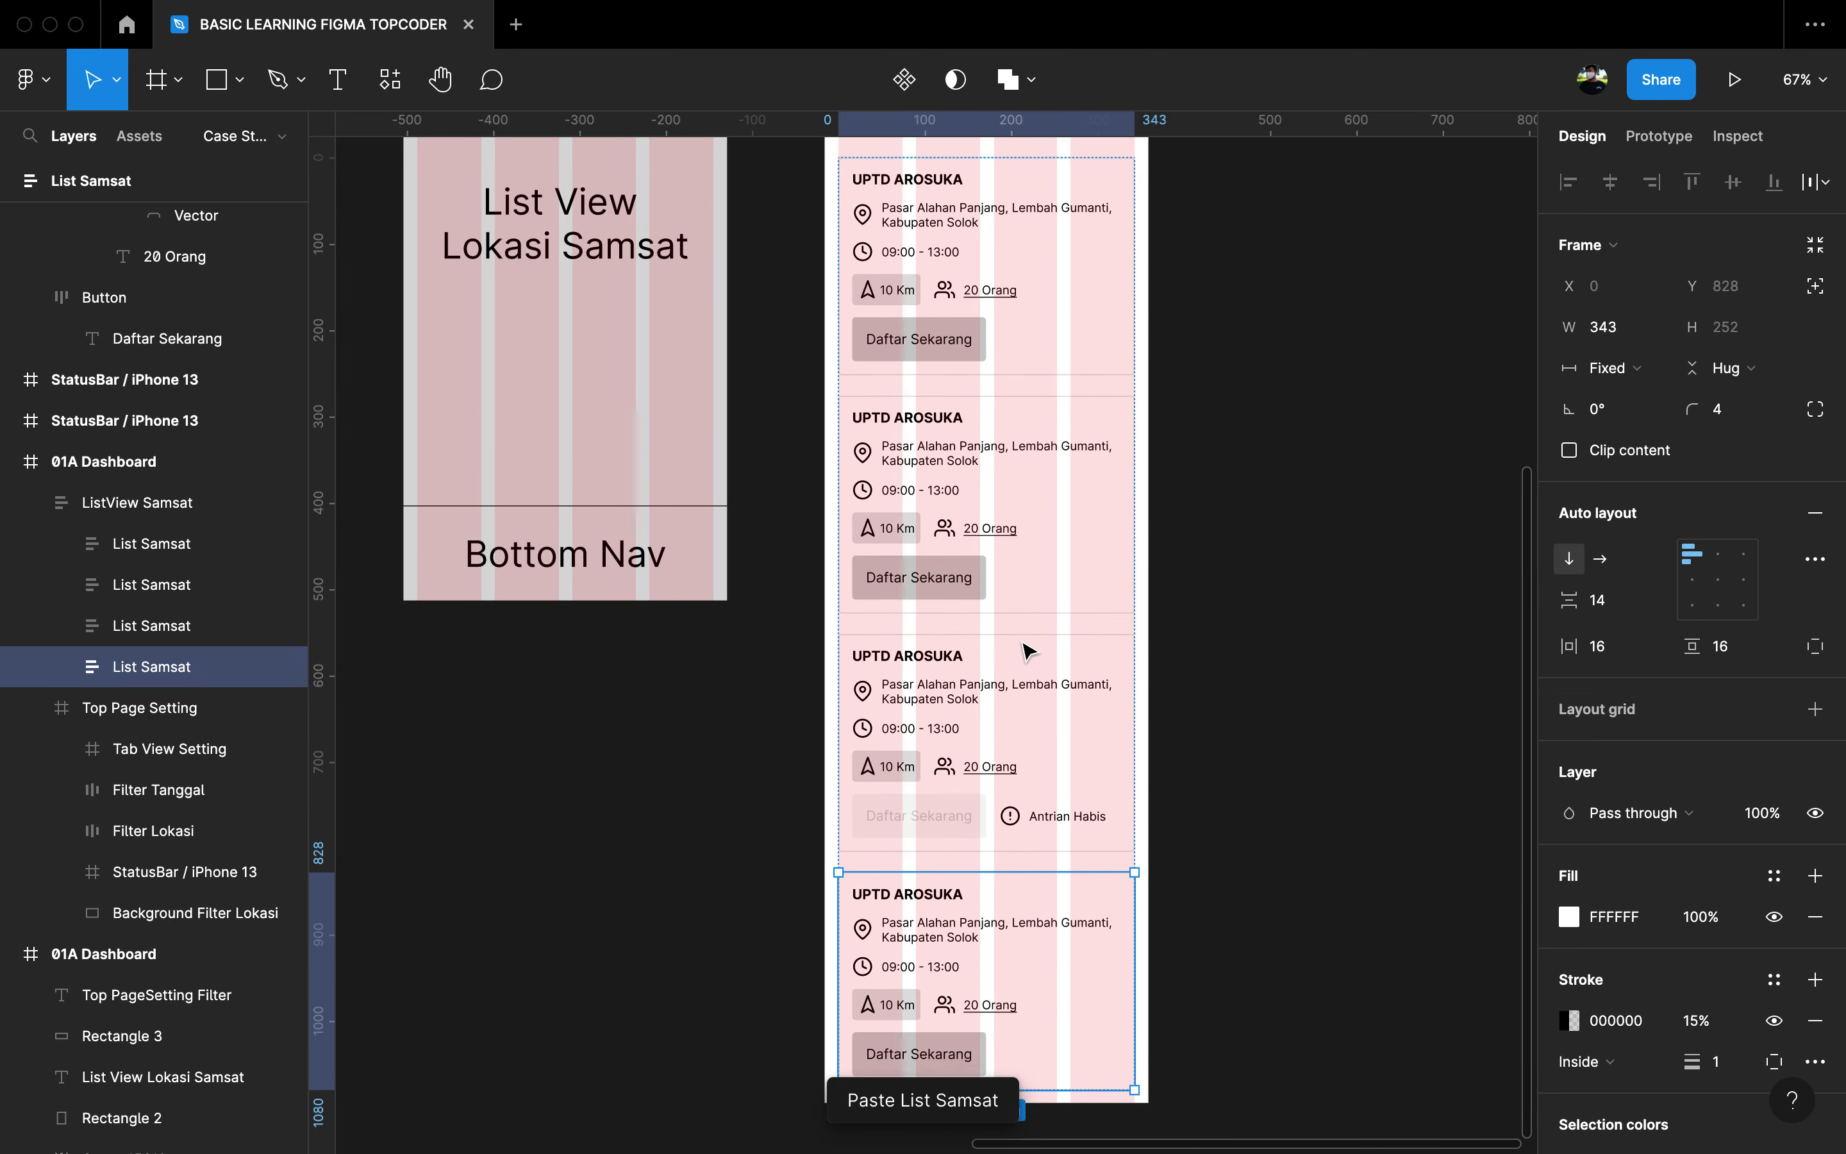
Step: Reorder the sold-out "Antrian Habis" card to the second position in the ListView Samsat list
click(1026, 662)
key(Up)
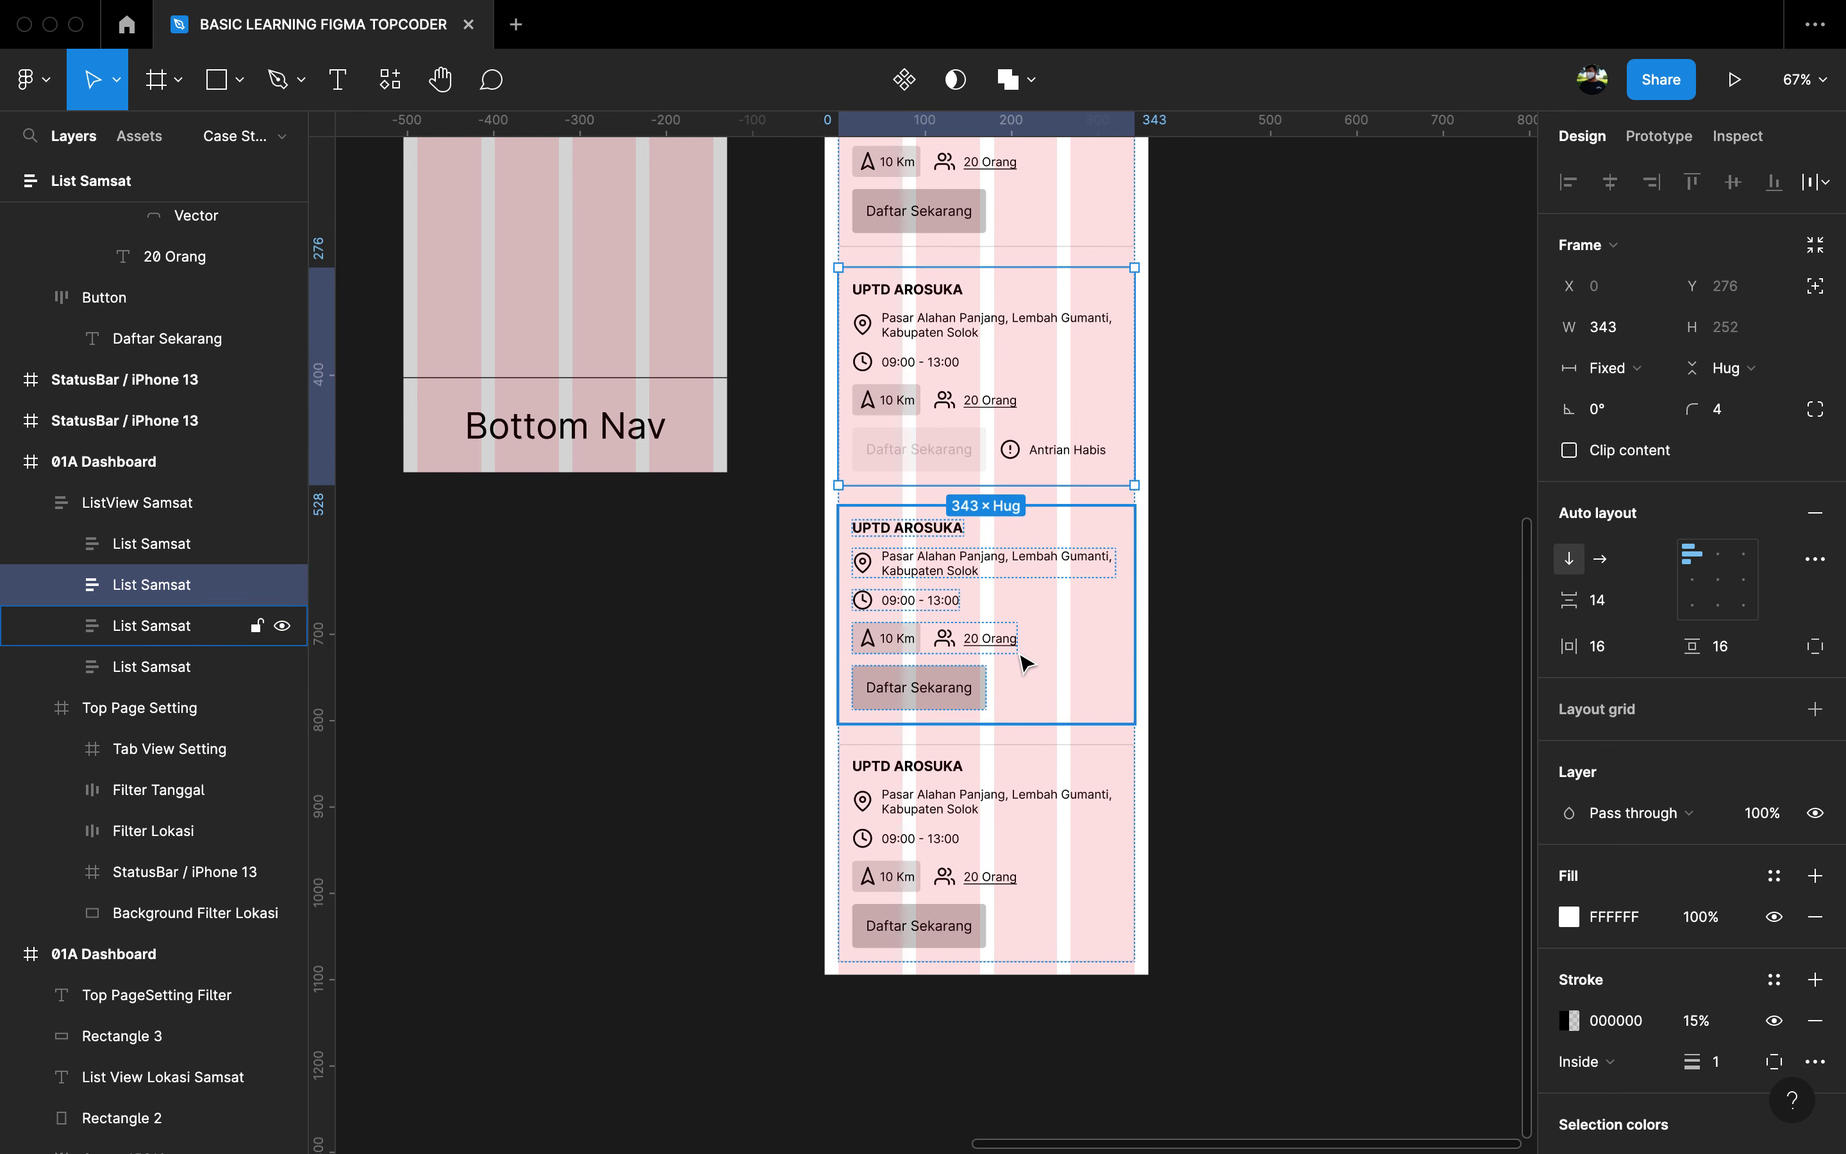
key(Down)
key(Up)
key(Down)
key(Up)
key(Up)
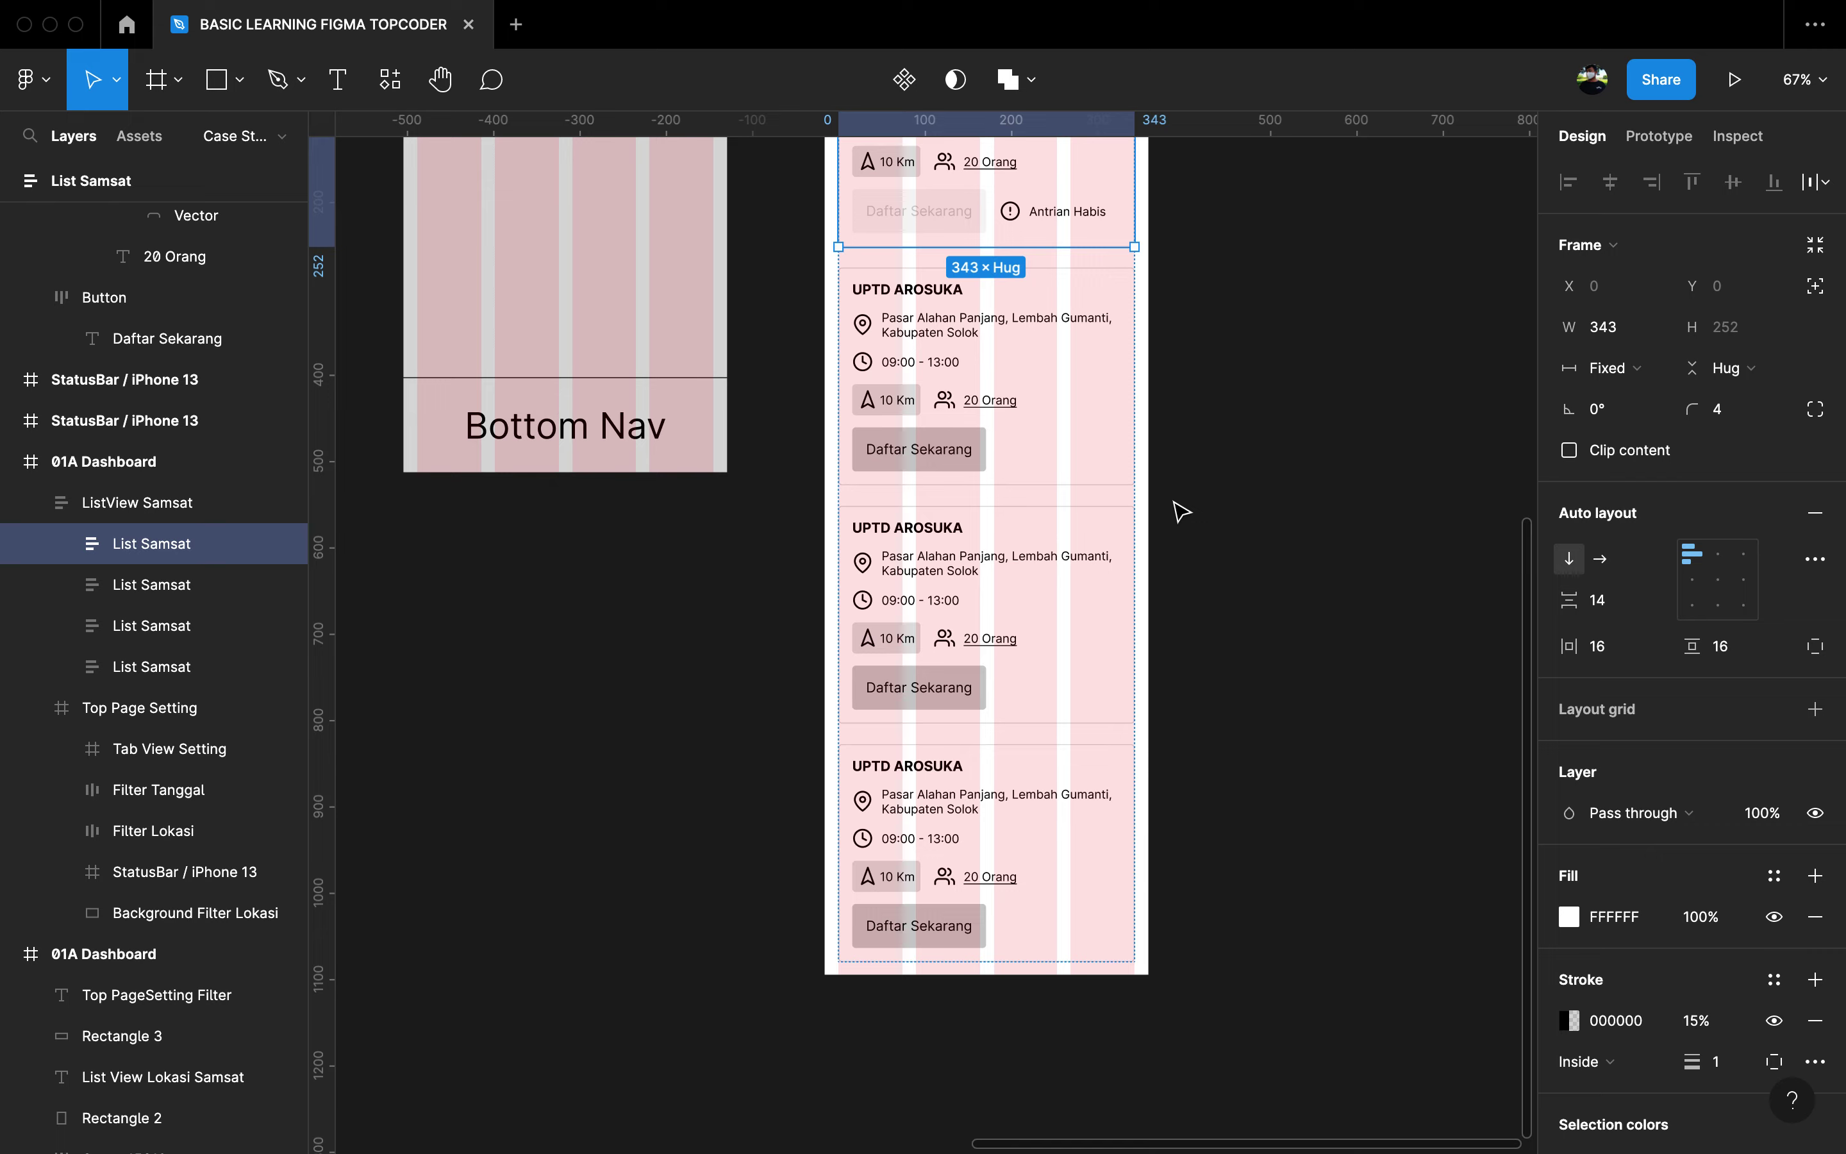
key(Down)
click(1188, 508)
key(shift+1)
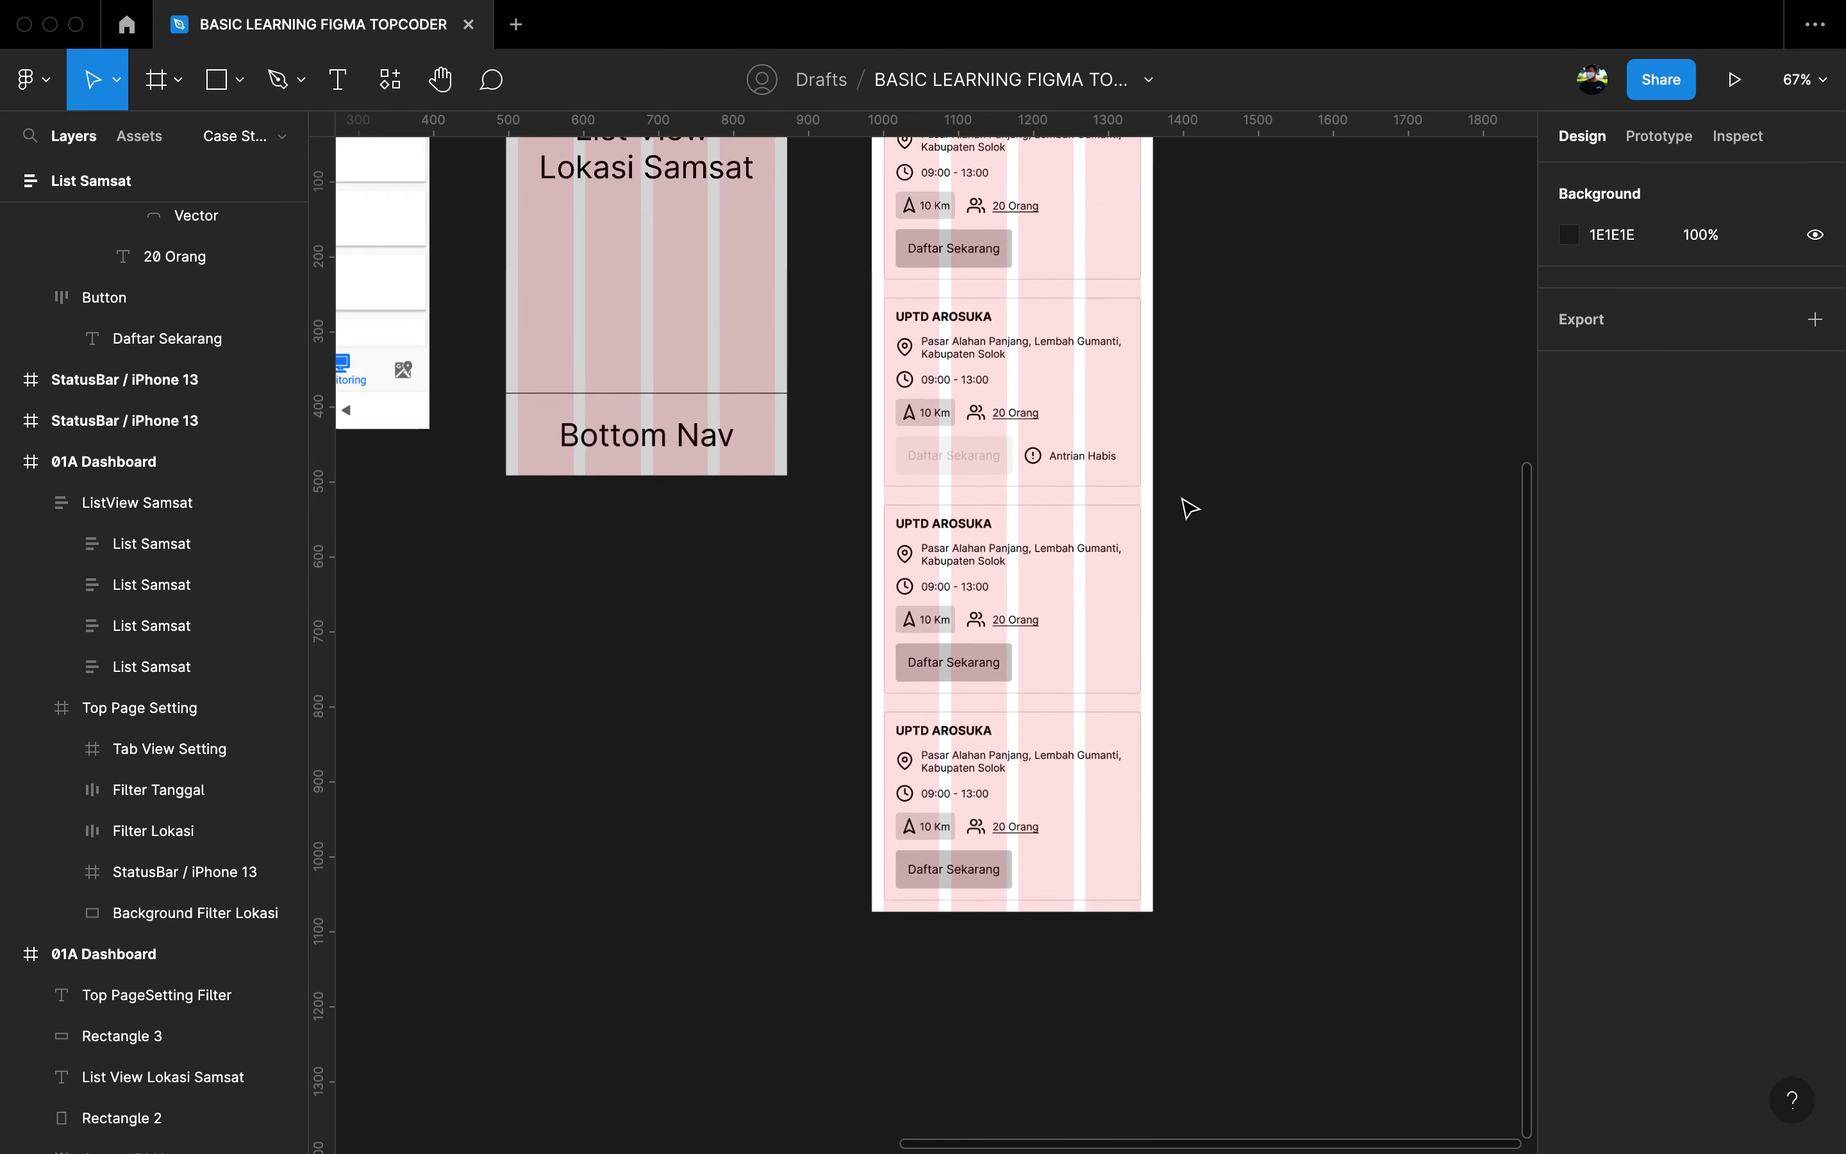
scroll(1082, 944, up, 3)
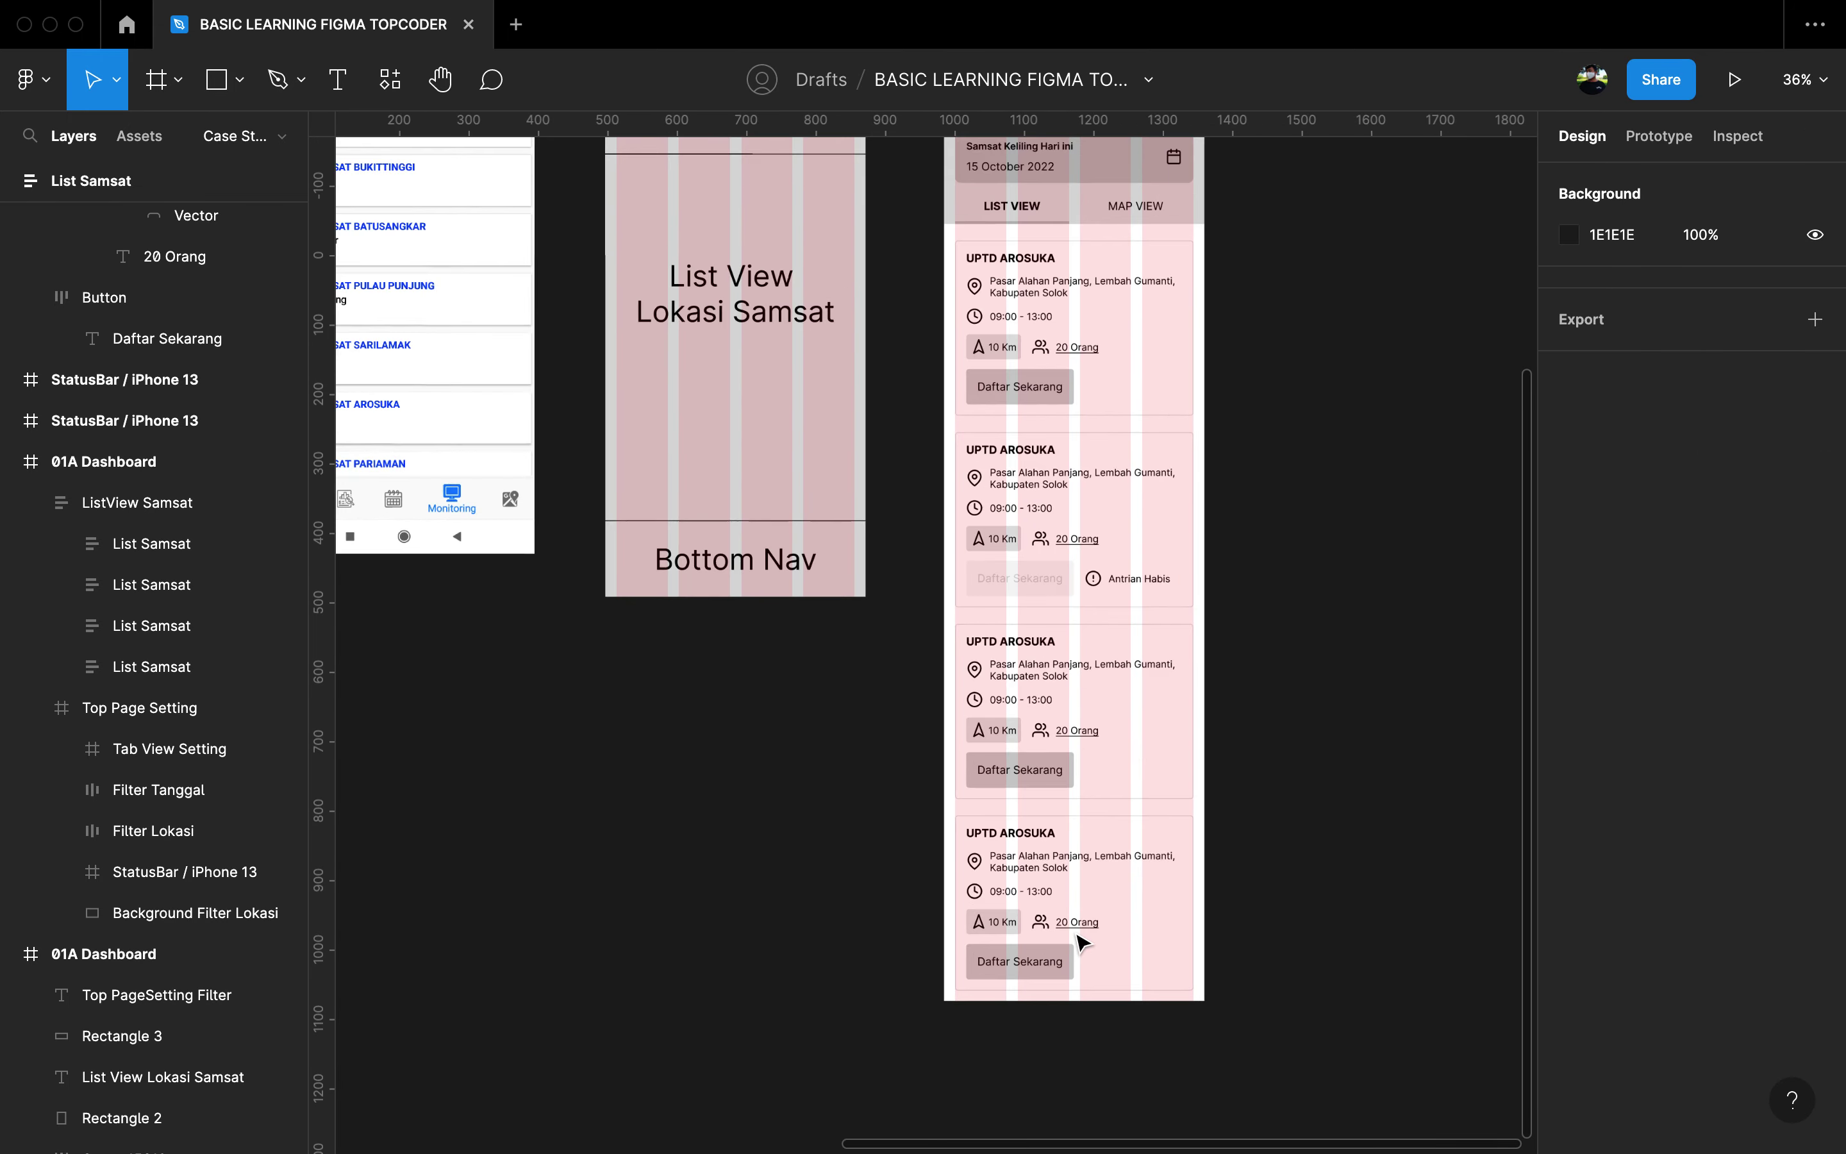
click(1082, 944)
scroll(1082, 944, down, 3)
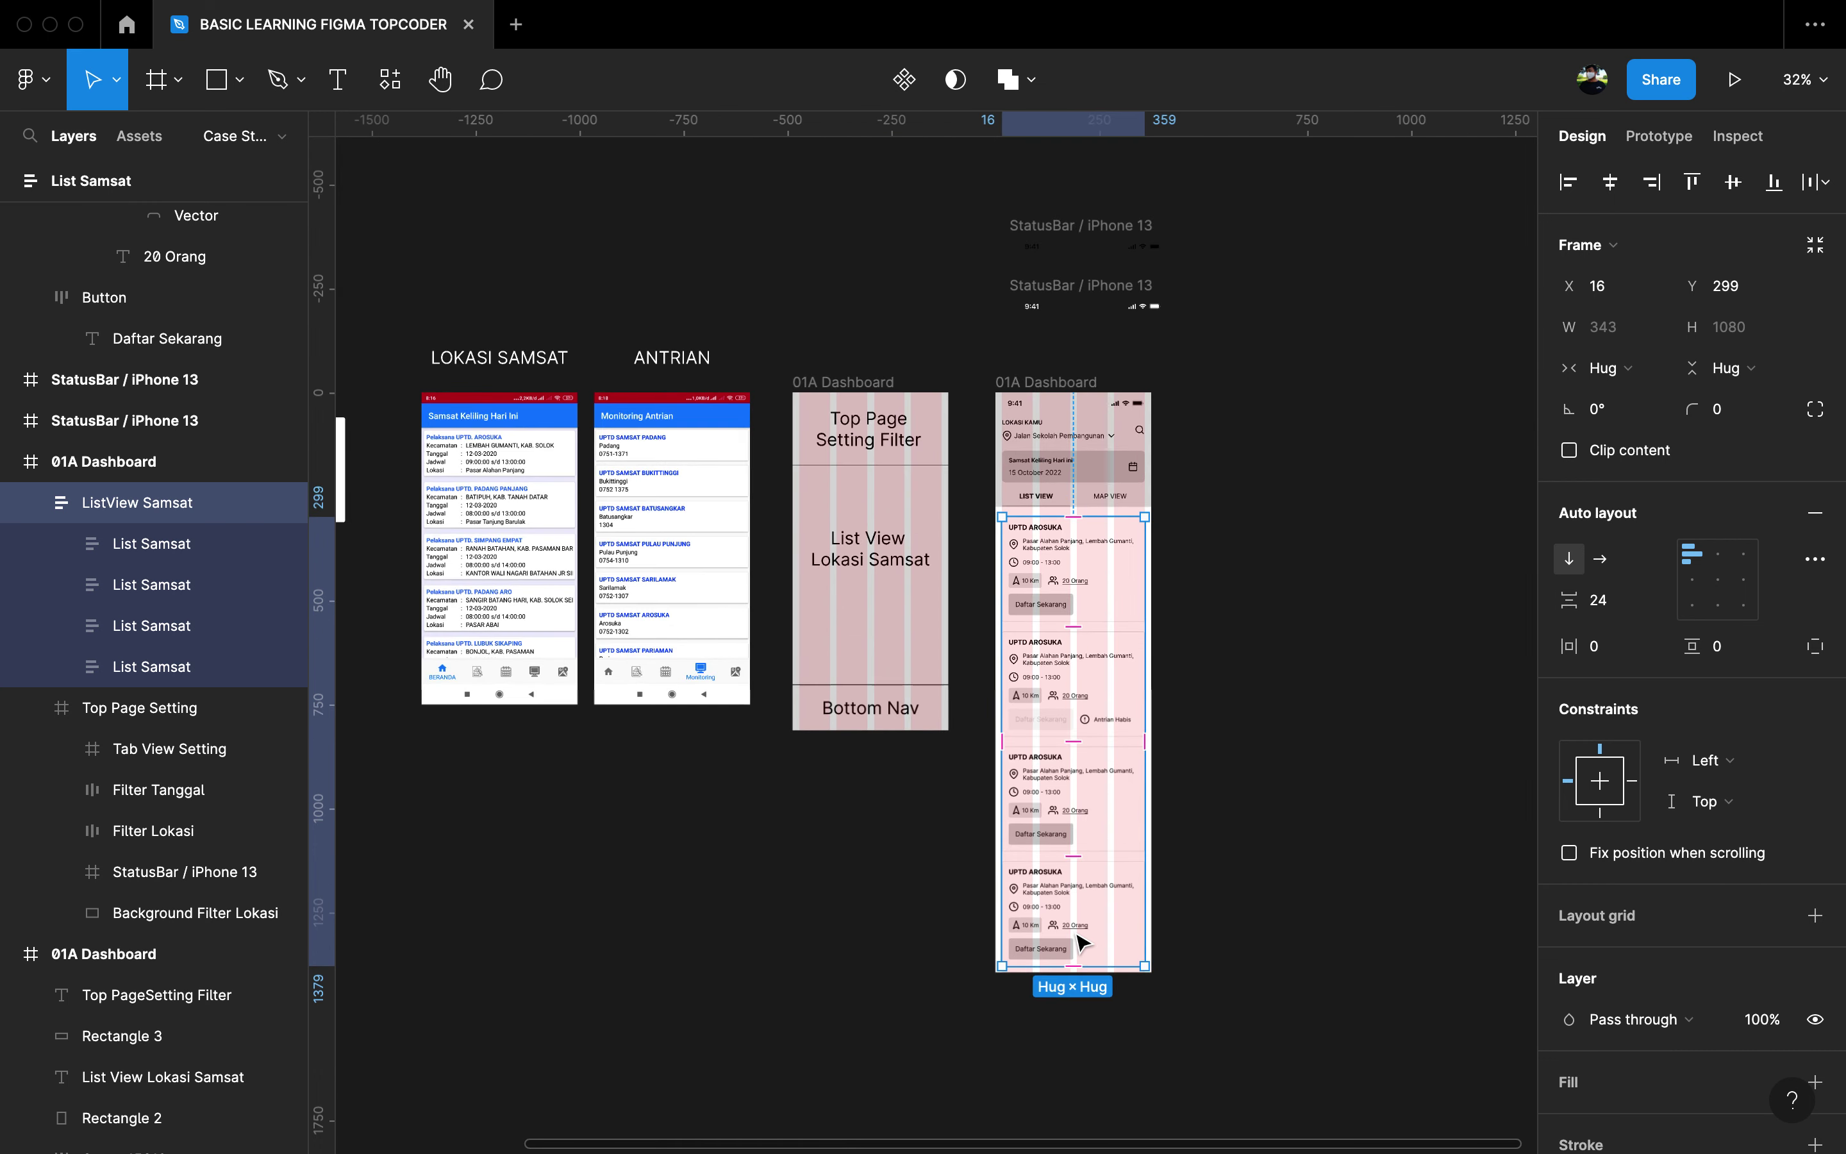
click(922, 939)
scroll(927, 946, left, 5)
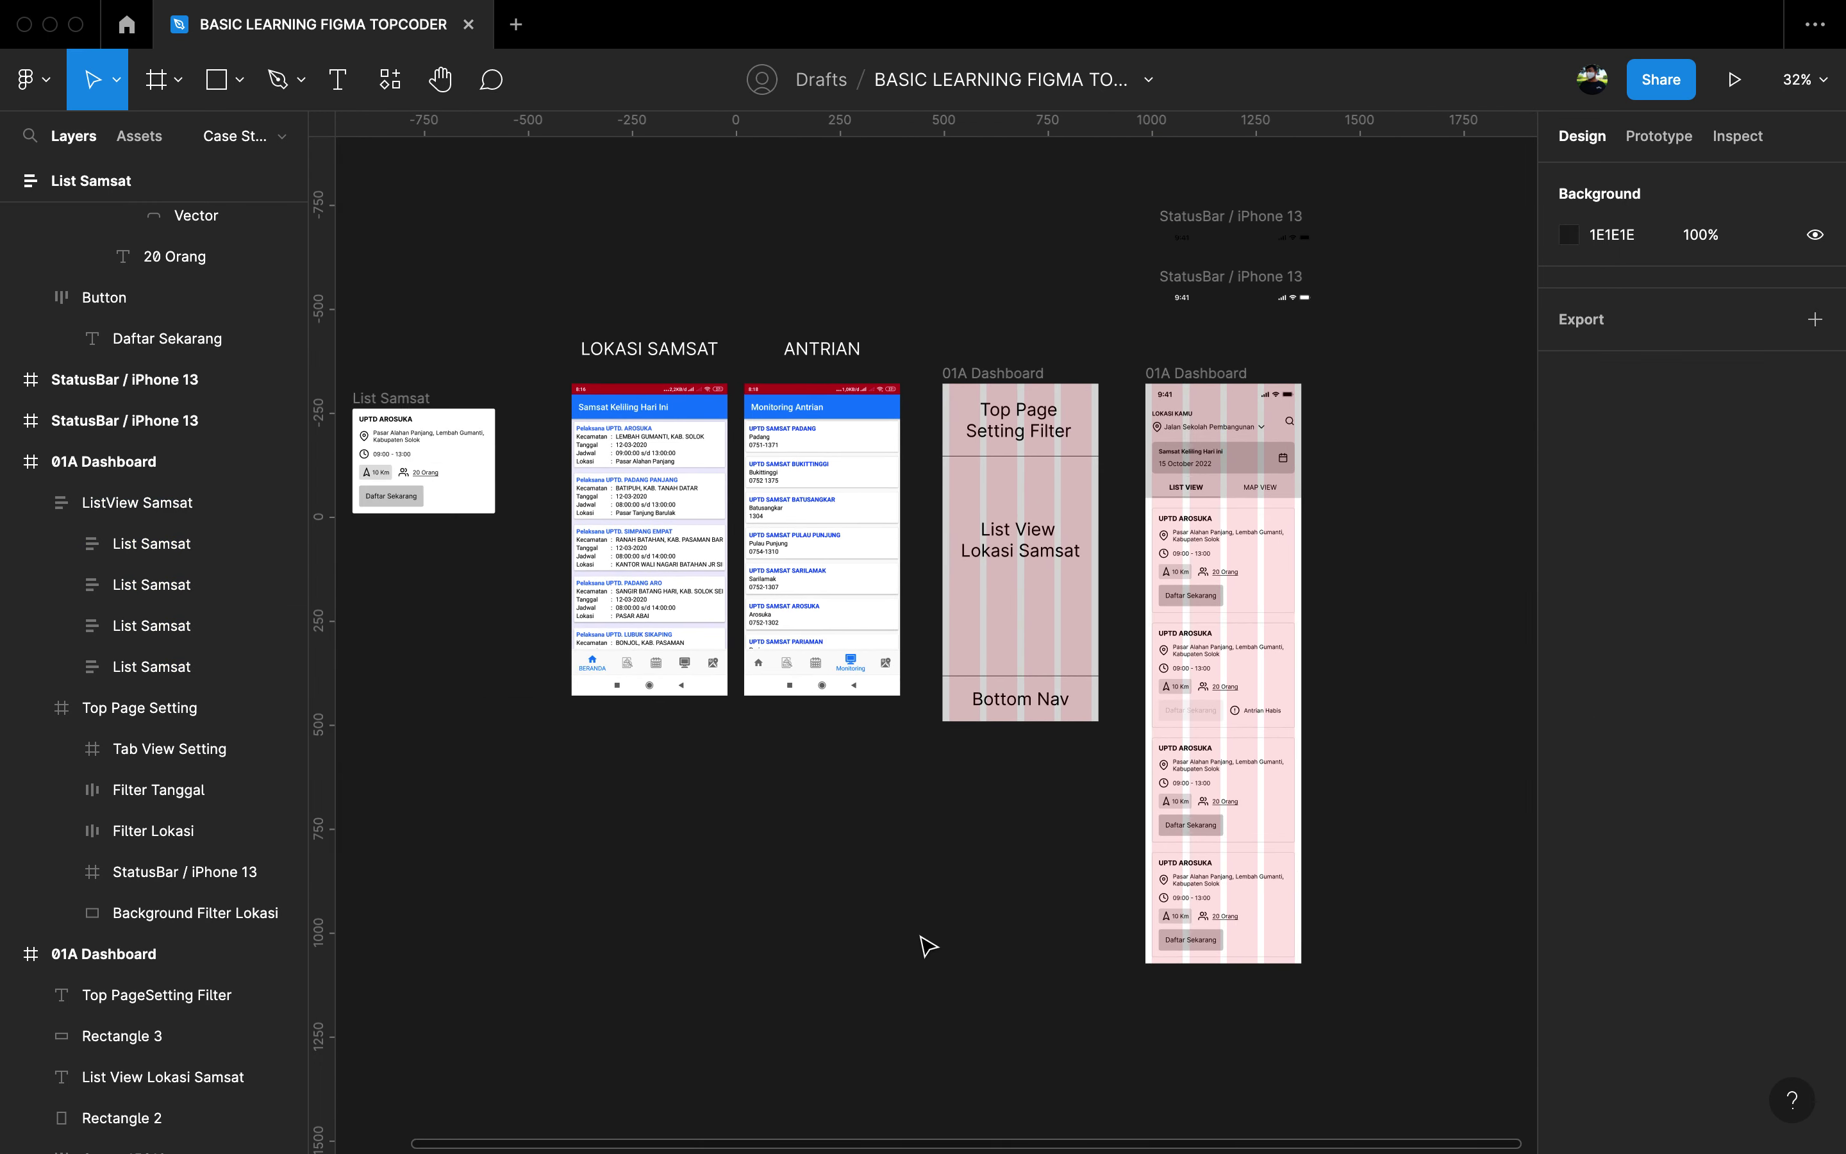